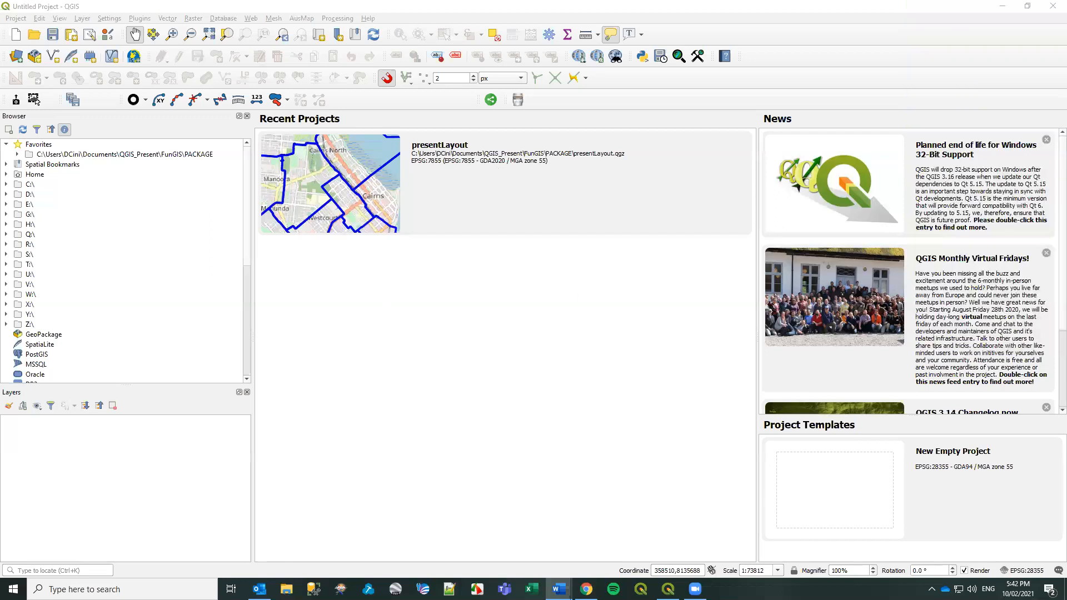
# Switch to the browser and load the QGIS website's home page instead of its download page.
pyautogui.hotkey('alt', 'Tab')
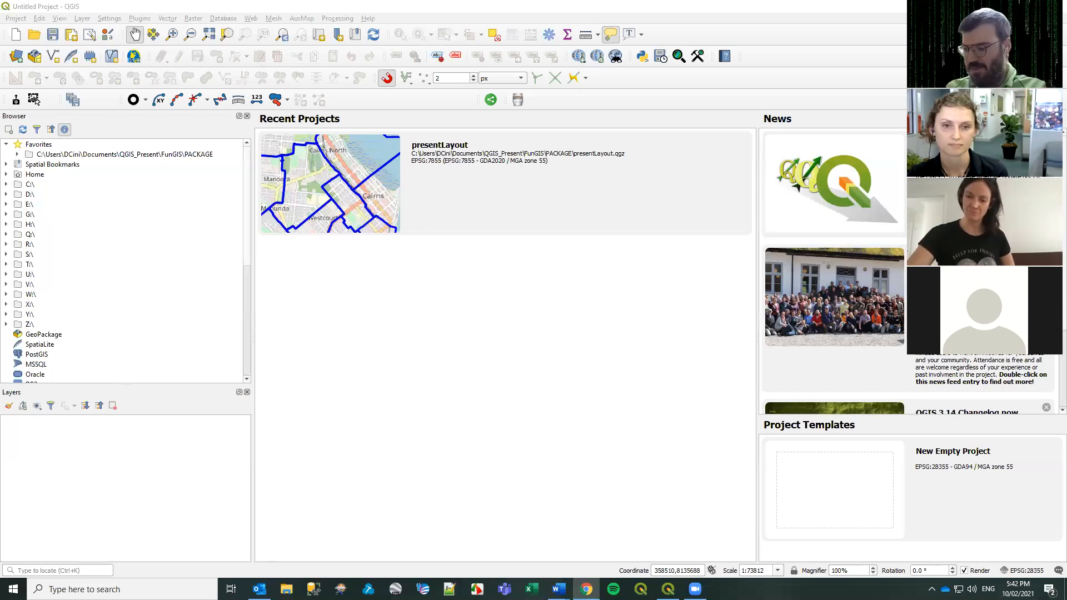
pyautogui.hotkey('alt', 'Tab')
pyautogui.scroll(3, 228, 75)
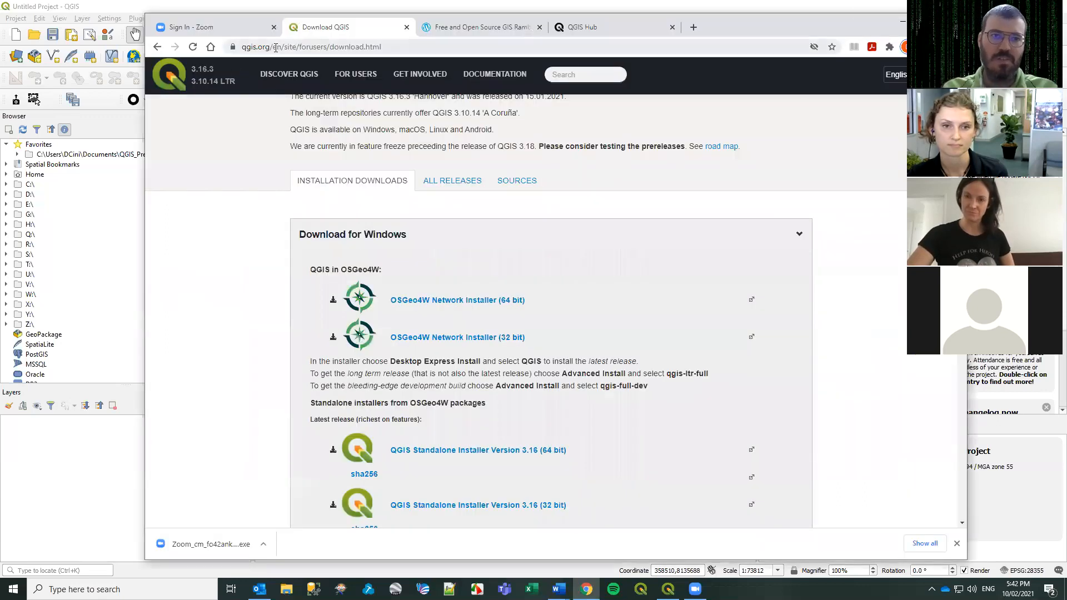
pyautogui.moveTo(276, 48); pyautogui.dragTo(439, 73)
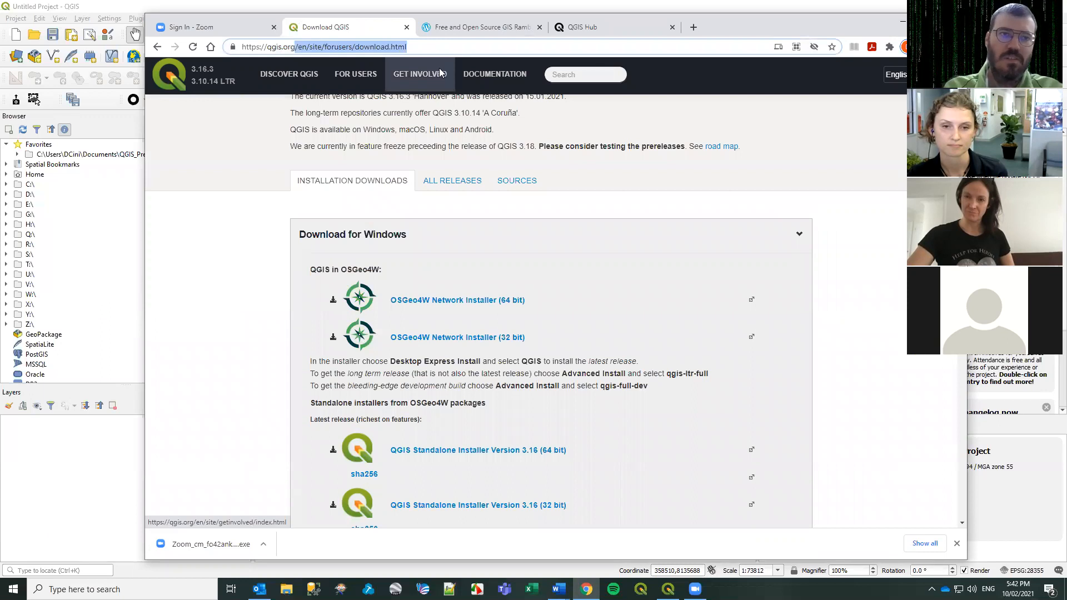
pyautogui.press('BackSpace')
pyautogui.press('Return')
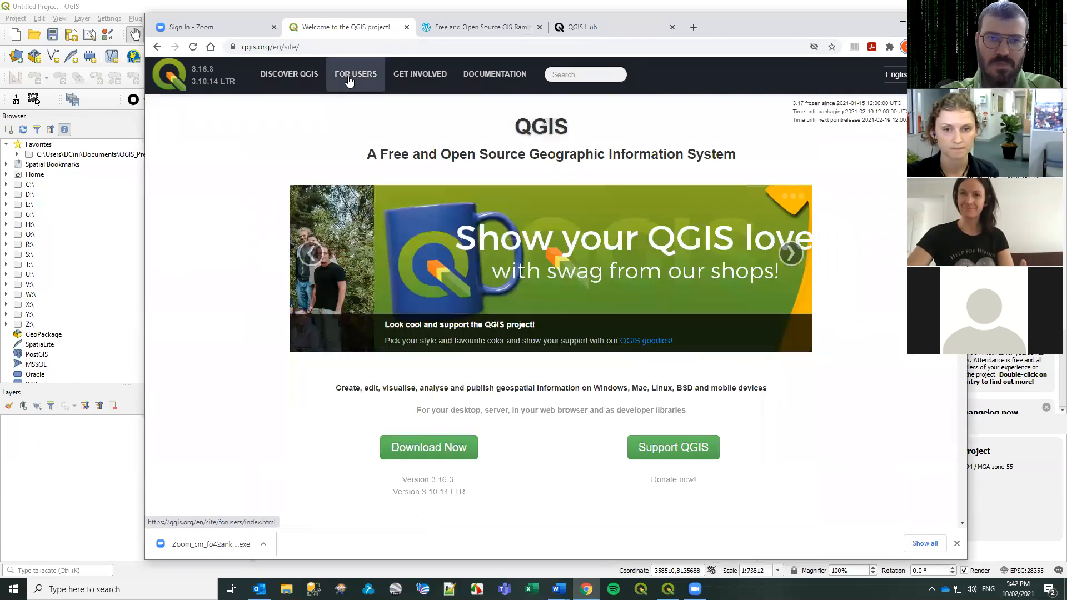
# Open the Download QGIS page from the For Users section, examine the Windows installers, and return to QGIS.
pyautogui.click(349, 81)
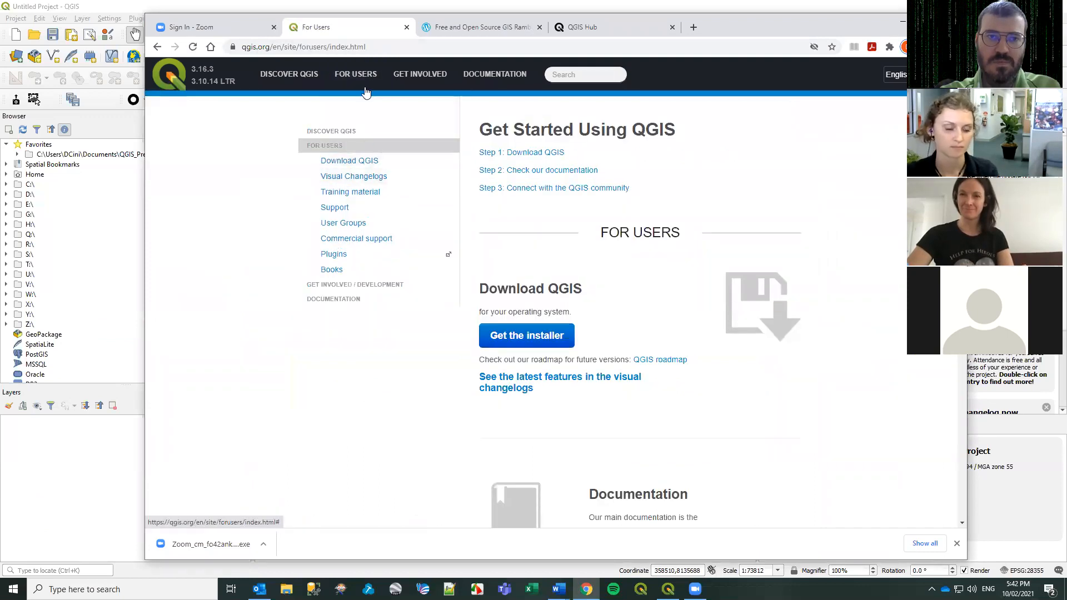
pyautogui.click(351, 160)
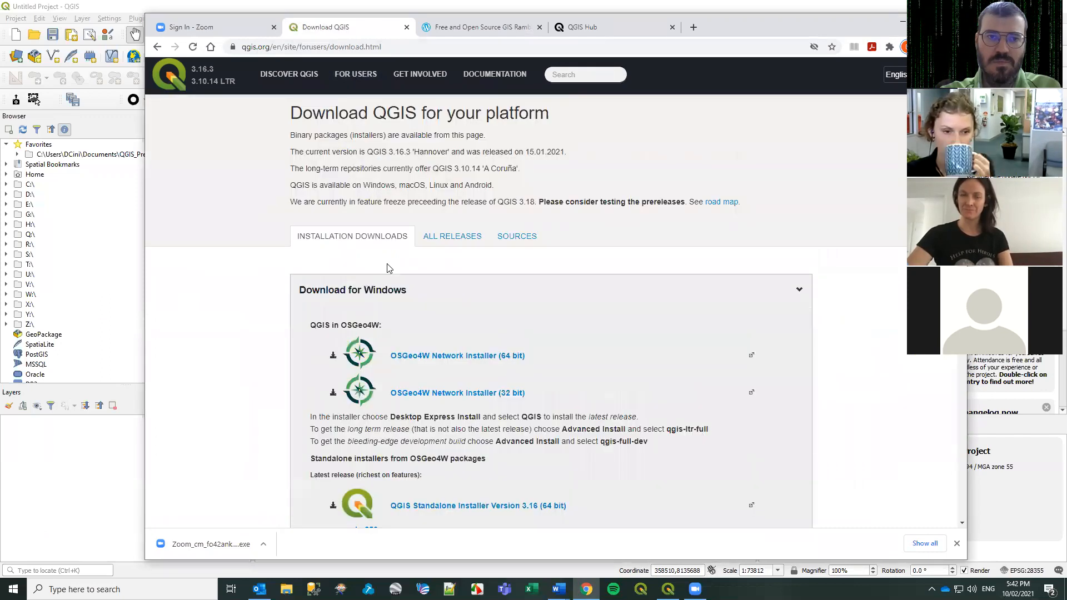
pyautogui.scroll(-6, 427, 345)
pyautogui.scroll(1, 423, 334)
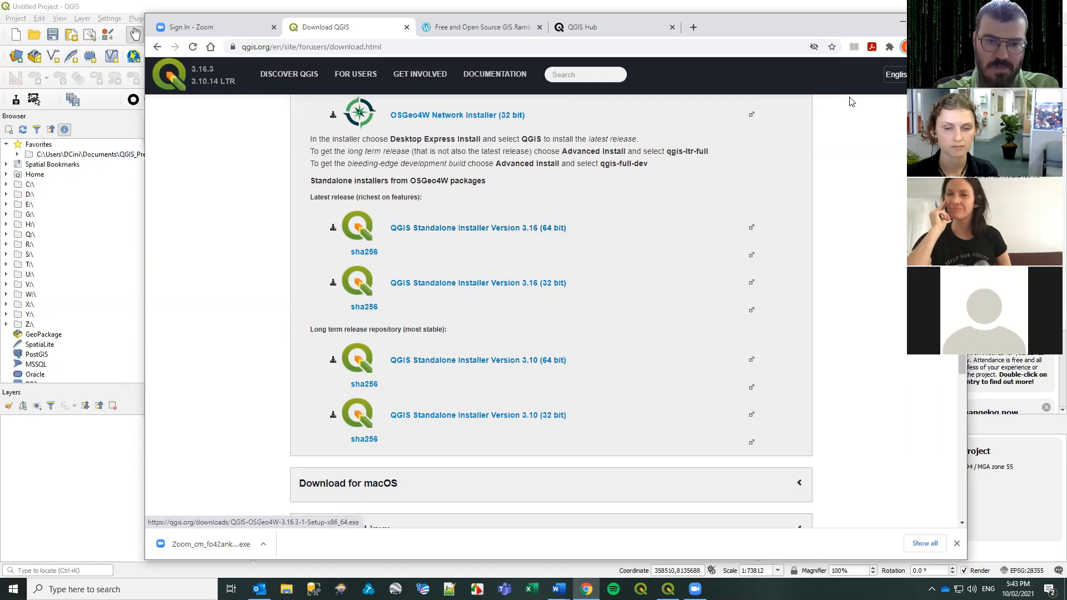
pyautogui.click(901, 24)
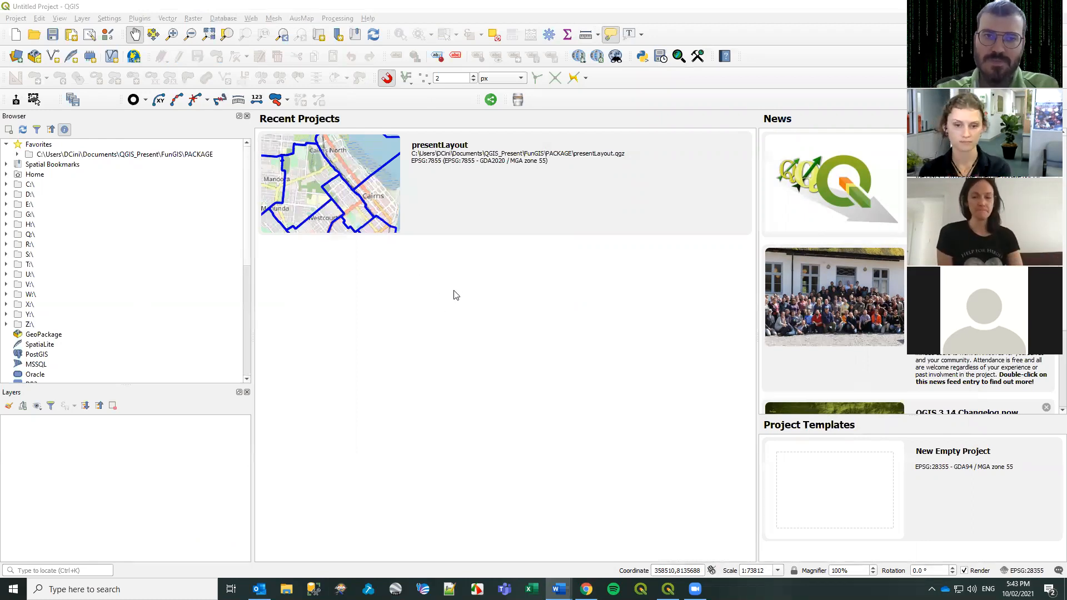
# Show the Layer Styling panel and the Processing Toolbox in the workspace.
pyautogui.rightClick(760, 81)
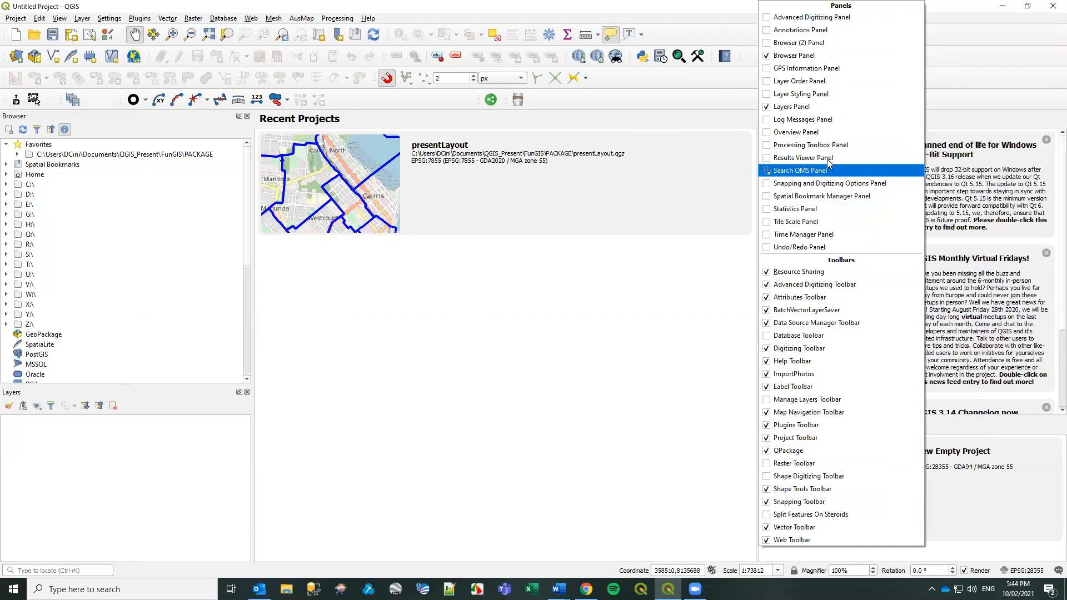
pyautogui.click(767, 95)
pyautogui.click(550, 37)
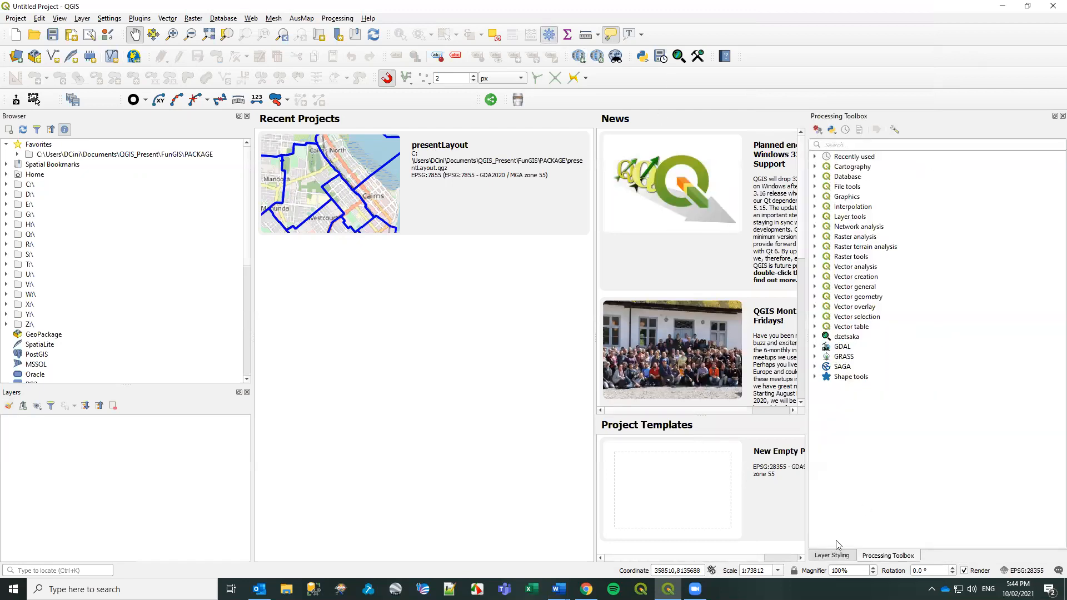
# Compare the docked Layer Styling and Processing Toolbox panels, leaving Layer Styling in front.
pyautogui.click(836, 555)
pyautogui.click(889, 556)
pyautogui.click(842, 556)
pyautogui.click(877, 555)
pyautogui.click(837, 556)
pyautogui.click(889, 557)
pyautogui.click(833, 557)
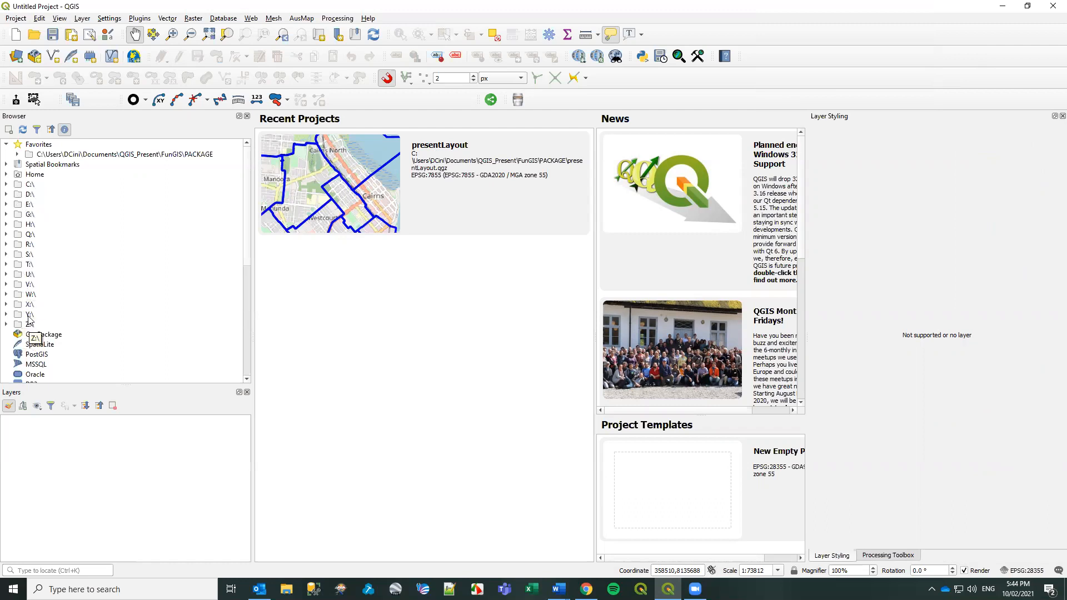
# Examine the source URL in the properties of the QldMap Topo layer under the QTOPO WMS/WMTS connection, and collapse QTOPO.
pyautogui.moveTo(247, 248); pyautogui.dragTo(249, 310)
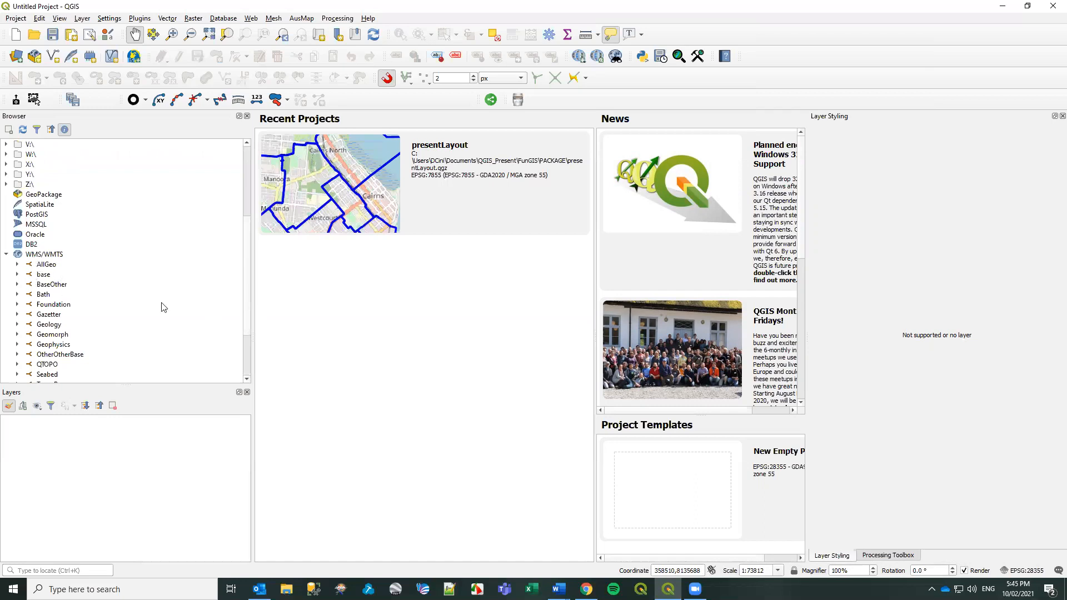
pyautogui.scroll(-3, 243, 325)
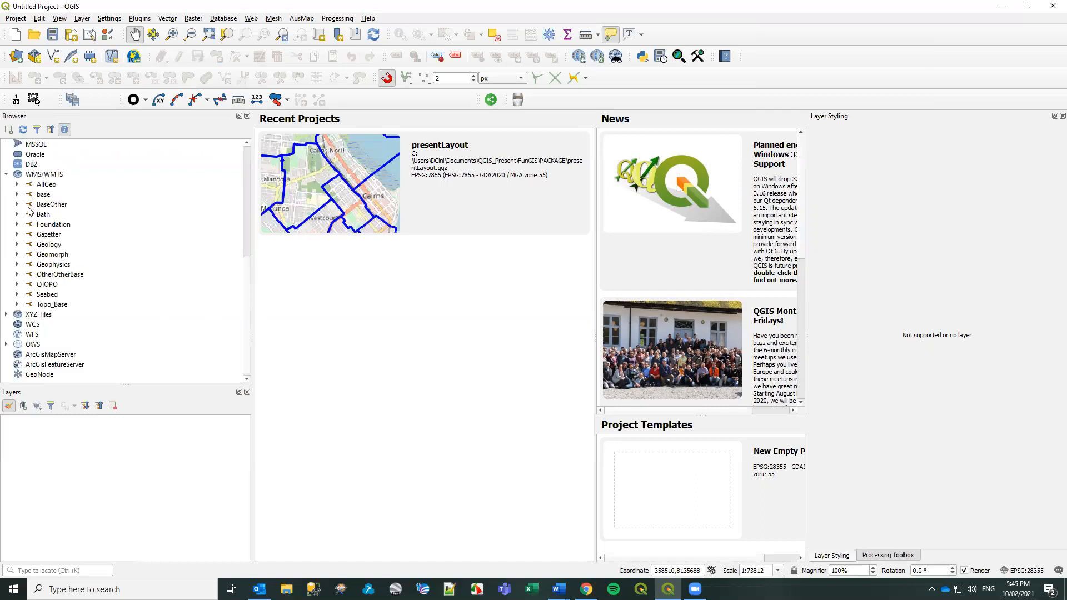
pyautogui.doubleClick(29, 285)
pyautogui.click(29, 295)
pyautogui.rightClick(66, 304)
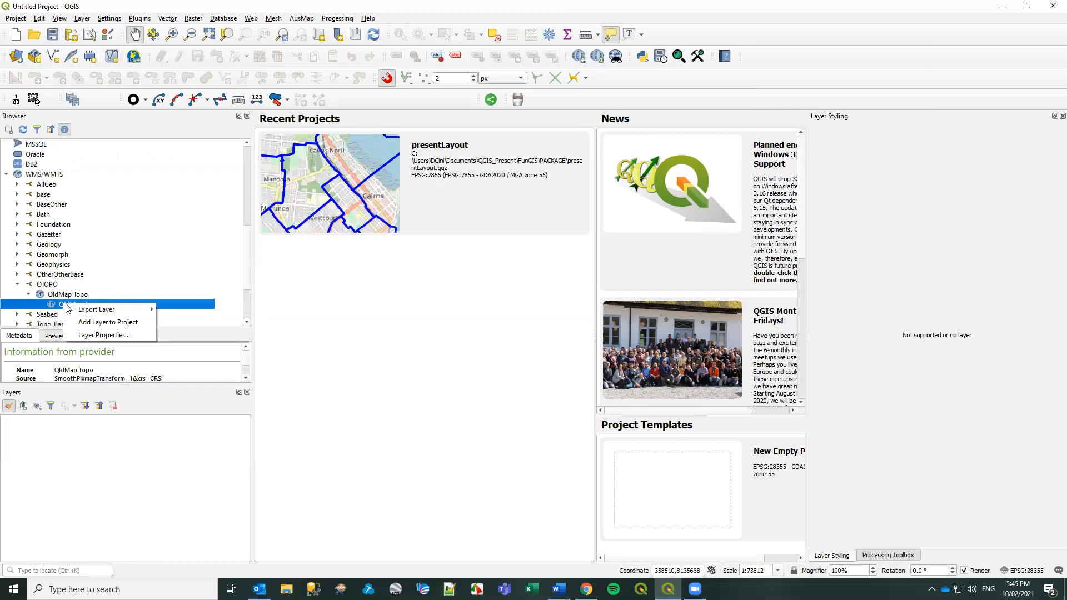
pyautogui.click(97, 336)
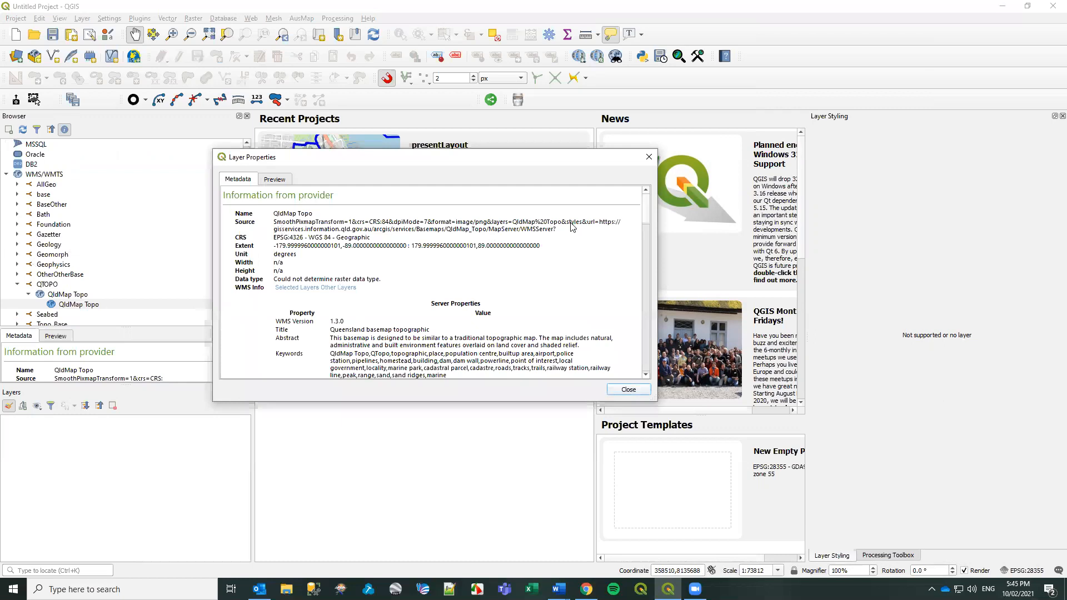
pyautogui.moveTo(557, 230); pyautogui.dragTo(339, 223)
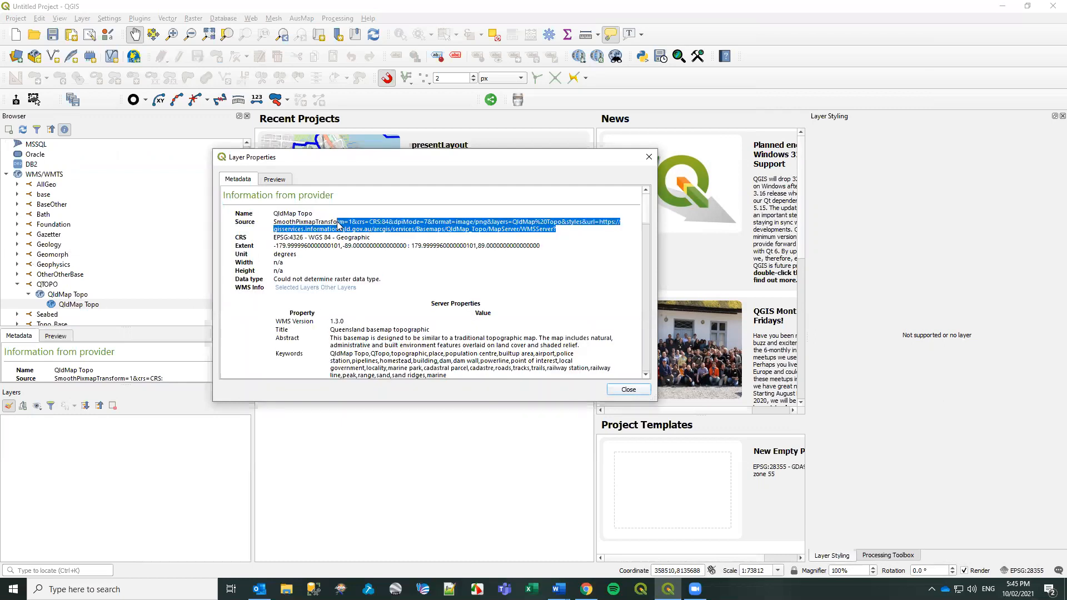
pyautogui.click(648, 159)
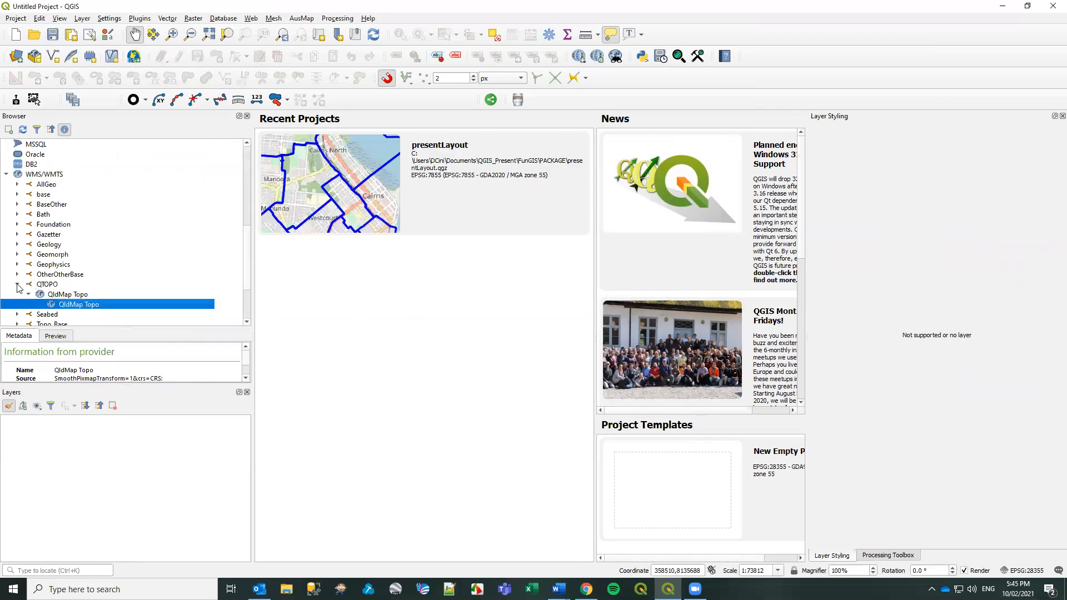
pyautogui.moveTo(247, 256)
pyautogui.mouseDown()
pyautogui.moveTo(249, 229)
pyautogui.moveTo(247, 255)
pyautogui.mouseUp()
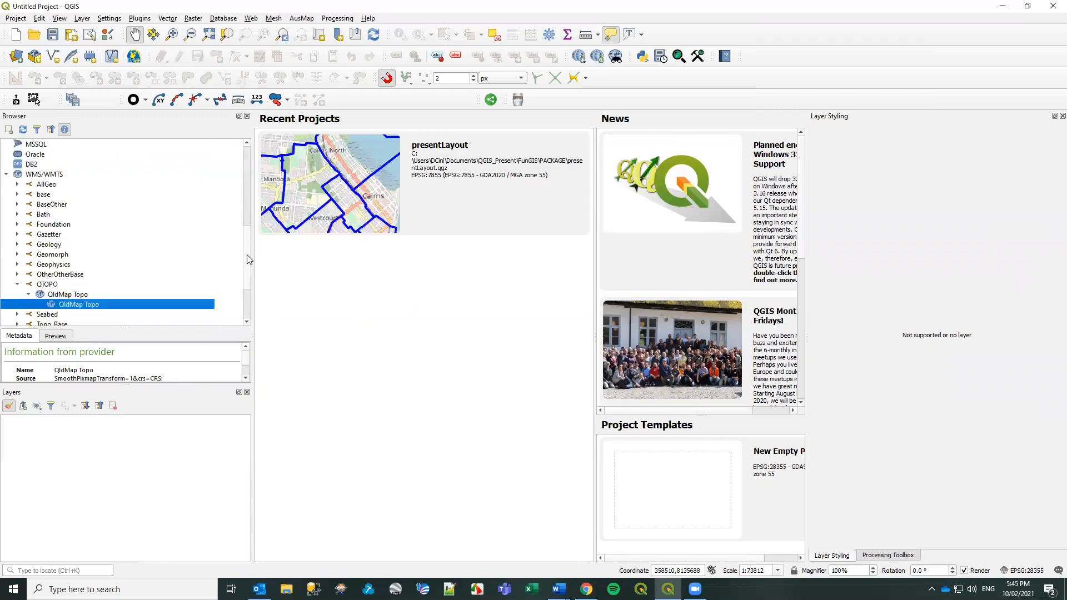
pyautogui.click(17, 284)
pyautogui.moveTo(247, 251); pyautogui.dragTo(248, 161)
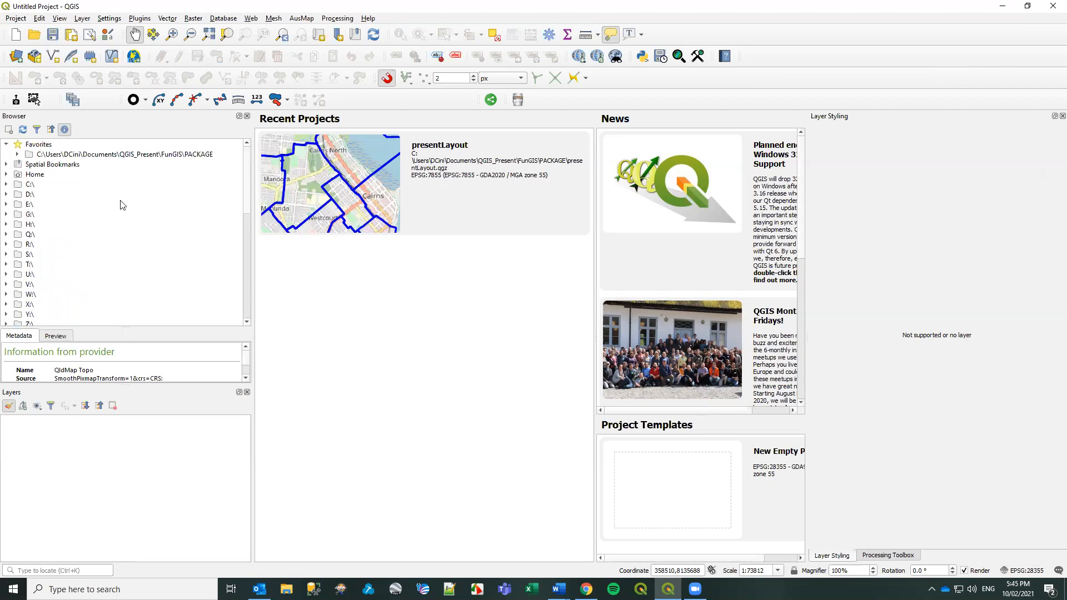
pyautogui.rightClick(34, 145)
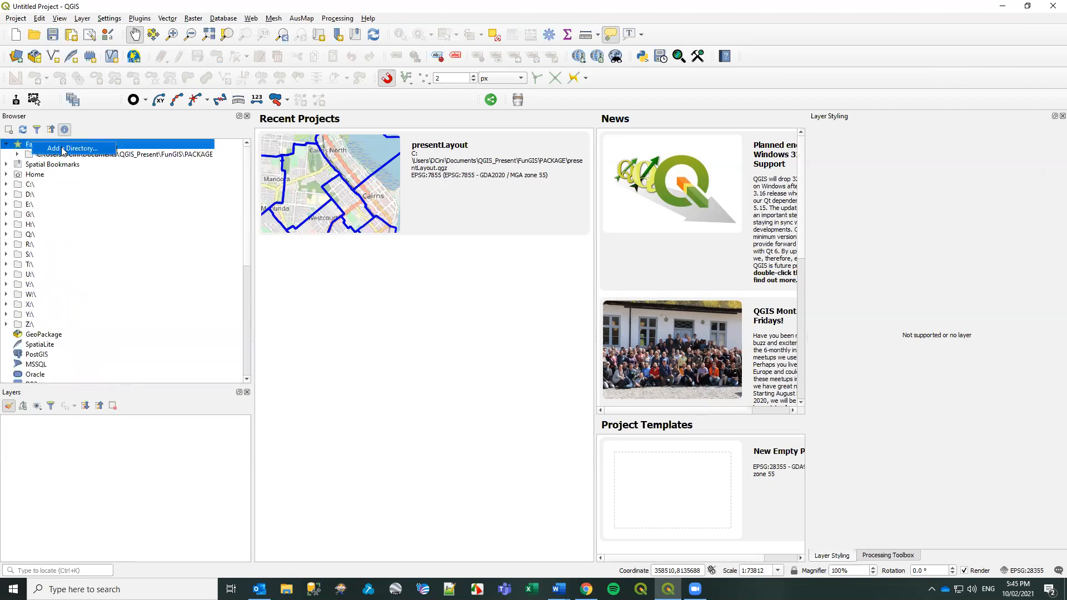
pyautogui.click(63, 149)
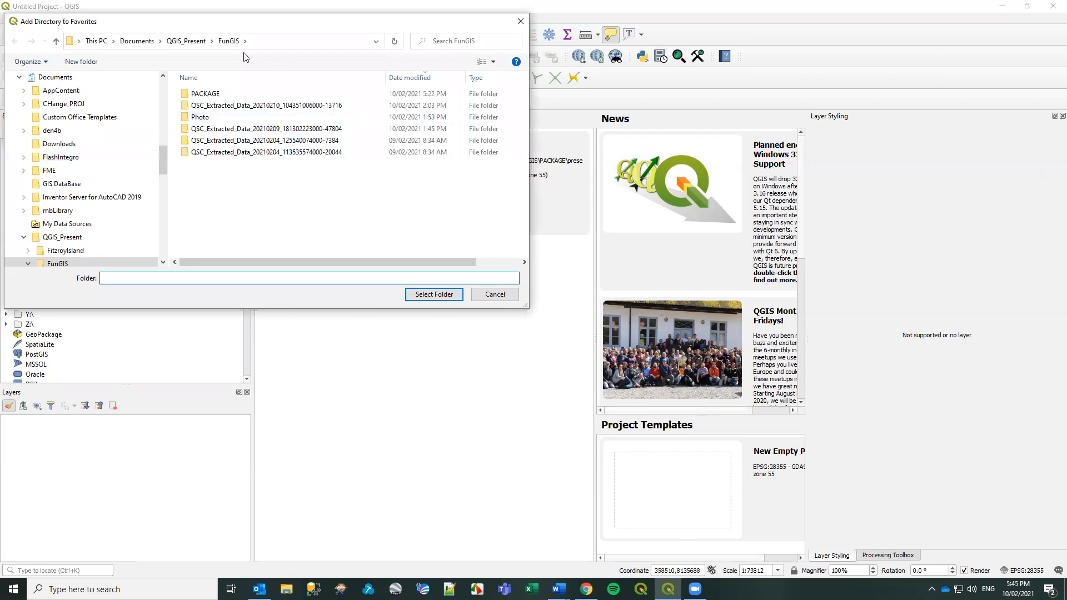
pyautogui.click(491, 297)
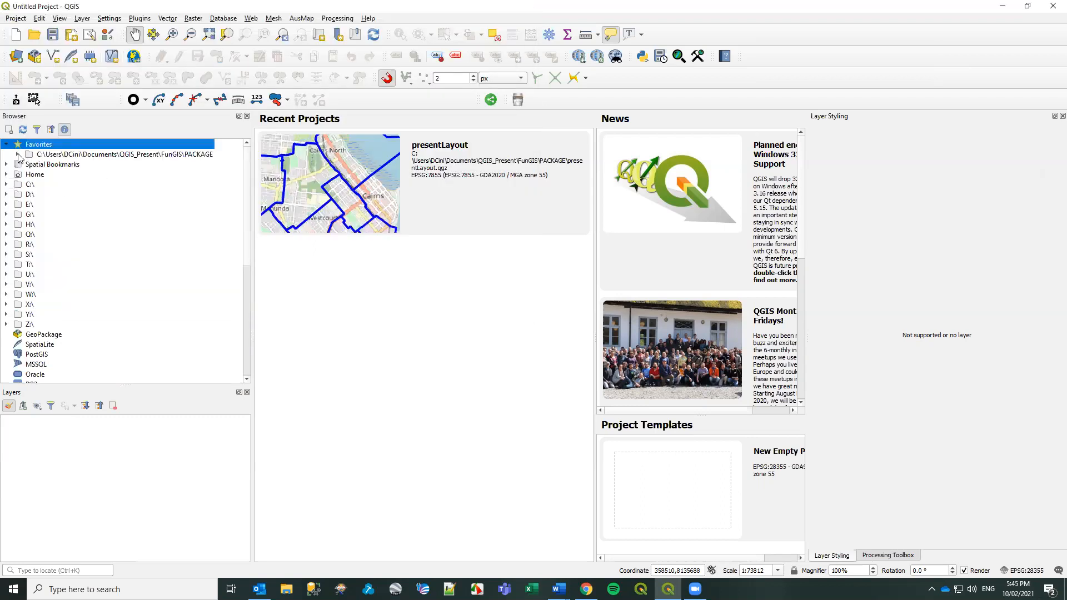
# Expand the PACKAGE favorite and add the Documents\QGIS_Present folder as another favorite directory.
pyautogui.click(18, 154)
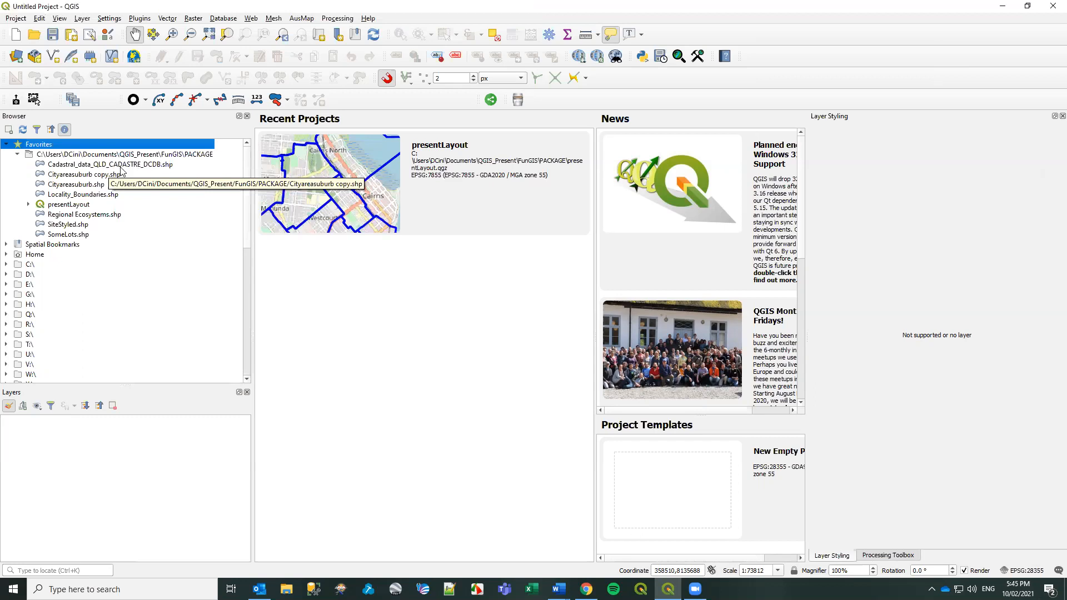
pyautogui.rightClick(29, 147)
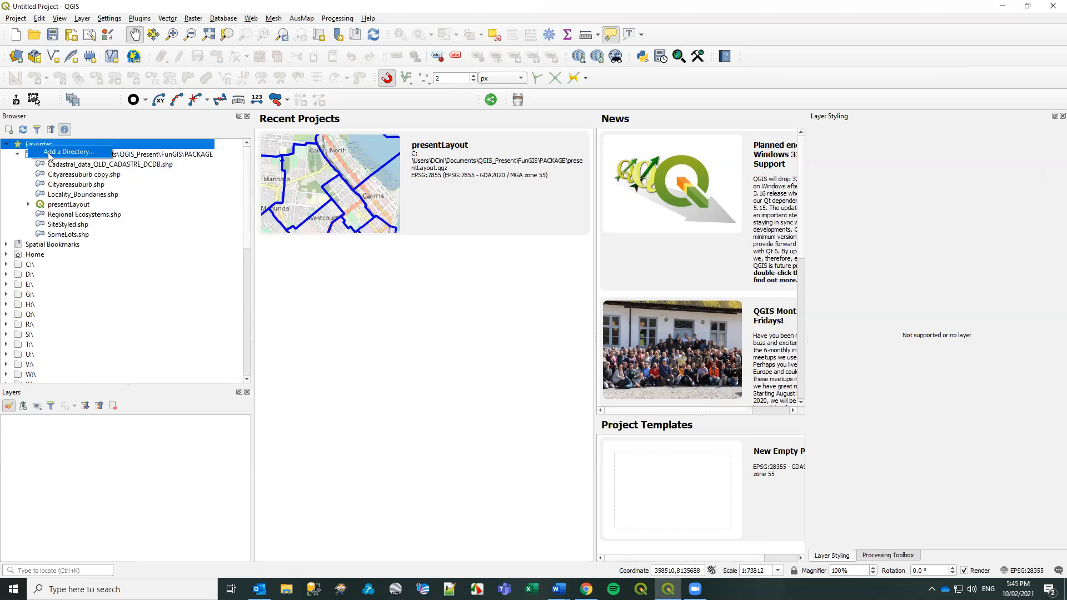
pyautogui.click(55, 153)
pyautogui.click(195, 42)
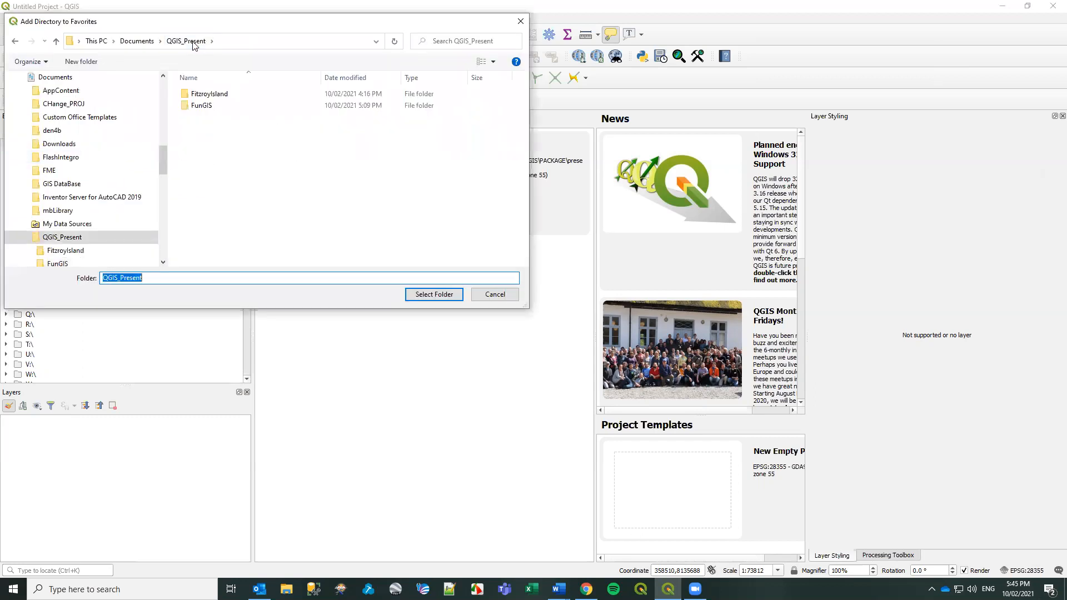
pyautogui.click(434, 293)
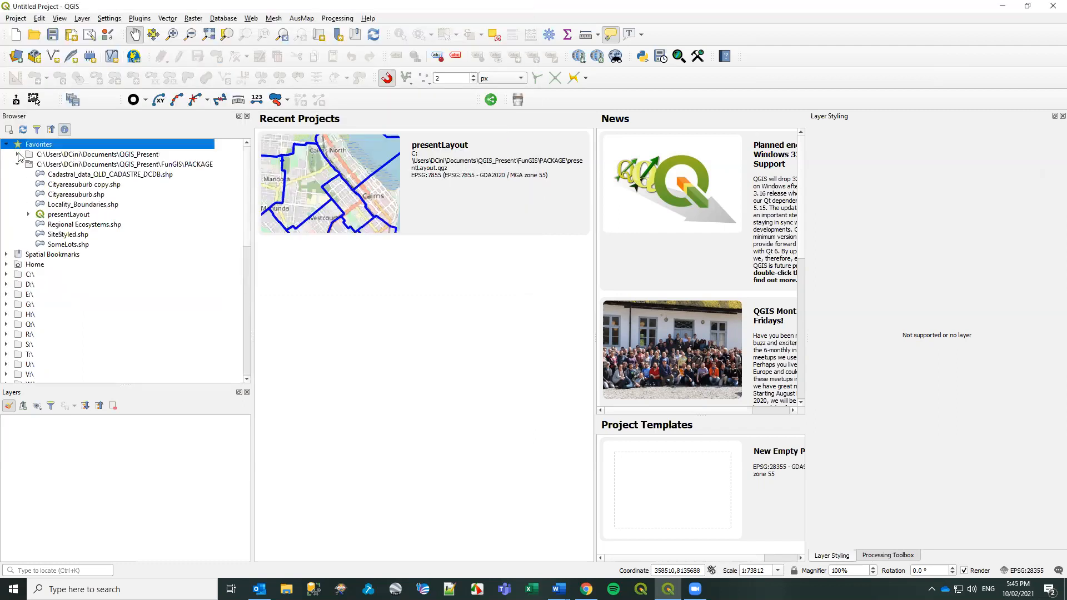
# Expand the QGIS_Present favorite and its FunGIS subfolder, and browse the files they contain.
pyautogui.click(18, 156)
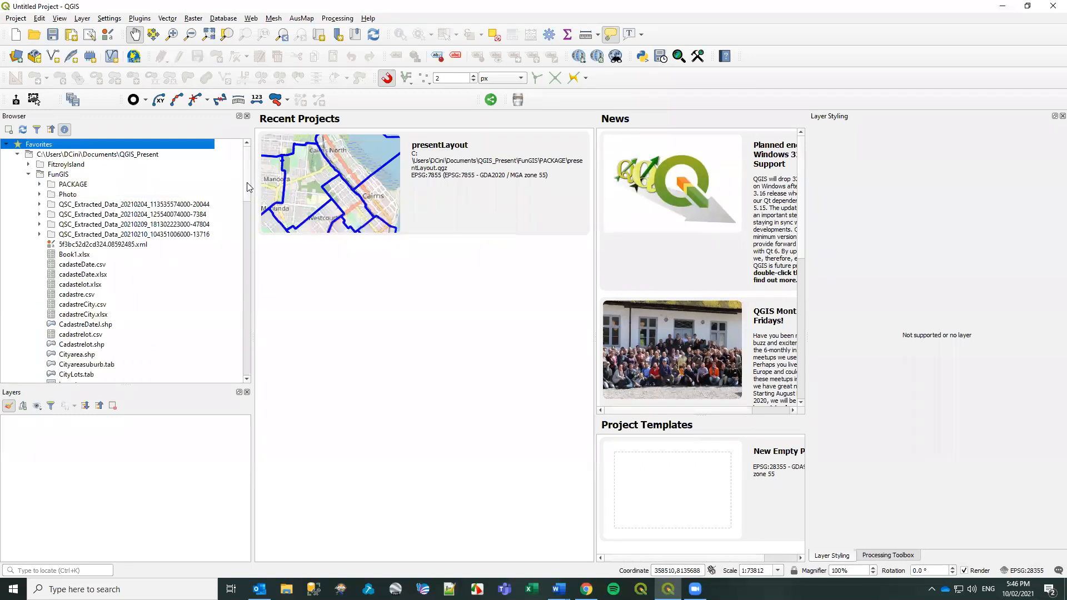
pyautogui.scroll(-1, 248, 184)
pyautogui.scroll(-4, 248, 189)
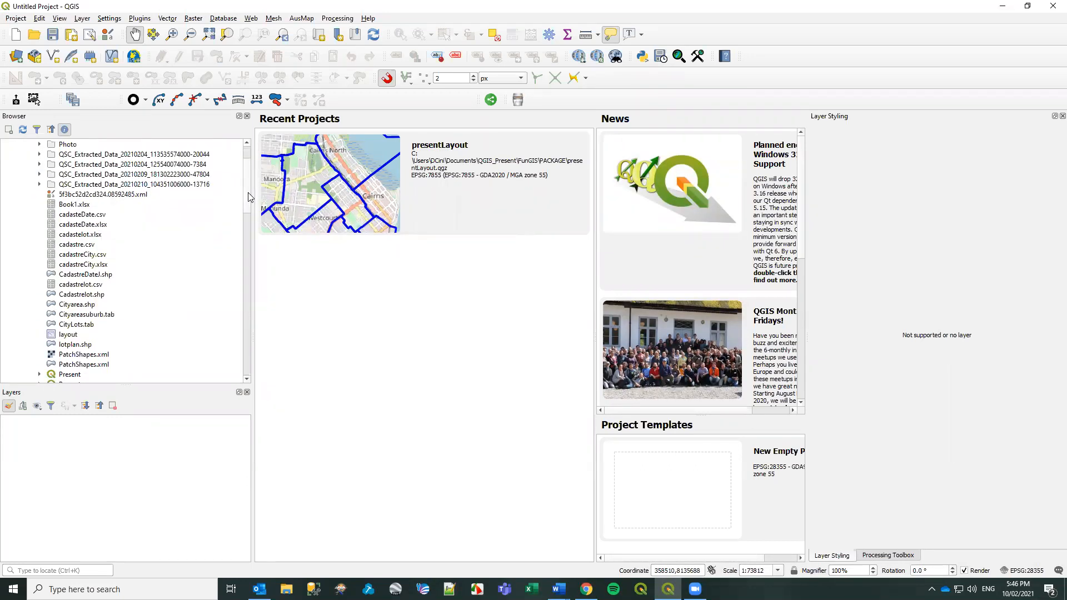
pyautogui.scroll(-1, 249, 197)
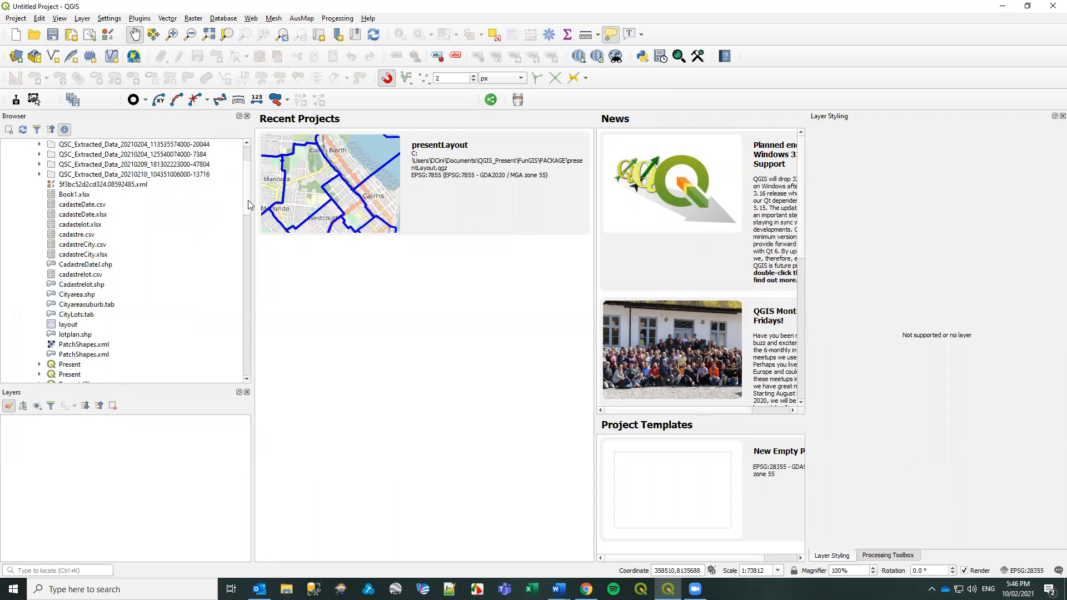
pyautogui.scroll(-3, 250, 206)
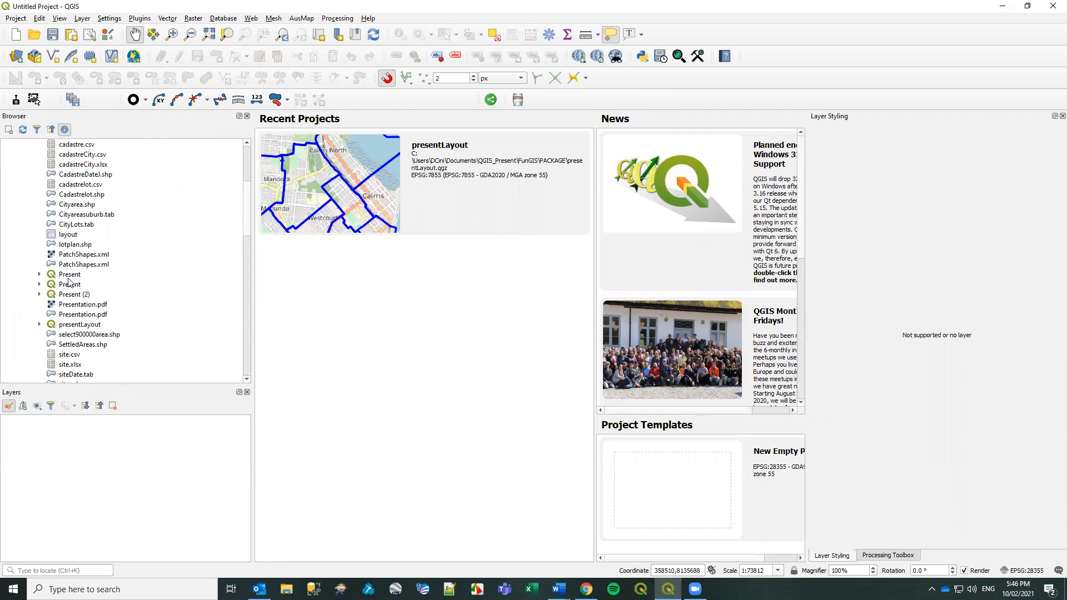
pyautogui.scroll(5, 248, 193)
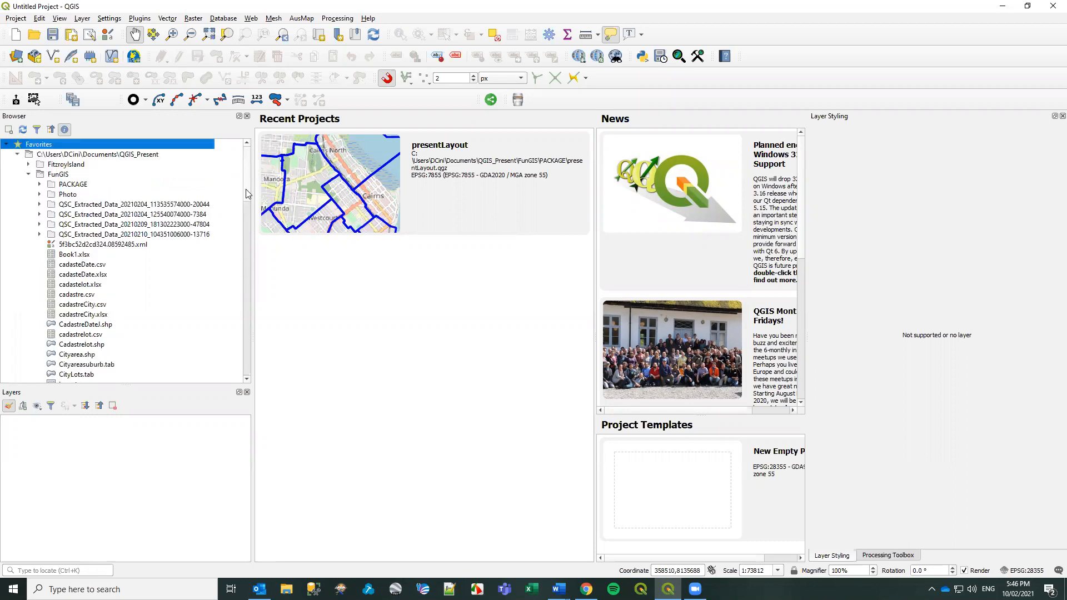
# Remove the QGIS_Present folder from the favorites.
pyautogui.click(96, 158)
pyautogui.rightClick(96, 155)
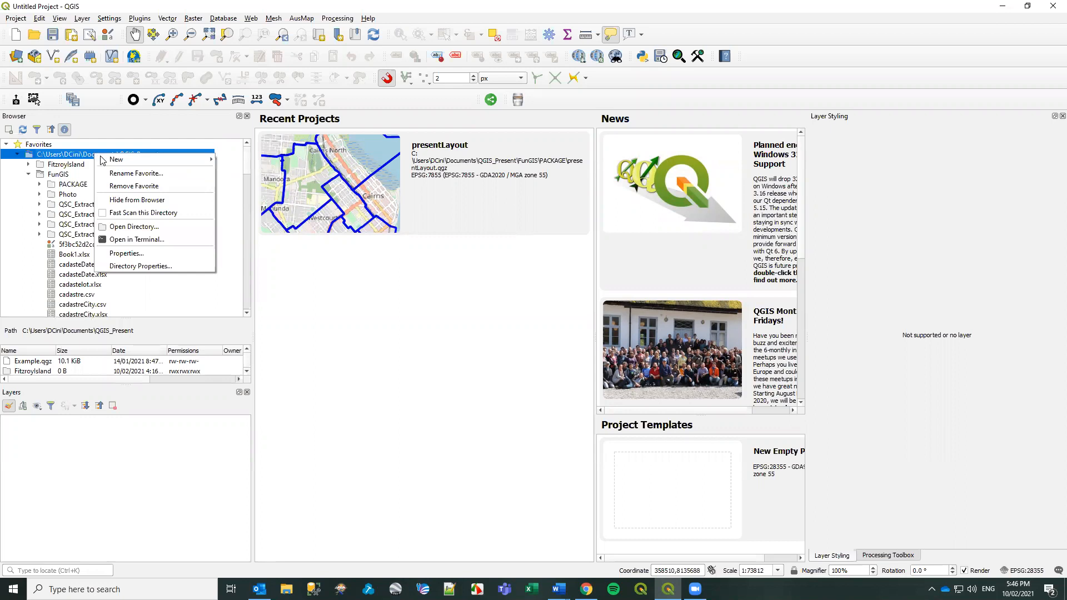
pyautogui.click(137, 186)
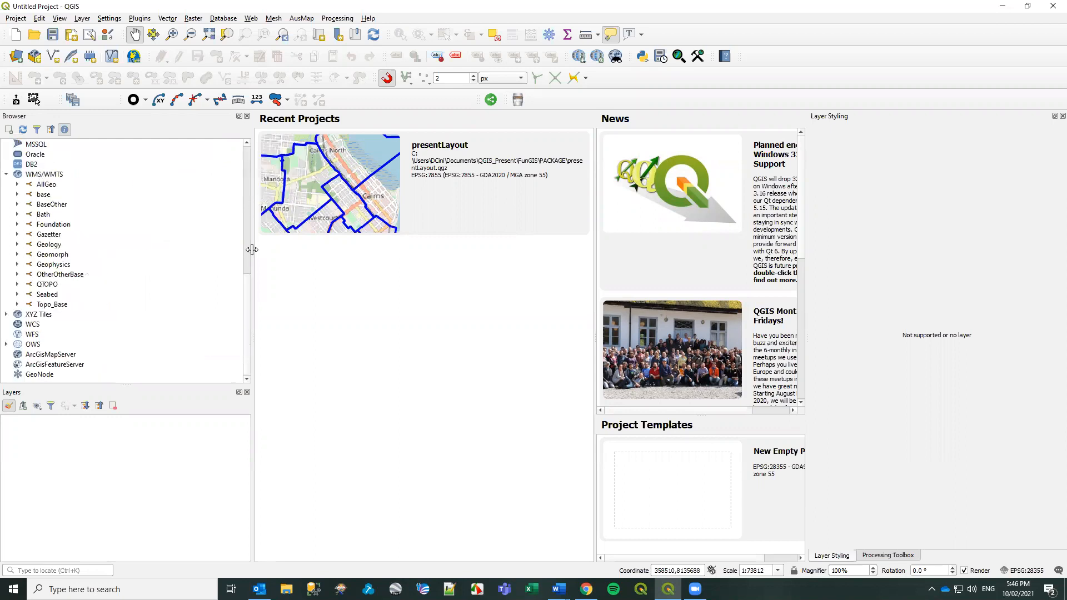
pyautogui.moveTo(247, 248); pyautogui.dragTo(247, 169)
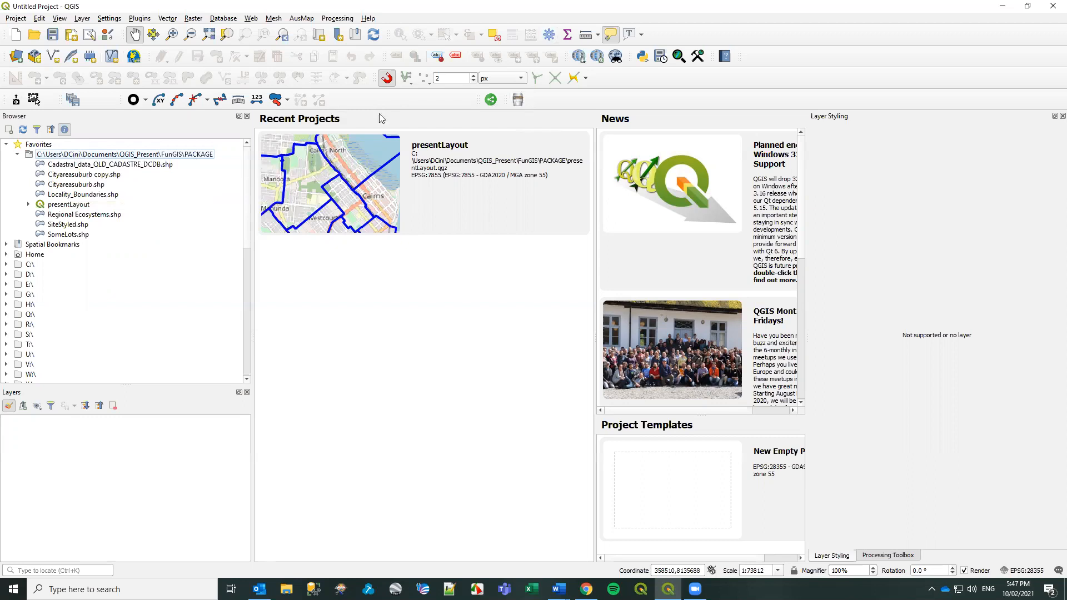
# Browse the plugin manager's list of all available plugins and its settings for updates, experimental and deprecated plugins.
pyautogui.click(139, 21)
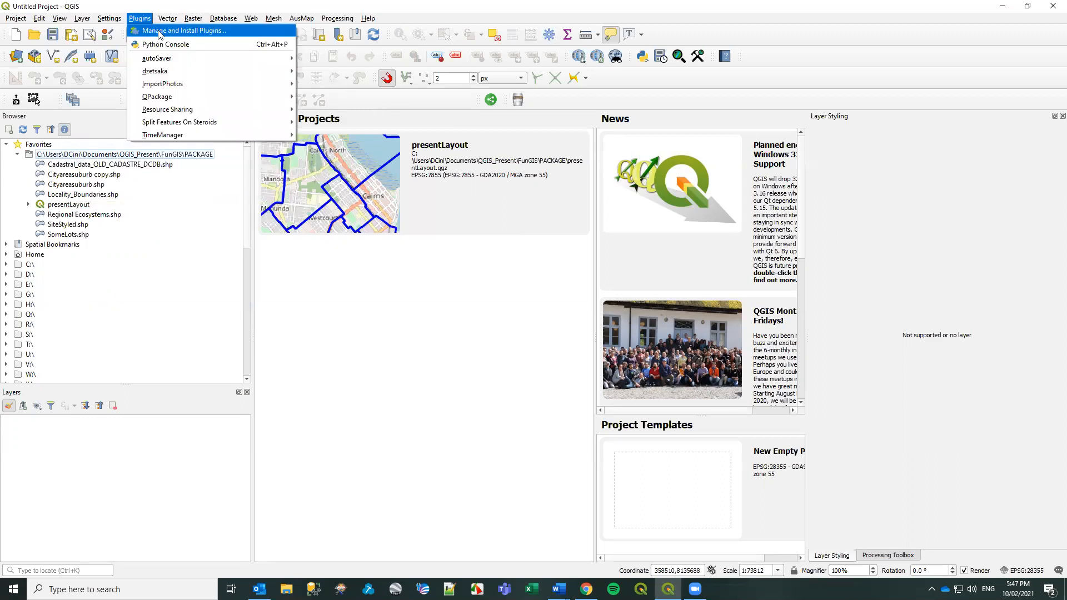
pyautogui.click(161, 31)
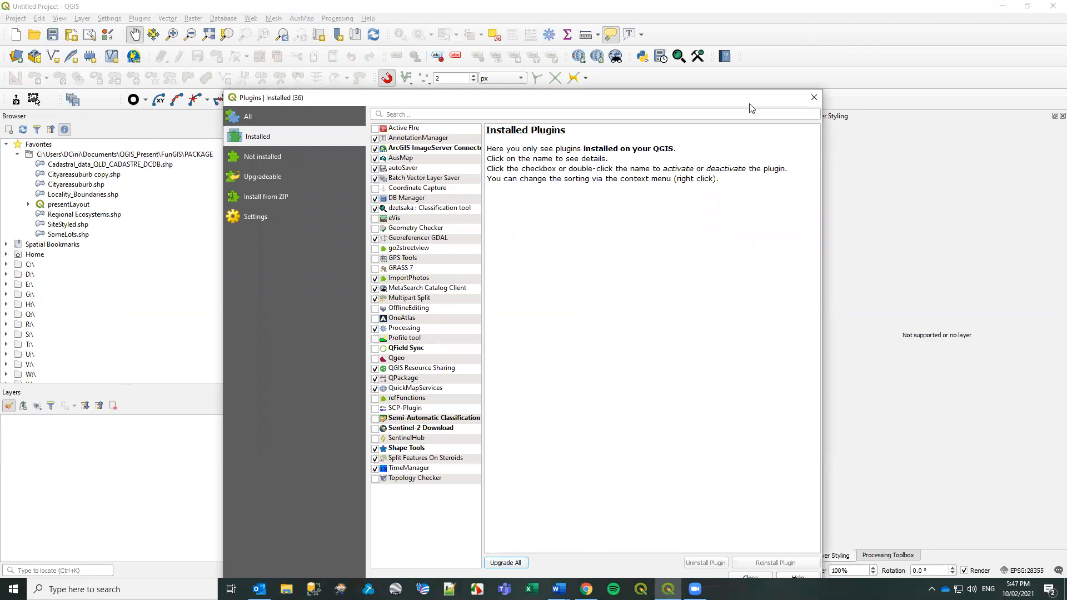
pyautogui.moveTo(749, 104); pyautogui.dragTo(829, 47)
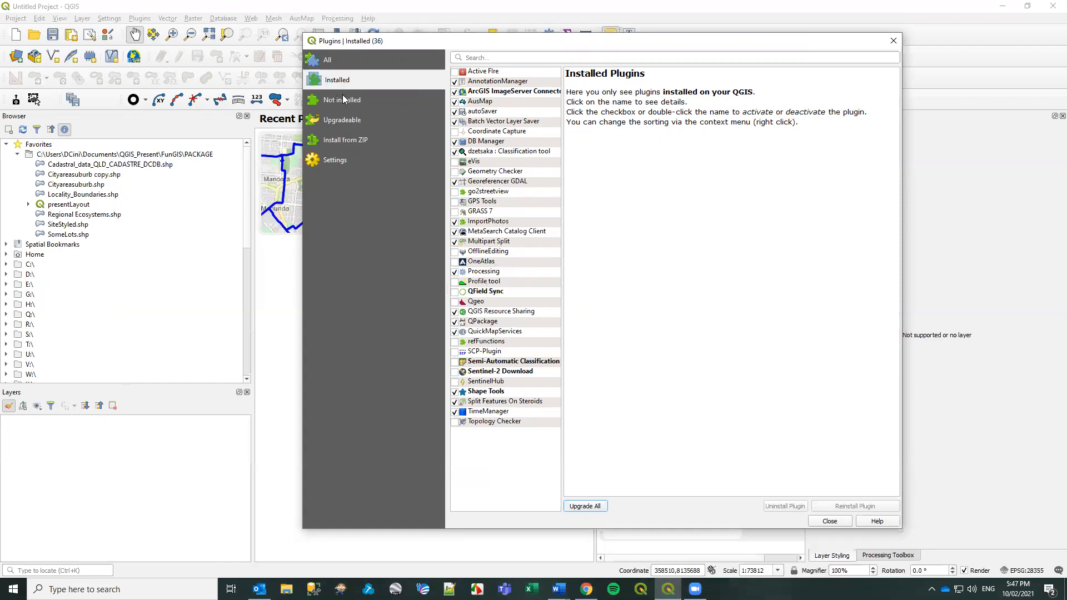
pyautogui.click(331, 60)
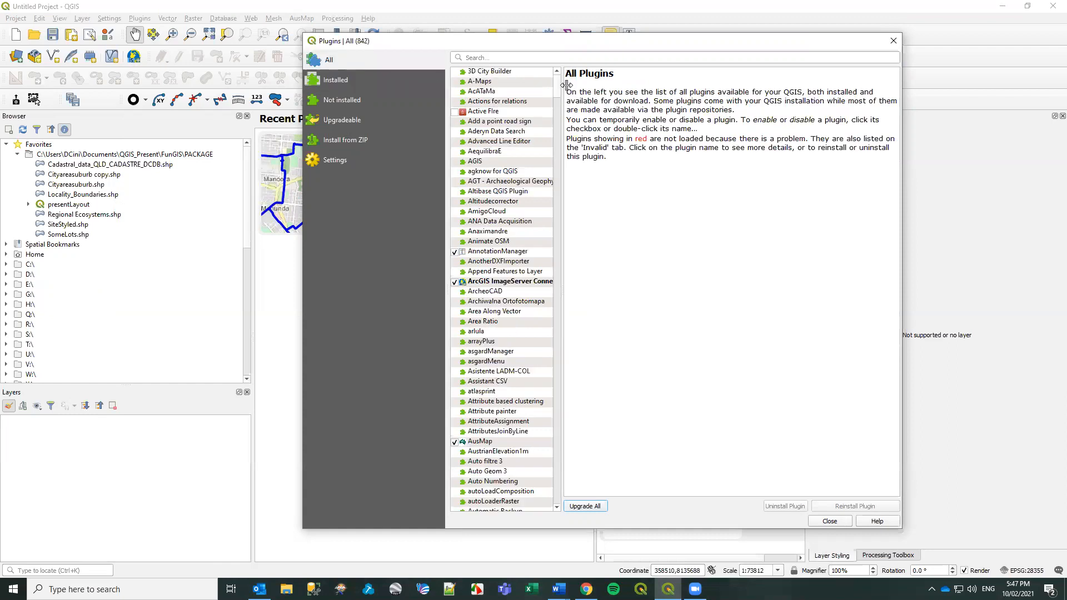
pyautogui.moveTo(559, 87); pyautogui.dragTo(552, 166)
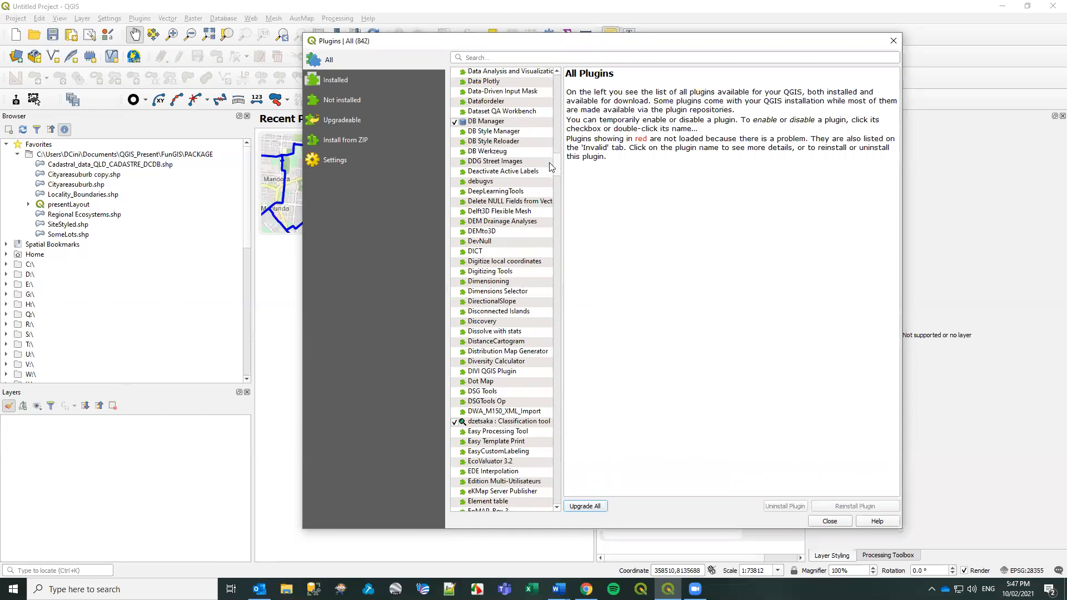
pyautogui.click(336, 162)
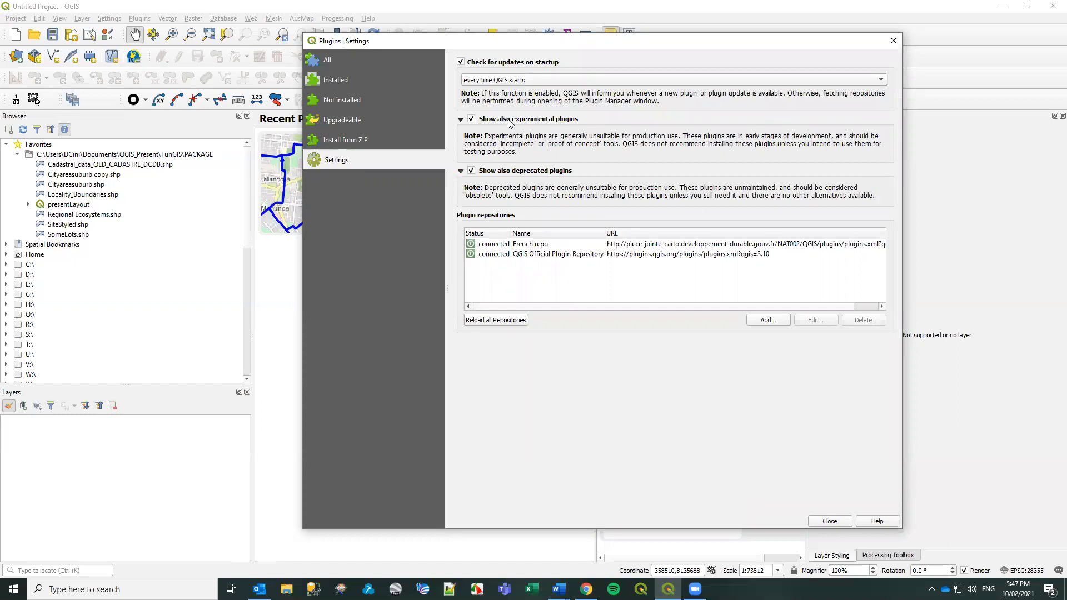
# Read the descriptions of the FloodRisk2, Gban and GeoAtlasQGIS plugins in the full plugin list, and close the plugin manager.
pyautogui.click(327, 61)
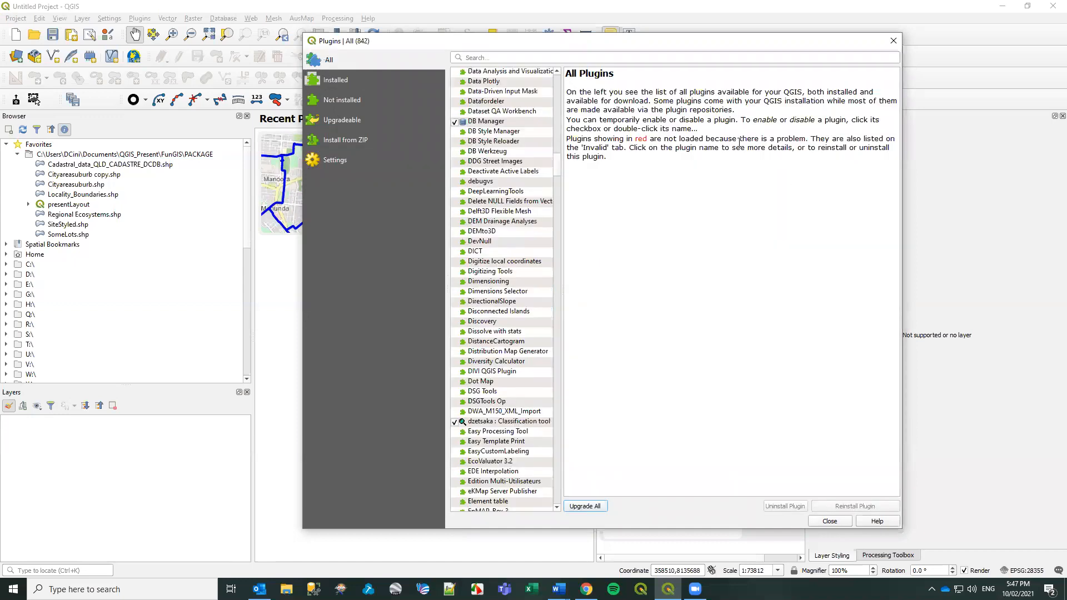
pyautogui.moveTo(556, 165); pyautogui.dragTo(554, 184)
pyautogui.scroll(-5, 555, 185)
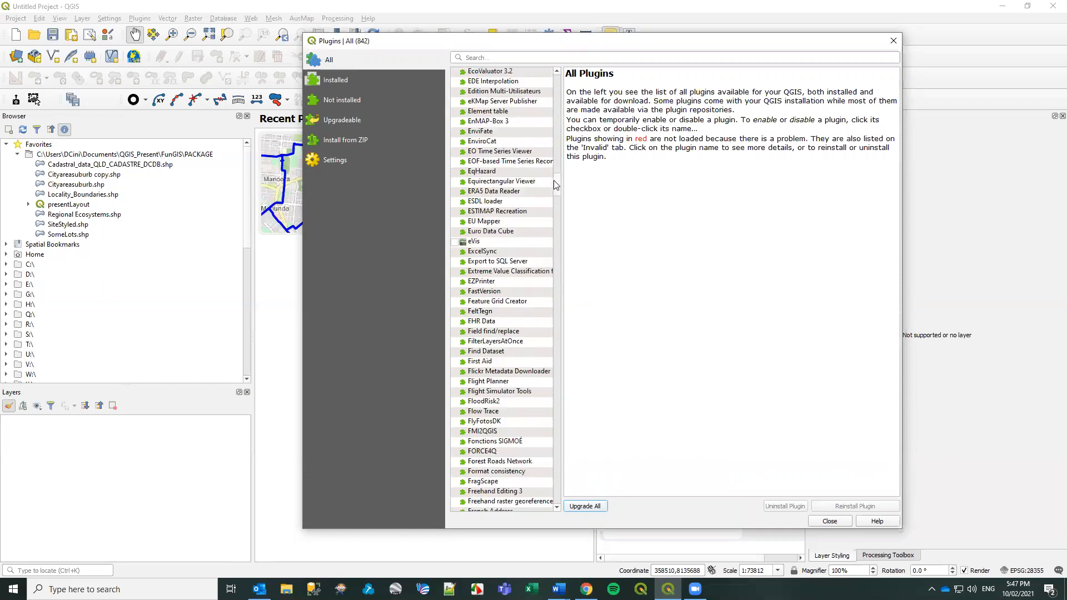
pyautogui.click(479, 403)
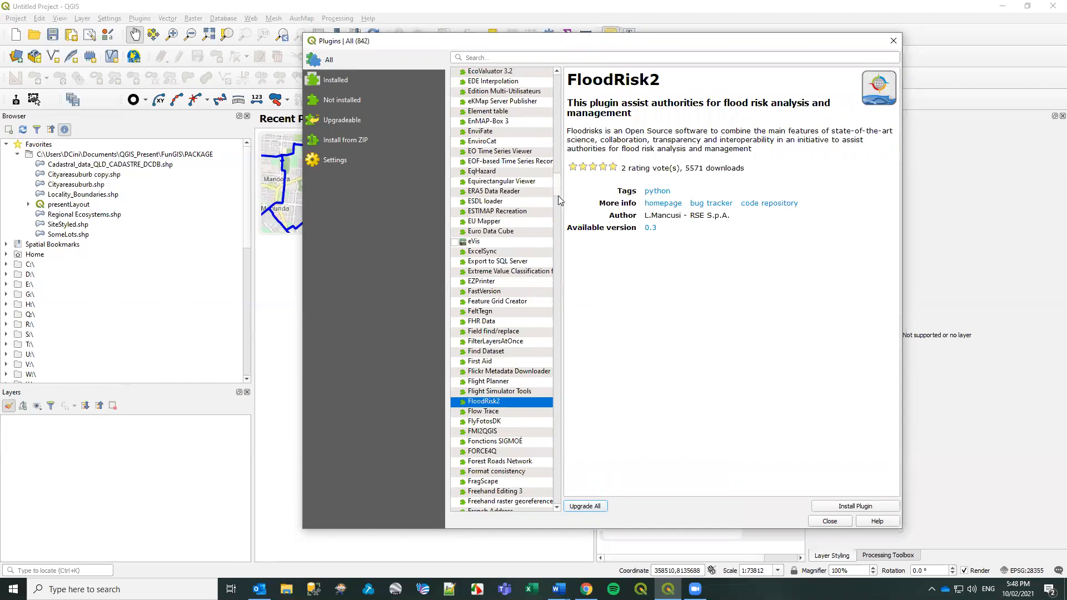
pyautogui.scroll(-6, 560, 200)
pyautogui.click(488, 383)
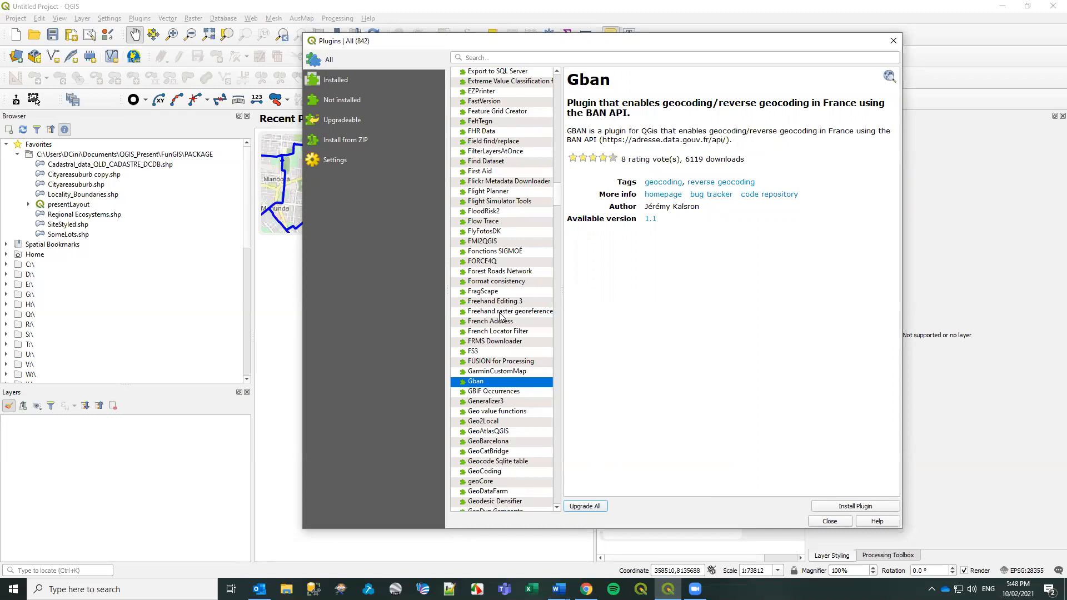
pyautogui.click(489, 432)
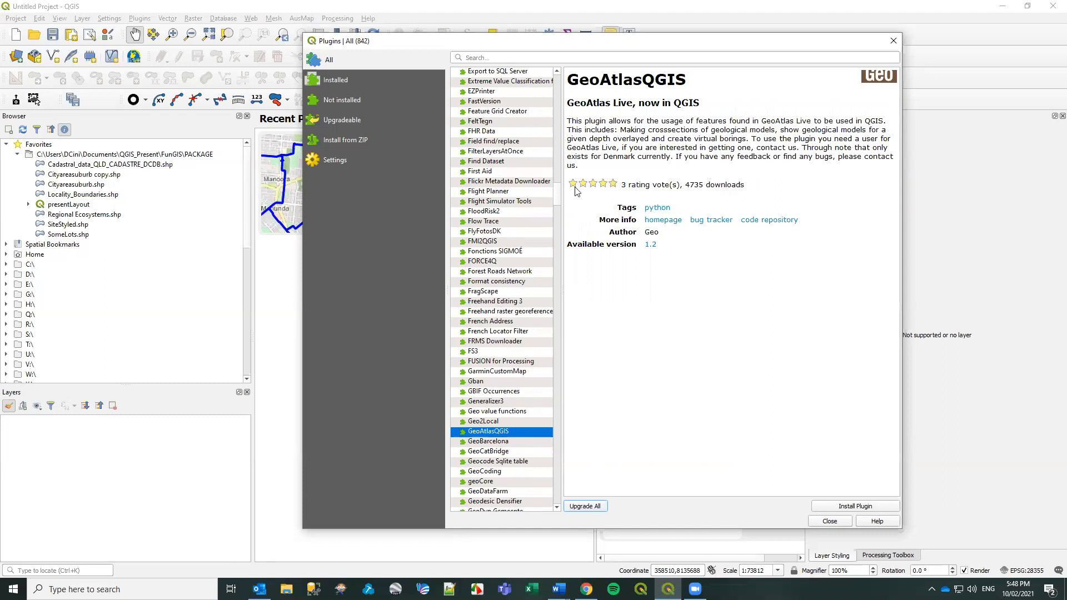
pyautogui.click(829, 522)
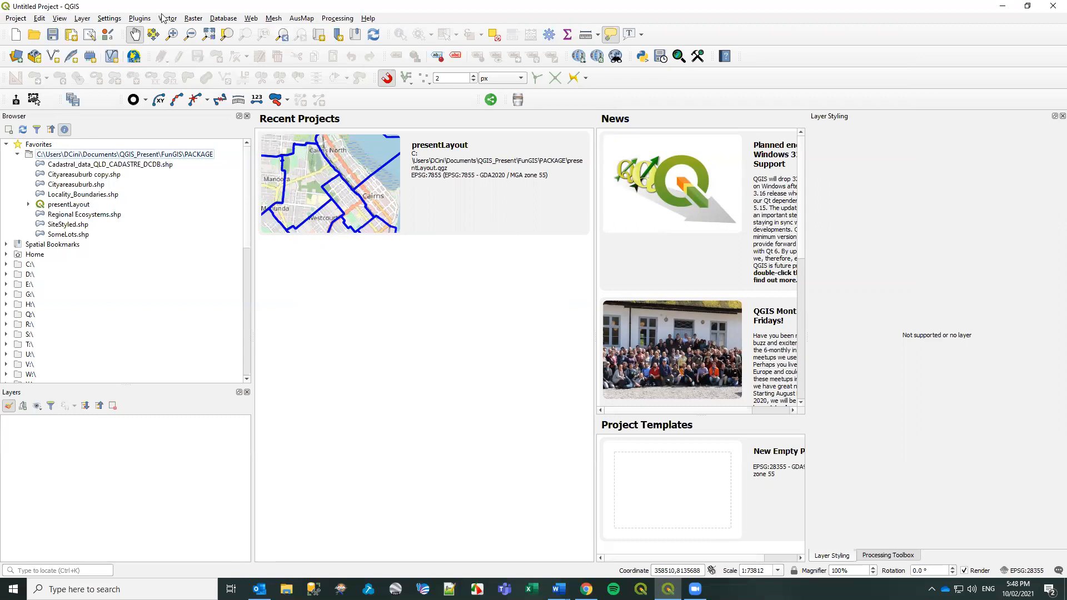
# Look over the commands added by installed plugins, including the AusMap DEM and imagery sources.
pyautogui.click(139, 18)
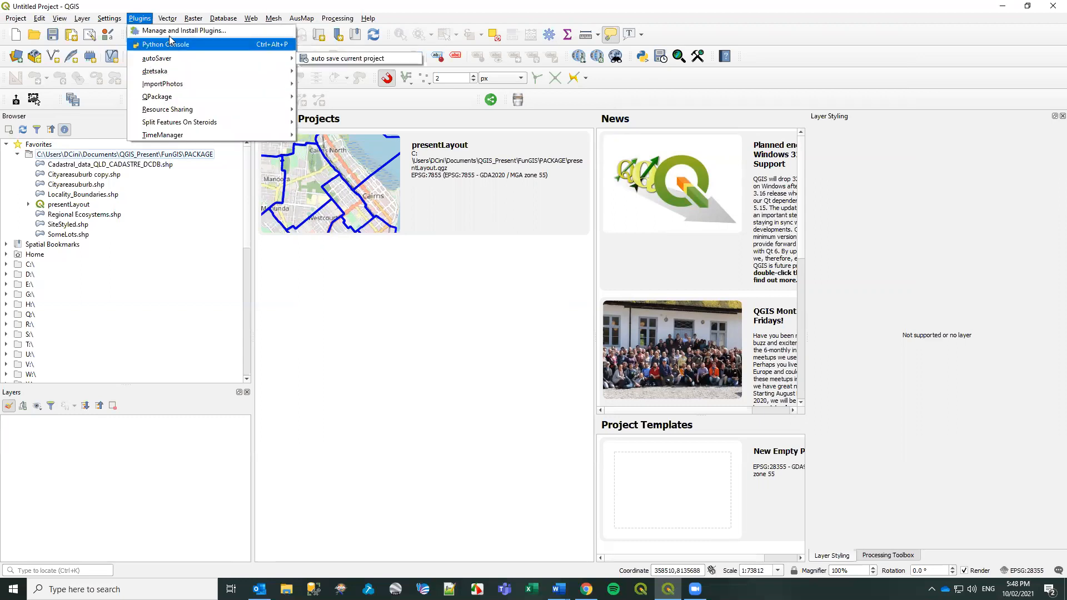
pyautogui.moveTo(167, 135)
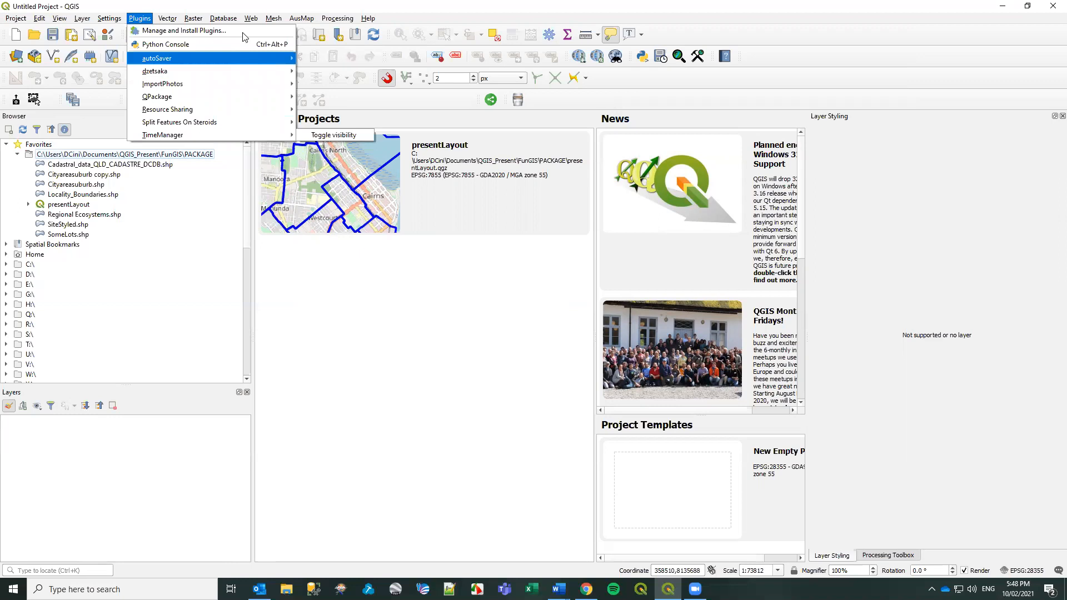
pyautogui.moveTo(303, 18)
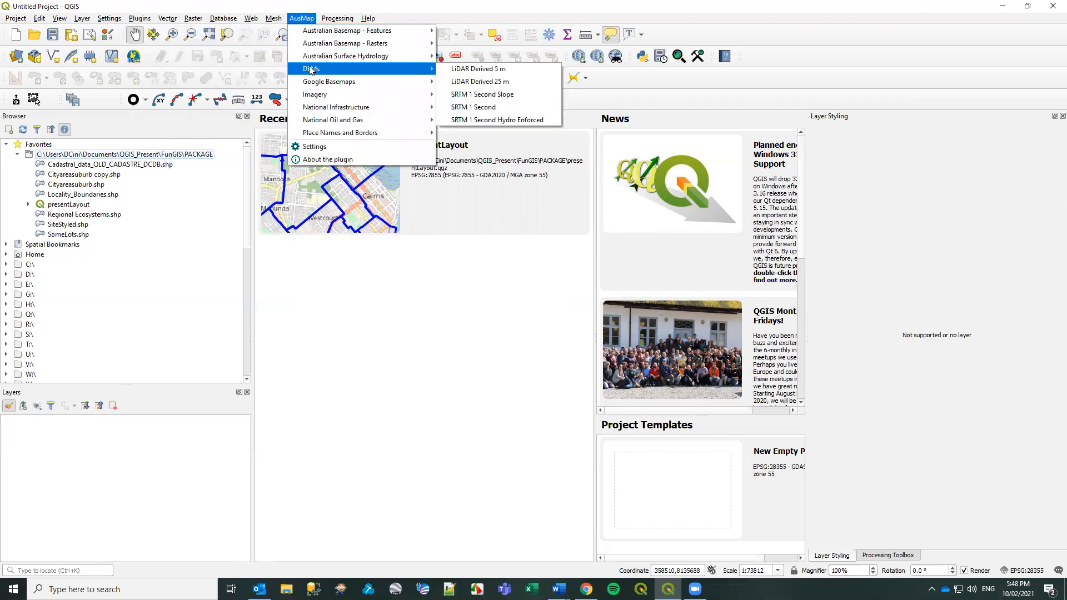
pyautogui.moveTo(316, 83)
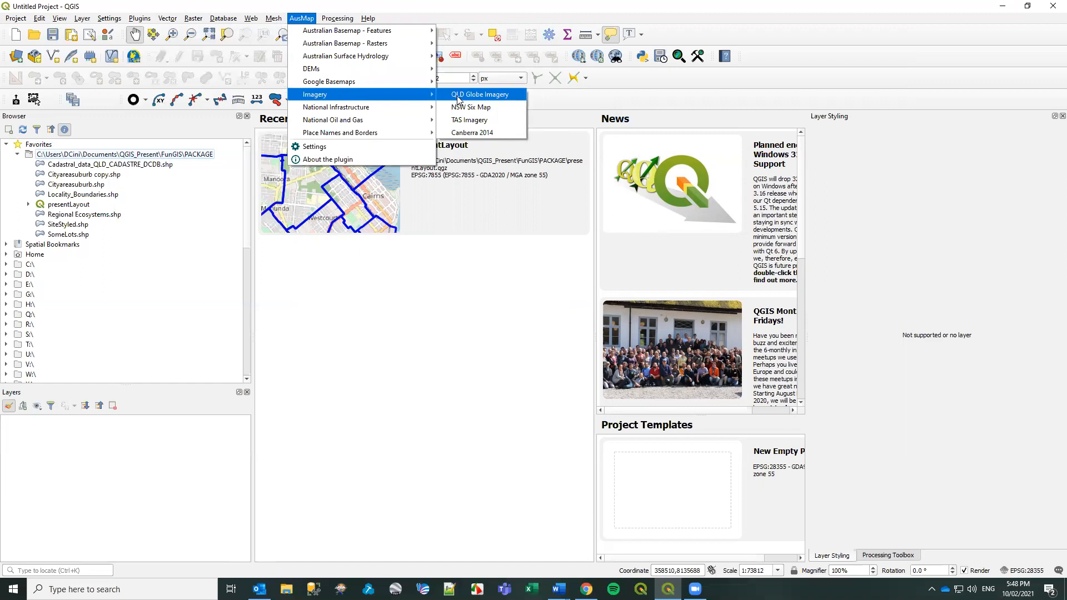
pyautogui.click(541, 196)
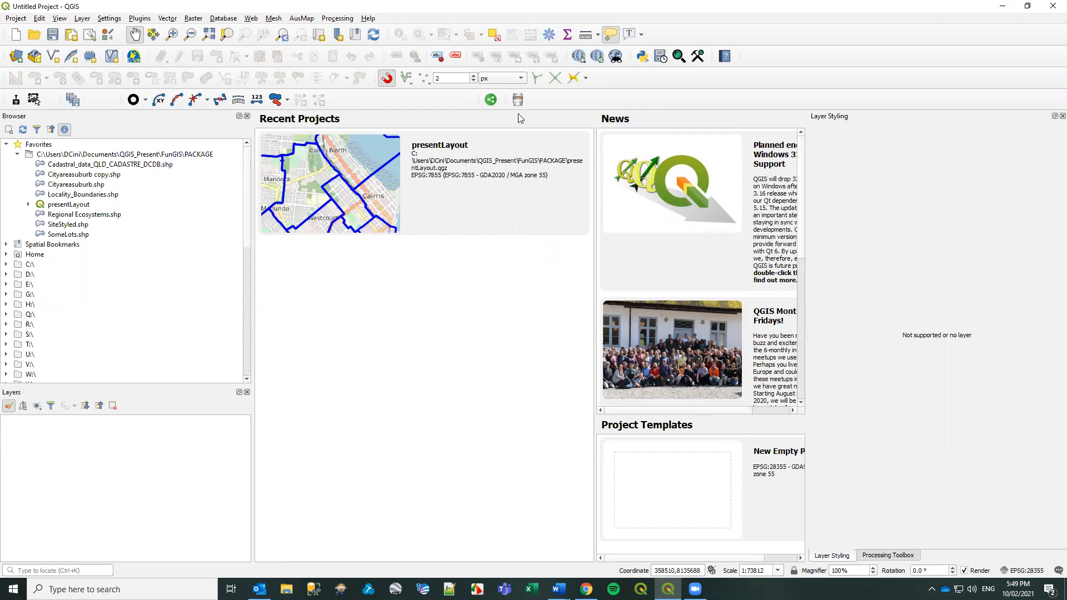
# Open QGIS Resource Sharing and preview the Graticule of the Polygon and Red Cross Emblems collections.
pyautogui.click(490, 101)
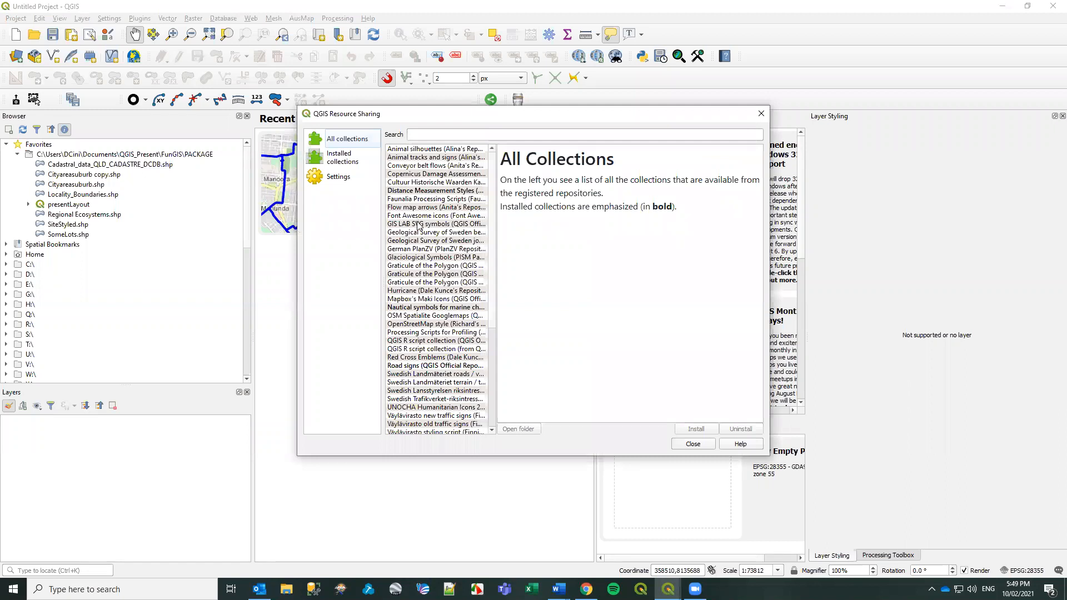
pyautogui.click(419, 225)
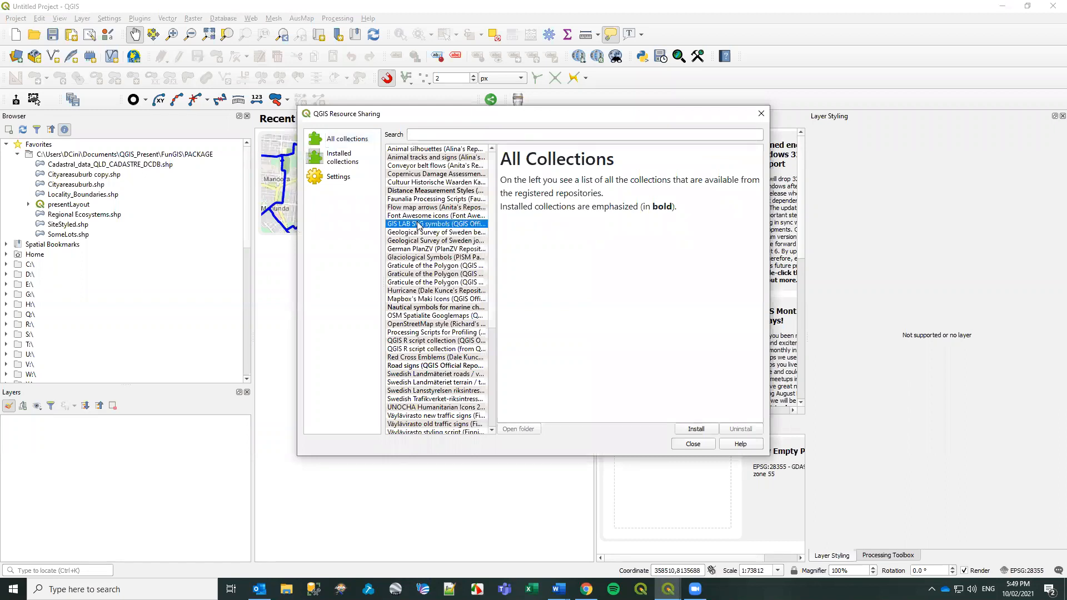
pyautogui.click(409, 282)
pyautogui.click(407, 317)
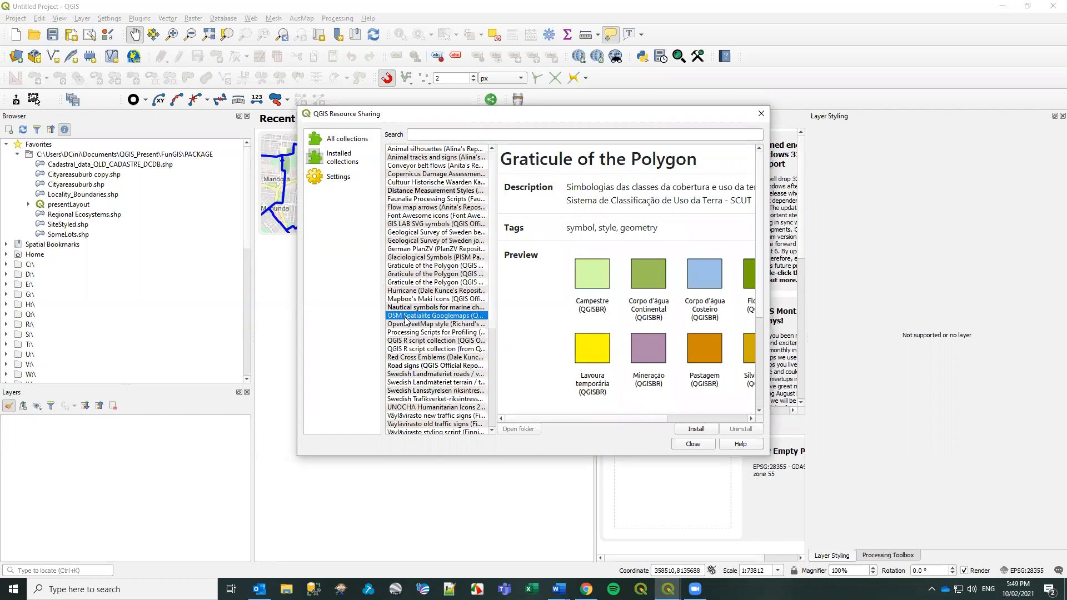
pyautogui.click(408, 359)
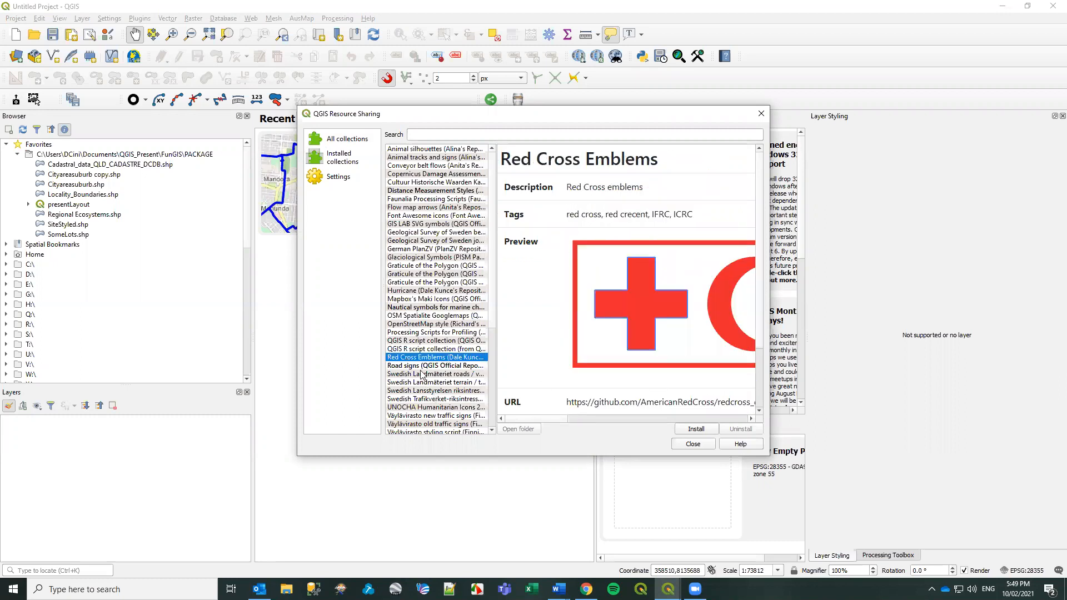
# Examine the symbol preview of the Road signs collection, and close QGIS Resource Sharing.
pyautogui.click(420, 366)
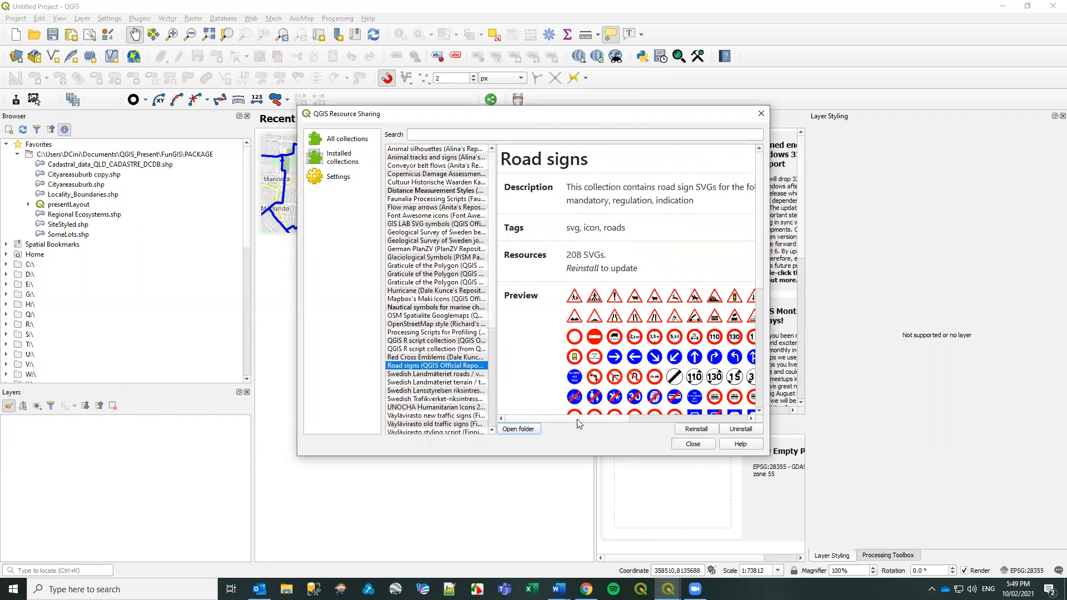
pyautogui.moveTo(577, 420); pyautogui.dragTo(619, 430)
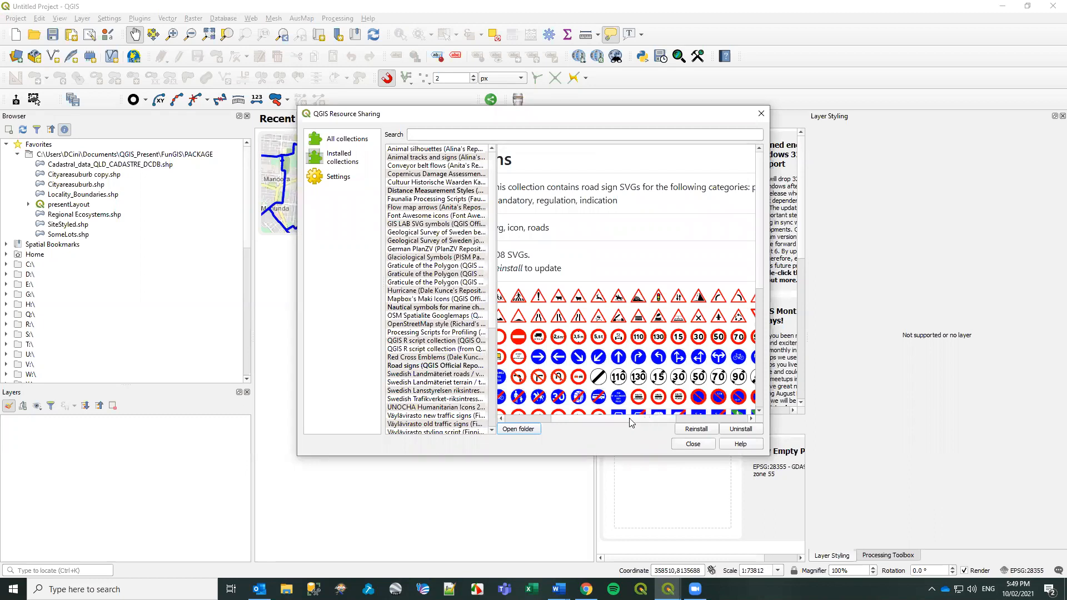
pyautogui.moveTo(631, 419); pyautogui.dragTo(606, 420)
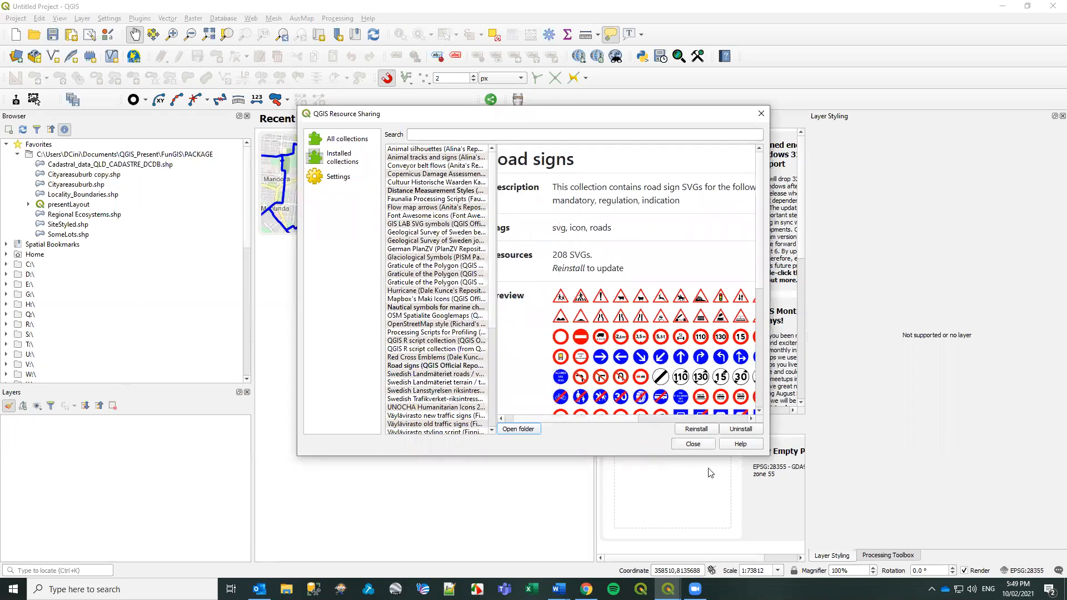
pyautogui.click(694, 444)
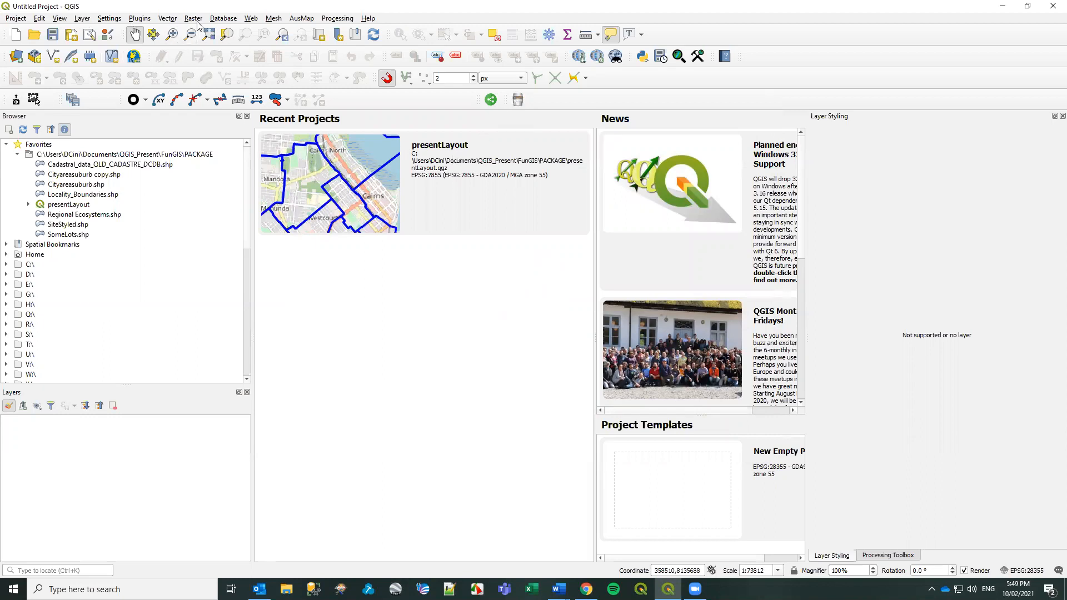
# Review the TimeManager plugin's entry and the map sources offered by QuickMapServices.
pyautogui.click(136, 20)
pyautogui.moveTo(159, 137)
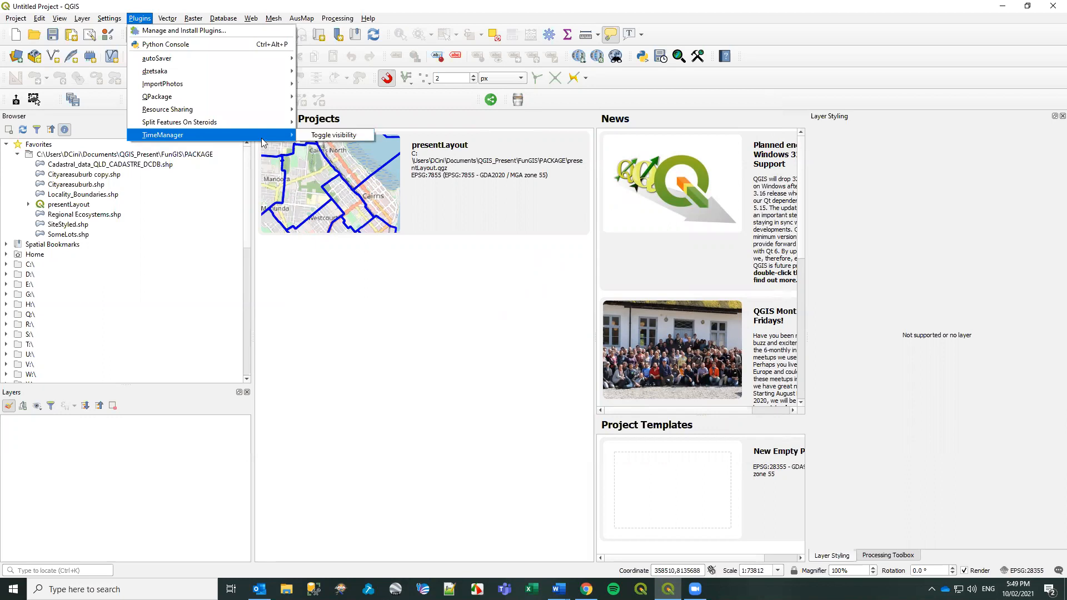
pyautogui.click(448, 100)
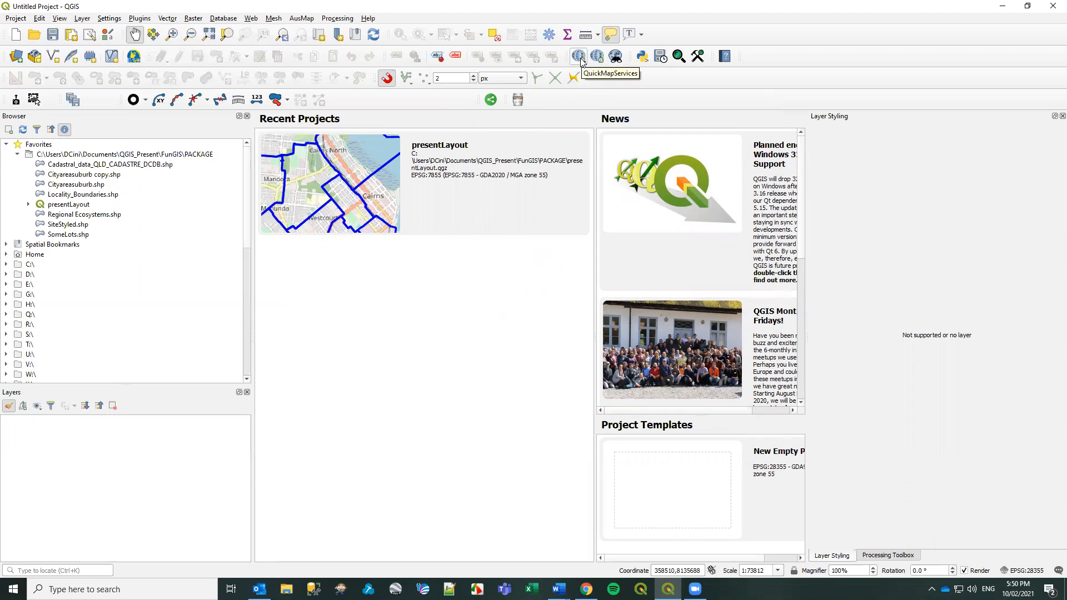
pyautogui.click(581, 61)
pyautogui.moveTo(594, 113)
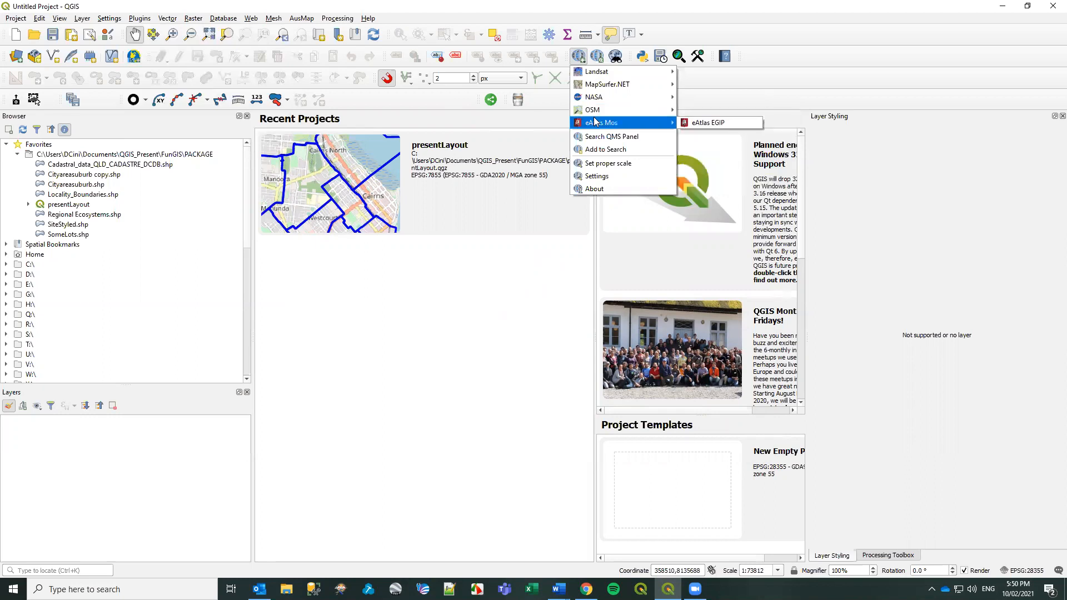
pyautogui.moveTo(604, 74)
pyautogui.click(708, 95)
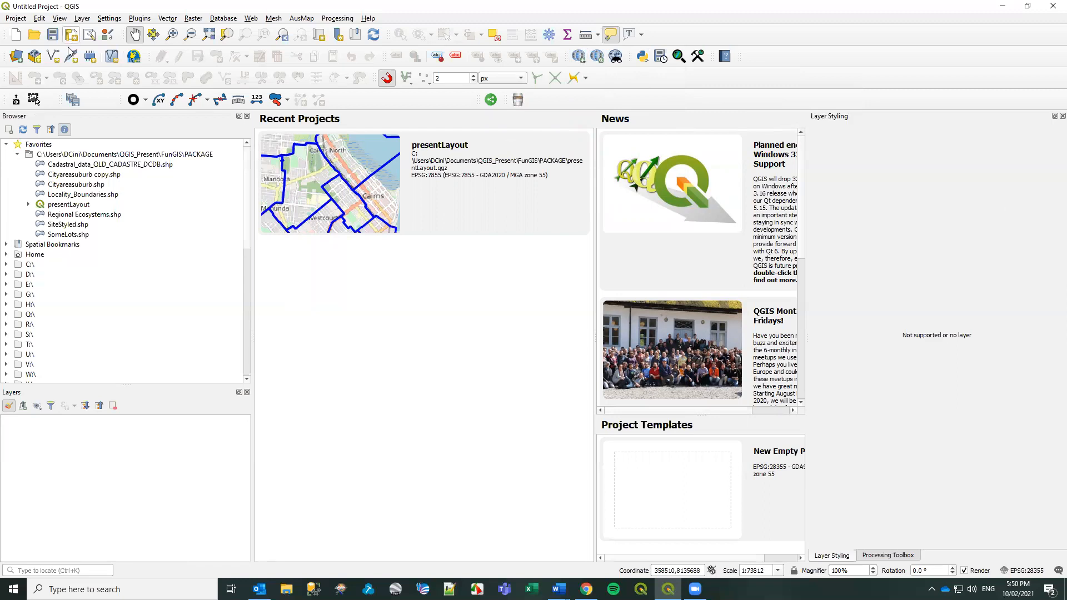
# Open the project presentLayout.qgz from the FunGIS\PACKAGE folder.
pyautogui.click(33, 35)
pyautogui.click(223, 95)
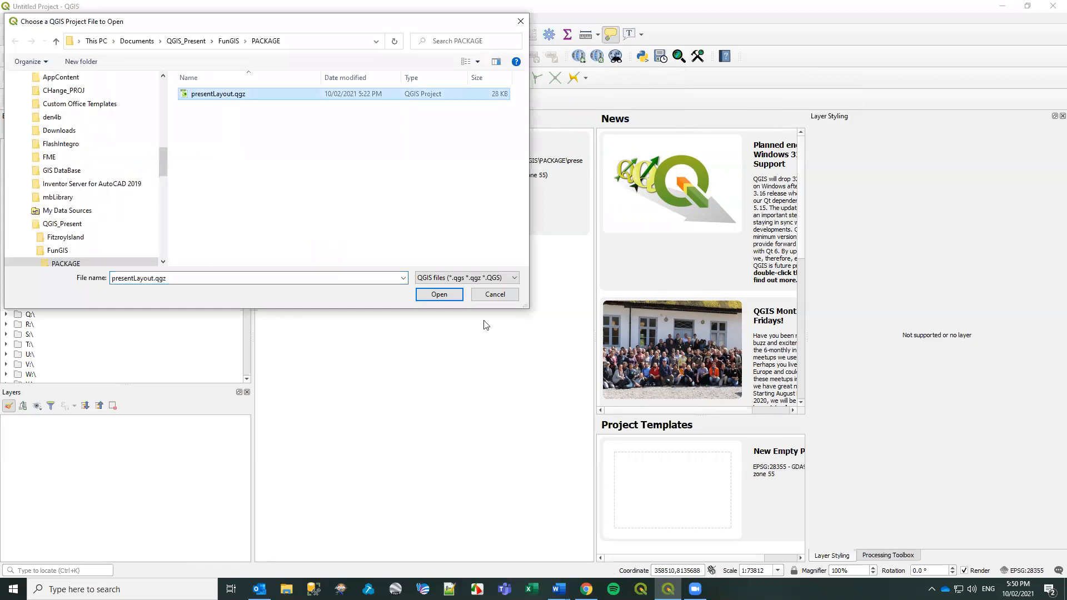
pyautogui.click(441, 296)
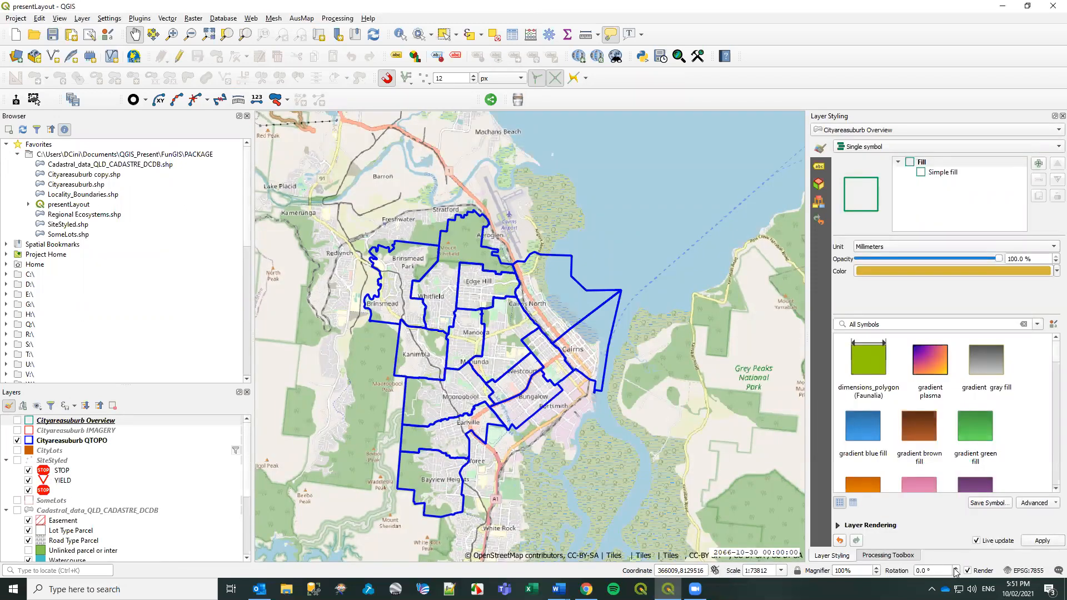
# Try rotating the map canvas, and return its rotation to 0.0°.
pyautogui.click(955, 569)
pyautogui.click(955, 568)
pyautogui.click(956, 573)
pyautogui.click(957, 573)
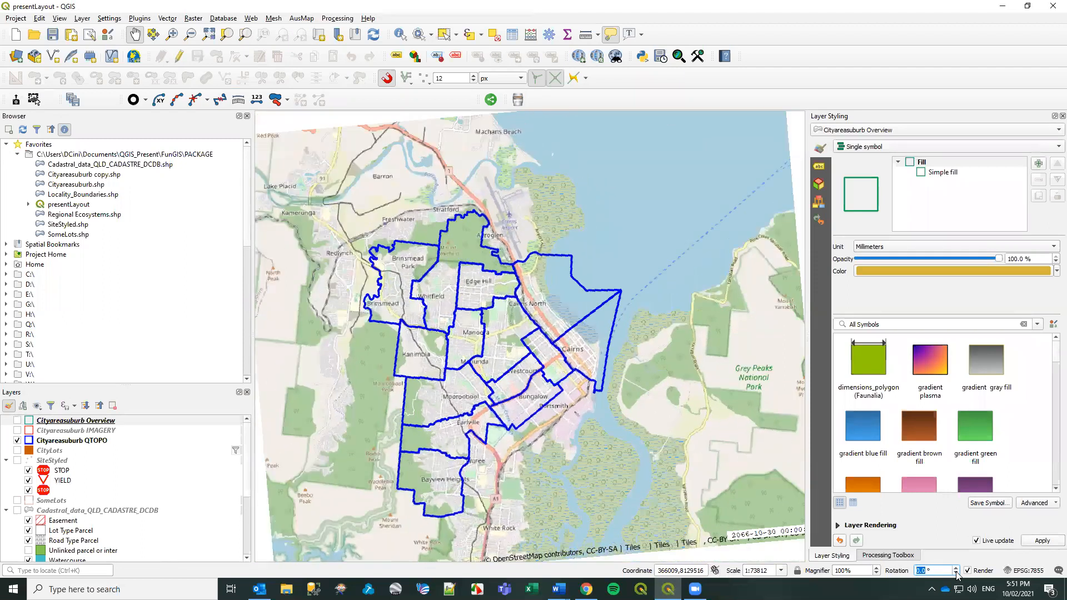
pyautogui.click(877, 573)
# Set the map scale to 1:25000, and zoom the map out to 1:100000.
pyautogui.click(781, 571)
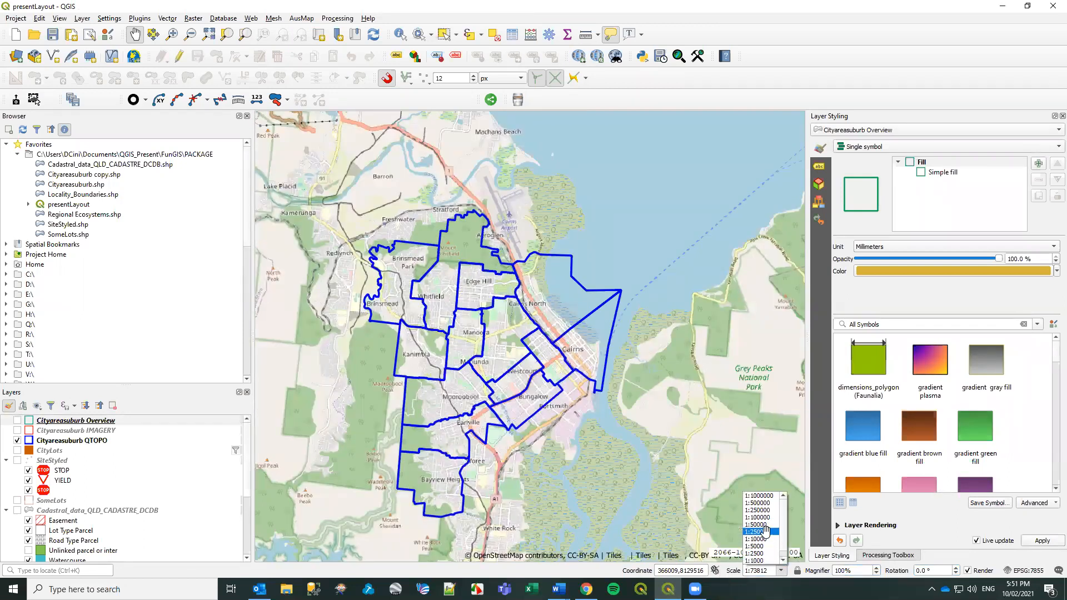
pyautogui.click(766, 532)
pyautogui.click(702, 571)
pyautogui.hotkey('ctrl', 'a')
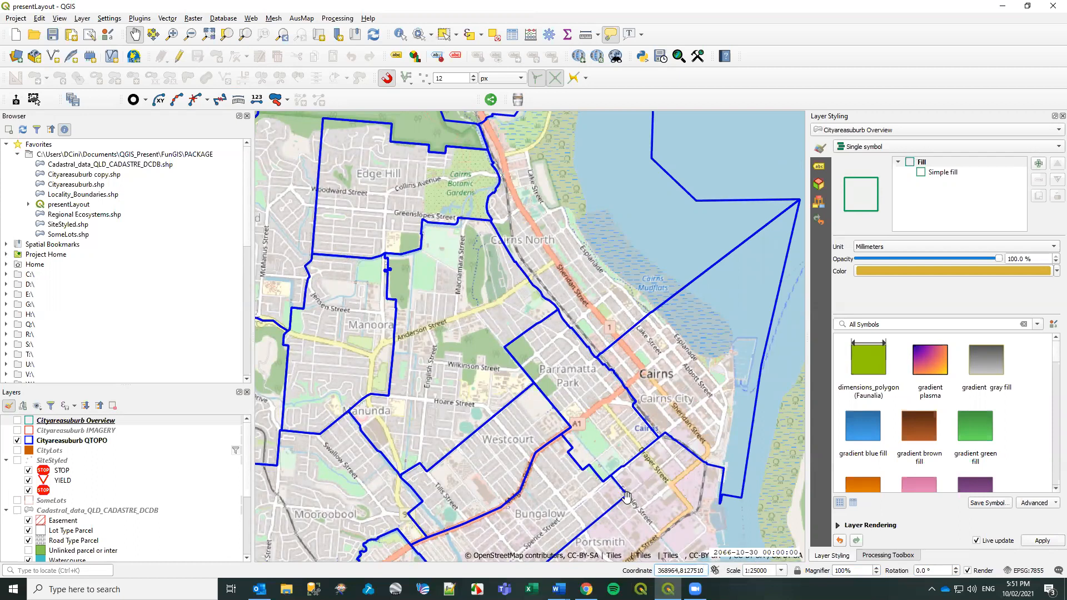
pyautogui.scroll(-2, 626, 496)
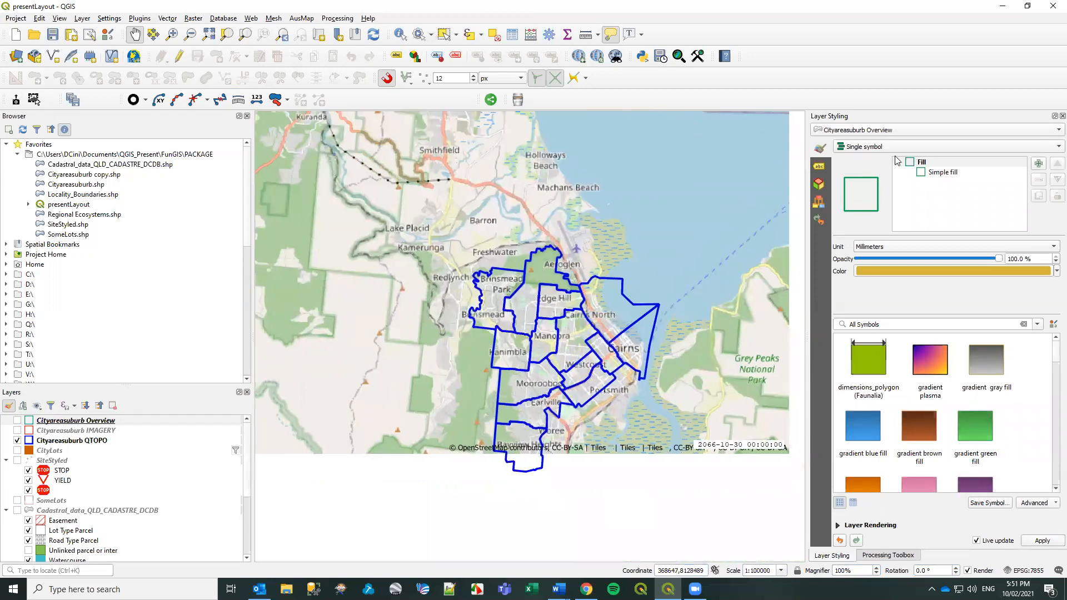
# Review the available panels and toolbars, and look at the Processing Toolbox and Layer Styling panels in turn.
pyautogui.rightClick(779, 73)
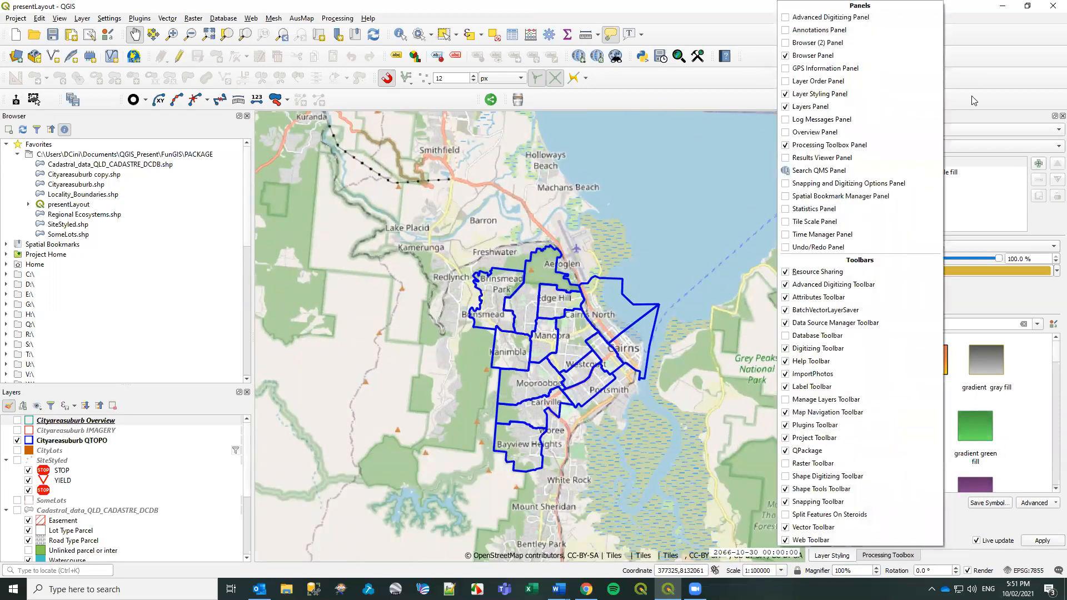
pyautogui.click(972, 96)
pyautogui.click(904, 556)
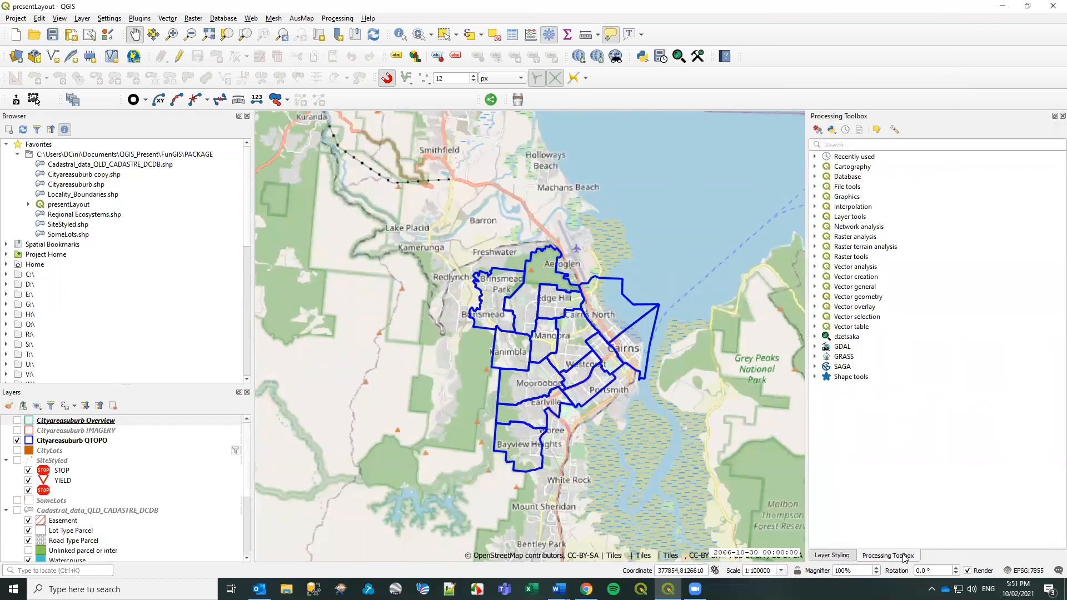
pyautogui.click(834, 556)
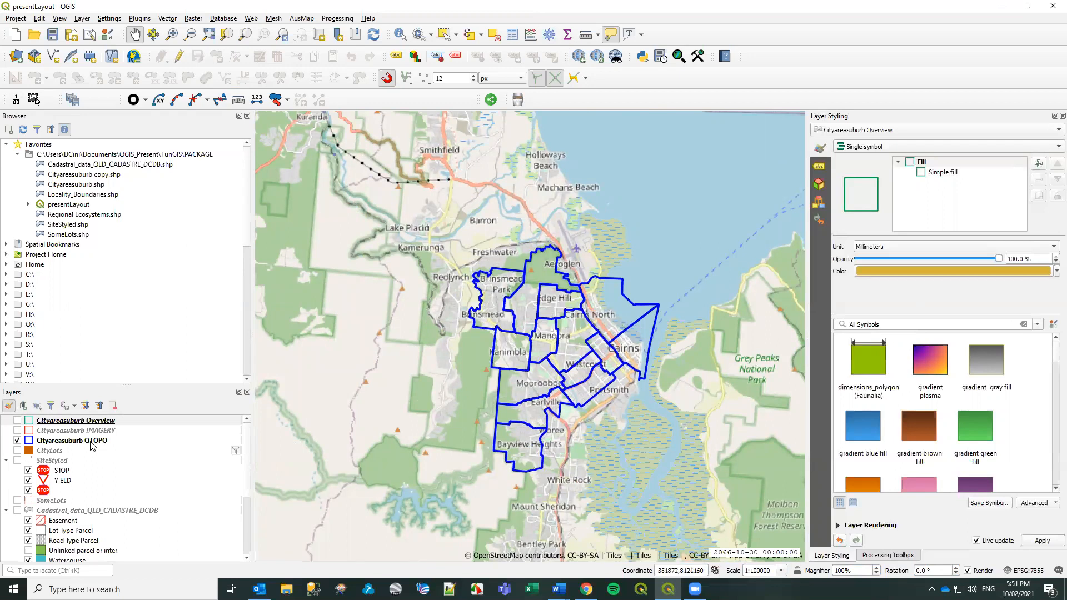
# Select the Cityareasuburb Overview layer, review the panel list again, and close the Layer Styling panel.
pyautogui.click(84, 422)
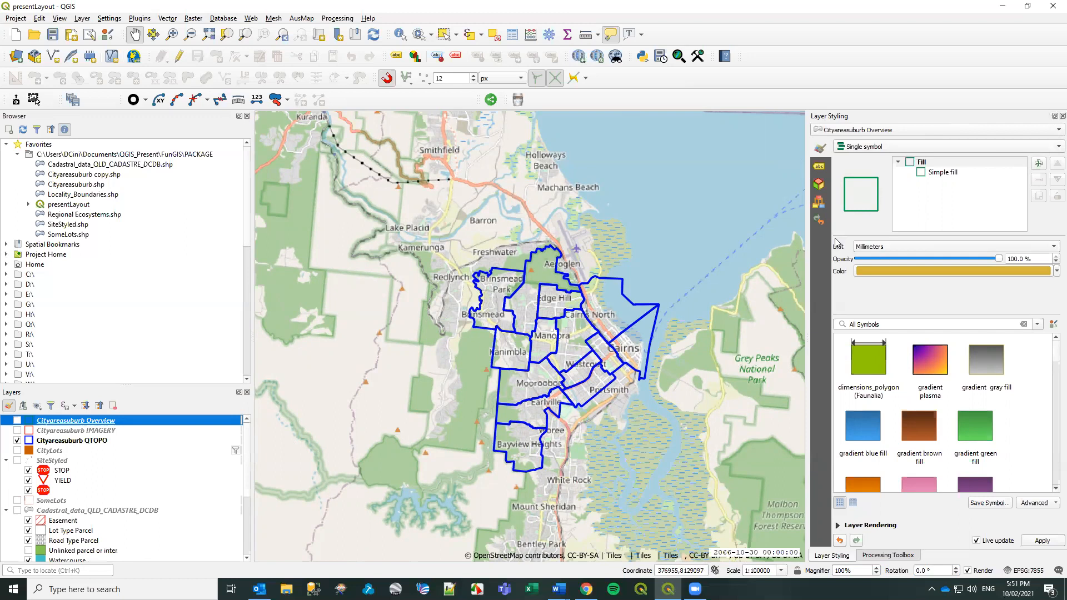
pyautogui.rightClick(790, 55)
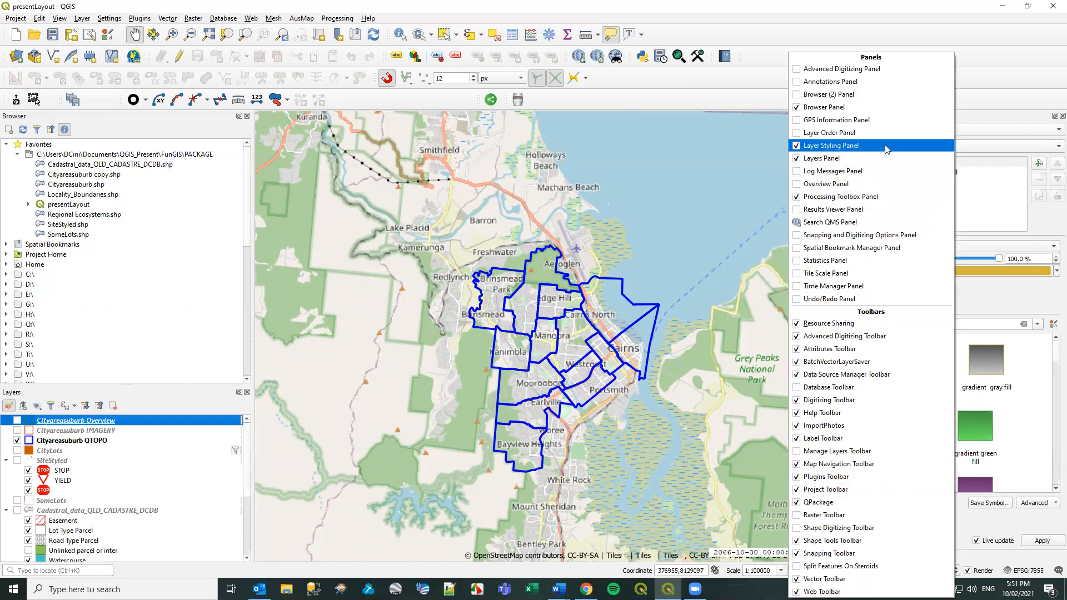
pyautogui.click(960, 72)
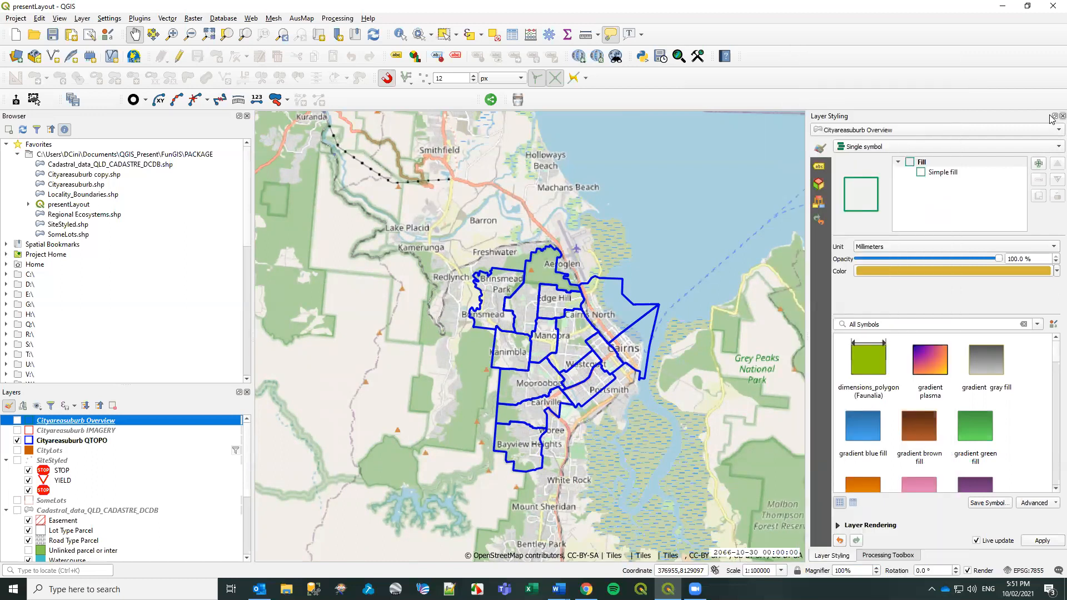
pyautogui.click(1062, 116)
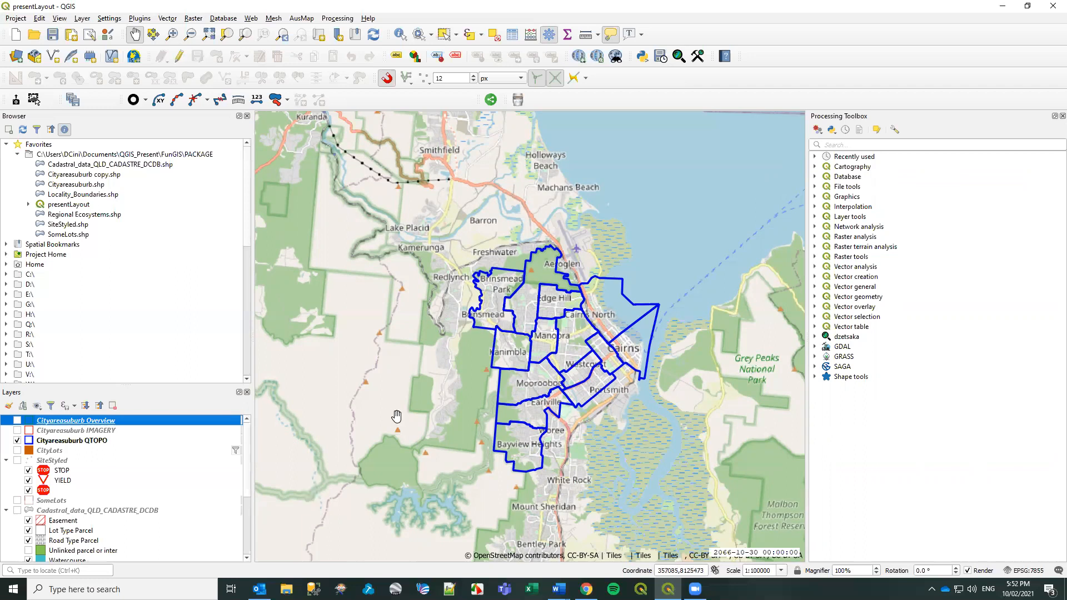
# Apply the Timemanager map theme, and bring the CityLots parcels into view at a scale of 1:50000.
pyautogui.click(37, 405)
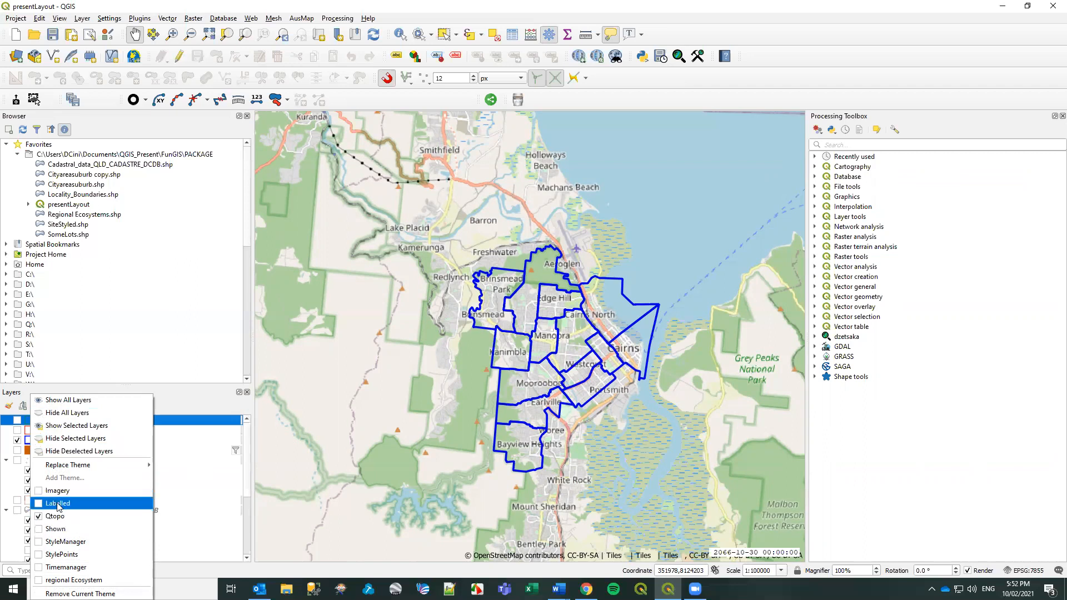
pyautogui.click(62, 567)
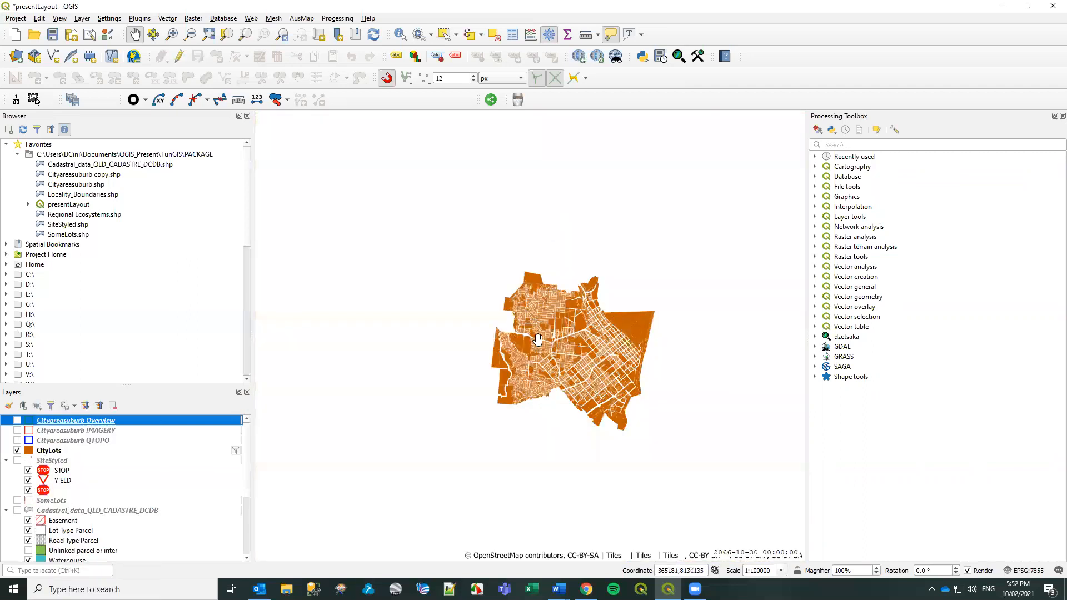
pyautogui.scroll(1, 570, 357)
pyautogui.moveTo(607, 344); pyautogui.dragTo(555, 333)
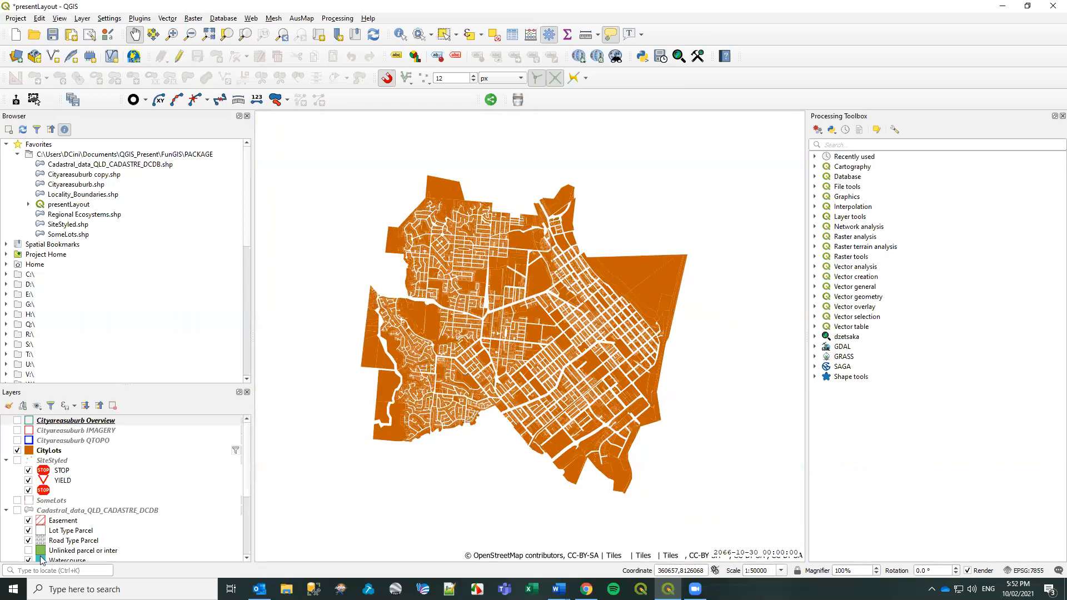
# Examine the Layers list and the saved map themes available for the project.
pyautogui.moveTo(248, 494); pyautogui.dragTo(247, 504)
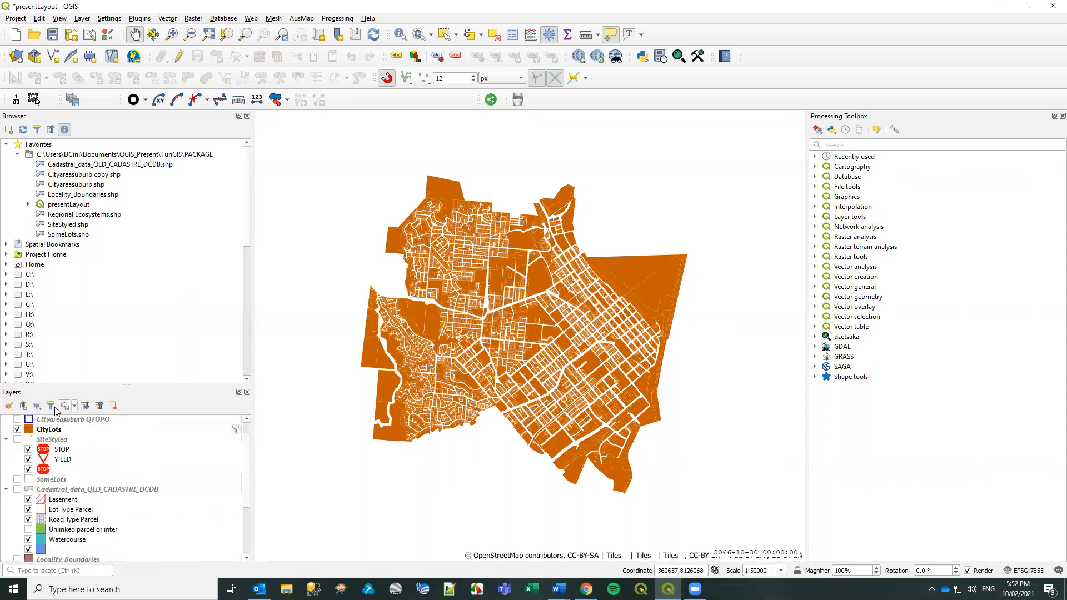
pyautogui.click(37, 406)
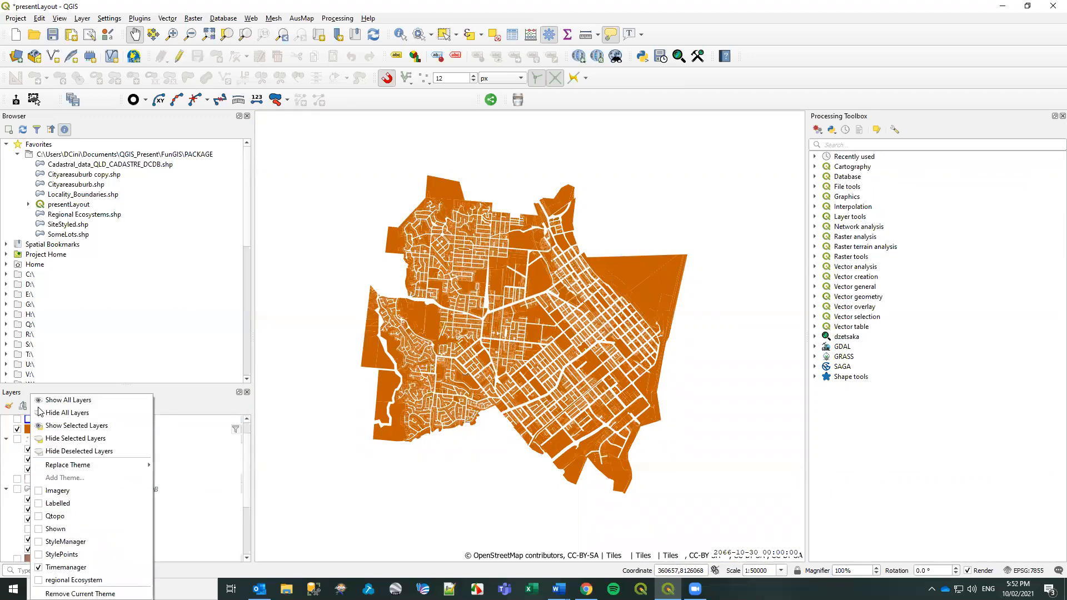
pyautogui.click(102, 380)
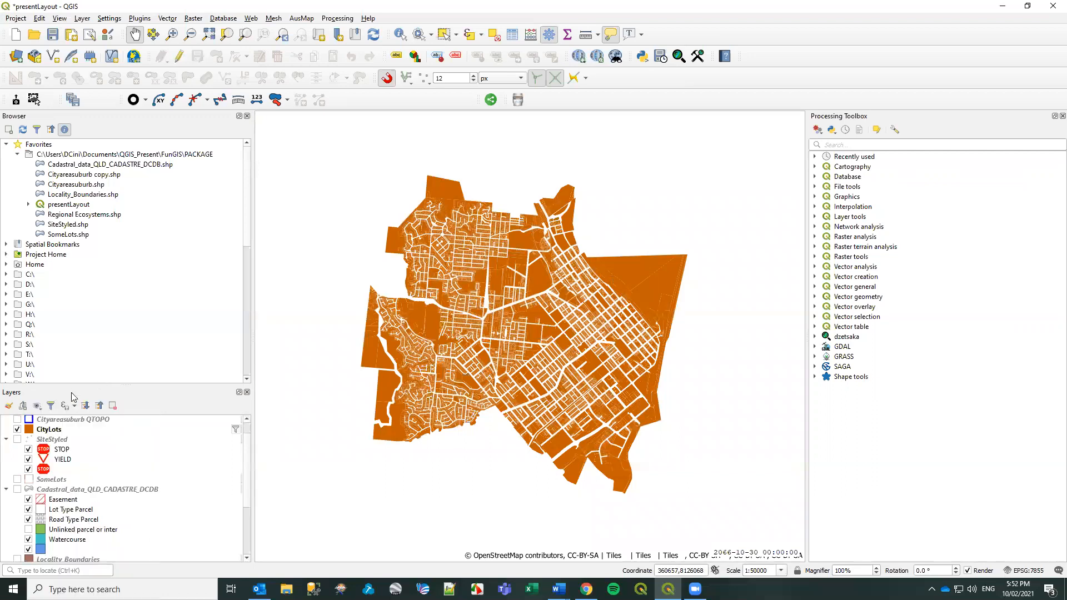
pyautogui.click(38, 406)
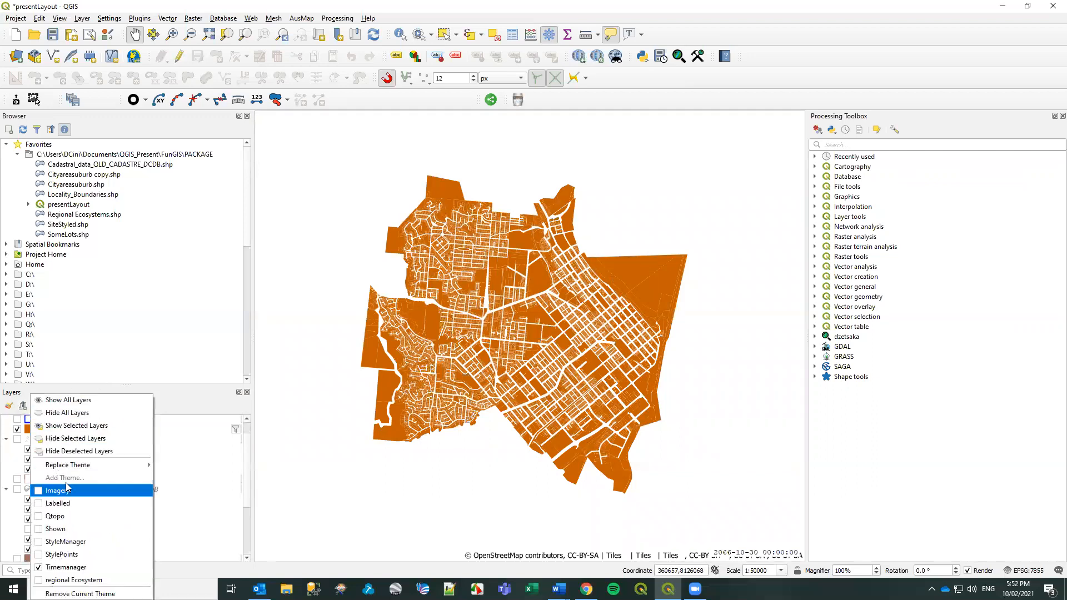
pyautogui.click(189, 413)
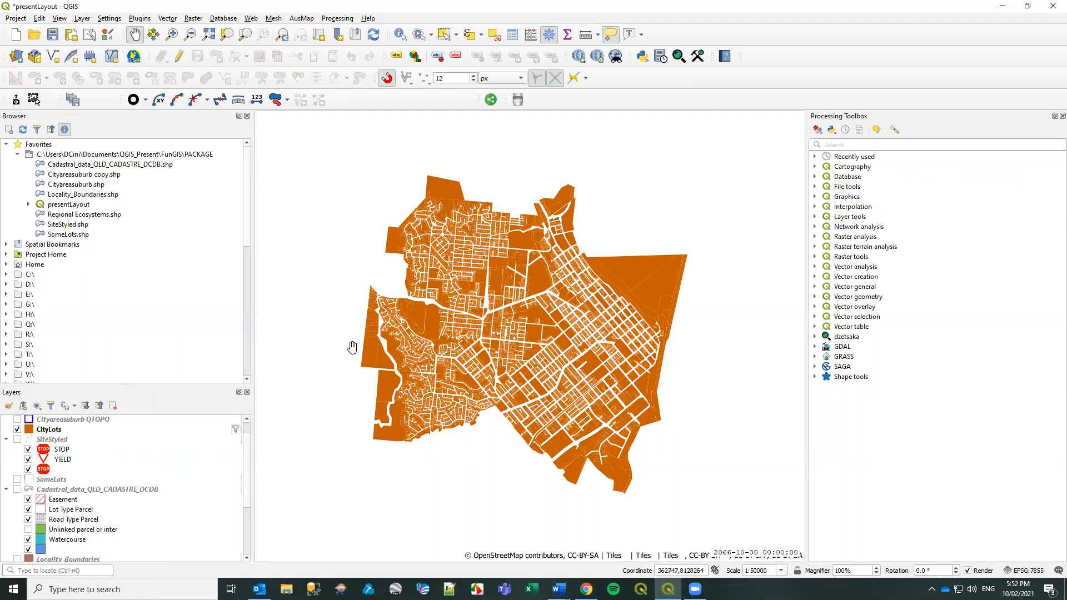
# Start a new shapefile layer, and set its file to TEST111.shp in the FunGIS folder.
pyautogui.scroll(1, 351, 351)
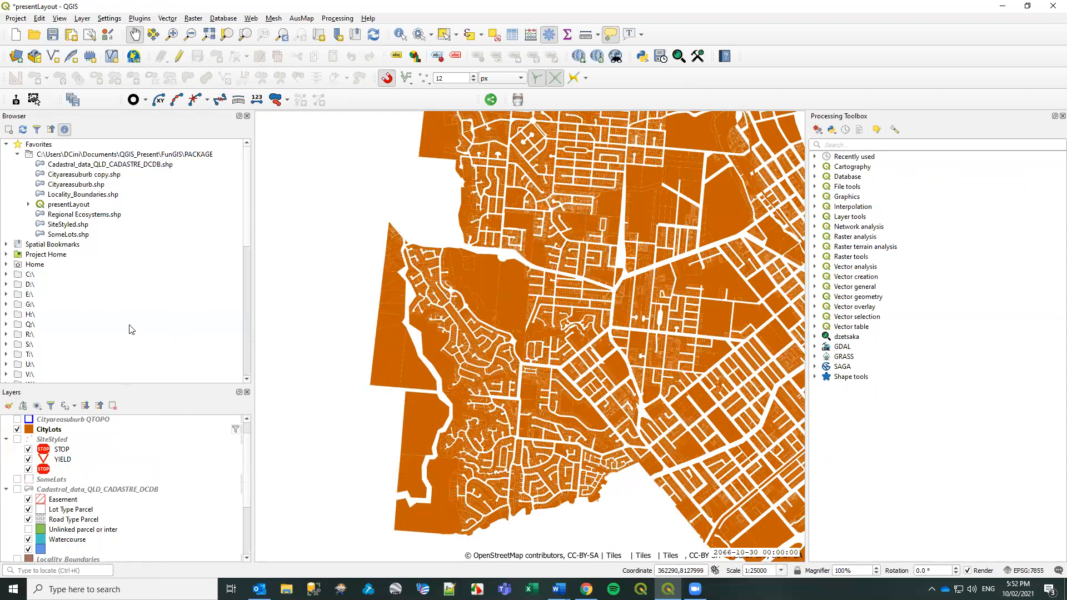
pyautogui.click(82, 18)
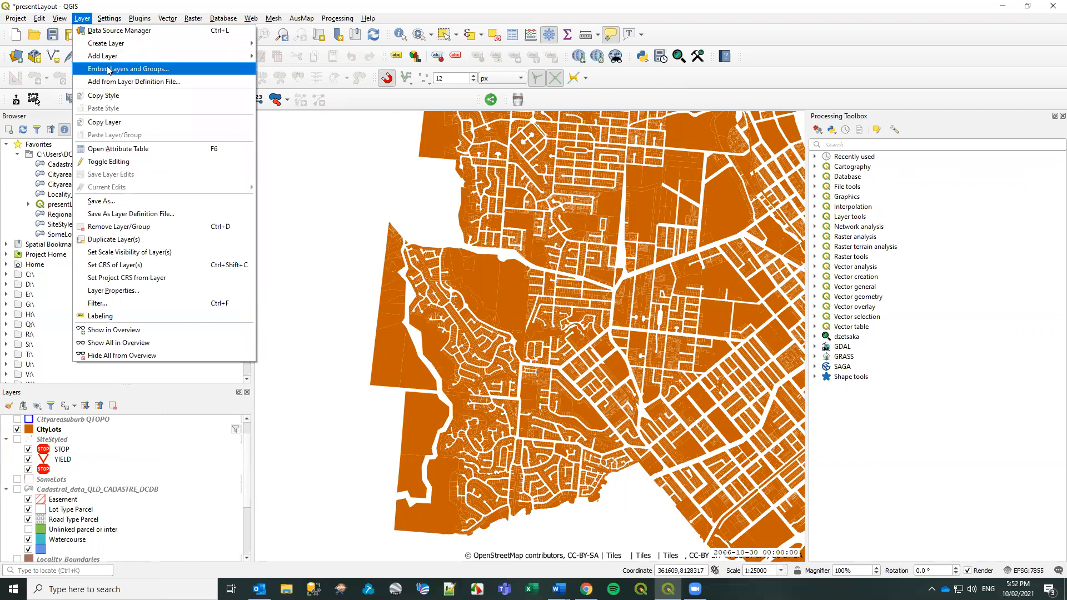
pyautogui.moveTo(115, 44)
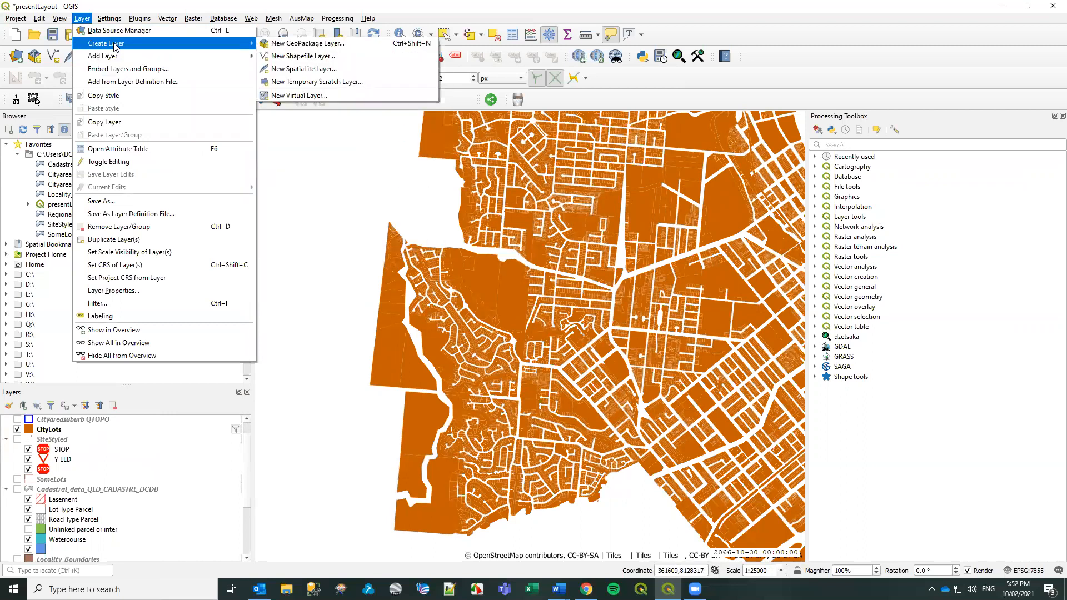
pyautogui.click(327, 57)
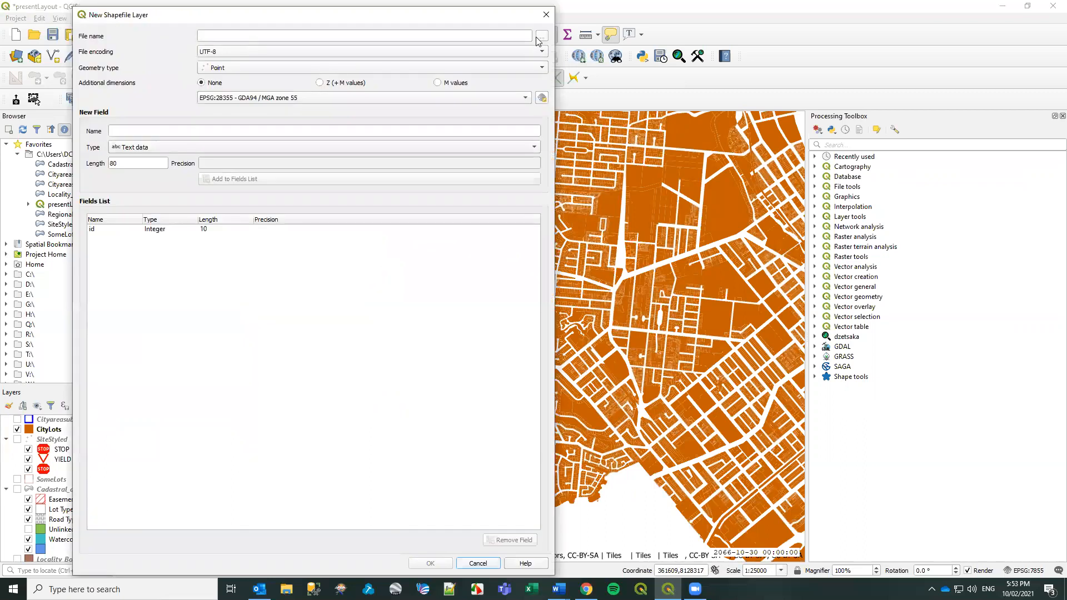
pyautogui.click(540, 36)
pyautogui.click(326, 105)
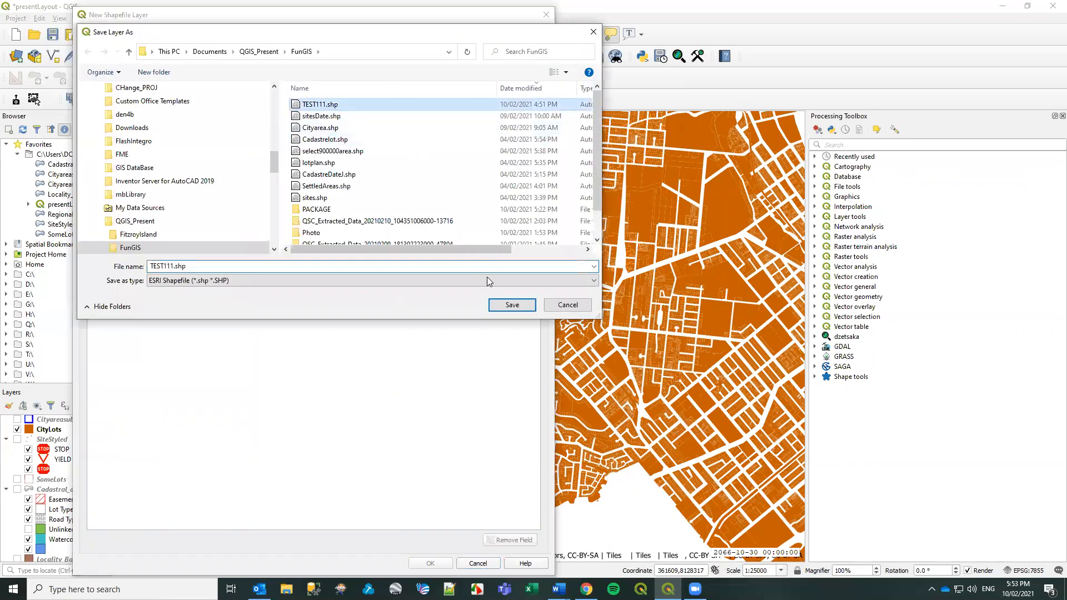
pyautogui.click(512, 305)
# Set the new shapefile's geometry type to Polygon and its CRS to the project CRS, EPSG:7855 - GDA2020 / MGA zone 55.
pyautogui.click(239, 68)
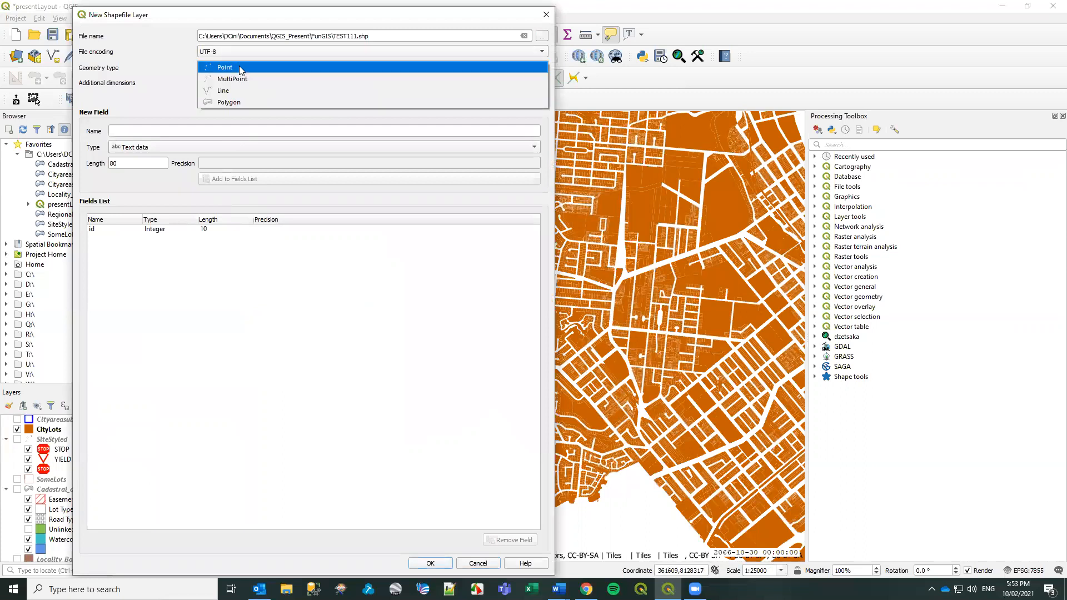
pyautogui.click(229, 102)
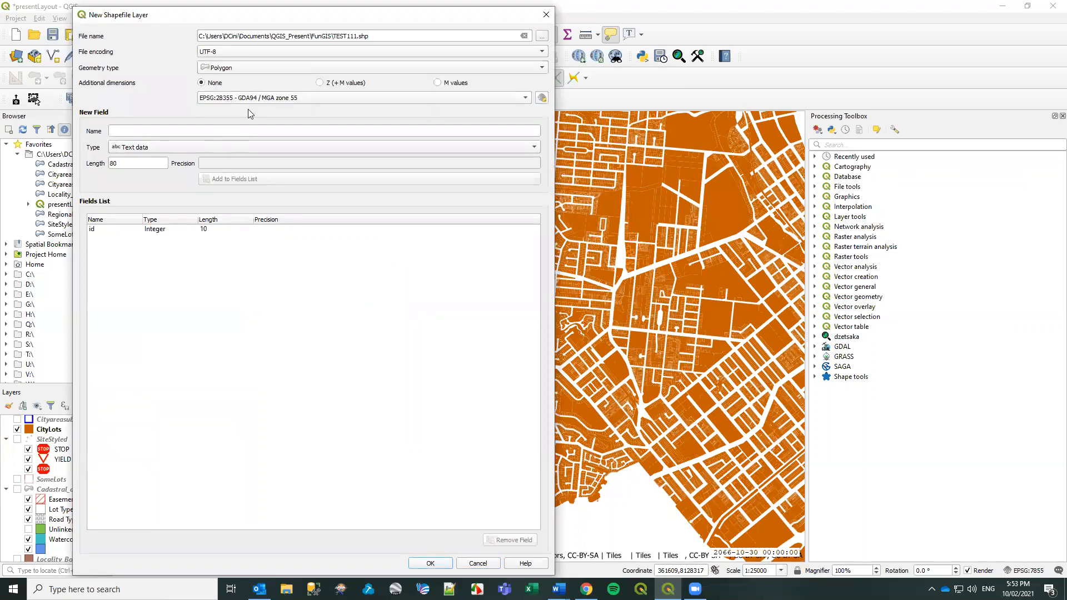
pyautogui.click(312, 97)
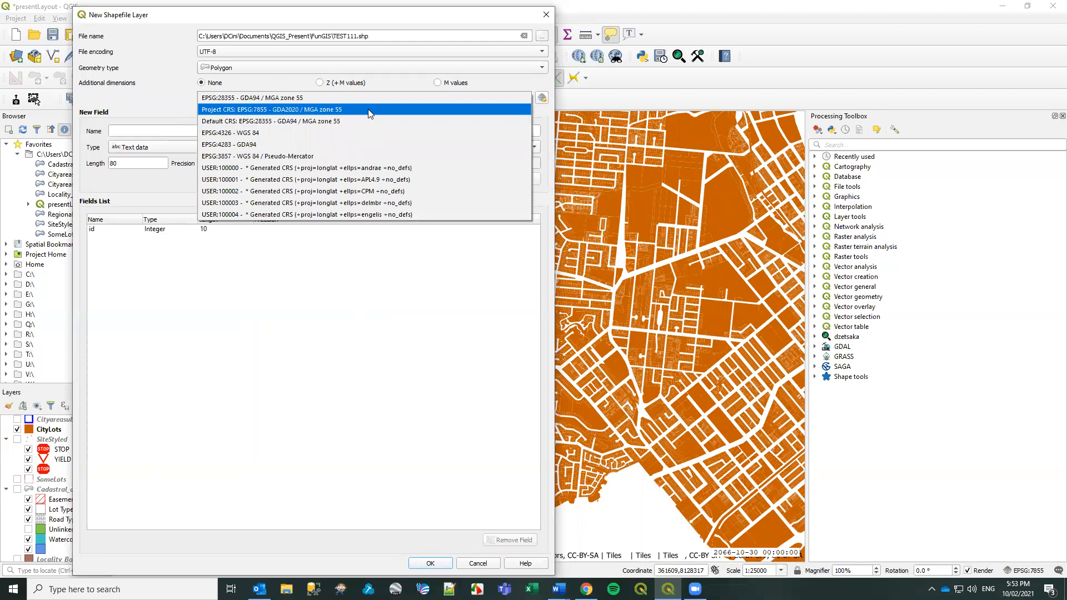
pyautogui.click(368, 109)
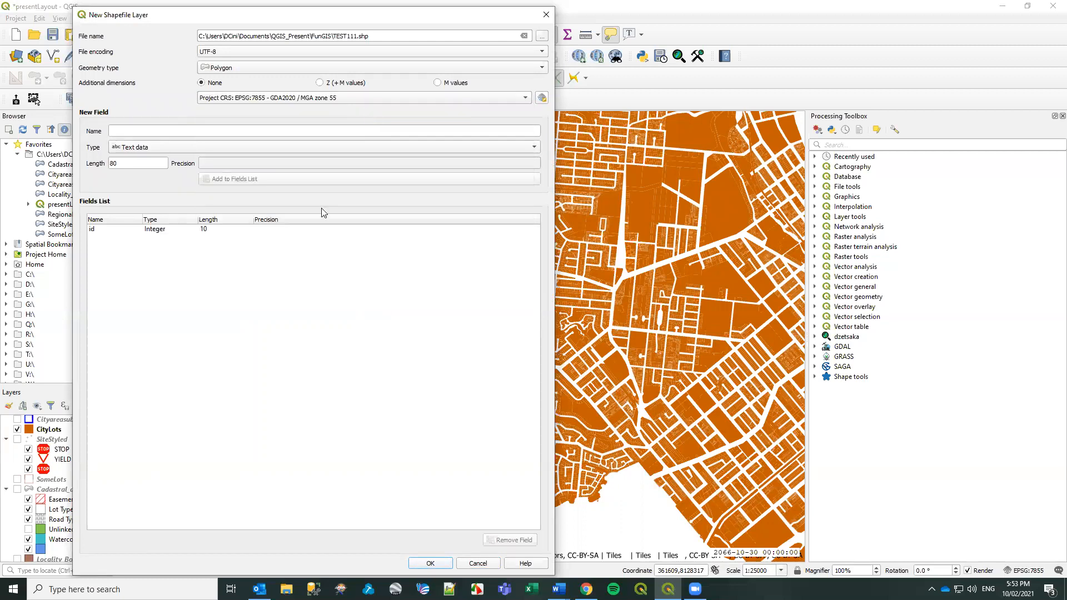
# Add a text field named Site with length 80 to the new shapefile's fields.
pyautogui.click(134, 135)
pyautogui.write('Suit')
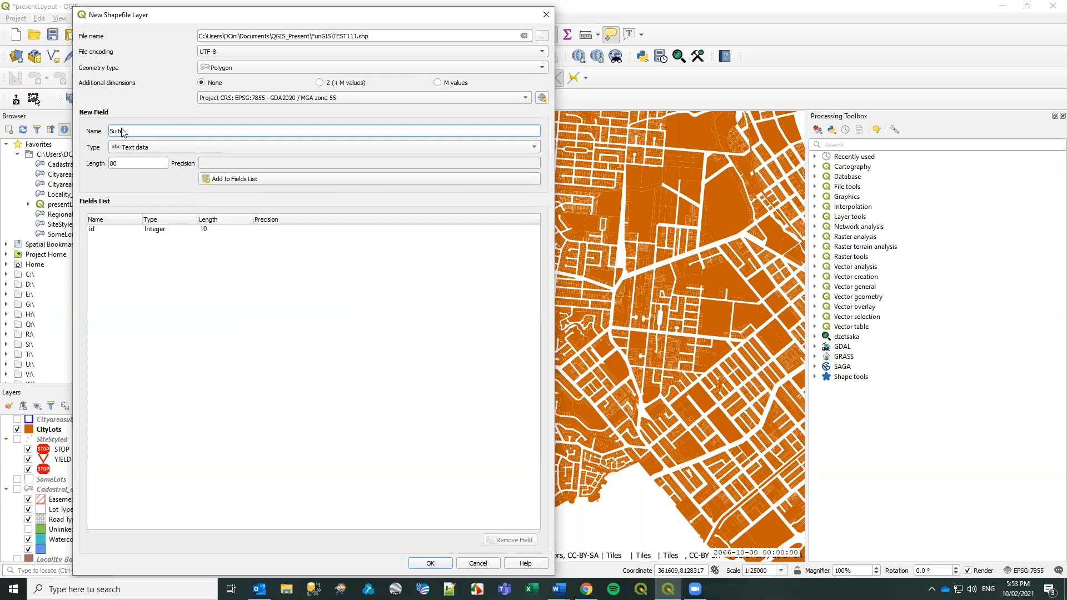
pyautogui.press('Delete')
pyautogui.write('i')
pyautogui.click(259, 179)
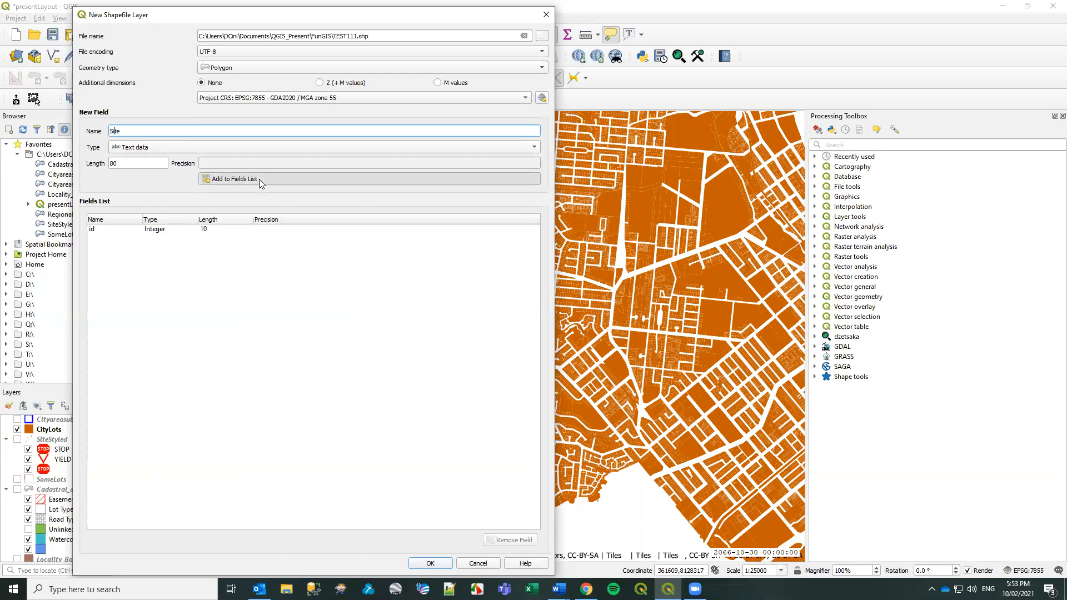
# Add a Date field named "Created on", and create the shapefile layer, overwriting the existing TEST111 file.
pyautogui.write('Created on')
pyautogui.click(194, 144)
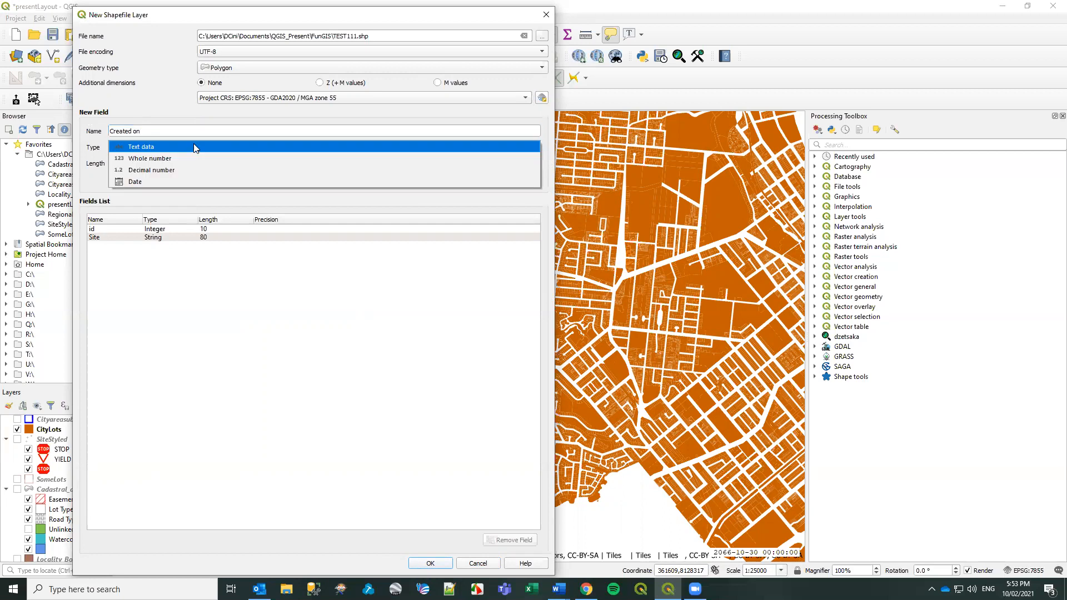
pyautogui.click(145, 176)
pyautogui.click(245, 181)
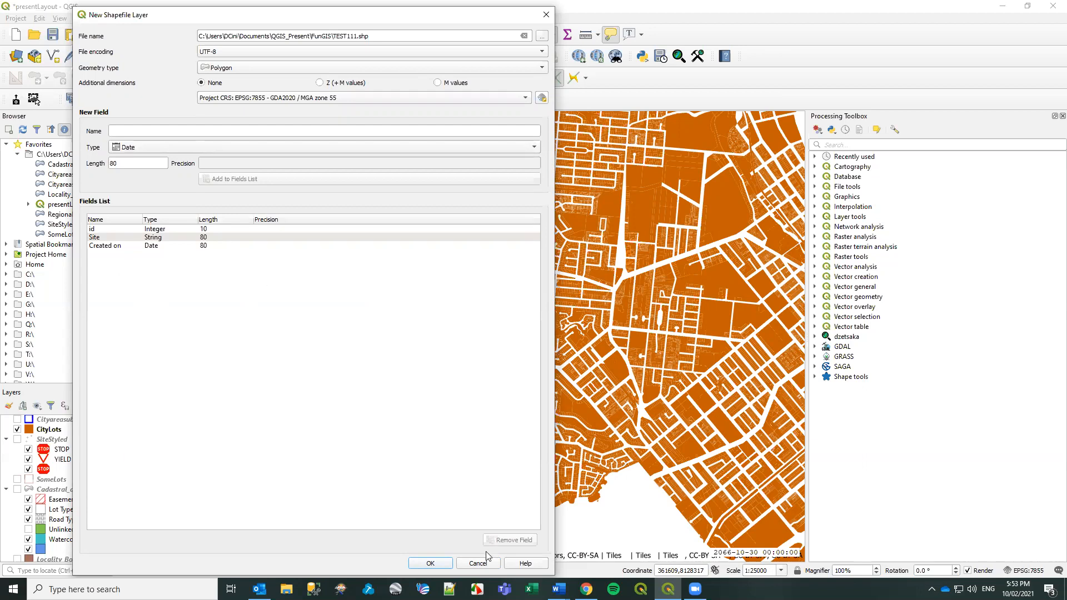
pyautogui.click(434, 565)
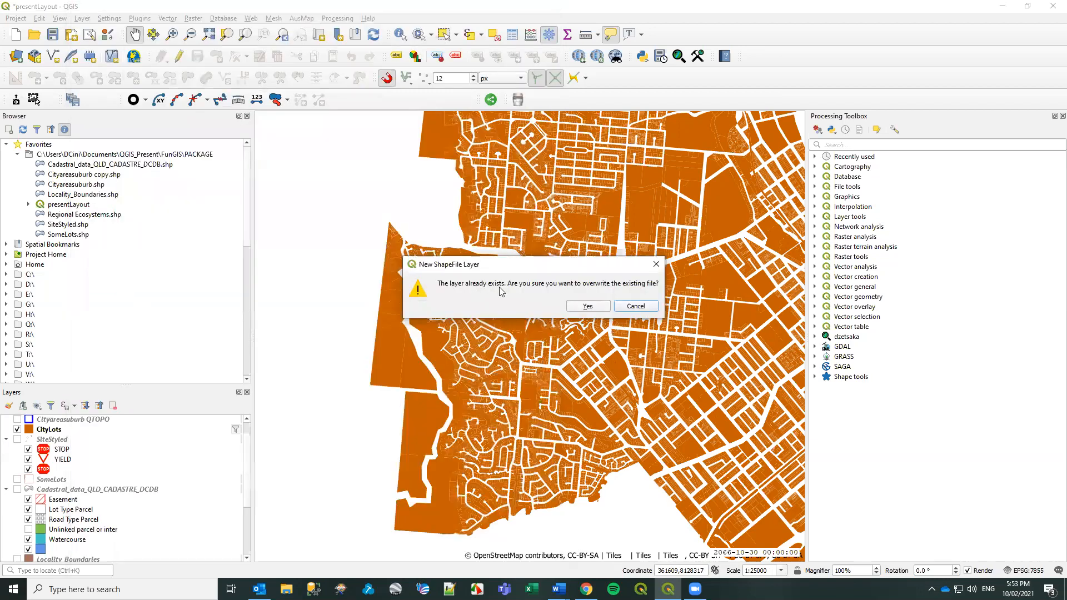
pyautogui.click(597, 309)
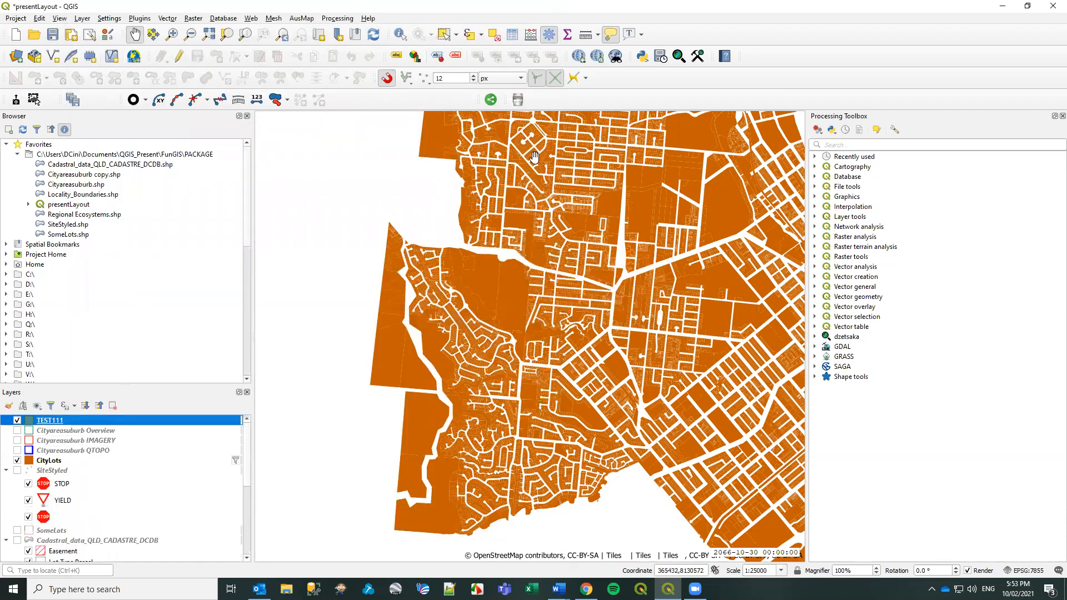
# Turn on editing for the TEST111 layer.
pyautogui.click(387, 80)
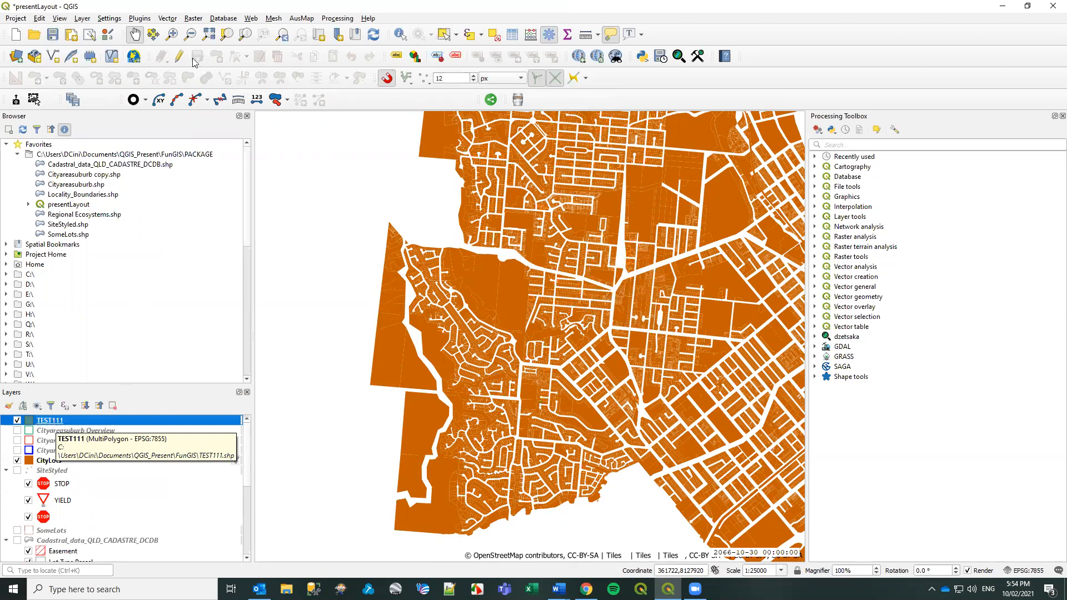
pyautogui.rightClick(54, 422)
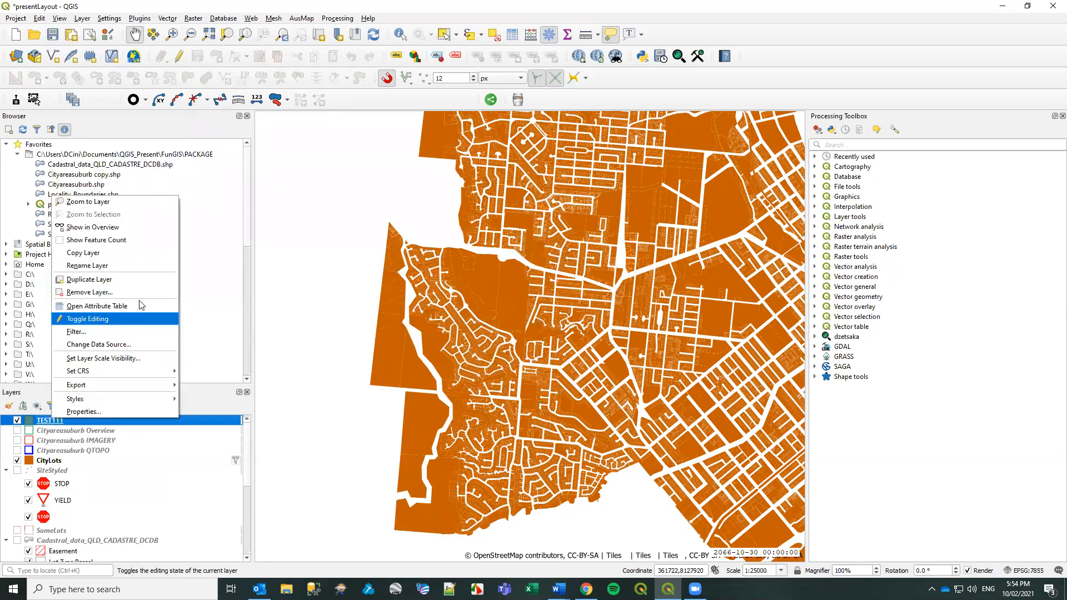
pyautogui.click(179, 58)
pyautogui.click(179, 58)
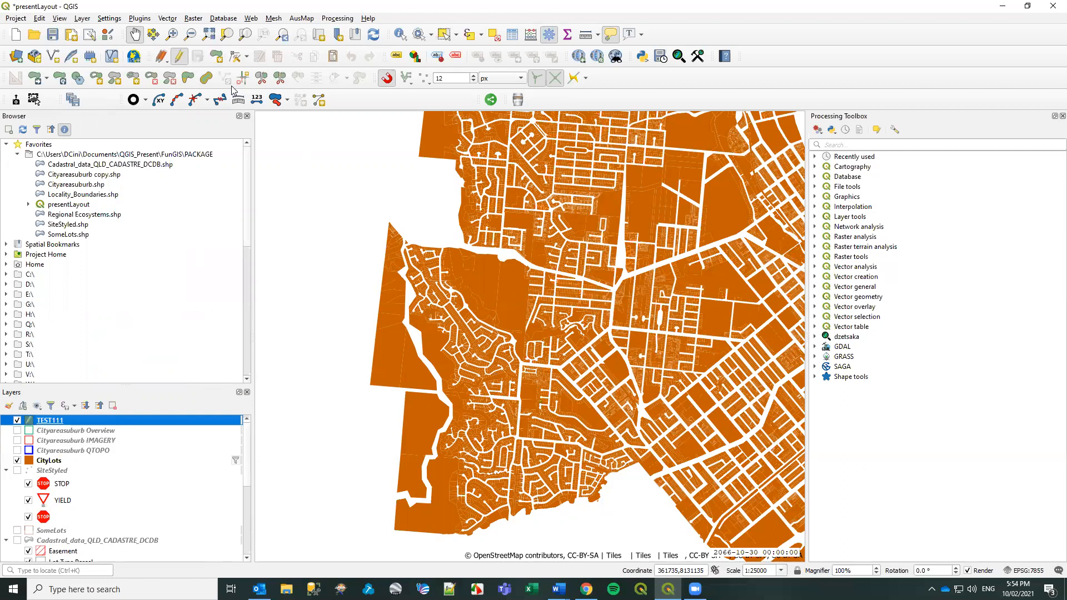
# Digitize a four-sided polygon west of the city lots, snapping its two eastern corners to the western lot's edge.
pyautogui.click(217, 58)
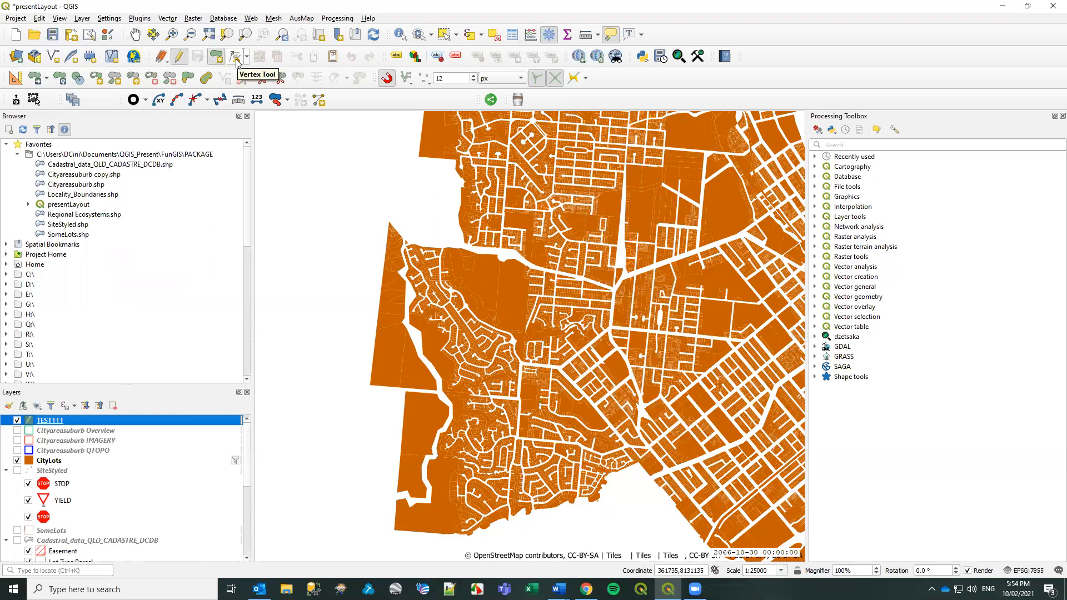
pyautogui.click(377, 330)
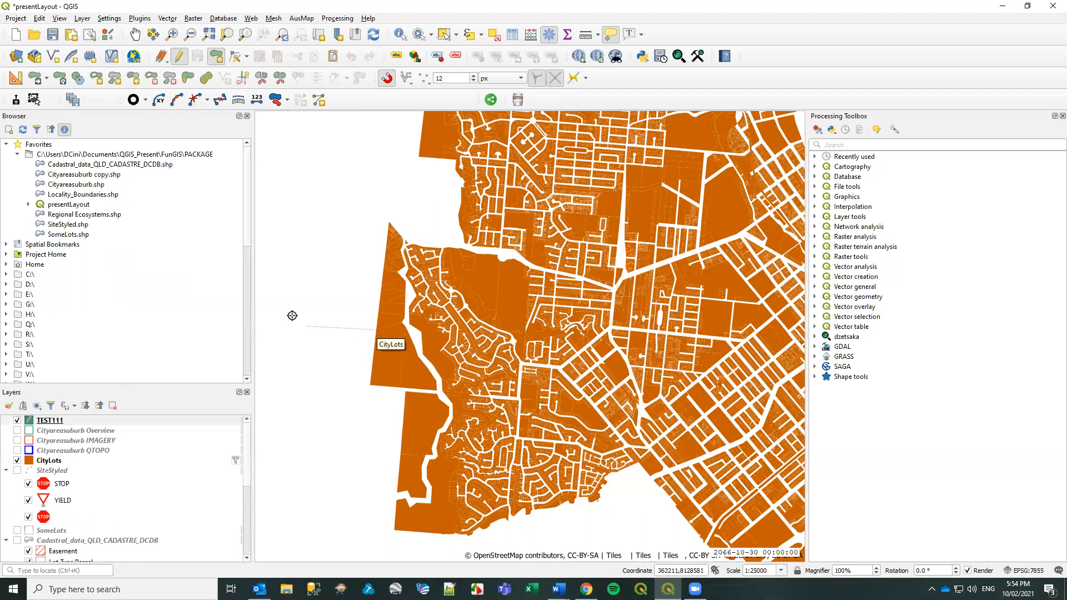
pyautogui.click(292, 314)
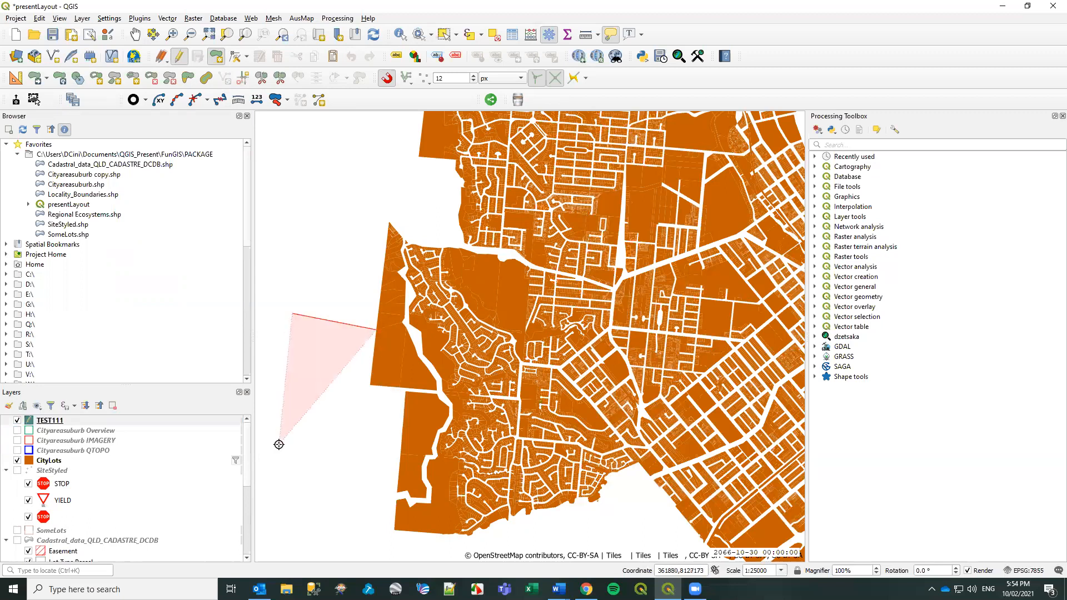
pyautogui.click(279, 444)
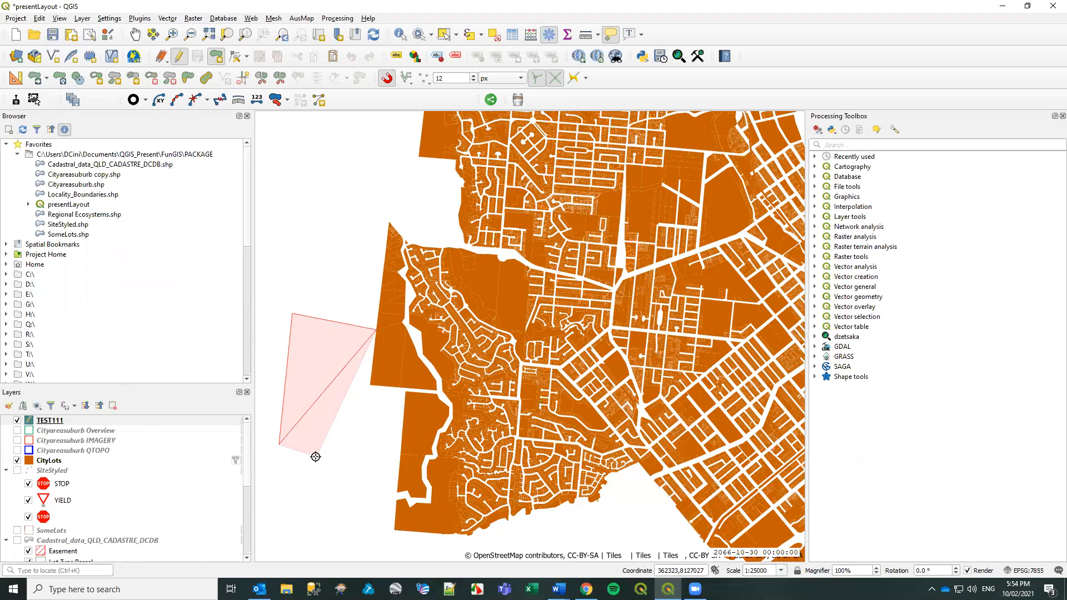
pyautogui.click(371, 386)
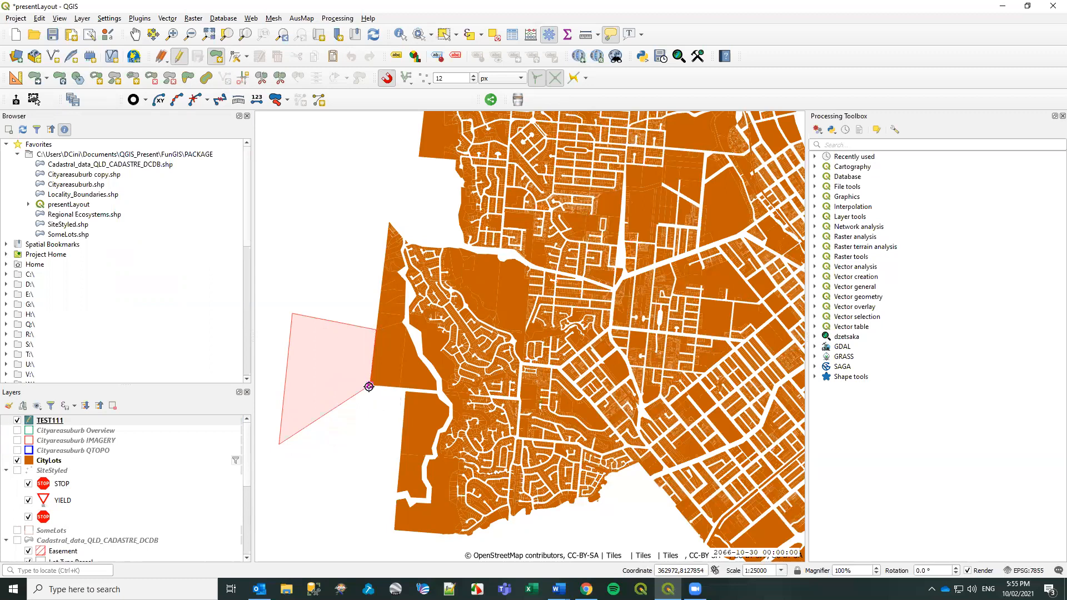
pyautogui.rightClick(370, 386)
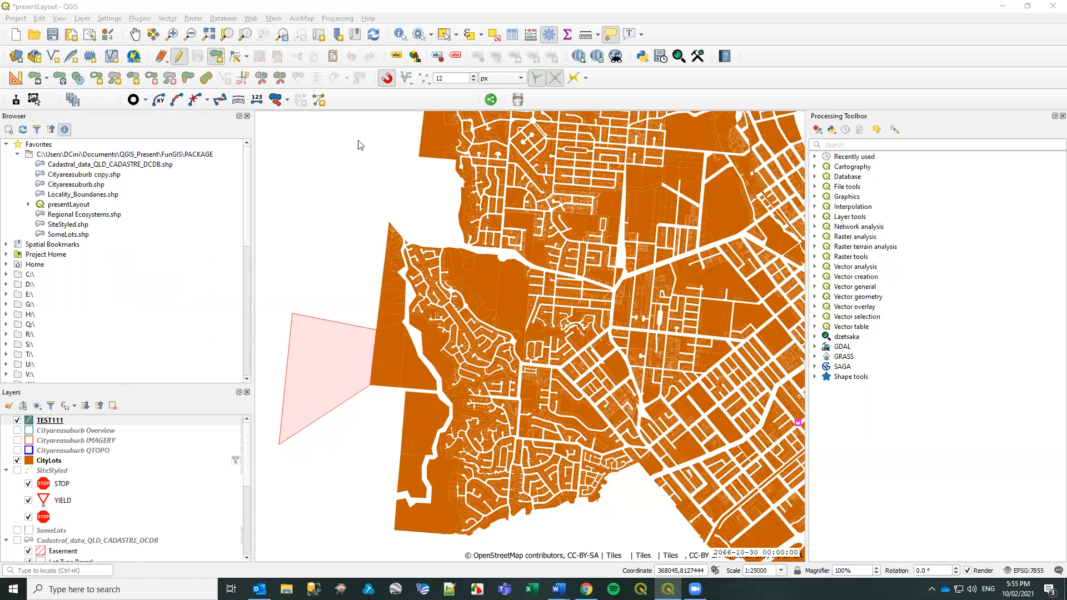
# Give the new polygon id 1, Site "Unknown" and Created on 2021-02-10, and save its attributes.
pyautogui.write('1')
pyautogui.click(384, 179)
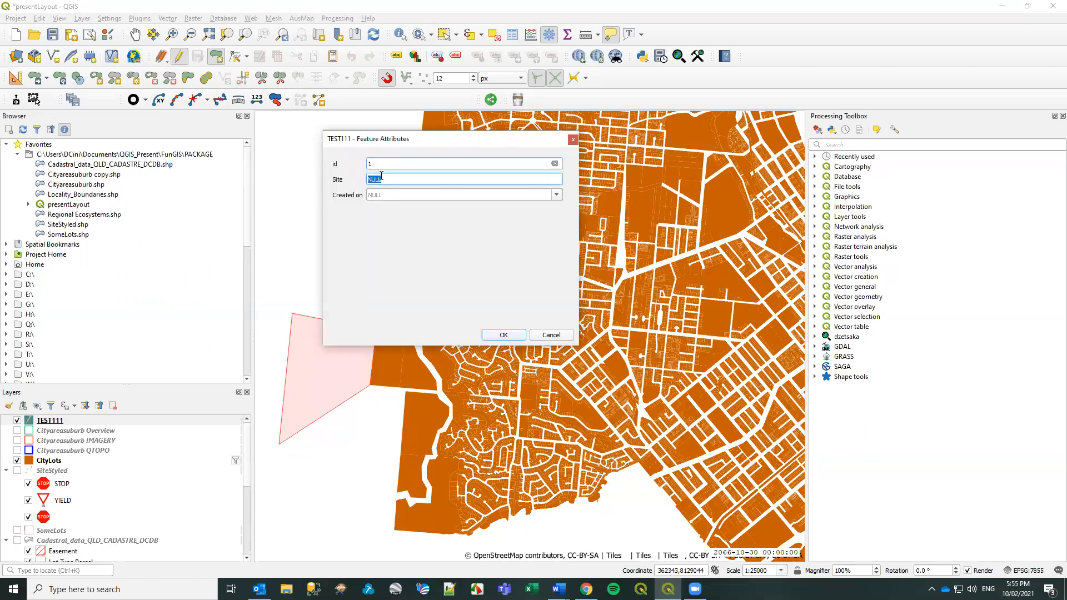
pyautogui.write('Un')
pyautogui.click(557, 195)
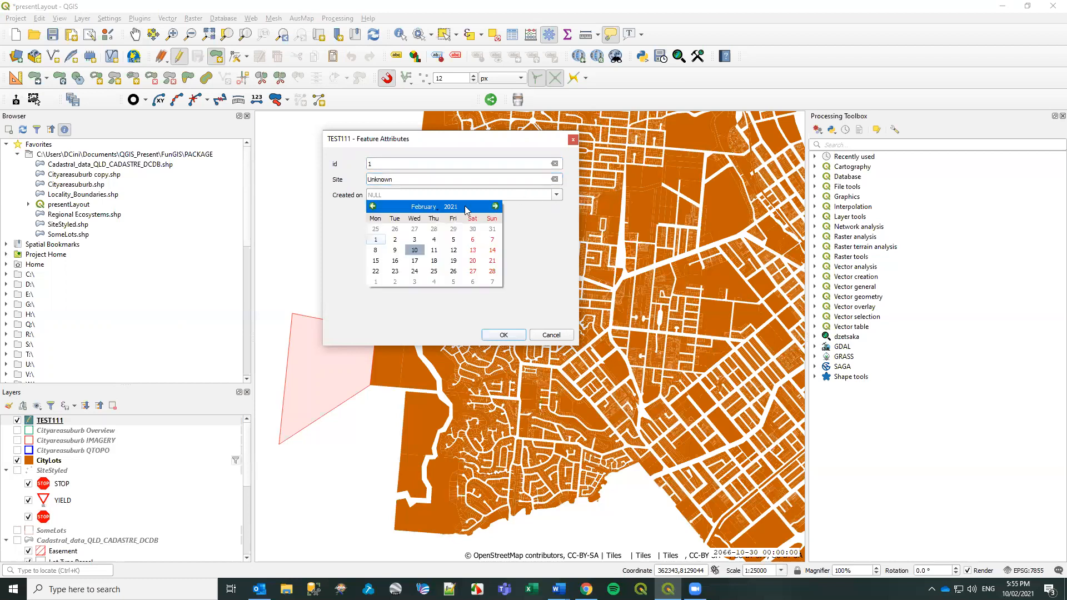
pyautogui.click(414, 250)
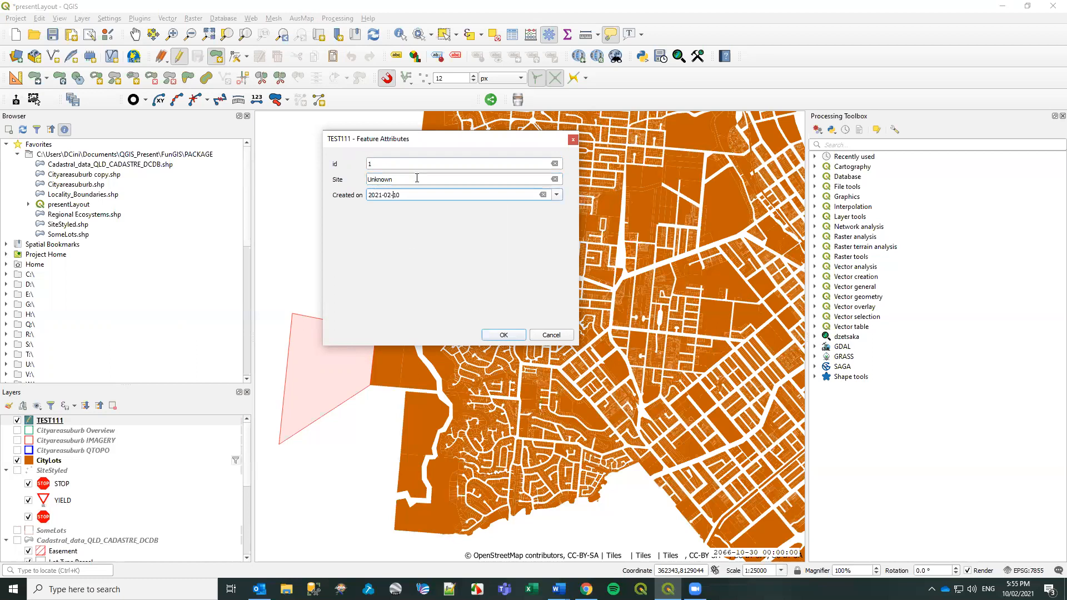
pyautogui.click(502, 335)
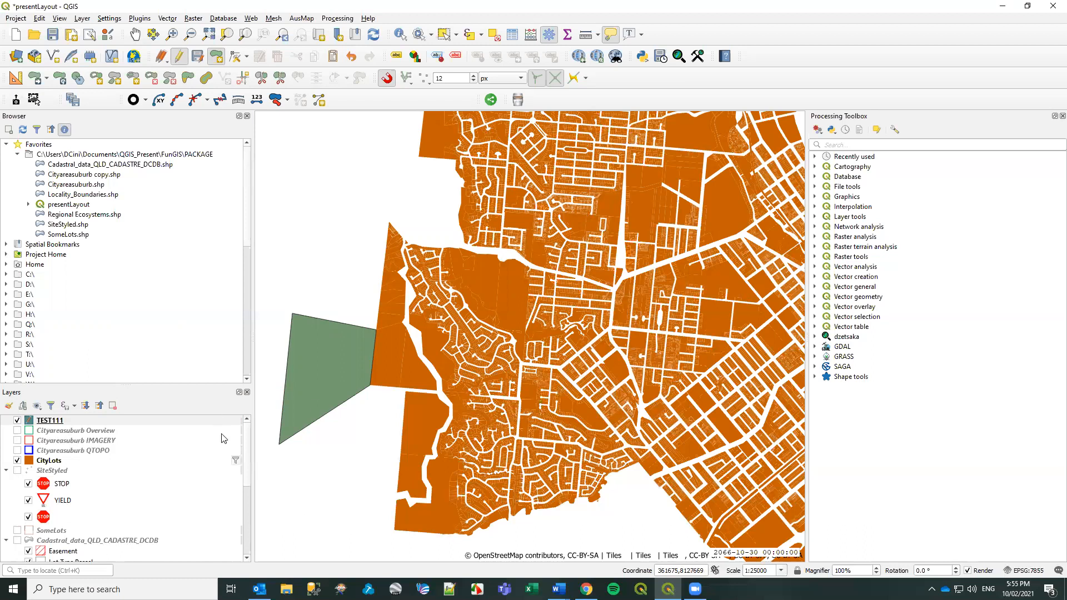
# Move the polygon's south-west vertex north to about 361801, 8128105 with the Vertex Tool.
pyautogui.click(236, 57)
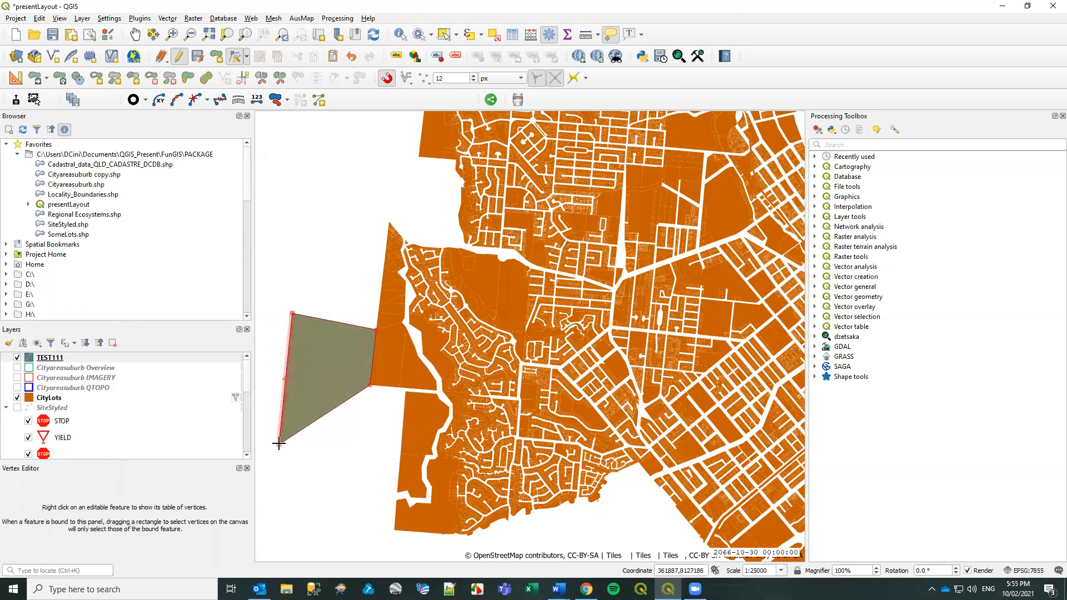
pyautogui.rightClick(278, 442)
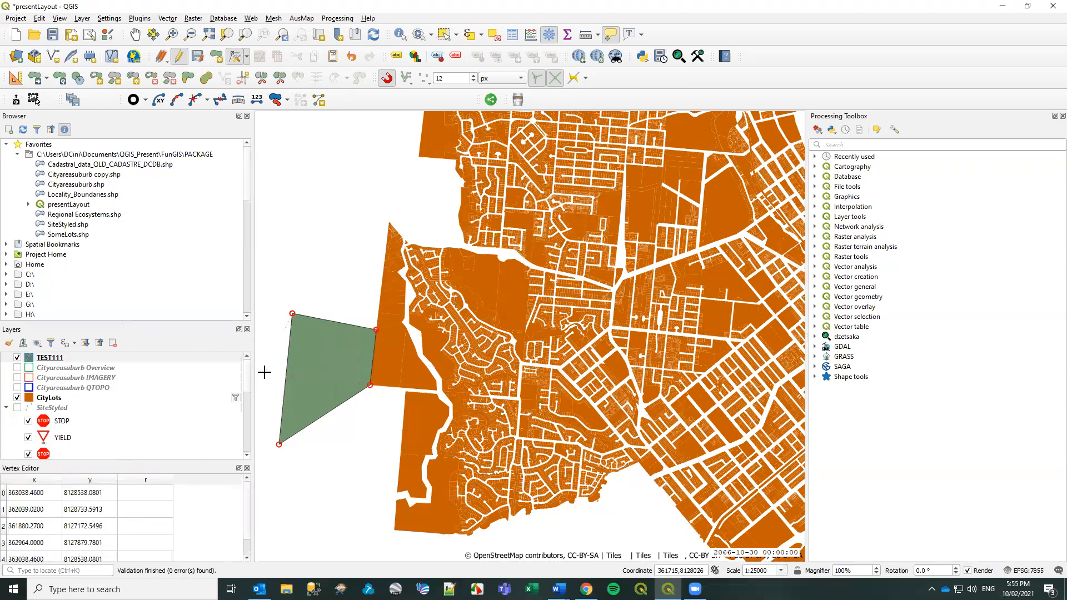
pyautogui.click(279, 445)
pyautogui.click(273, 366)
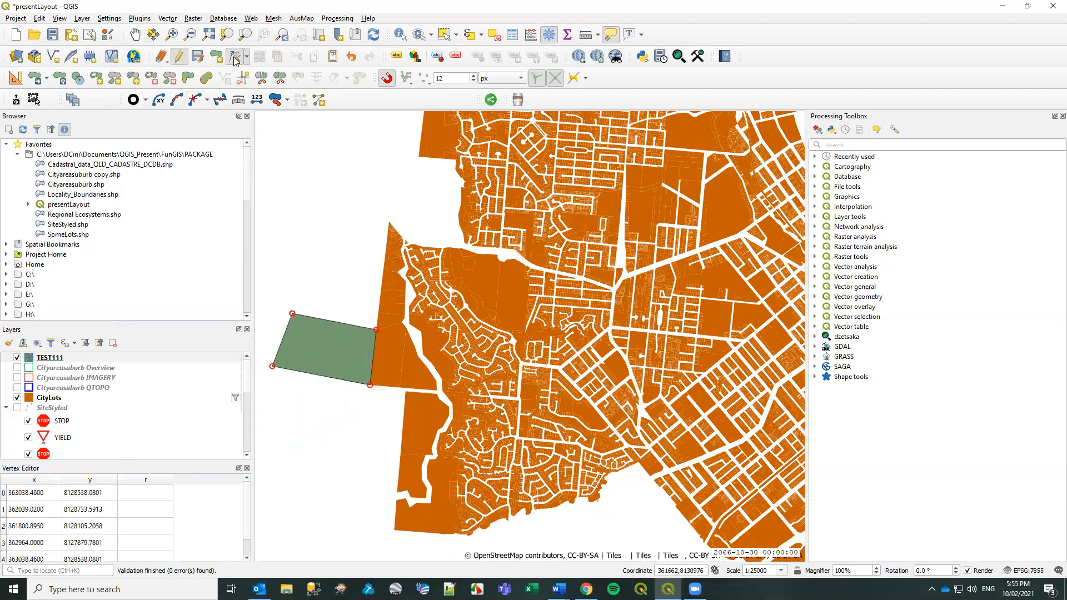
# Stop editing the TEST111 layer and save its changes.
pyautogui.click(217, 58)
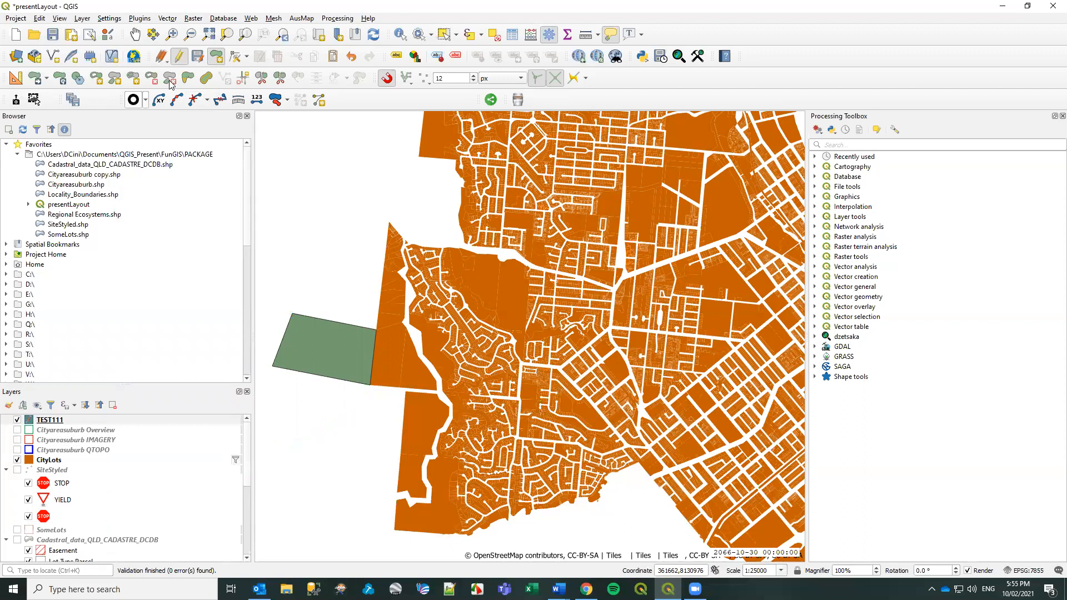
pyautogui.click(180, 58)
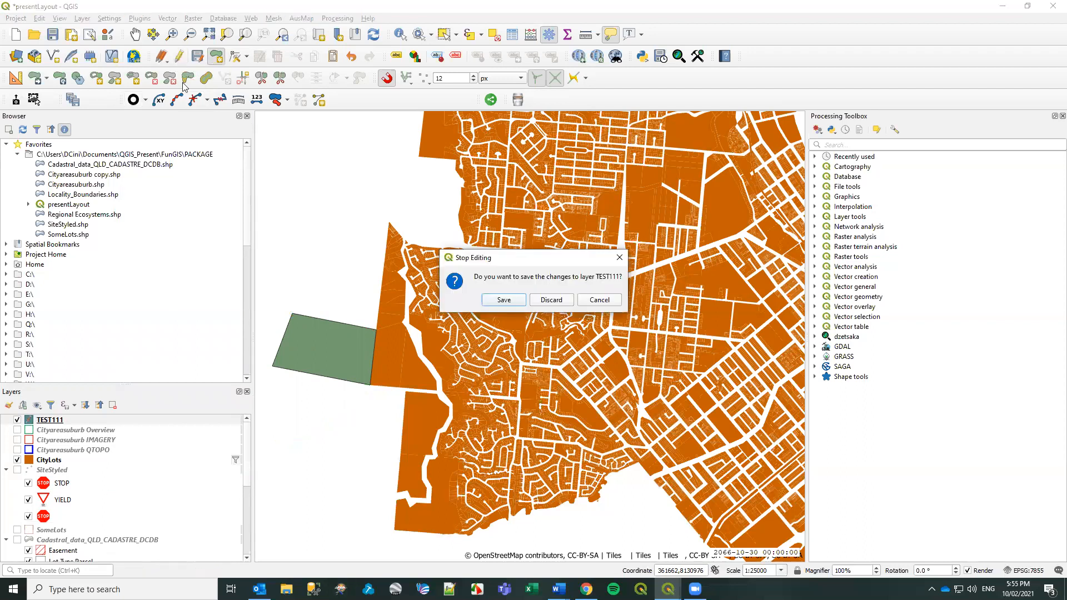
pyautogui.click(504, 301)
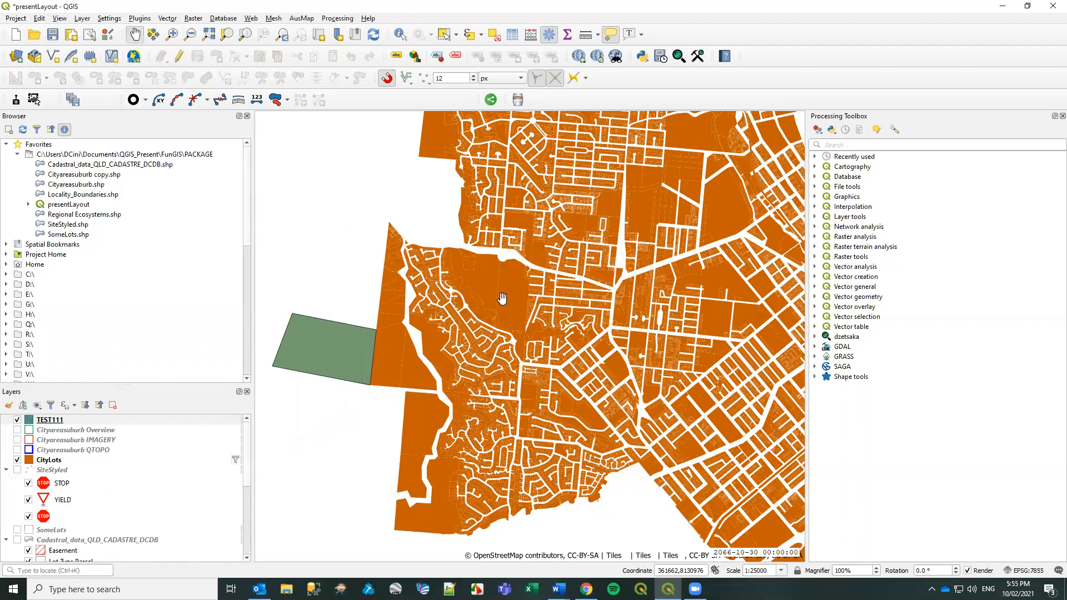
# In the TEST111 attribute table, enable editing and add a whole number field named Code with length 10.
pyautogui.rightClick(43, 423)
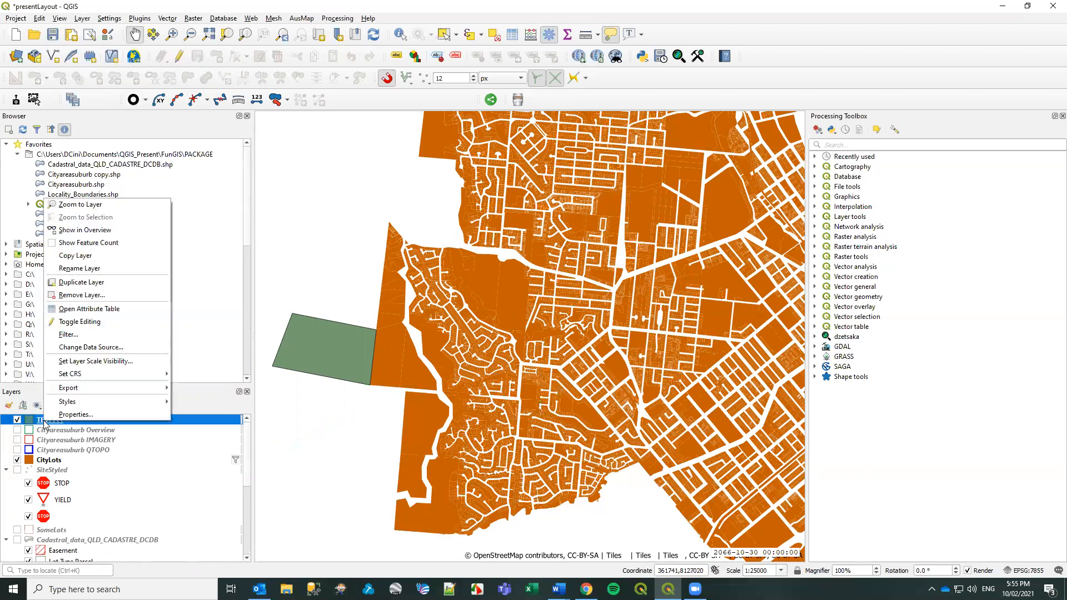
pyautogui.click(77, 313)
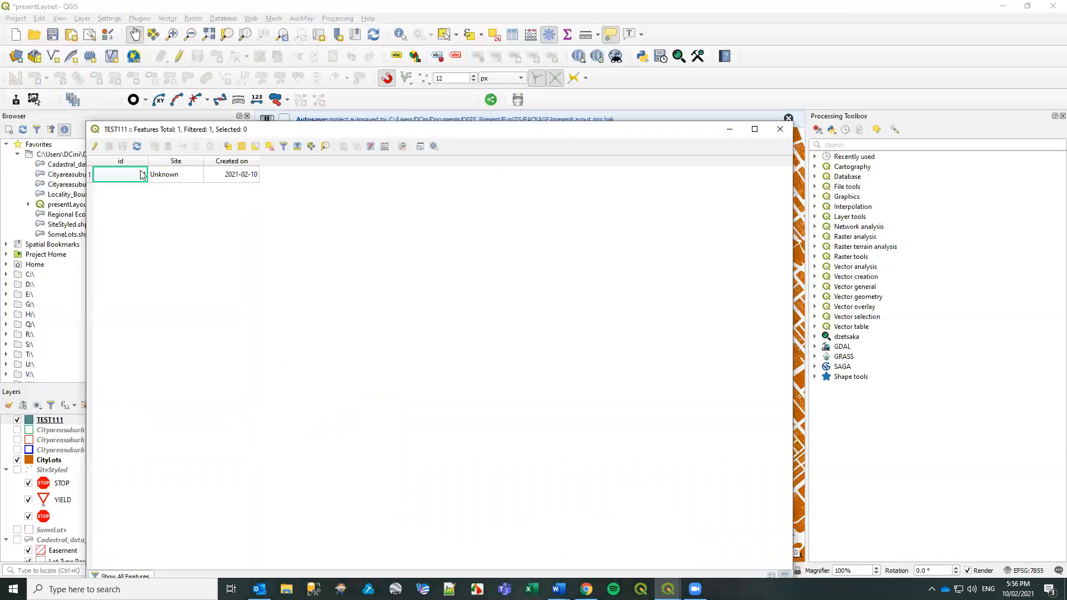
pyautogui.click(94, 148)
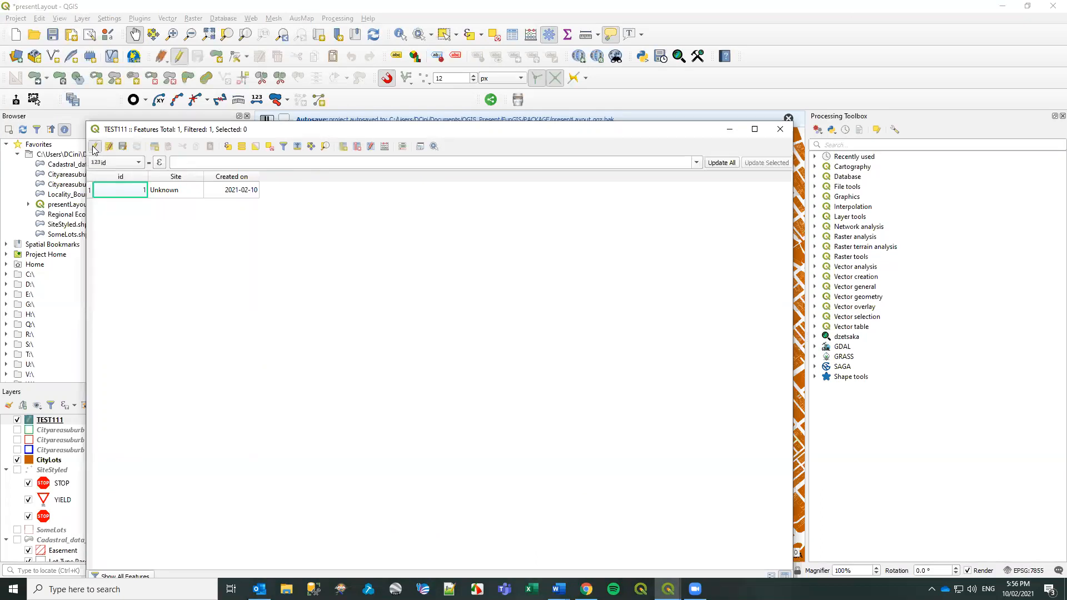
pyautogui.click(343, 148)
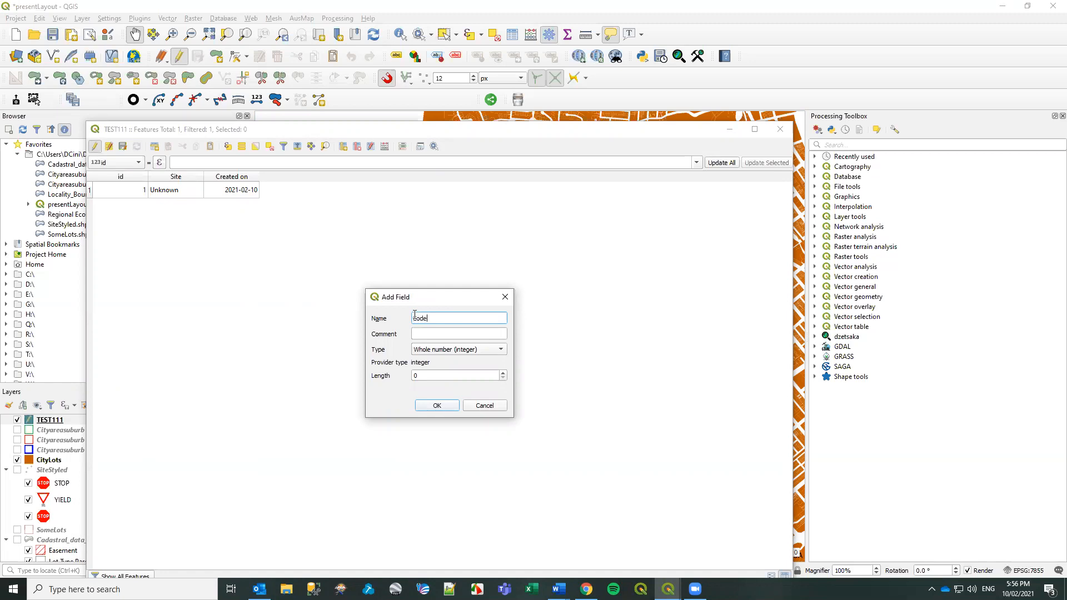
pyautogui.moveTo(446, 378); pyautogui.dragTo(407, 382)
pyautogui.write('10')
pyautogui.click(441, 407)
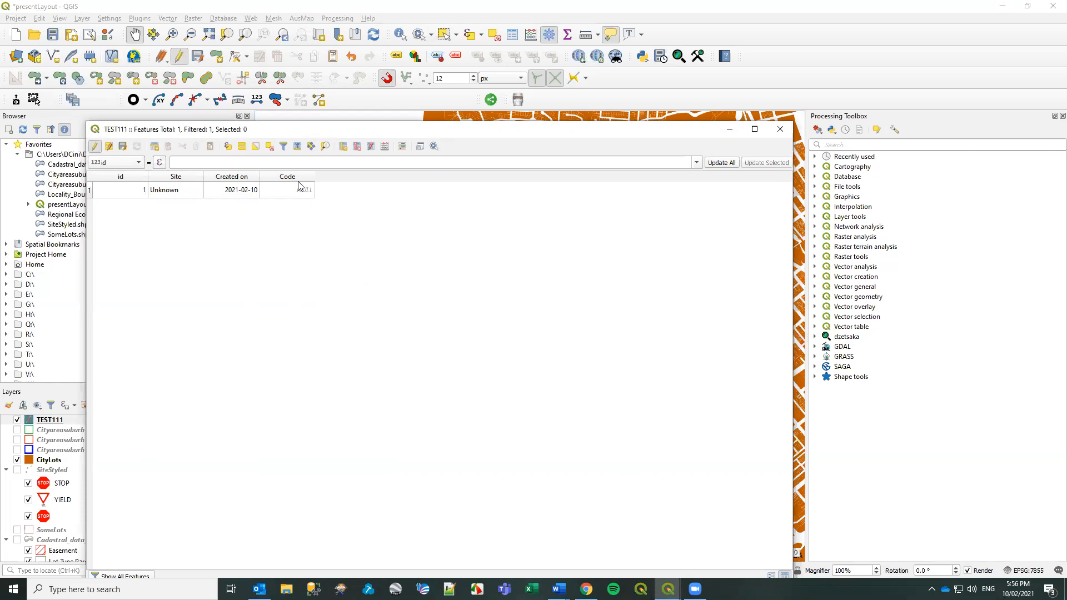
pyautogui.click(115, 164)
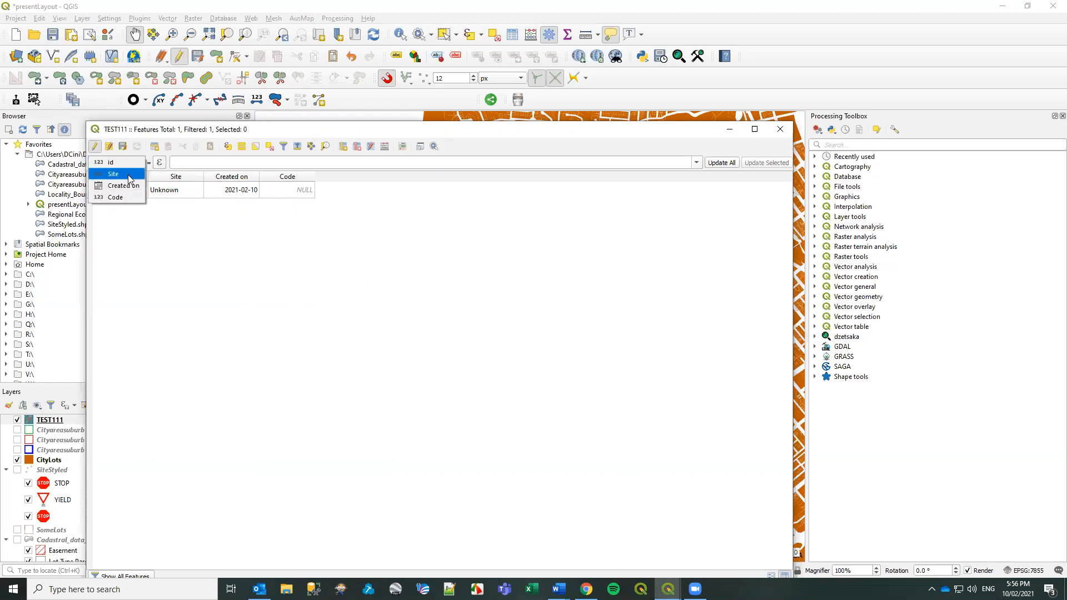
pyautogui.click(161, 165)
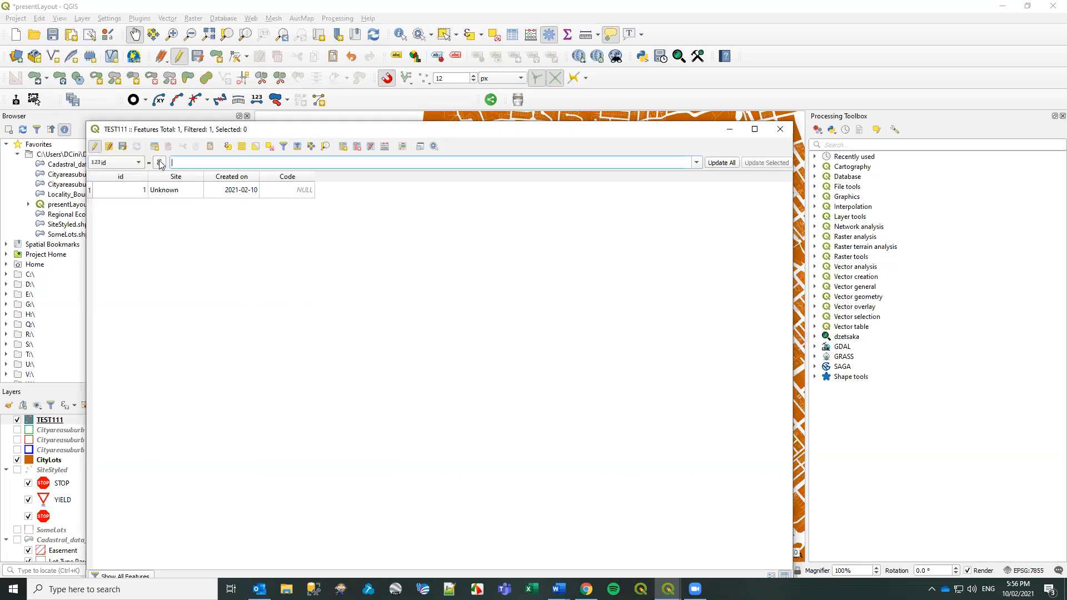
pyautogui.click(159, 164)
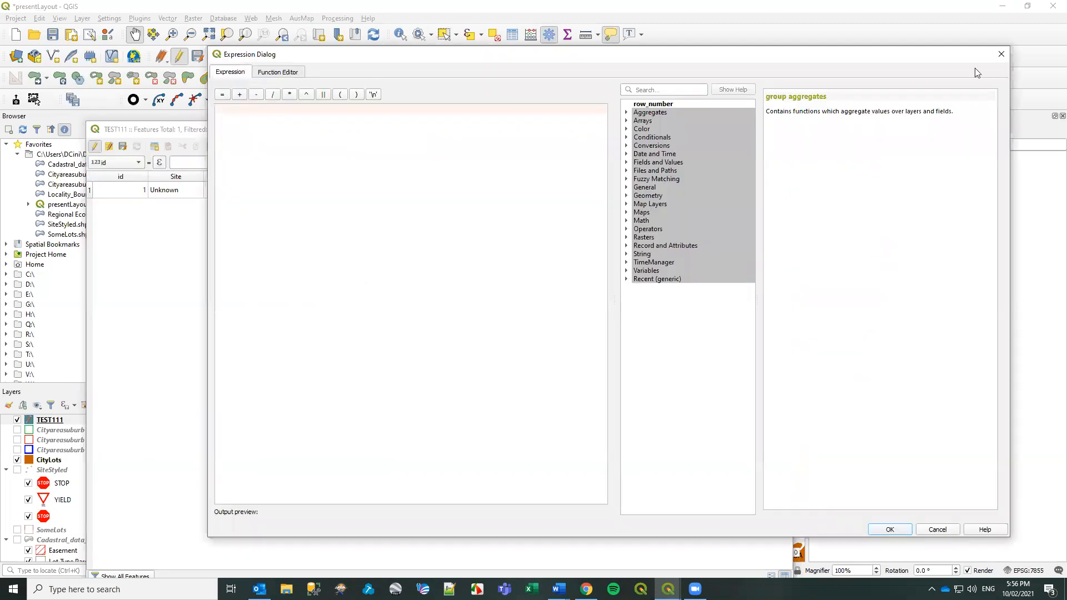
pyautogui.click(1000, 54)
# Fill the Code field of all features with the value of the id field using an expression.
pyautogui.click(111, 163)
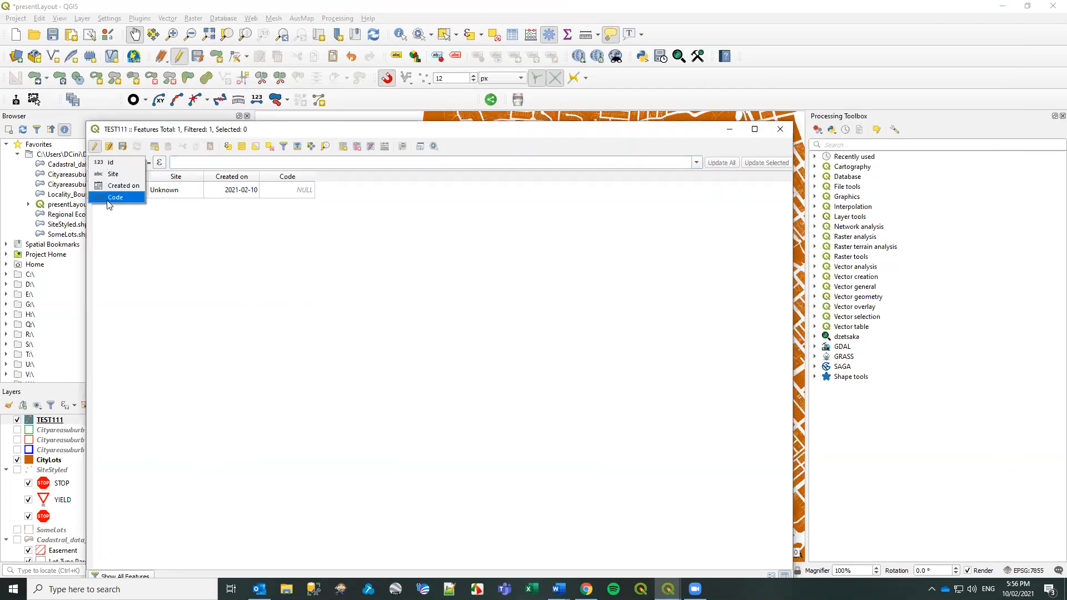
pyautogui.click(111, 197)
pyautogui.click(159, 163)
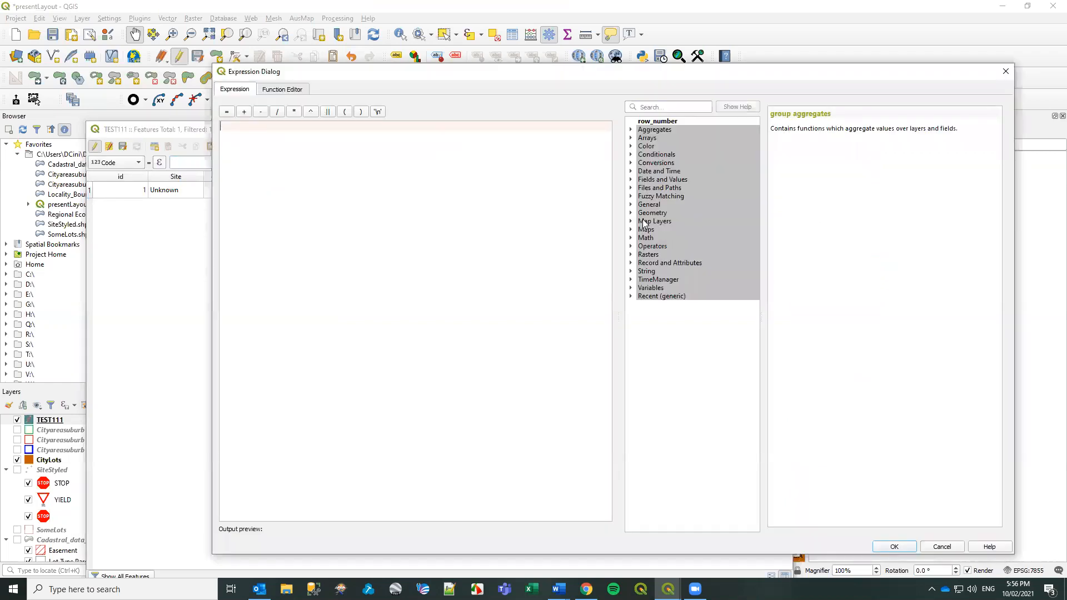
pyautogui.click(631, 179)
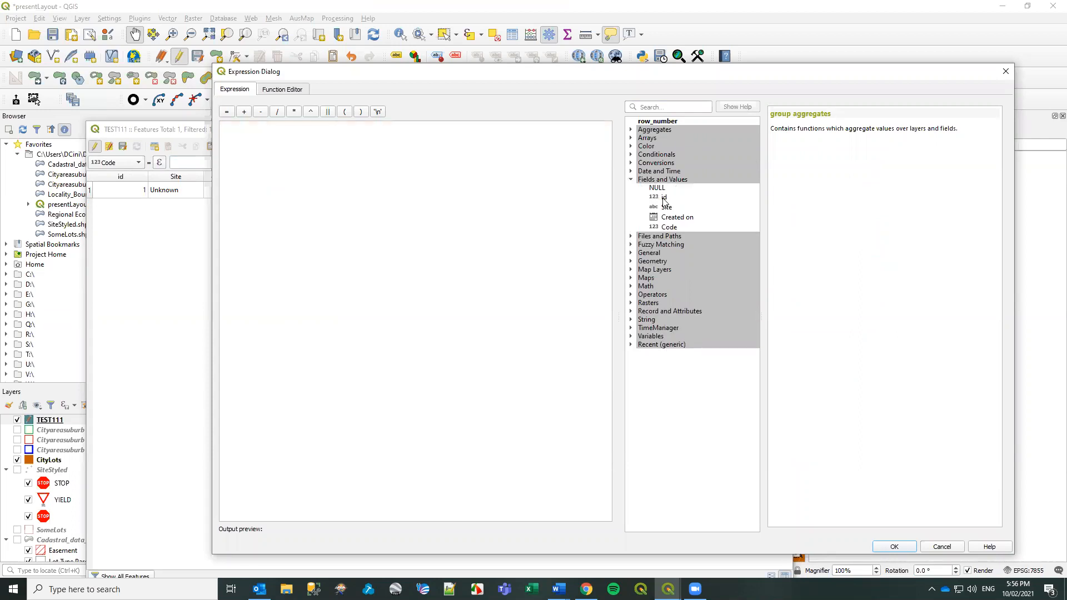
pyautogui.doubleClick(664, 198)
pyautogui.click(894, 548)
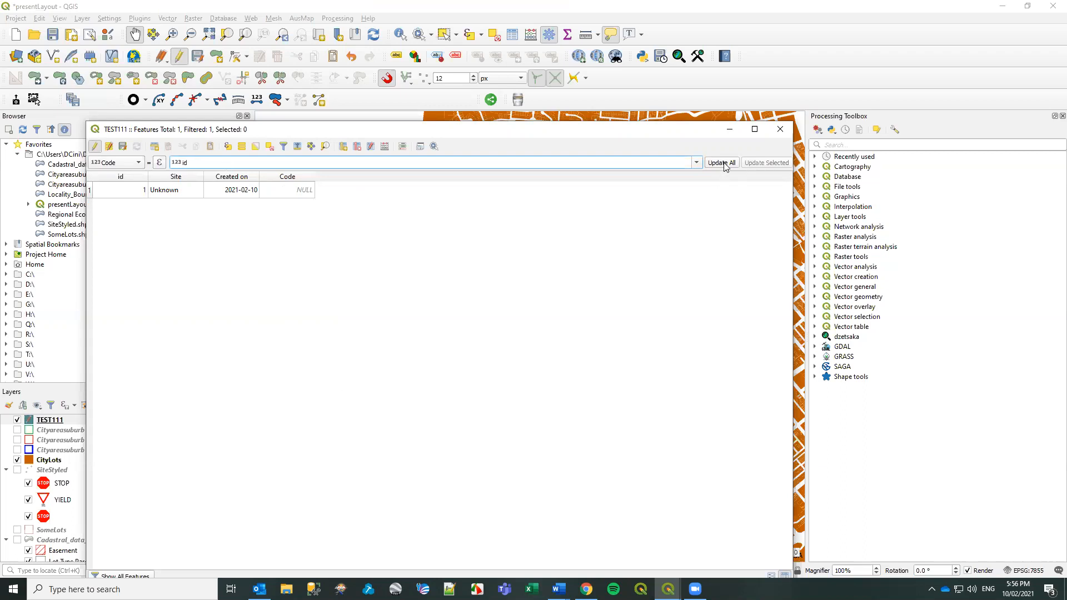
pyautogui.click(722, 163)
# Stop editing, save the changes to TEST111, and close its attribute table.
pyautogui.click(95, 146)
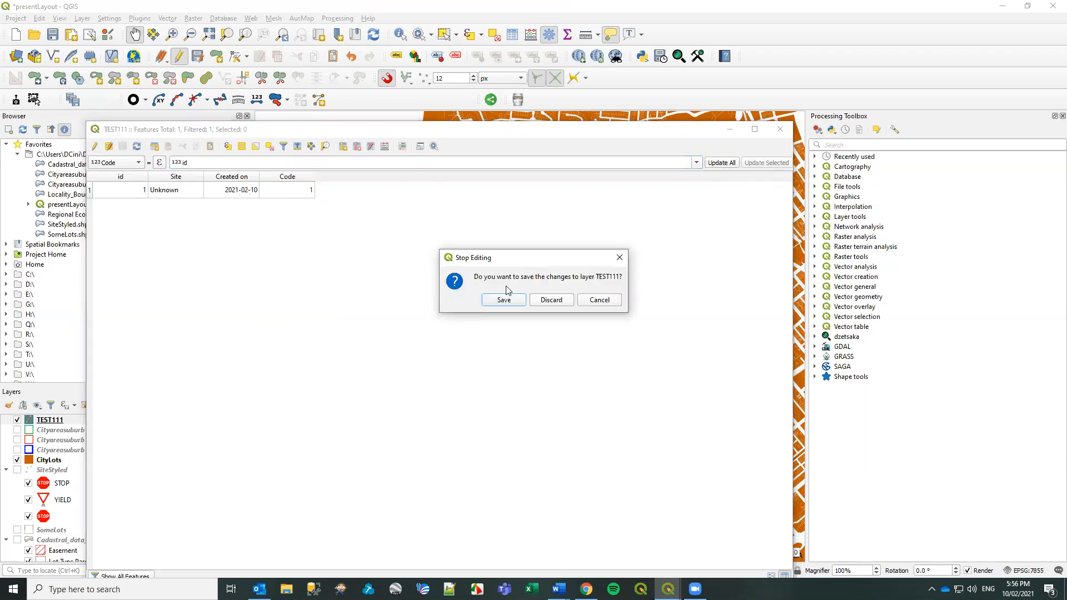
pyautogui.click(504, 303)
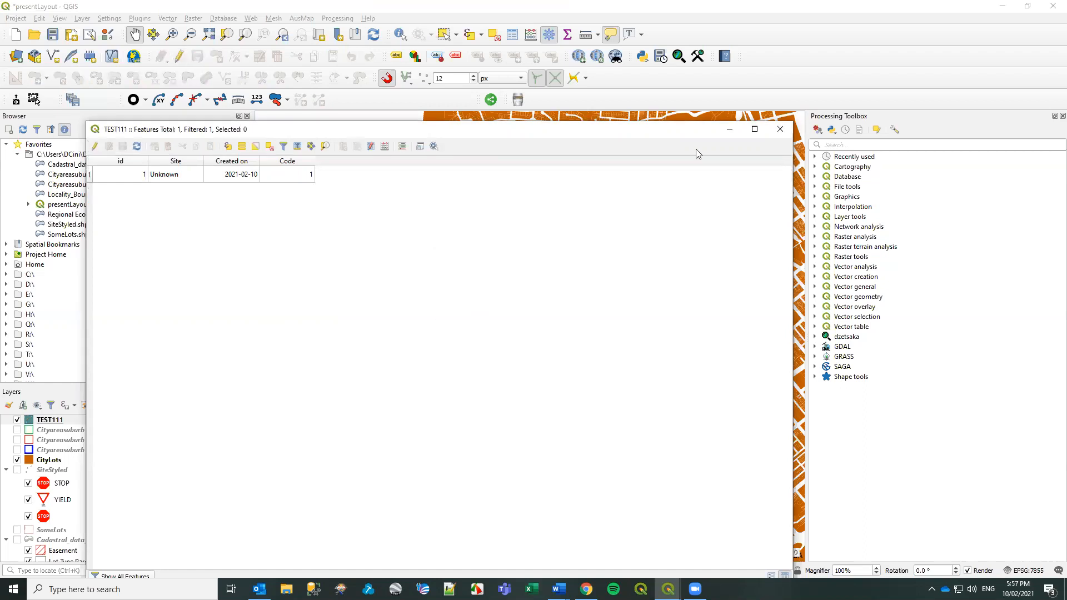
pyautogui.click(780, 129)
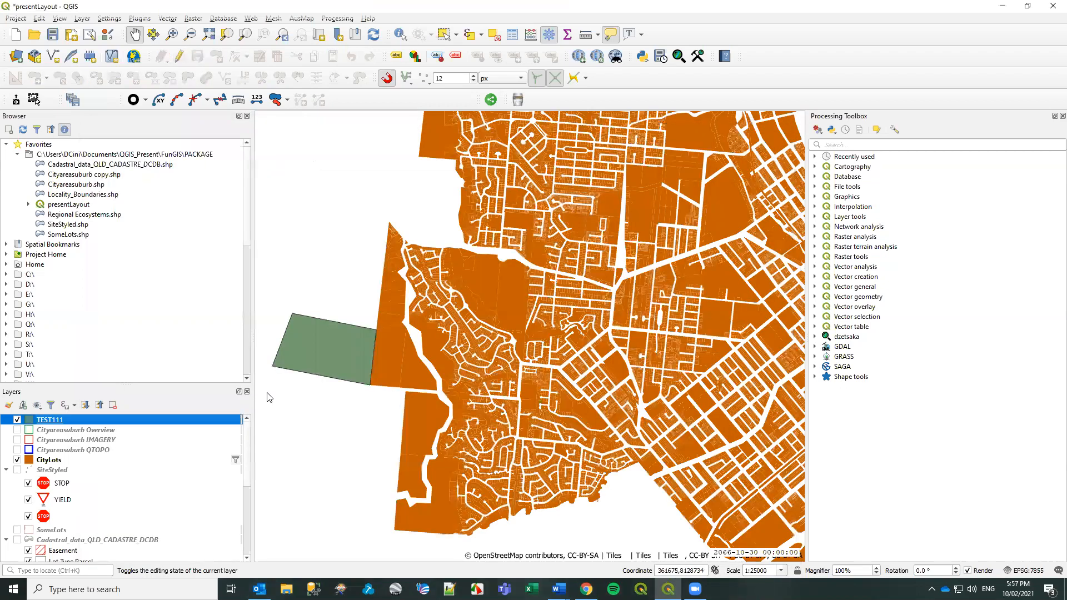
# Remove the TEST111 layer from the project.
pyautogui.rightClick(46, 420)
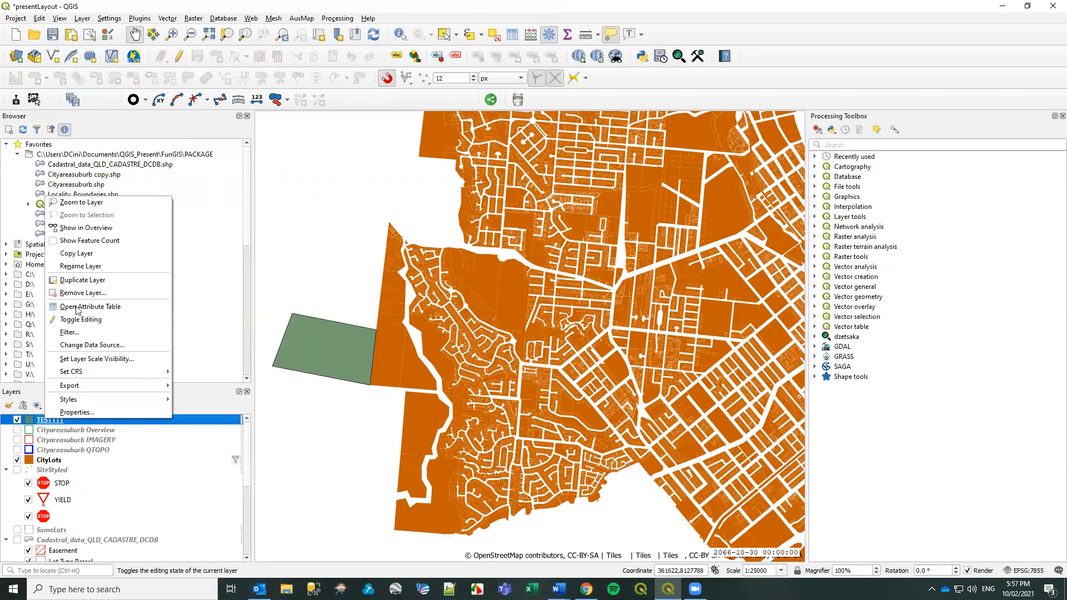
pyautogui.click(78, 293)
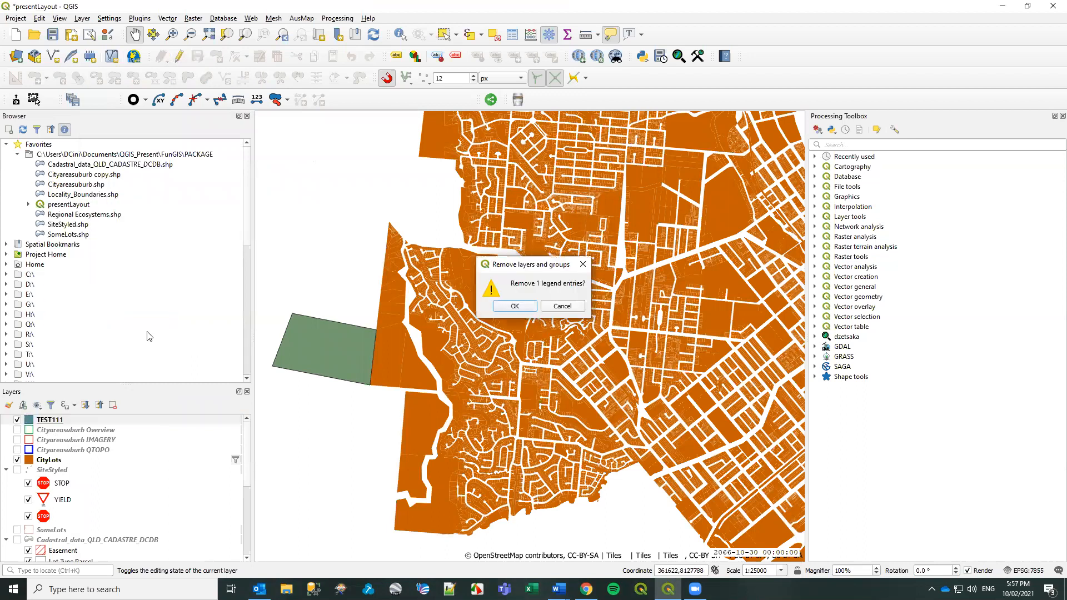
pyautogui.click(514, 306)
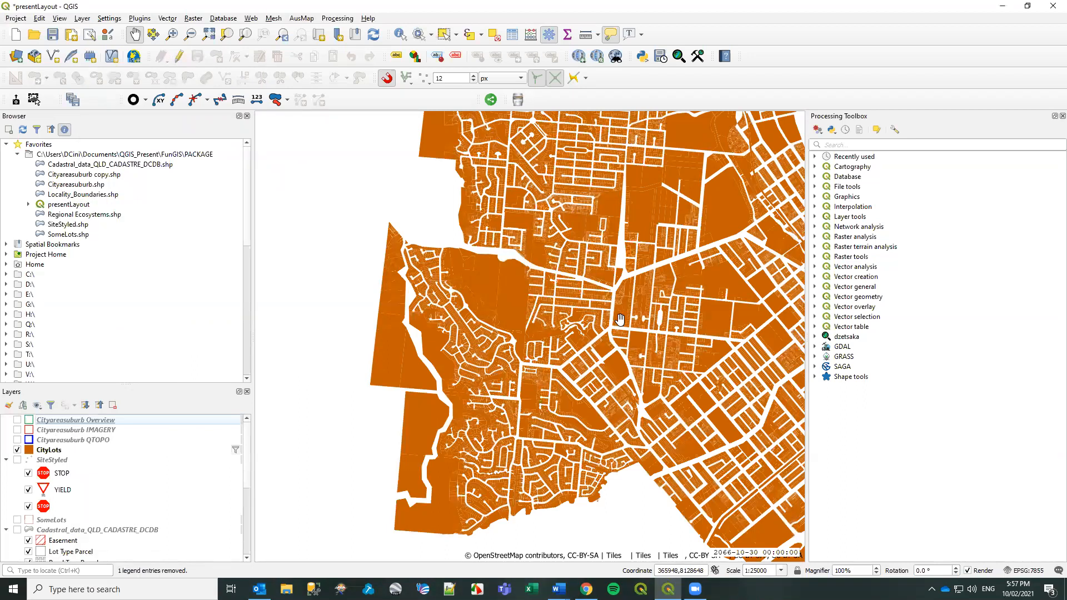
pyautogui.scroll(-1, 621, 319)
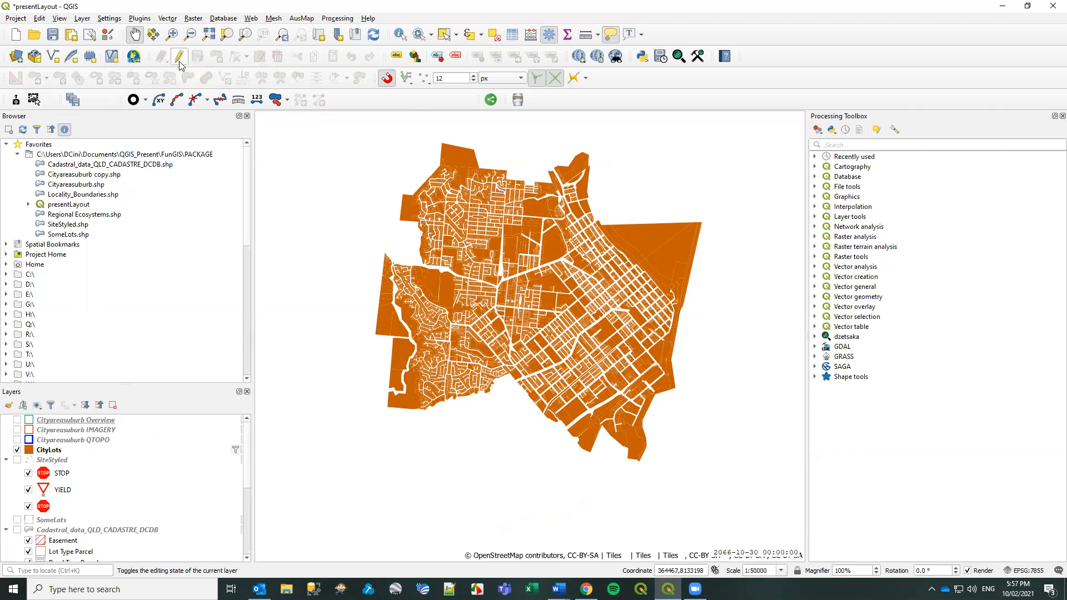
# Turn on editing for the Cityareasuburb Overview layer, examine the move-feature options and available toolbars, and turn editing off again.
pyautogui.click(179, 56)
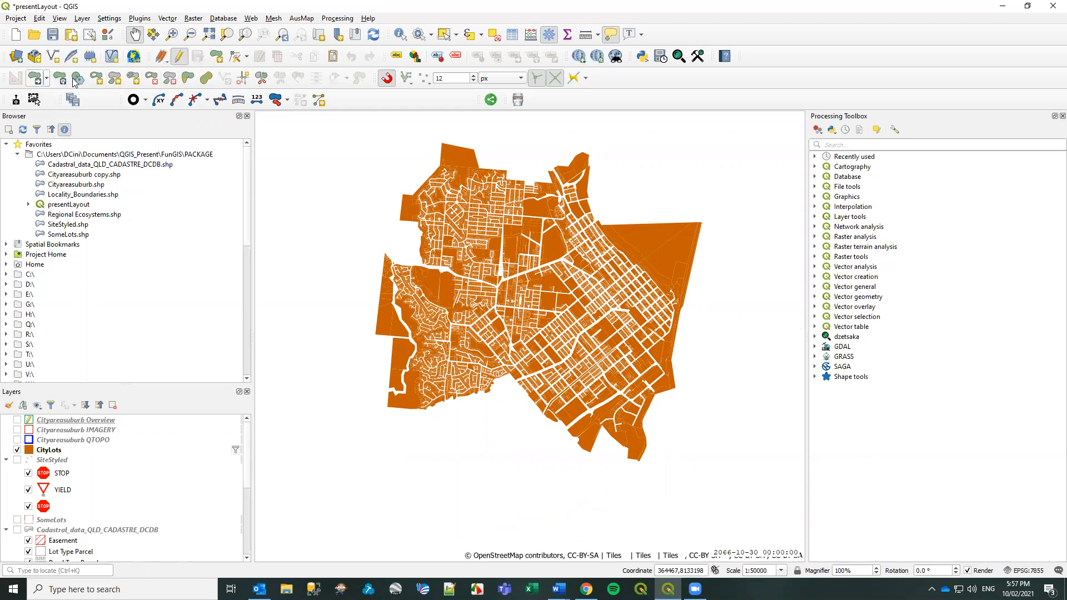
pyautogui.click(34, 79)
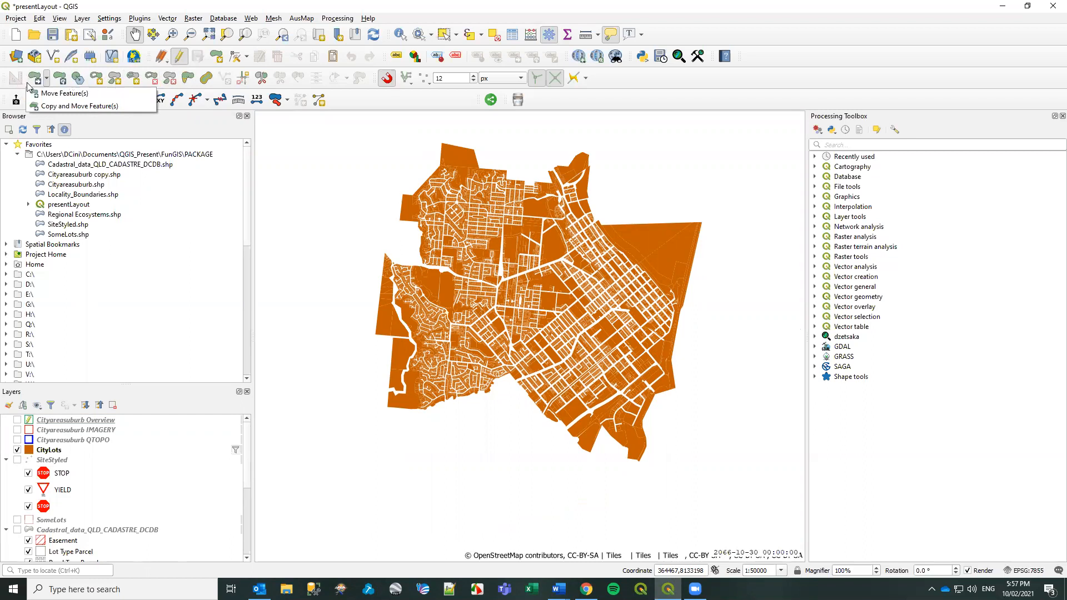
pyautogui.click(7, 77)
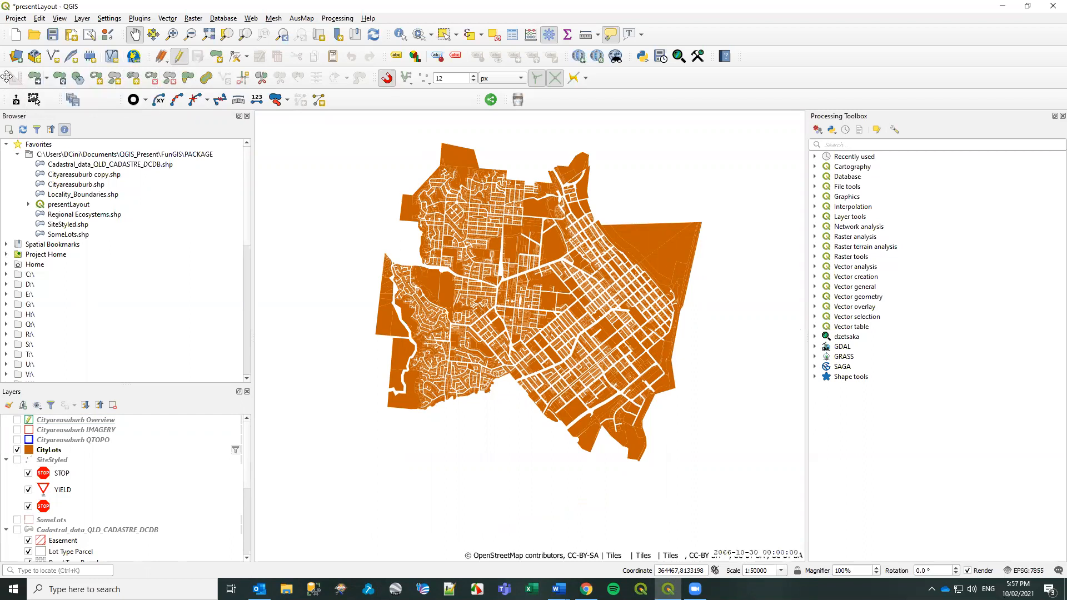
pyautogui.rightClick(627, 84)
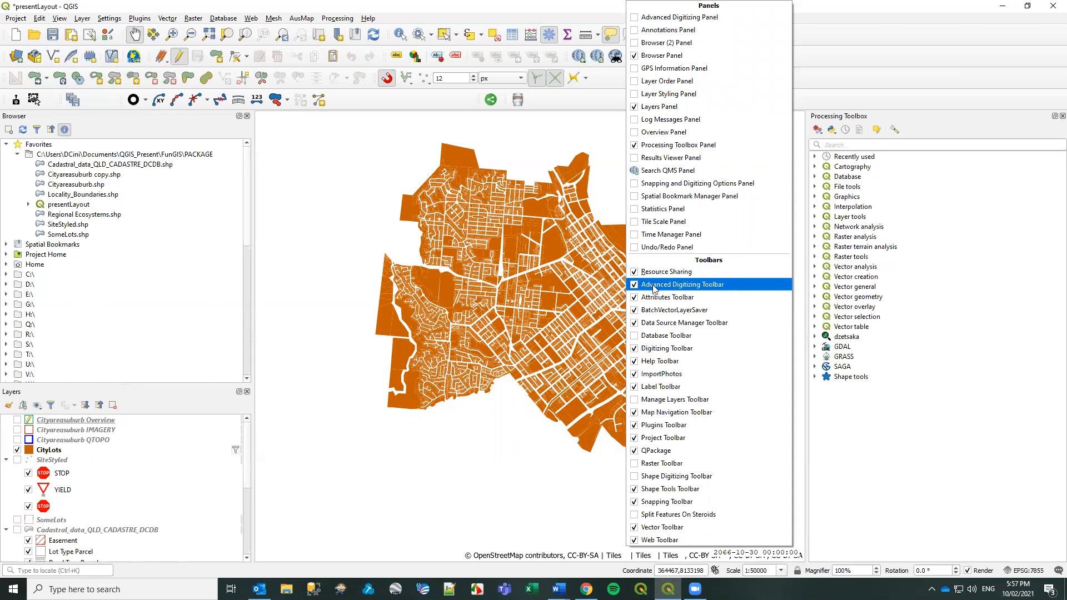
pyautogui.click(580, 101)
pyautogui.click(181, 59)
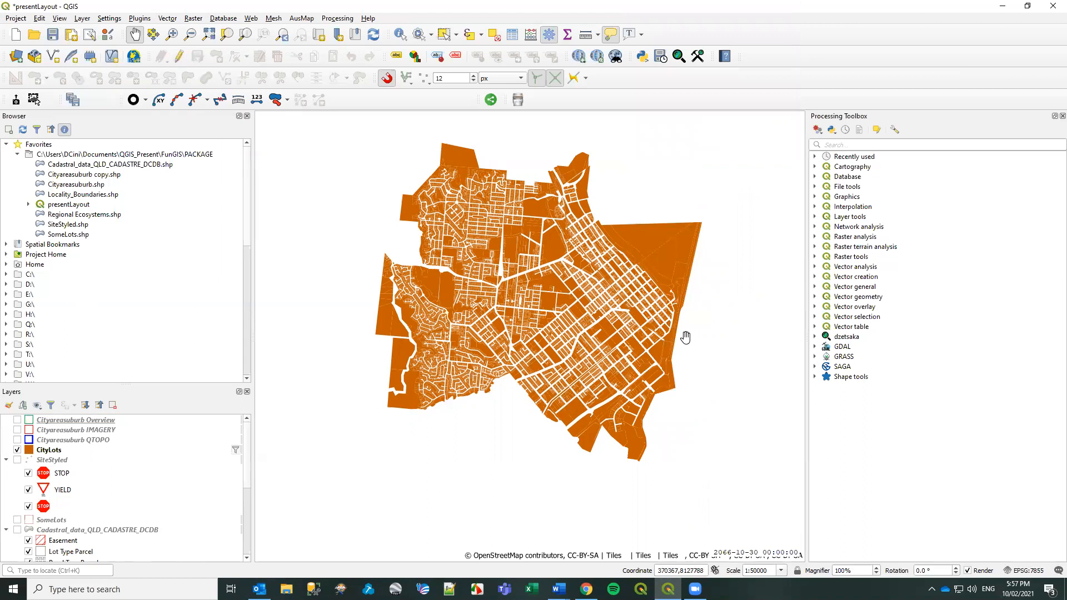
# Examine the Vector, Raster, Mesh and Delimited Text source options in the Data Source Manager without adding a layer.
pyautogui.click(80, 18)
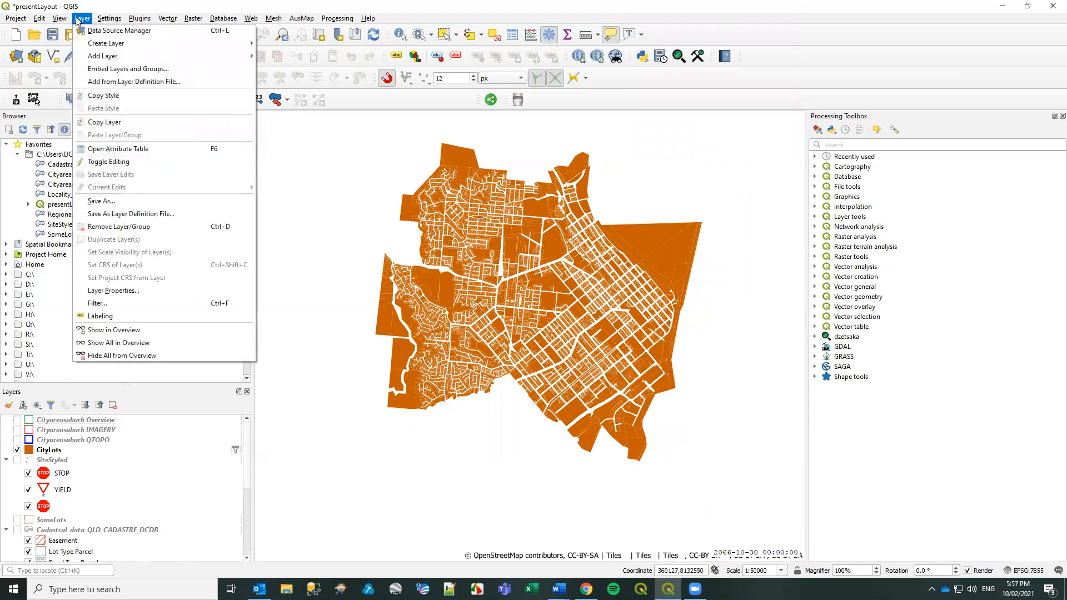
pyautogui.moveTo(95, 58)
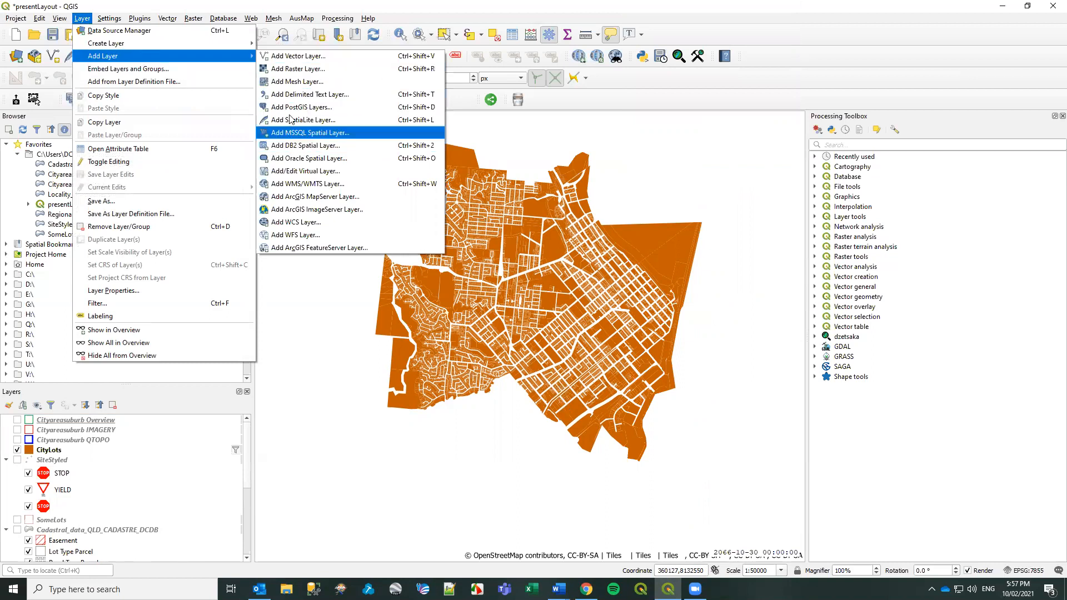
pyautogui.click(295, 56)
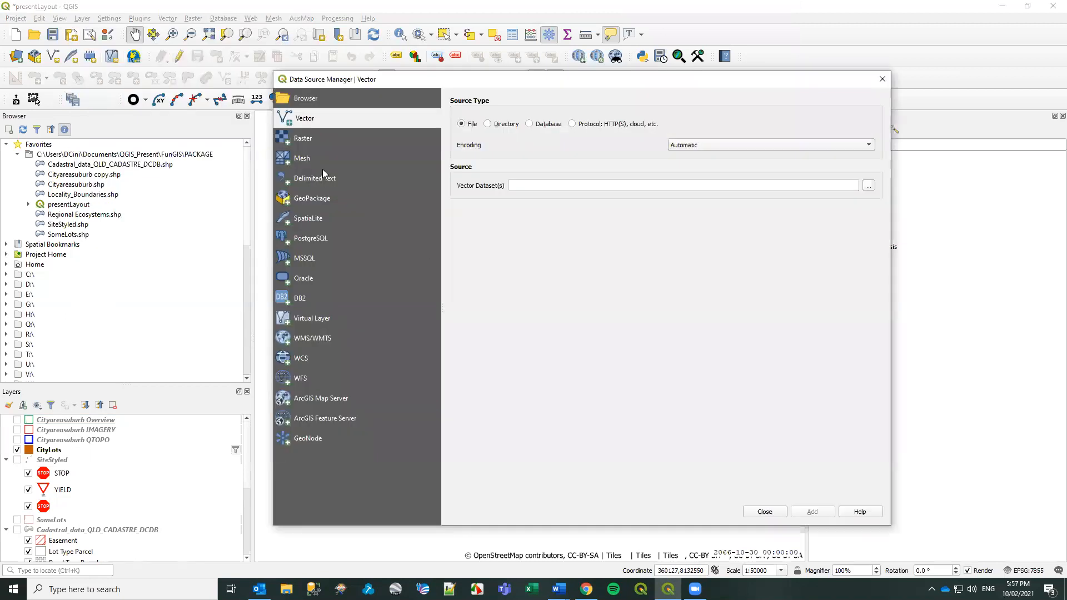
pyautogui.click(305, 179)
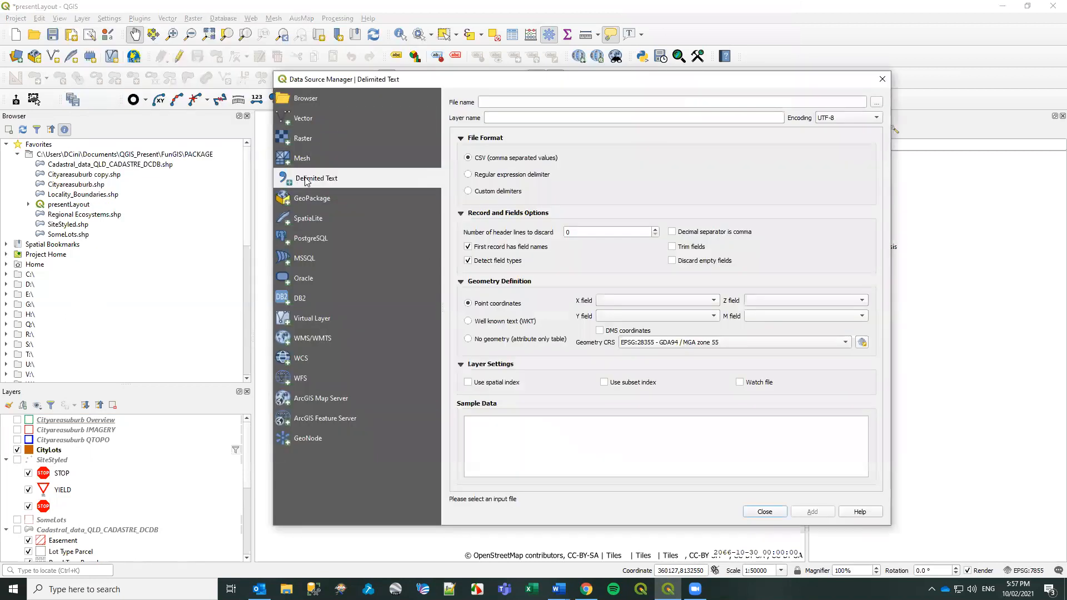
pyautogui.click(303, 155)
pyautogui.click(303, 138)
pyautogui.click(304, 120)
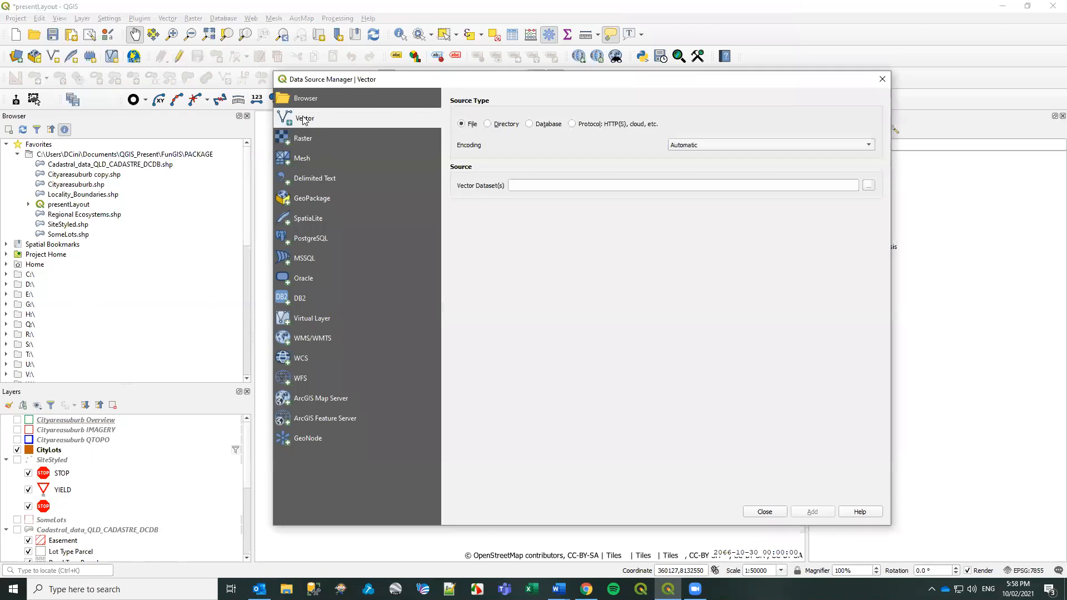
pyautogui.click(307, 181)
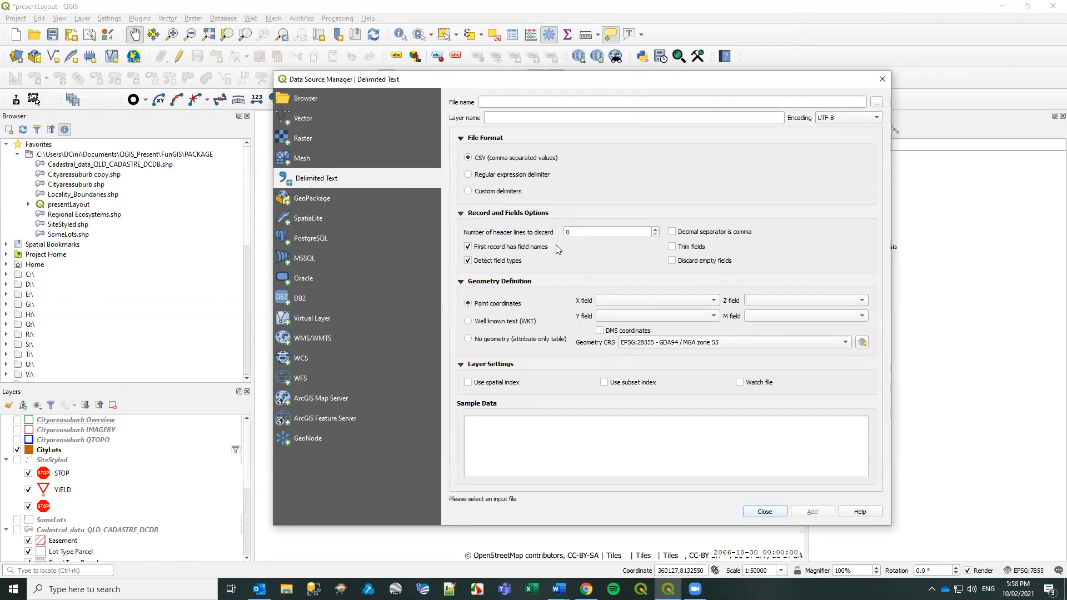
pyautogui.click(309, 142)
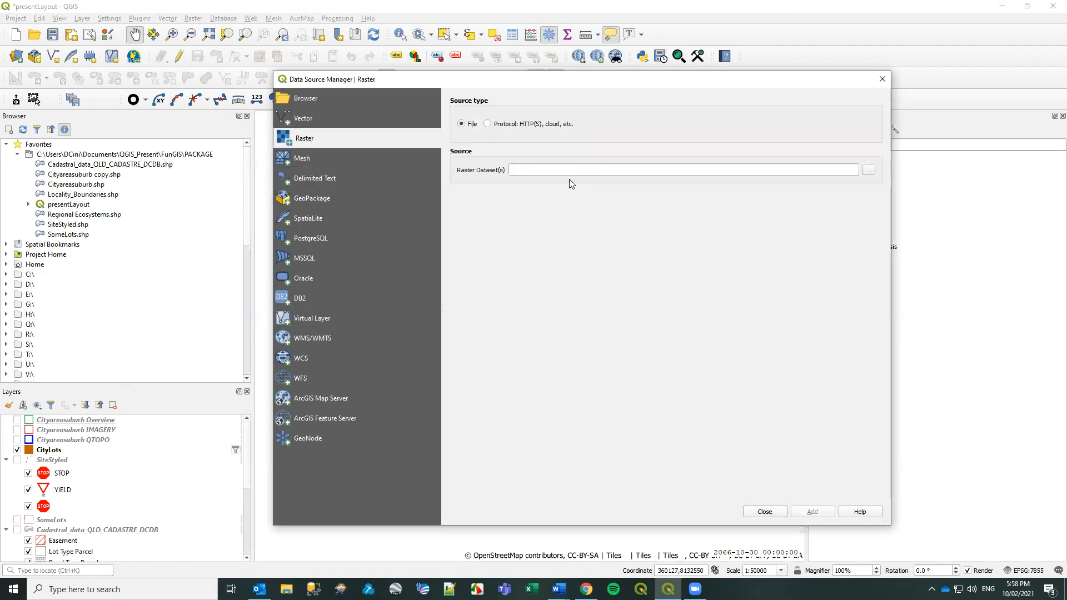
pyautogui.click(303, 119)
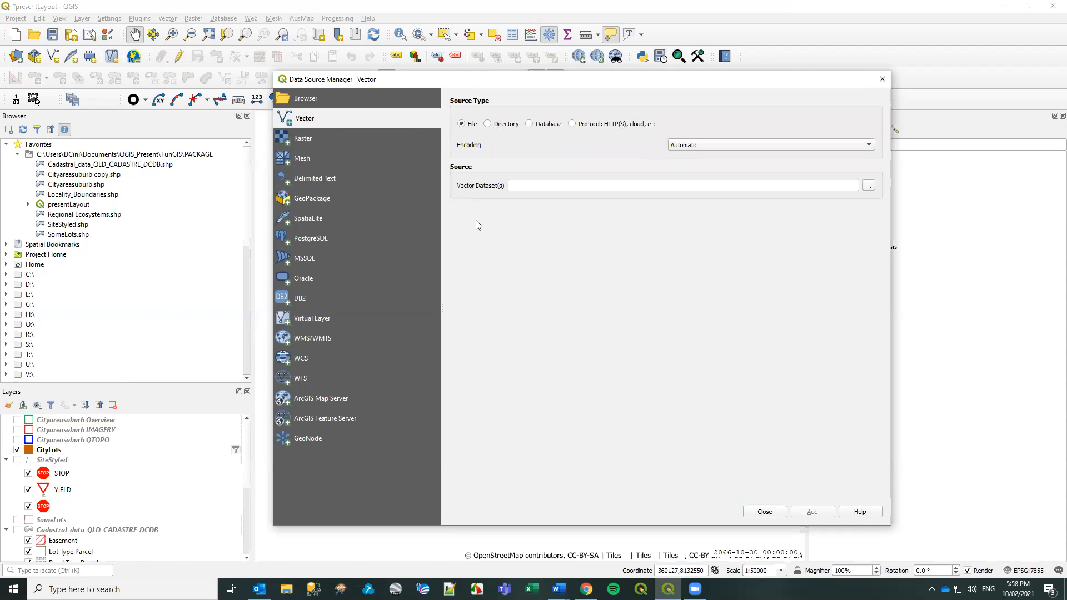
pyautogui.click(785, 512)
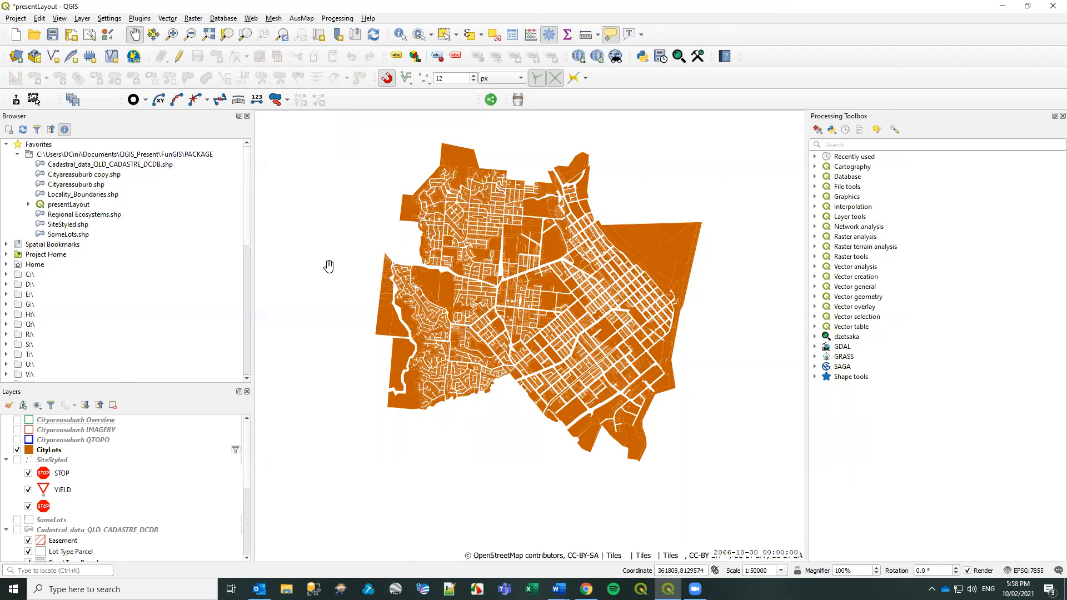
# Switch to the QGIS Hub page in the web browser and look through the downloadable styles in the Style Hub.
pyautogui.click(587, 589)
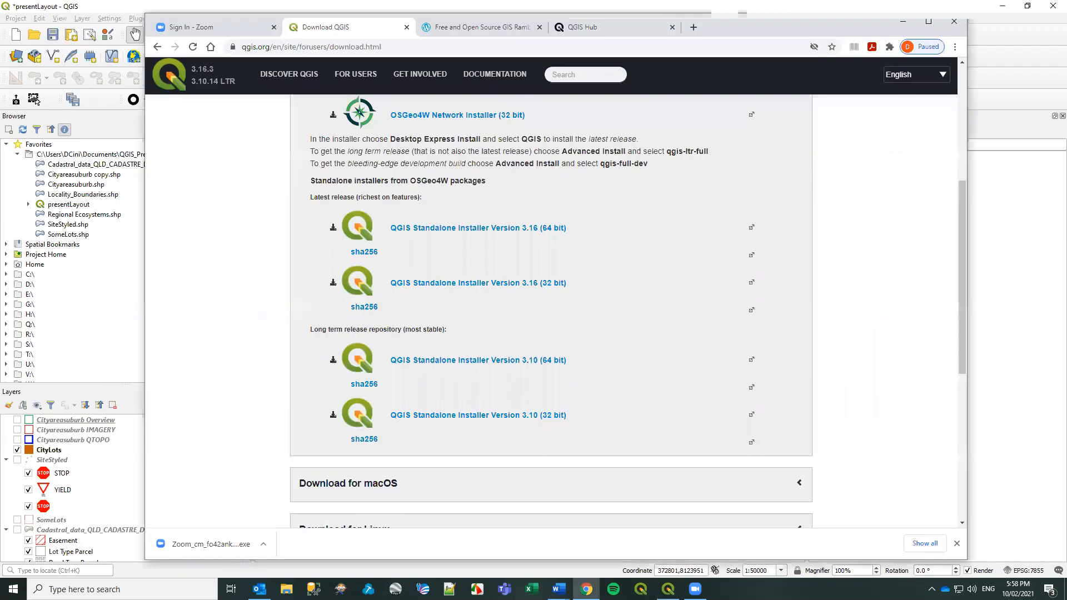
pyautogui.click(458, 30)
pyautogui.click(573, 29)
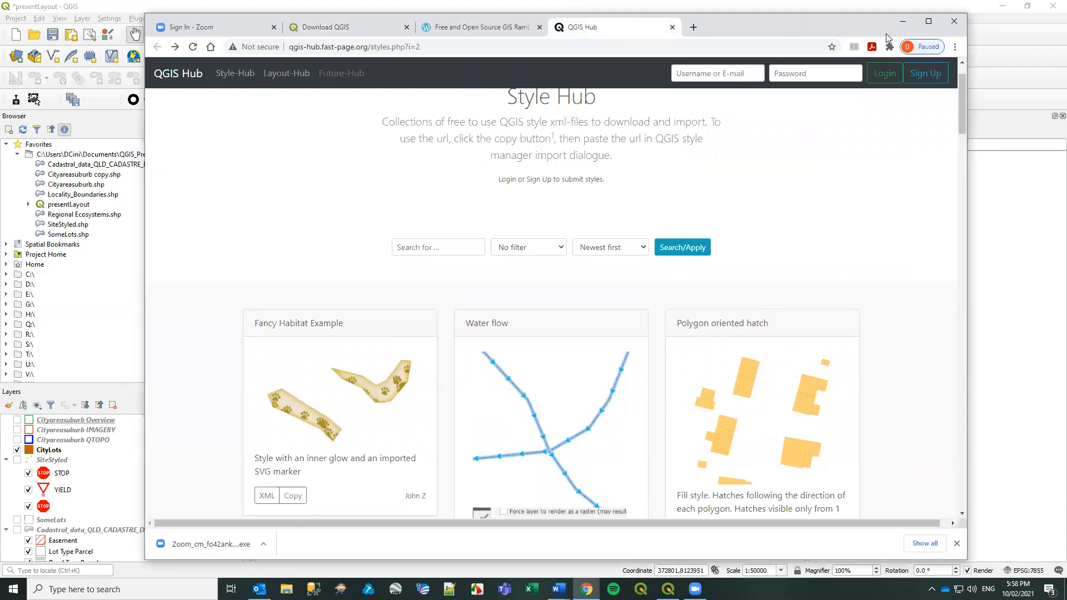
pyautogui.moveTo(801, 25); pyautogui.dragTo(890, 28)
pyautogui.scroll(-2, 602, 411)
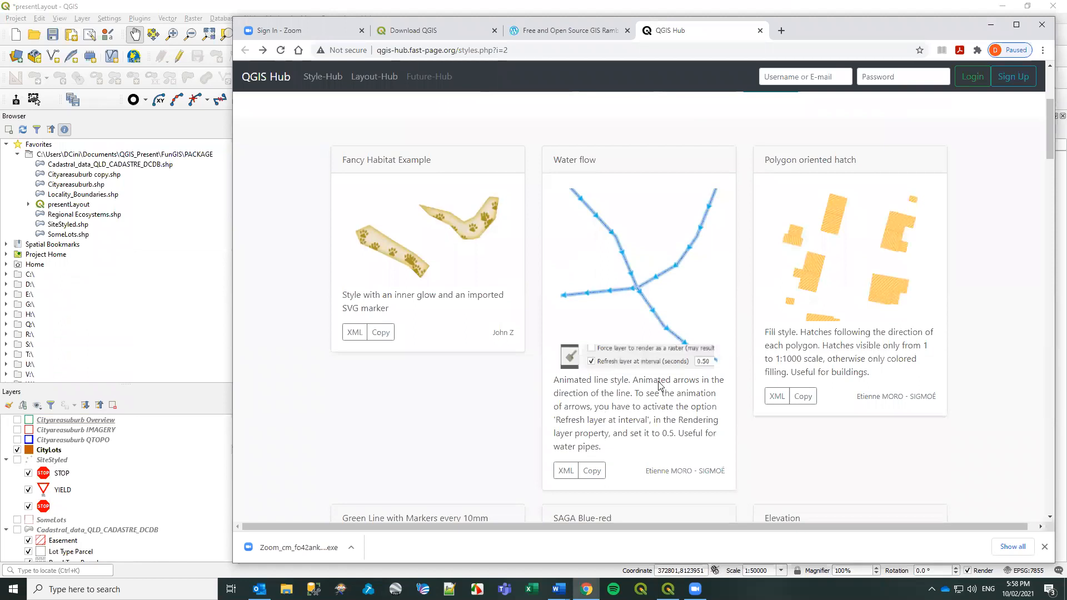
pyautogui.scroll(-3, 617, 389)
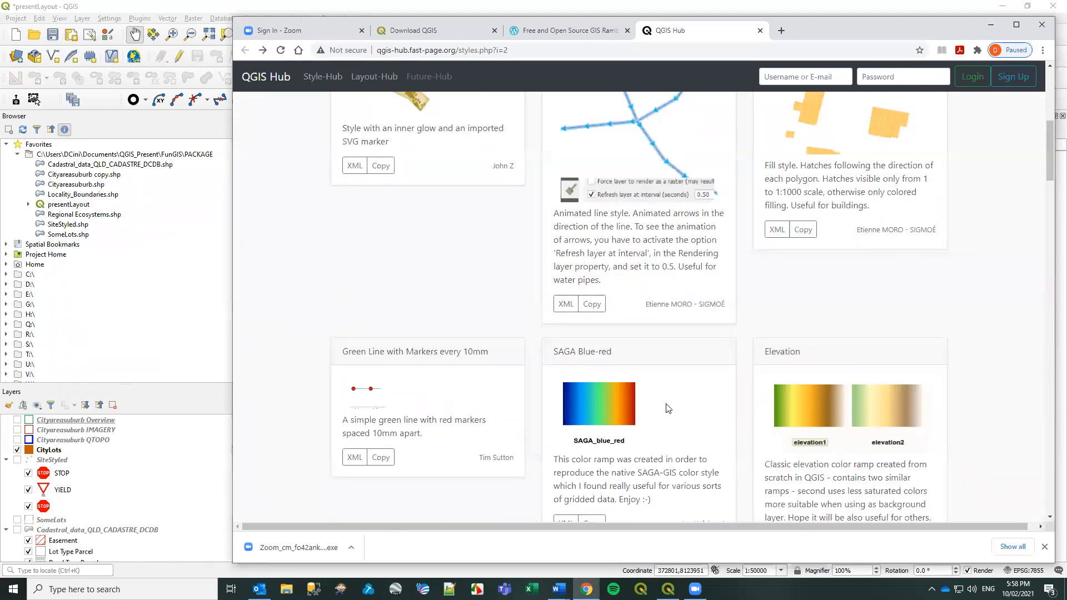
pyautogui.scroll(-6, 645, 394)
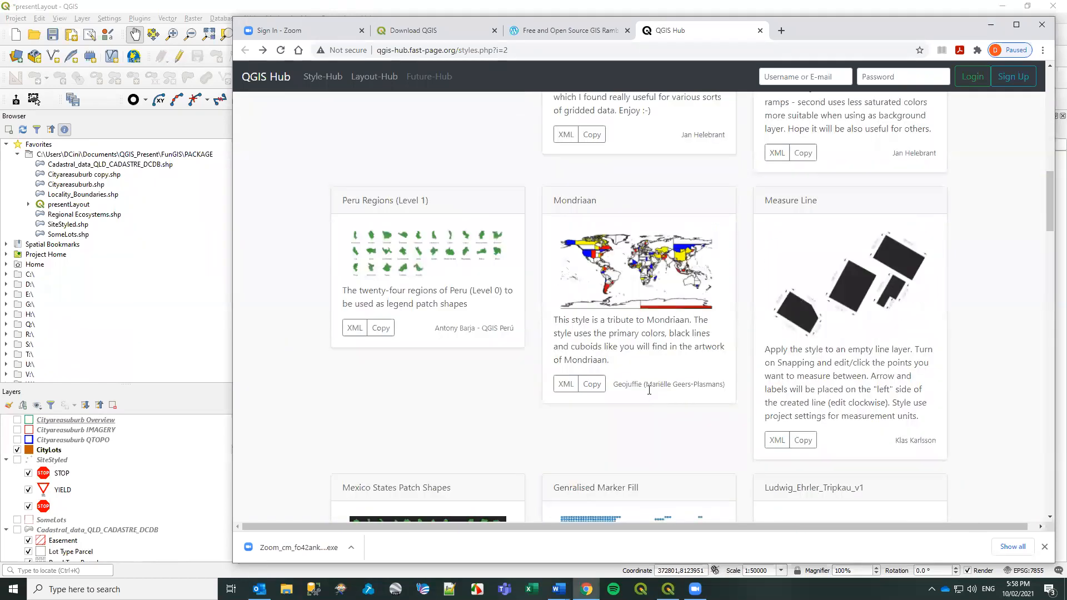
pyautogui.scroll(-4, 649, 390)
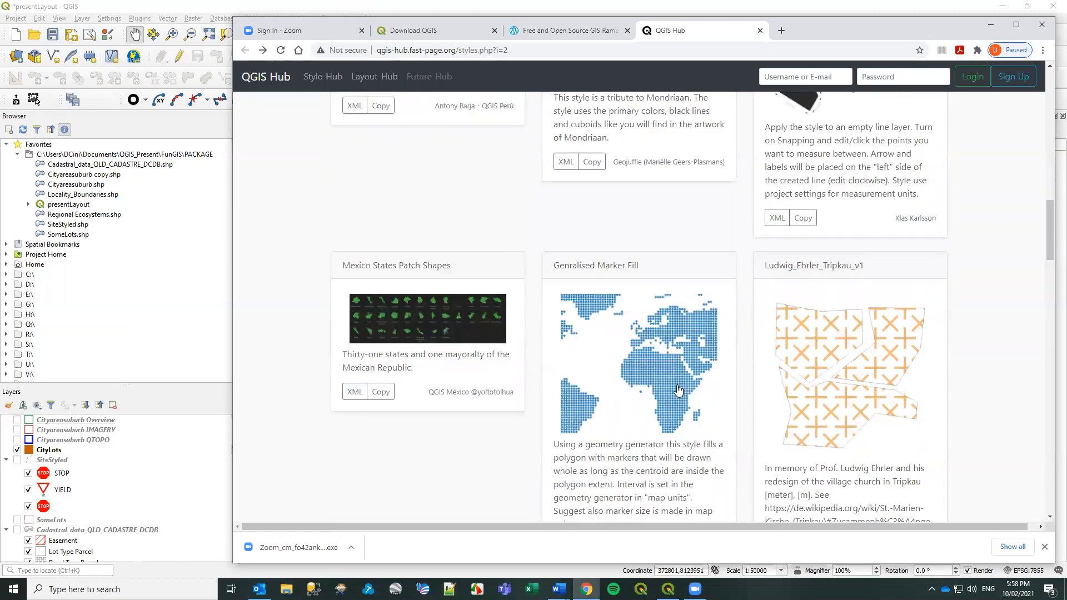
pyautogui.scroll(-7, 679, 391)
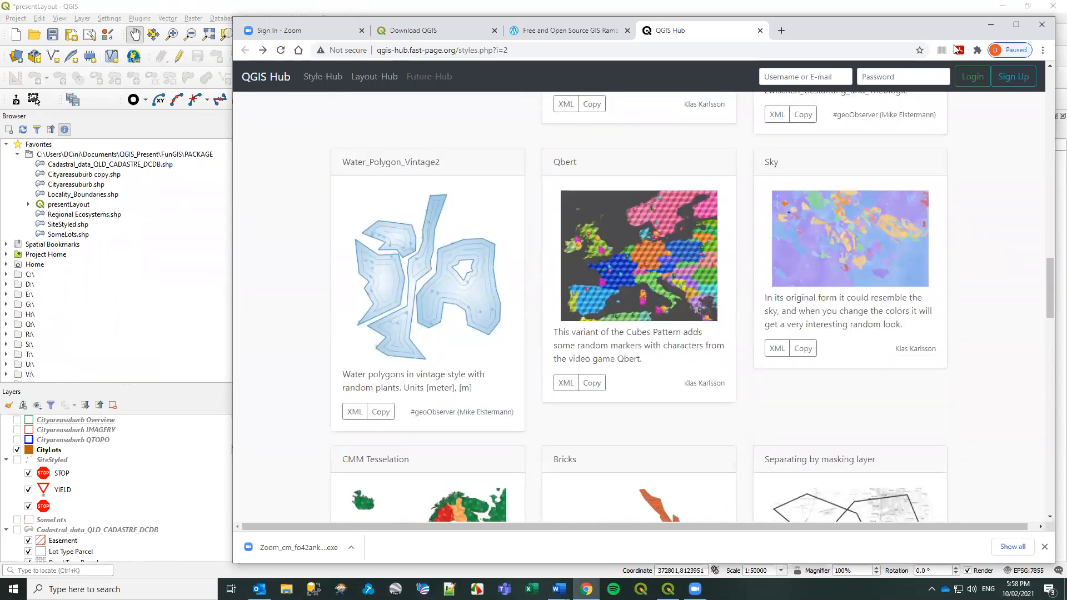
# Open the XML of the Water_Polygon_Vintage2 style, check the options for saving it, and minimize the browser.
pyautogui.click(355, 411)
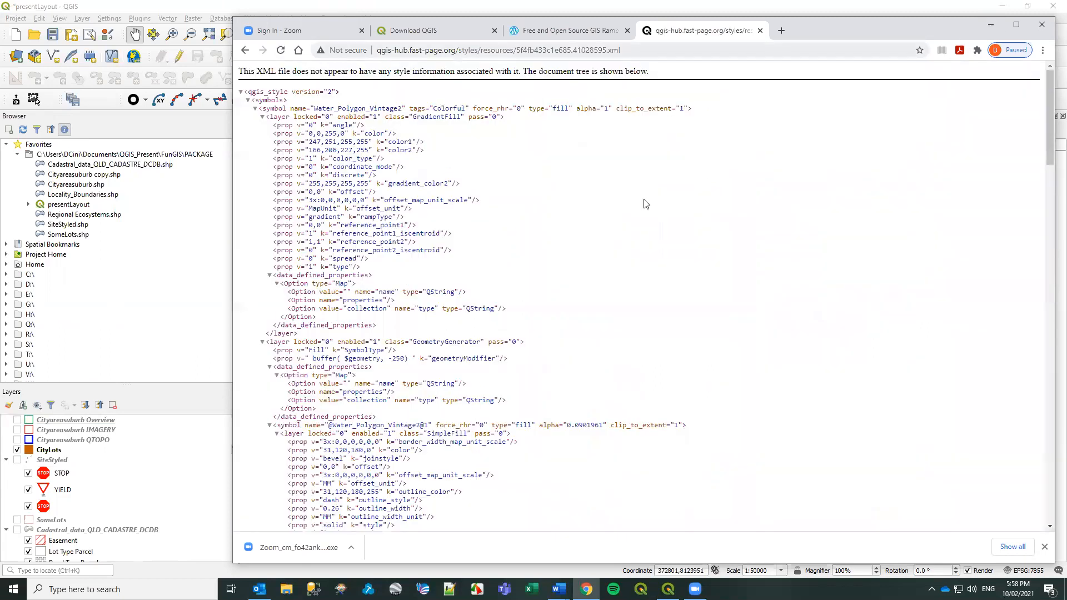
pyautogui.rightClick(645, 200)
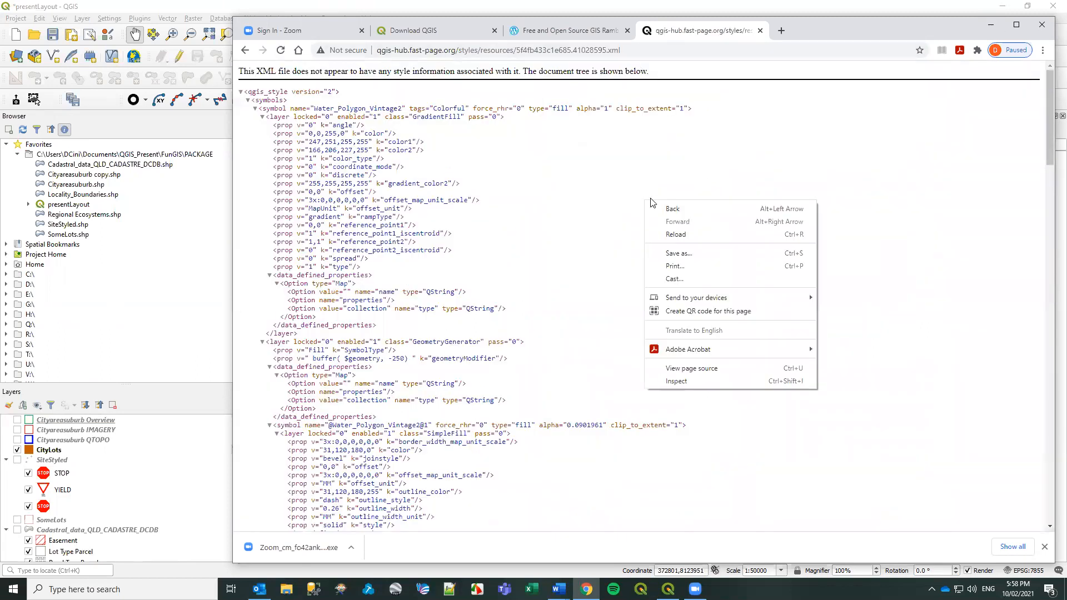
pyautogui.click(993, 28)
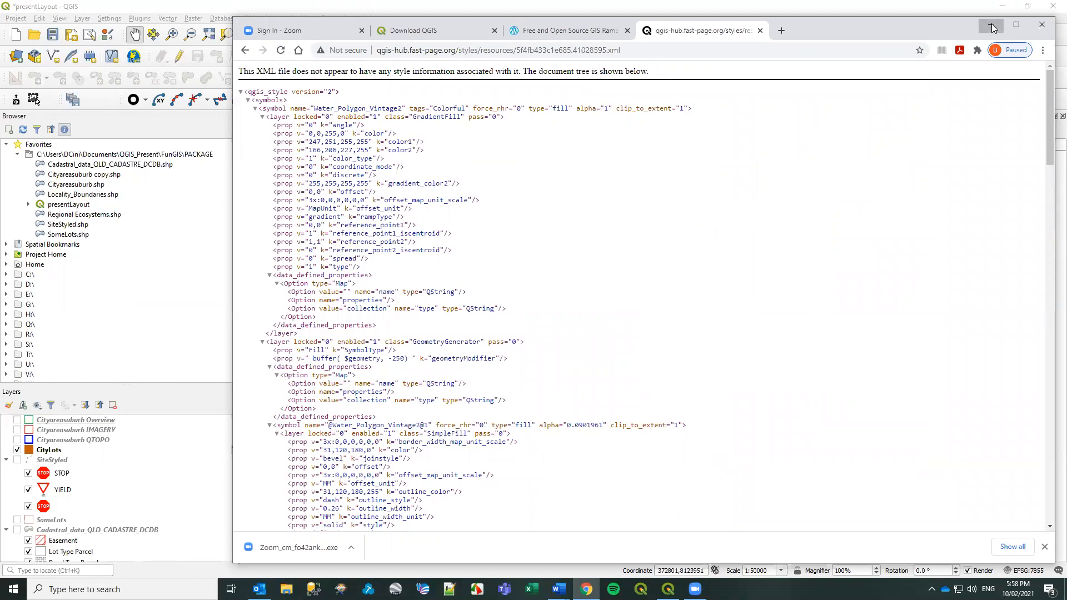
# Open the Style Manager and examine how style items are imported from an XML file, without importing any.
pyautogui.click(105, 39)
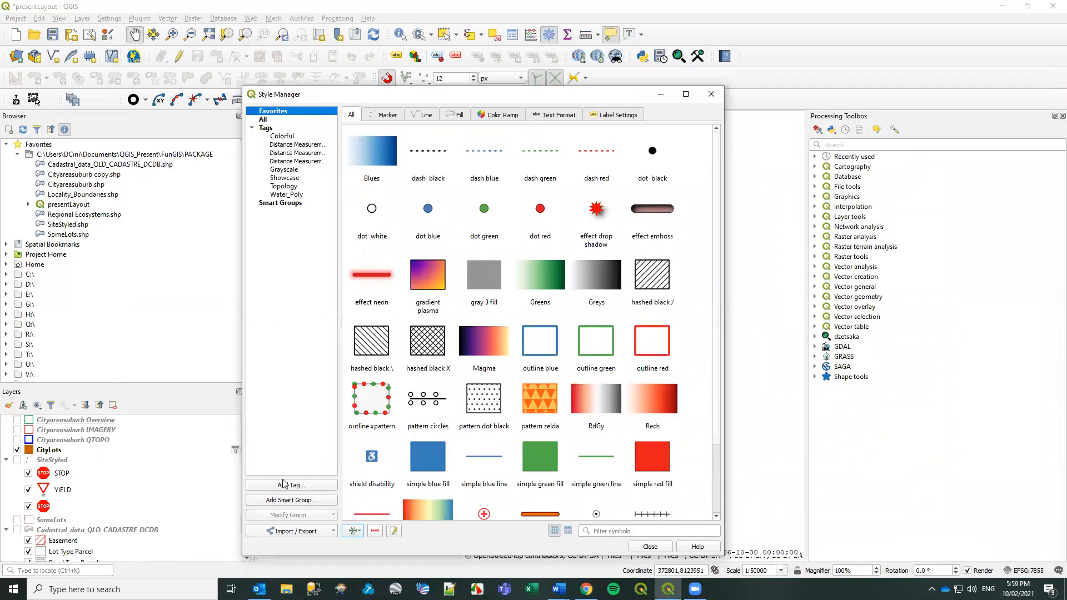
pyautogui.click(294, 532)
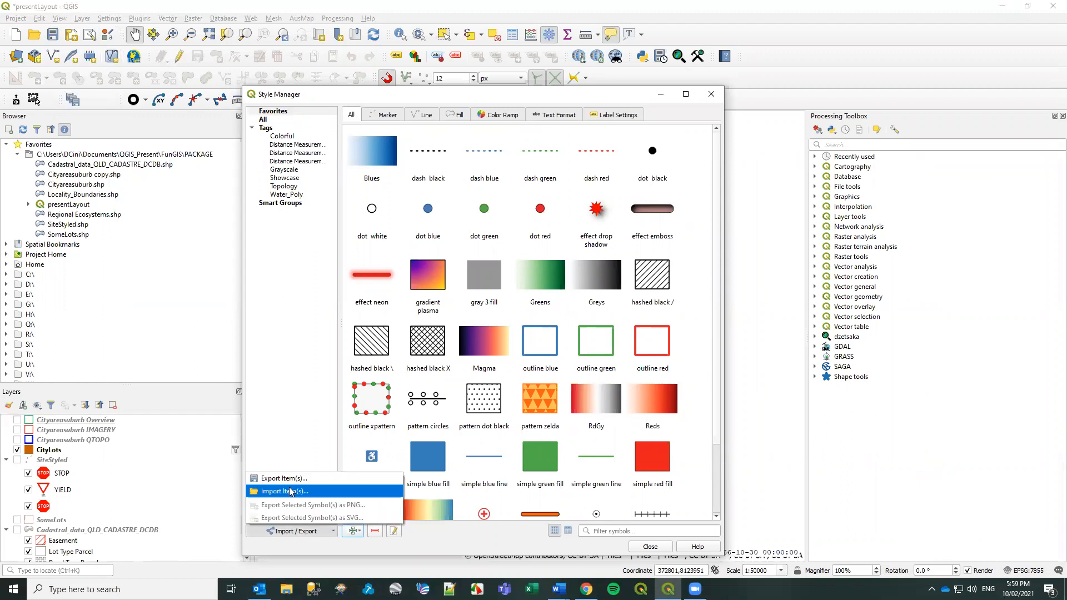
pyautogui.click(301, 489)
pyautogui.click(607, 104)
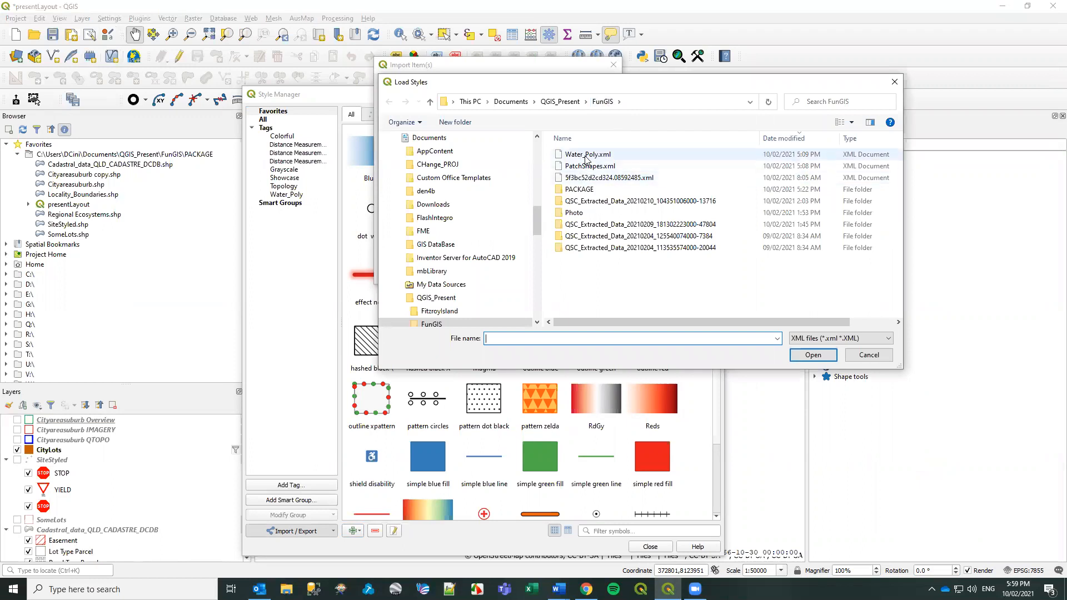
pyautogui.click(869, 355)
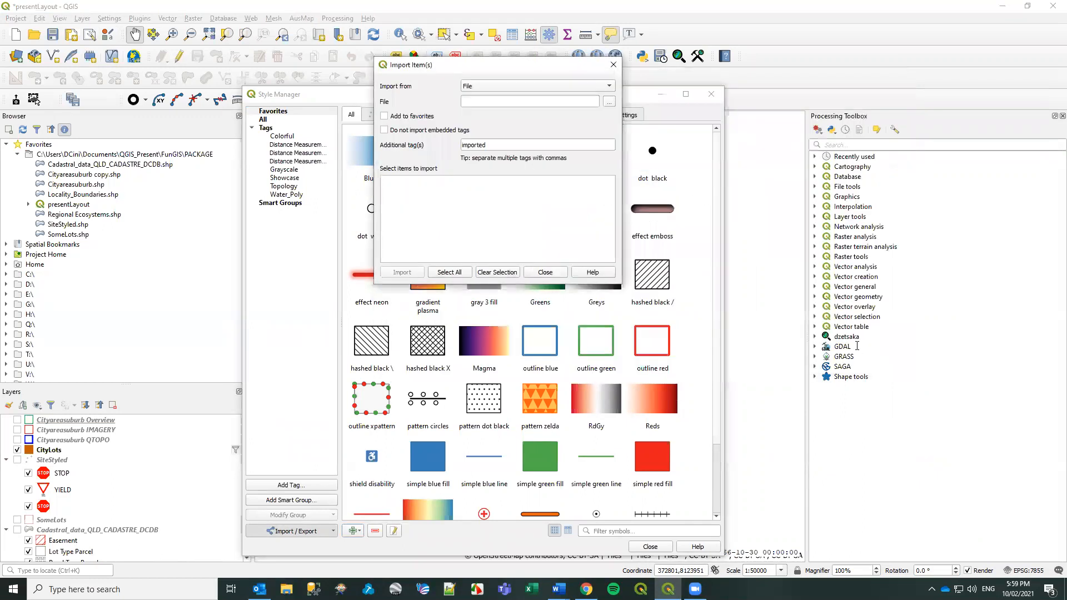
pyautogui.click(613, 65)
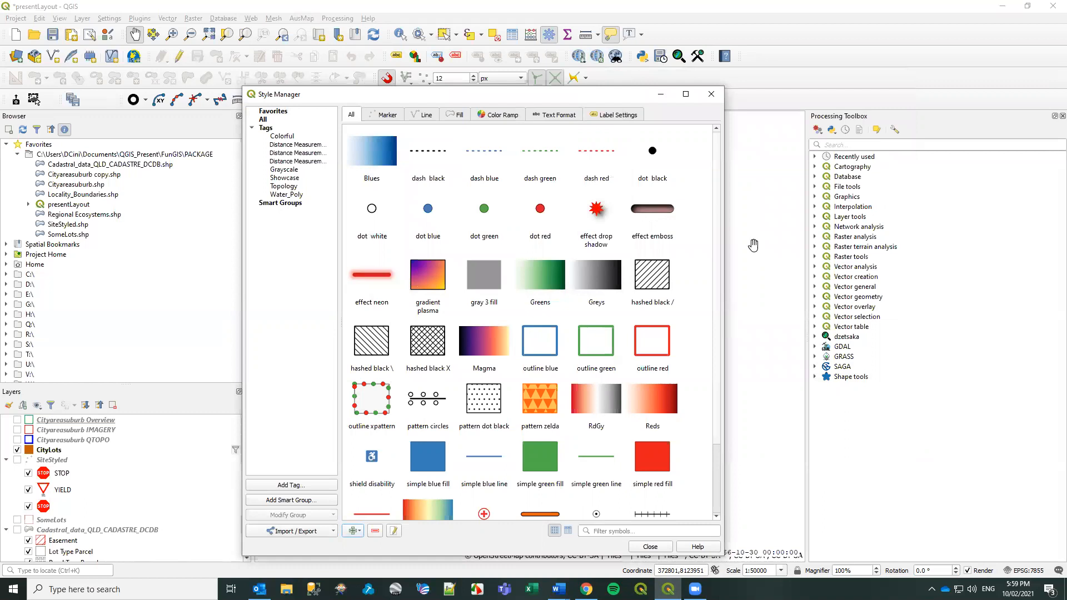
# Look through the full symbol collection for the Water_Polygon_Vintage2 style and close the Style Manager.
pyautogui.click(262, 129)
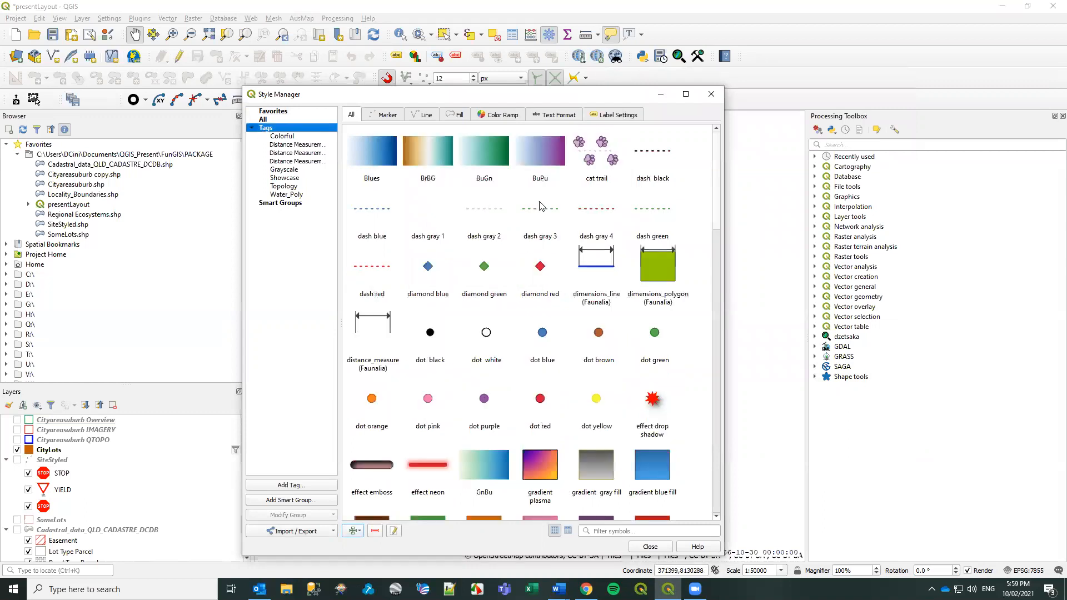
pyautogui.moveTo(720, 213); pyautogui.dragTo(722, 495)
pyautogui.scroll(-1, 611, 498)
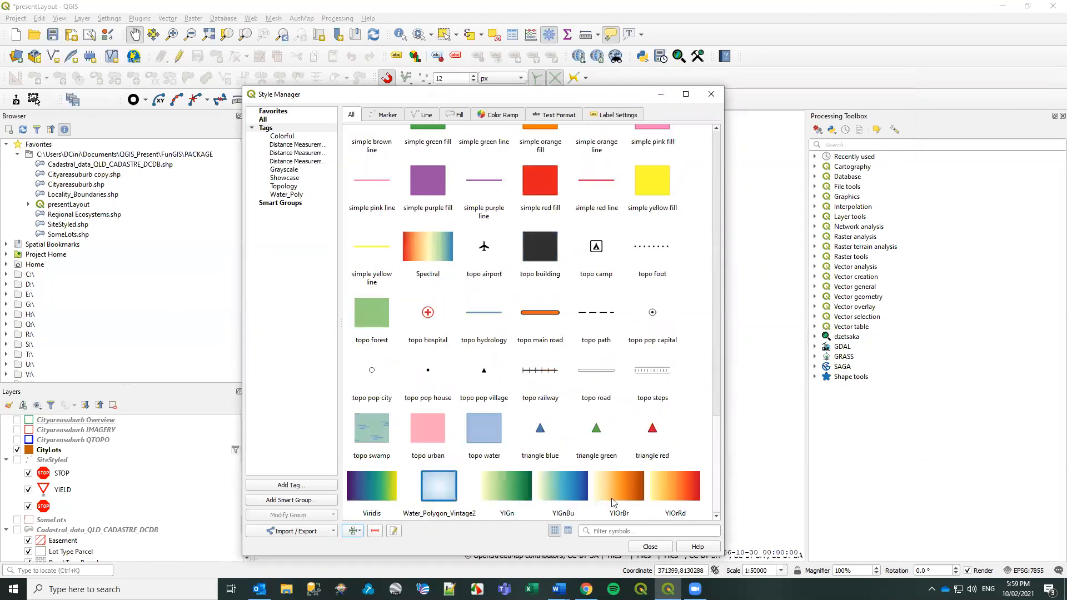
pyautogui.click(649, 548)
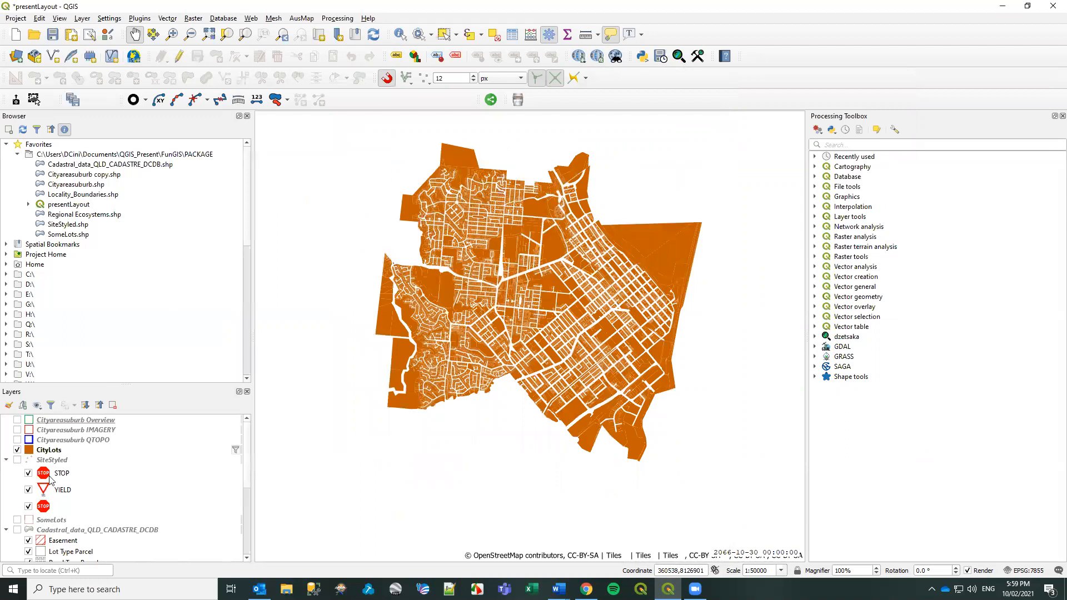
# Apply the Water_Polygon_Vintage2 symbol to the CityLots layer, and restyle the layer with a plain purple fill.
pyautogui.moveTo(246, 457); pyautogui.dragTo(245, 460)
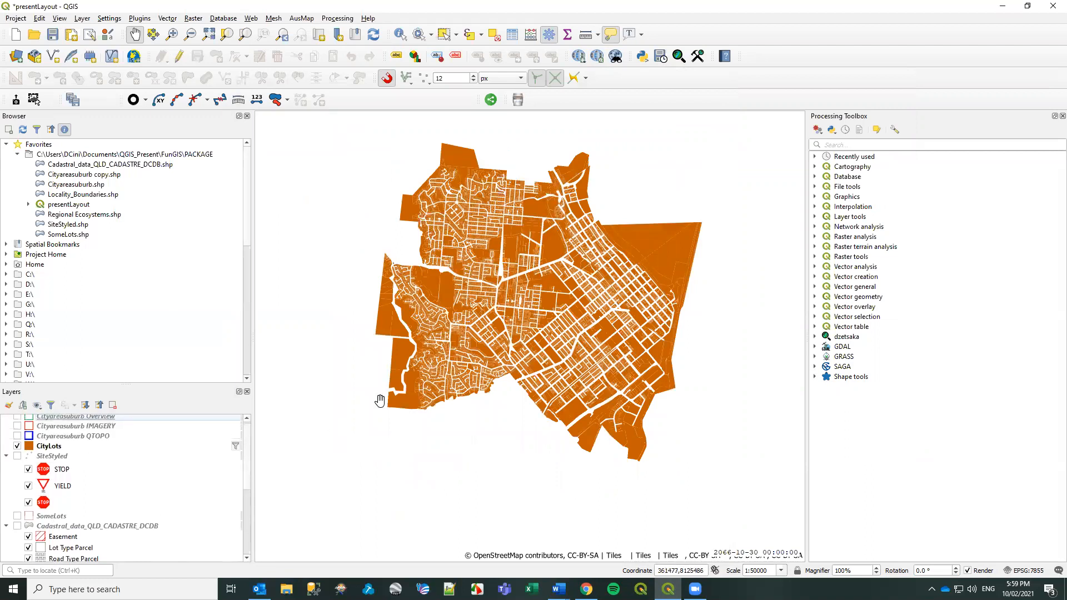
pyautogui.scroll(2, 396, 400)
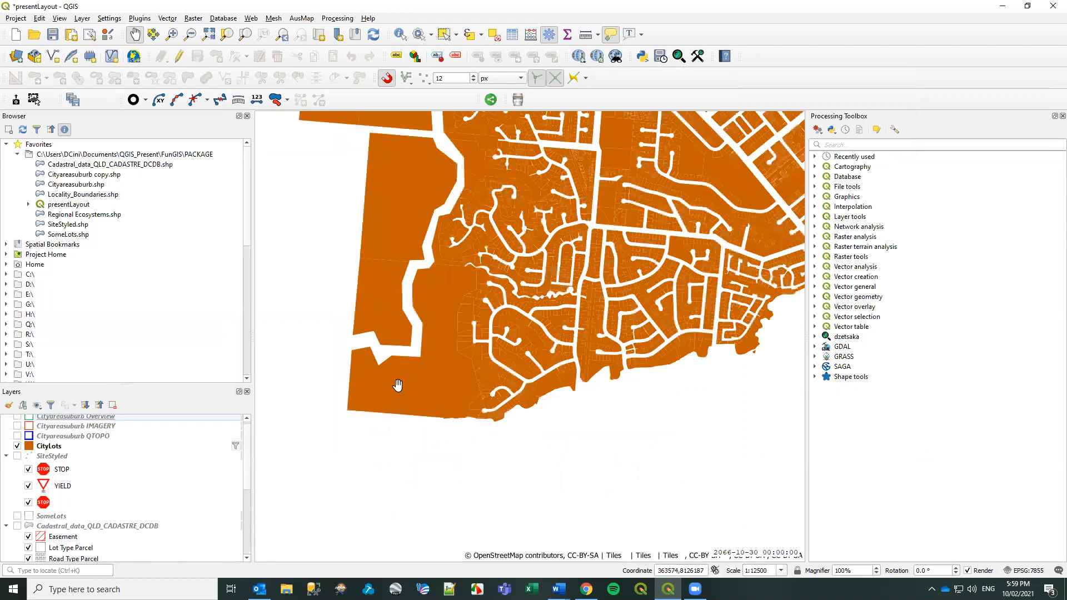
pyautogui.click(30, 448)
pyautogui.doubleClick(32, 448)
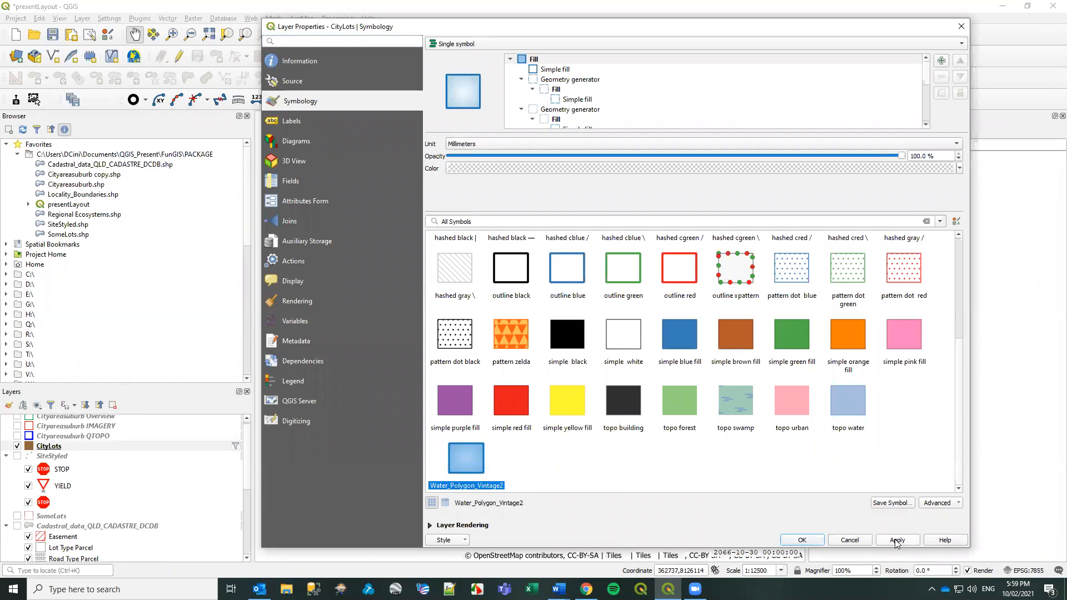
pyautogui.click(912, 541)
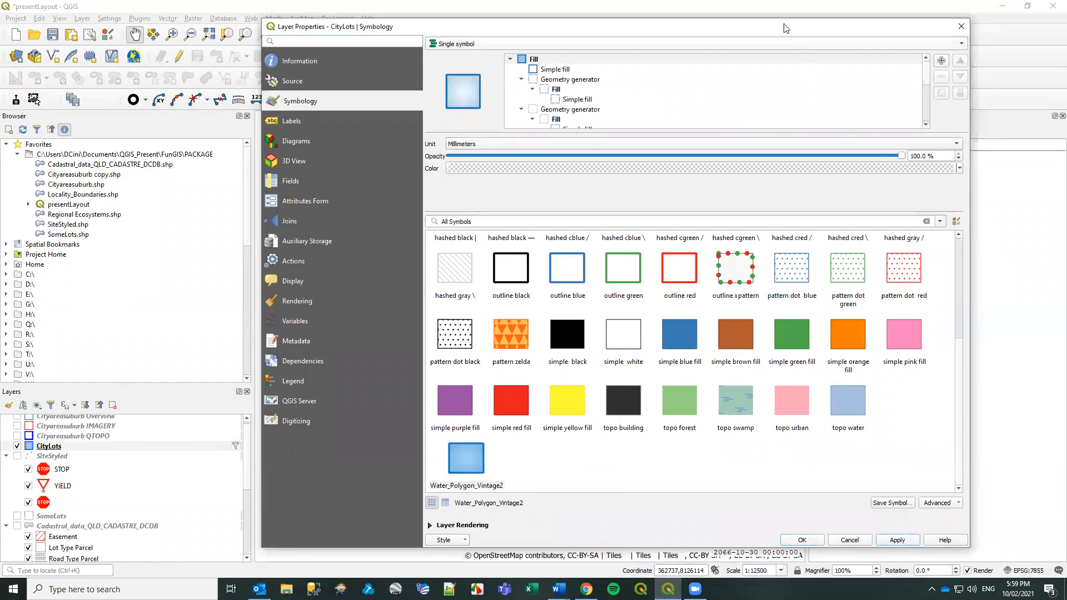
pyautogui.press('Return')
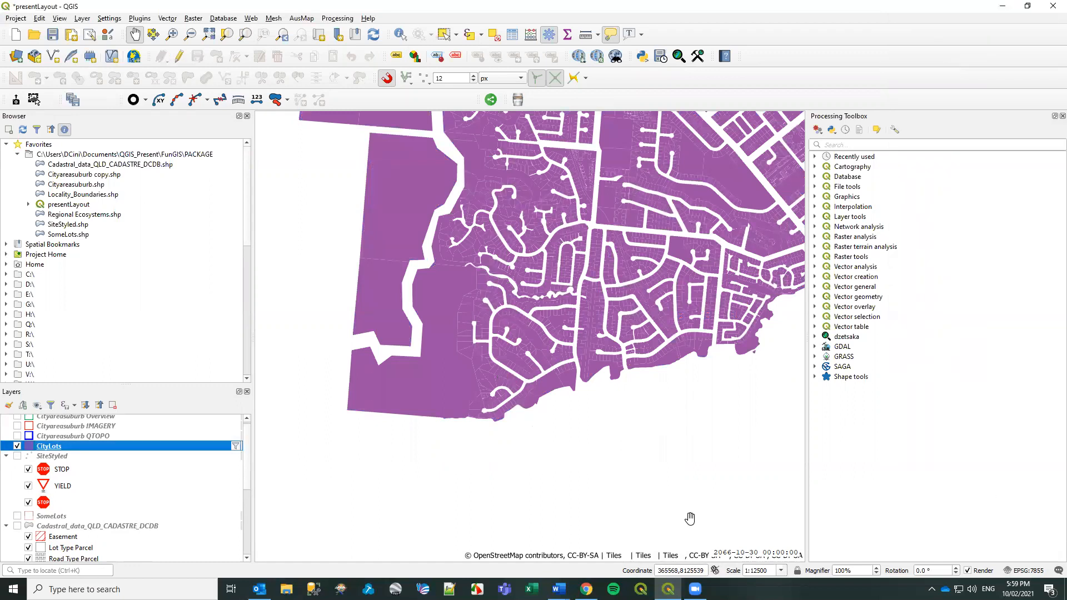
# Open QGIS Resource Sharing to view the Road signs collection and close it without changing anything.
pyautogui.scroll(-1, 700, 476)
pyautogui.moveTo(710, 392); pyautogui.dragTo(569, 457)
pyautogui.click(491, 100)
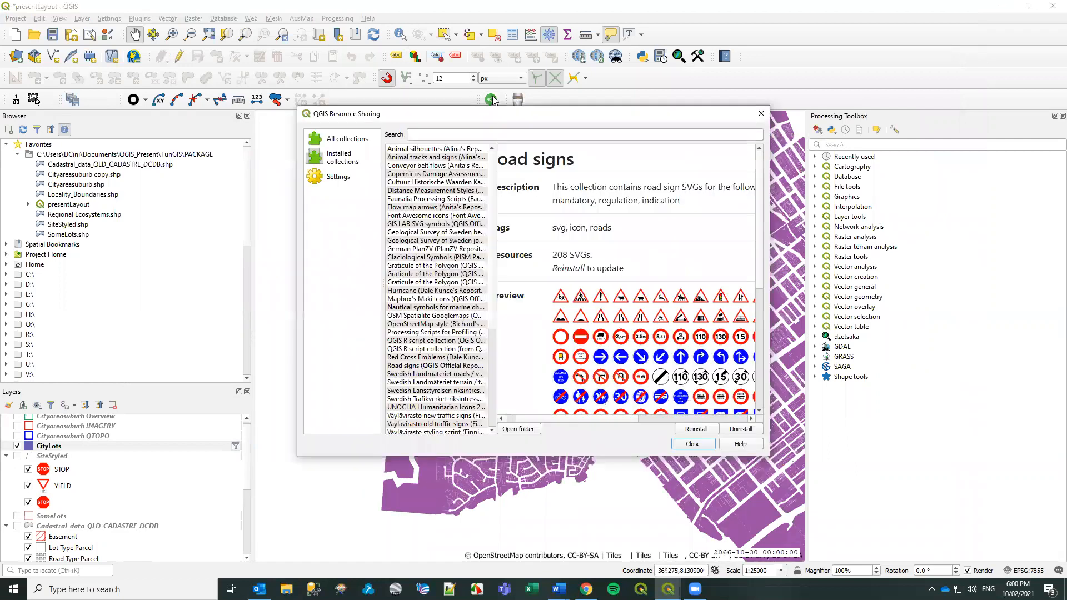
pyautogui.click(691, 444)
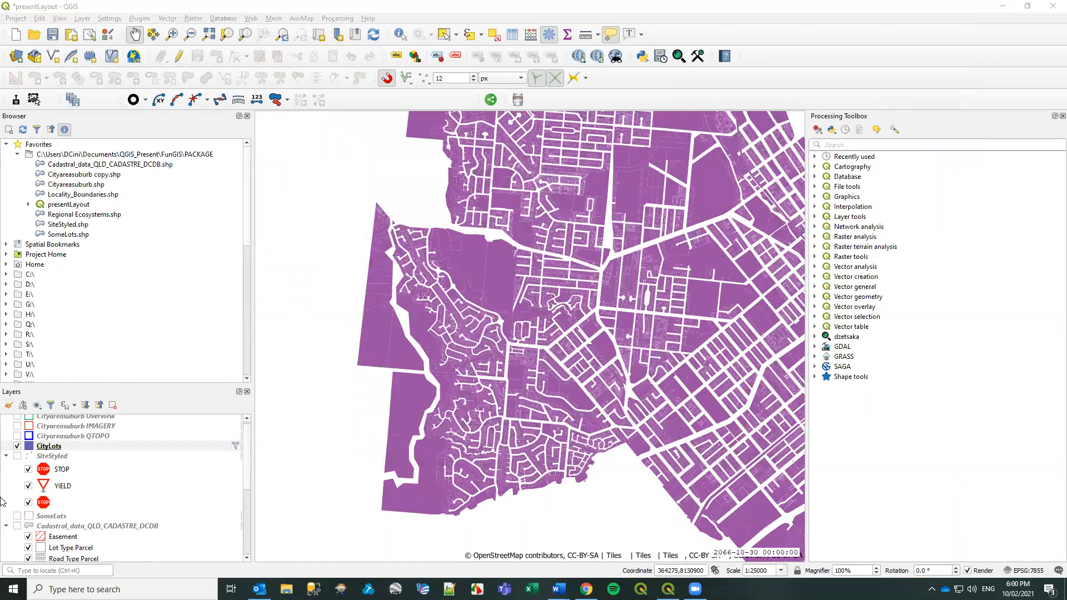
# Open the SiteStyled layer's symbology, switch its renderer to Single symbol and select the top-level Marker.
pyautogui.click(39, 457)
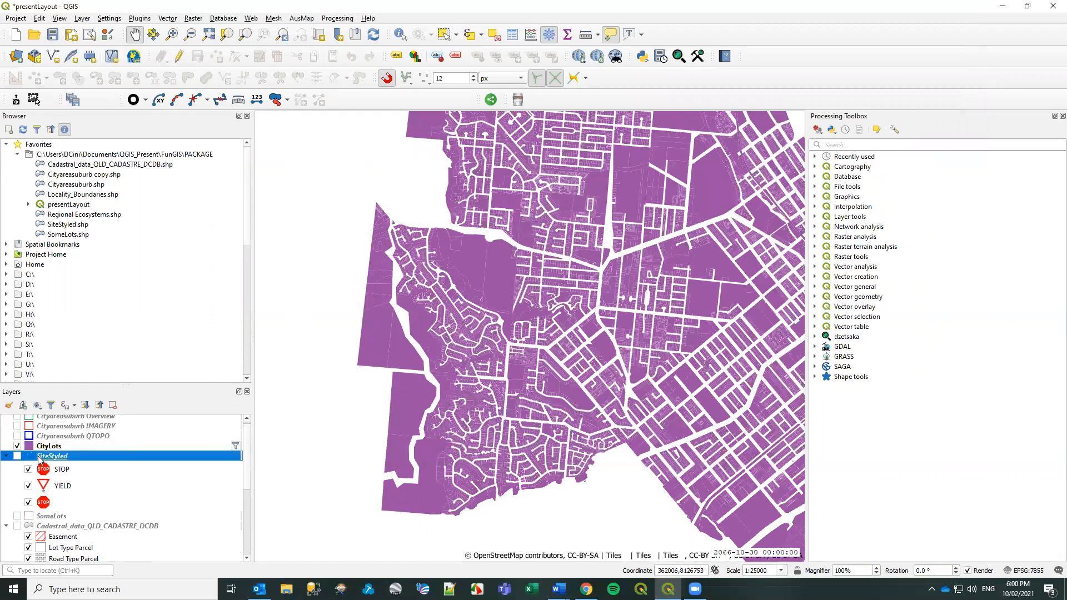
pyautogui.doubleClick(39, 458)
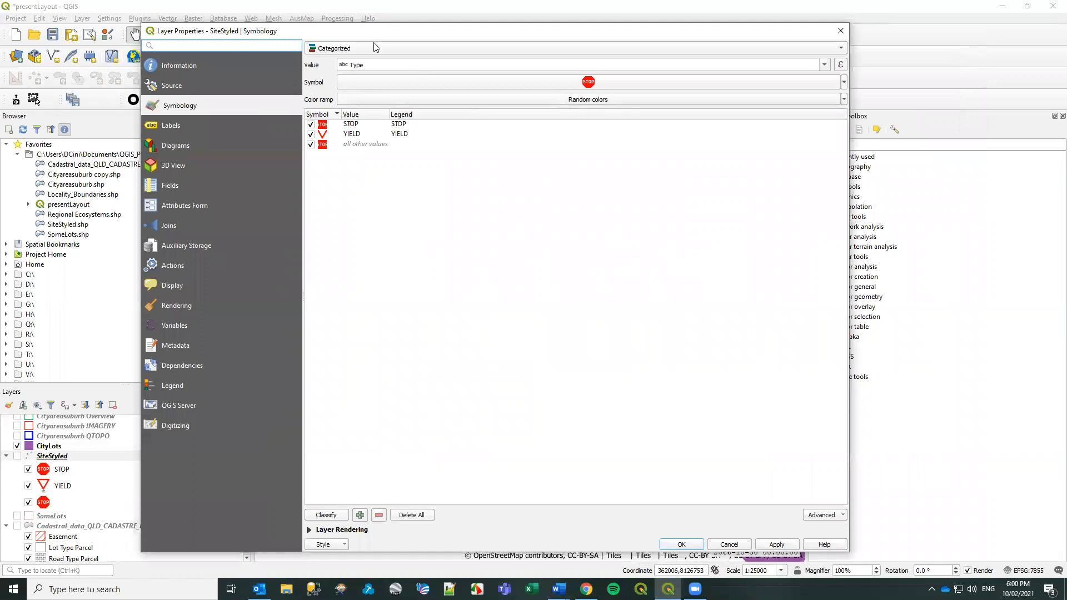
pyautogui.click(325, 127)
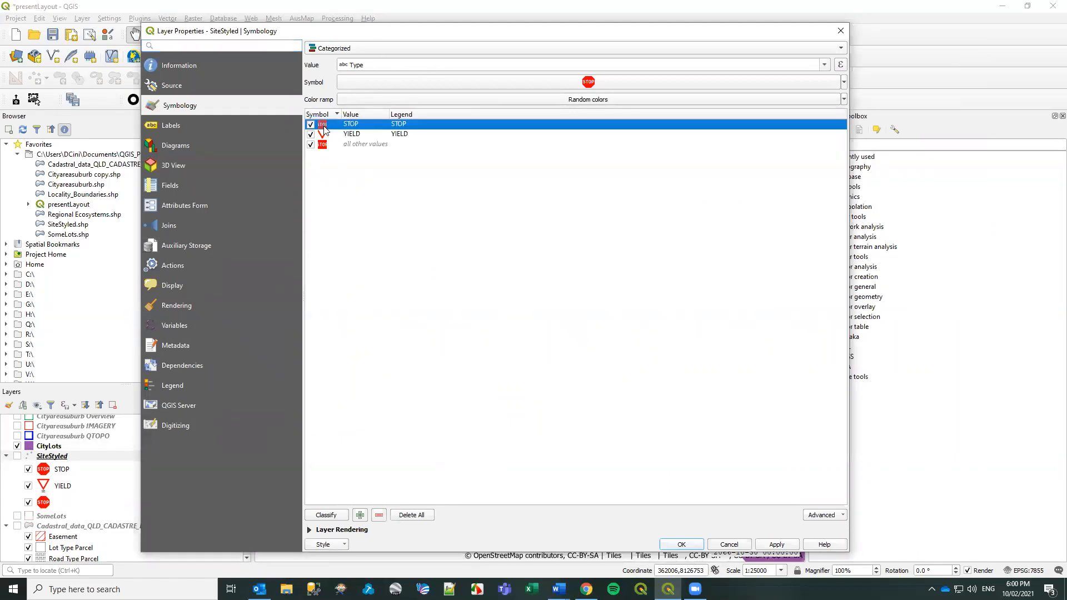
pyautogui.click(353, 50)
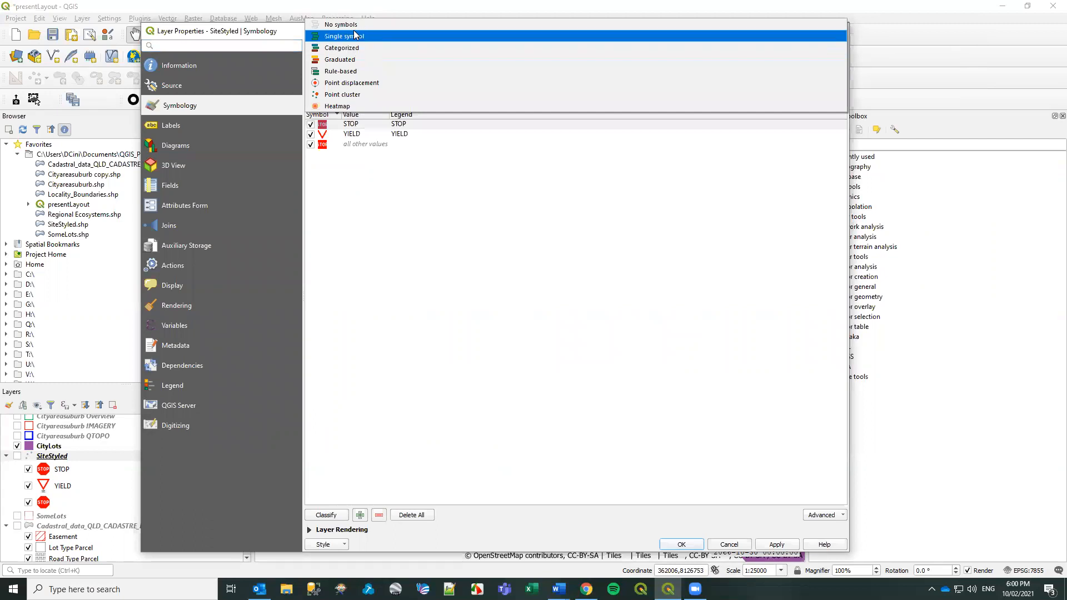
pyautogui.click(353, 36)
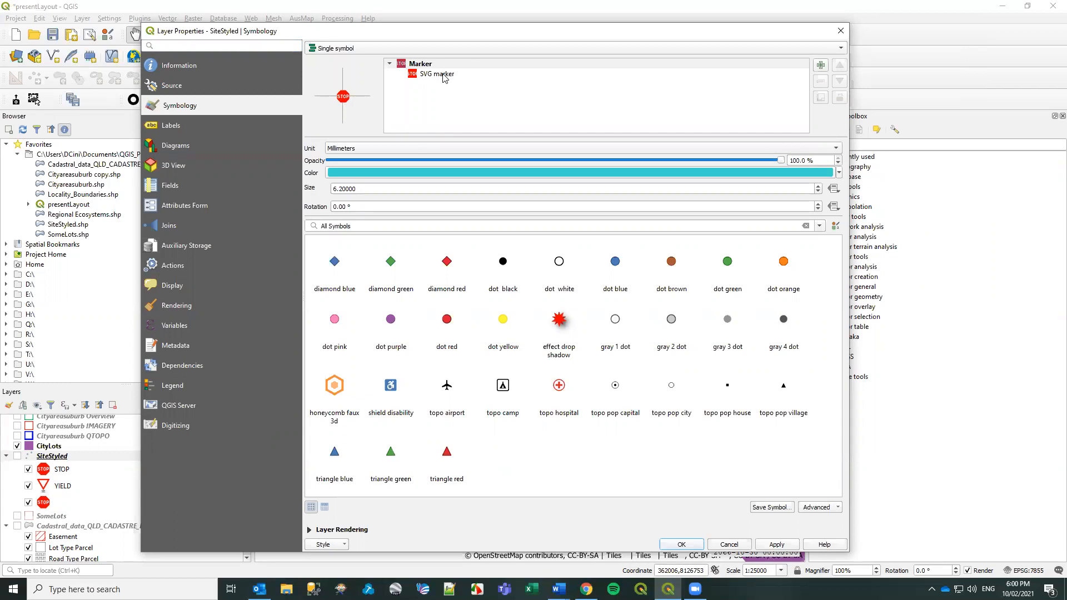
pyautogui.click(418, 64)
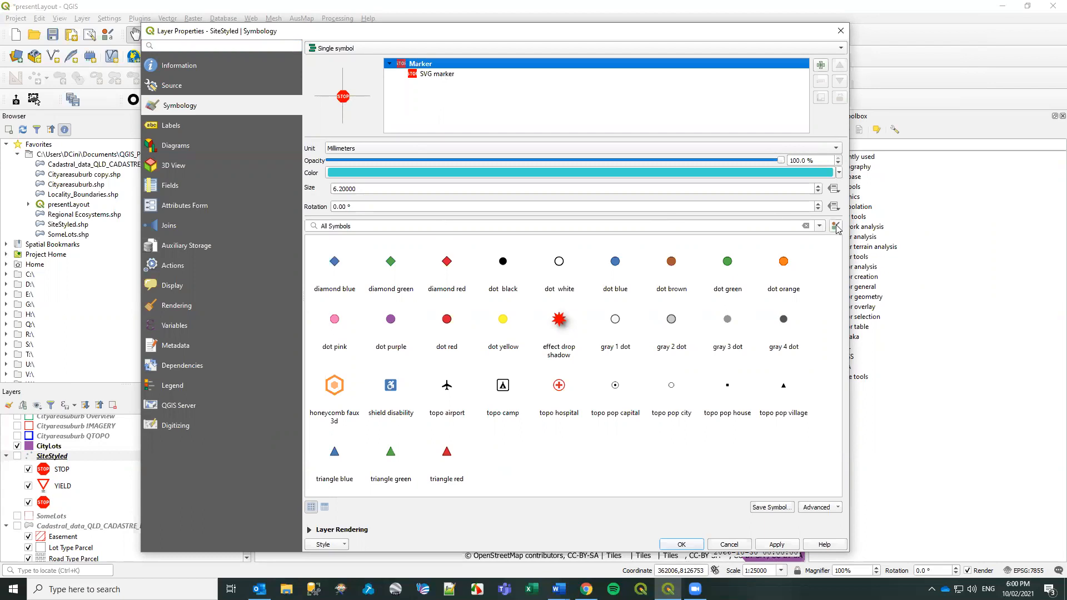
pyautogui.moveTo(413, 32); pyautogui.dragTo(441, 93)
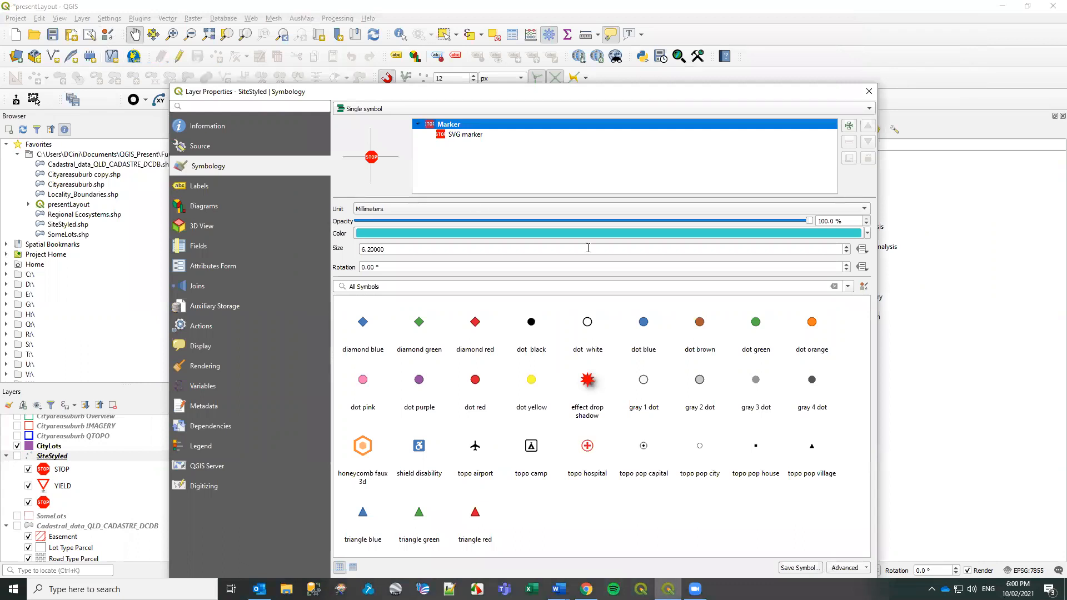
# Browse the preset marker symbols by group, viewing All Symbols, Favorites and Colorful.
pyautogui.click(848, 286)
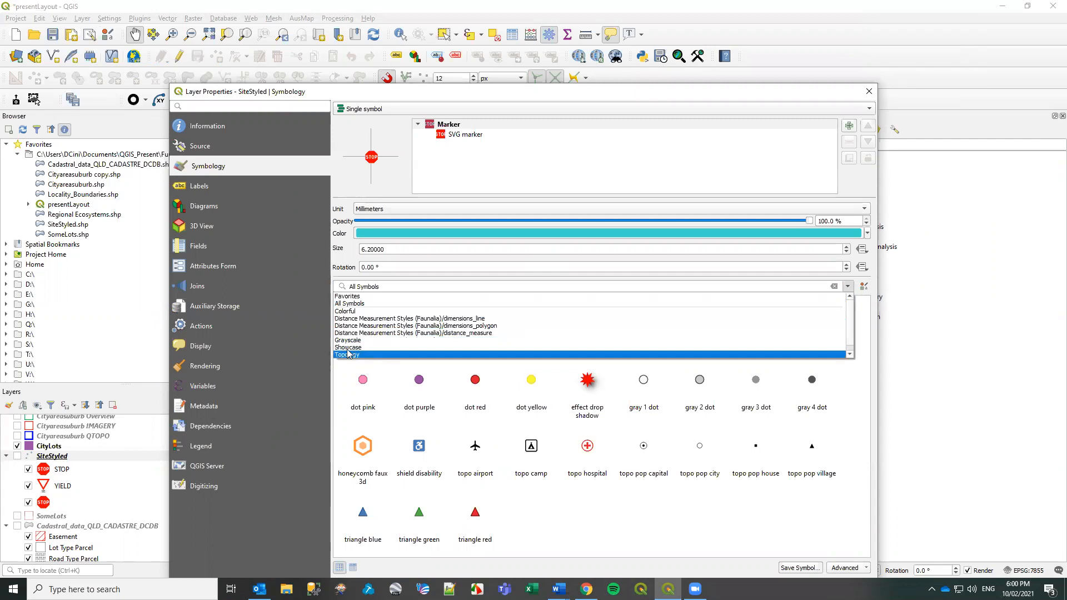
pyautogui.click(349, 303)
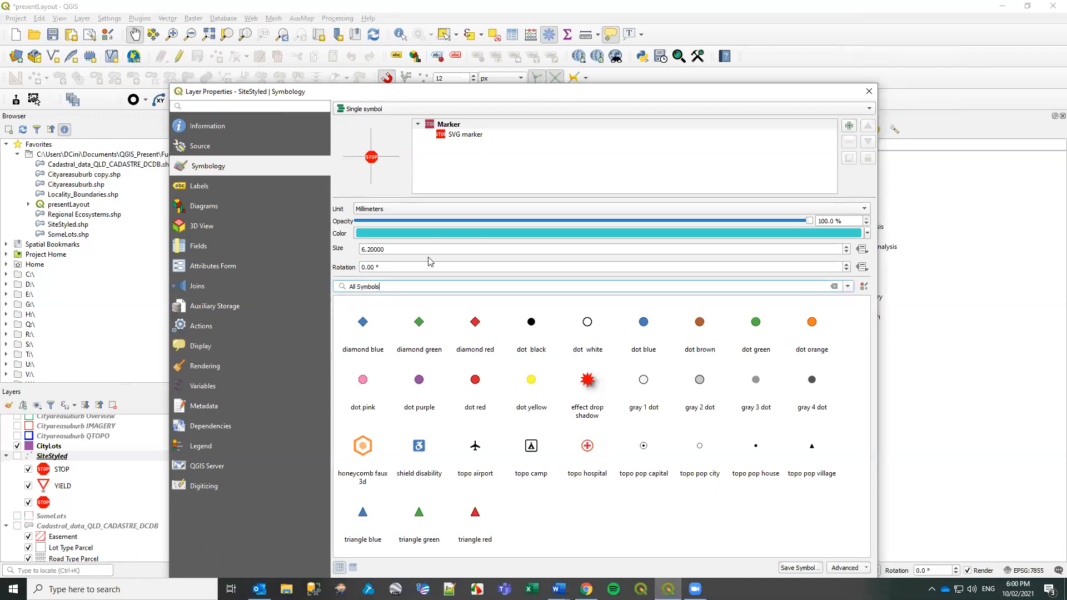
pyautogui.click(847, 287)
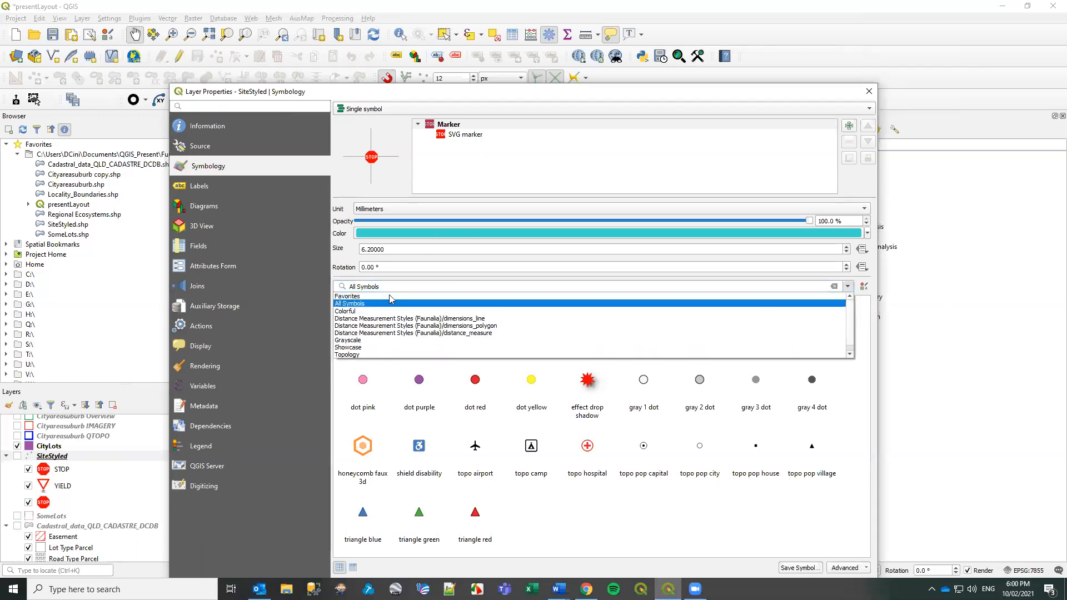
pyautogui.click(354, 296)
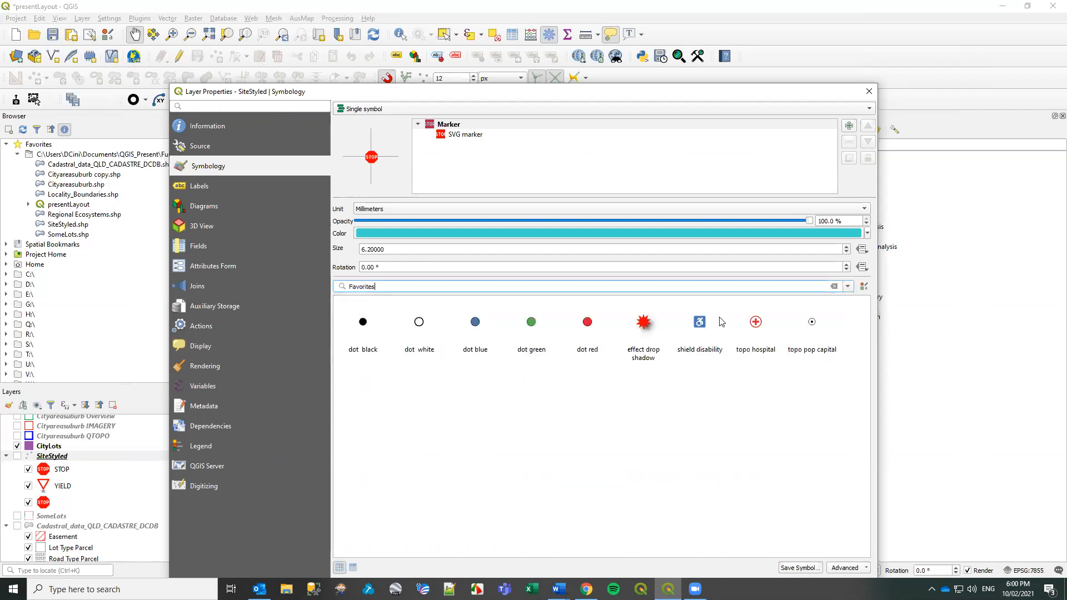
pyautogui.click(848, 288)
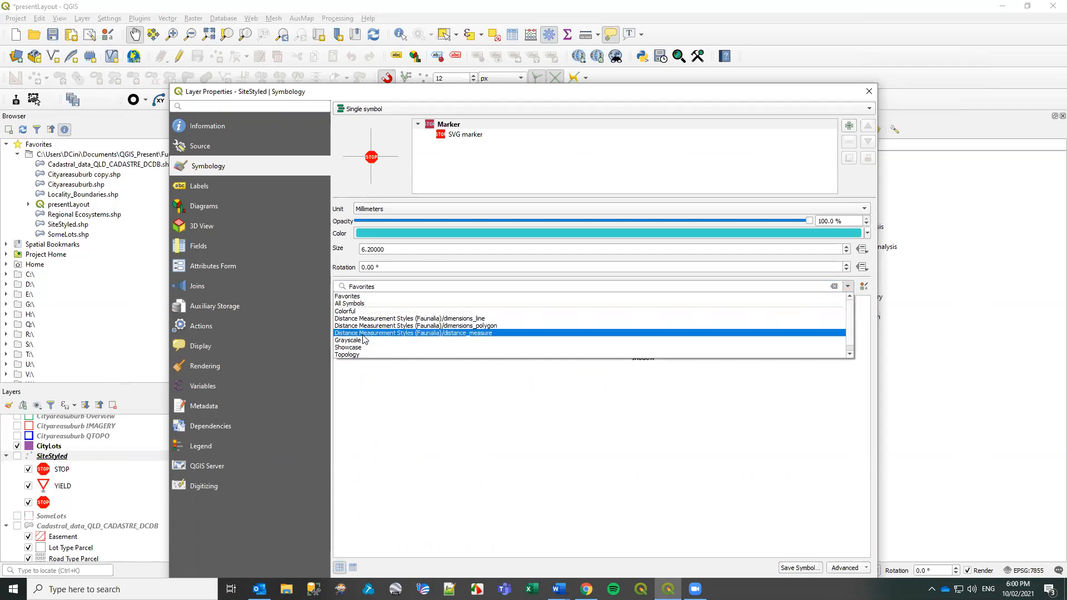
pyautogui.click(351, 311)
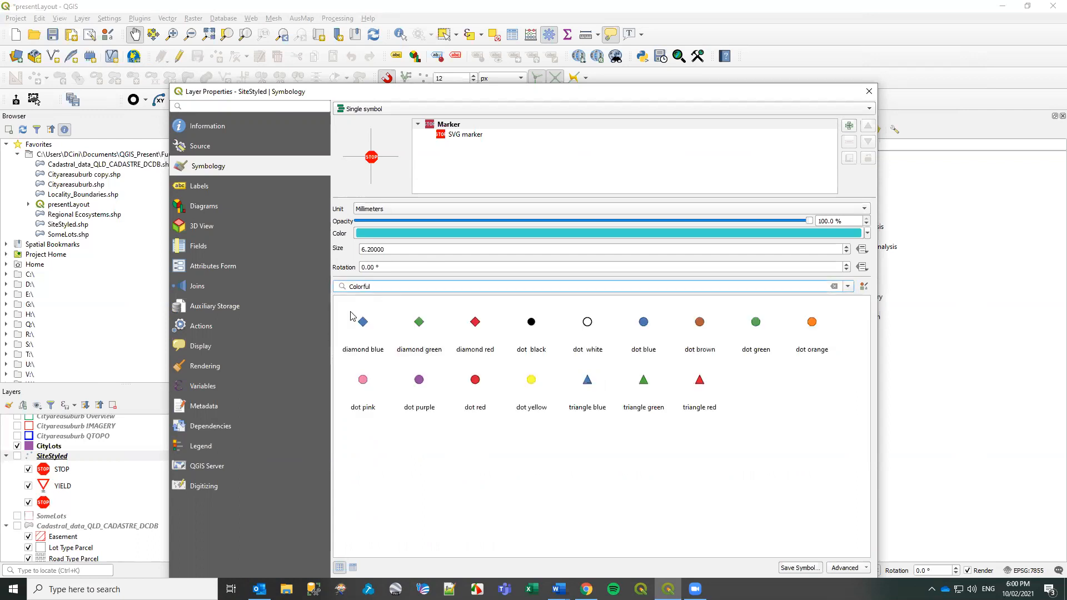
# Examine the SVG marker's settings and the available symbol layer types, keeping SVG marker and widening the properties dialog.
pyautogui.click(467, 133)
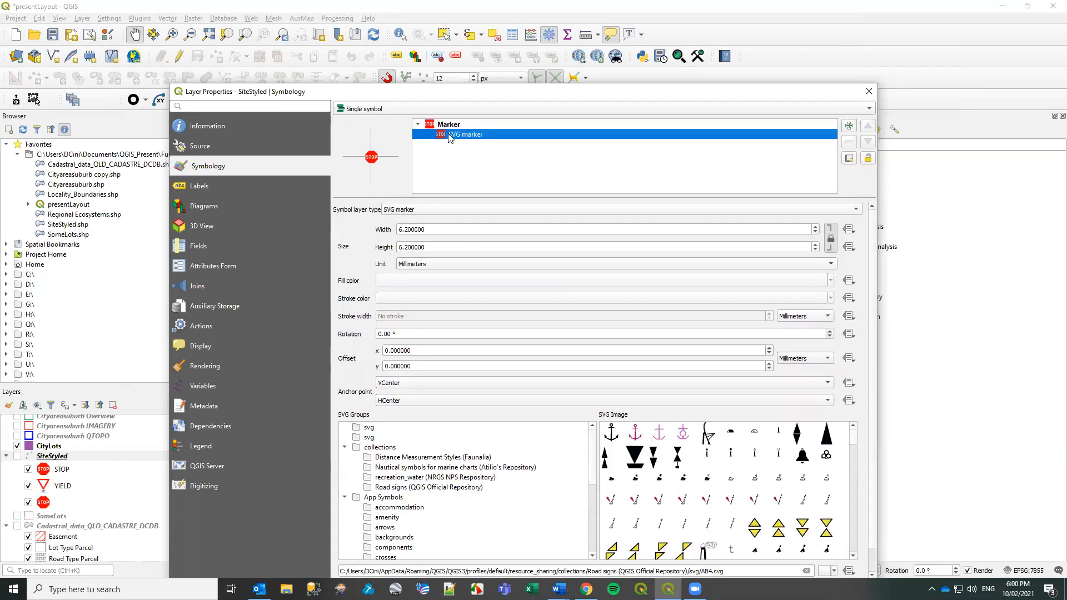
pyautogui.click(449, 125)
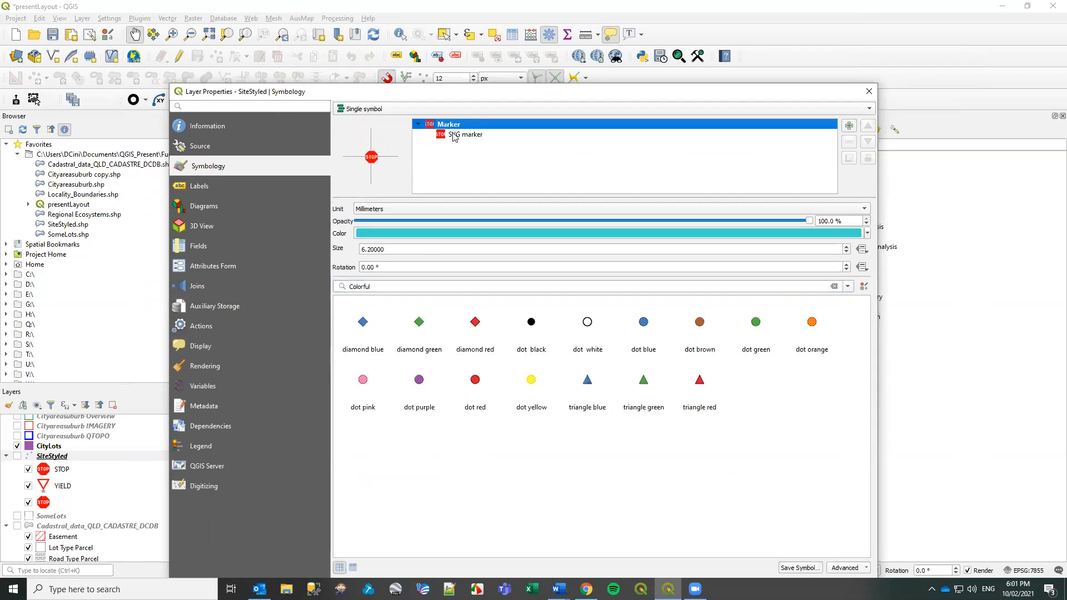
pyautogui.click(454, 136)
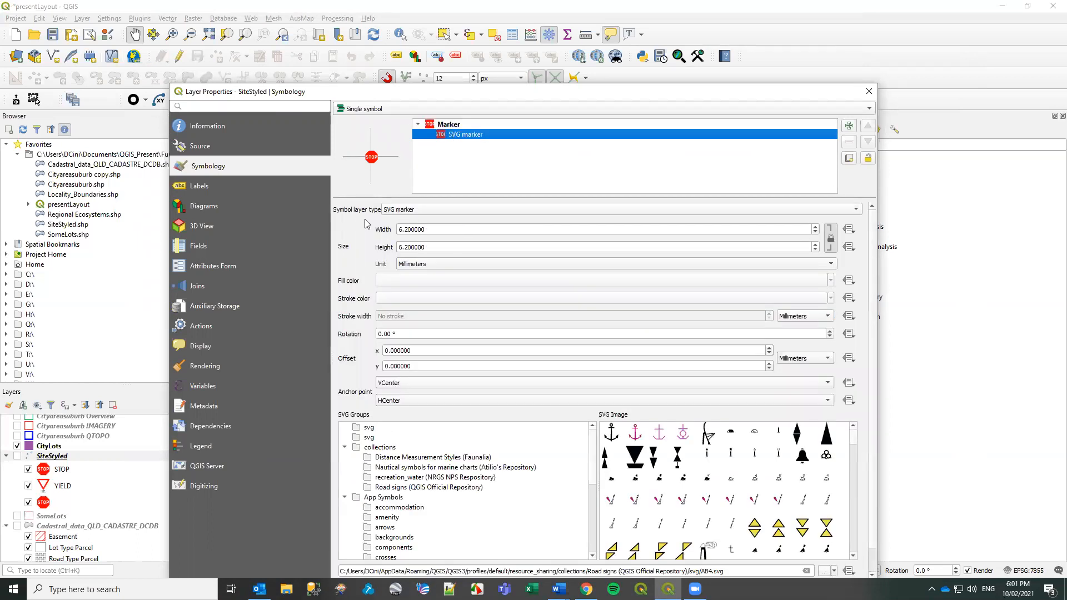
pyautogui.click(390, 210)
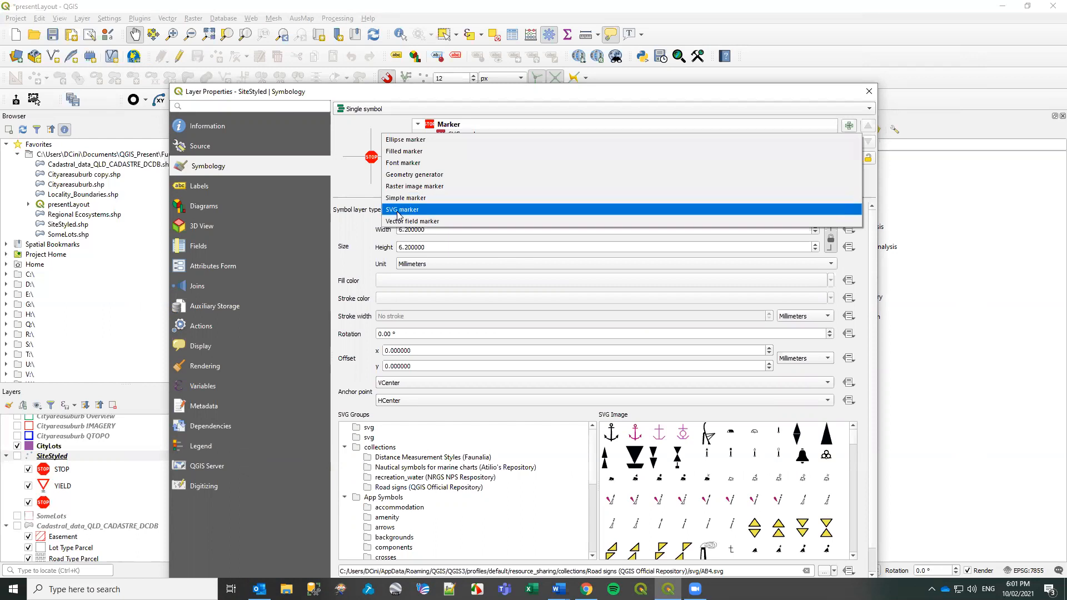
pyautogui.click(399, 214)
pyautogui.moveTo(568, 96); pyautogui.dragTo(582, 22)
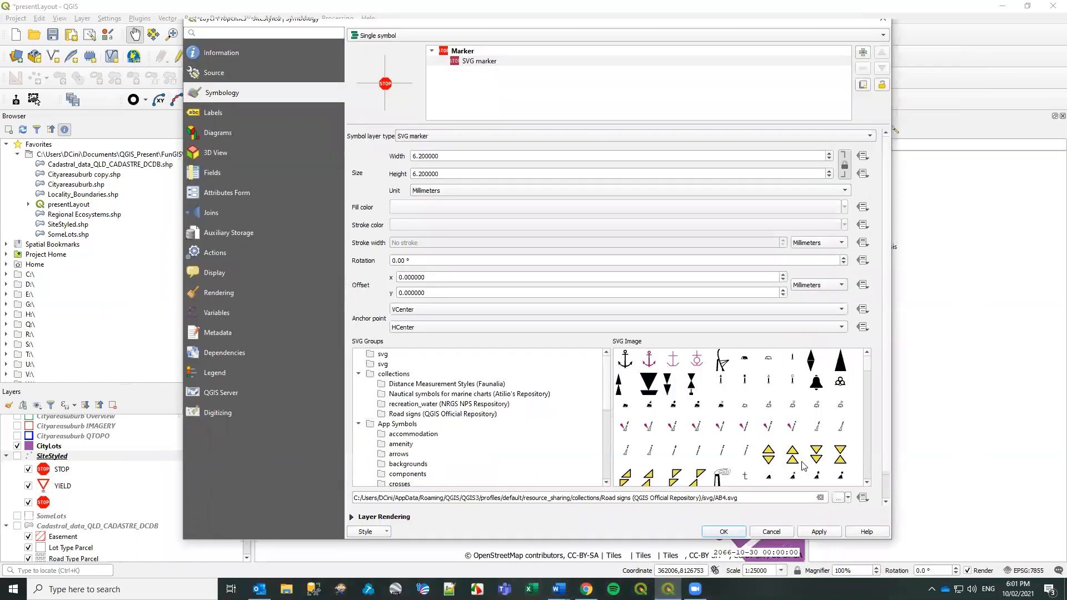
pyautogui.moveTo(893, 518); pyautogui.dragTo(968, 518)
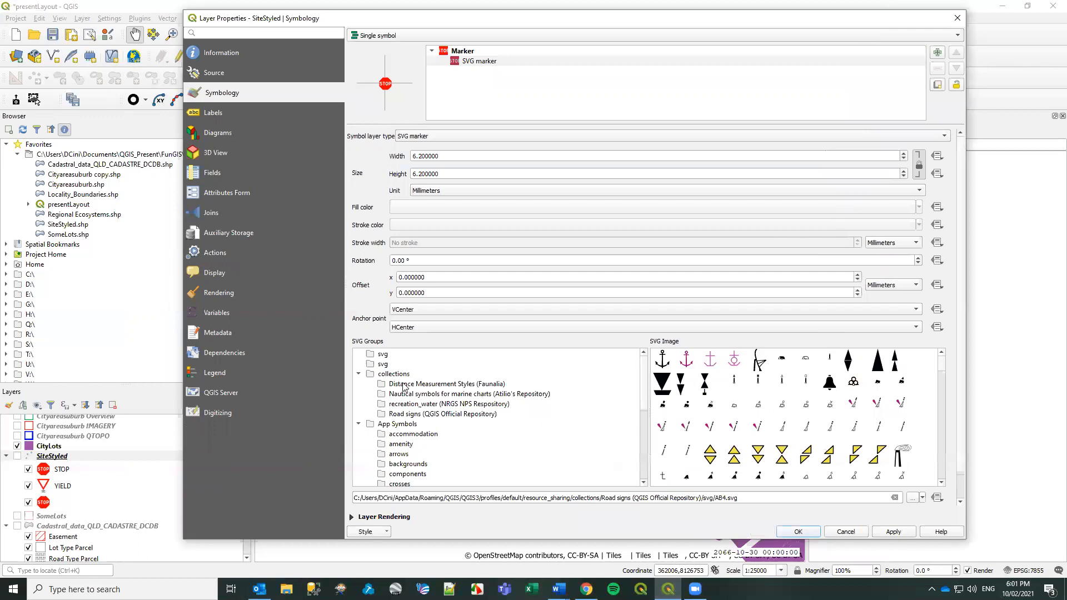
# Try the 130 speed sign from the Road signs (QGIS Official Repository) SVG group as the marker and leave the layer properties.
pyautogui.click(455, 416)
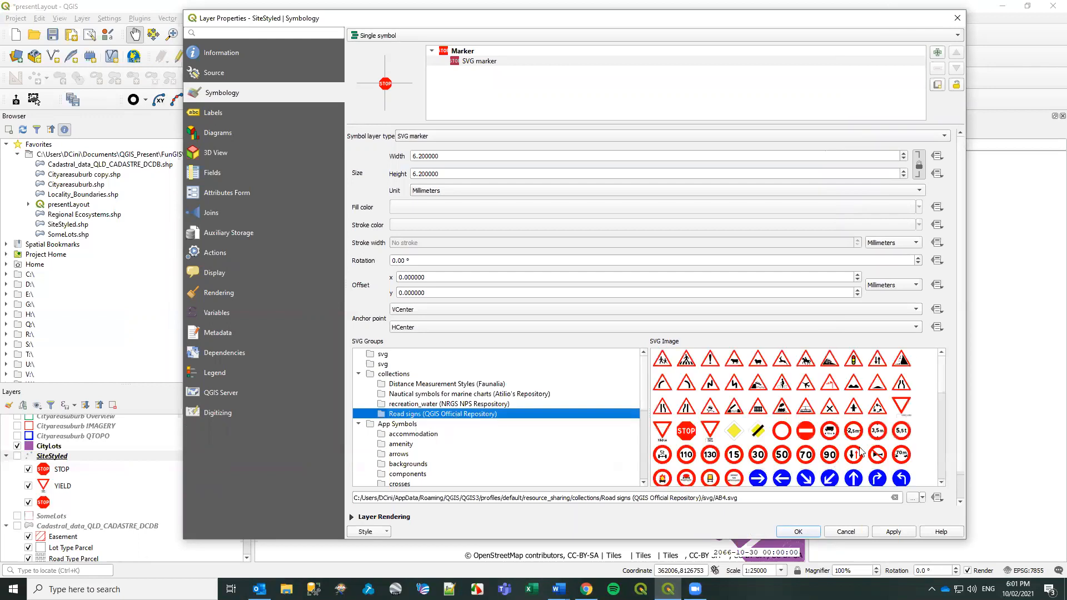
pyautogui.scroll(-2, 944, 408)
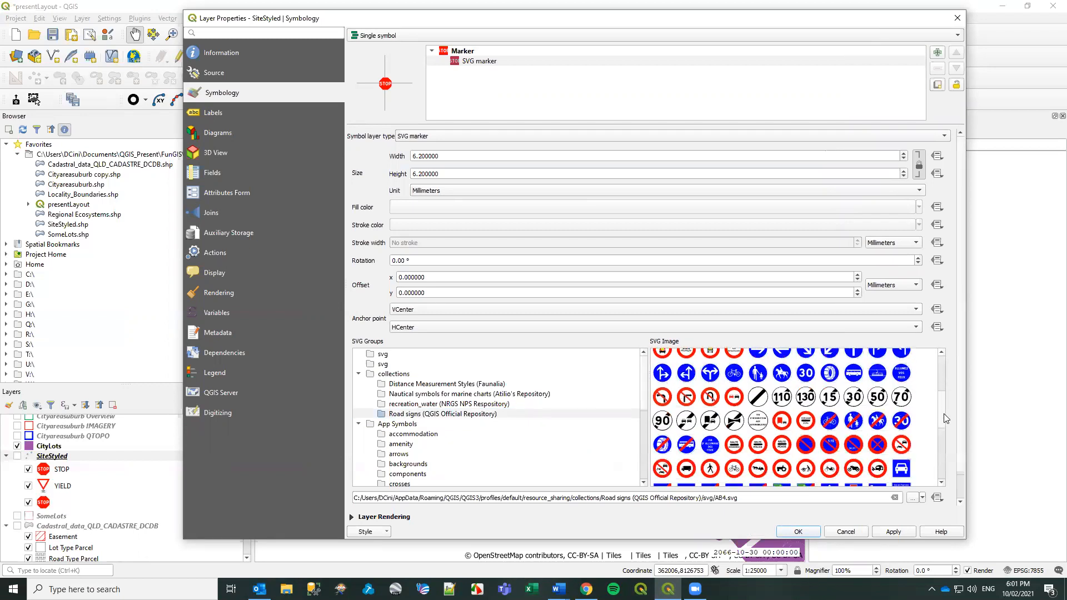
pyautogui.scroll(2, 940, 414)
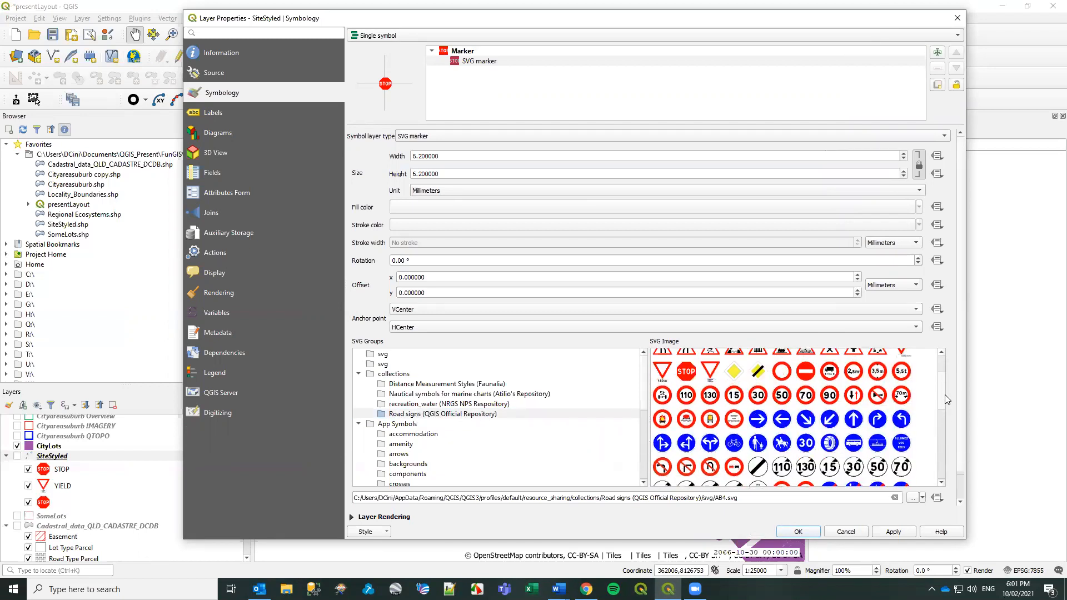
pyautogui.click(711, 397)
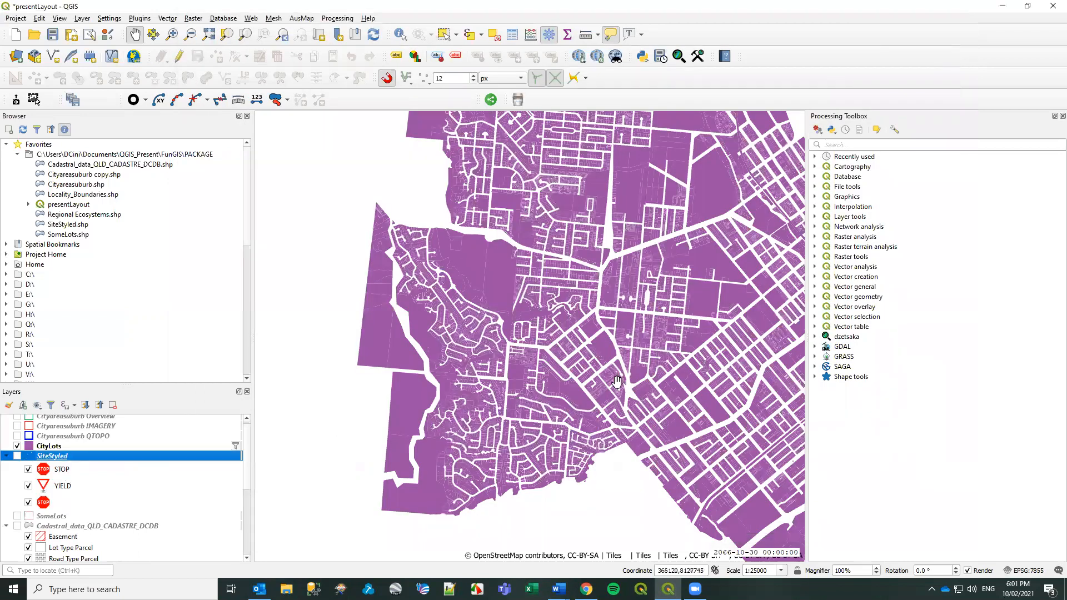
# Select the single CityLots parcel at the northwest corner of the block just east of the cul-de-sac.
pyautogui.scroll(-2, 476, 353)
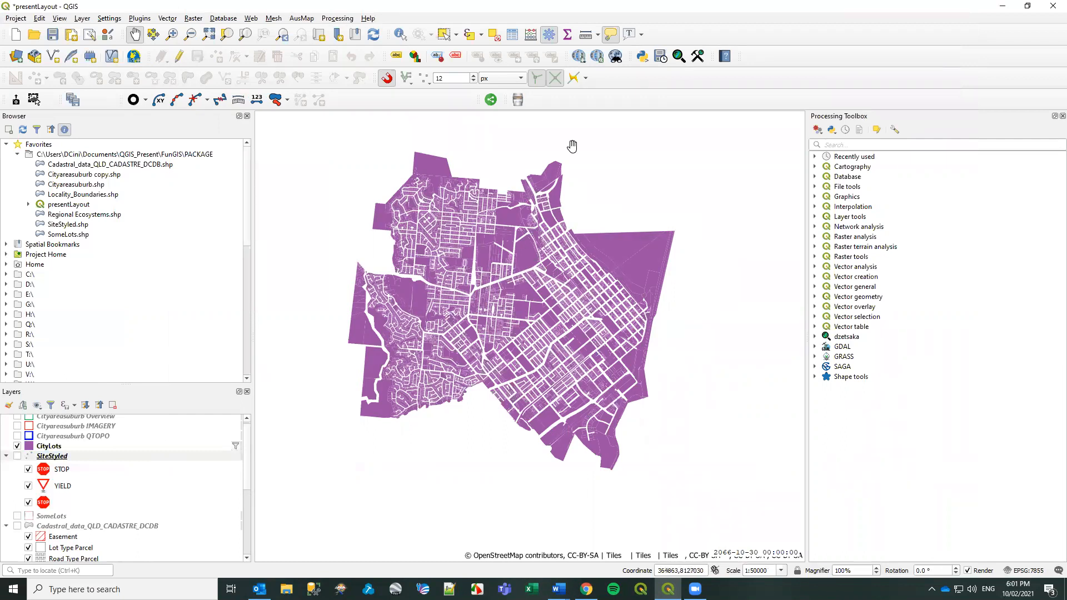
pyautogui.click(444, 36)
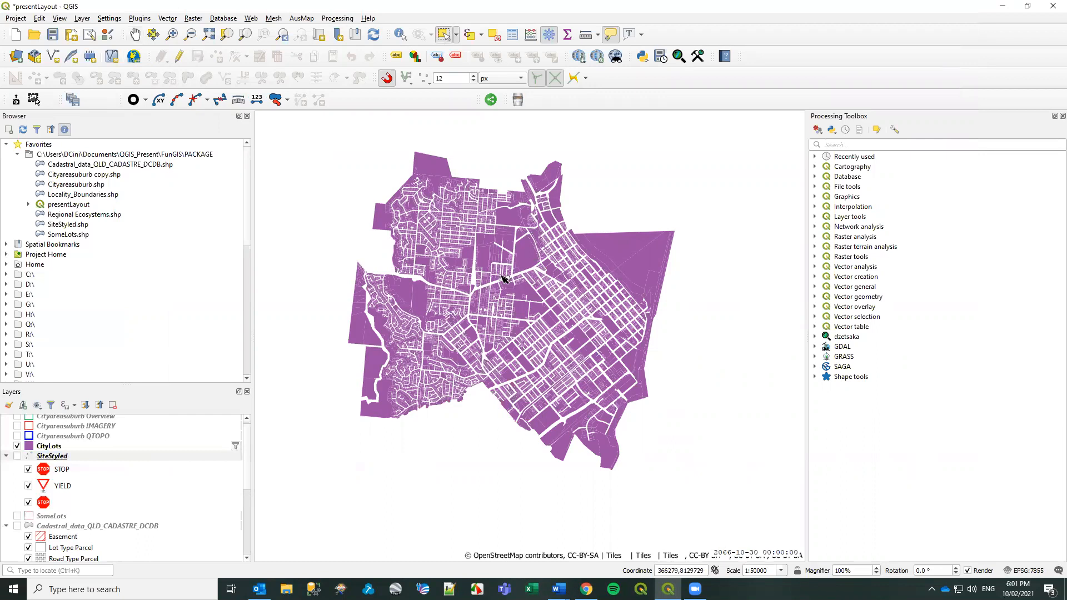
pyautogui.scroll(1, 509, 300)
pyautogui.scroll(3, 527, 376)
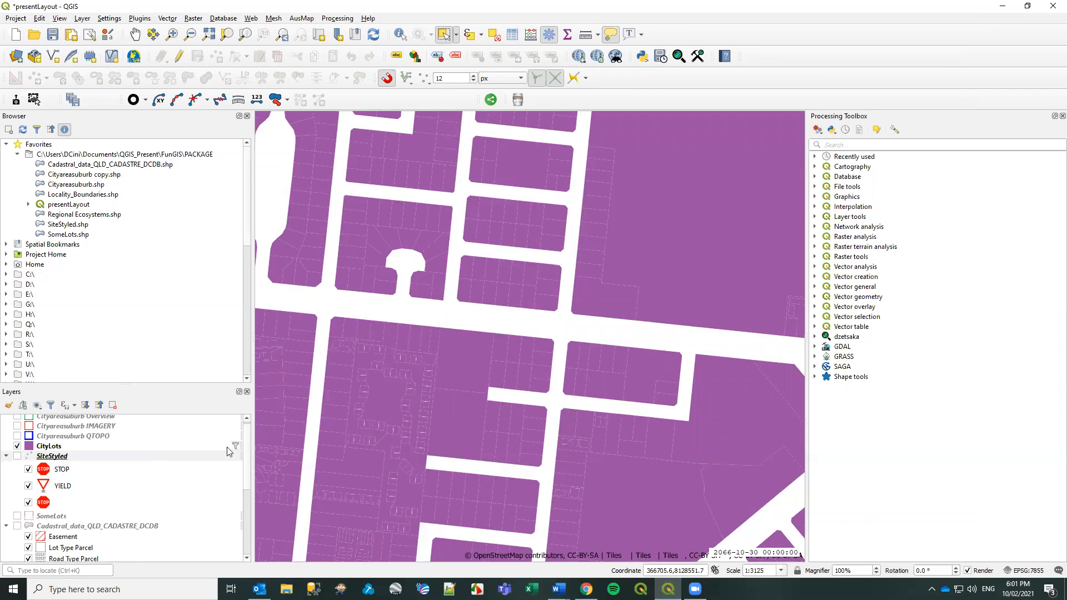
pyautogui.click(46, 448)
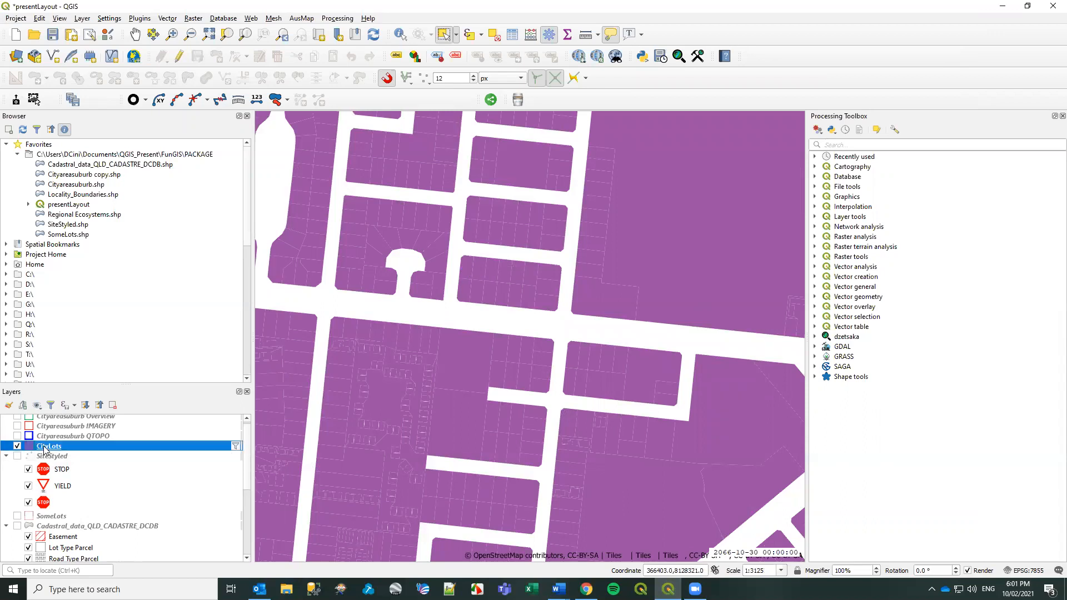
pyautogui.click(470, 270)
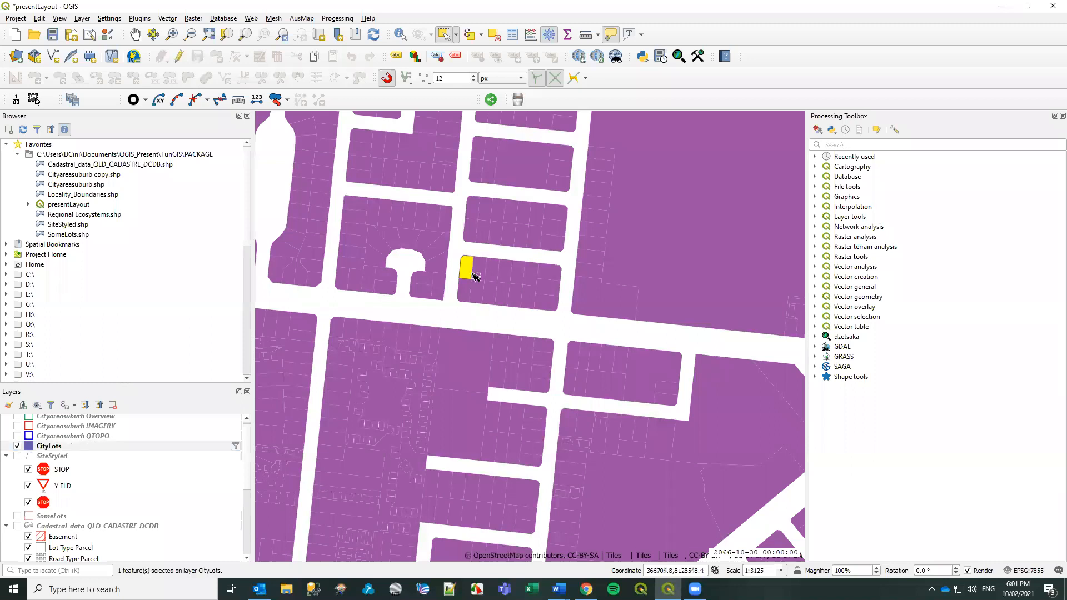
# Add all the remaining CityLots parcels of the block just east of the cul-de-sac to the selection, going around the block.
pyautogui.keyDown('shift'); pyautogui.click(480, 270); pyautogui.keyUp('shift')
pyautogui.keyDown('shift'); pyautogui.click(493, 271); pyautogui.keyUp('shift')
pyautogui.keyDown('shift'); pyautogui.click(506, 272); pyautogui.keyUp('shift')
pyautogui.keyDown('shift'); pyautogui.click(518, 271); pyautogui.keyUp('shift')
pyautogui.keyDown('shift'); pyautogui.click(530, 271); pyautogui.keyUp('shift')
pyautogui.keyDown('shift'); pyautogui.click(548, 271); pyautogui.keyUp('shift')
pyautogui.keyDown('shift'); pyautogui.click(549, 289); pyautogui.keyUp('shift')
pyautogui.keyDown('shift'); pyautogui.click(548, 303); pyautogui.keyUp('shift')
pyautogui.keyDown('shift'); pyautogui.click(529, 299); pyautogui.keyUp('shift')
pyautogui.keyDown('shift'); pyautogui.click(515, 298); pyautogui.keyUp('shift')
pyautogui.keyDown('shift'); pyautogui.click(502, 297); pyautogui.keyUp('shift')
pyautogui.keyDown('shift'); pyautogui.click(490, 297); pyautogui.keyUp('shift')
pyautogui.keyDown('shift'); pyautogui.click(478, 294); pyautogui.keyUp('shift')
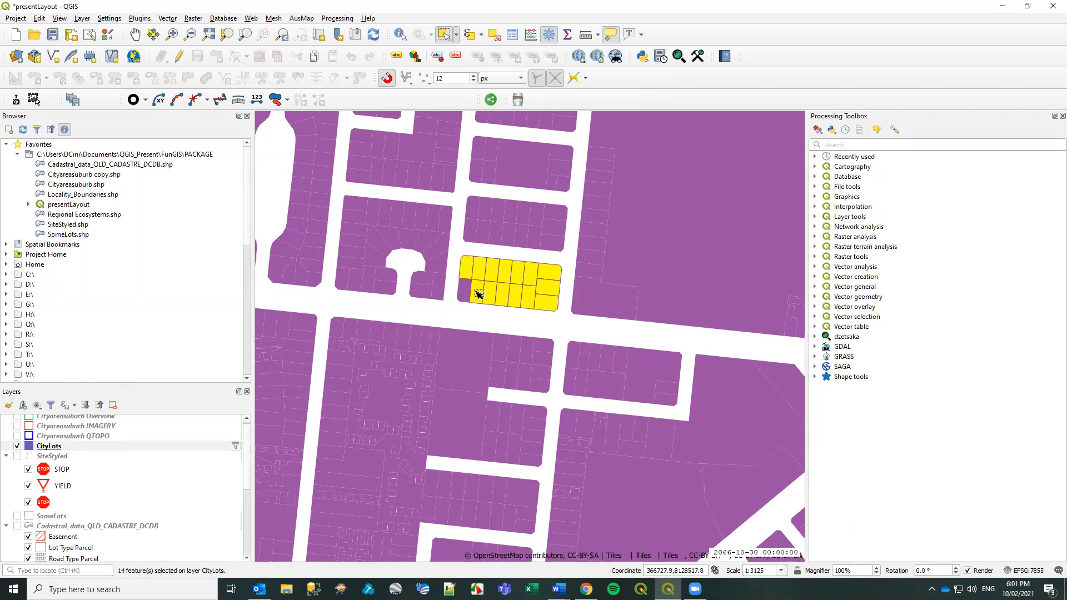
pyautogui.keyDown('shift'); pyautogui.click(463, 292); pyautogui.keyUp('shift')
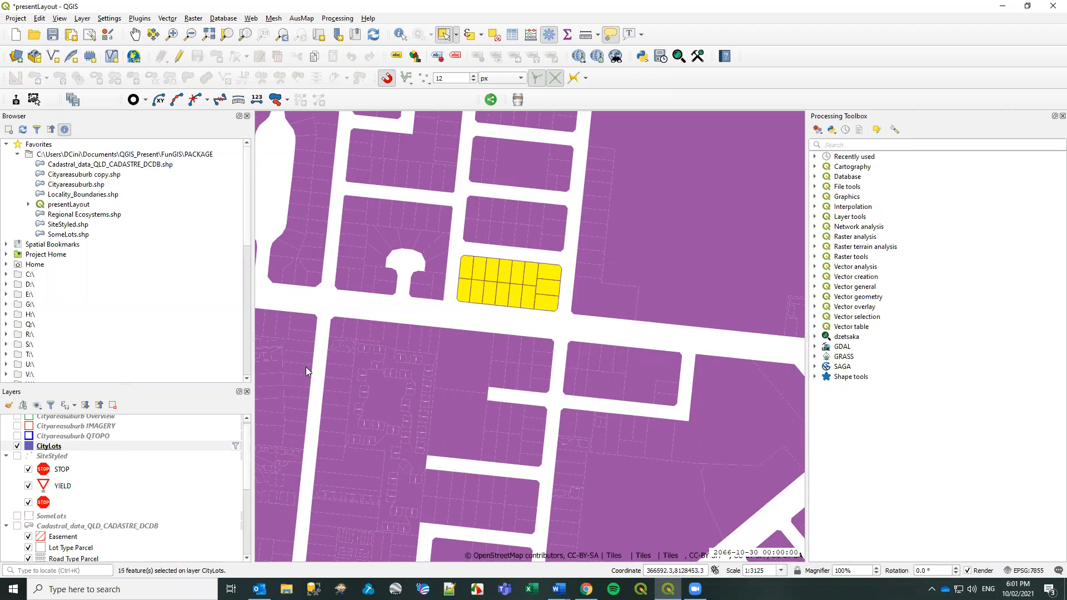
# Set up an export of the selected CityLots features to TEST111.shp in the FunGIS folder, using CRS EPSG:7855 - GDA2020 / MGA zone 55.
pyautogui.rightClick(49, 450)
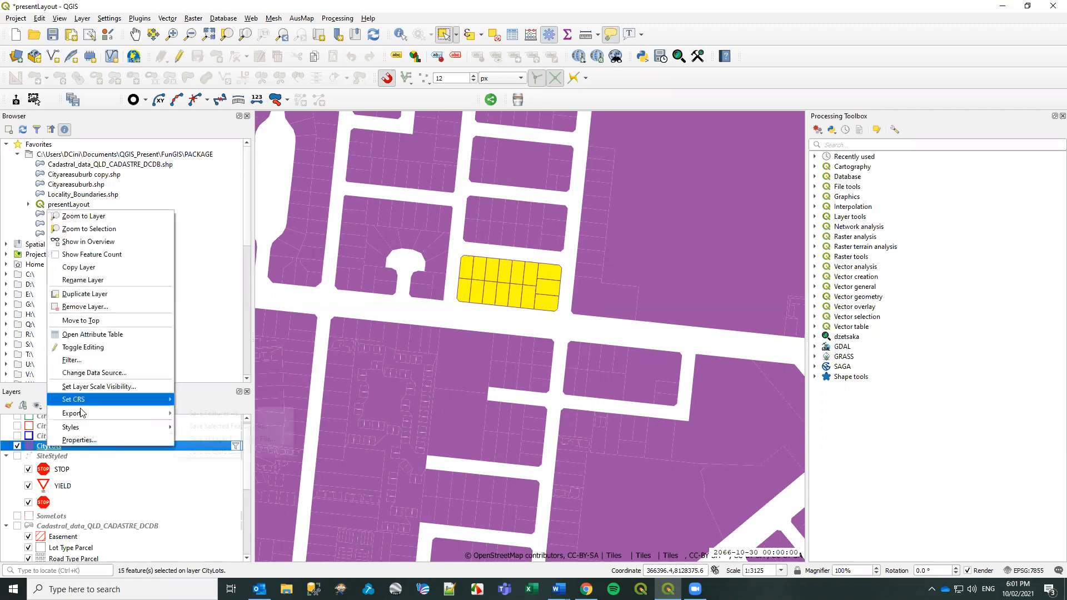
pyautogui.moveTo(83, 415)
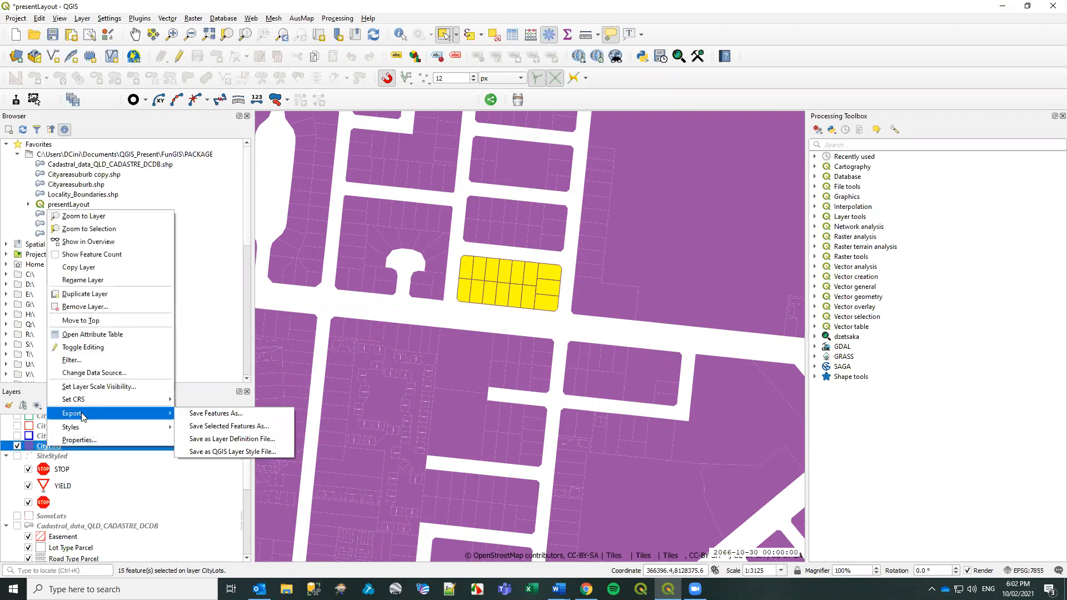
pyautogui.click(210, 427)
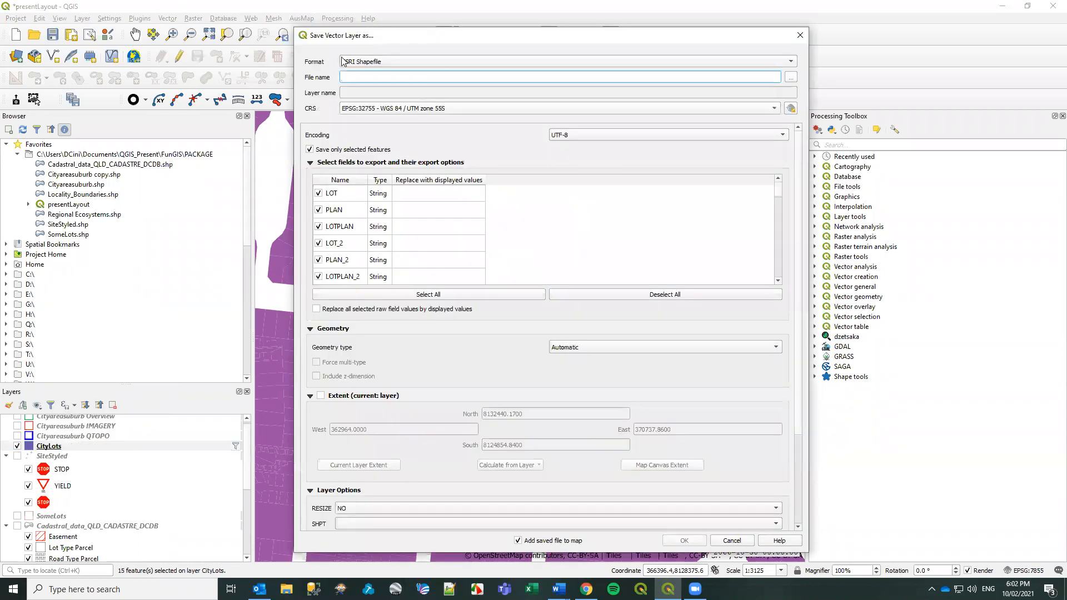
pyautogui.click(429, 113)
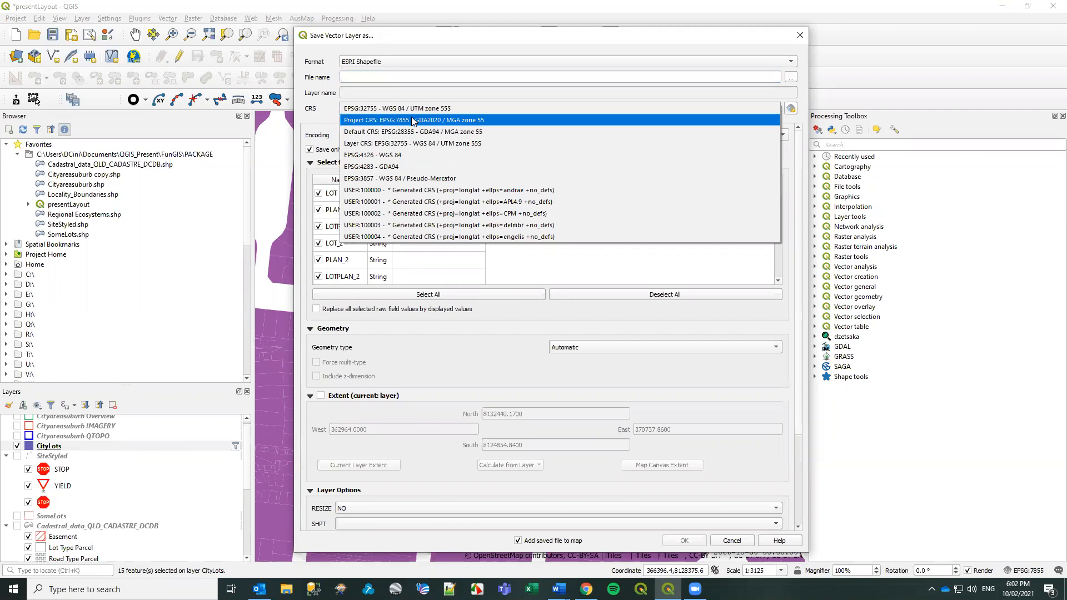
pyautogui.click(413, 120)
pyautogui.click(790, 77)
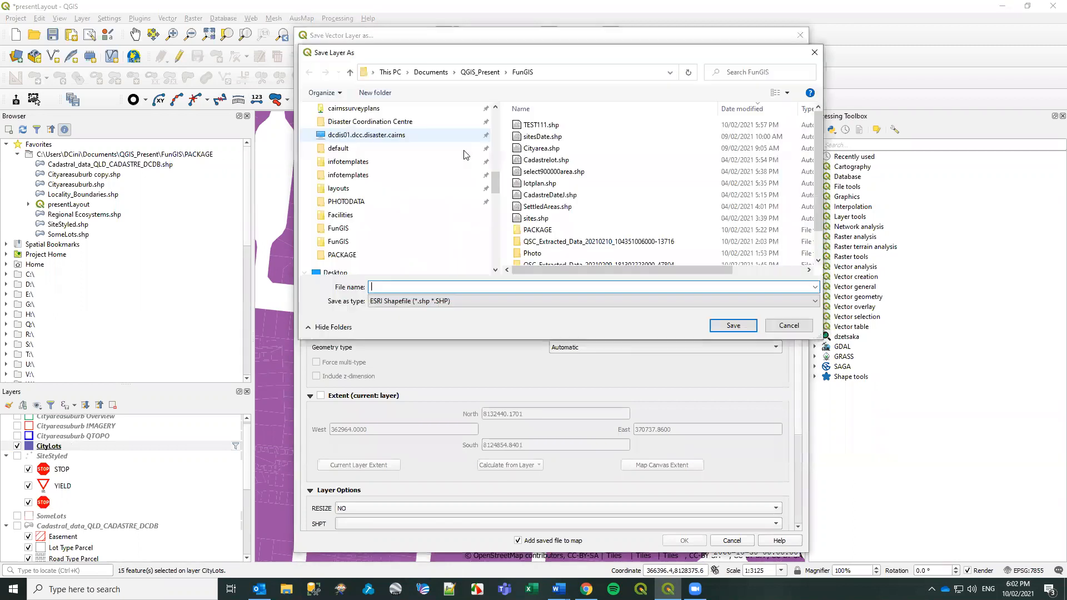
pyautogui.click(541, 125)
pyautogui.click(738, 329)
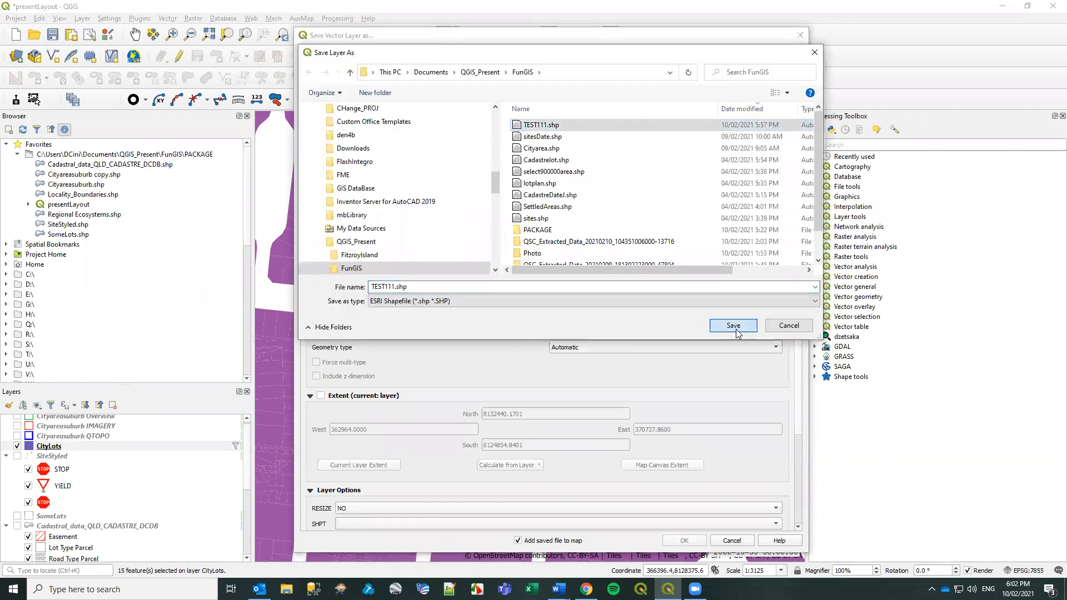
# Change the export format to Mapinfo TAB, review the field and geometry options, and export the selected parcels.
pyautogui.click(412, 61)
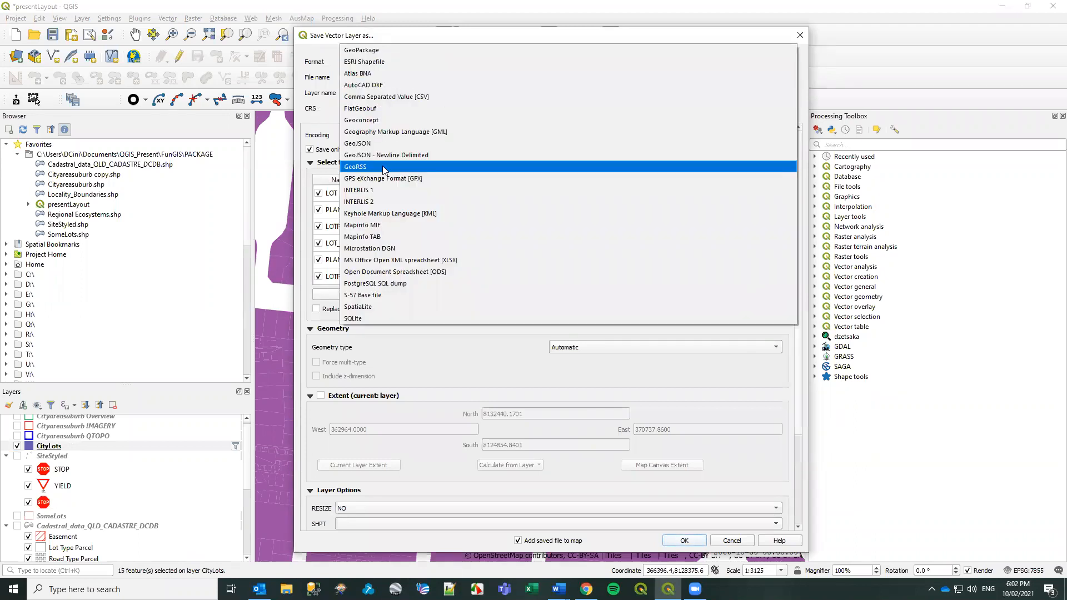
pyautogui.click(384, 236)
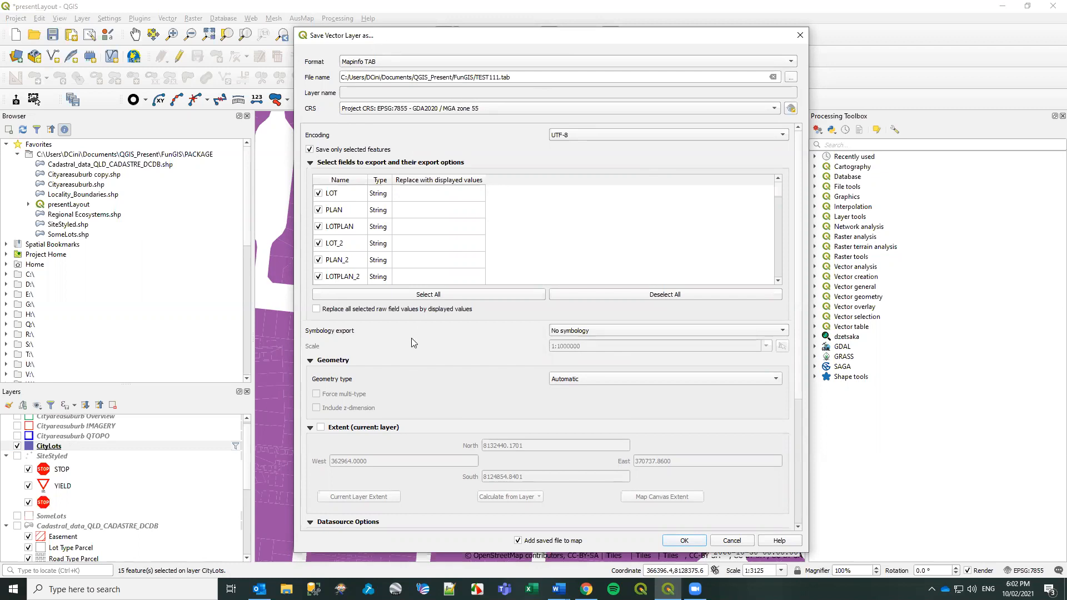
pyautogui.scroll(-3, 591, 272)
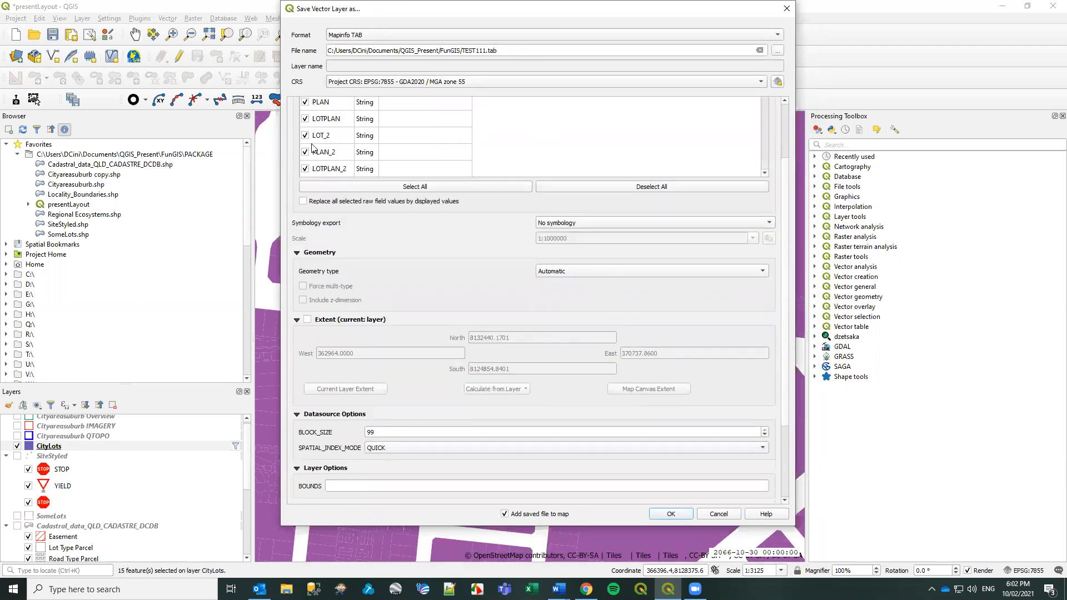
pyautogui.scroll(3, 315, 173)
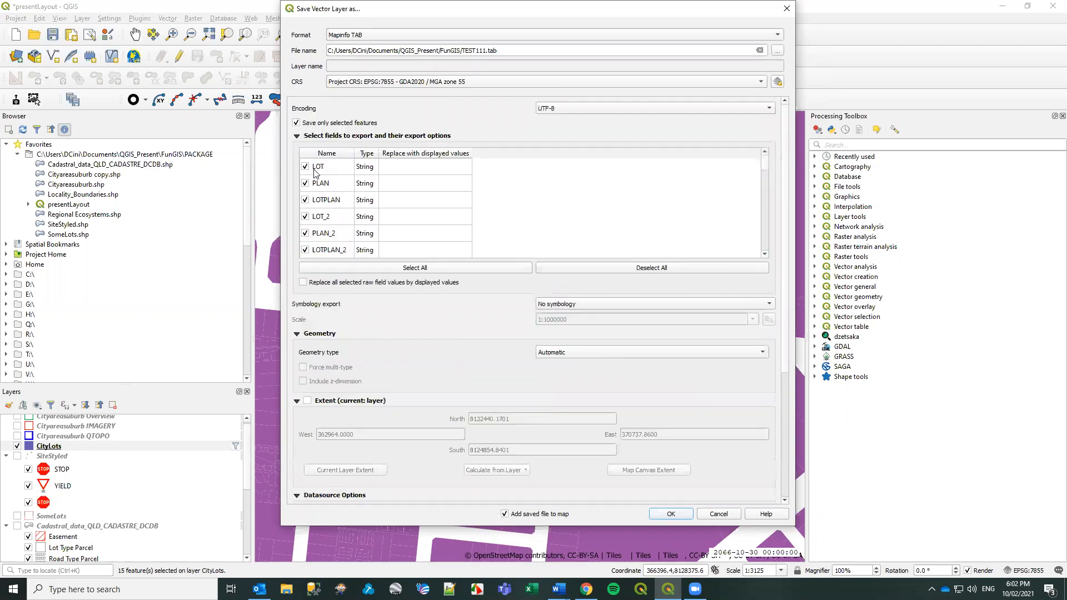
pyautogui.scroll(-7, 785, 178)
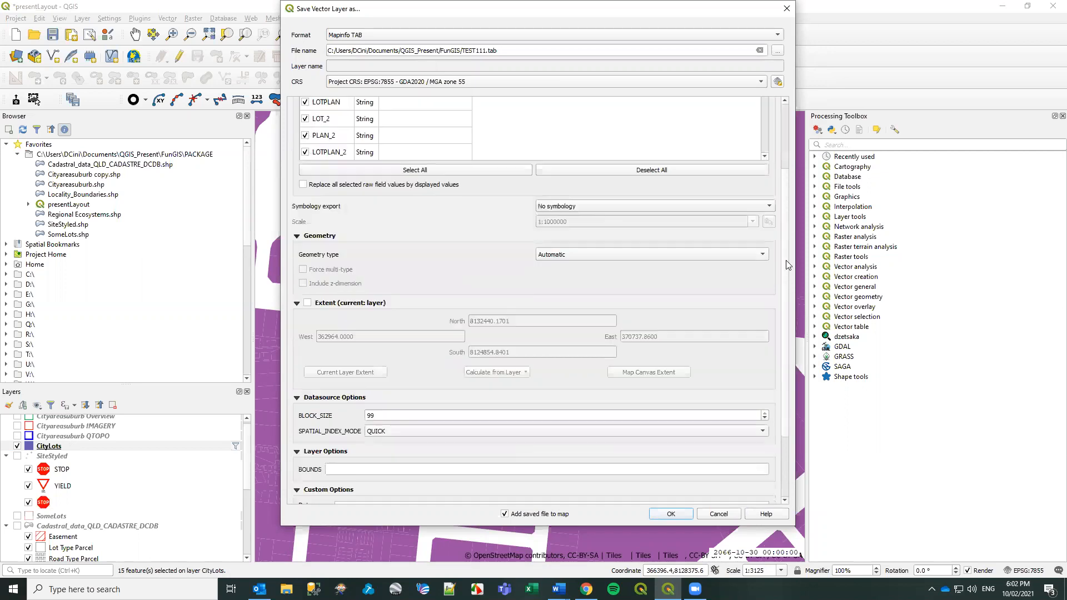
pyautogui.click(671, 514)
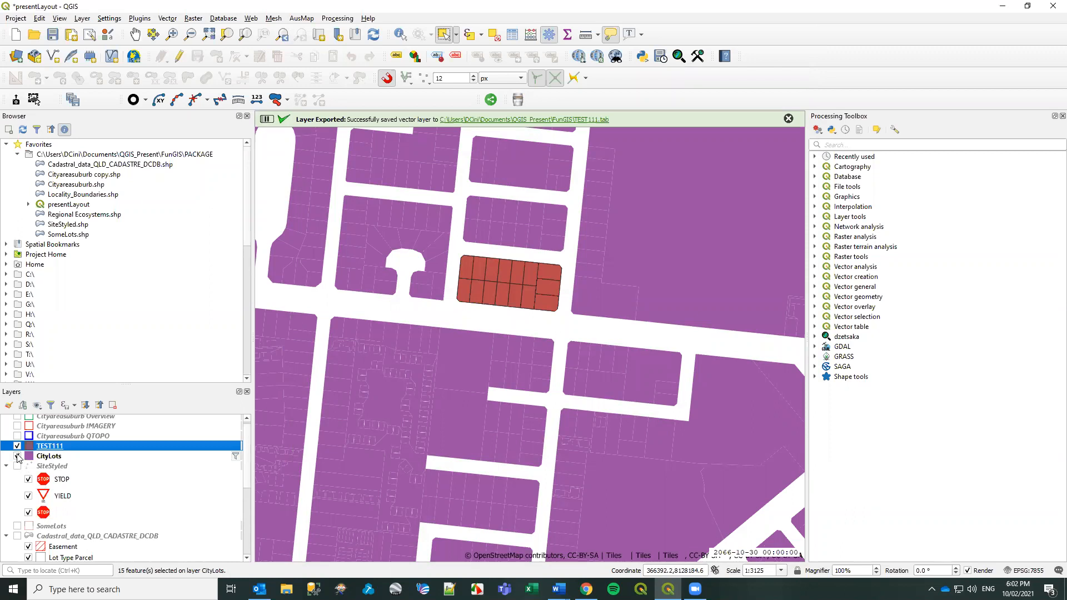
# Hide the CityLots layer so only the exported TEST111 parcels are drawn.
pyautogui.click(17, 456)
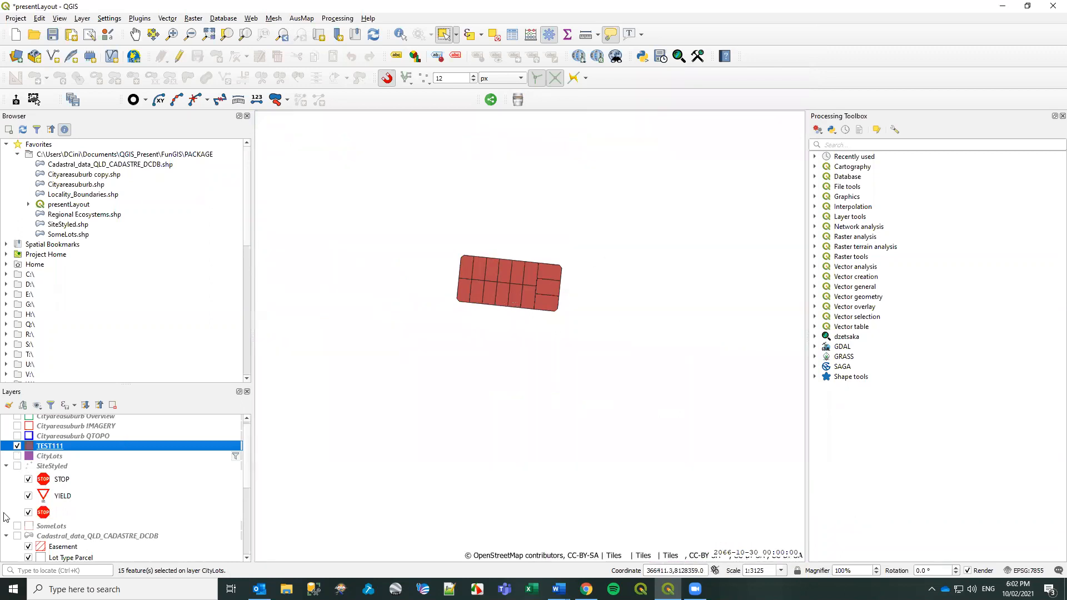
pyautogui.scroll(2, 513, 284)
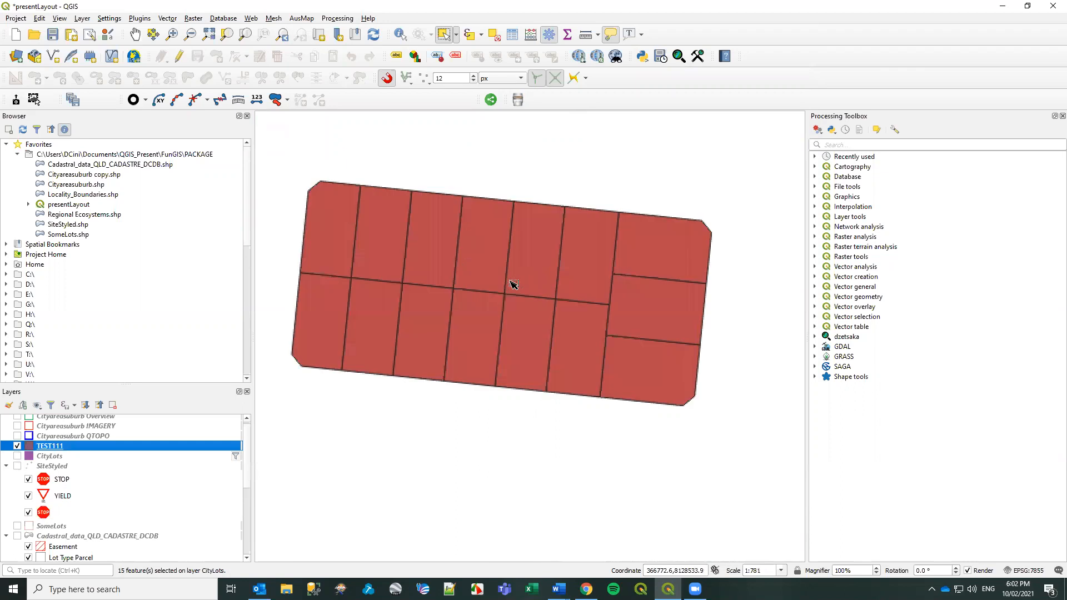
pyautogui.scroll(-1, 512, 288)
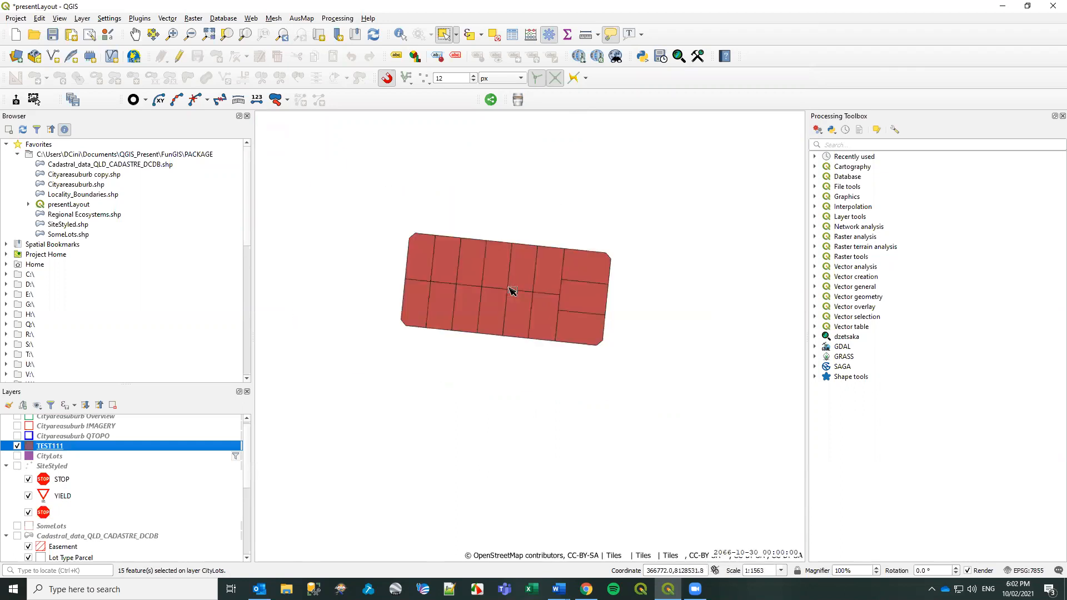
# Open the TEST111 layer's symbology and examine its simple fill settings and symbol layer types.
pyautogui.doubleClick(31, 450)
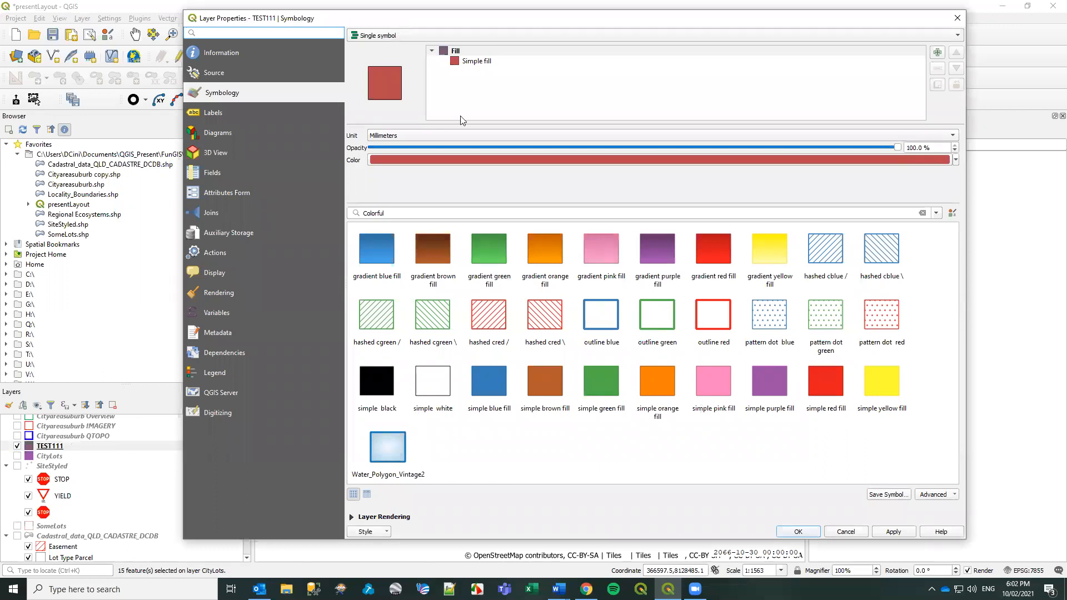
pyautogui.click(445, 136)
pyautogui.click(445, 136)
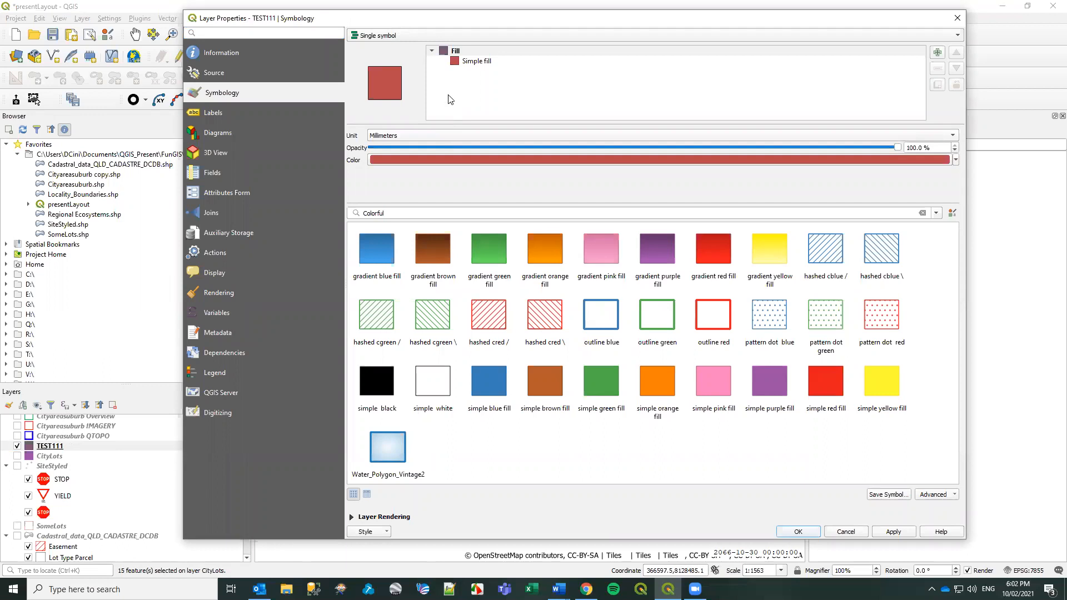
pyautogui.click(473, 61)
pyautogui.click(452, 137)
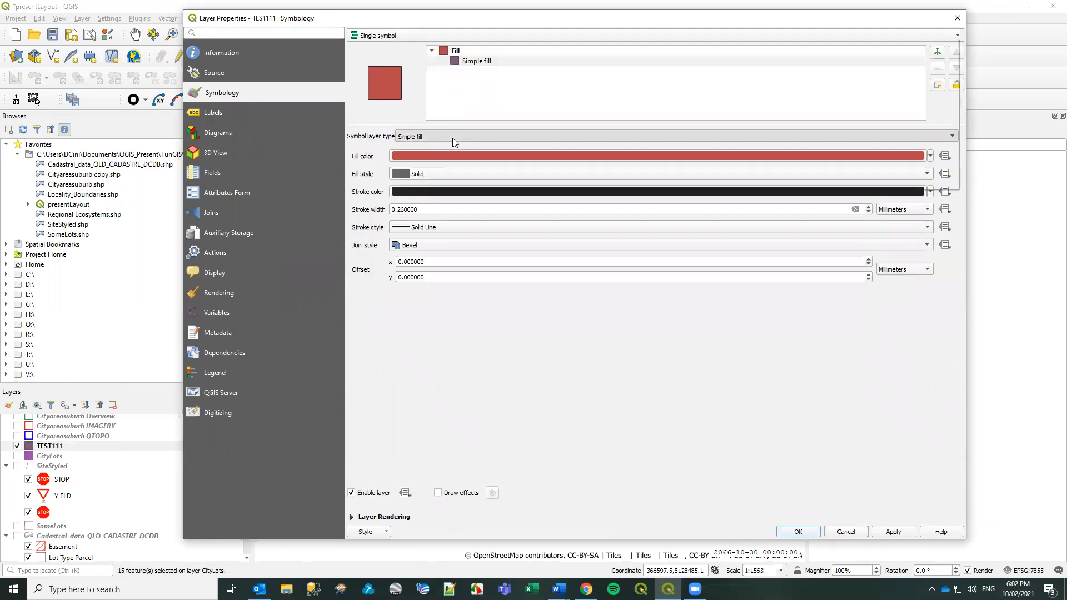
pyautogui.click(584, 377)
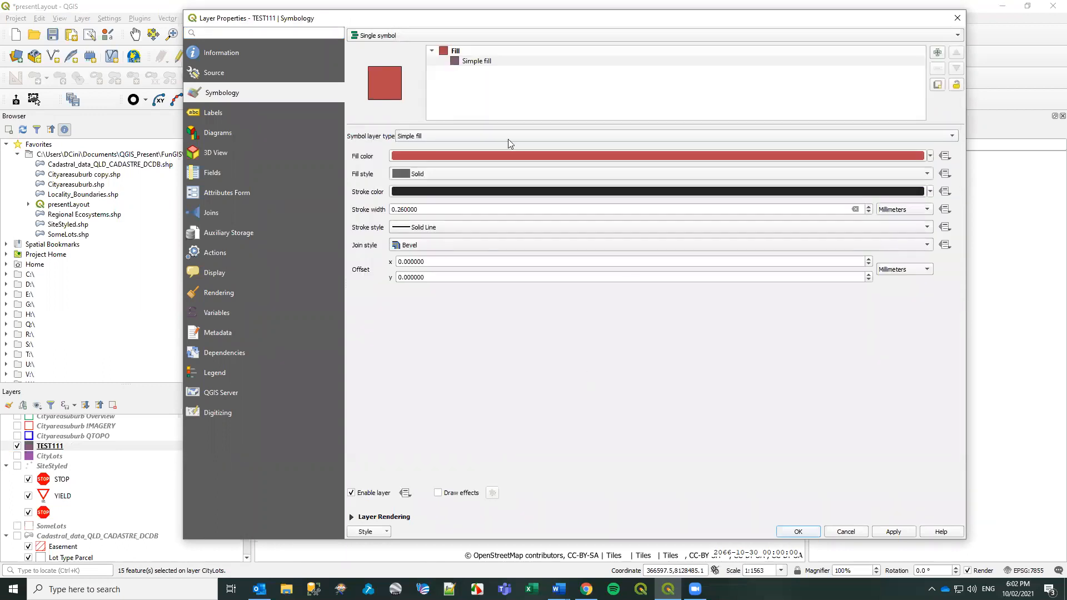
pyautogui.click(455, 51)
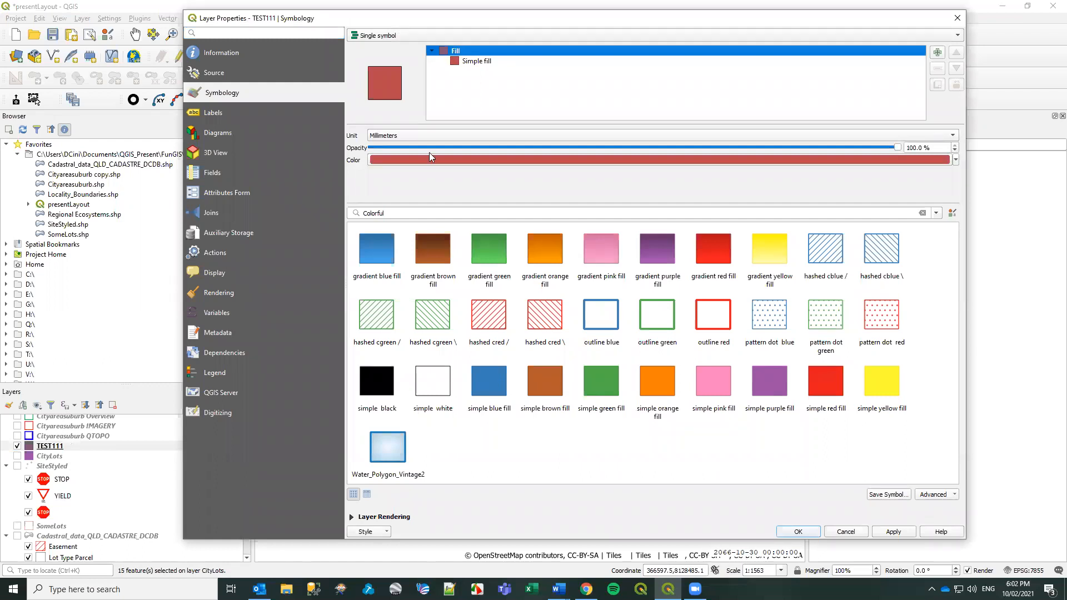
# Give TEST111 the dimensions_polygon (Faunalia) preset from the Distance Measurement Styles (Faunalia)/dimensions_polygon group, keeping the preset's colour.
pyautogui.click(936, 213)
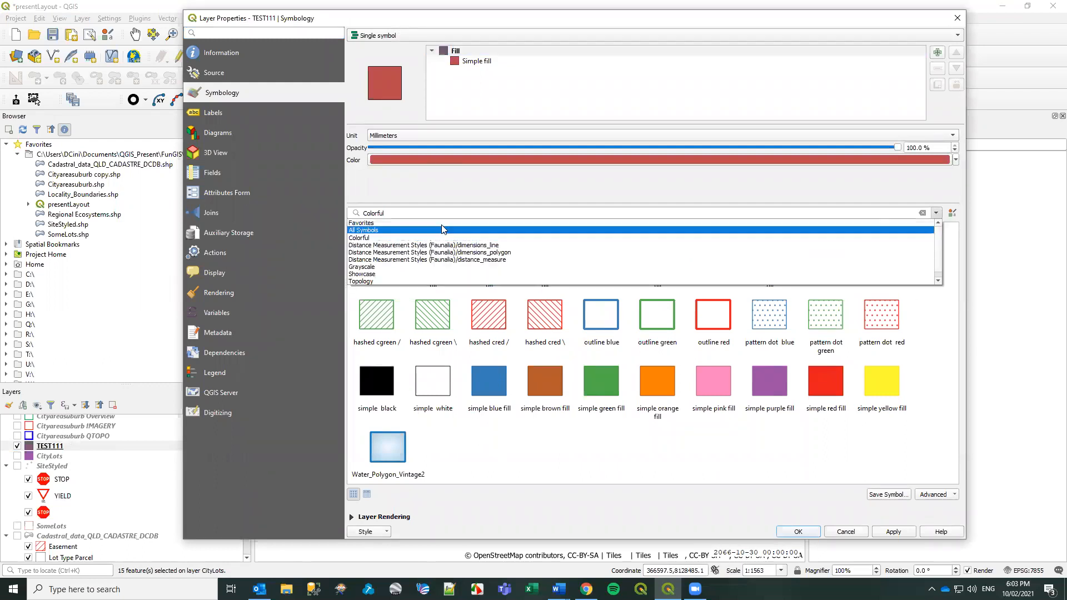
pyautogui.click(749, 195)
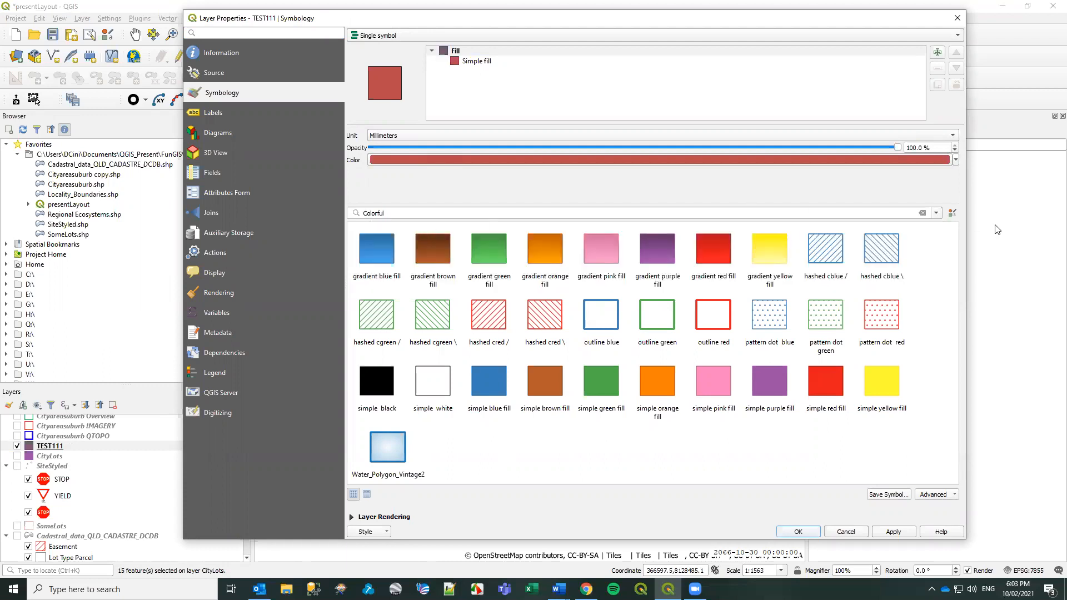
pyautogui.click(937, 213)
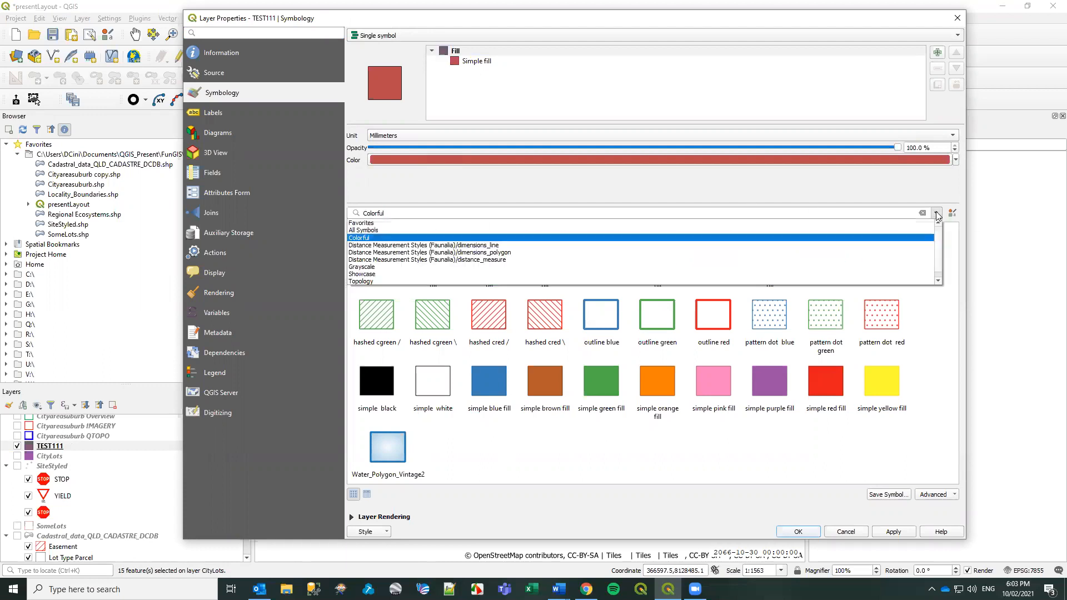
pyautogui.click(465, 254)
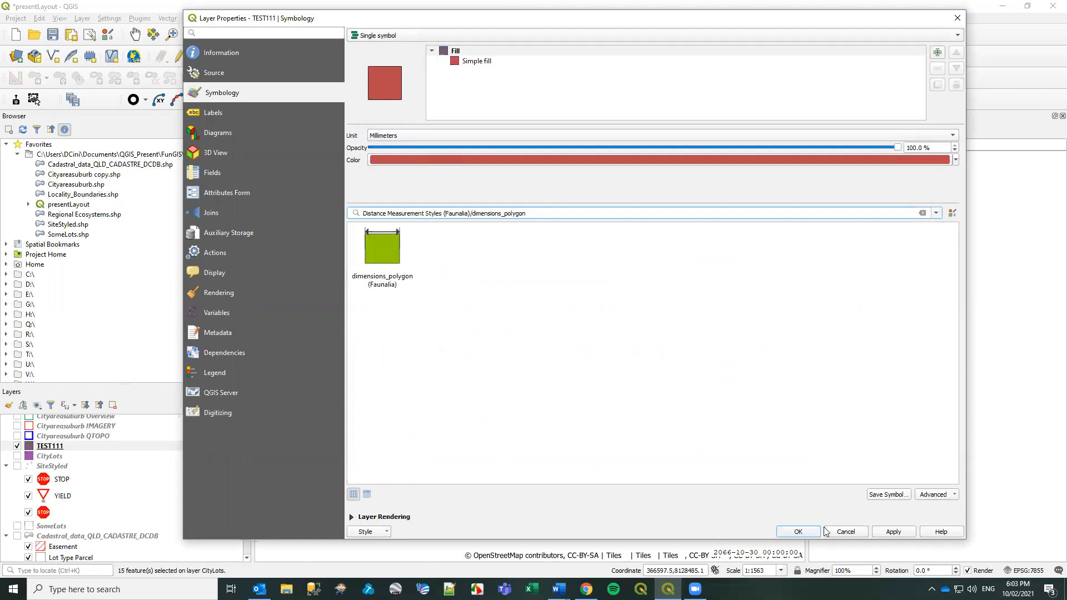
pyautogui.click(377, 253)
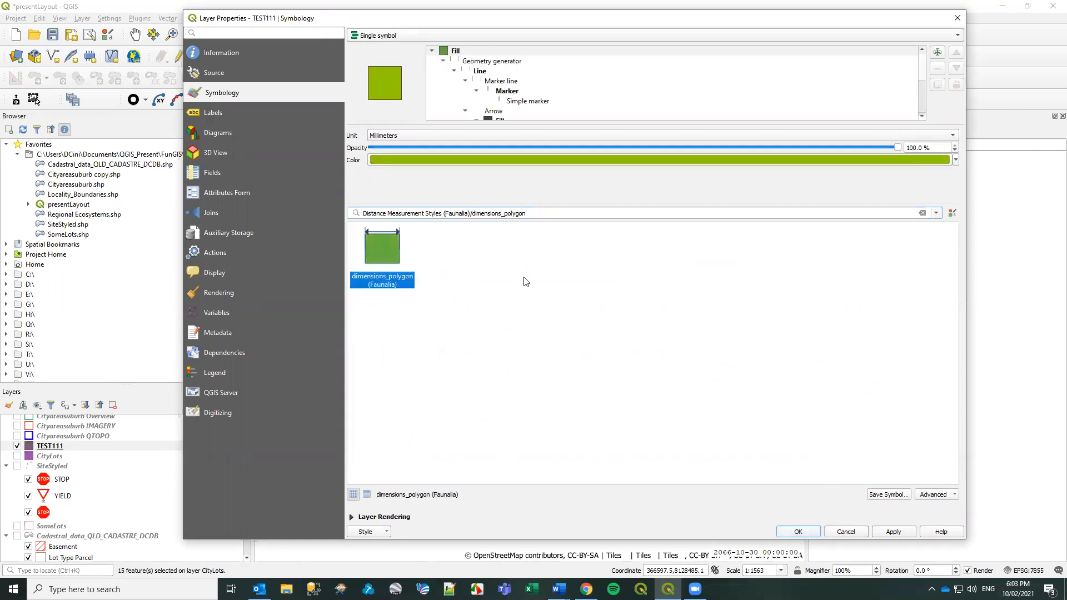
pyautogui.click(442, 158)
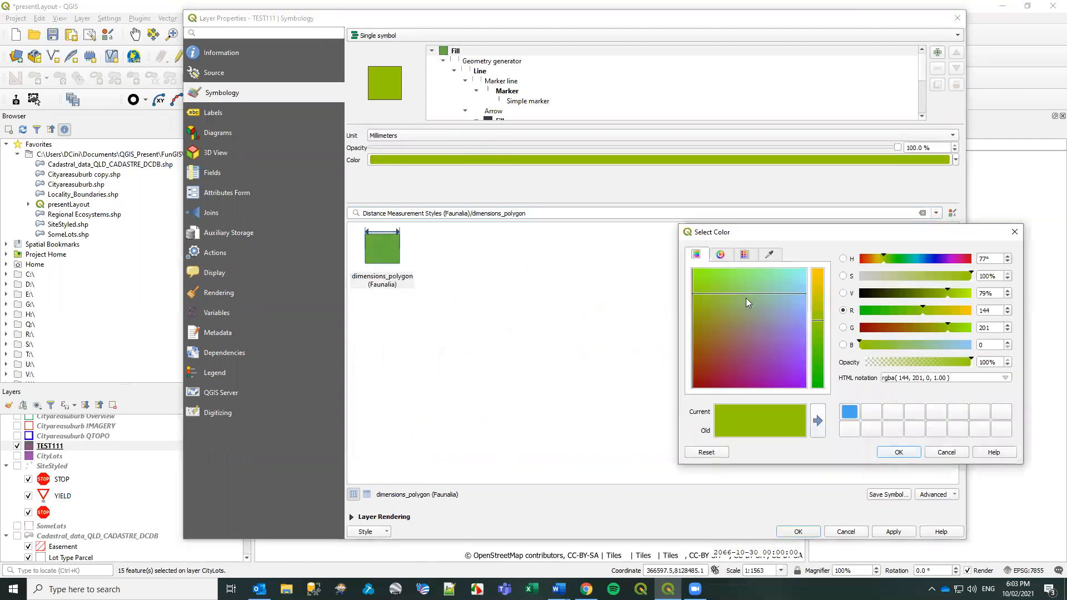
pyautogui.click(1016, 241)
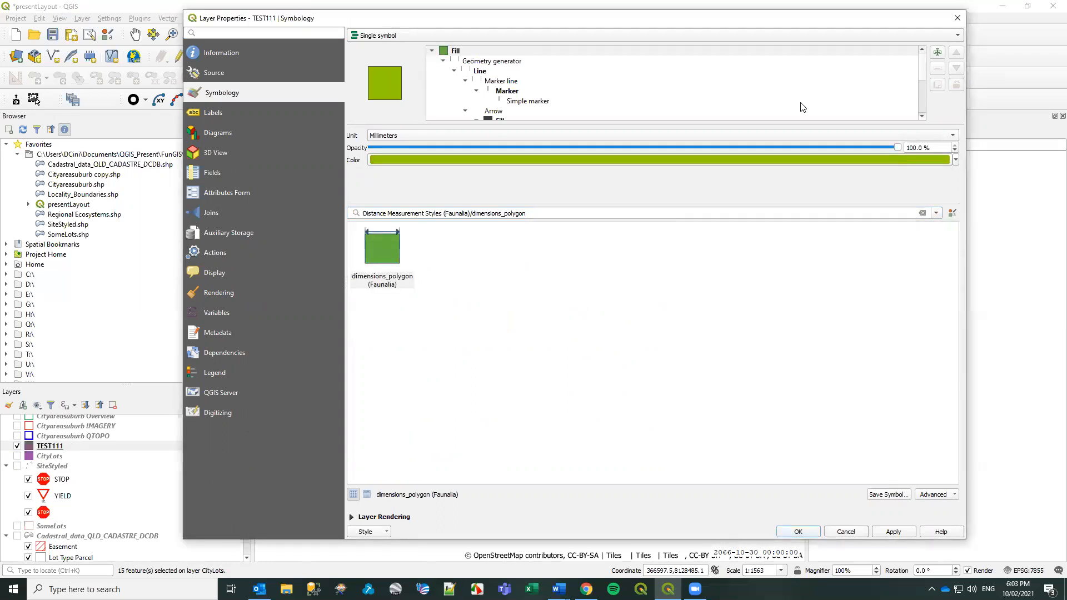
# Set the fill style of the dimension symbol's bottom simple fill to No Brush, apply it, and inspect the dimensioned parcels on the map.
pyautogui.scroll(-1, 922, 74)
pyautogui.moveTo(922, 75); pyautogui.dragTo(923, 113)
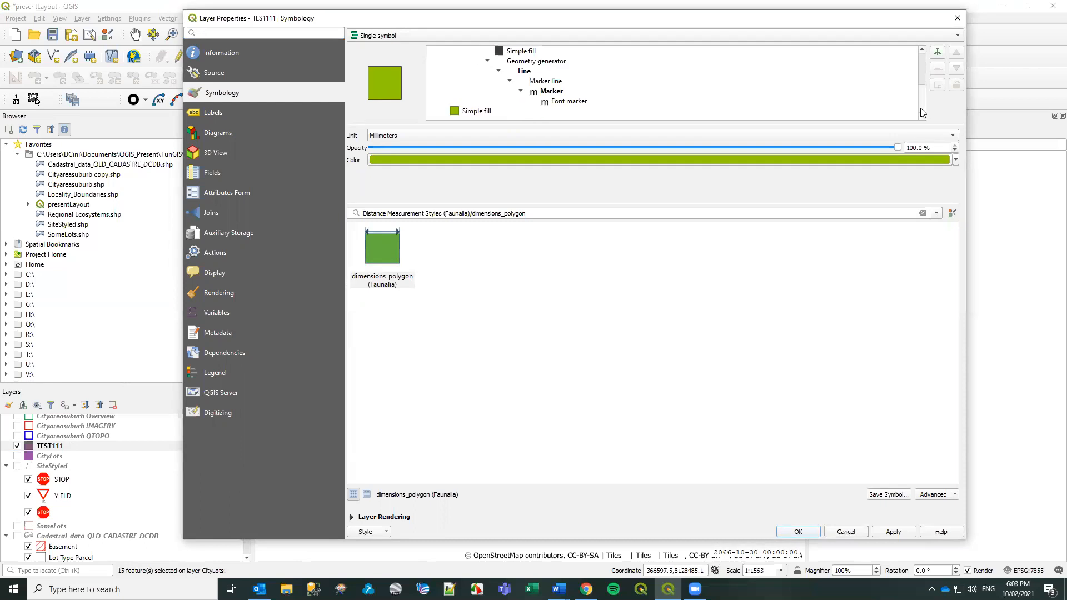
pyautogui.click(474, 113)
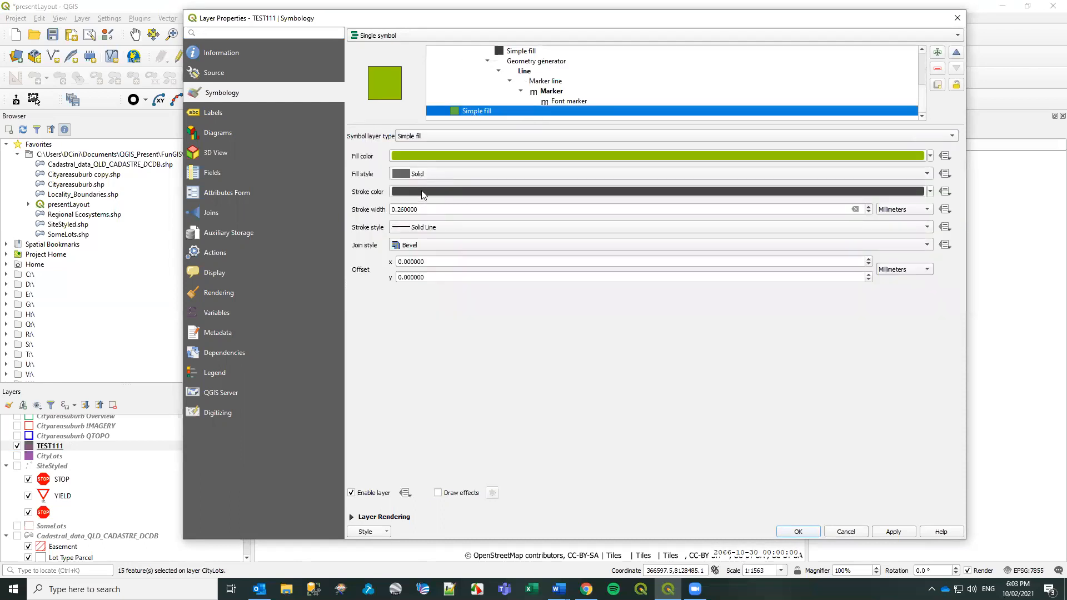
pyautogui.click(424, 174)
pyautogui.click(423, 173)
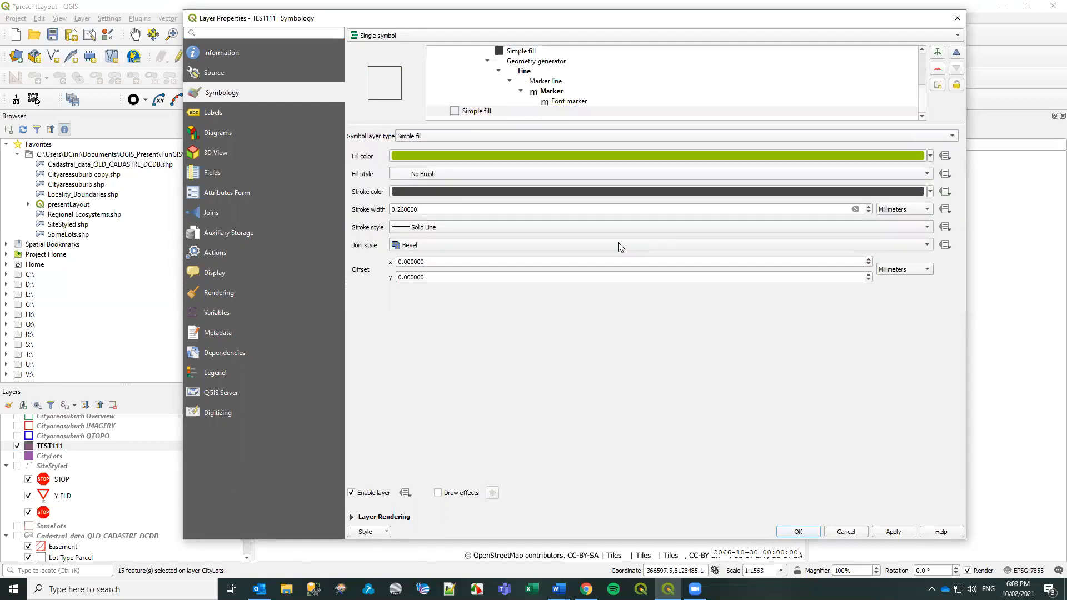
pyautogui.click(886, 535)
pyautogui.click(816, 535)
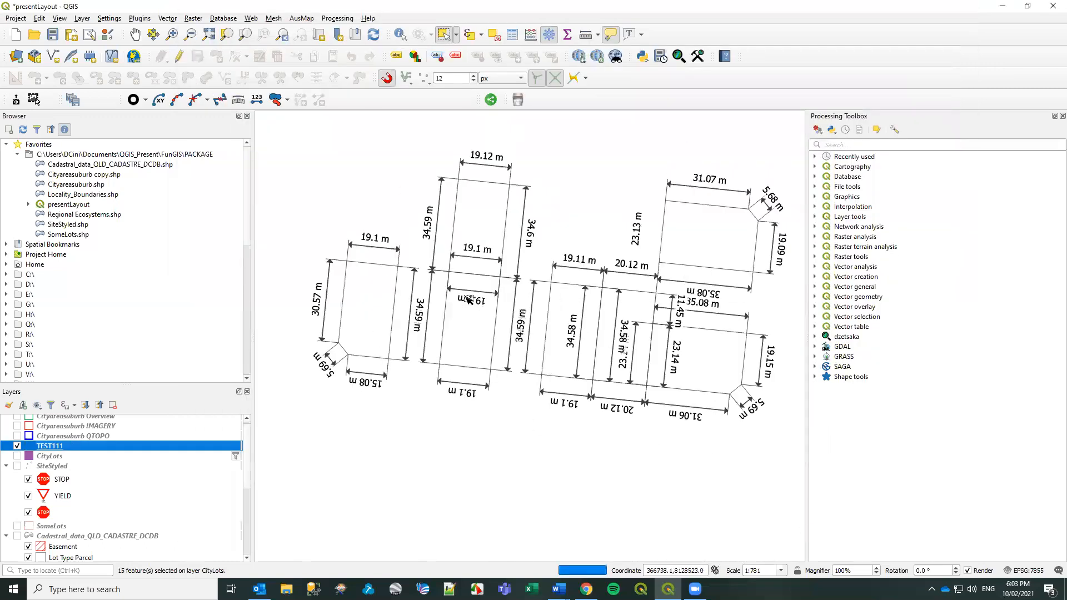
pyautogui.scroll(2, 467, 300)
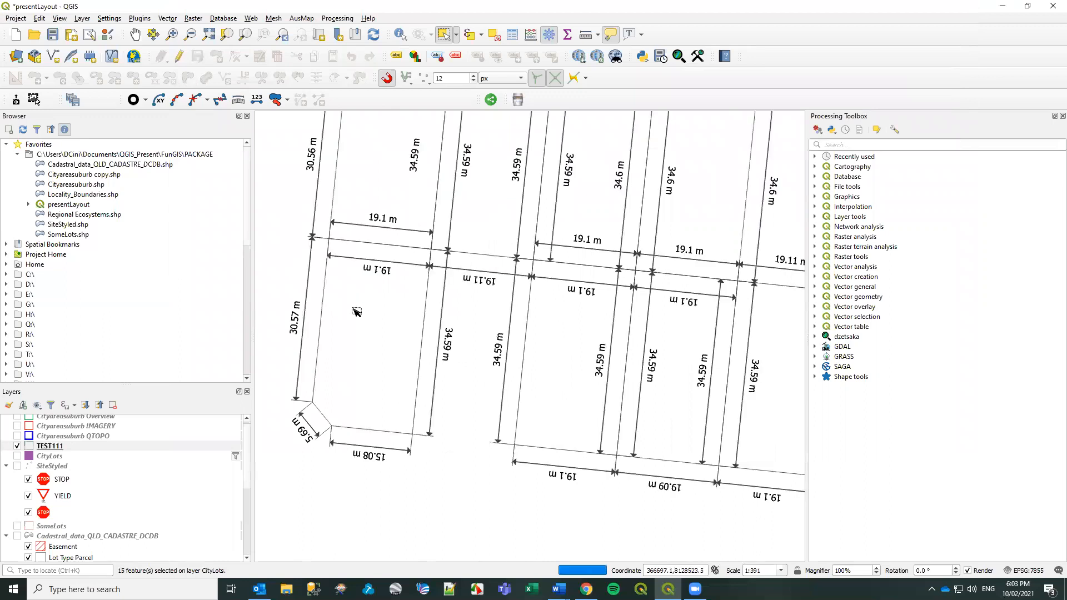
pyautogui.moveTo(356, 310); pyautogui.dragTo(438, 285)
pyautogui.scroll(1, 445, 329)
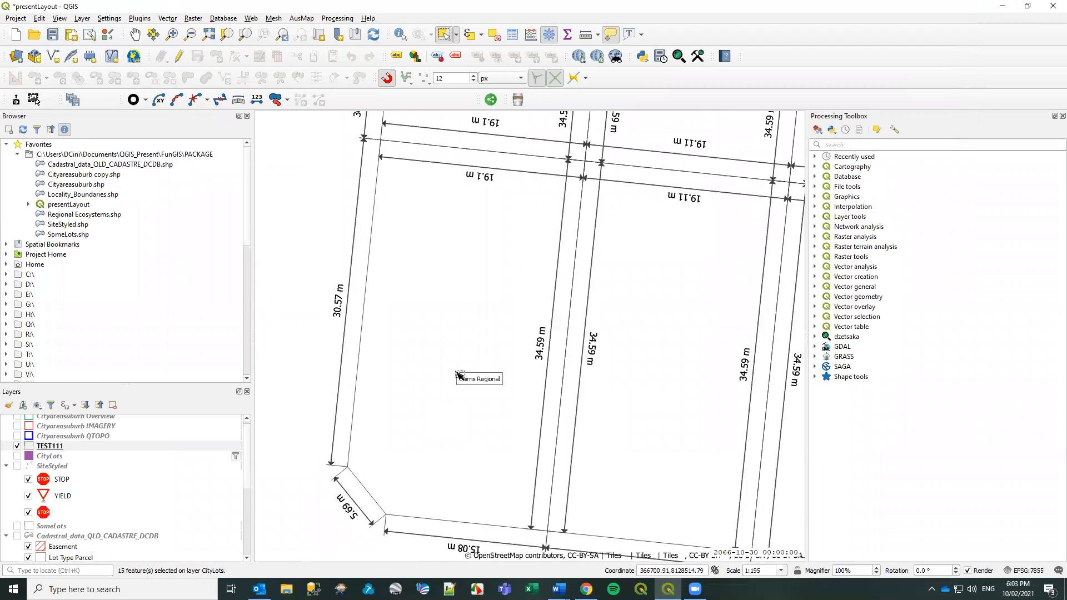
# Inspect the dimensioned parcels across the block and hide the TEST111 layer.
pyautogui.scroll(-1, 489, 346)
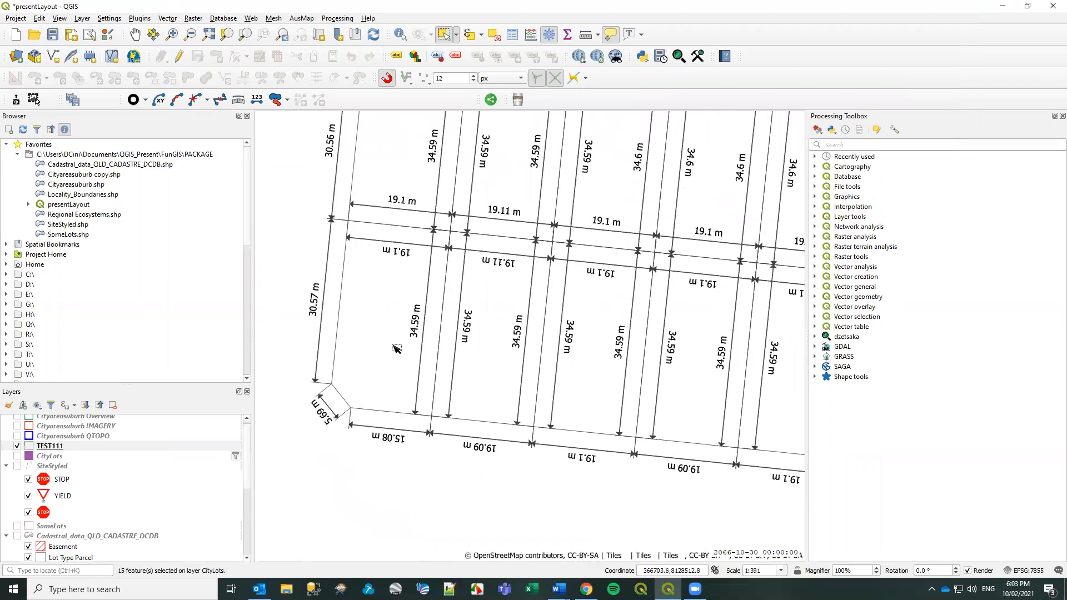
pyautogui.moveTo(396, 348)
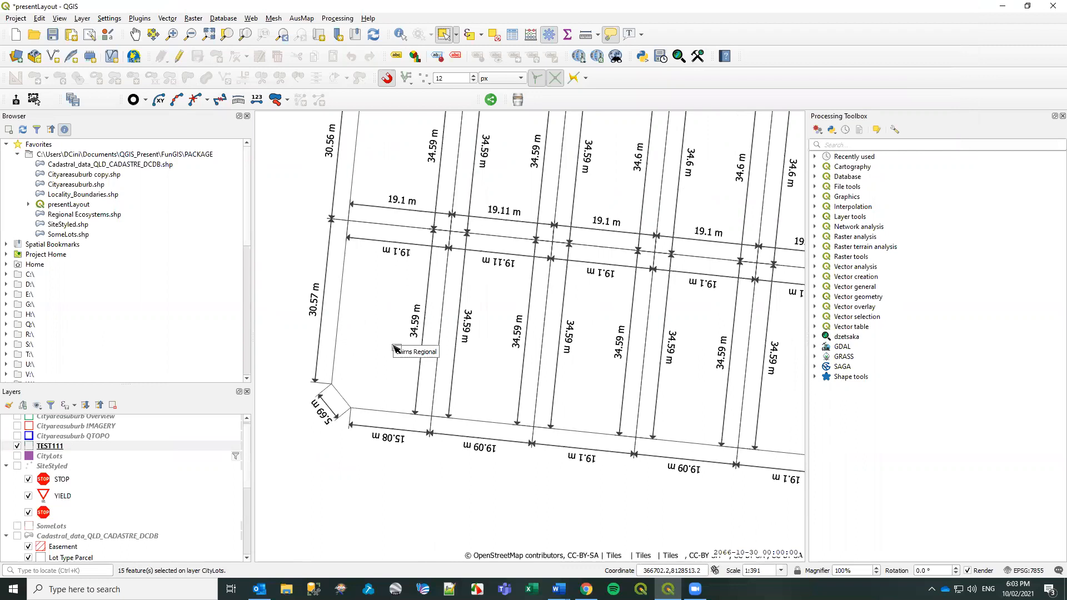
pyautogui.click(18, 446)
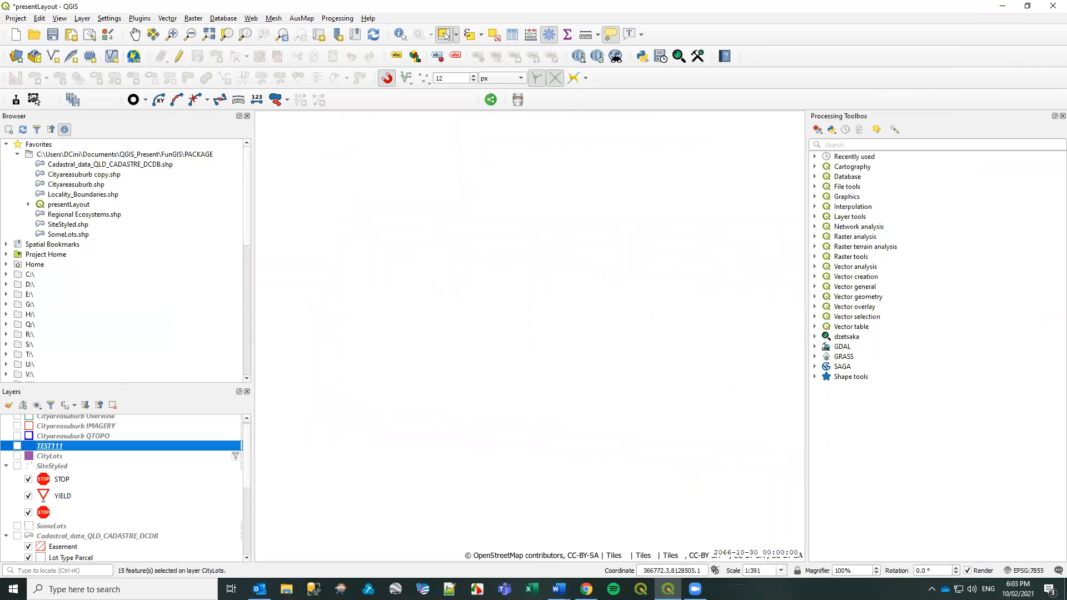
pyautogui.click(47, 437)
pyautogui.click(47, 448)
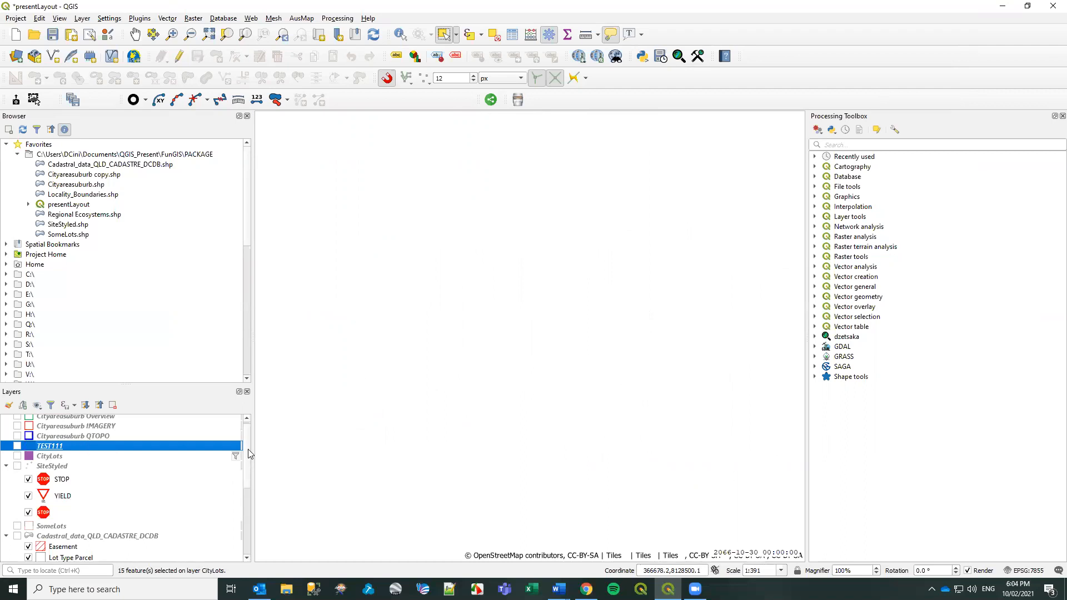
# Enlarge the Layers panel so more of the layer list fits, and examine the available map theme options.
pyautogui.moveTo(249, 455); pyautogui.dragTo(248, 449)
pyautogui.moveTo(213, 387); pyautogui.dragTo(228, 243)
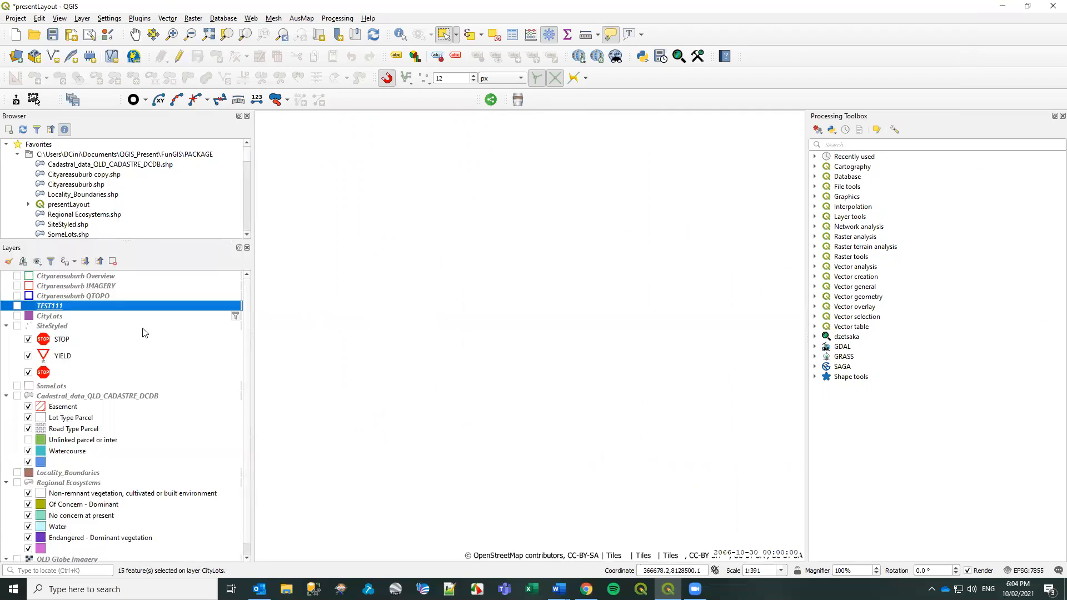
pyautogui.click(37, 262)
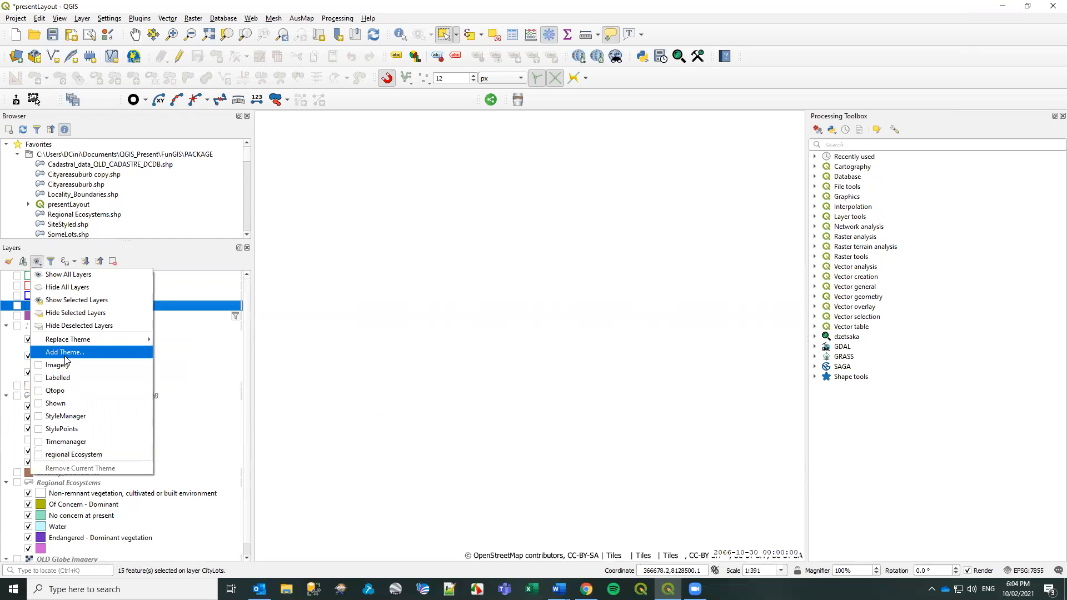
pyautogui.click(137, 256)
# Show the Cadastral_data_QLD_CADASTRE_DCDB and Locality_Boundaries layers across the whole region.
pyautogui.click(164, 398)
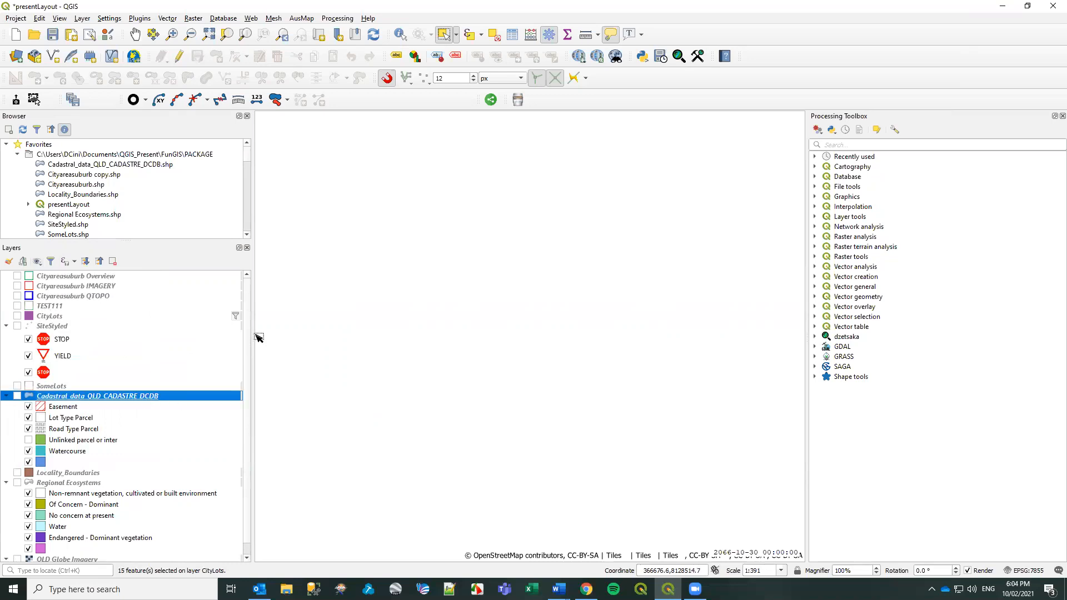
pyautogui.click(17, 396)
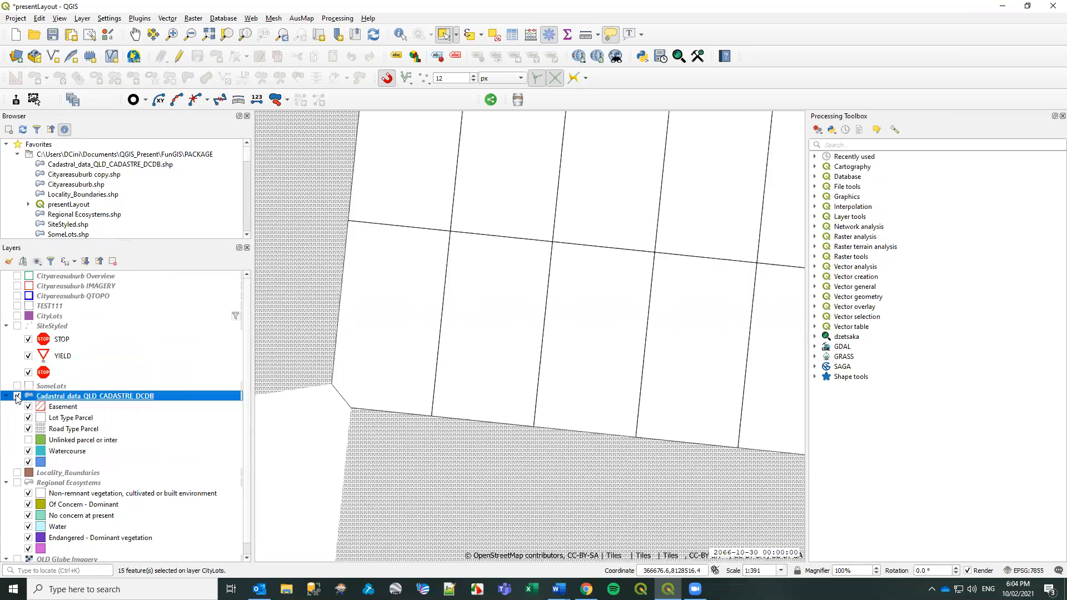
pyautogui.click(17, 473)
pyautogui.scroll(-2, 439, 364)
pyautogui.scroll(-7, 439, 364)
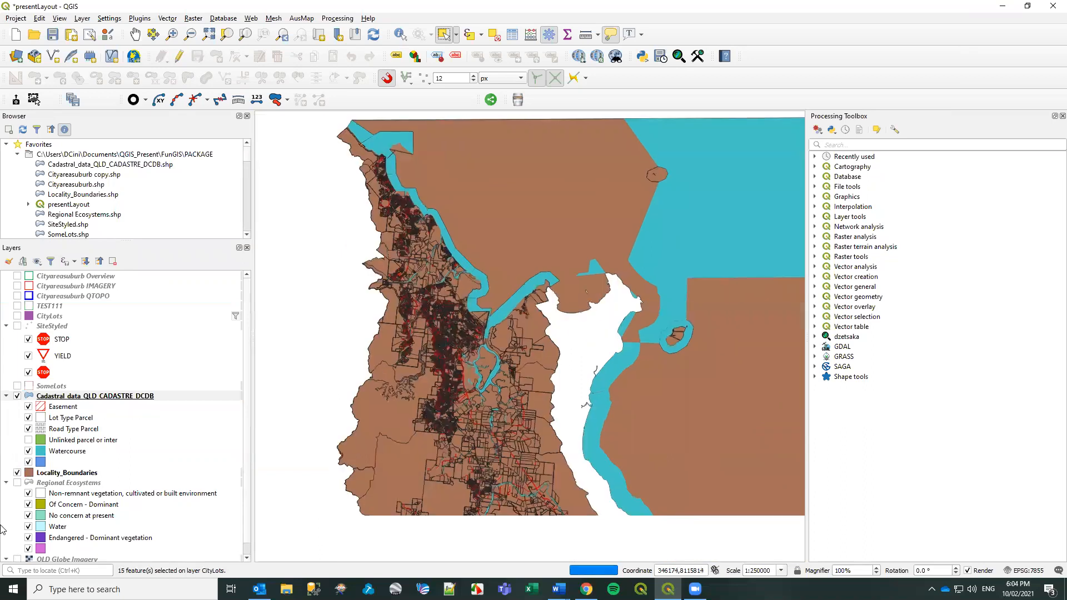
# Set the stroke color of the Locality_Boundaries layer's simple fill to red.
pyautogui.click(32, 473)
pyautogui.doubleClick(32, 473)
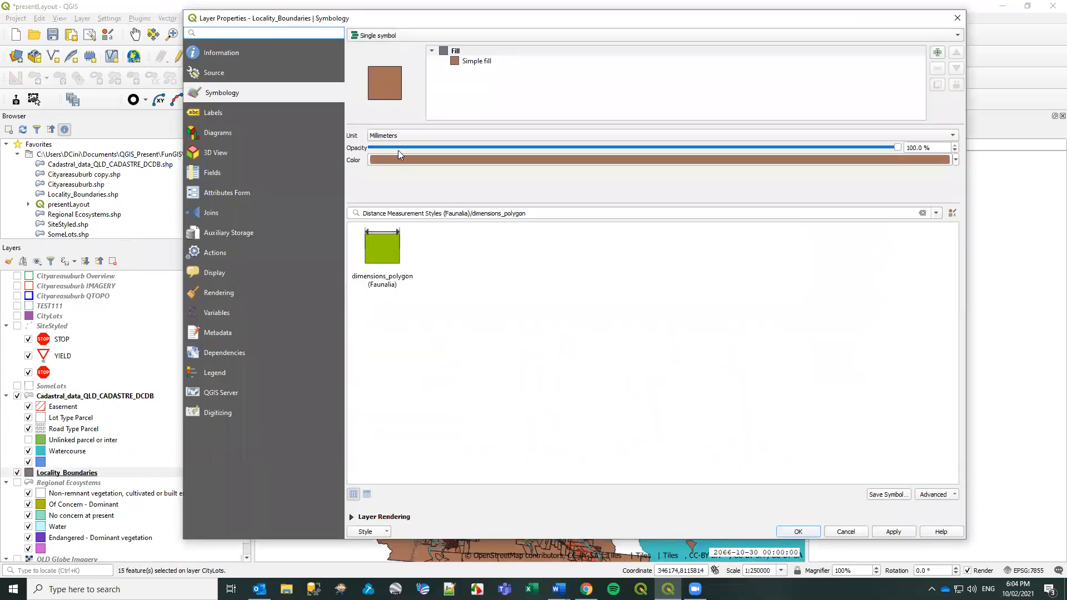
pyautogui.click(484, 61)
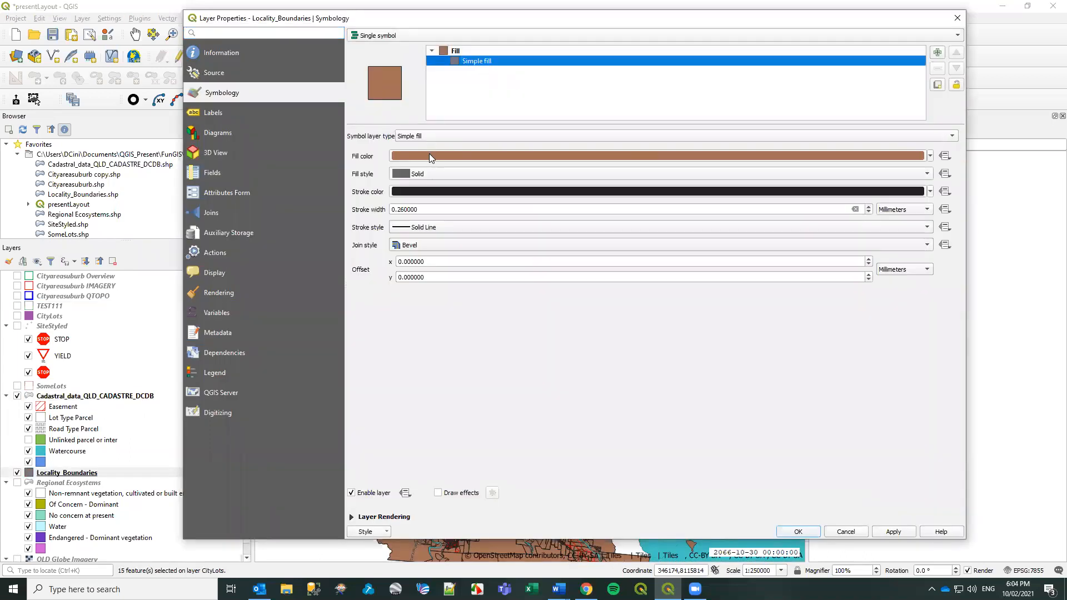
pyautogui.click(420, 192)
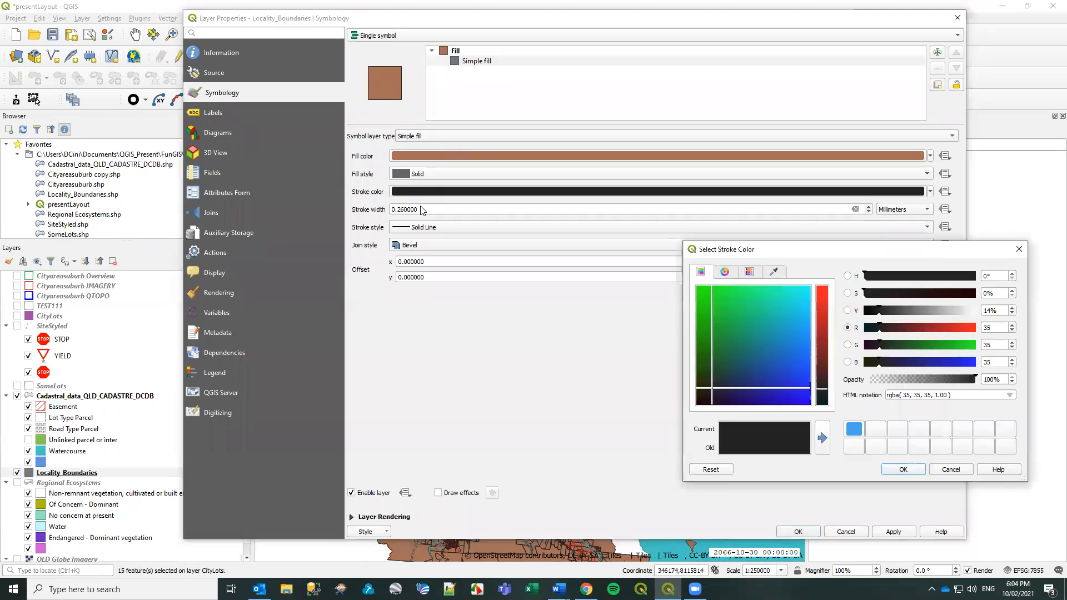
pyautogui.click(822, 315)
pyautogui.click(903, 469)
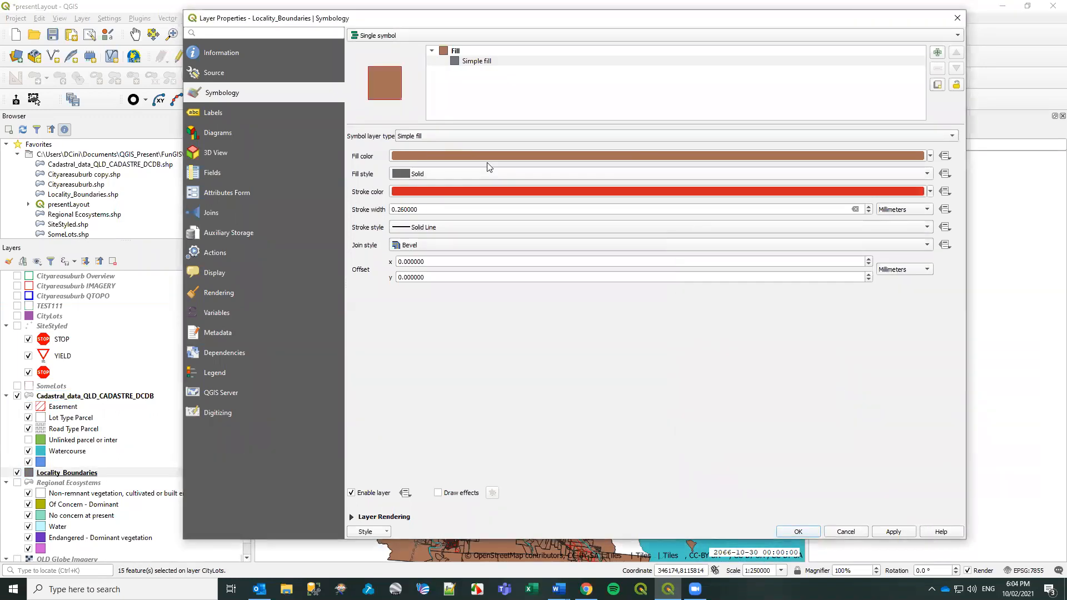
# Set the Locality_Boundaries fill style to No Brush, raise the stroke width by one increment, and accept the layer properties.
pyautogui.click(415, 174)
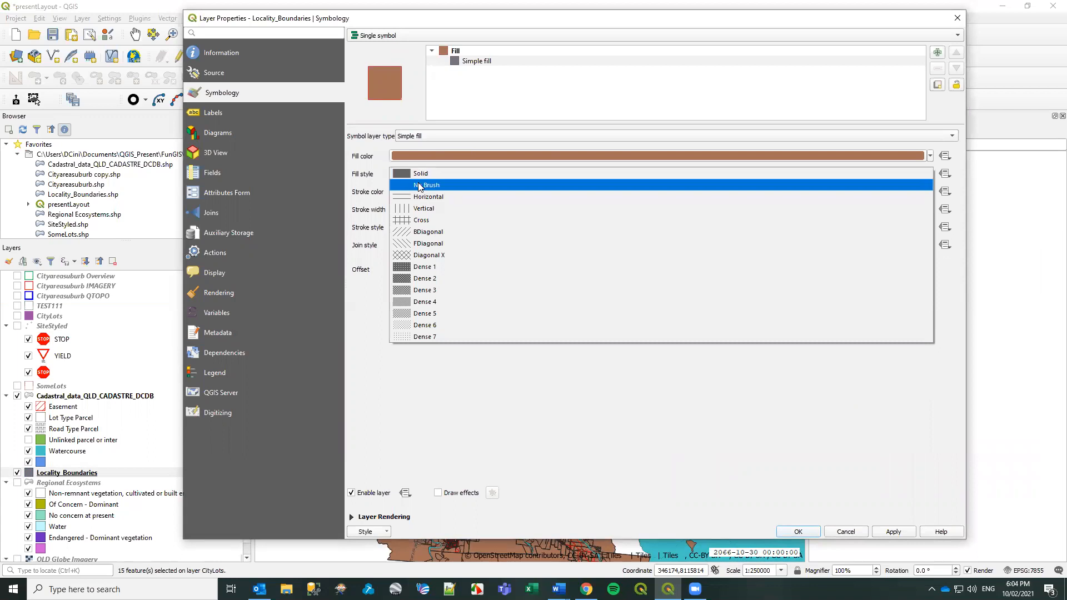
pyautogui.click(419, 186)
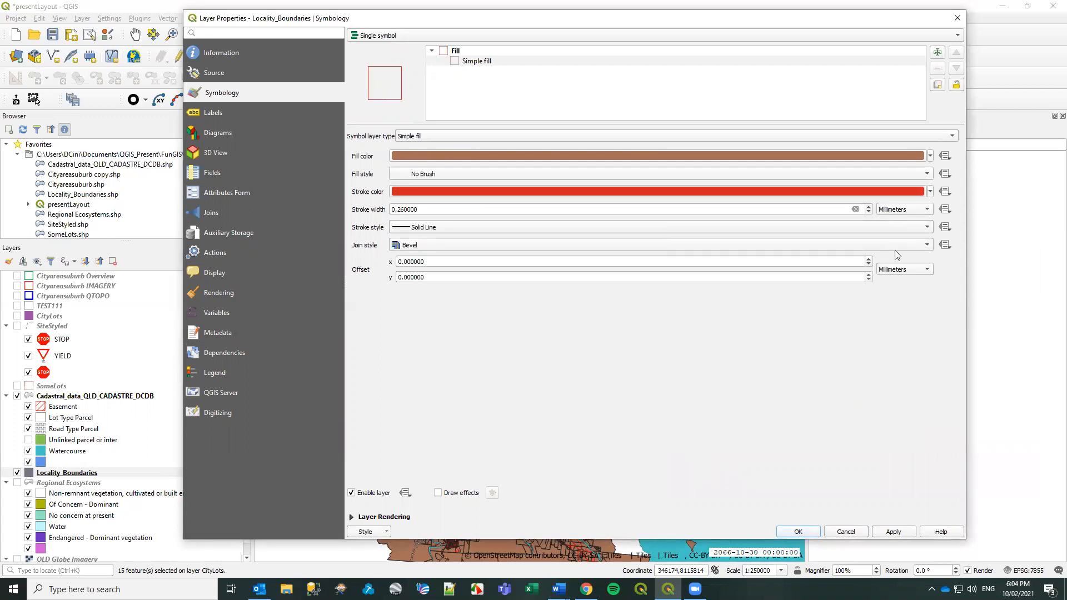
pyautogui.click(868, 207)
pyautogui.click(799, 531)
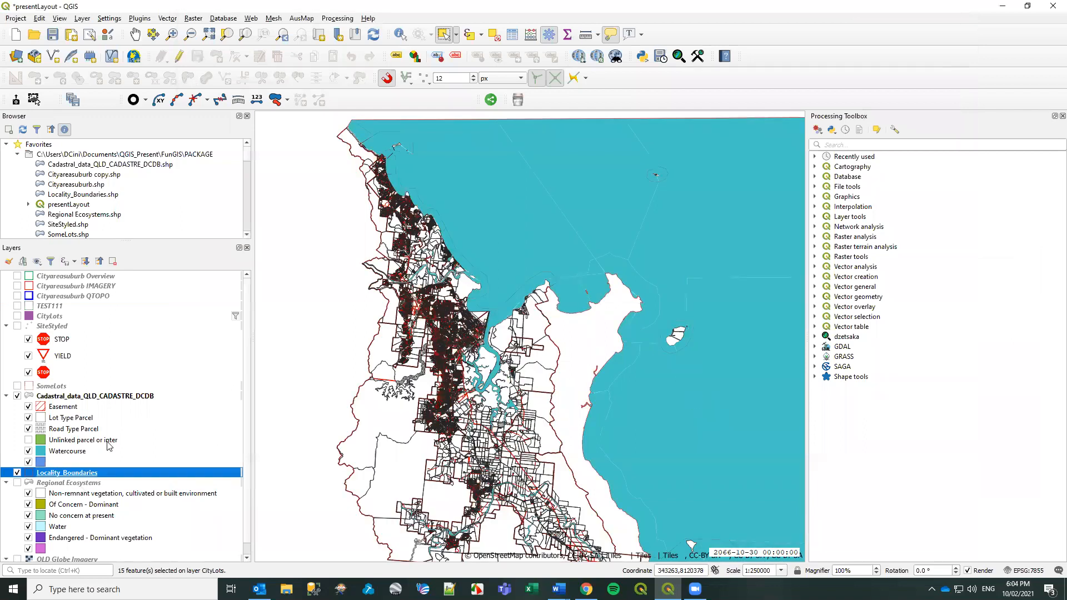
# Hide the cadastral layer, show the Regional Ecosystems layer beneath the locality boundaries, and inspect the combined map.
pyautogui.click(18, 396)
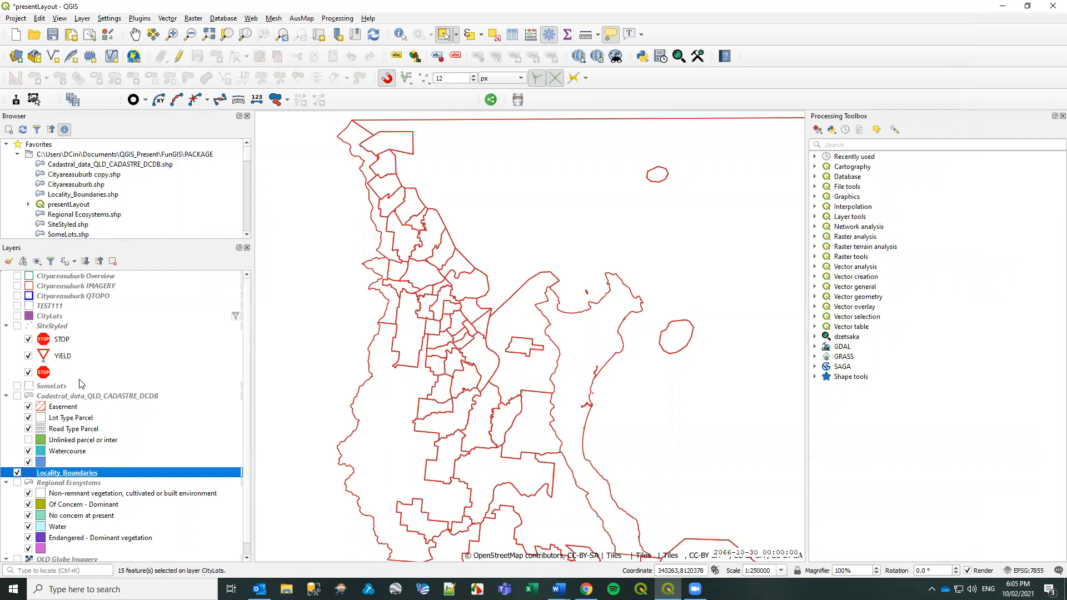
pyautogui.click(17, 483)
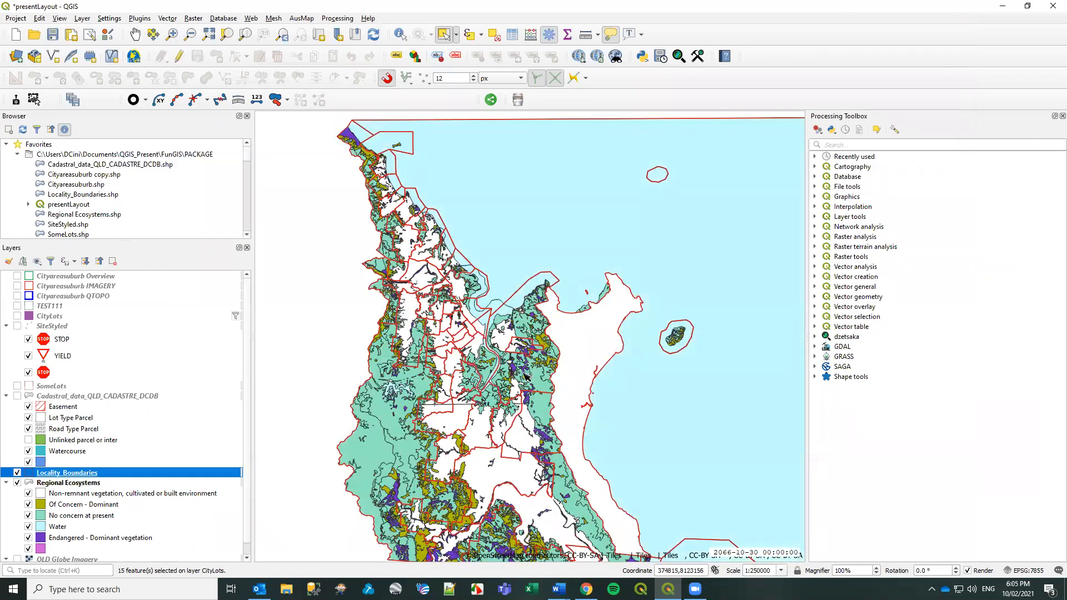
pyautogui.moveTo(507, 395); pyautogui.dragTo(569, 340)
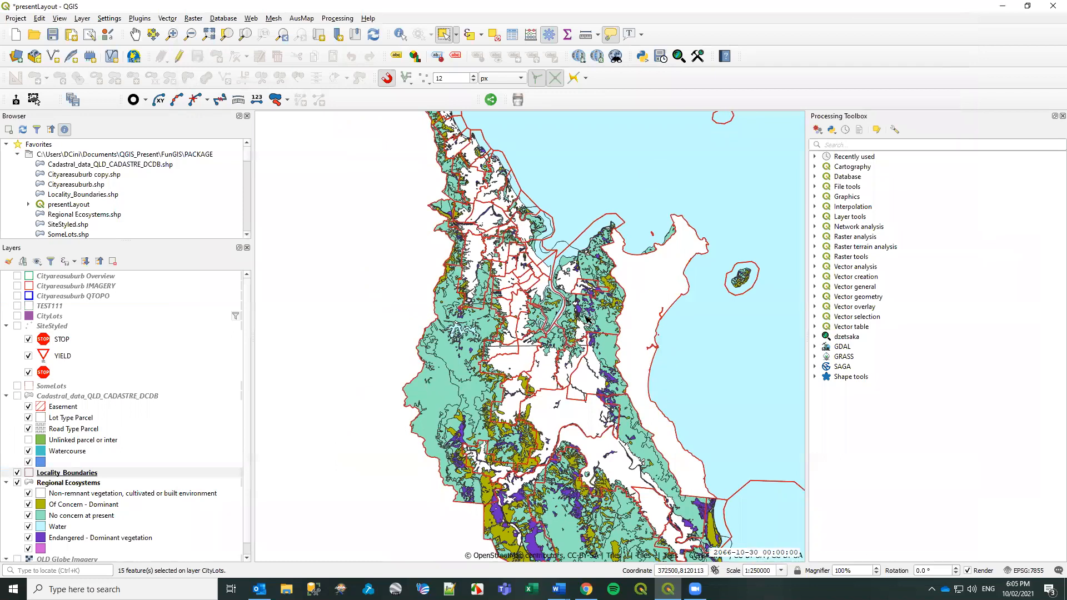
pyautogui.scroll(1, 588, 318)
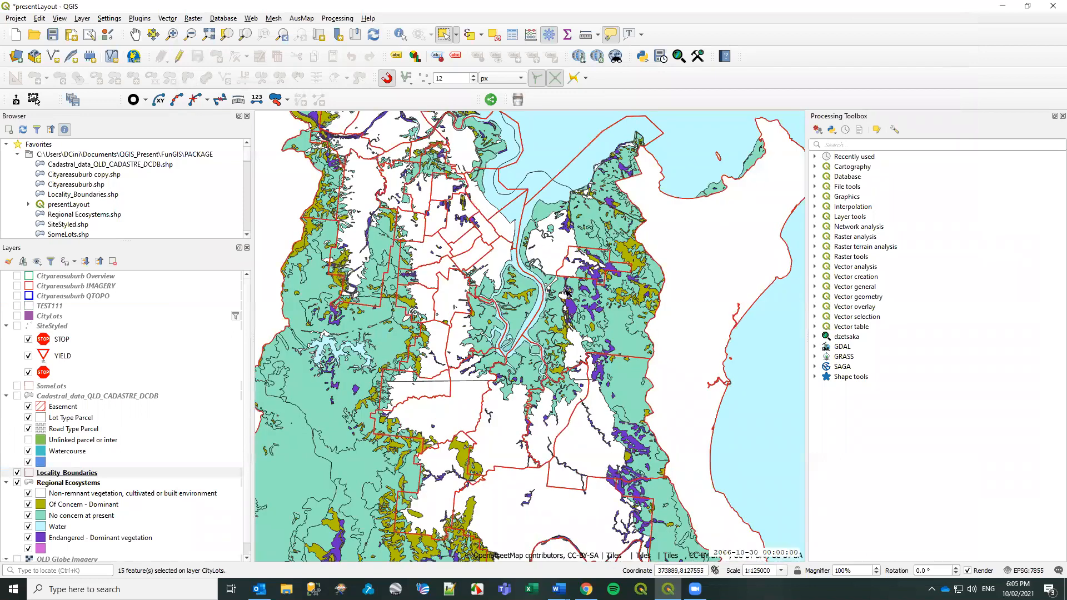
pyautogui.moveTo(578, 245); pyautogui.dragTo(564, 289)
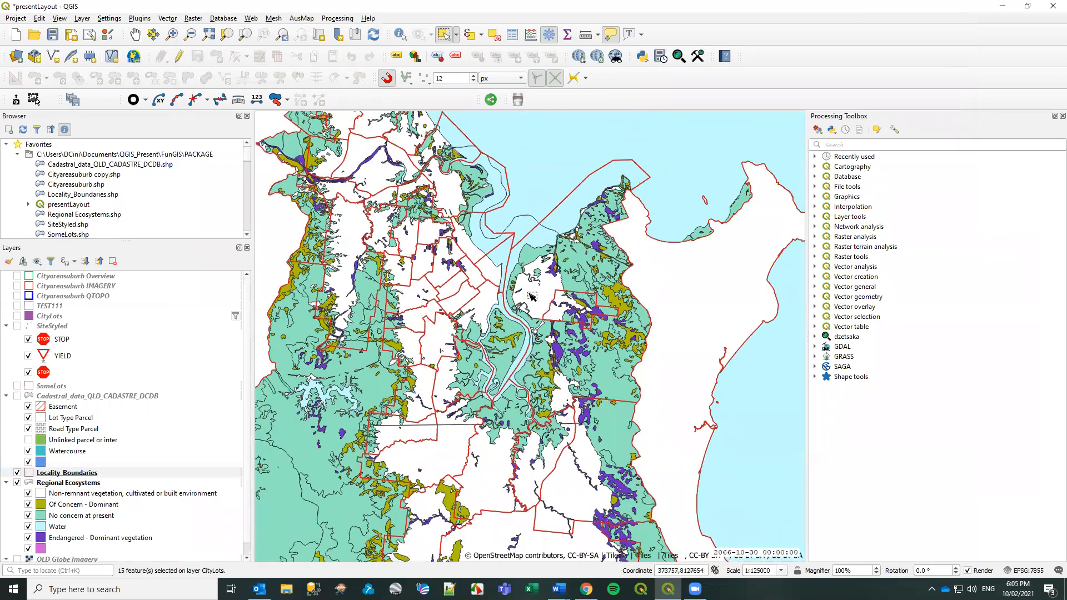
pyautogui.scroll(-1, 517, 292)
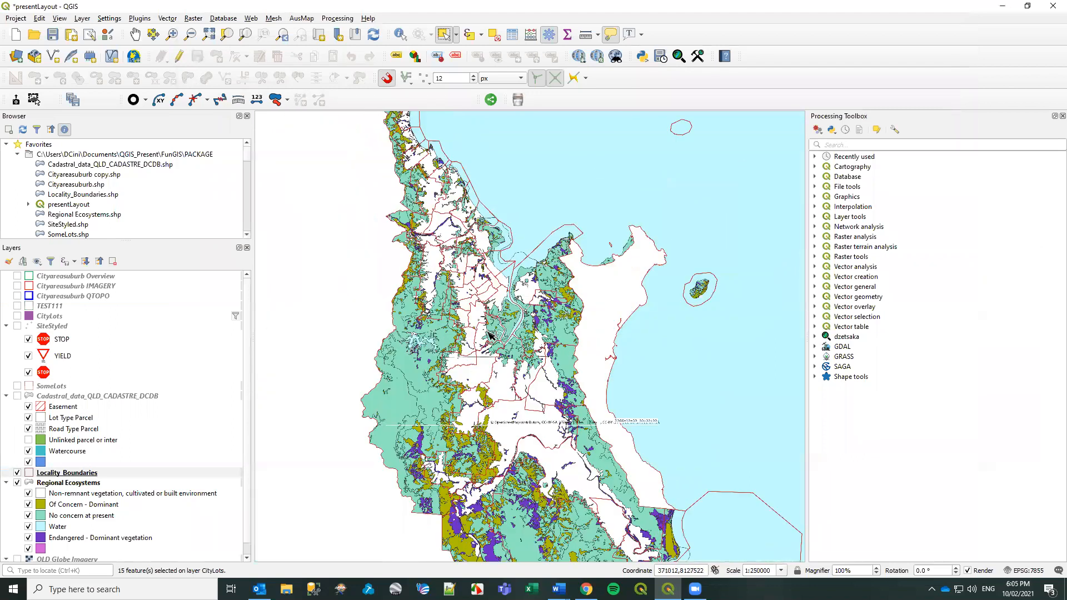
pyautogui.moveTo(523, 345); pyautogui.dragTo(513, 312)
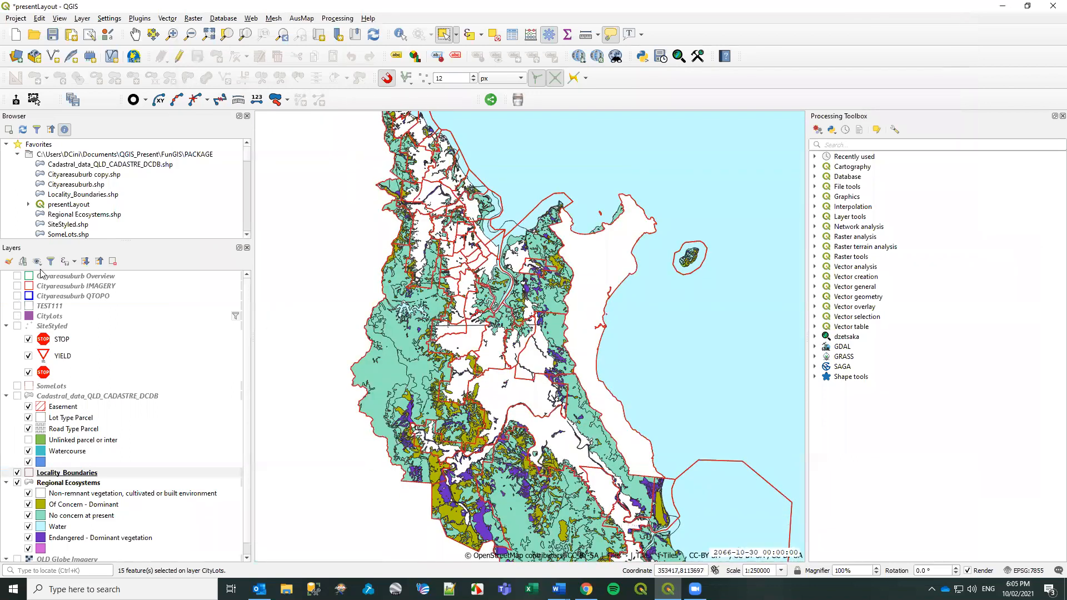
# Save the current layer visibility and styling as a new map theme named Example.
pyautogui.click(37, 261)
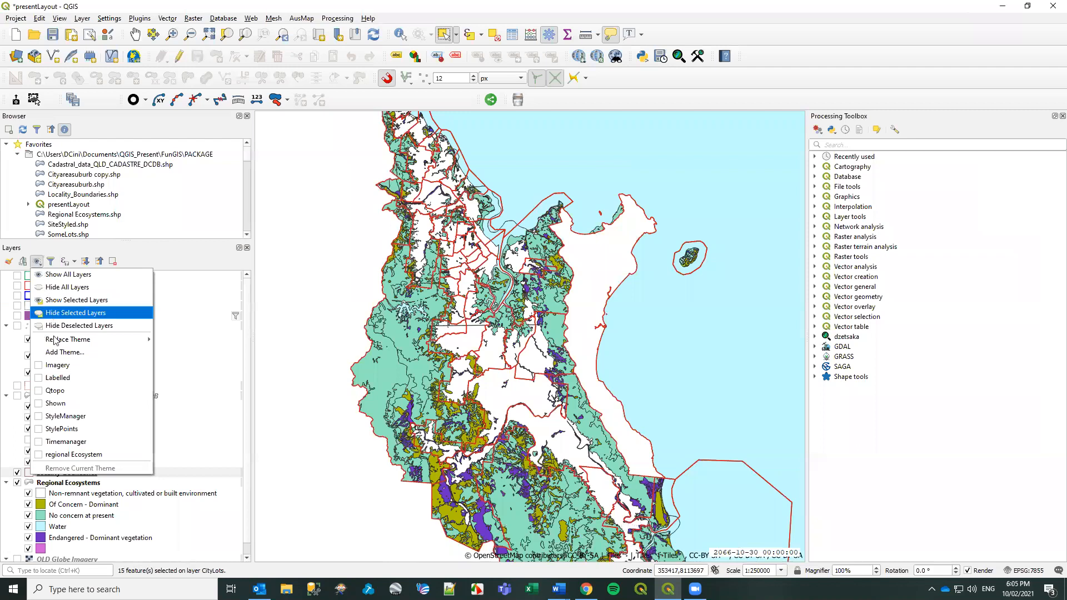
pyautogui.click(60, 352)
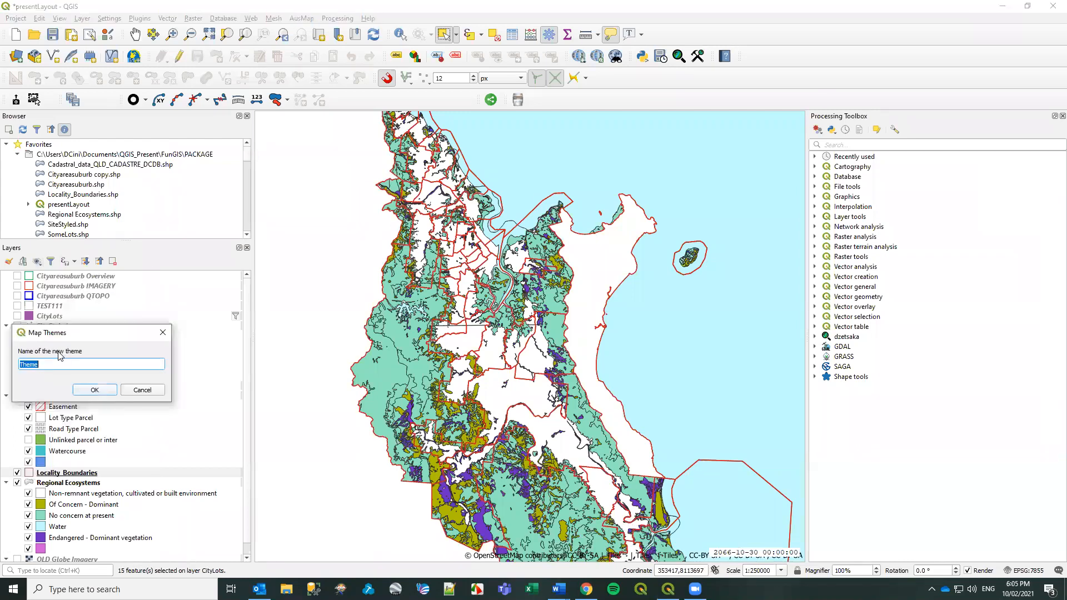
pyautogui.write('Example')
pyautogui.click(109, 390)
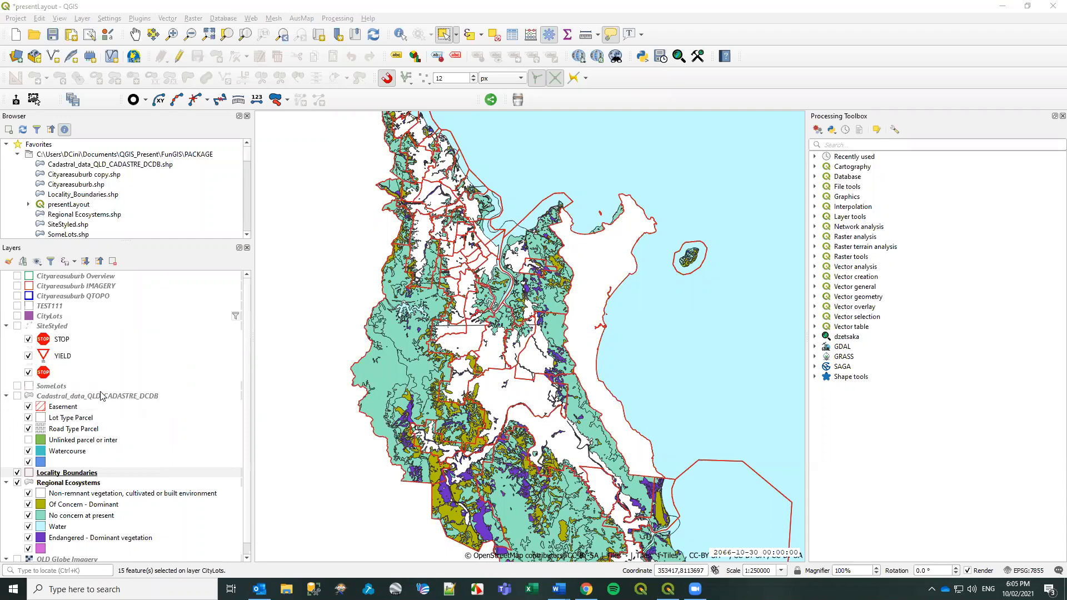
# Switch the map through the Imagery, Labelled, Qtopo, Shown and StyleManager themes in turn.
pyautogui.click(38, 263)
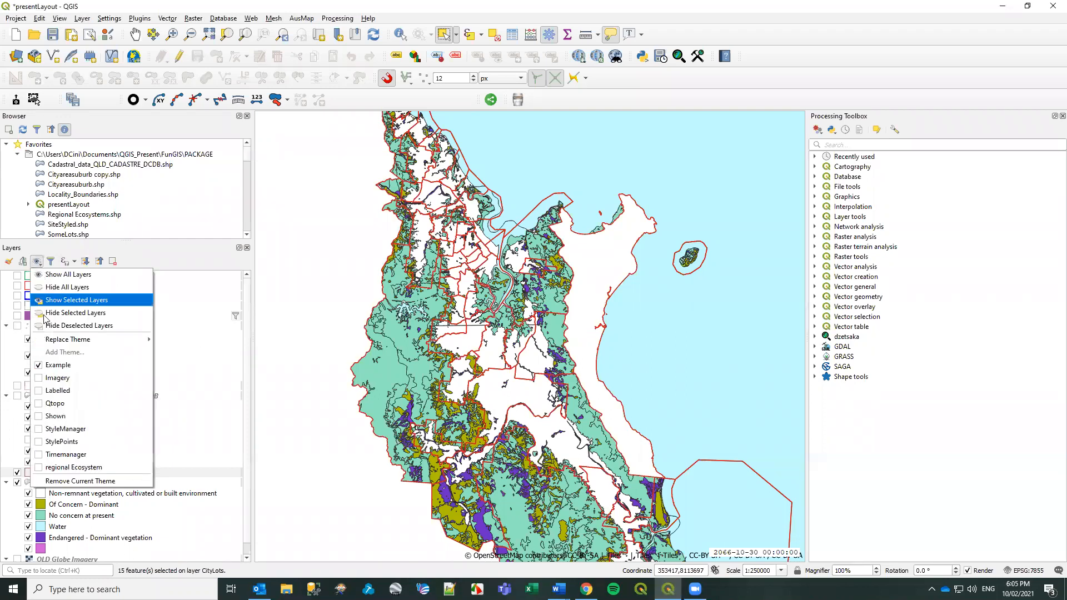
pyautogui.click(51, 379)
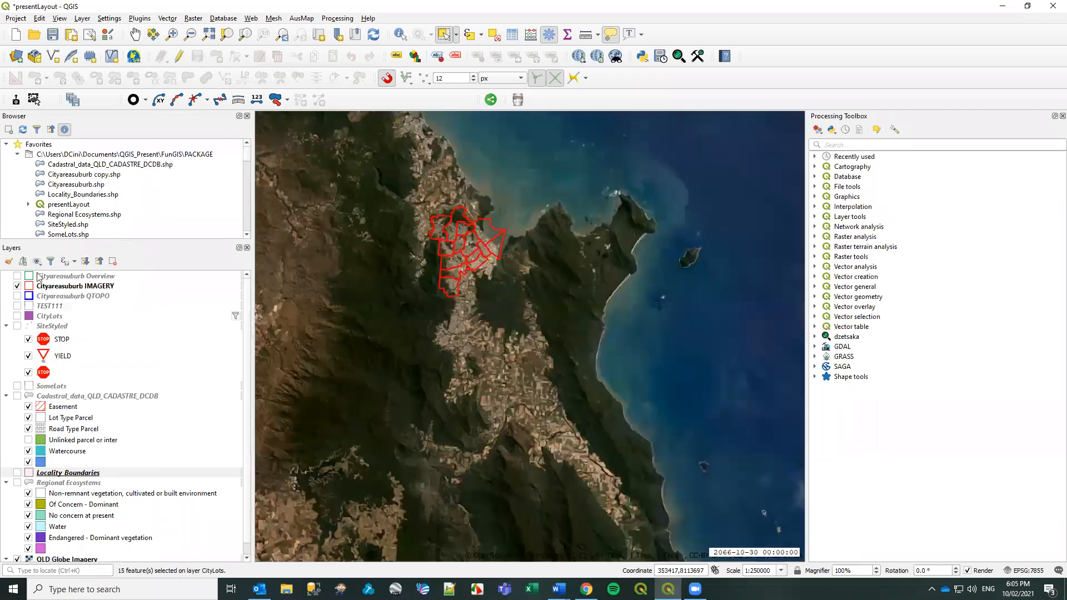
pyautogui.click(37, 261)
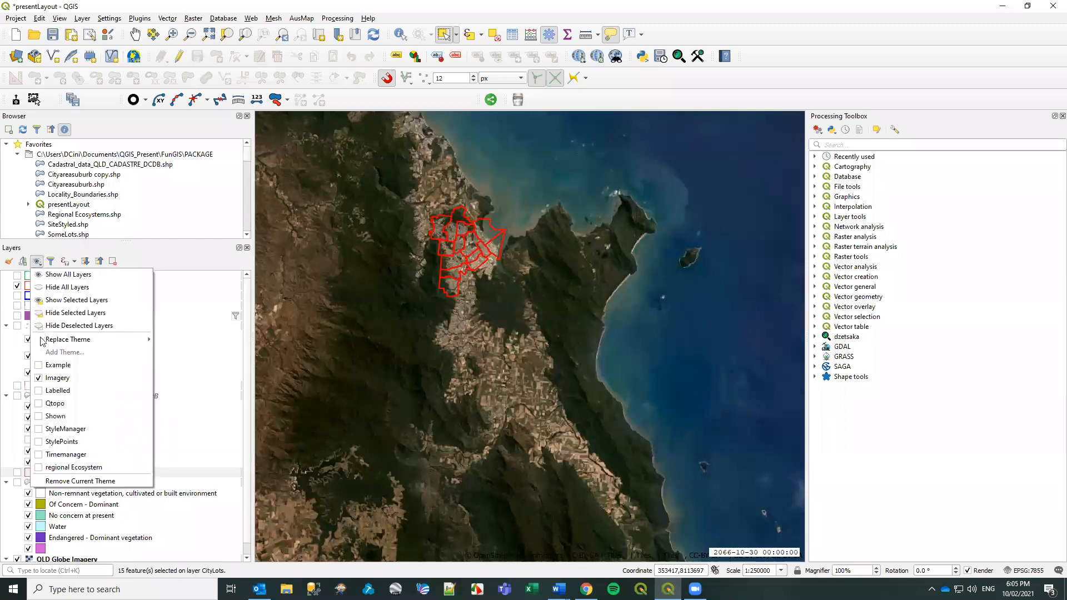
pyautogui.click(54, 390)
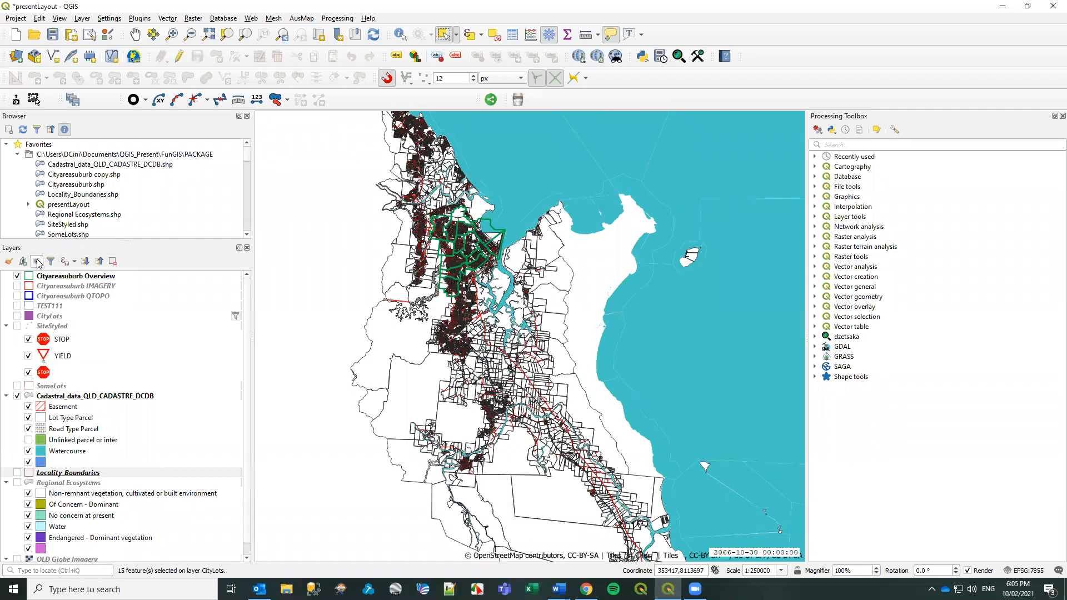
pyautogui.click(37, 262)
pyautogui.click(54, 406)
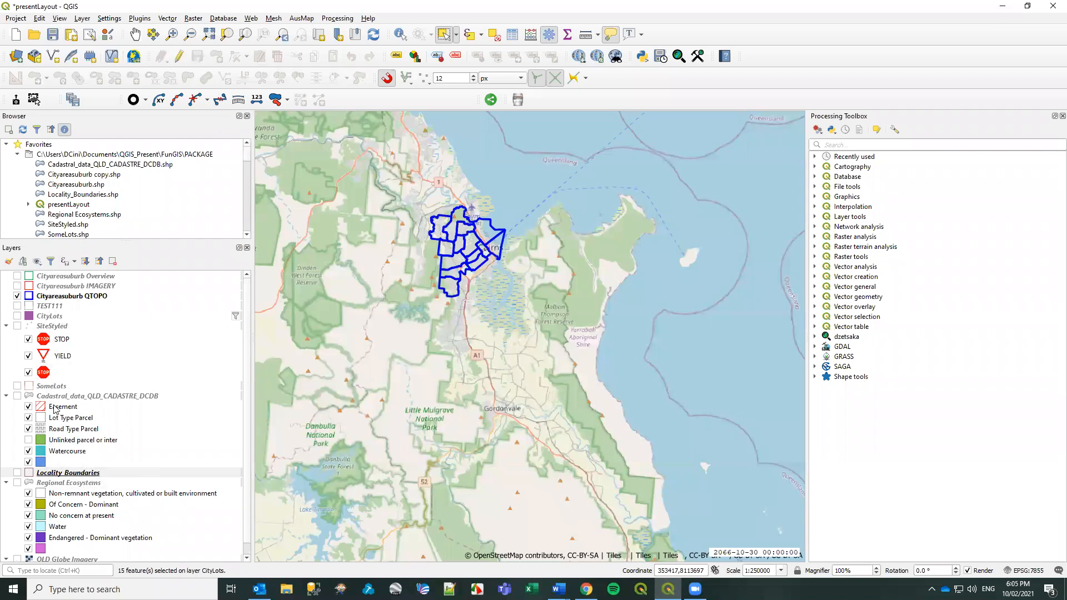
pyautogui.click(37, 261)
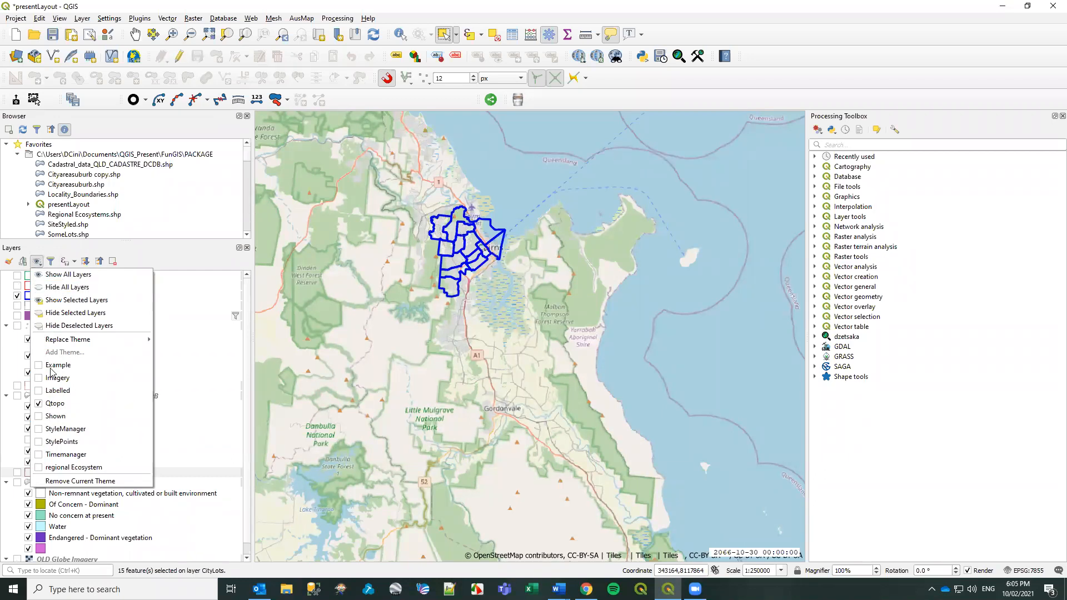
pyautogui.click(54, 416)
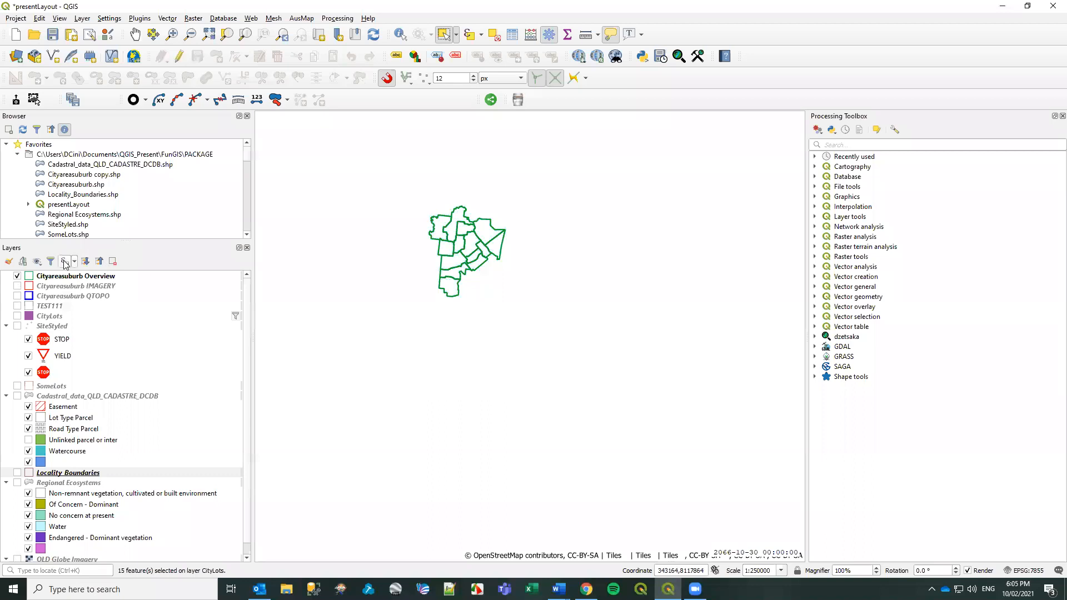
pyautogui.click(36, 262)
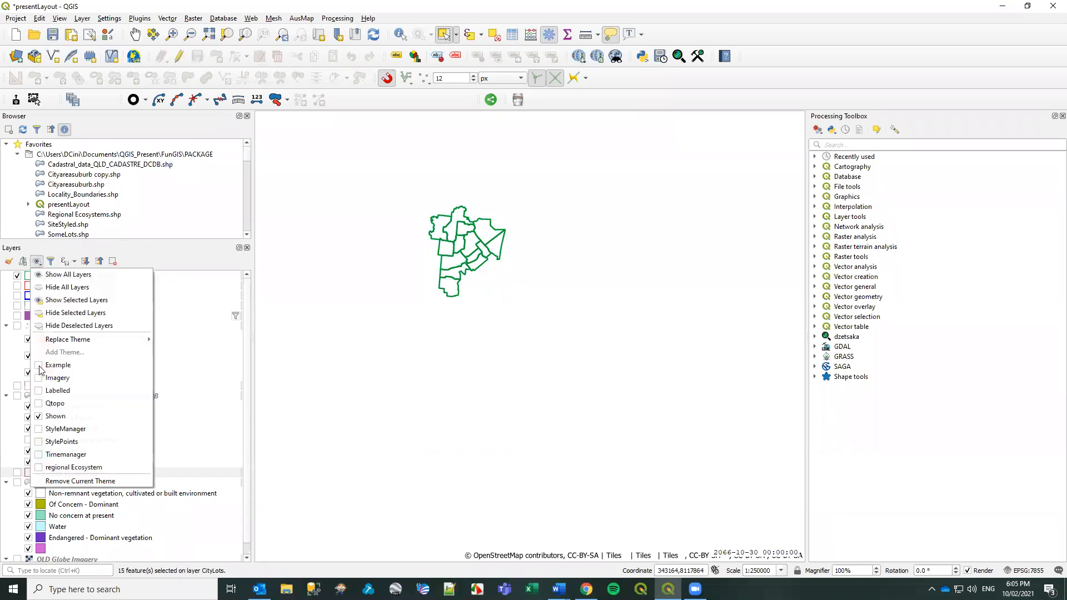
pyautogui.click(62, 430)
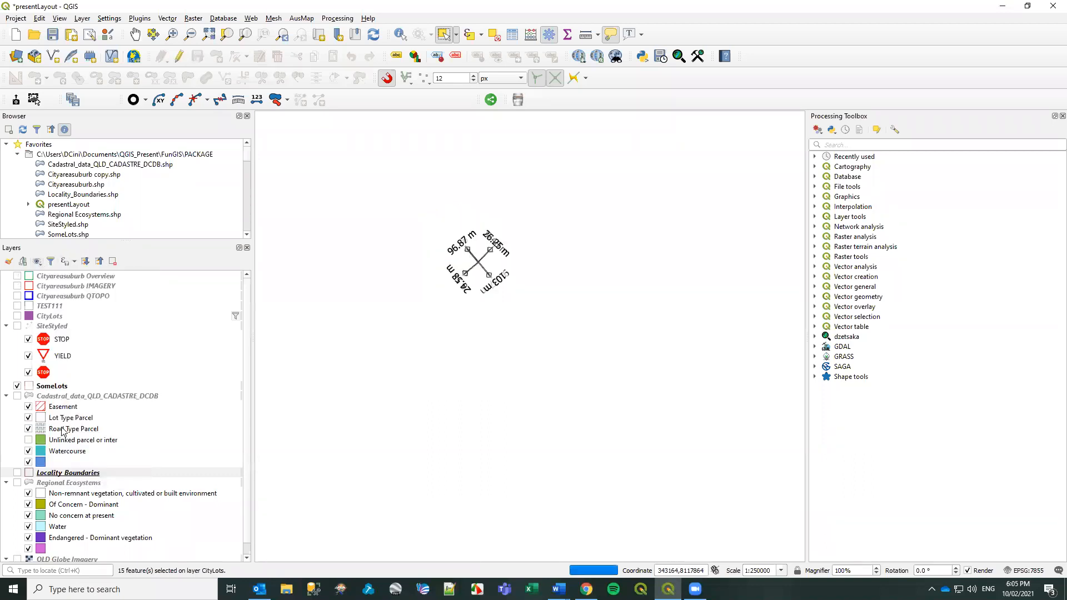
# Inspect the parcel dimensions on the SomeLots layer up close, and switch the map to the StylePoints theme.
pyautogui.scroll(3, 477, 280)
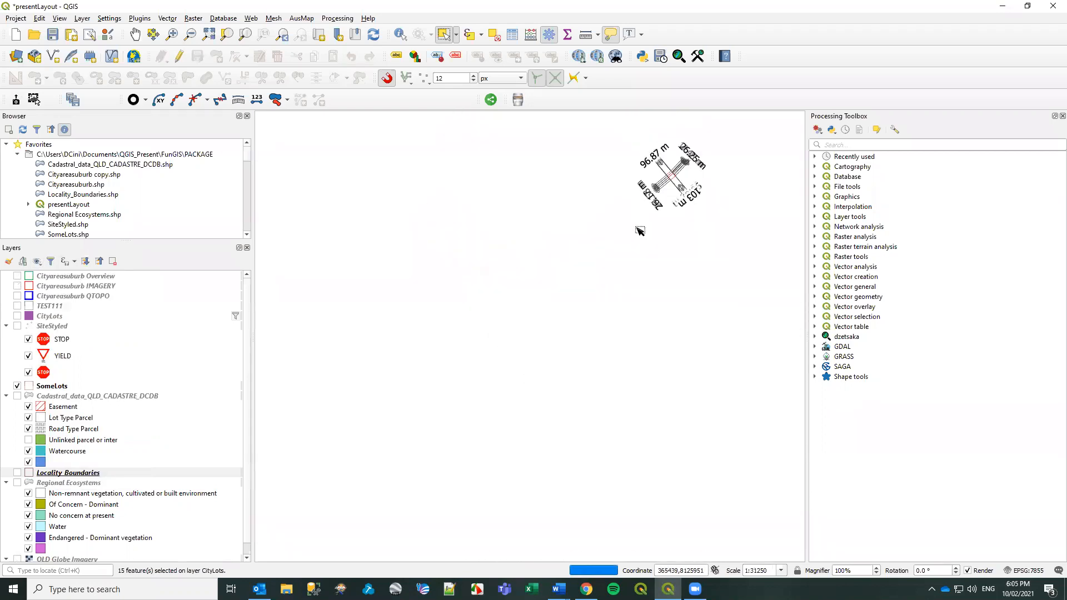
pyautogui.scroll(5, 592, 281)
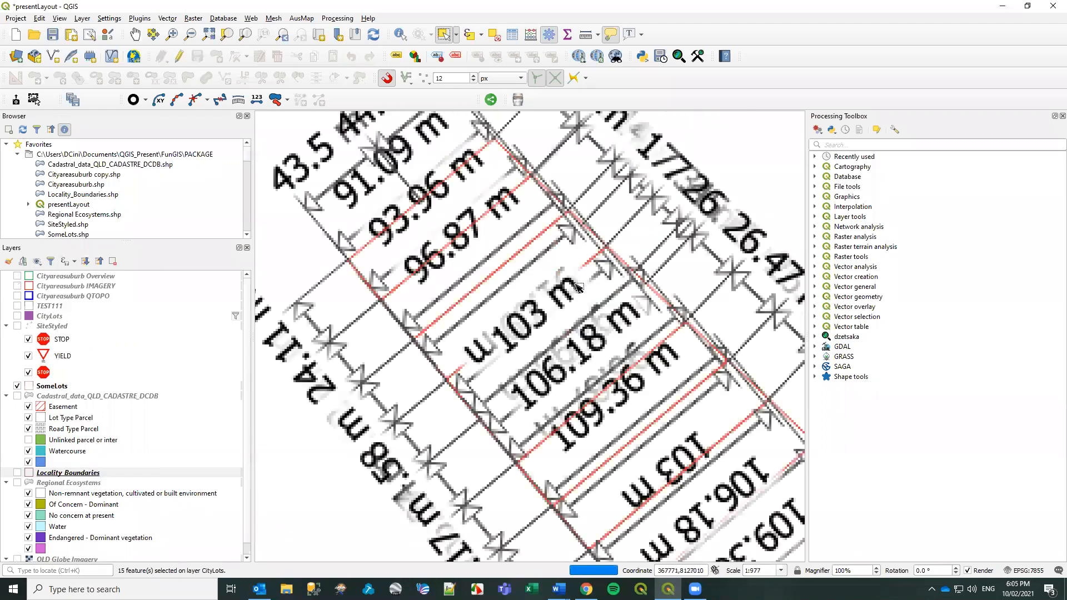
pyautogui.click(37, 262)
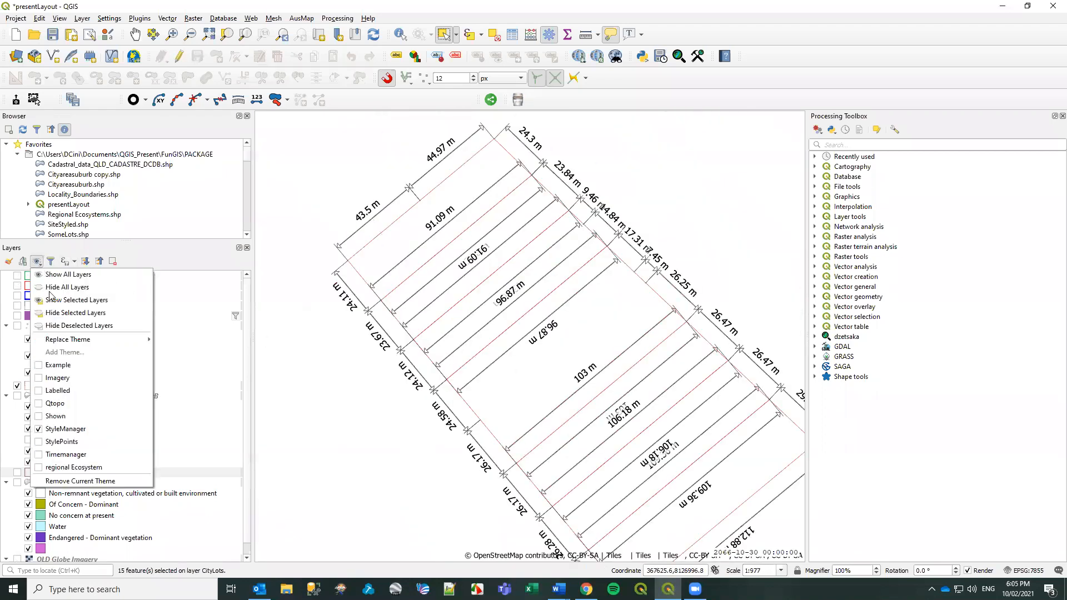
pyautogui.click(64, 447)
pyautogui.scroll(-2, 585, 383)
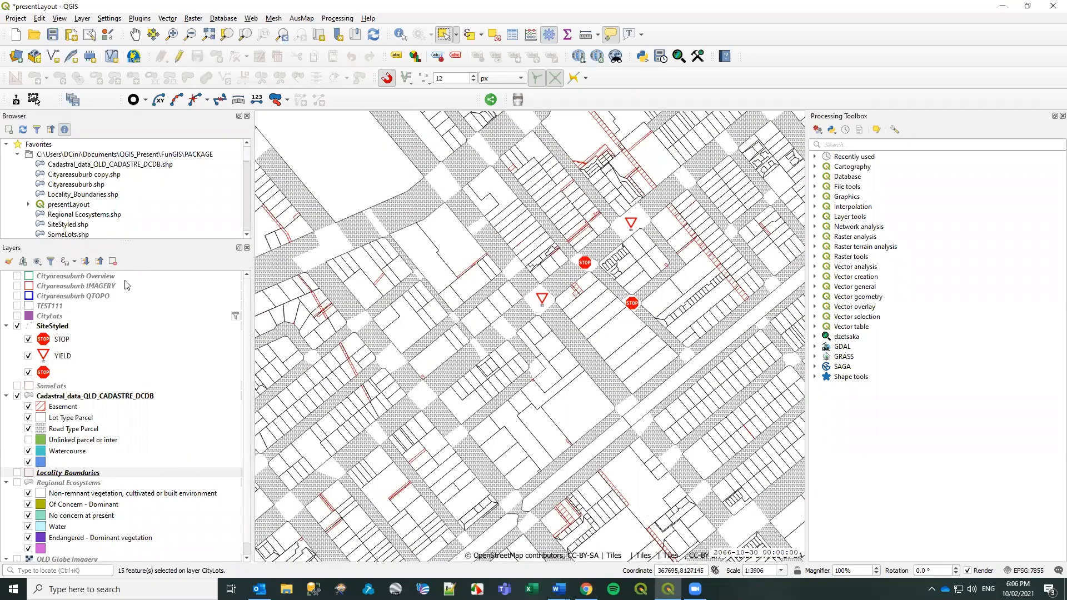
# Switch the map to the Timemanager theme with the whole CityLots layer in view.
pyautogui.click(38, 261)
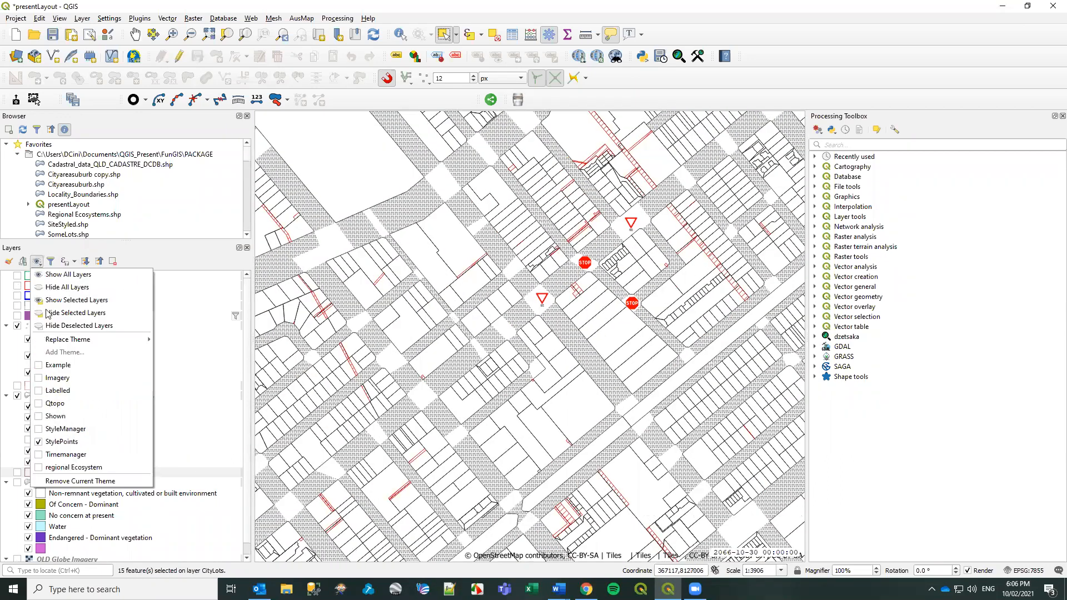
pyautogui.click(65, 454)
pyautogui.scroll(-2, 564, 300)
pyautogui.scroll(-2, 565, 300)
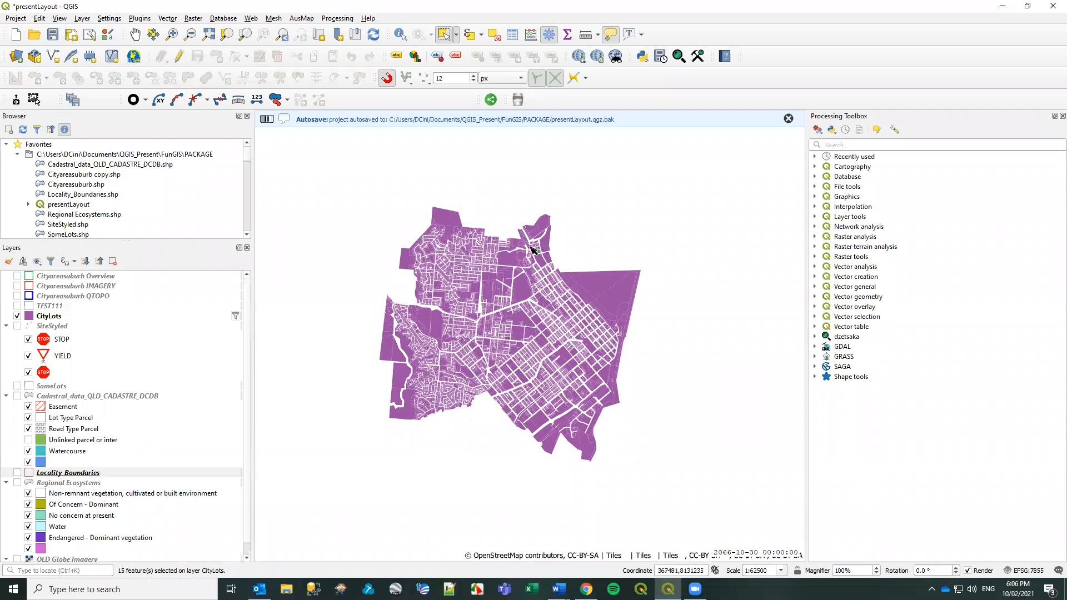
# Show the TimeManager plugin's time controls and enlarge their panel below the CityLots polygons.
pyautogui.click(140, 18)
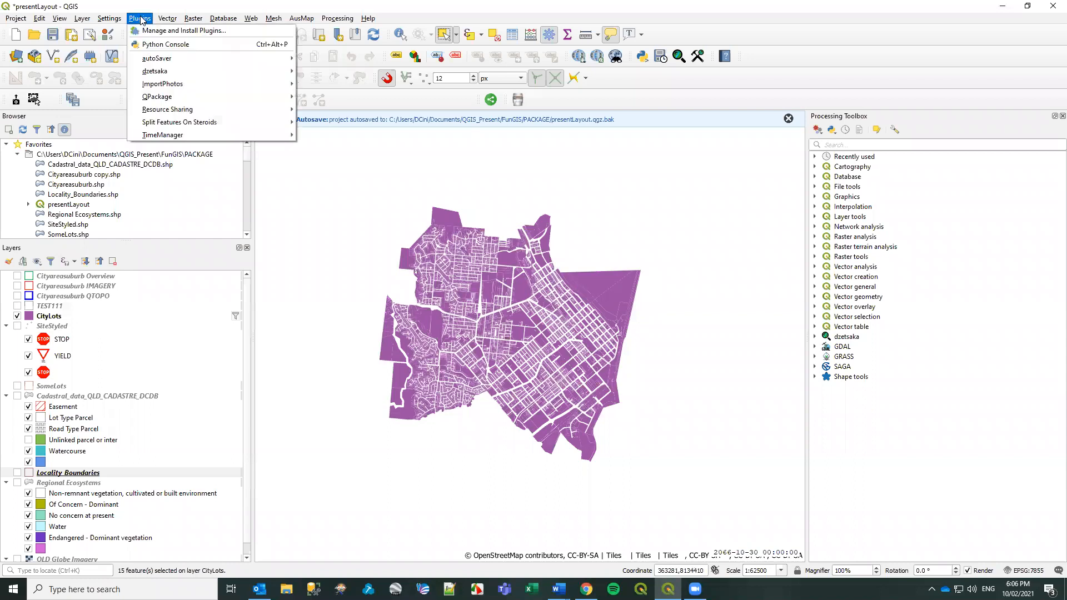
pyautogui.moveTo(163, 135)
pyautogui.click(318, 137)
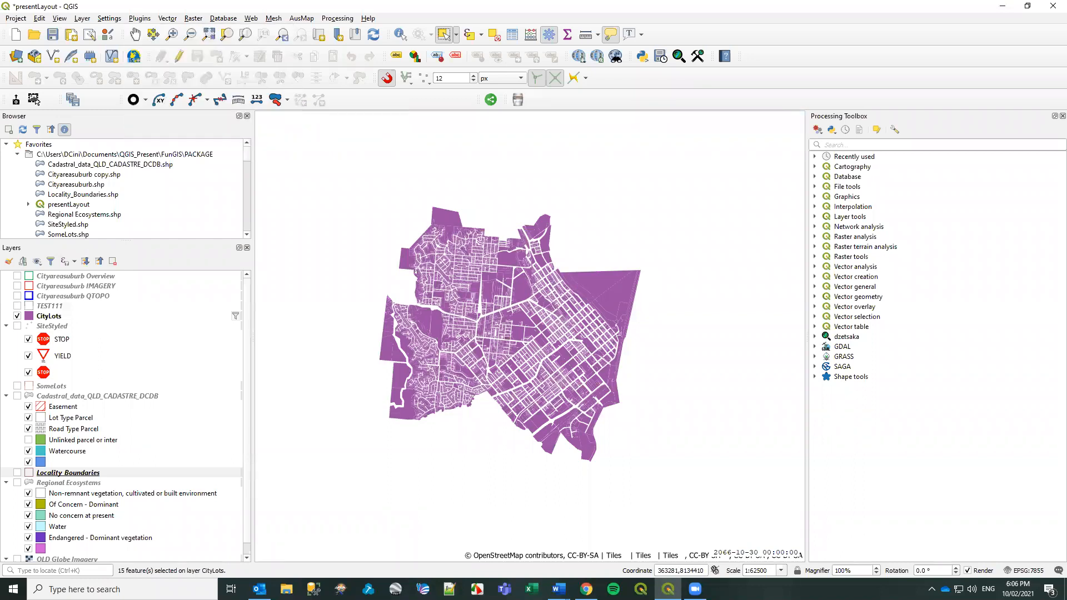
pyautogui.moveTo(555, 343); pyautogui.dragTo(557, 282)
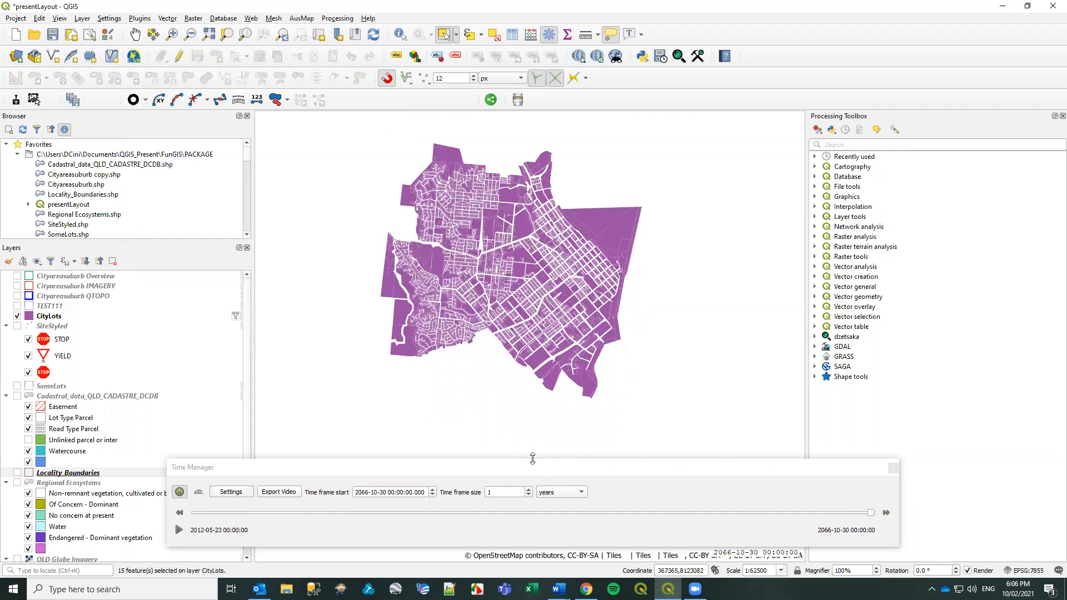
pyautogui.moveTo(532, 459); pyautogui.dragTo(522, 414)
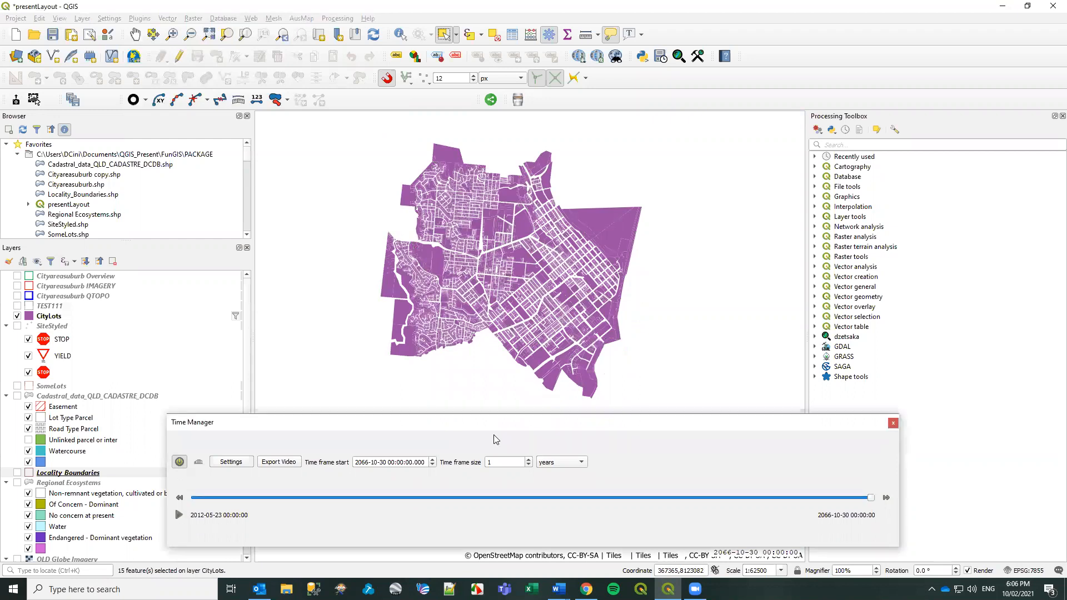
# Remove the CityLots layer from the layers managed in the Time Manager settings, confirming the removal.
pyautogui.click(231, 464)
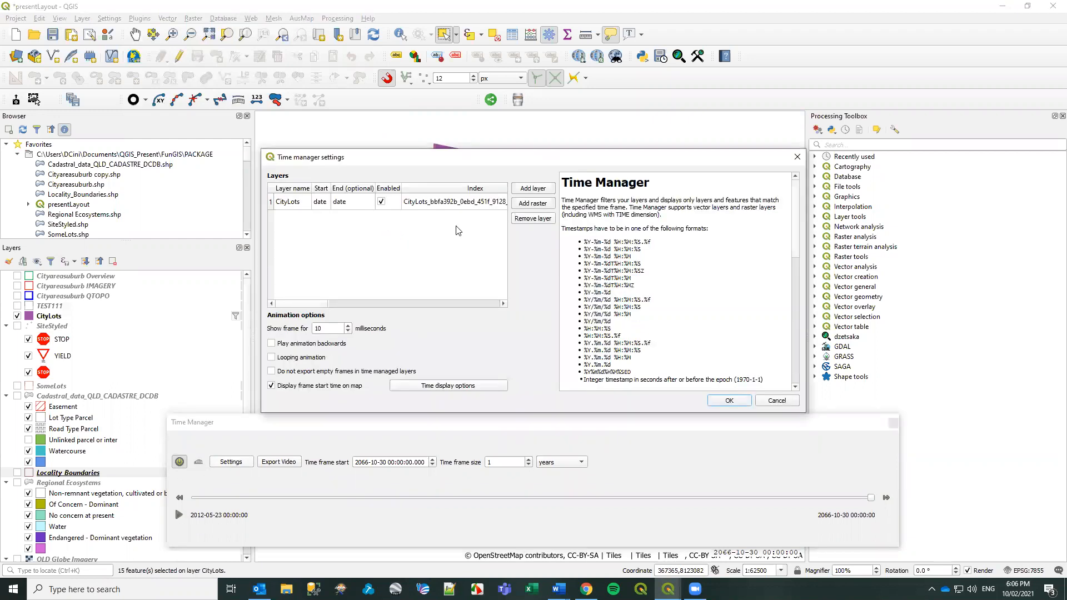
pyautogui.click(534, 219)
pyautogui.click(287, 202)
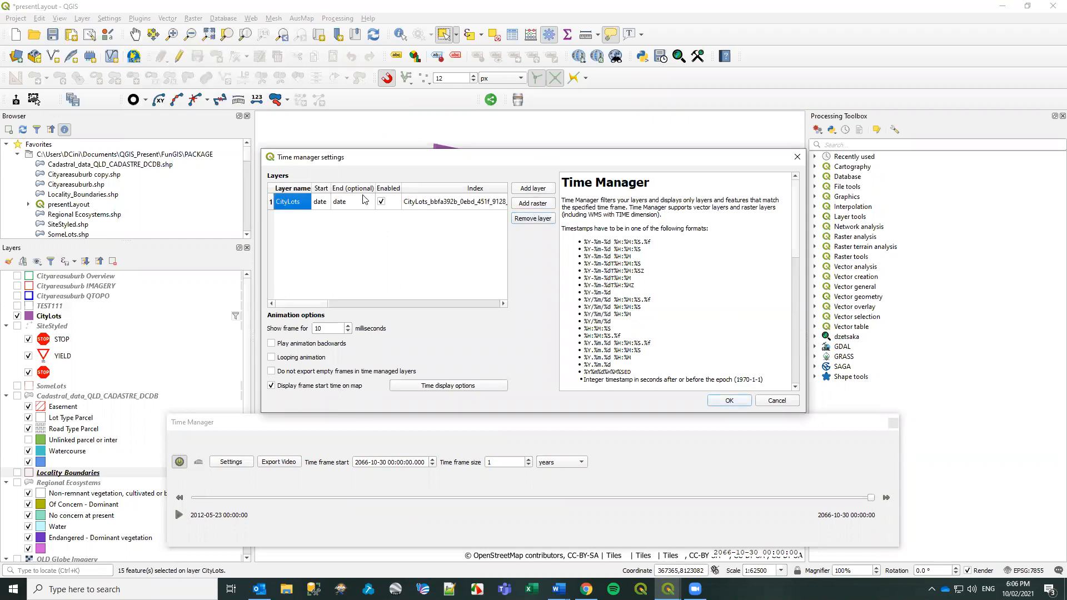
pyautogui.click(537, 222)
pyautogui.click(543, 300)
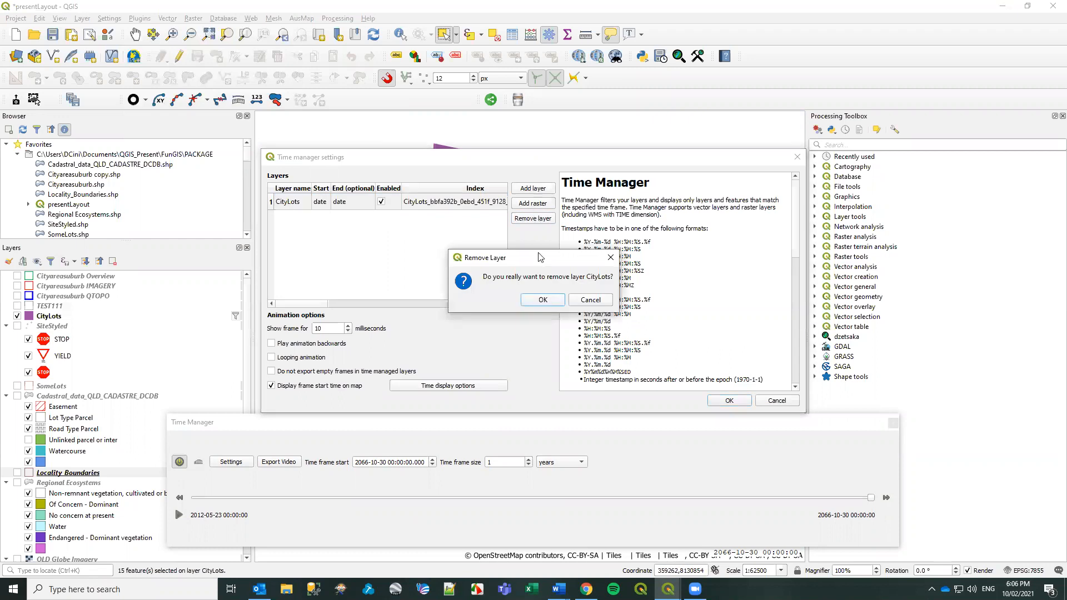
# Add CityLots as a time-managed layer with the date field as its start time.
pyautogui.click(540, 189)
pyautogui.click(459, 218)
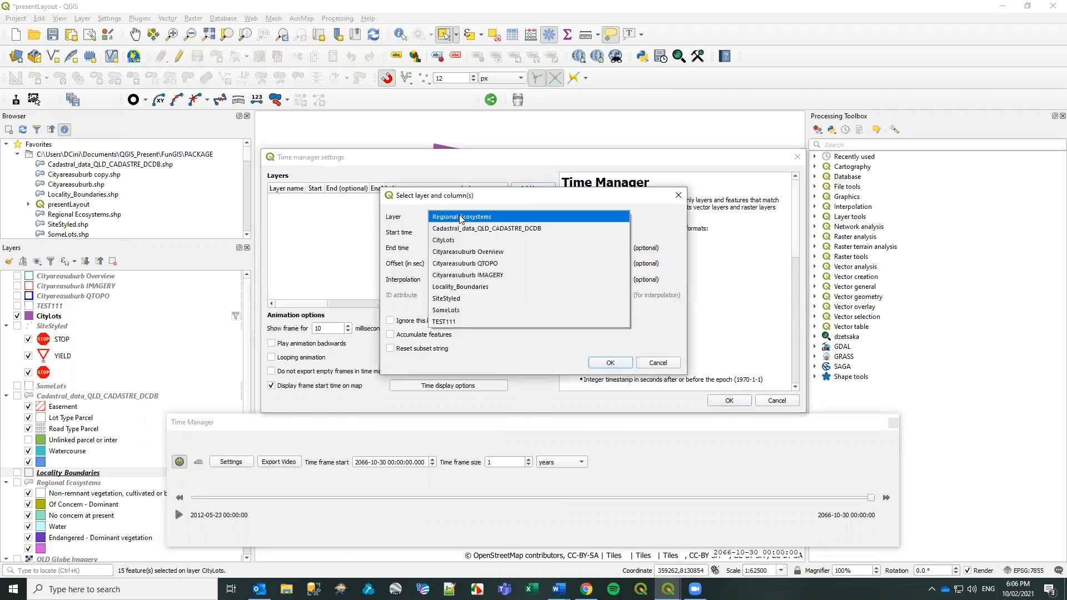
pyautogui.click(476, 239)
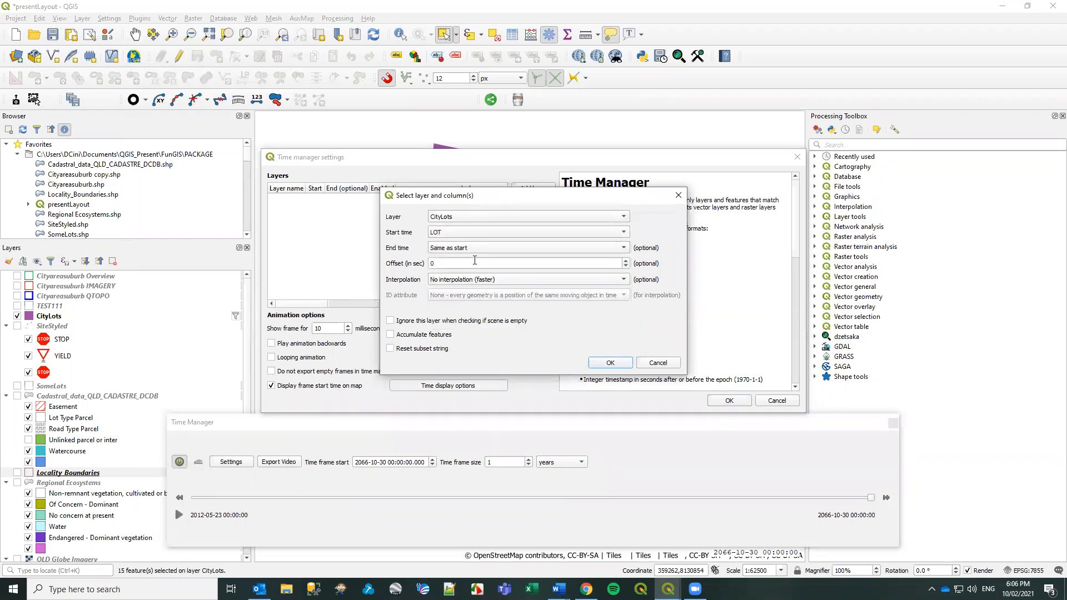
pyautogui.click(484, 232)
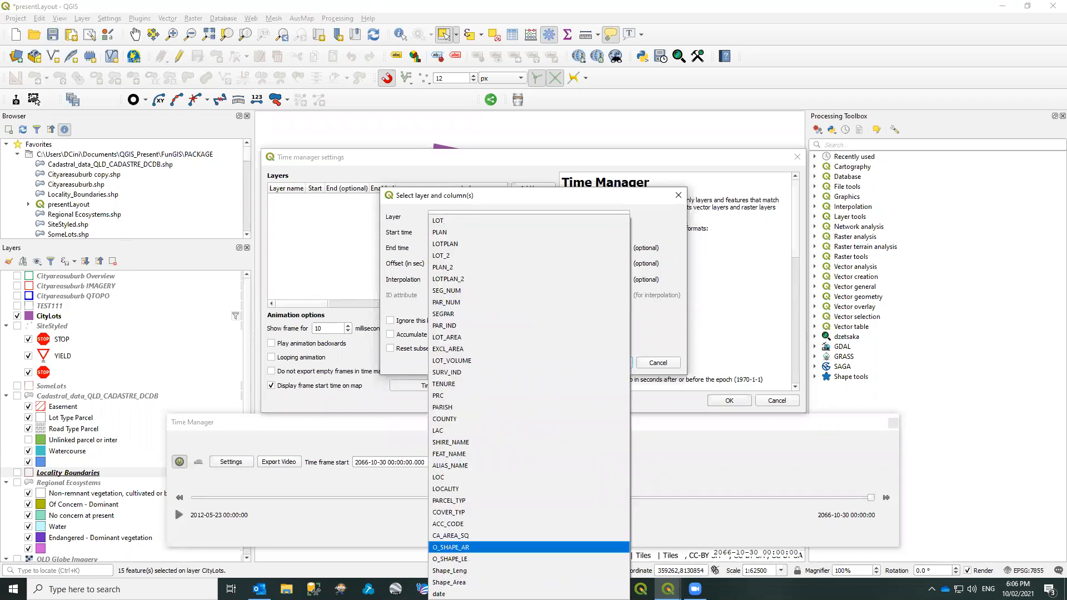
pyautogui.click(439, 594)
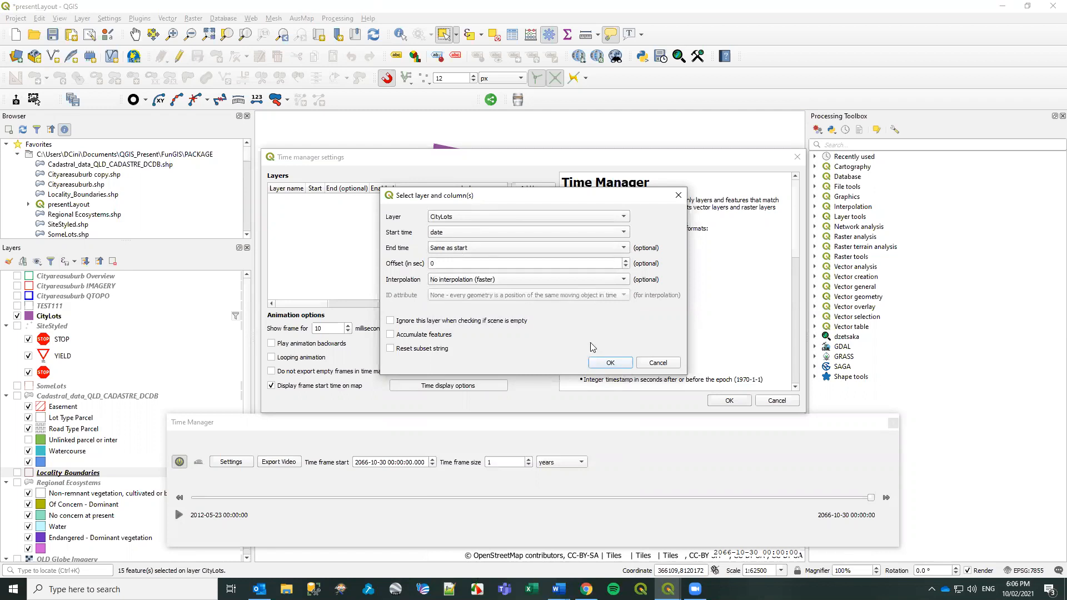
pyautogui.click(609, 364)
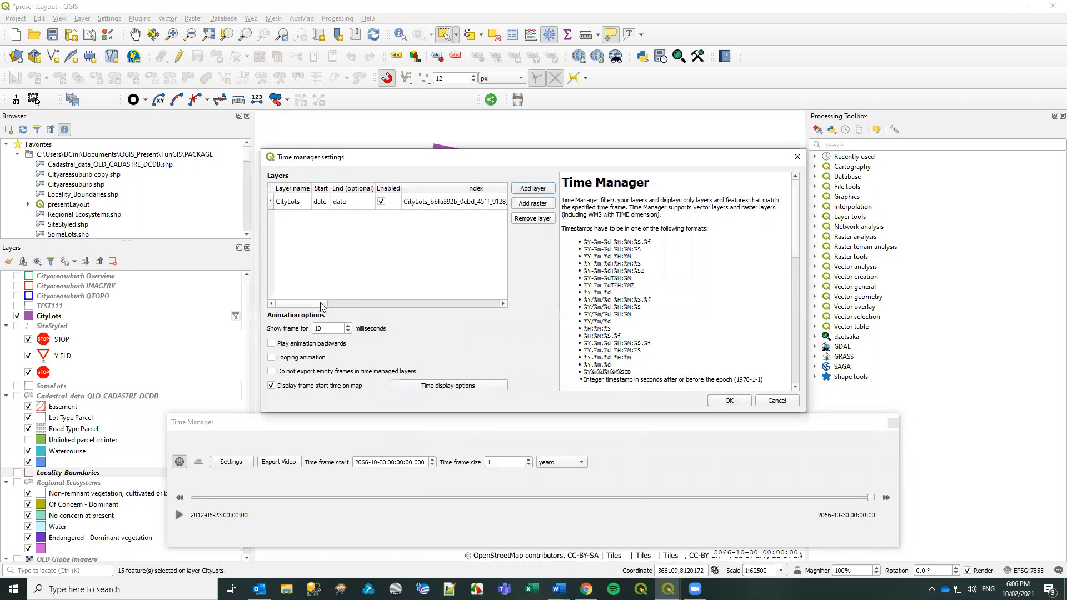
# Enable Accumulate features for the CityLots layer and accept the Time Manager settings.
pyautogui.moveTo(351, 305); pyautogui.dragTo(475, 314)
pyautogui.click(500, 304)
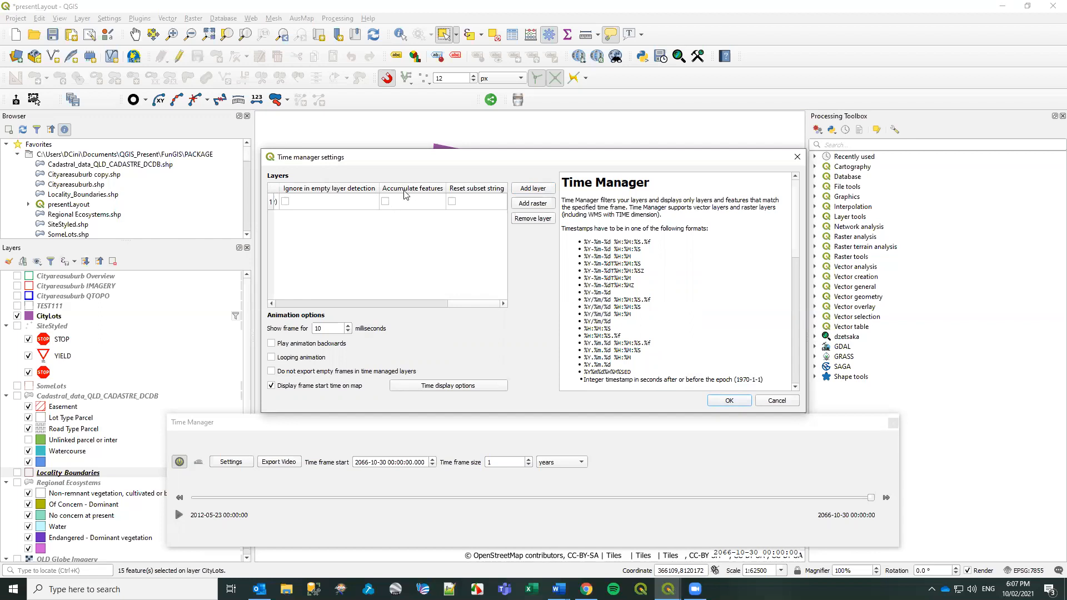
pyautogui.click(386, 203)
pyautogui.click(729, 401)
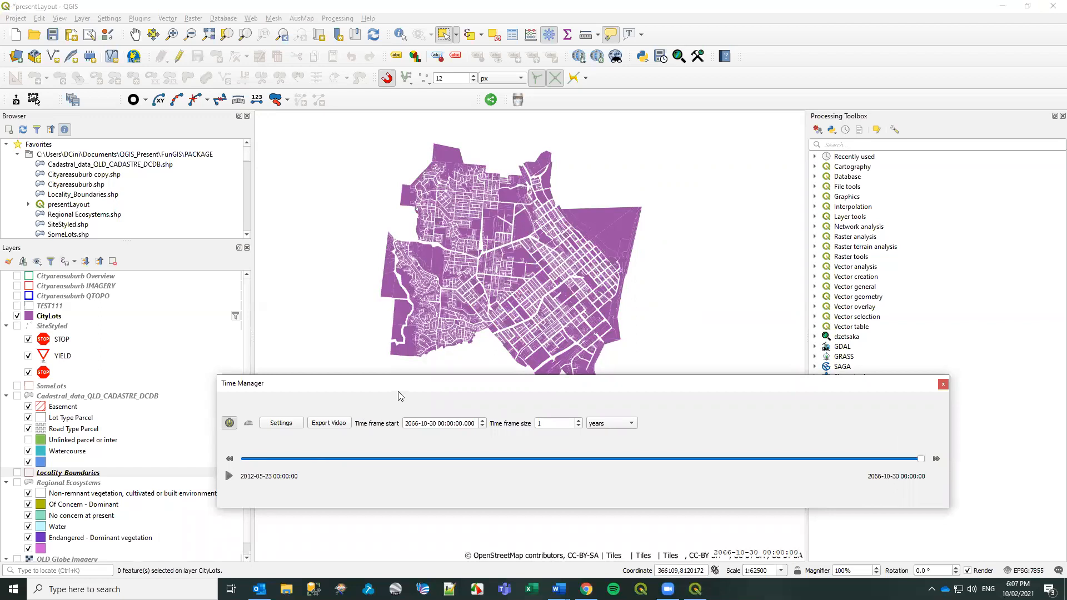
# Rewind the timeline to its start, play the CityLots animation, pause it partway, and close Time Manager.
pyautogui.moveTo(403, 390); pyautogui.dragTo(411, 385)
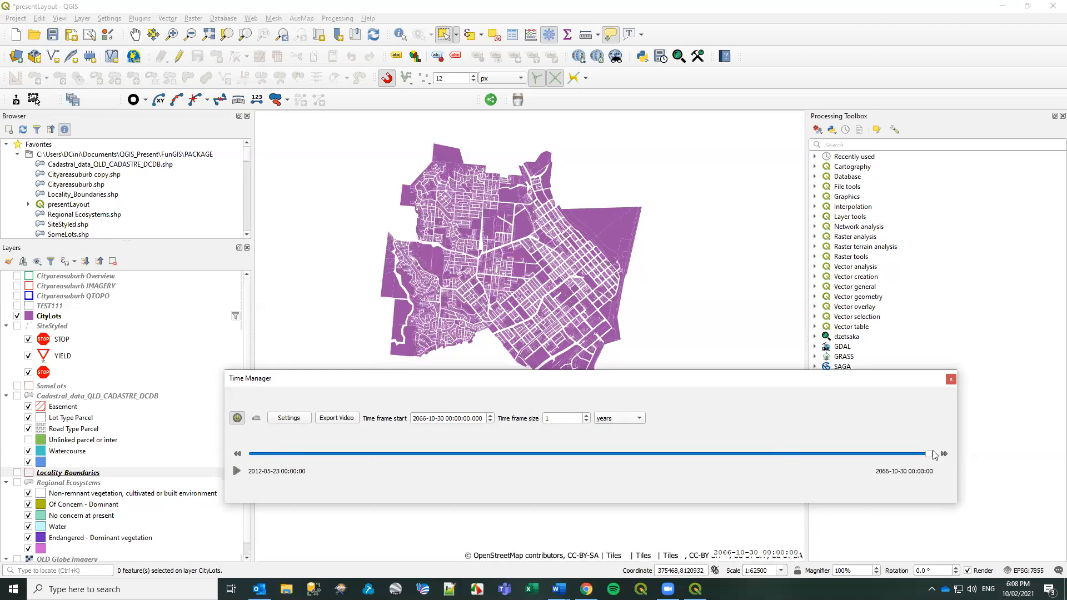
pyautogui.moveTo(929, 455); pyautogui.dragTo(234, 462)
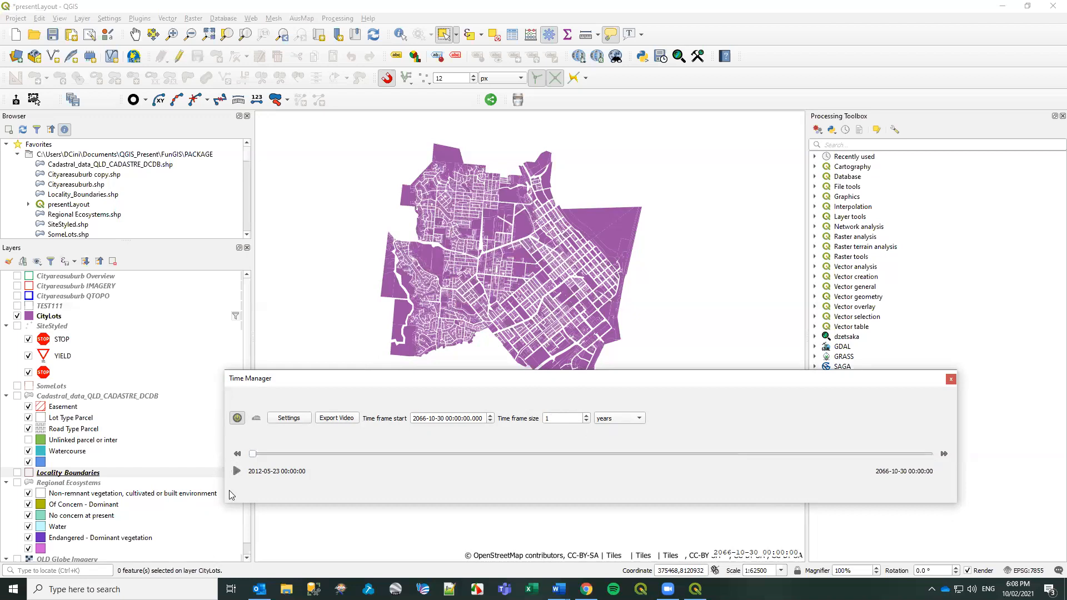
pyautogui.click(236, 471)
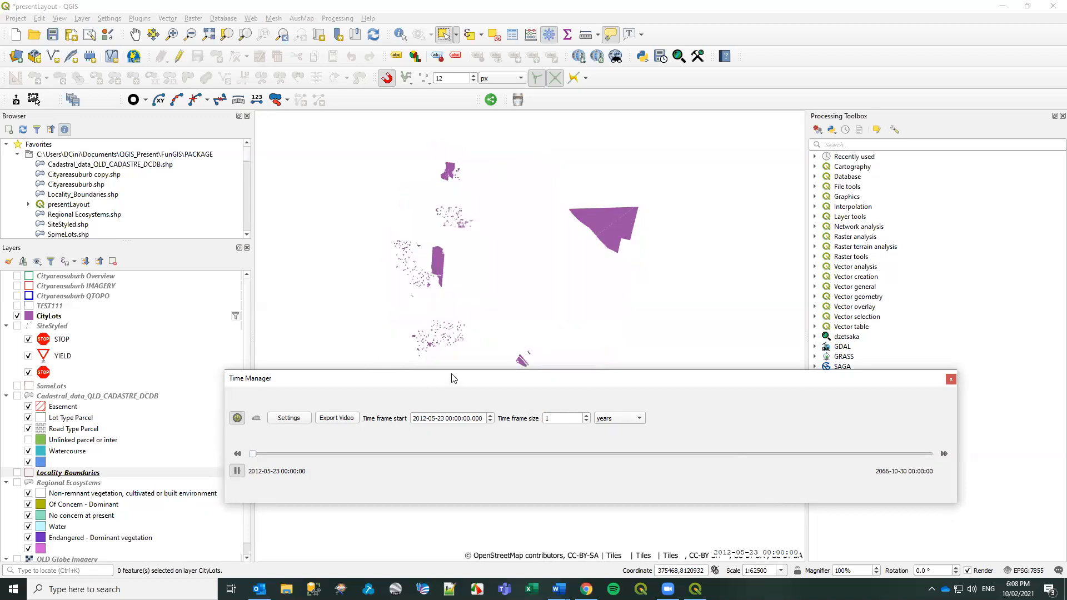
pyautogui.moveTo(453, 378); pyautogui.dragTo(450, 422)
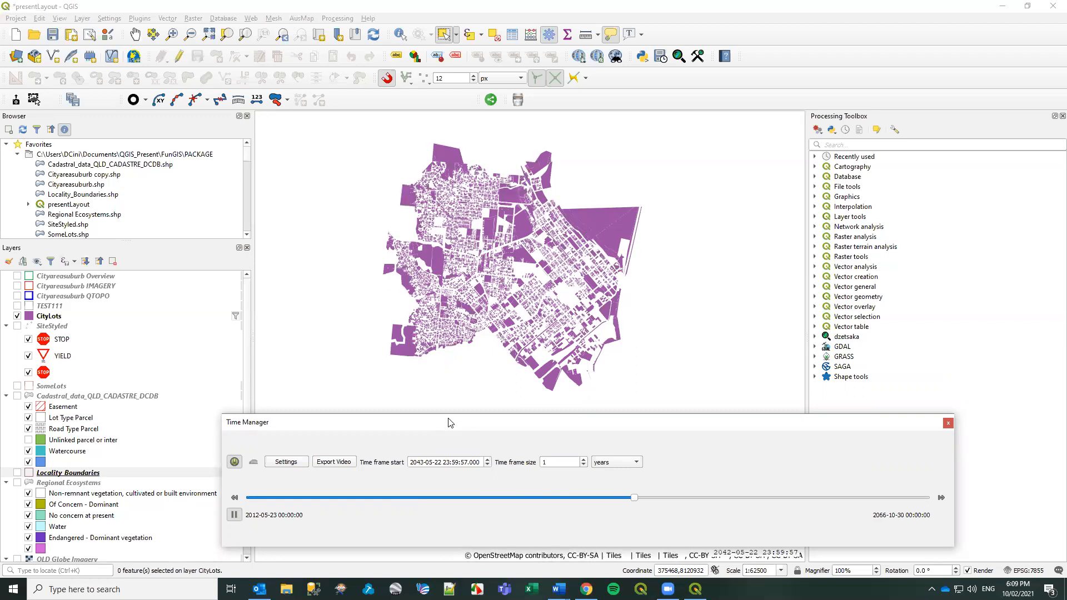
pyautogui.click(235, 514)
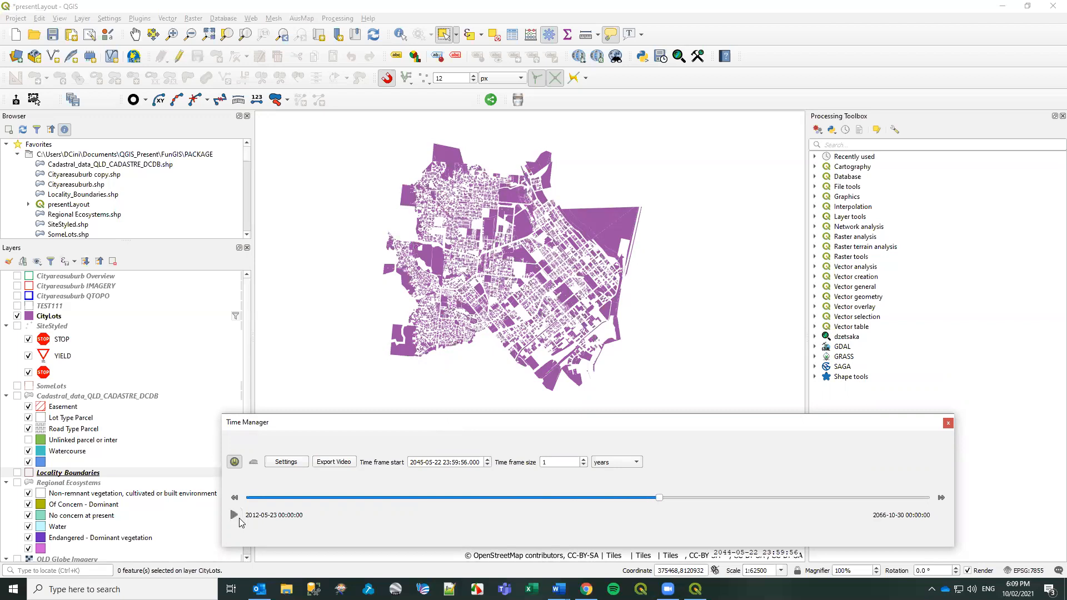
pyautogui.click(948, 424)
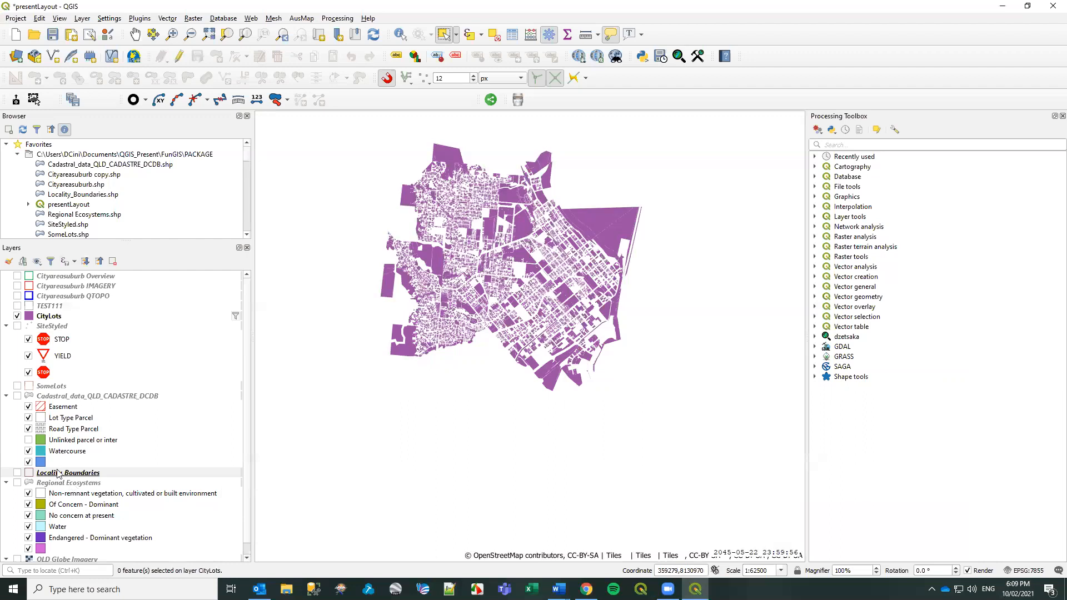
# Open the CityLots layer properties, review its field definitions, and show its attribute form settings.
pyautogui.click(40, 321)
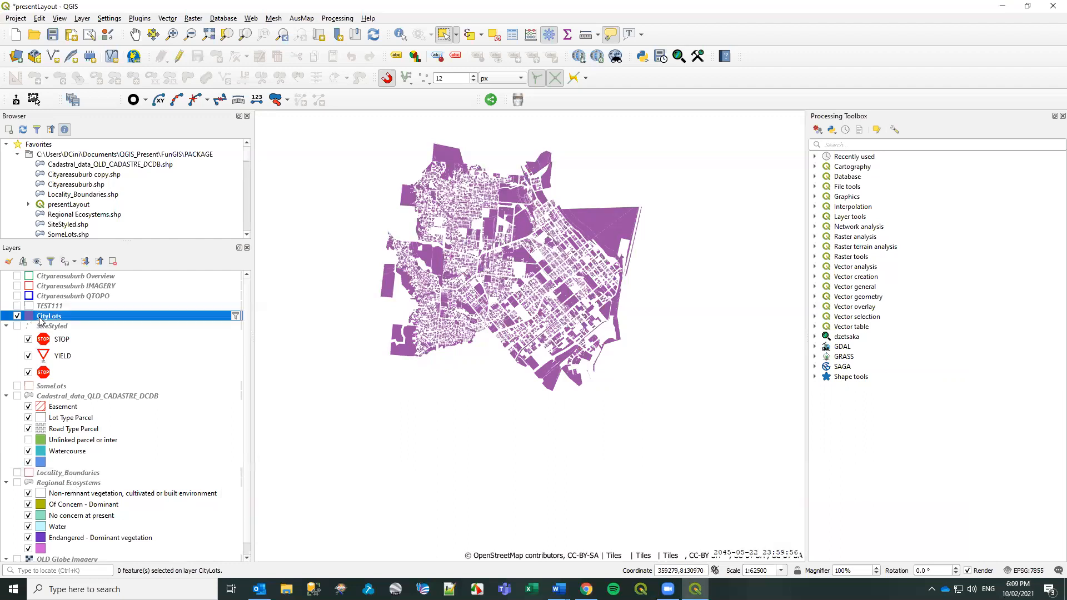
pyautogui.doubleClick(40, 321)
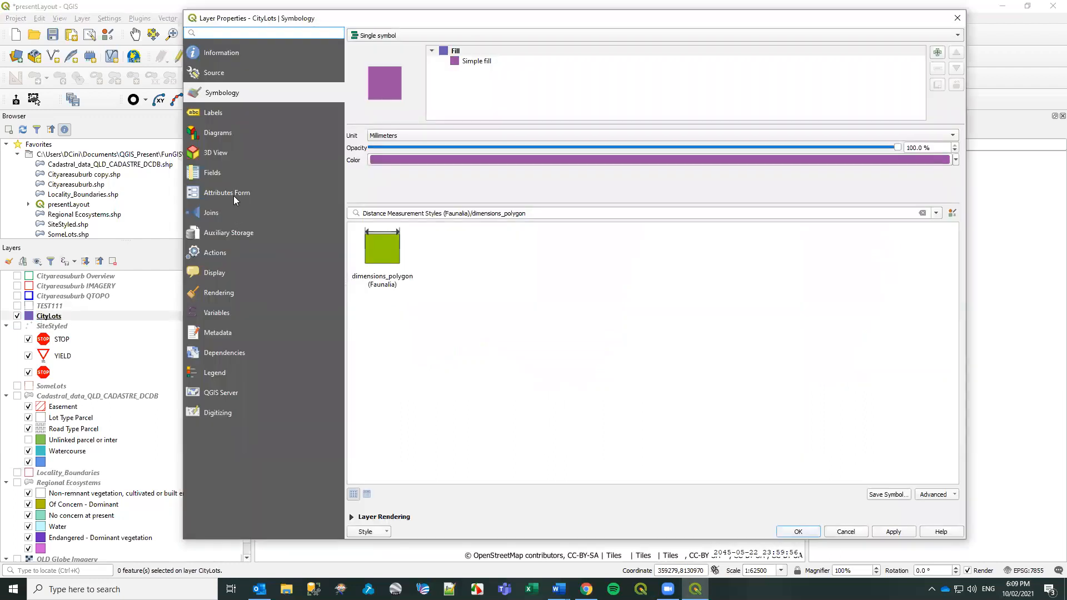
pyautogui.click(208, 170)
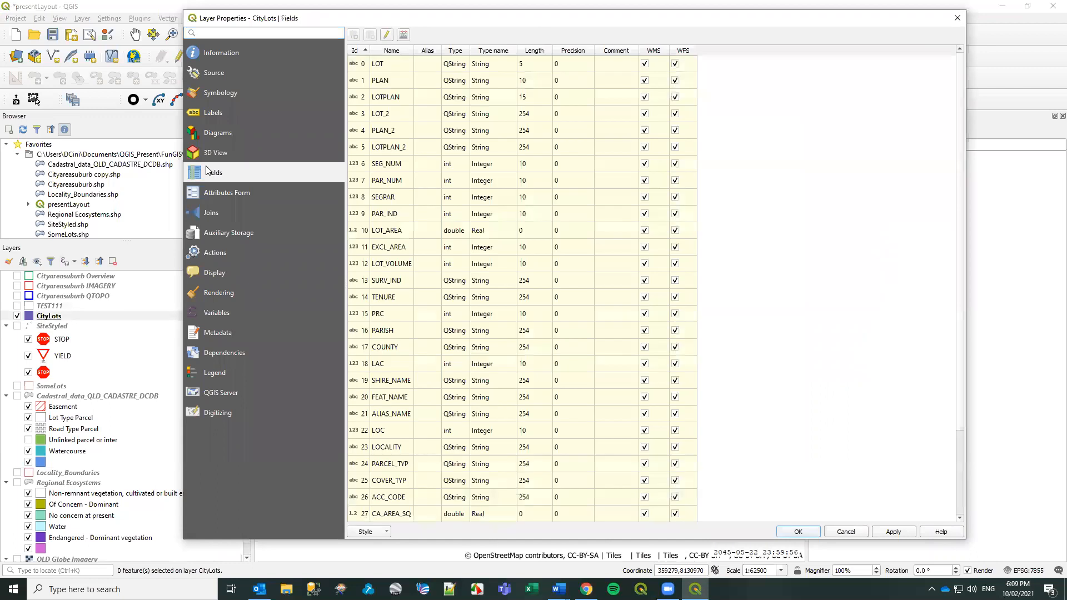
pyautogui.click(225, 195)
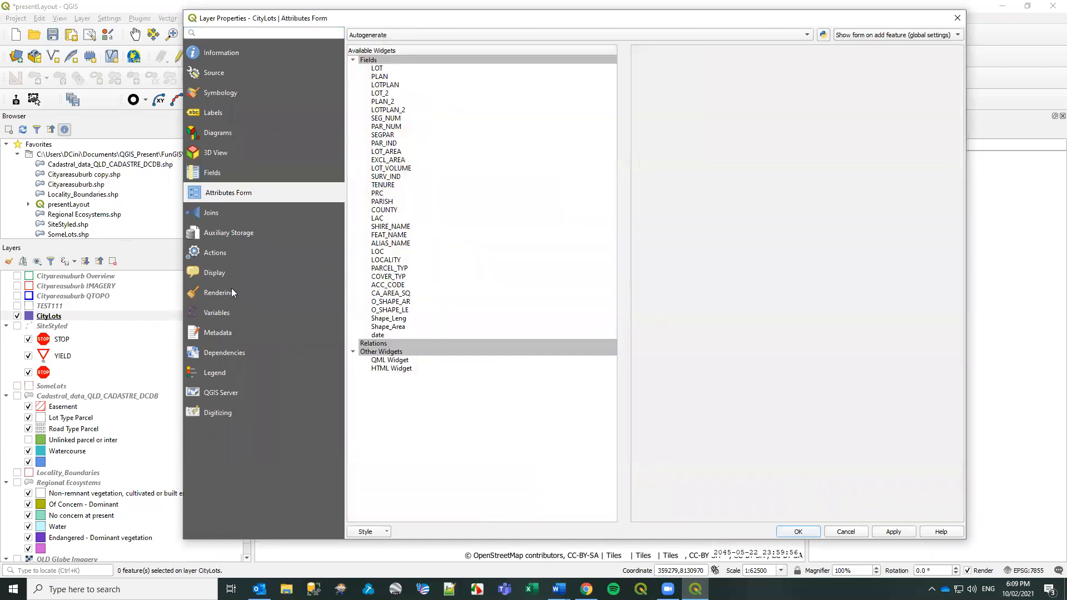
# Review the widget types available for the CityLots date field, leave it as Date/Time, and cancel the layer properties.
pyautogui.click(378, 336)
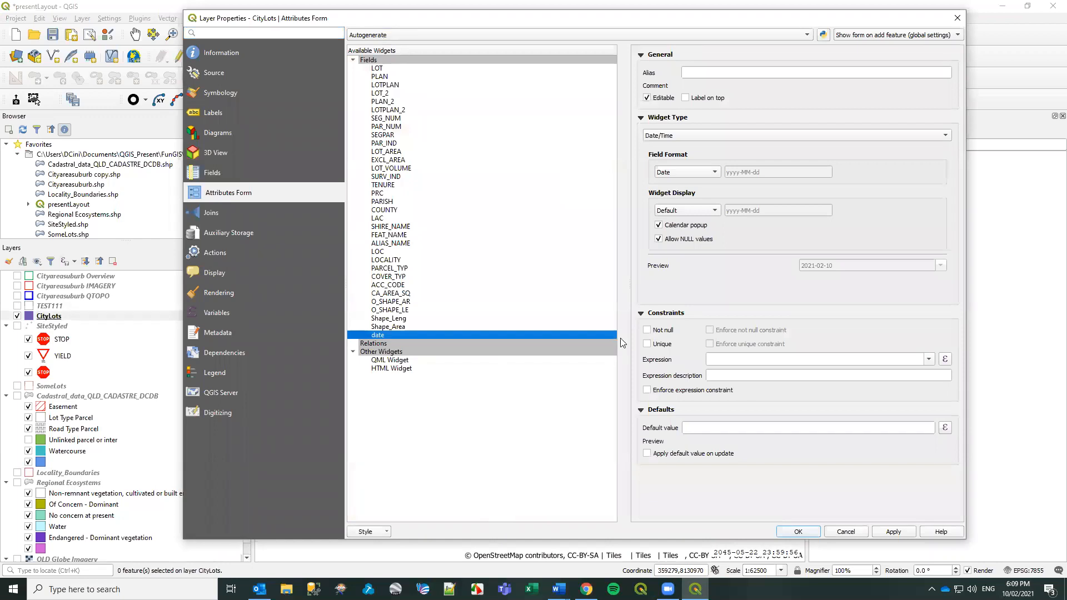
pyautogui.click(720, 135)
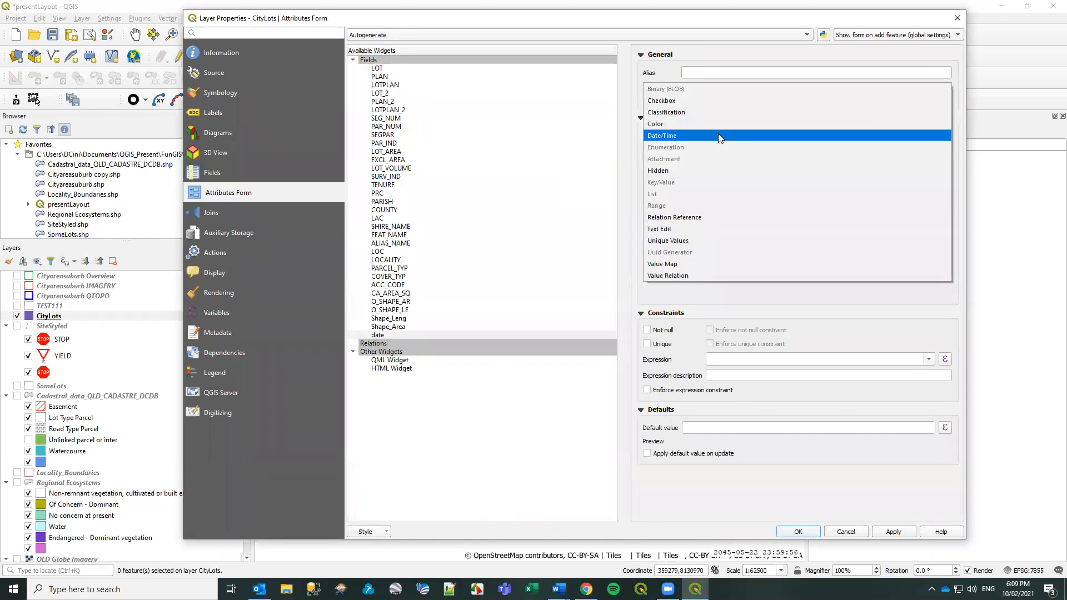
pyautogui.click(667, 141)
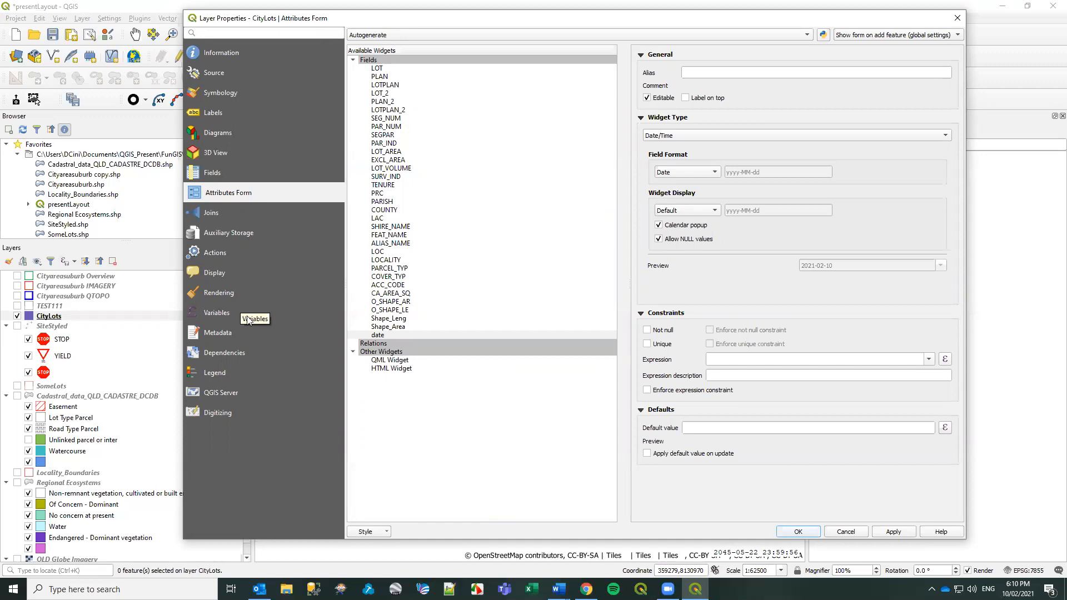
pyautogui.click(379, 335)
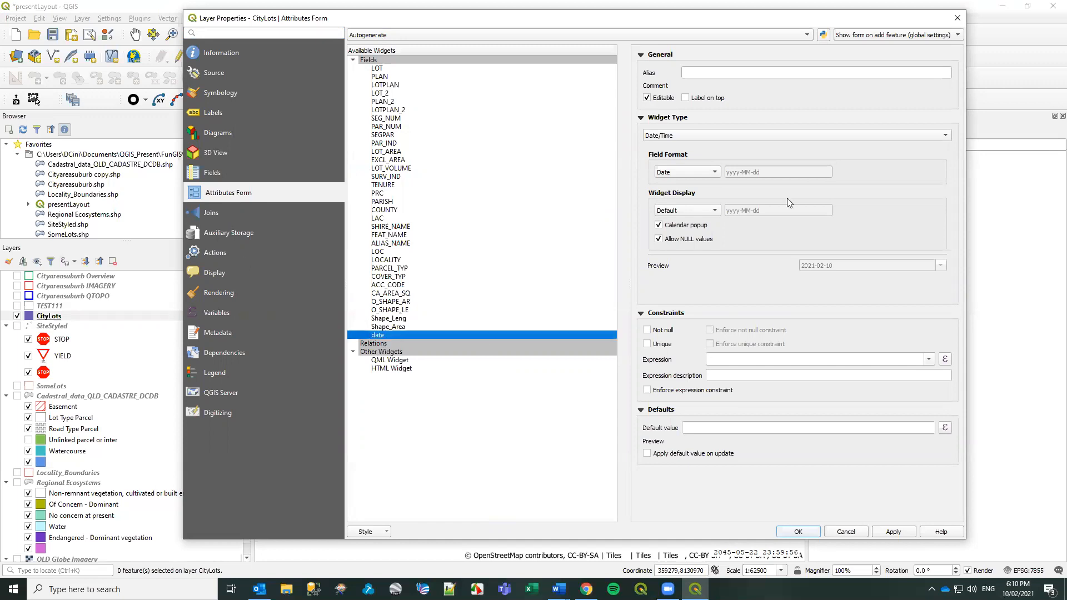
pyautogui.click(686, 137)
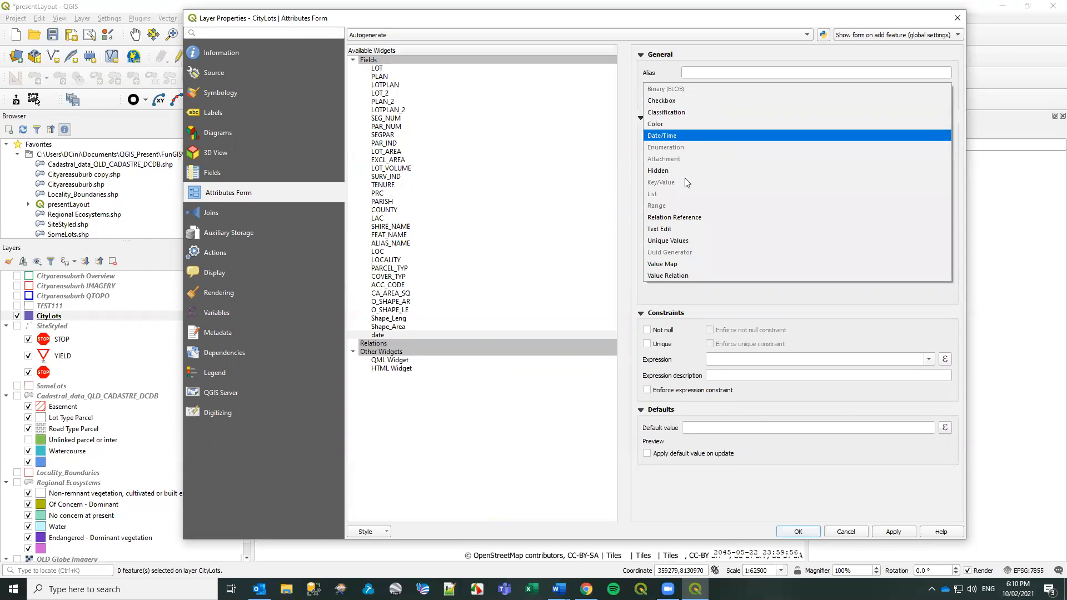
pyautogui.click(720, 308)
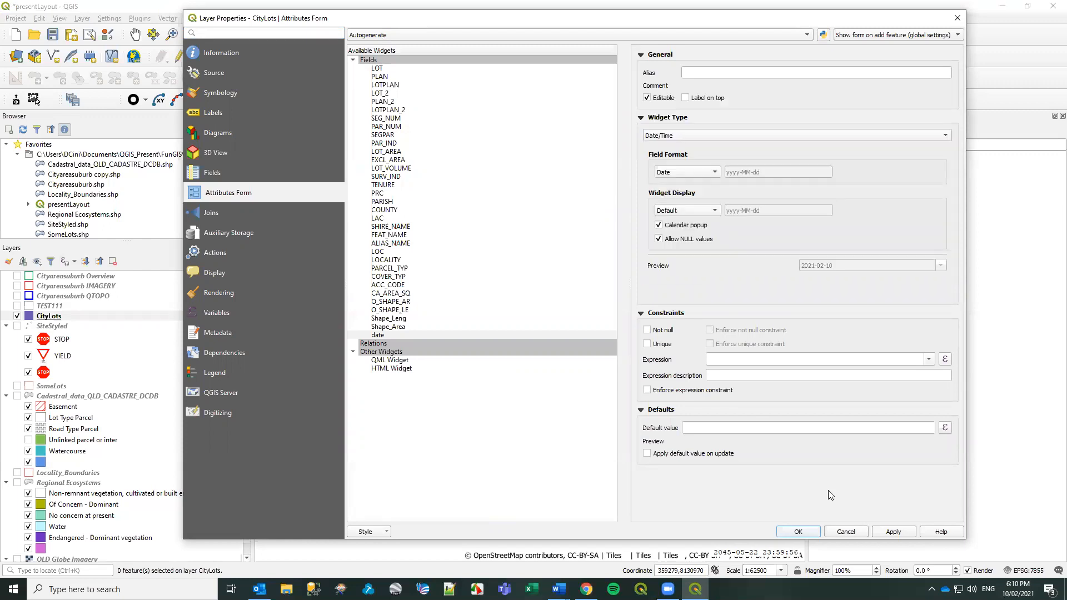
pyautogui.click(846, 532)
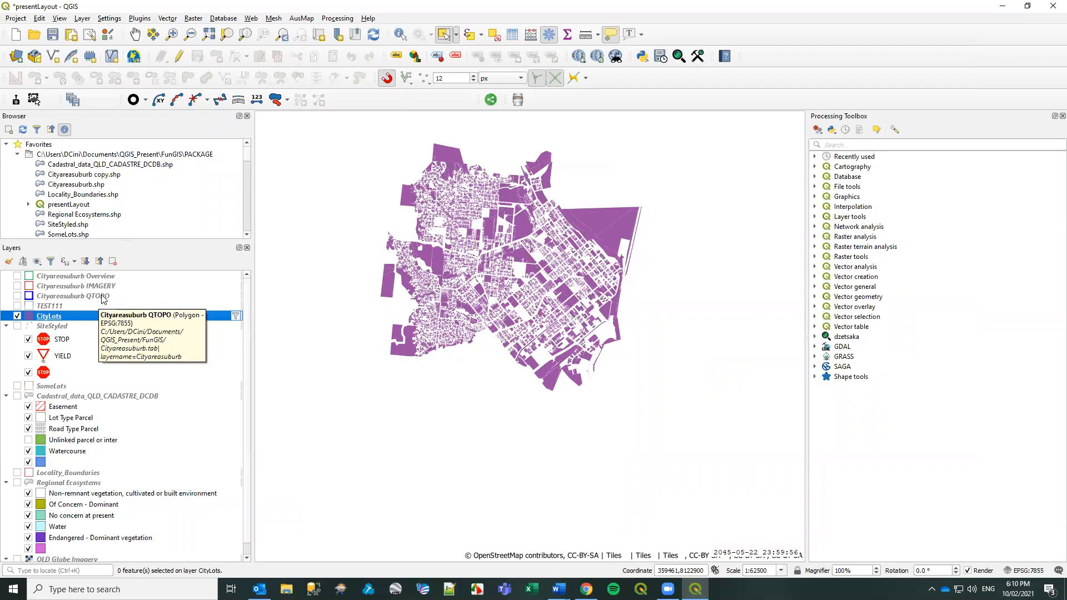
# Keep the current project open and open its existing Presentation print layout, placing the layout window fully in view.
pyautogui.click(35, 36)
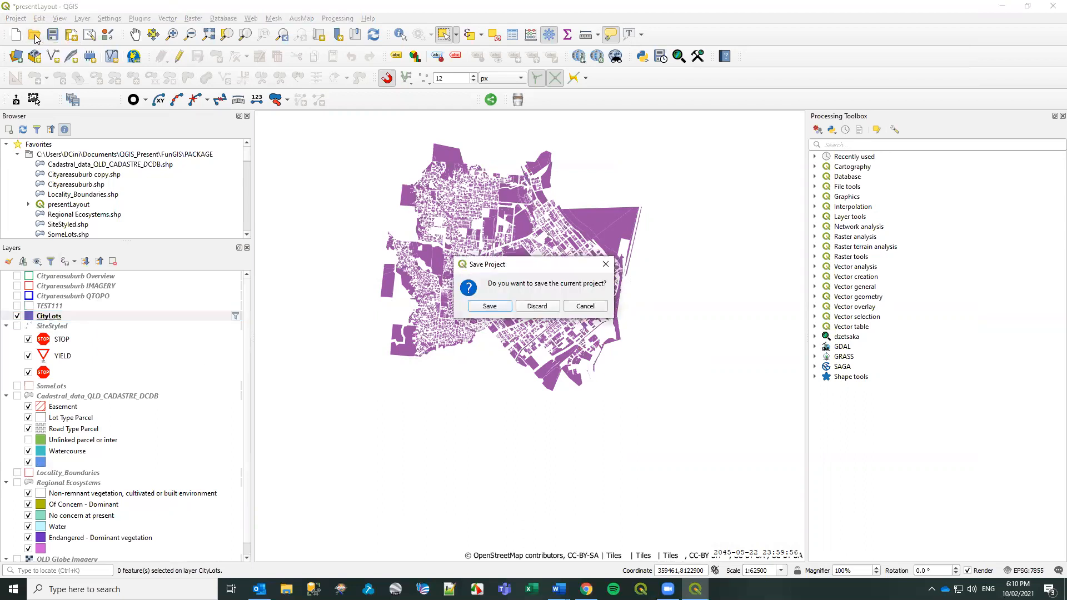
pyautogui.click(585, 307)
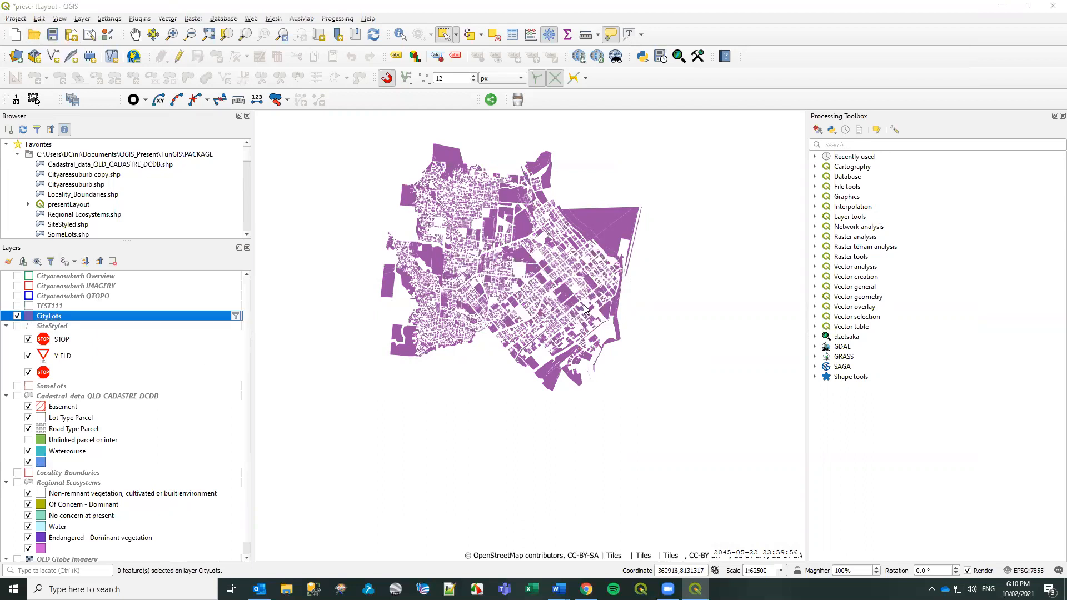
pyautogui.click(16, 19)
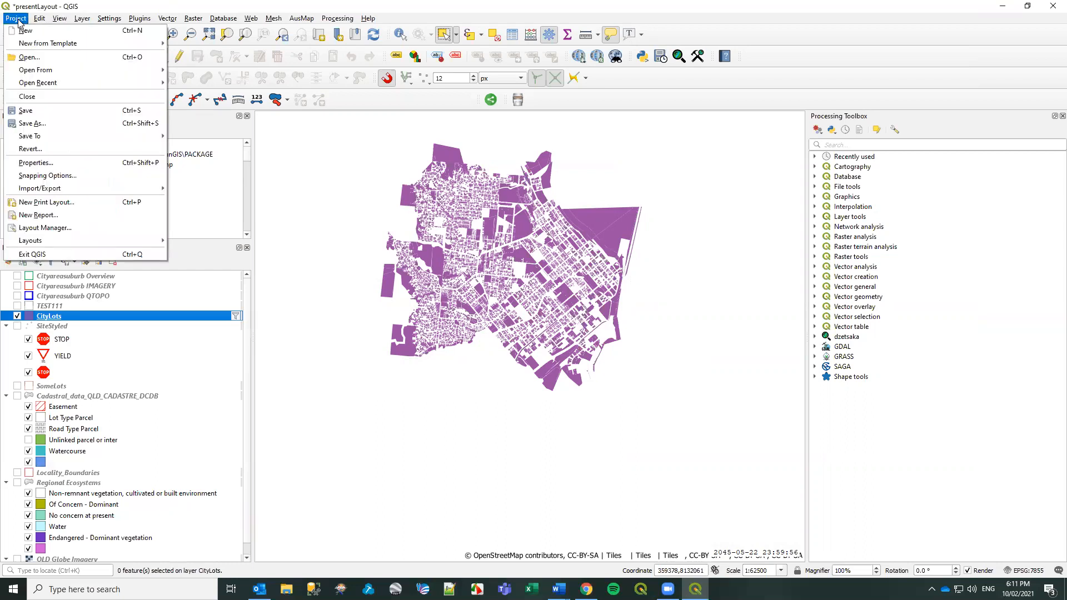
pyautogui.moveTo(40, 191)
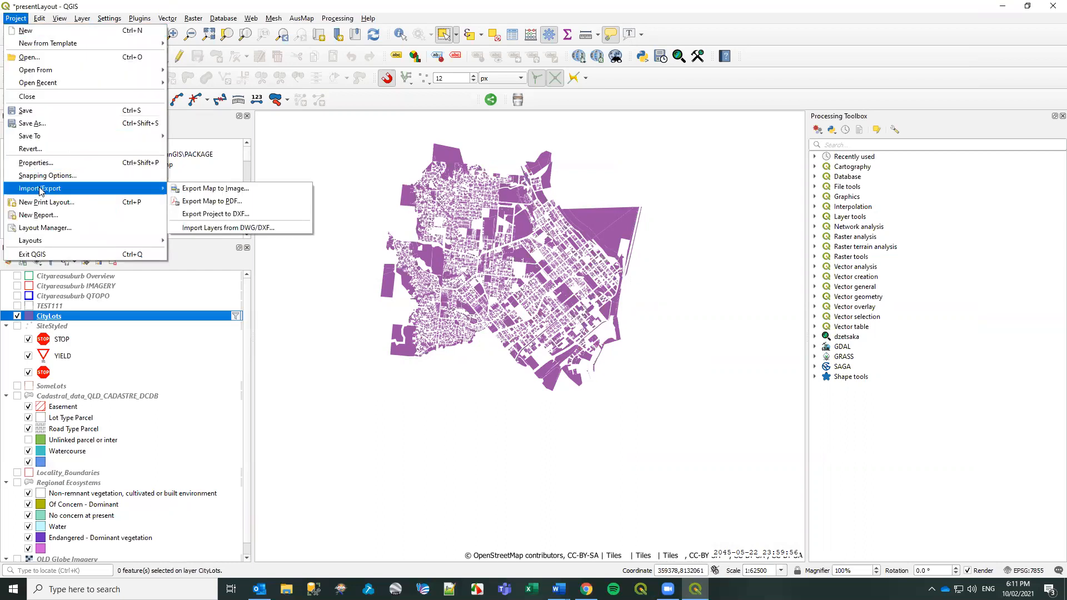
pyautogui.moveTo(66, 241)
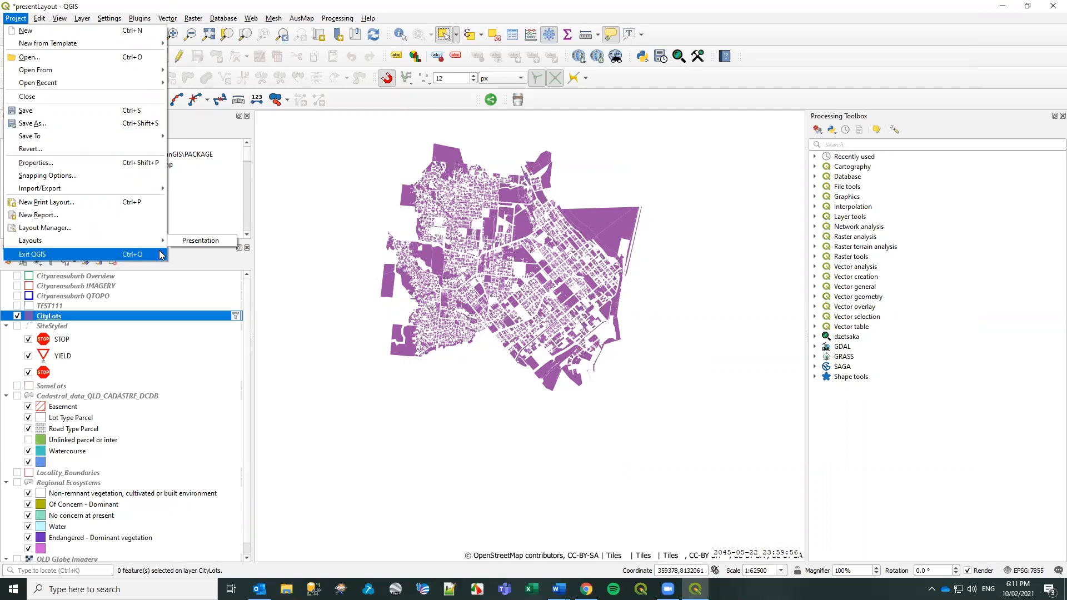
pyautogui.click(199, 242)
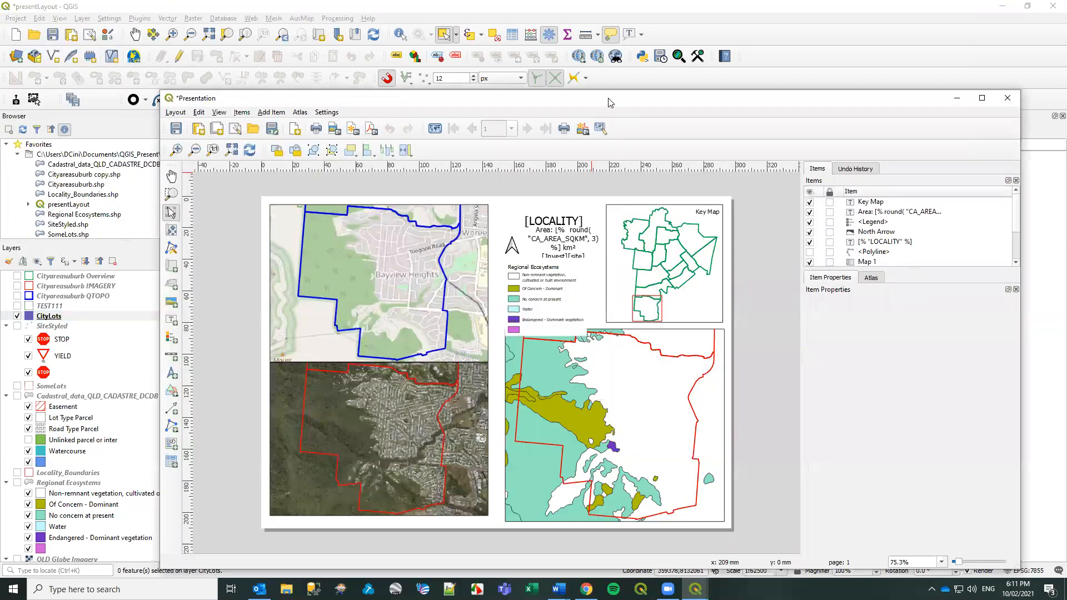
pyautogui.moveTo(611, 101); pyautogui.dragTo(548, 30)
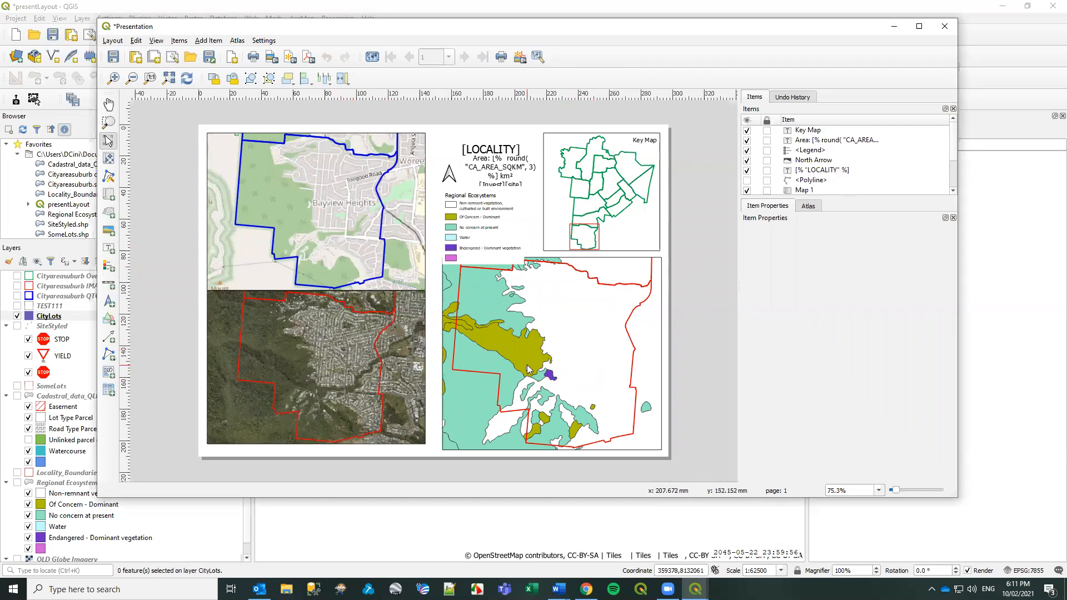
# Preview the atlas in the Presentation layout and inspect the expressions behind the suburb title and area labels.
pyautogui.click(372, 56)
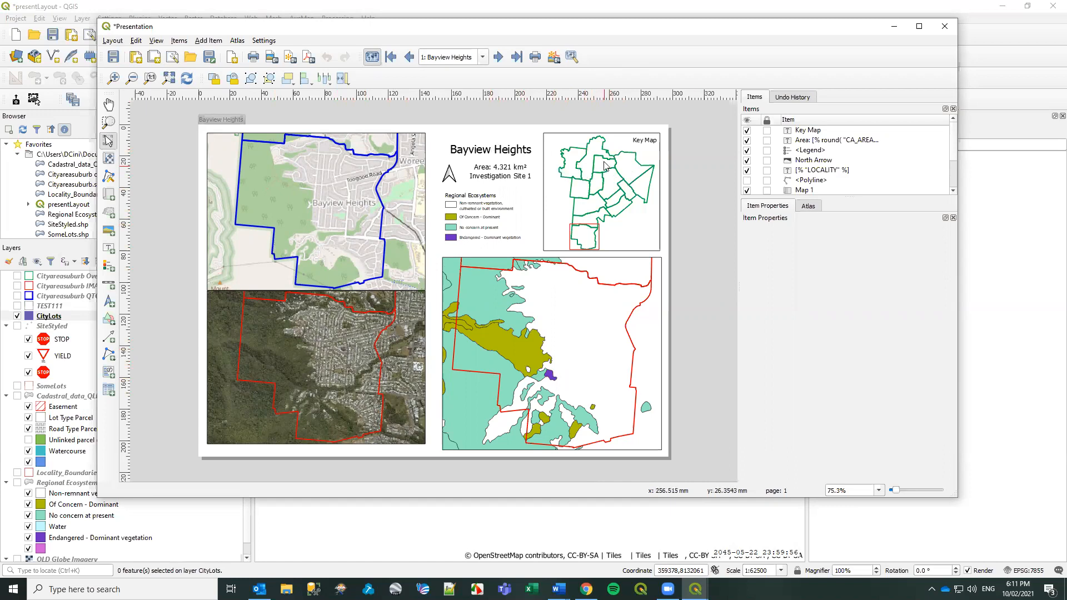
pyautogui.click(495, 152)
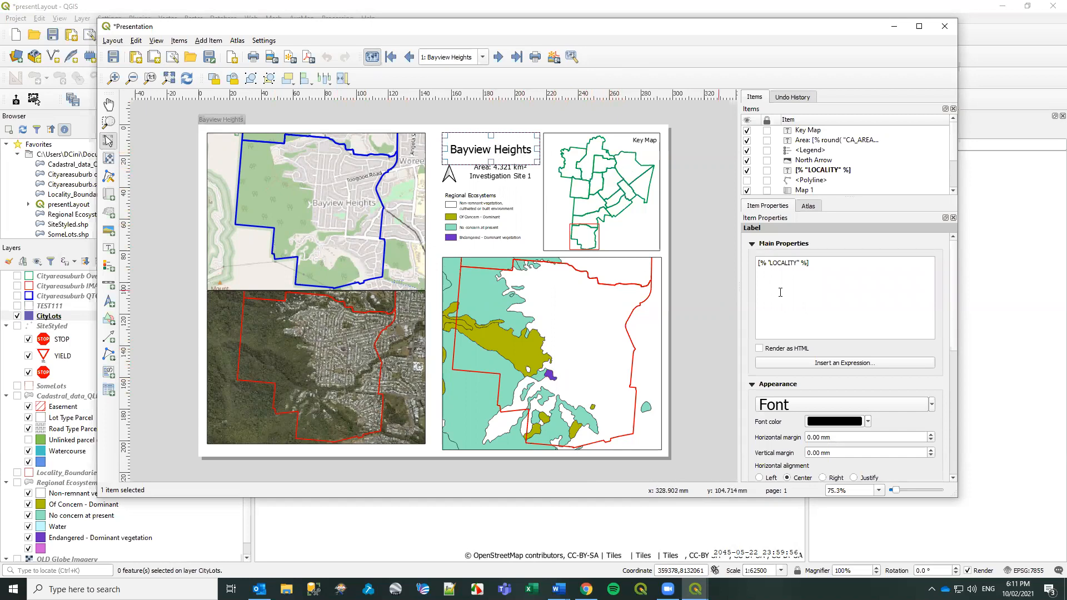
pyautogui.click(500, 173)
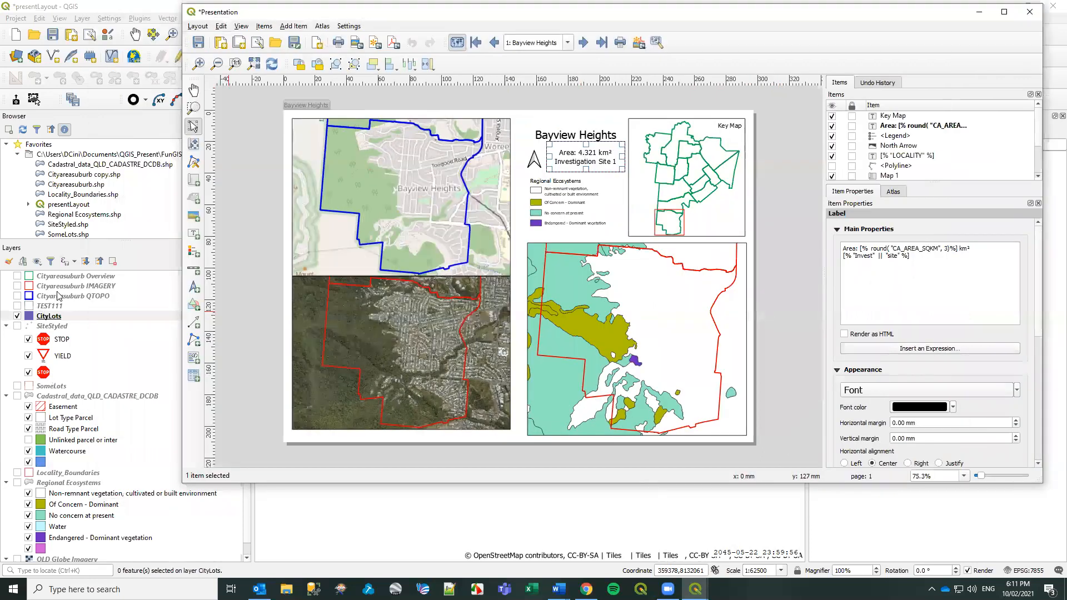
# Open the attribute table of Cityareasuburb QTOPO and arrange it beside the Presentation layout to compare the label fields.
pyautogui.click(59, 298)
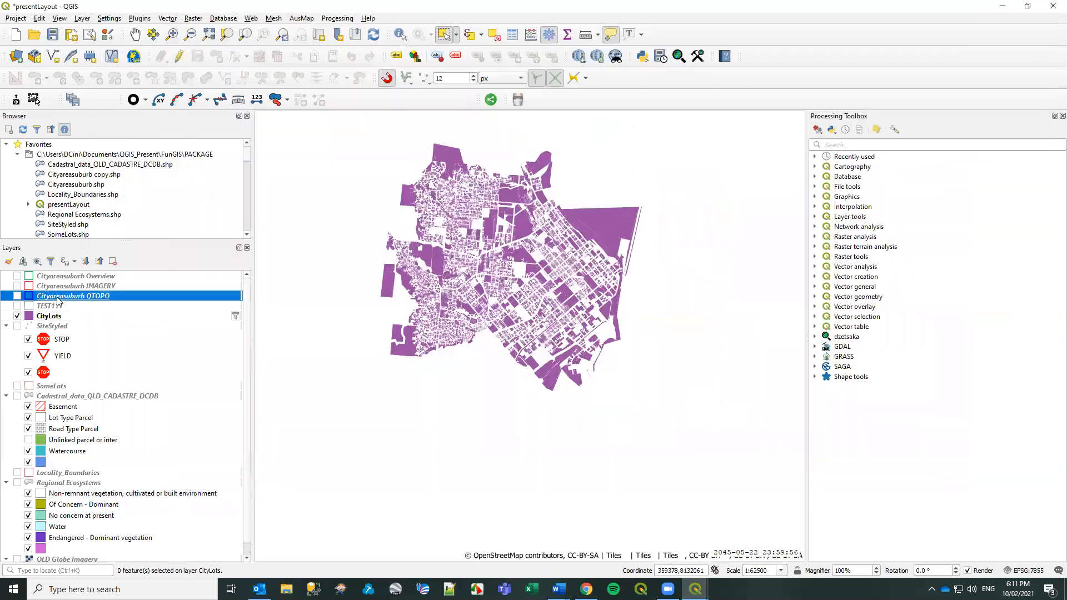
pyautogui.rightClick(59, 301)
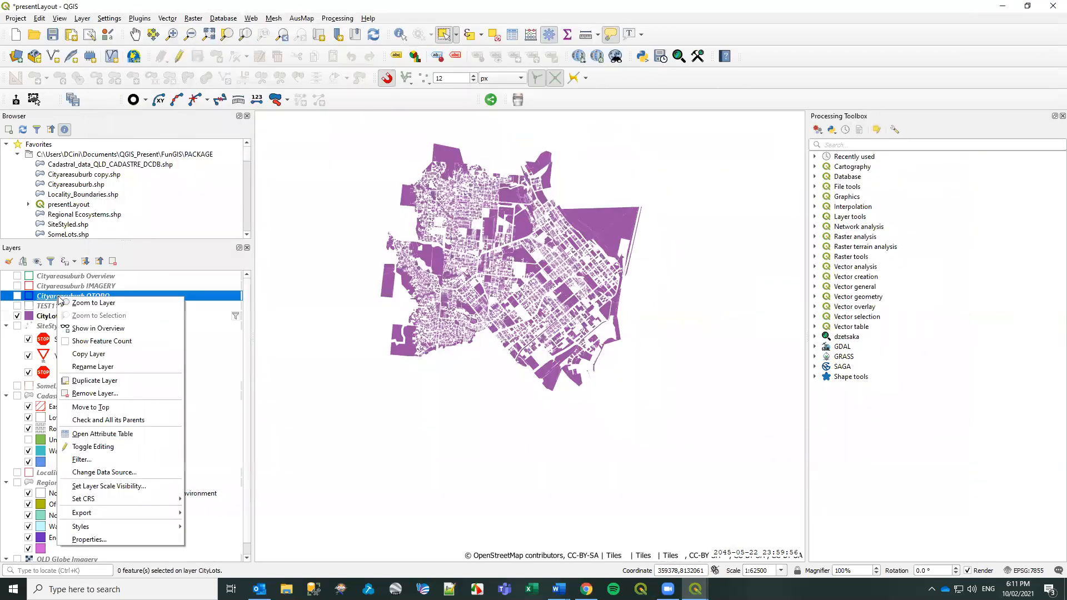
pyautogui.click(101, 433)
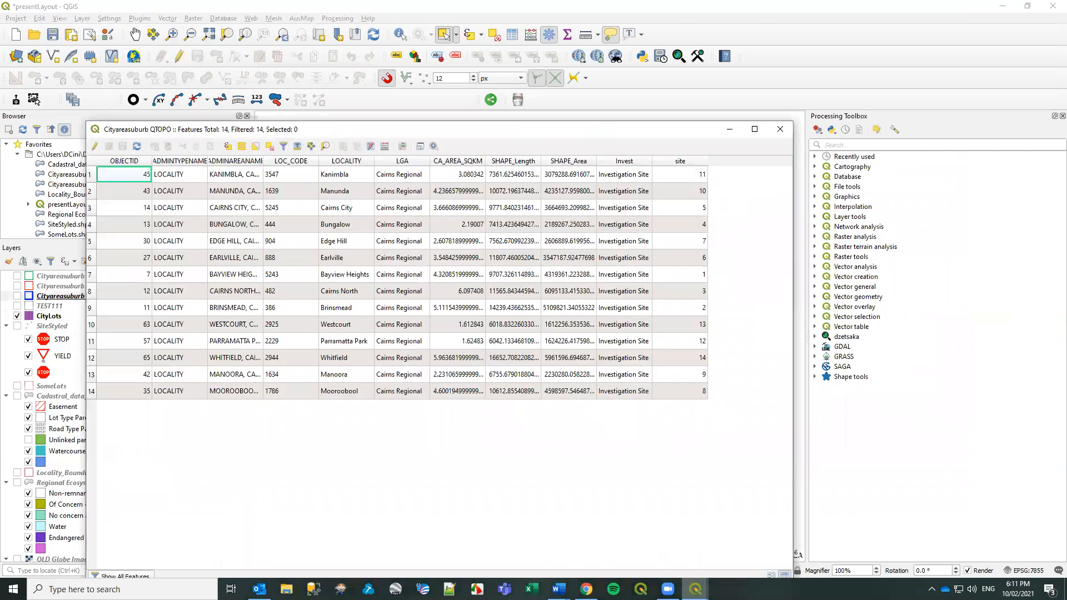
pyautogui.moveTo(695, 589)
pyautogui.click(722, 547)
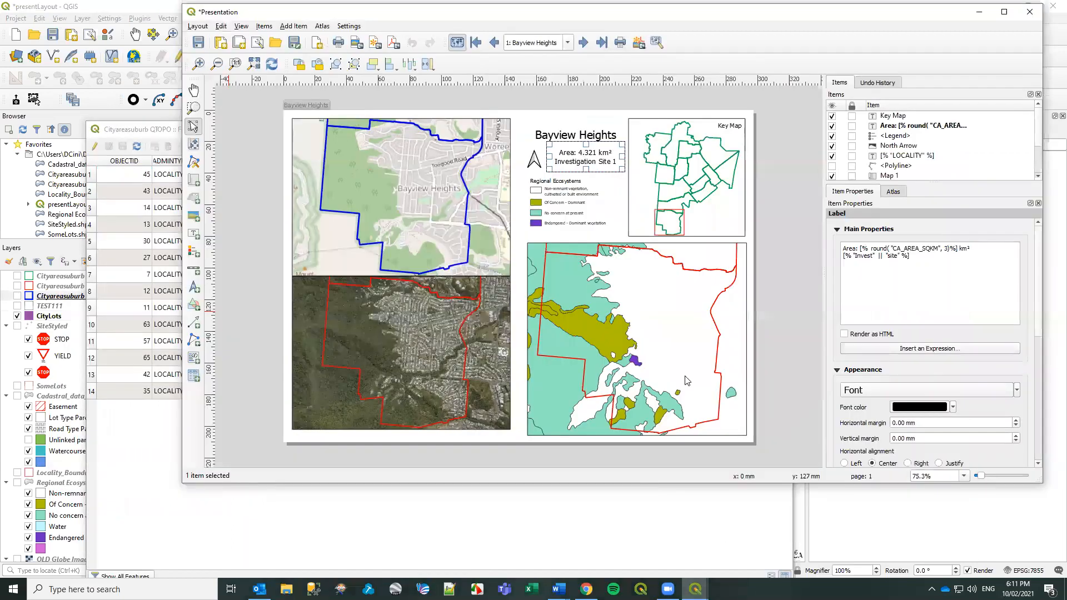
pyautogui.moveTo(484, 12); pyautogui.dragTo(752, 40)
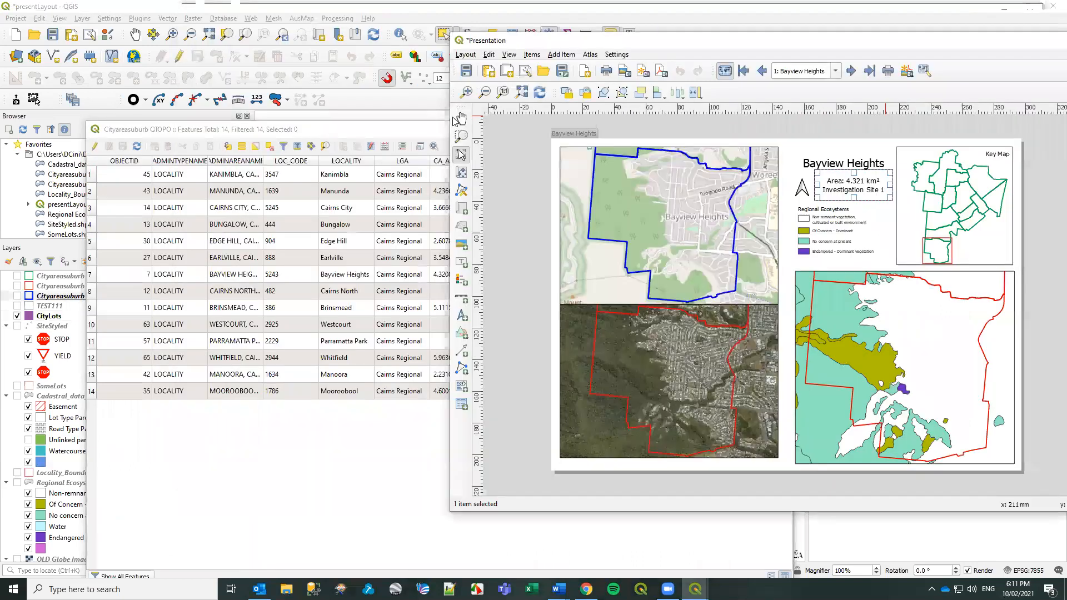
pyautogui.moveTo(394, 134); pyautogui.dragTo(315, 73)
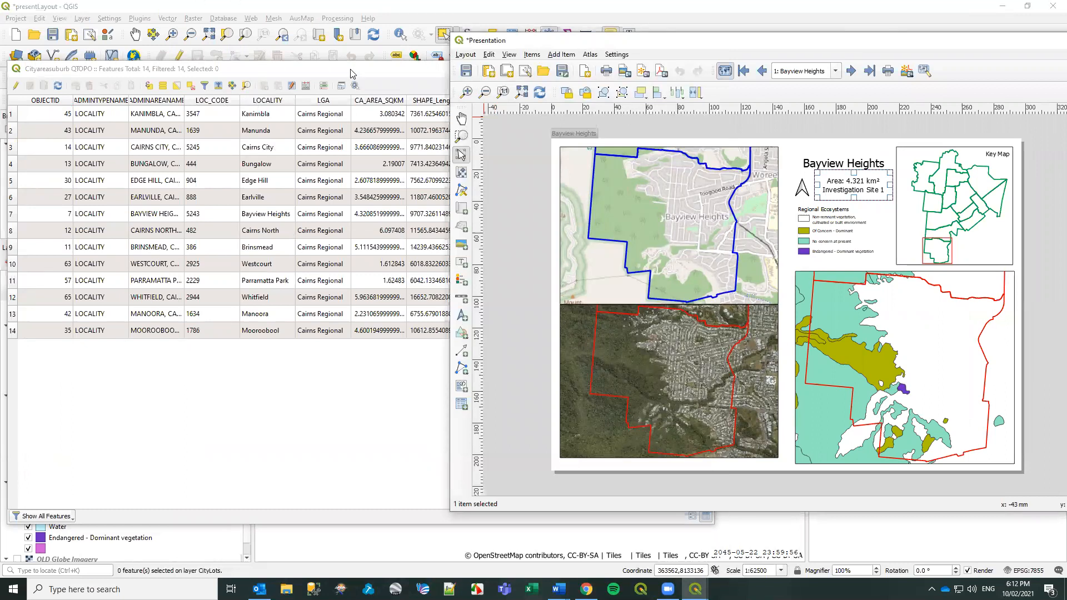
pyautogui.moveTo(352, 72); pyautogui.dragTo(219, 62)
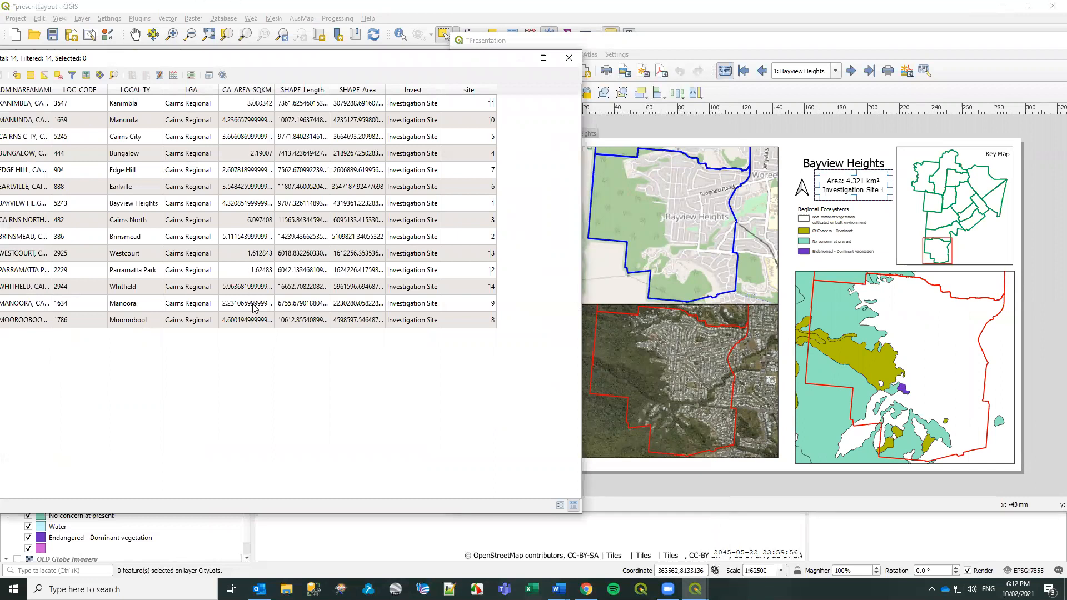
# Examine the area label's text, highlighting the rounded CA_AREA_SQKM expression and the combined Invest and site expression.
pyautogui.click(846, 185)
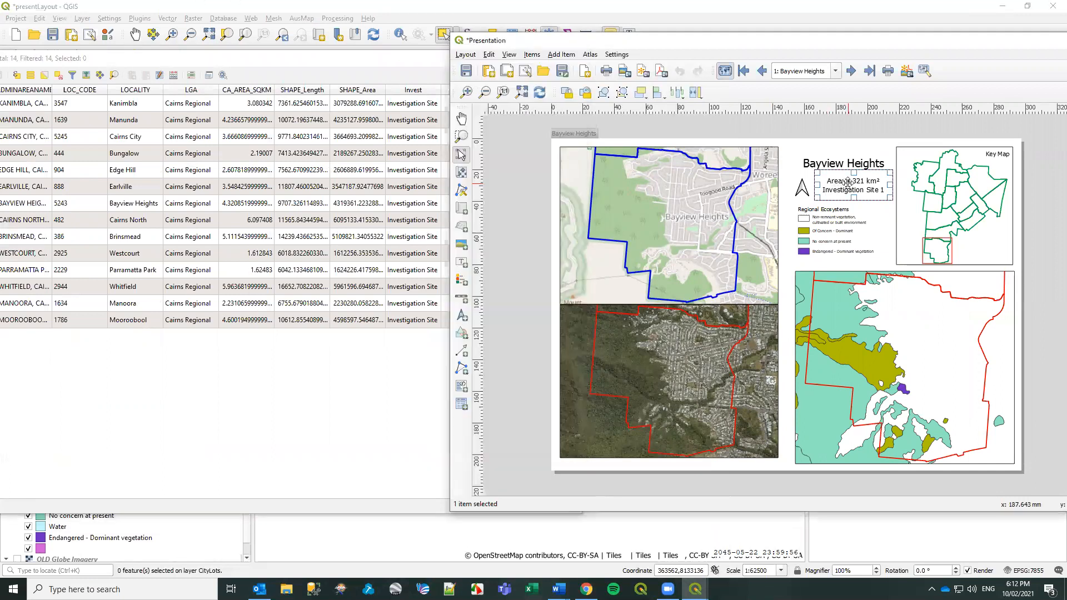
pyautogui.moveTo(887, 40); pyautogui.dragTo(517, 30)
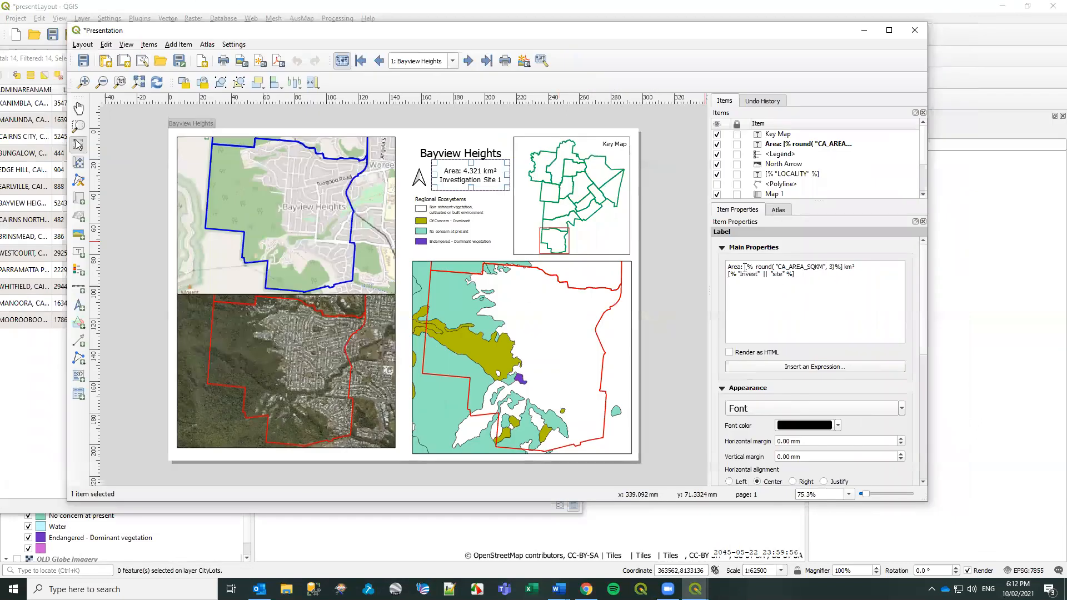
pyautogui.moveTo(765, 265); pyautogui.dragTo(834, 266)
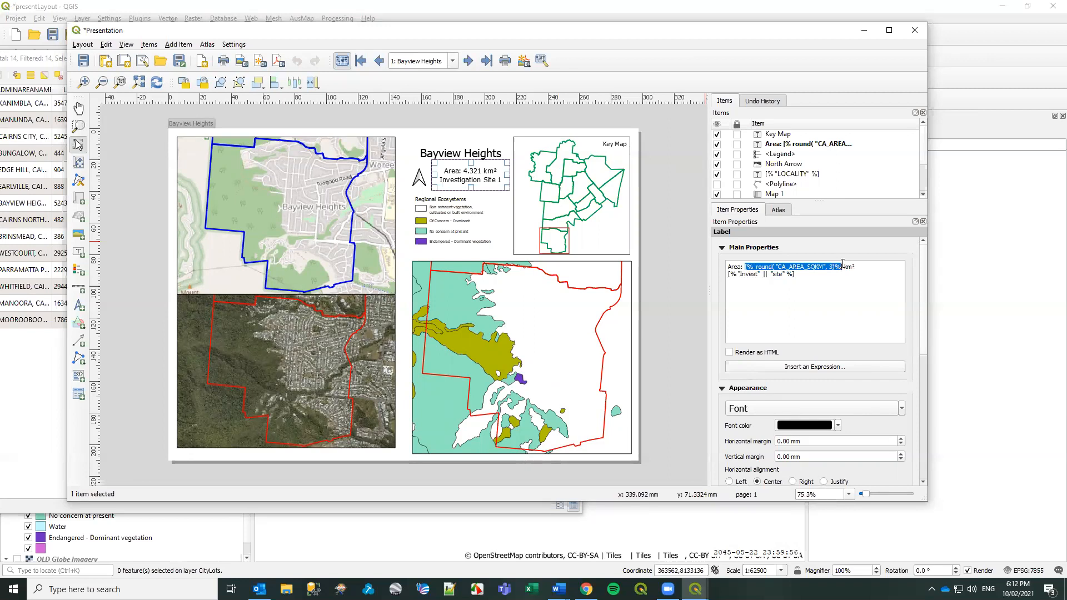
pyautogui.click(855, 268)
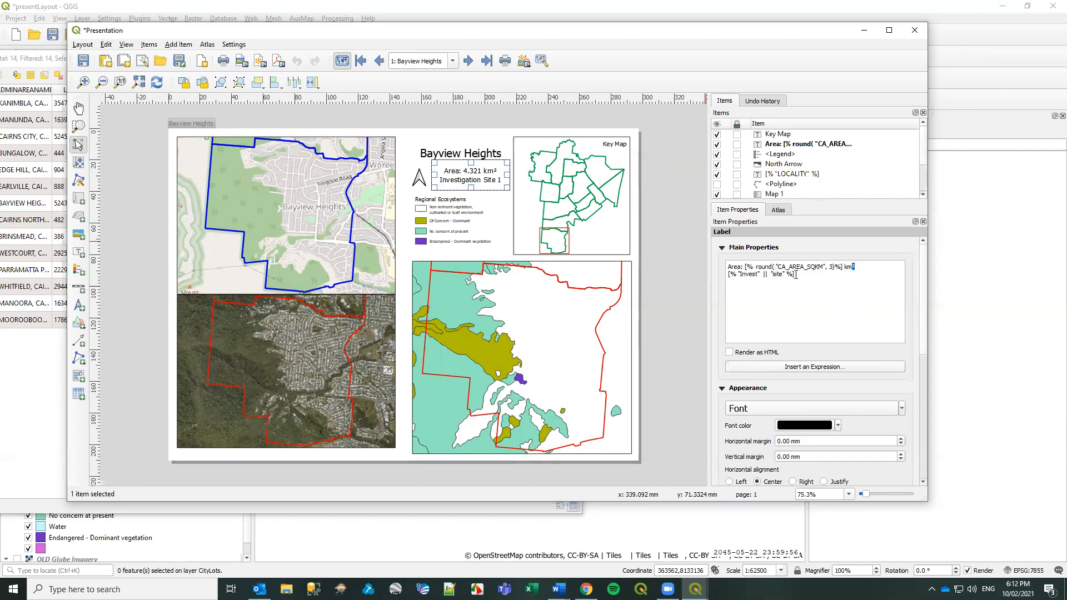
pyautogui.moveTo(760, 274); pyautogui.dragTo(802, 274)
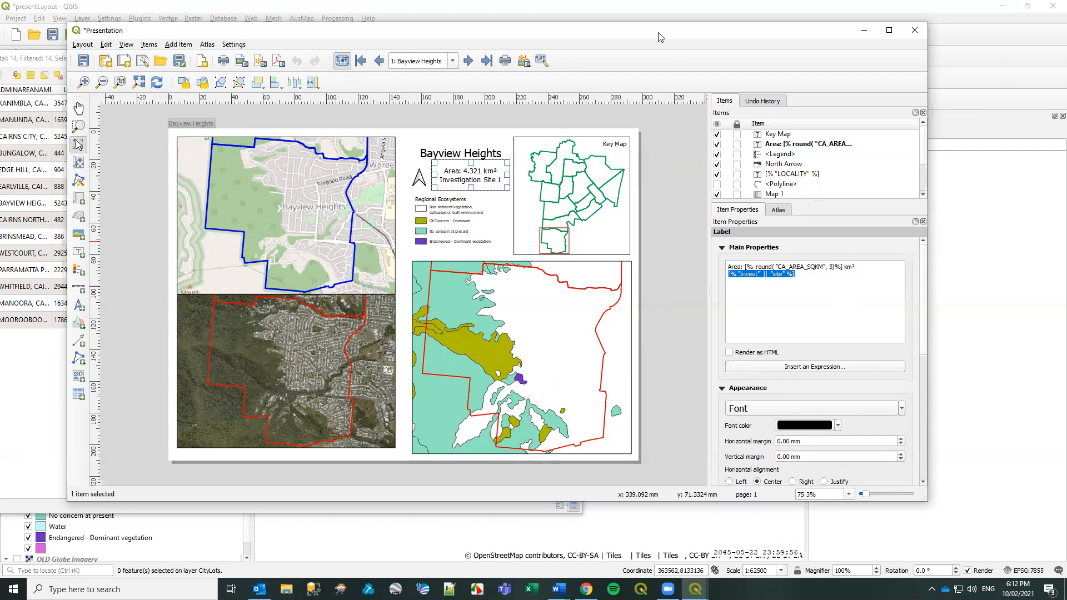
# Bring the suburb attribute table forward, sort it by the Invest field to compare with the label, and minimize it.
pyautogui.moveTo(445, 30); pyautogui.dragTo(616, 28)
pyautogui.click(170, 60)
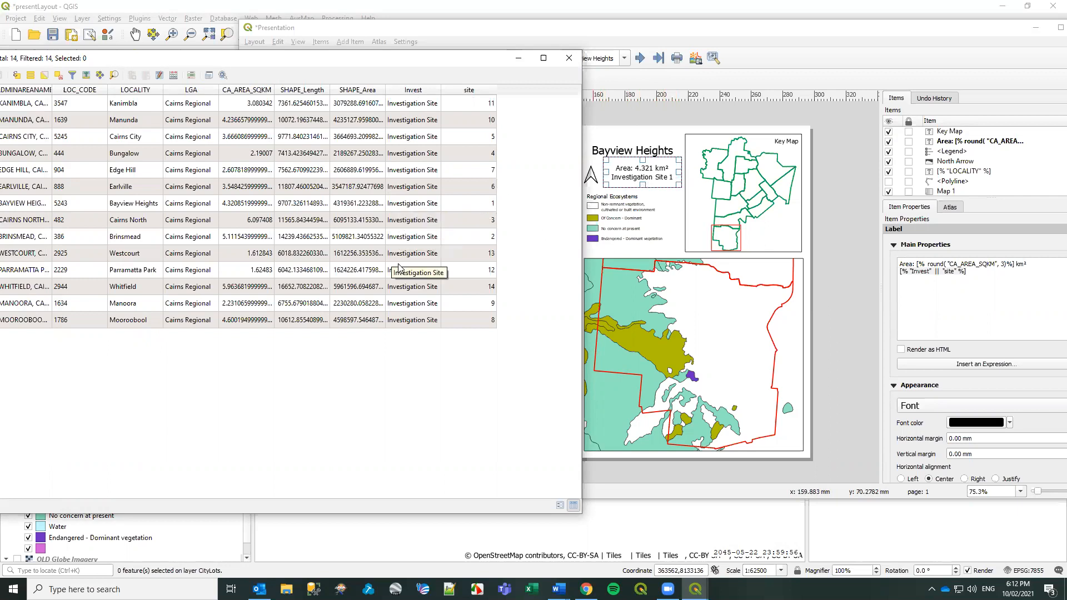
pyautogui.click(419, 90)
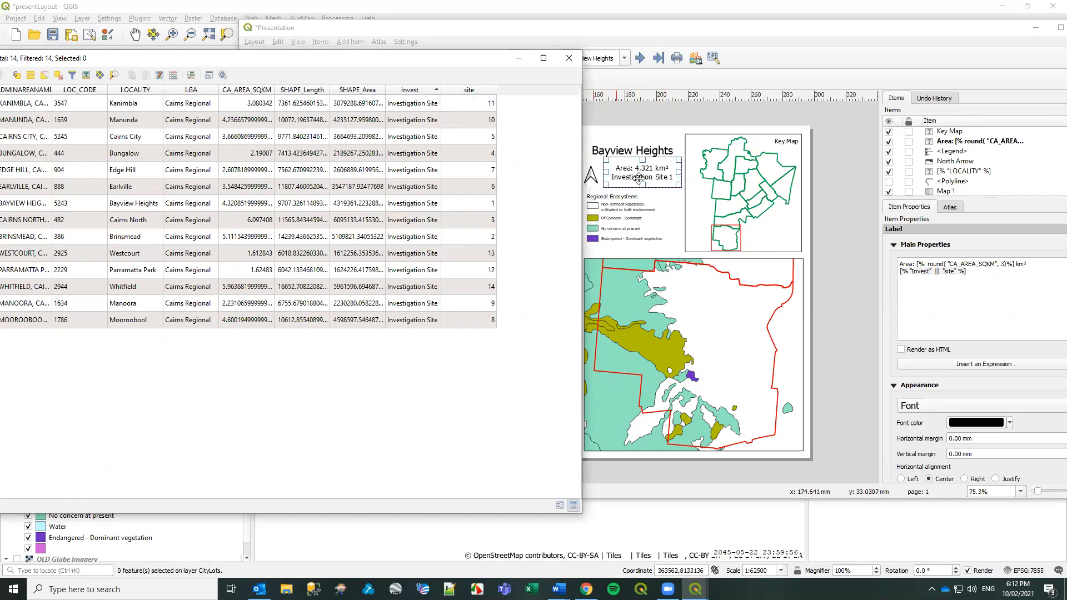
pyautogui.click(518, 58)
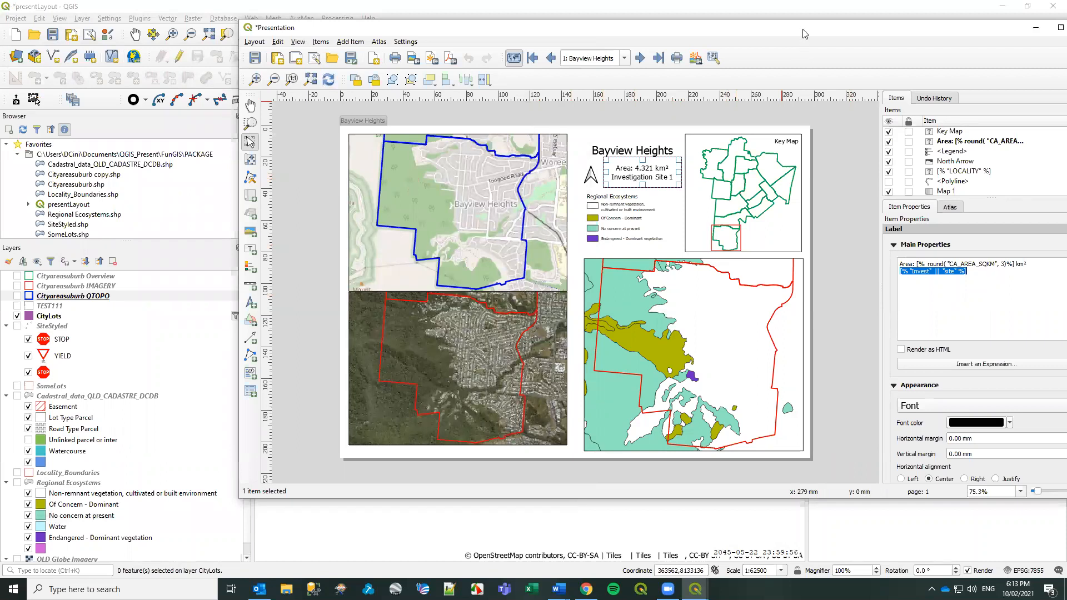
# Return to the Presentation layout and show its atlas configuration, including coverage layer, page name and output settings.
pyautogui.moveTo(805, 34); pyautogui.dragTo(665, 42)
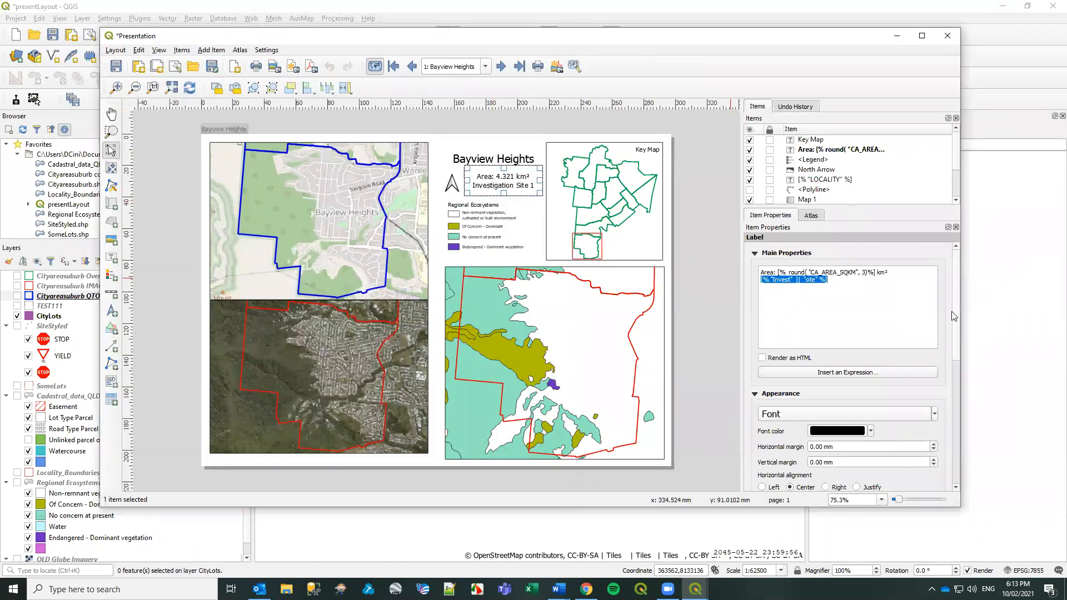
pyautogui.moveTo(956, 276)
pyautogui.mouseDown()
pyautogui.moveTo(956, 311)
pyautogui.moveTo(956, 270)
pyautogui.mouseUp()
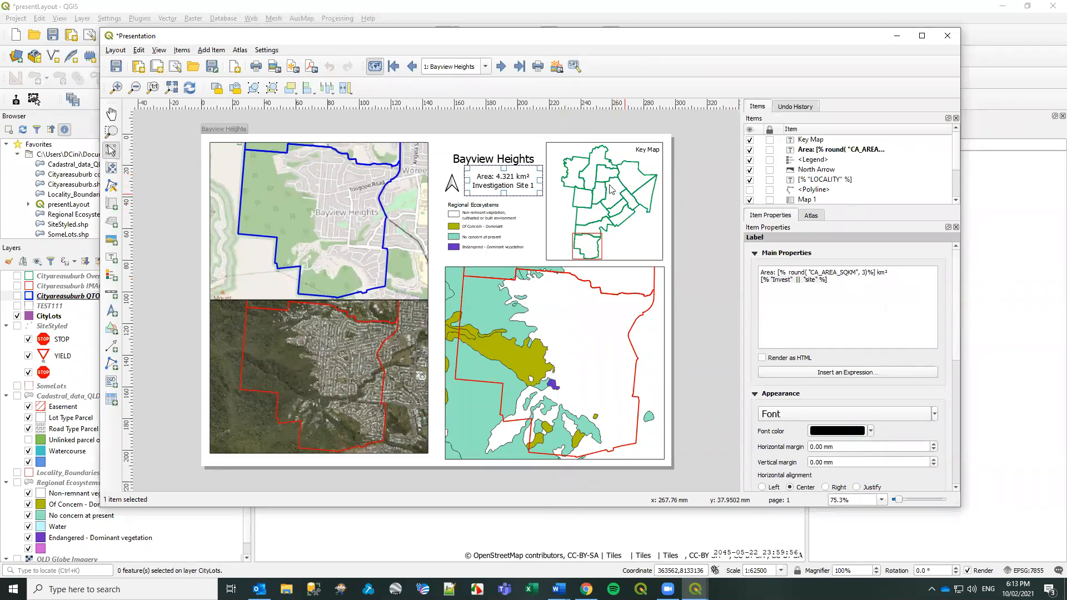
pyautogui.click(815, 217)
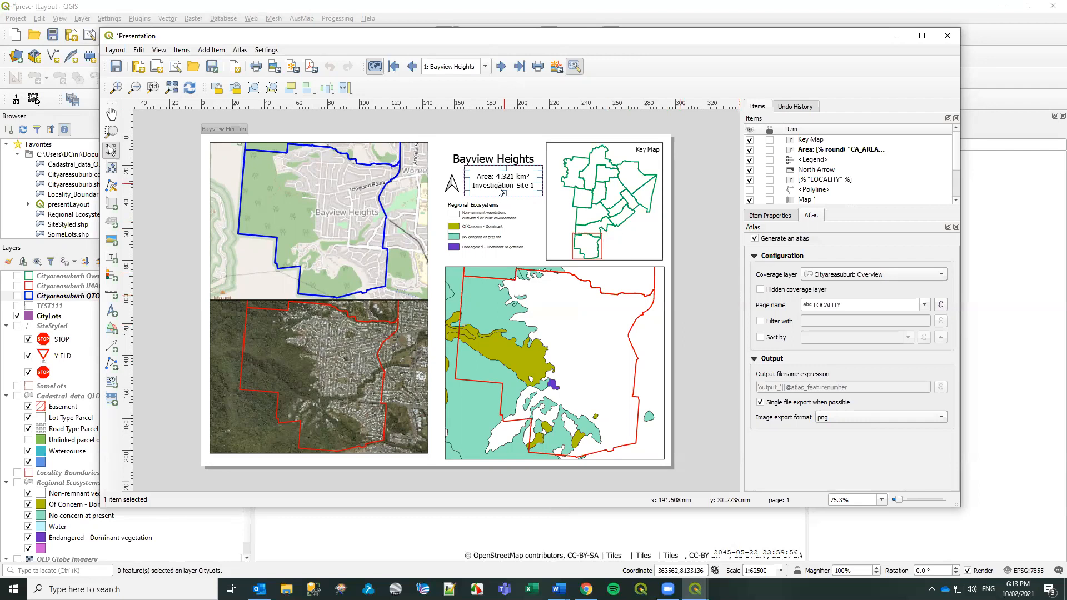
# Select the Regional Ecosystems legend and advance the atlas preview feature by feature from Bayview Heights to Edge Hill, comparing the legend, labels and maps.
pyautogui.click(471, 221)
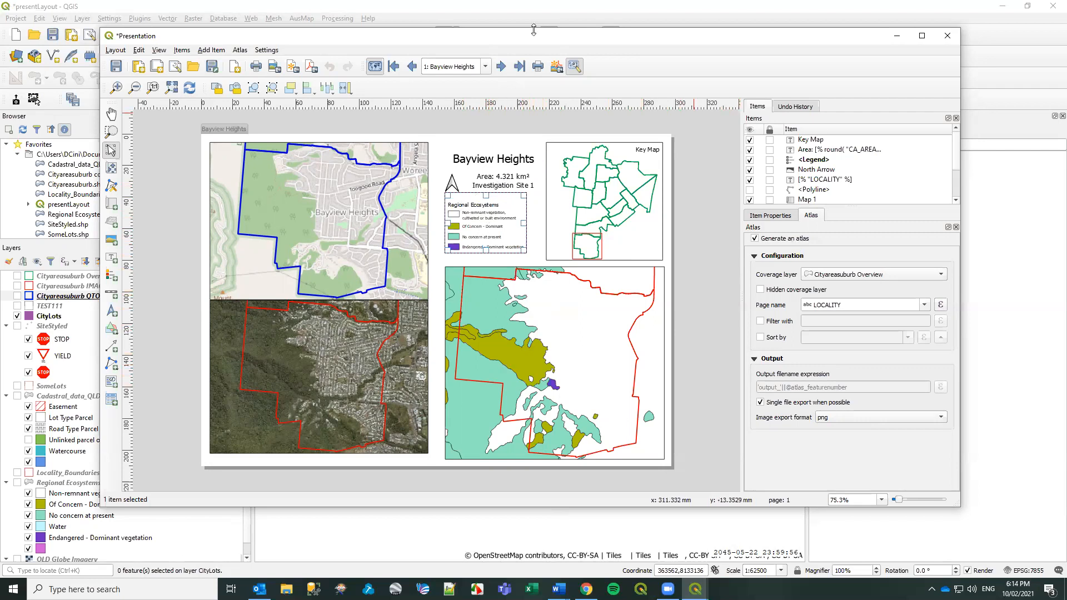
pyautogui.click(502, 67)
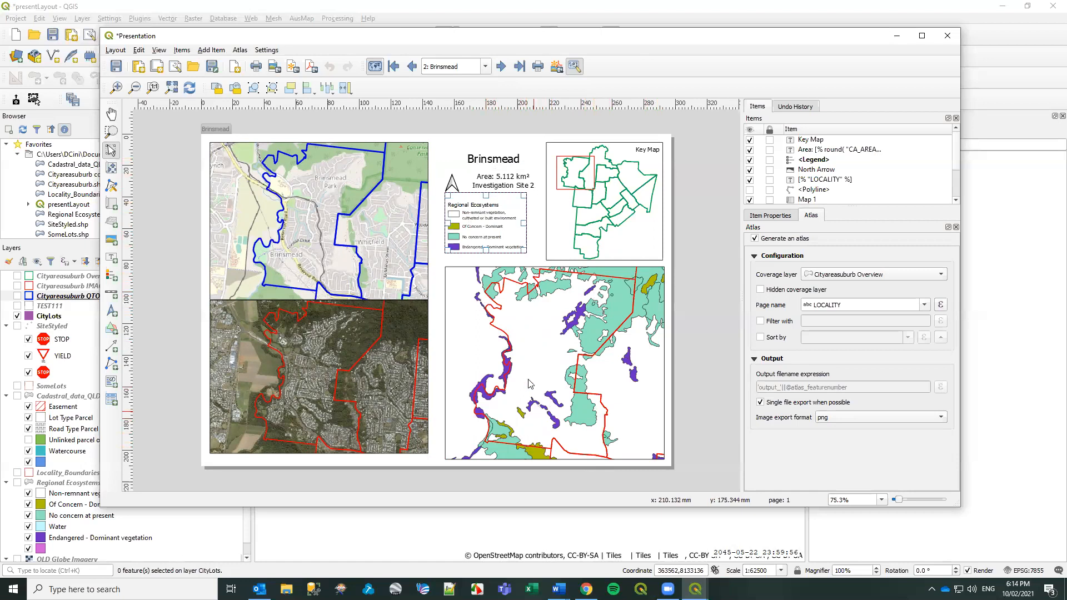
pyautogui.click(501, 66)
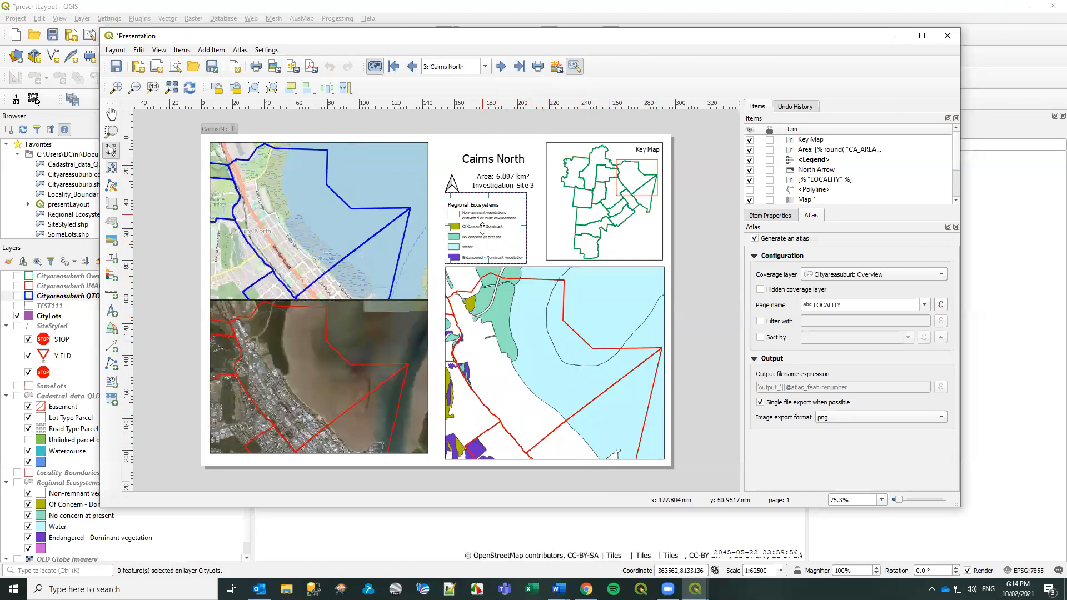
pyautogui.click(501, 67)
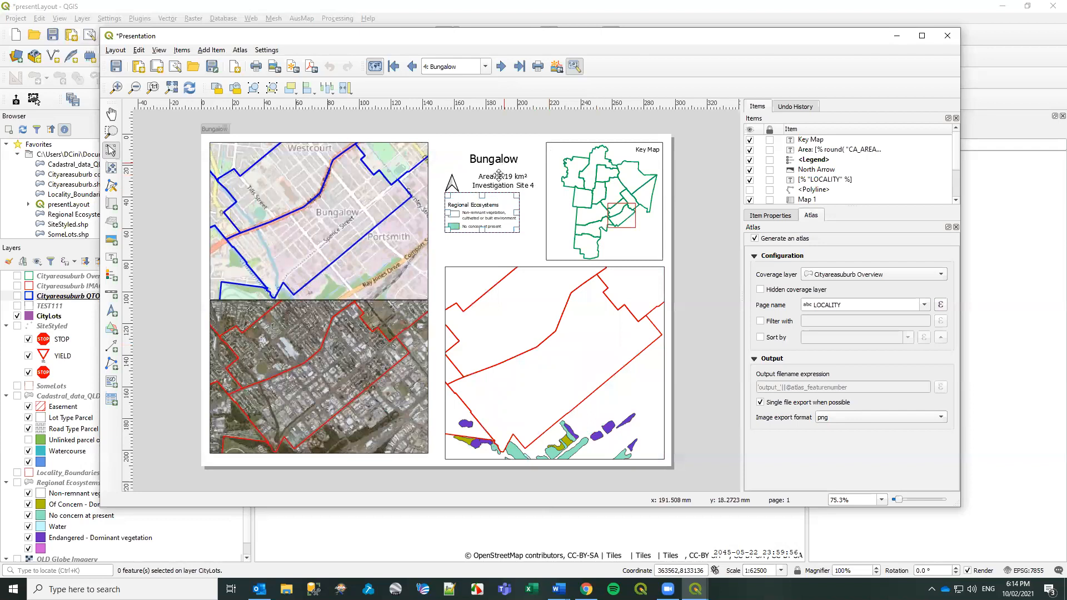
pyautogui.click(501, 66)
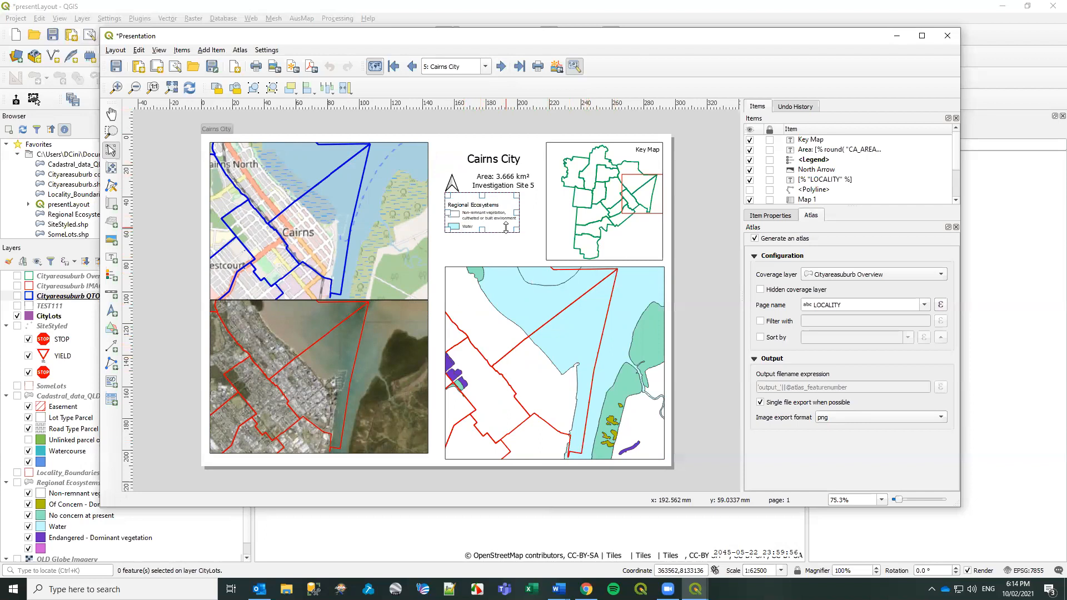
pyautogui.click(502, 67)
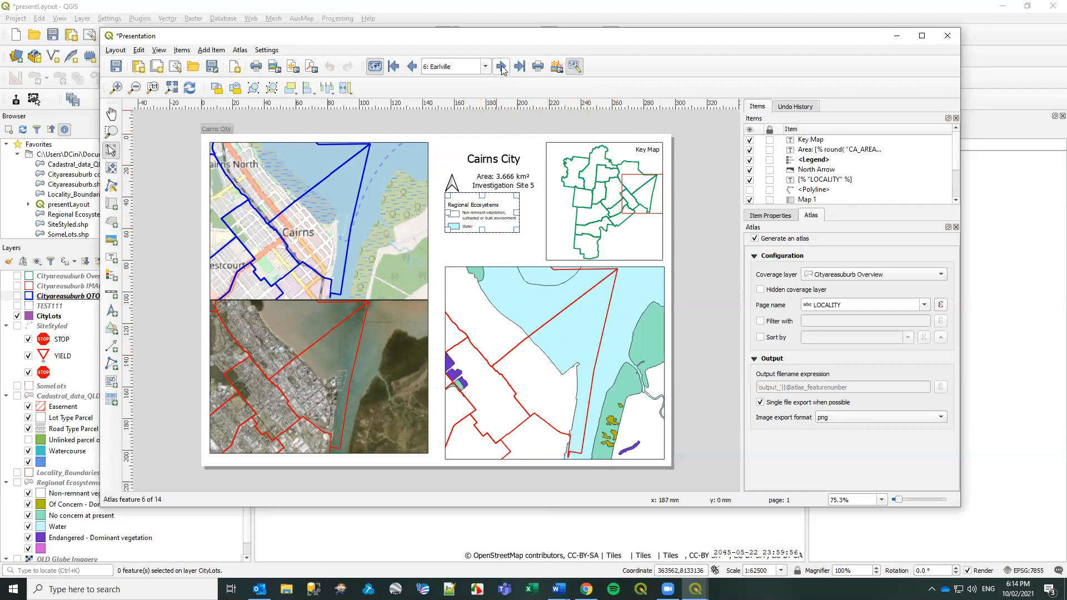
pyautogui.click(501, 66)
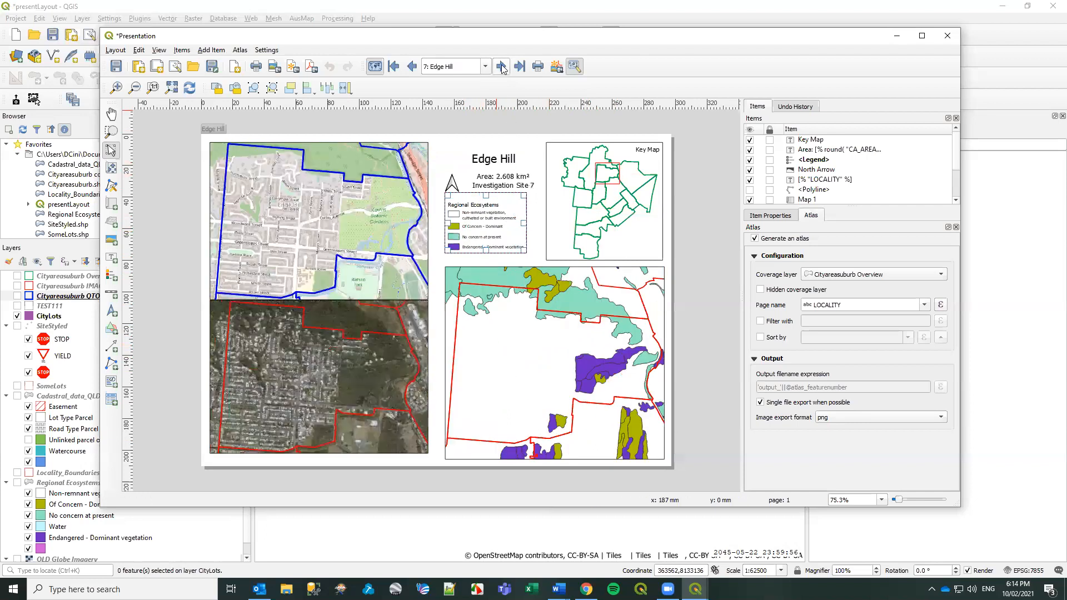
# Examine the regional ecosystem map's item properties, including its layer theme, extents, Controlled by Atlas and Overviews settings.
pyautogui.click(557, 320)
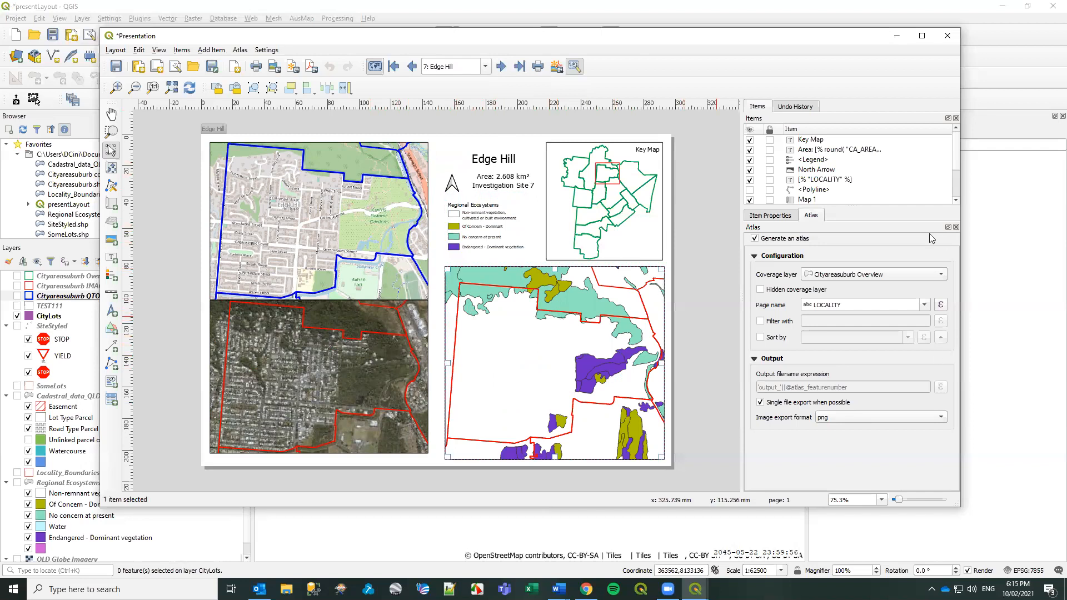
pyautogui.click(771, 215)
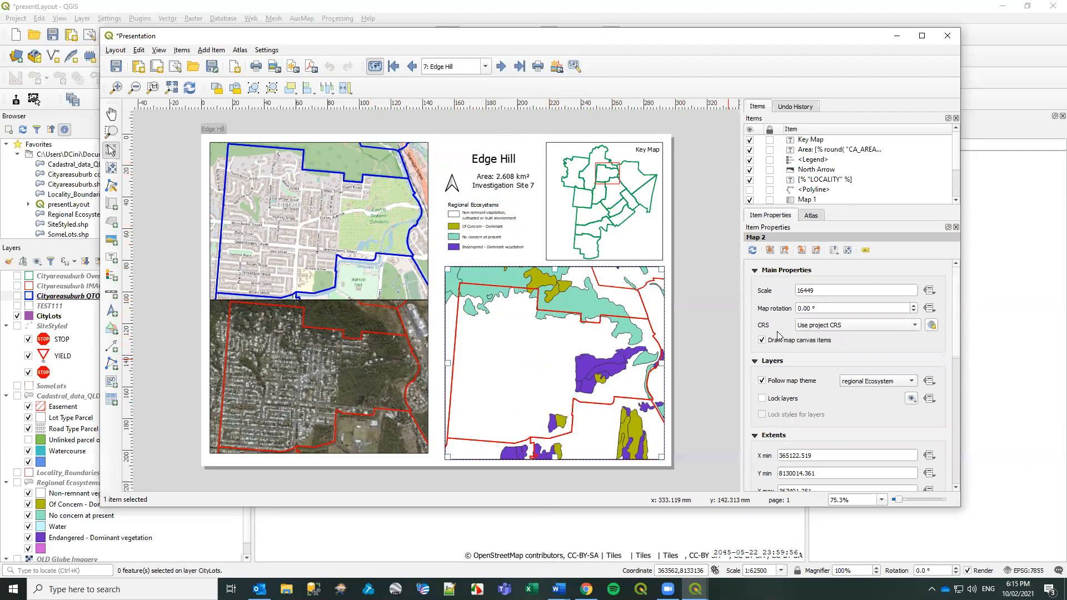
pyautogui.click(813, 221)
pyautogui.click(759, 217)
pyautogui.moveTo(957, 309); pyautogui.dragTo(957, 316)
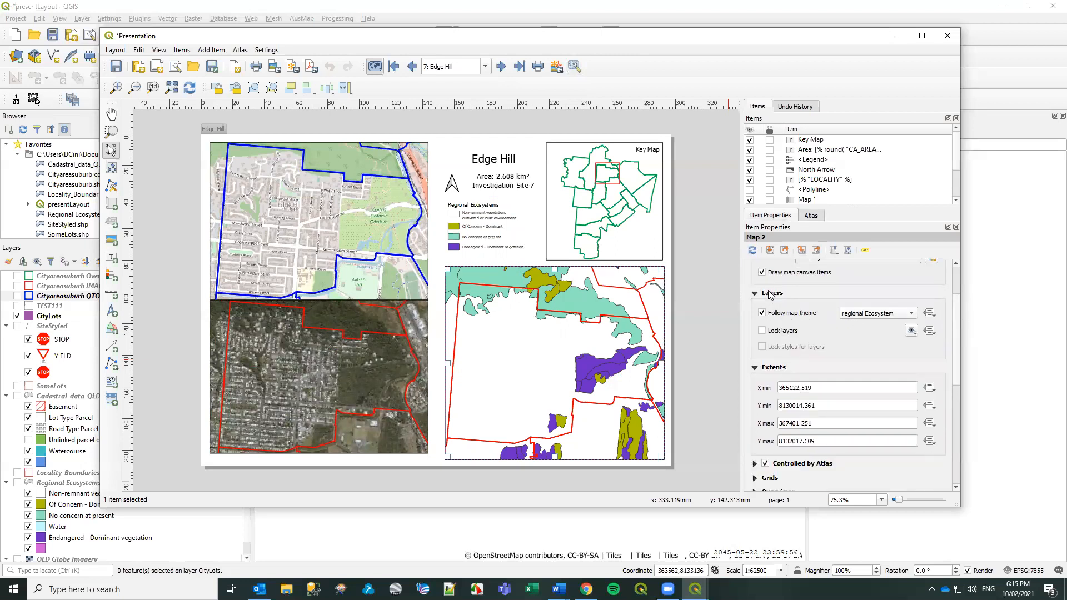
pyautogui.scroll(-3, 957, 322)
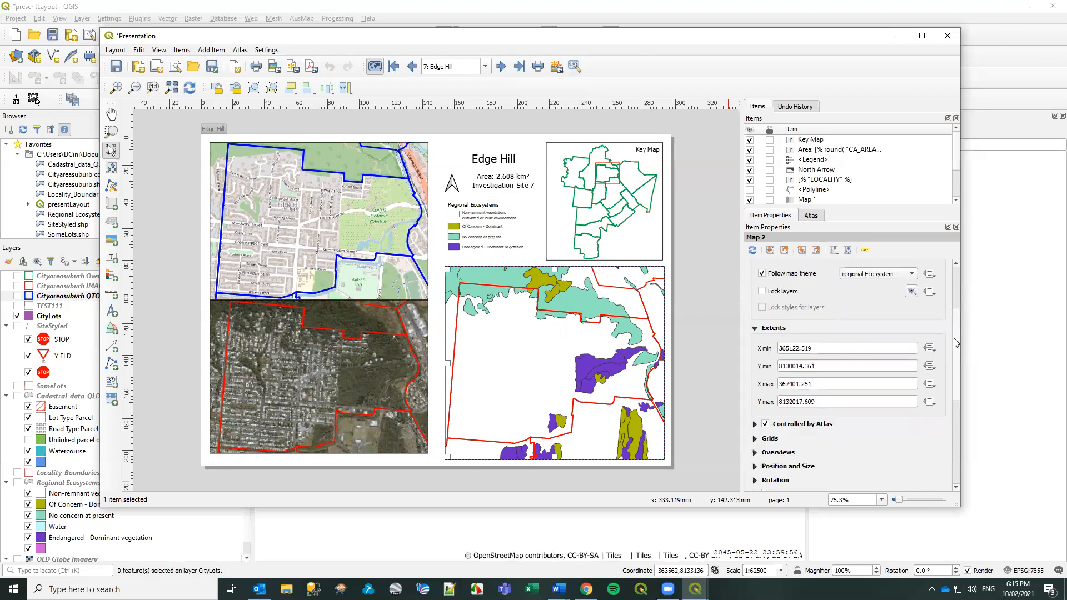
pyautogui.click(755, 346)
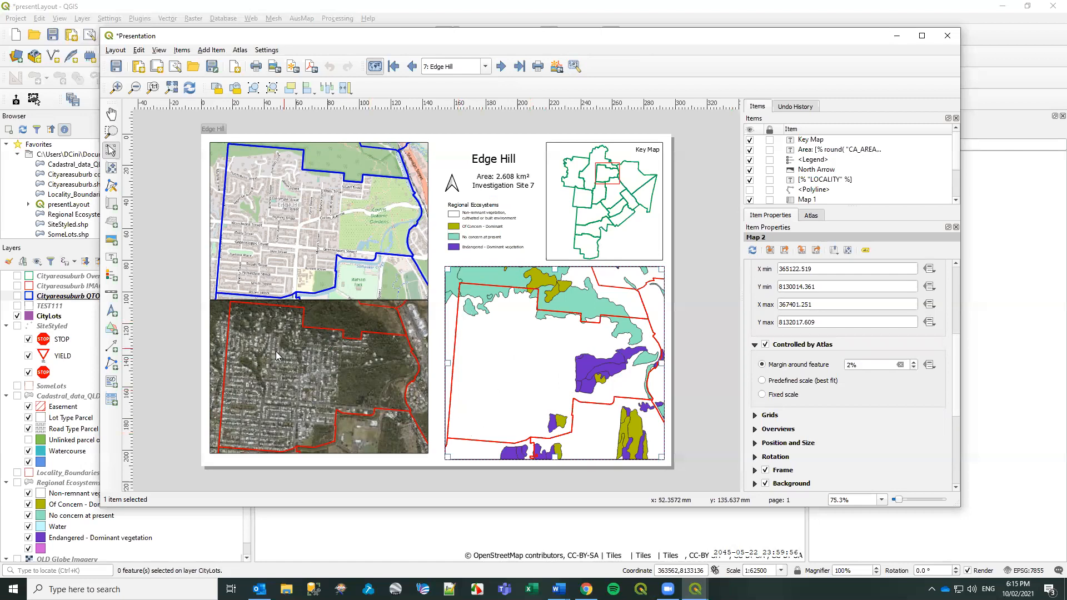
pyautogui.scroll(-3, 956, 354)
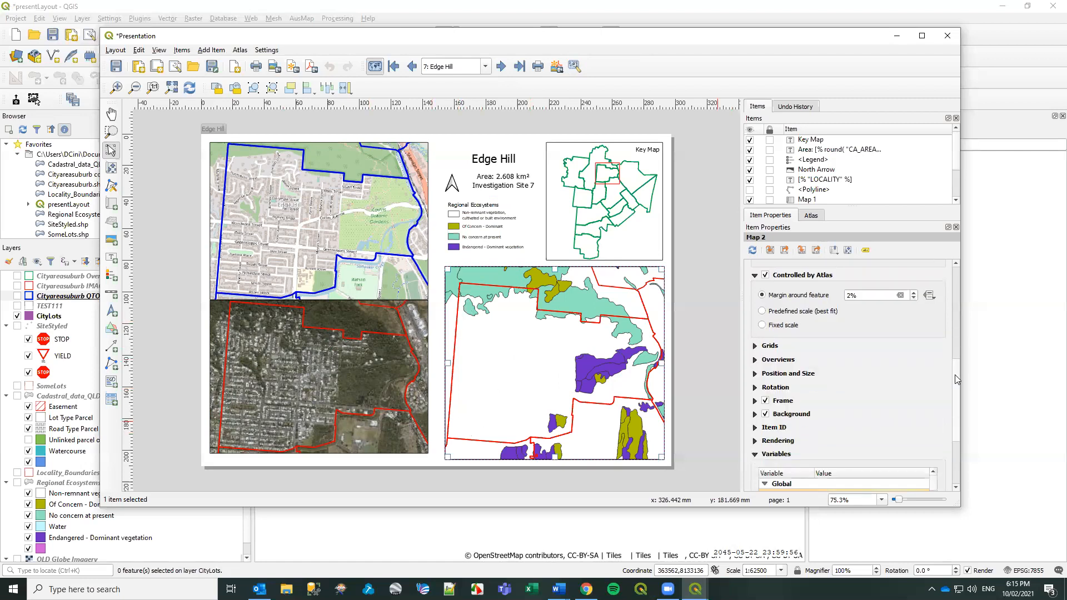
pyautogui.click(755, 350)
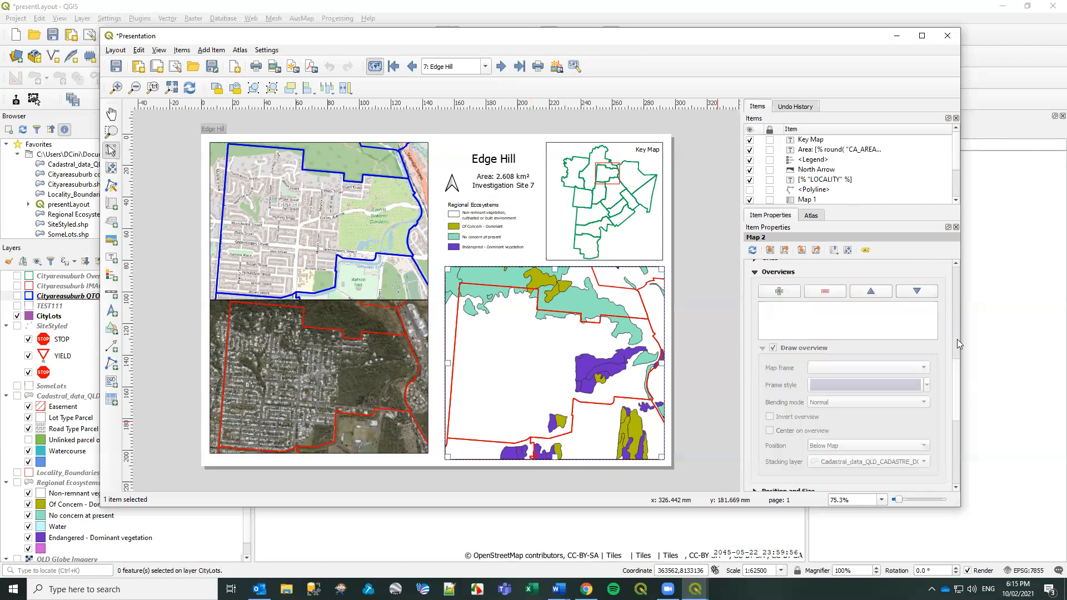
pyautogui.moveTo(956, 385); pyautogui.dragTo(952, 267)
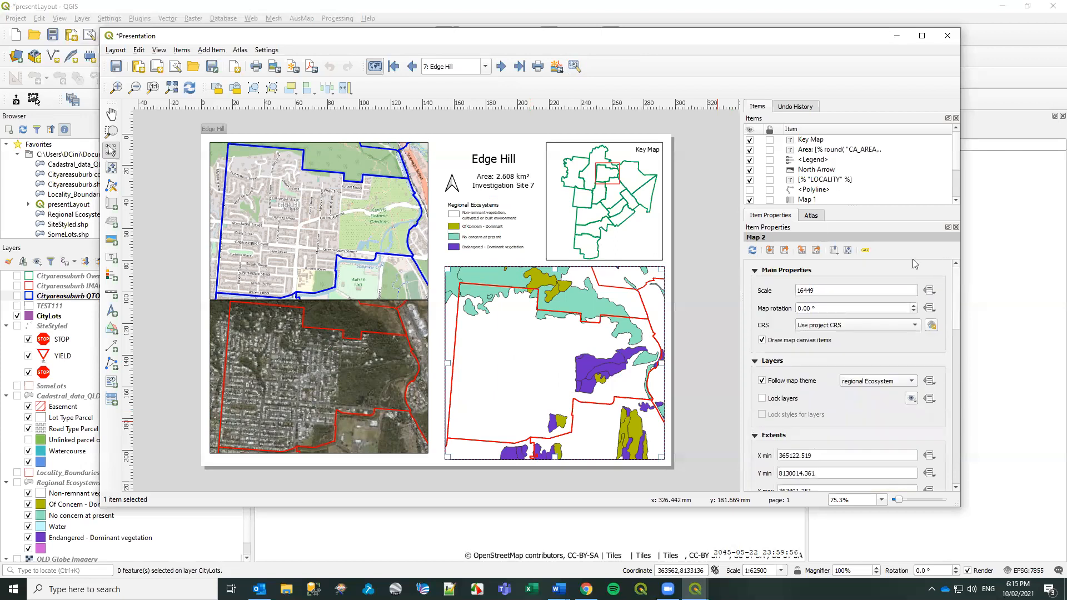
# Set the fill style of the key map's Overview 1 frame to Solid.
pyautogui.click(637, 201)
pyautogui.moveTo(955, 307); pyautogui.dragTo(954, 403)
pyautogui.click(778, 407)
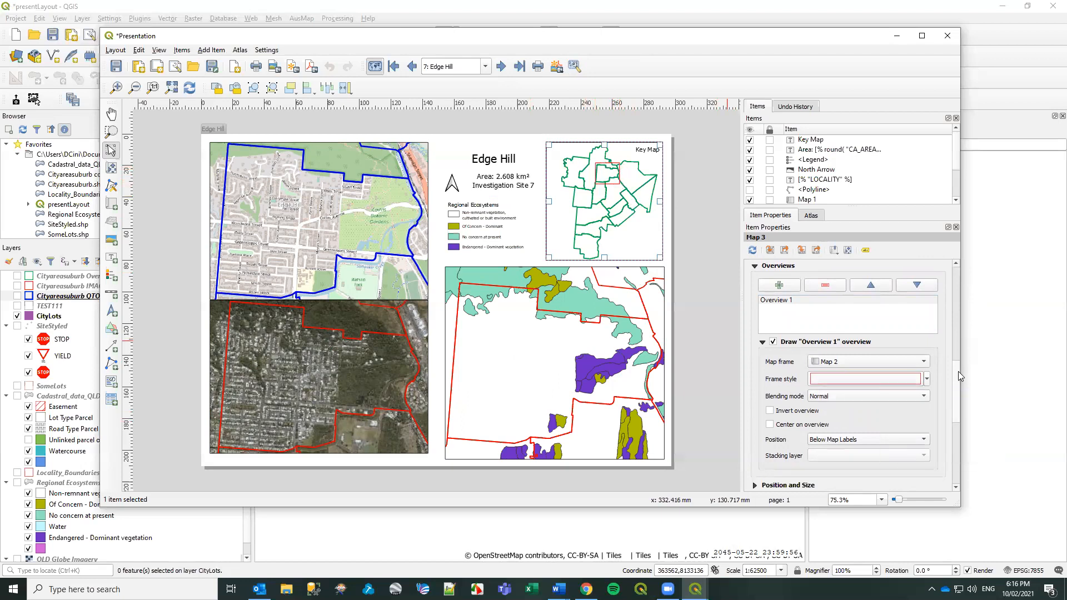
pyautogui.scroll(-1, 957, 372)
pyautogui.click(894, 360)
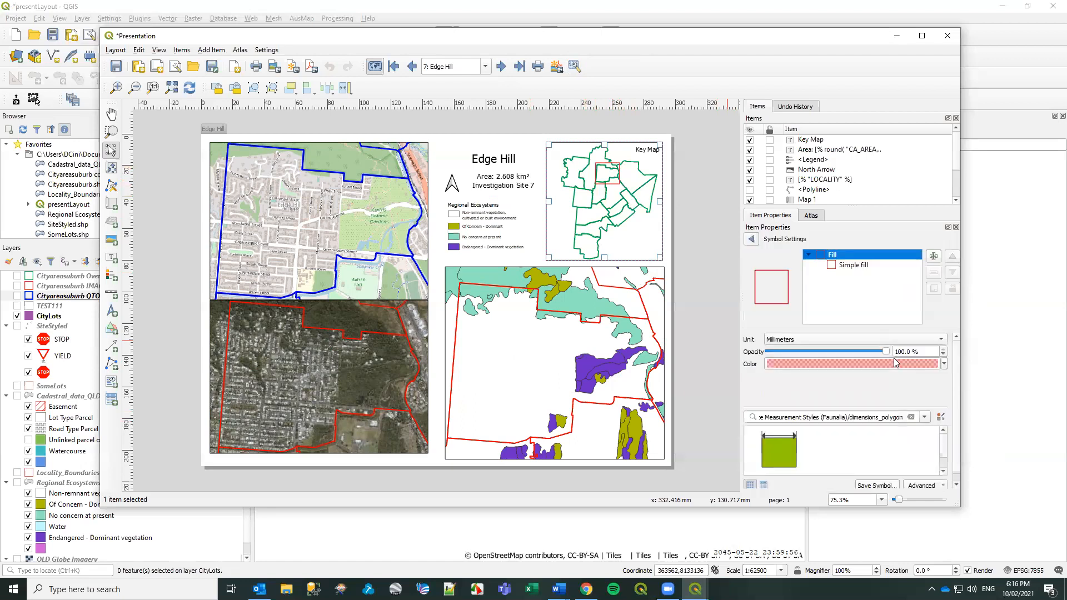
pyautogui.click(848, 265)
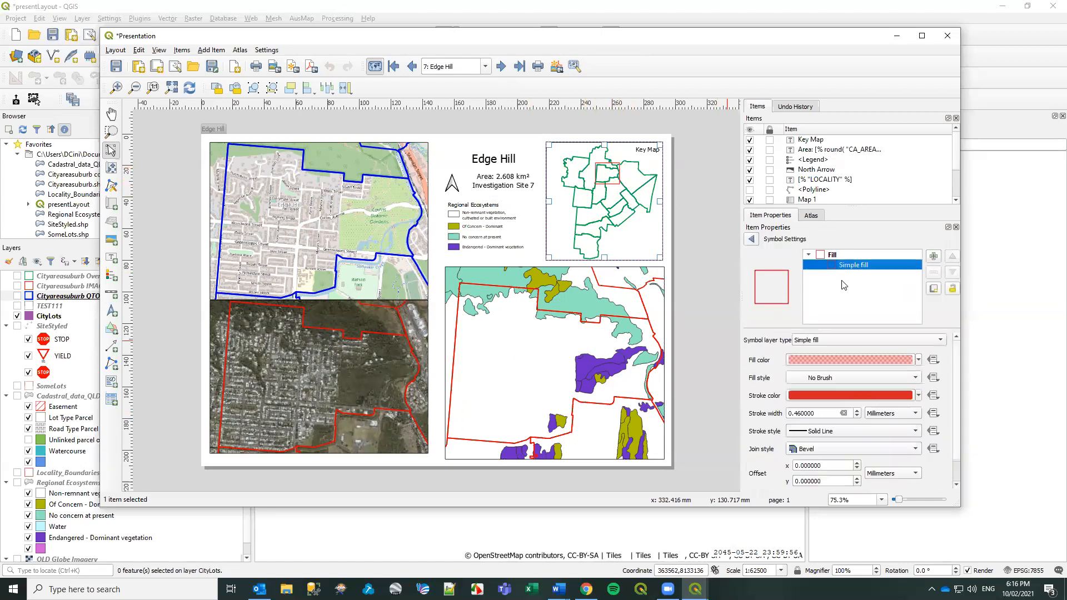
pyautogui.click(825, 377)
pyautogui.click(870, 341)
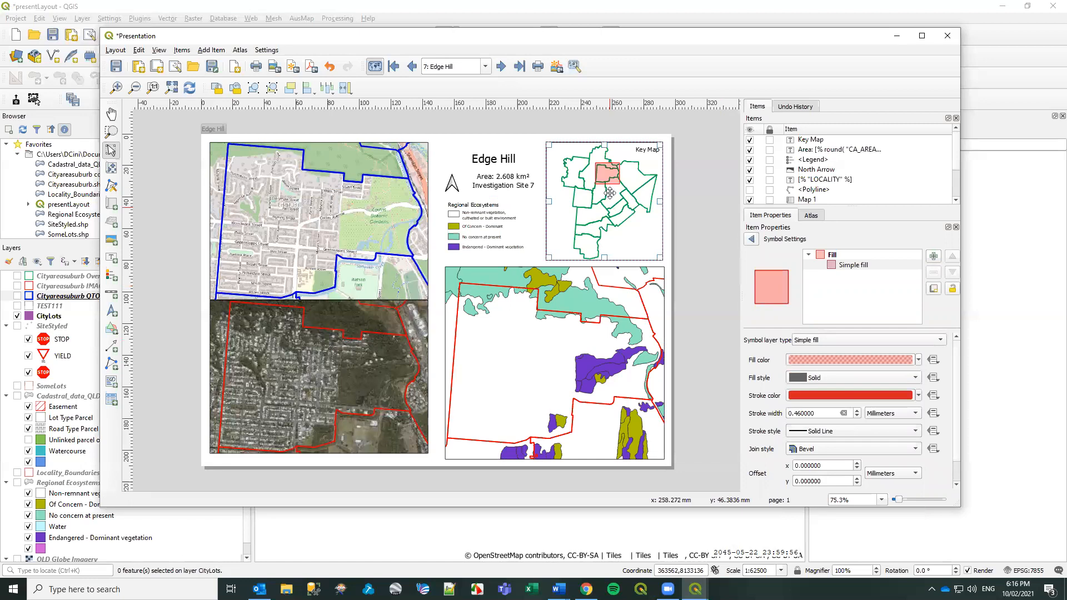
# Change the overview frame's stroke colour to blue with hue 220° and its stroke width to 1.46 millimetres.
pyautogui.click(831, 396)
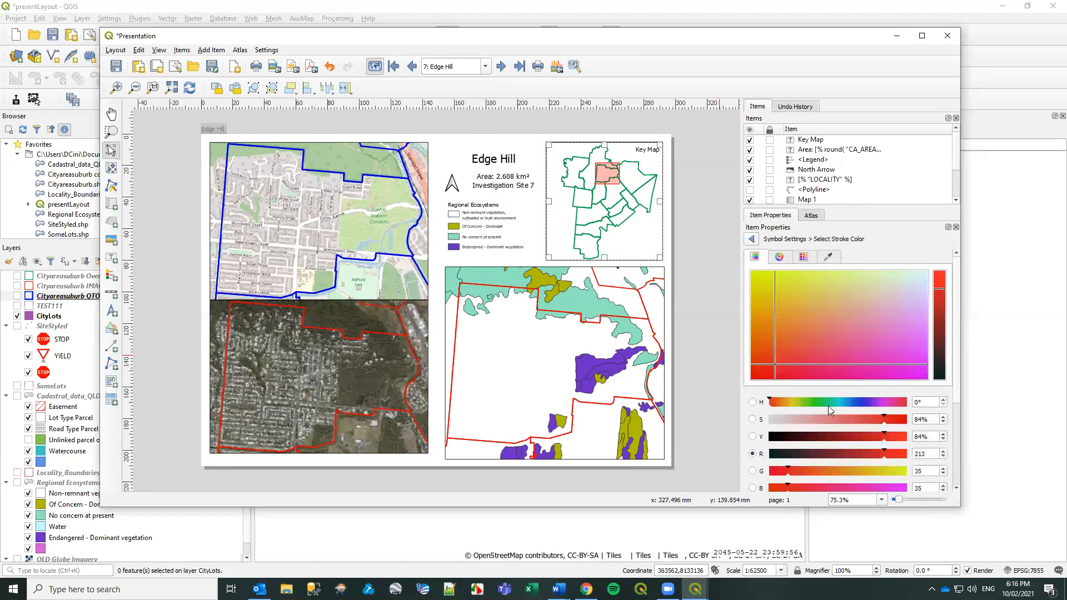
pyautogui.click(853, 402)
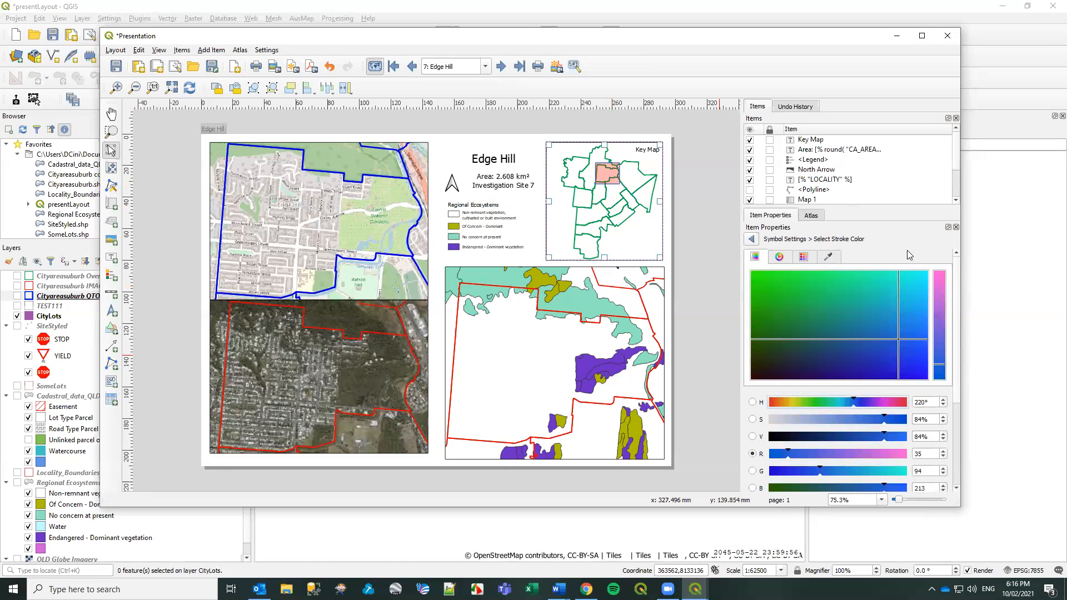
pyautogui.click(751, 239)
pyautogui.click(857, 411)
pyautogui.click(858, 411)
pyautogui.click(858, 410)
pyautogui.click(858, 410)
pyautogui.click(858, 410)
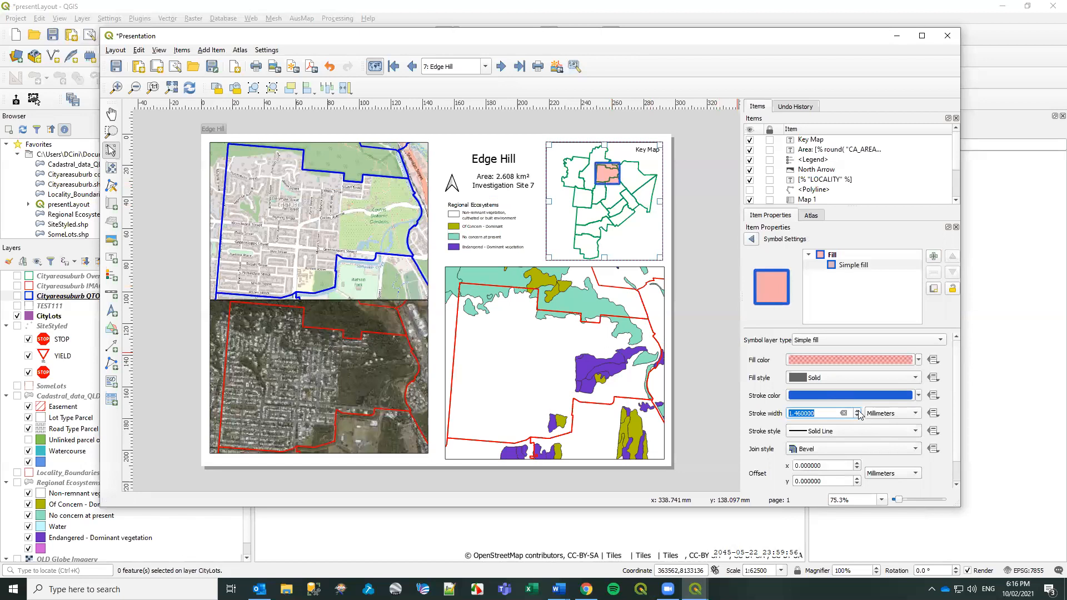
# Set the overview frame's stroke style to Dot Line and return to the key map's properties.
pyautogui.scroll(-1, 922, 447)
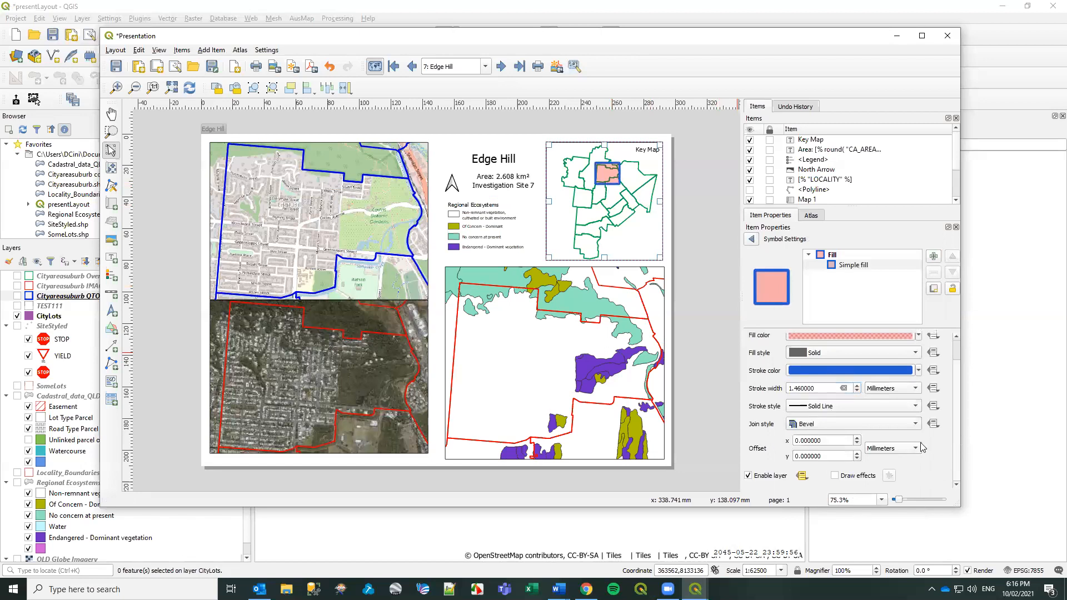
pyautogui.click(846, 414)
pyautogui.click(814, 444)
pyautogui.scroll(1, 959, 356)
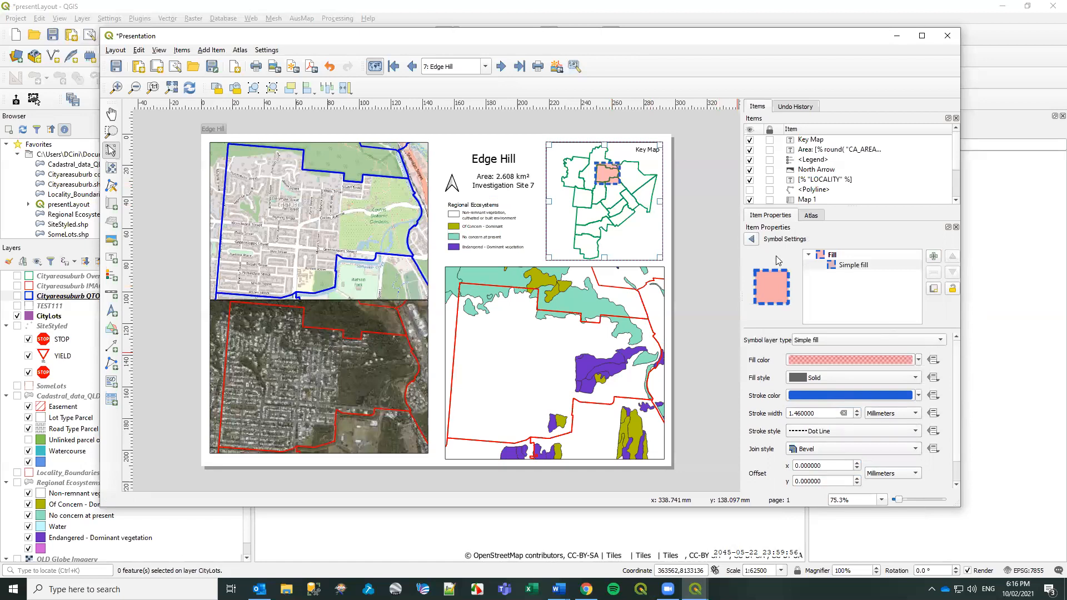
pyautogui.click(752, 240)
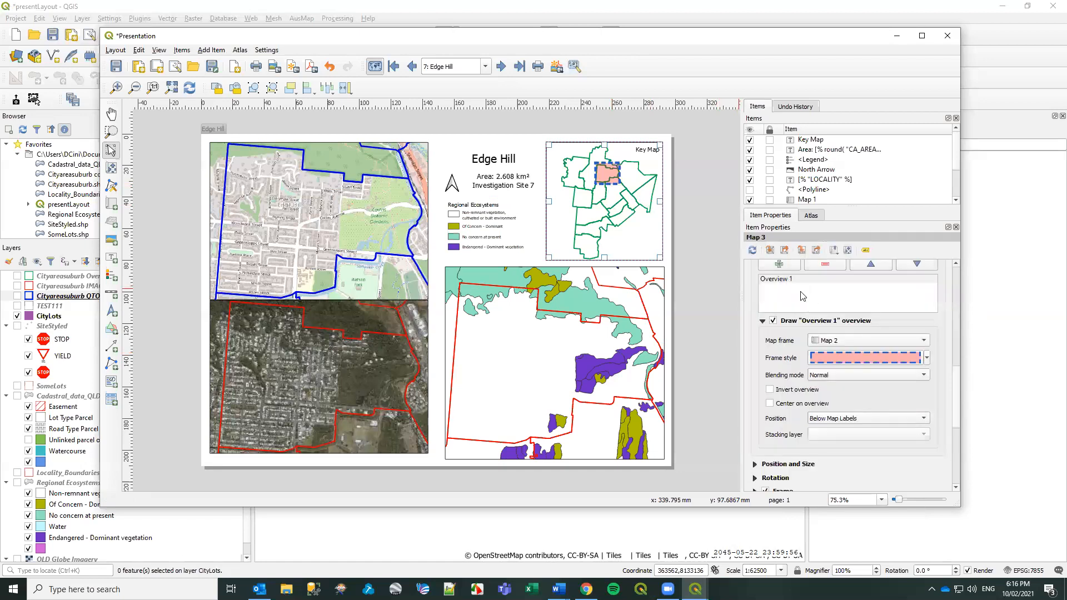
# Advance the atlas preview to page 9, Manoora, and review the key map's item properties.
pyautogui.moveTo(957, 378); pyautogui.dragTo(958, 274)
pyautogui.click(502, 66)
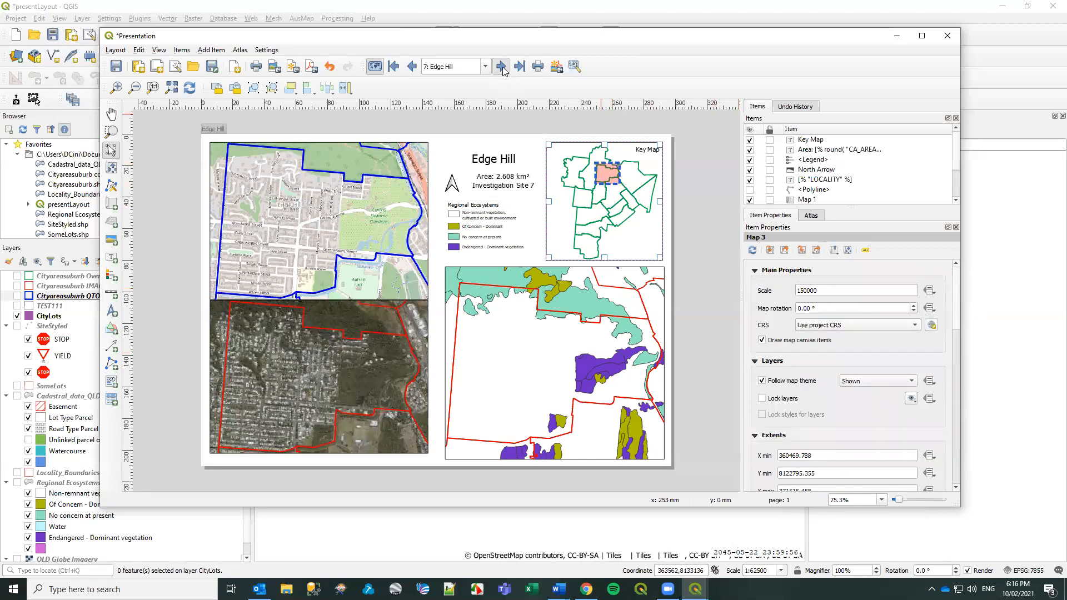
pyautogui.click(502, 67)
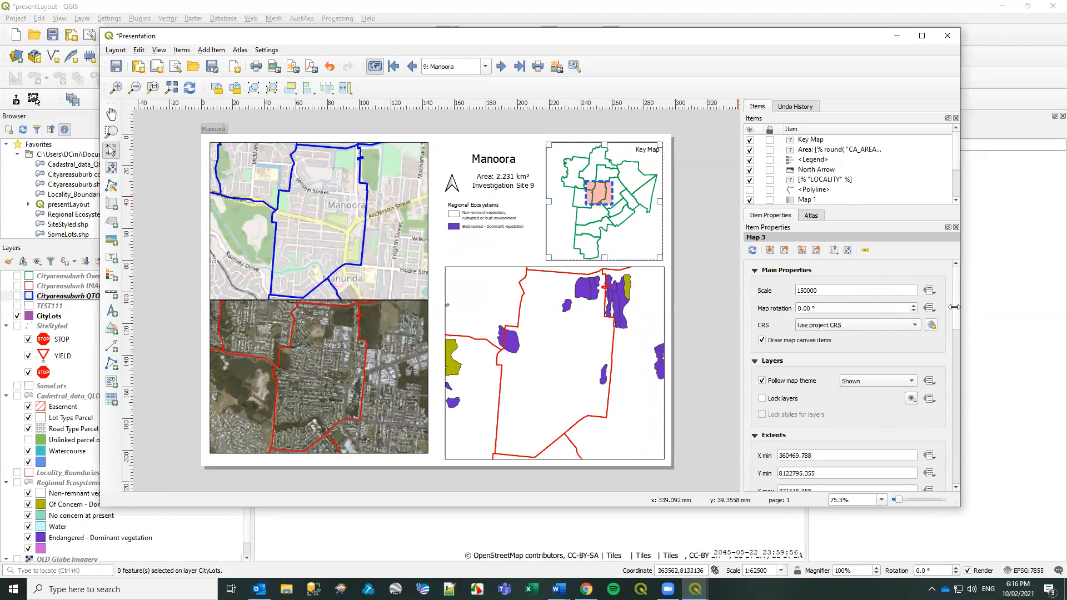
pyautogui.moveTo(956, 314); pyautogui.dragTo(951, 289)
pyautogui.scroll(-3, 956, 328)
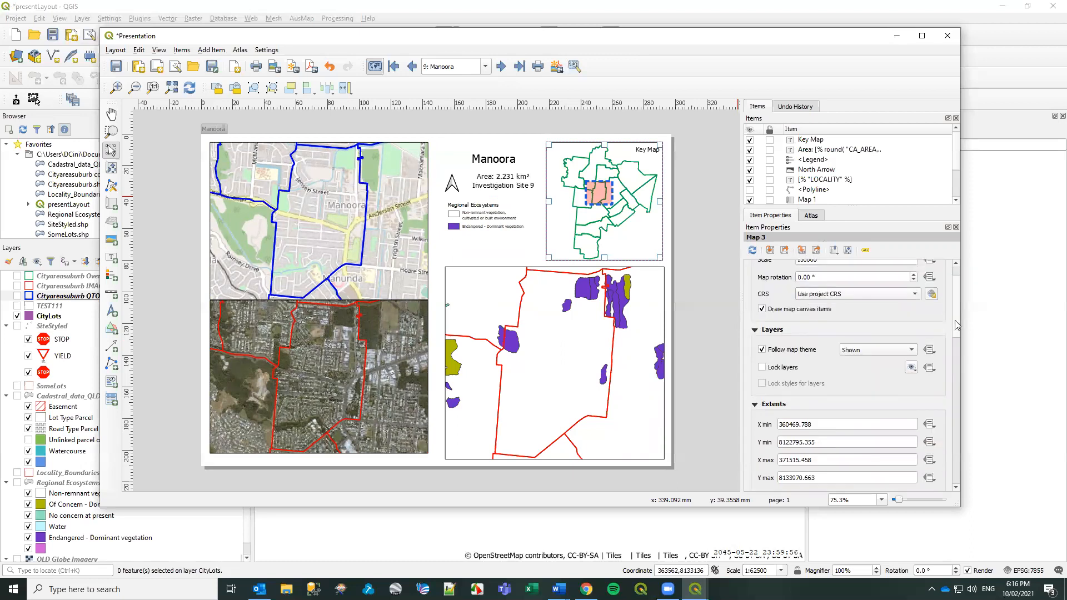
pyautogui.moveTo(957, 328); pyautogui.dragTo(948, 439)
pyautogui.scroll(-2, 948, 439)
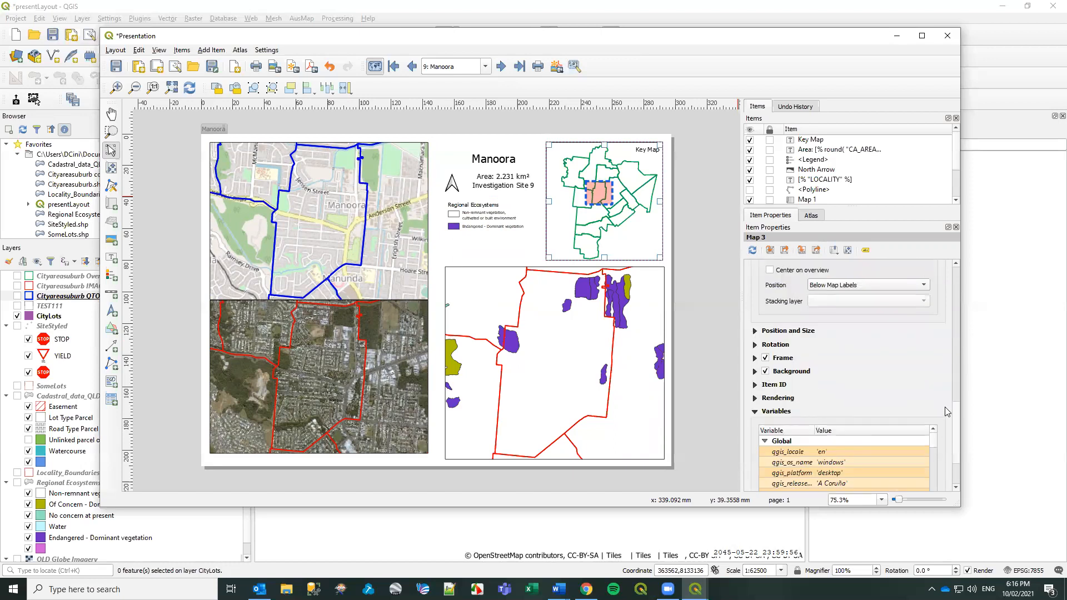
pyautogui.scroll(5, 943, 406)
# Add the Cadastral_data_QLD_CADASTRE_DCDB layer to the layout legend, keeping its item text.
pyautogui.click(473, 212)
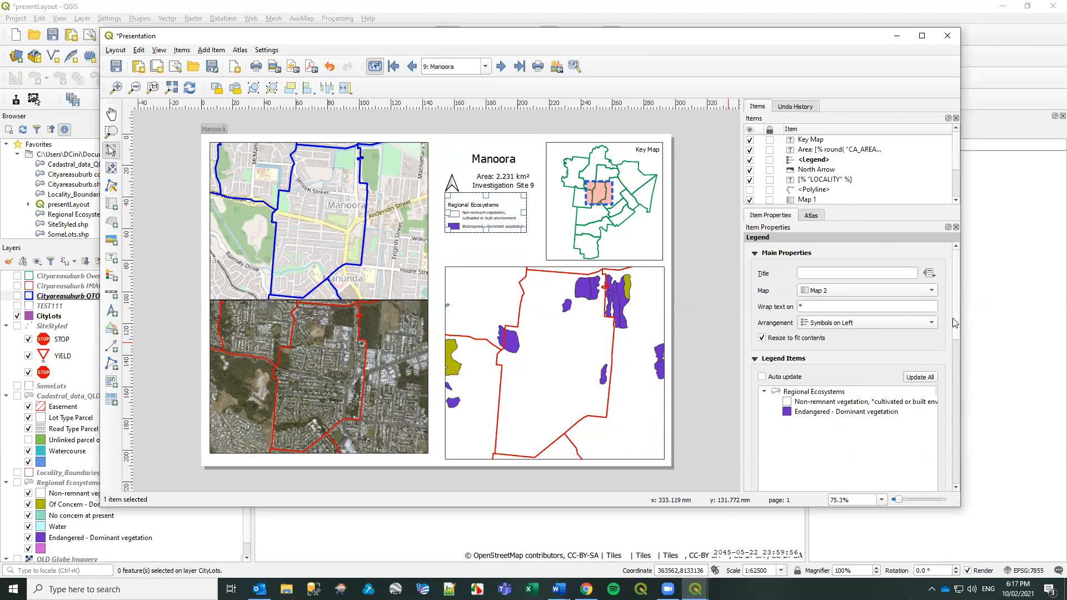
pyautogui.scroll(-5, 955, 348)
pyautogui.scroll(5, 958, 321)
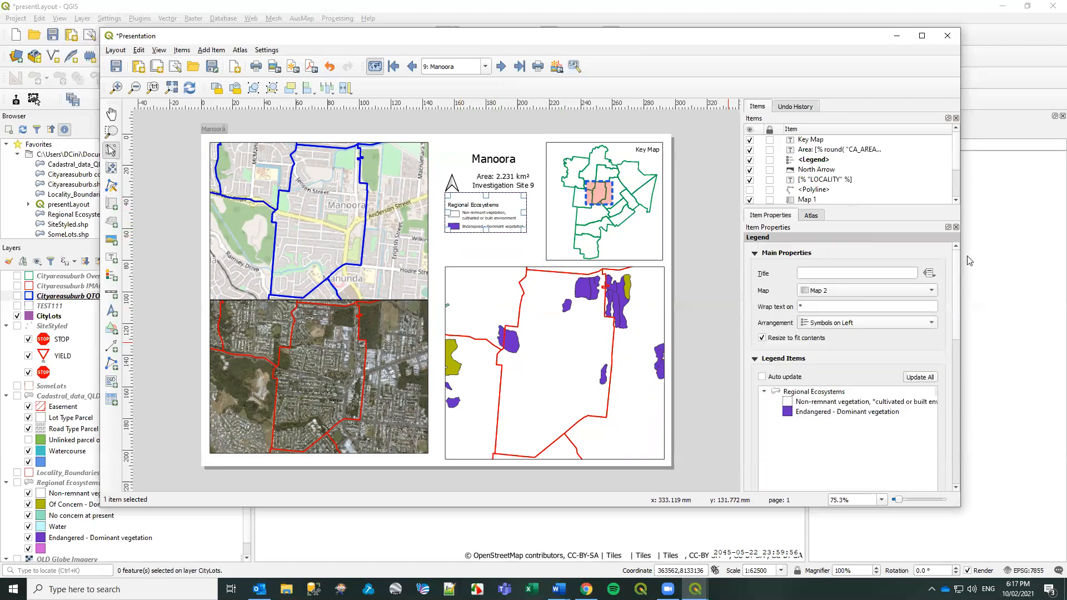
pyautogui.scroll(-3, 955, 285)
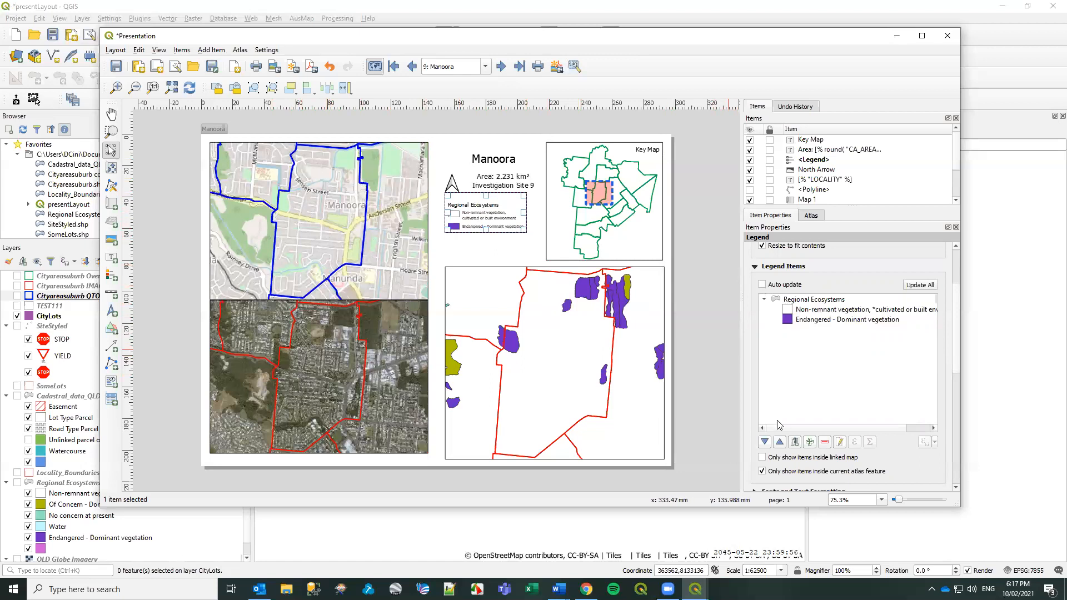
pyautogui.click(810, 442)
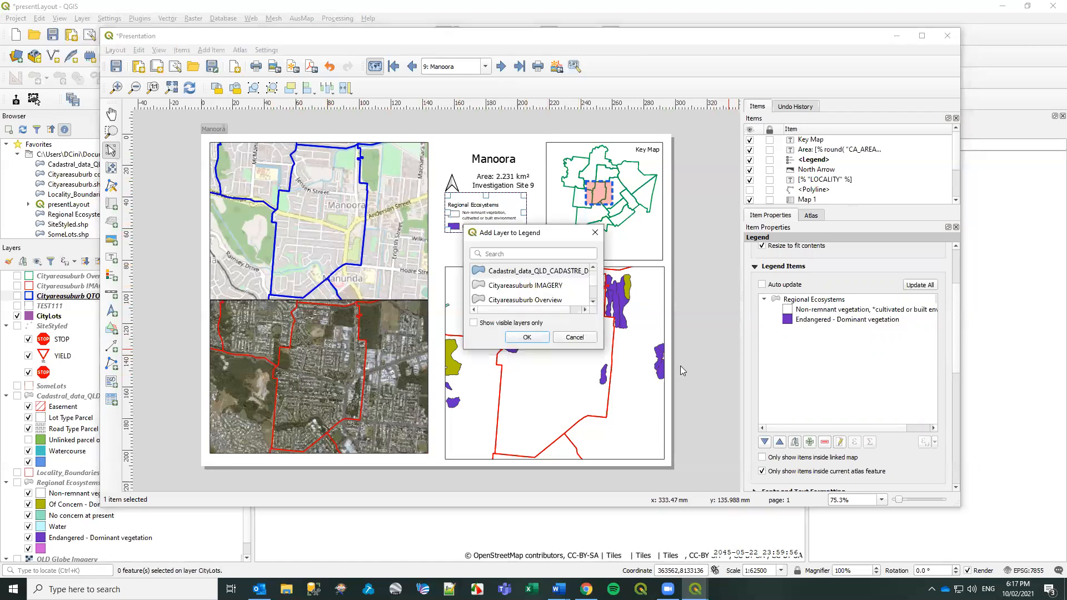
pyautogui.click(539, 273)
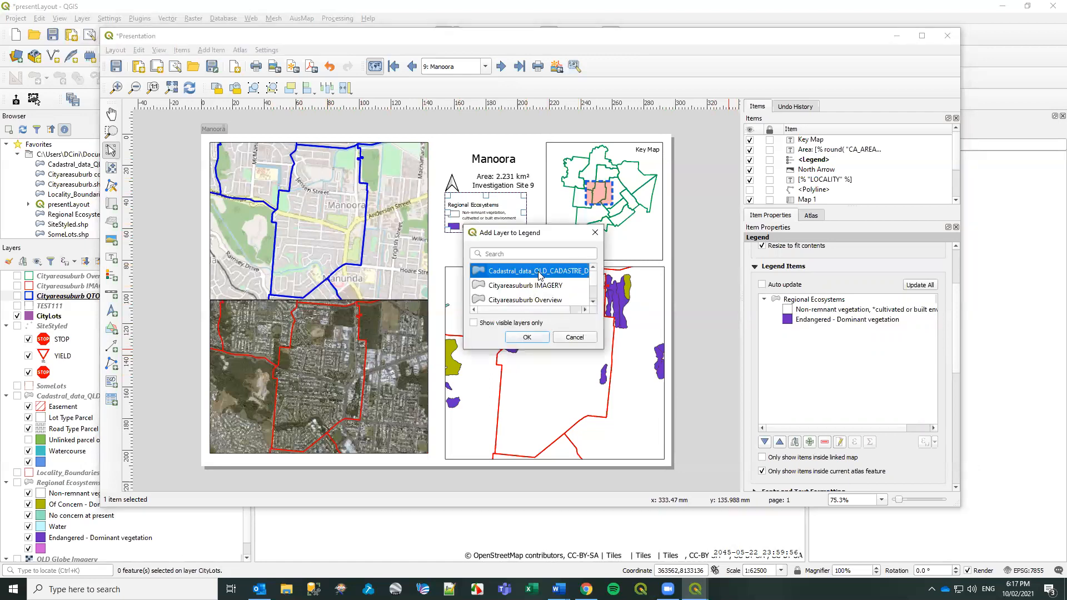
pyautogui.click(525, 338)
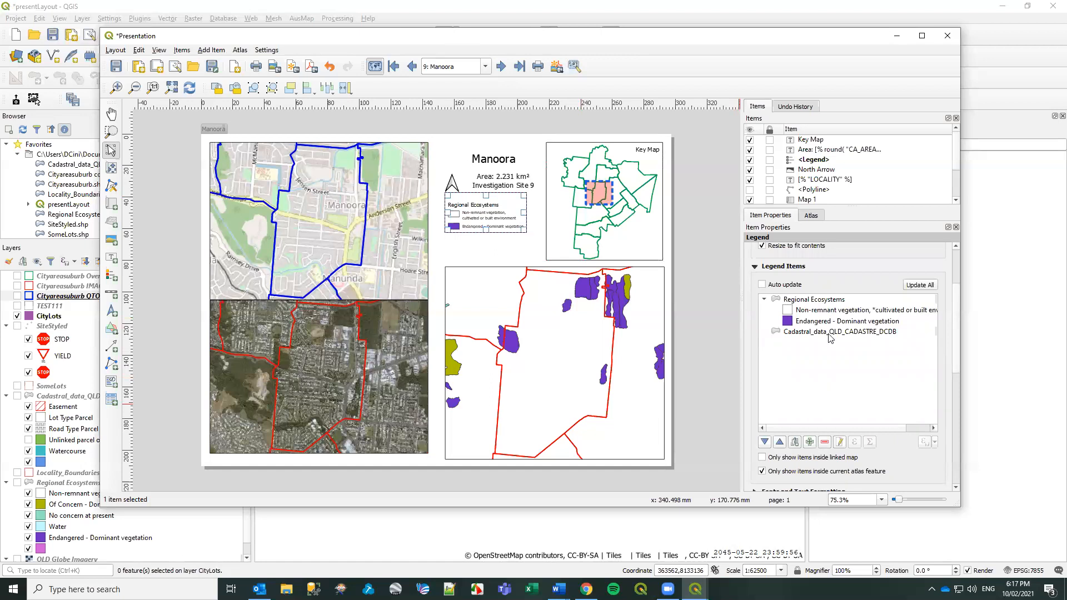
pyautogui.doubleClick(808, 332)
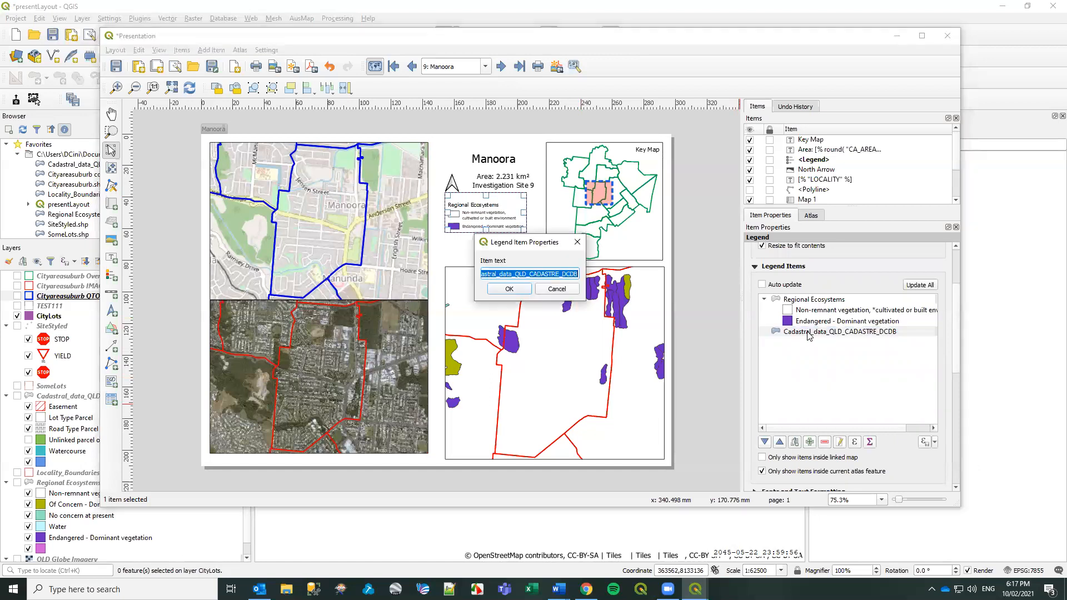
pyautogui.click(557, 290)
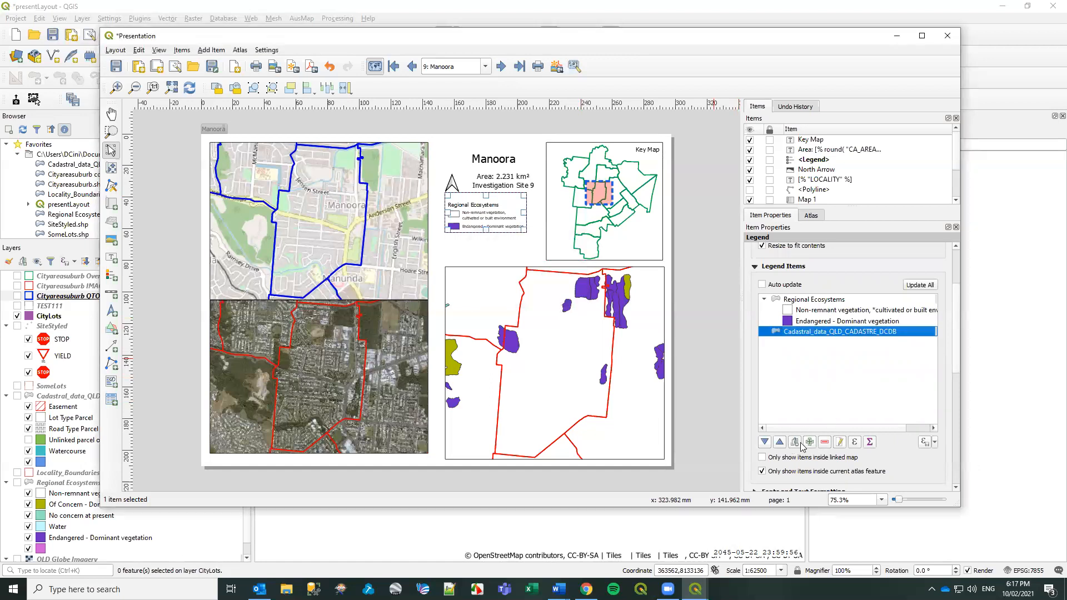
# Add the Cadastral_data_QLD_CADASTRE_DCDB layer to the legend a second time and remove the duplicate entry.
pyautogui.click(811, 443)
pyautogui.scroll(-4, 593, 287)
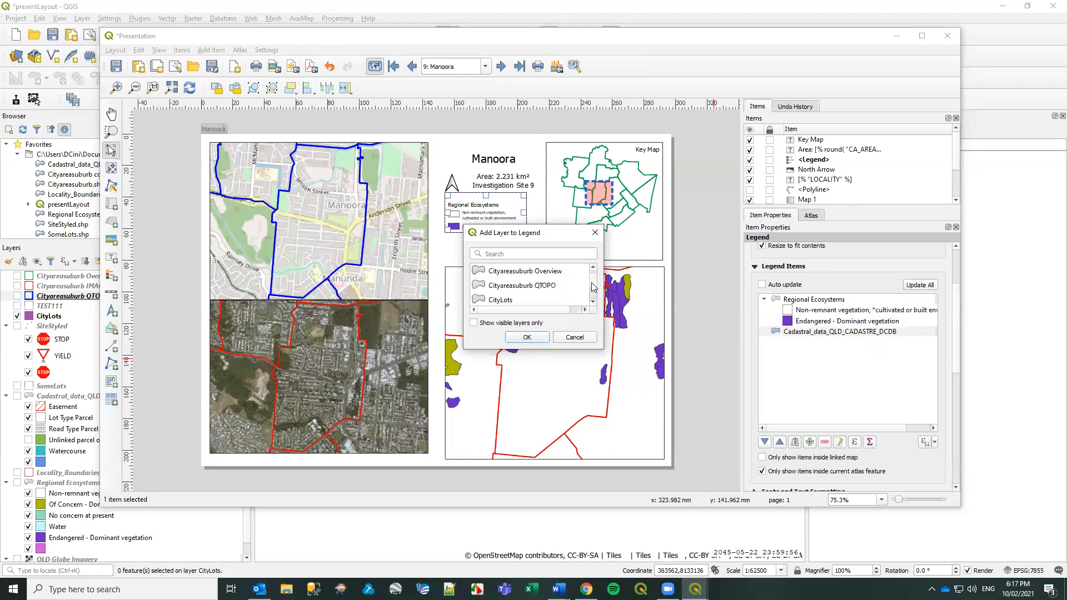
pyautogui.scroll(-1, 592, 294)
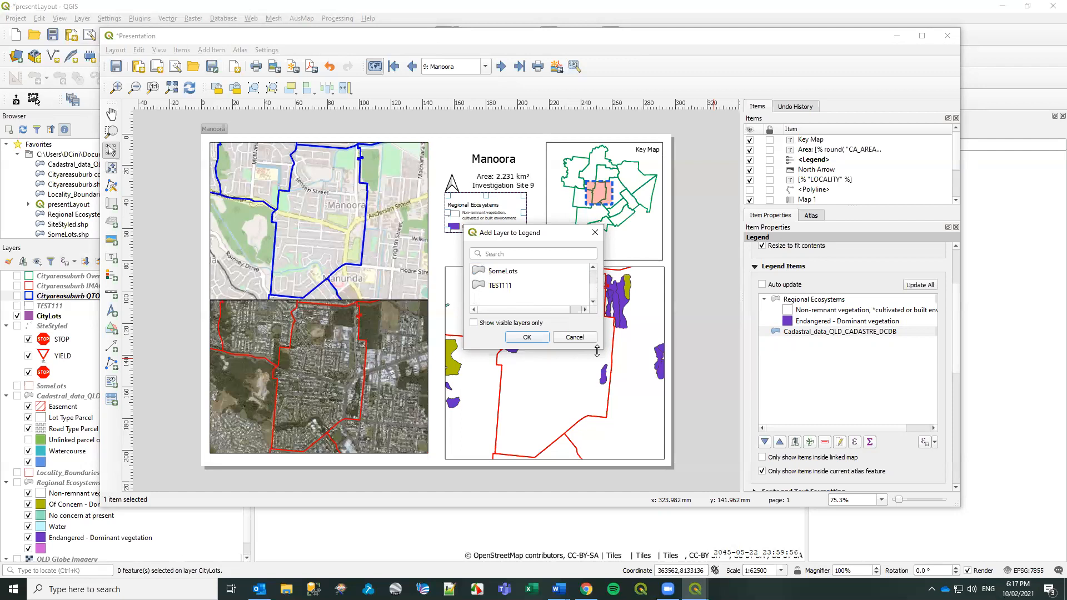
pyautogui.moveTo(597, 350); pyautogui.dragTo(594, 491)
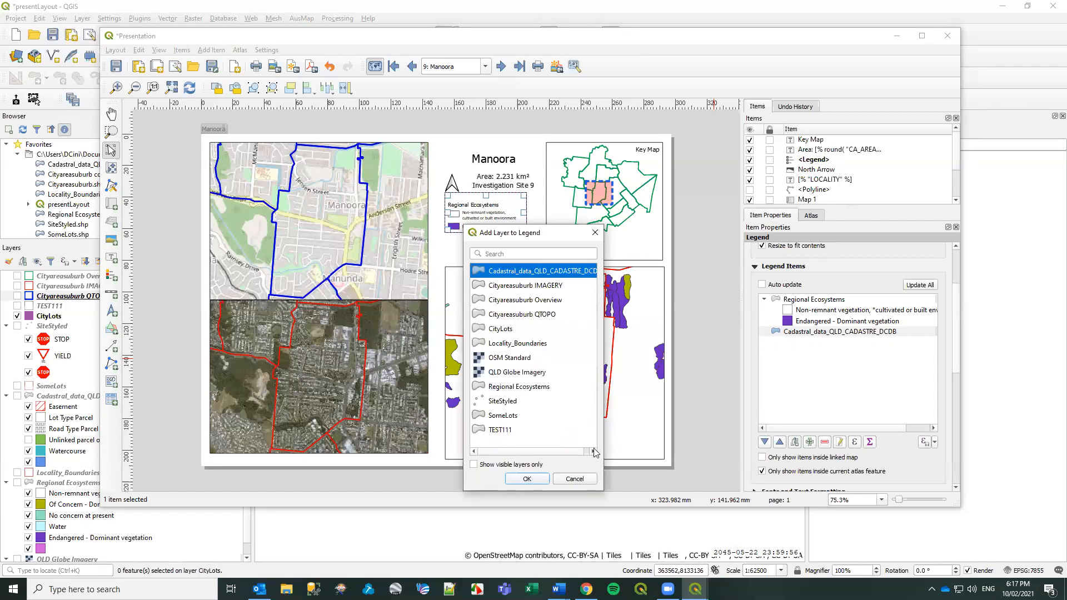
pyautogui.click(527, 479)
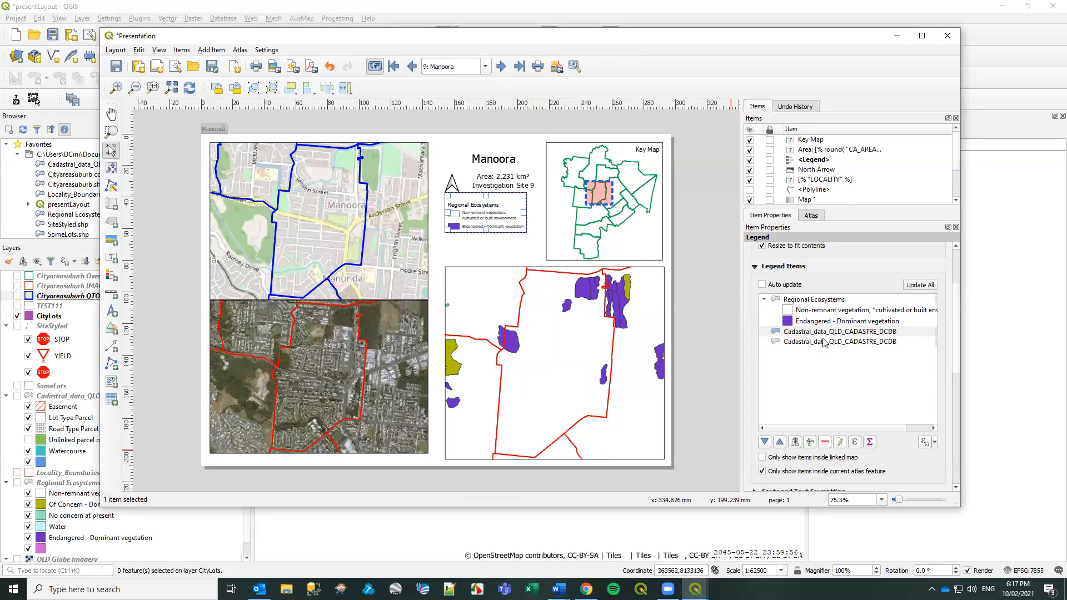
pyautogui.click(826, 443)
pyautogui.click(824, 332)
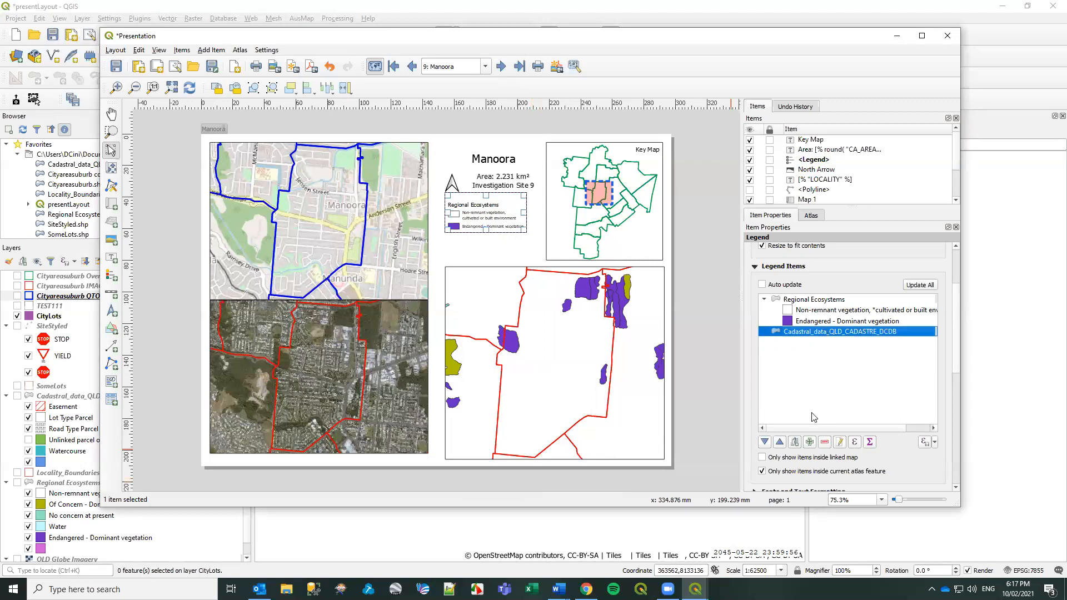
# Replace the Cadastral_data_QLD_CADASTRE_DCDB entry in the layout legend with the CityLots layer.
pyautogui.click(825, 442)
pyautogui.click(810, 442)
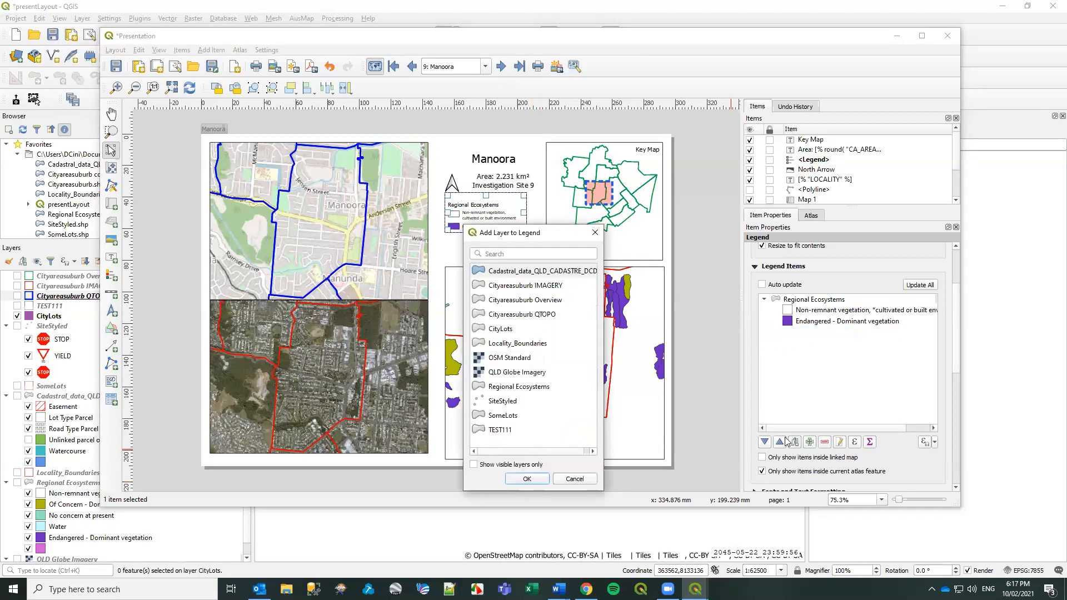
pyautogui.doubleClick(495, 330)
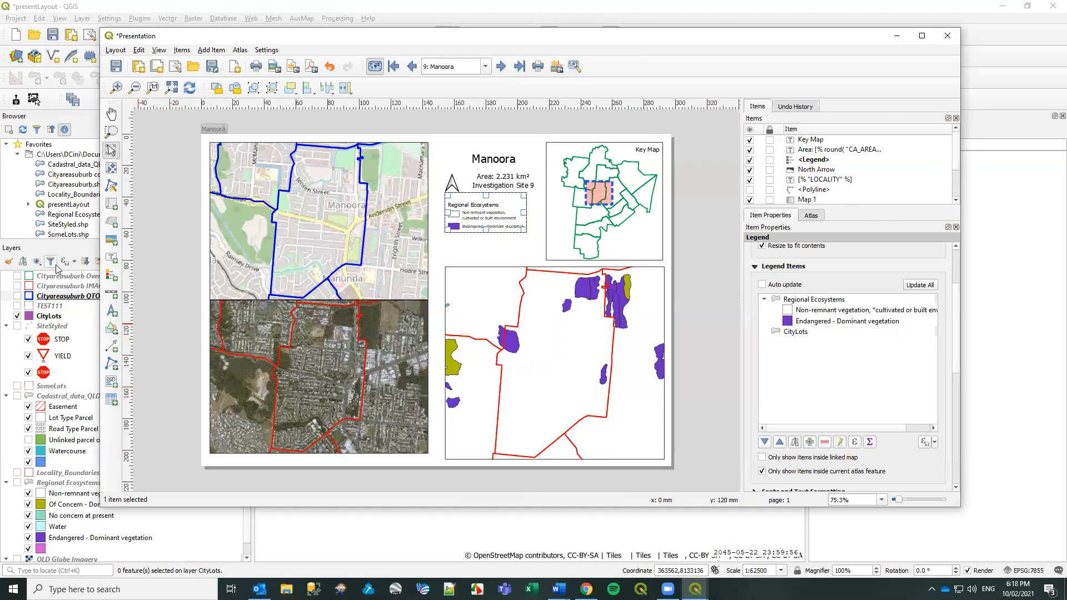
# Switch to the main QGIS project window and apply the Qtopo map theme to the canvas.
pyautogui.click(39, 268)
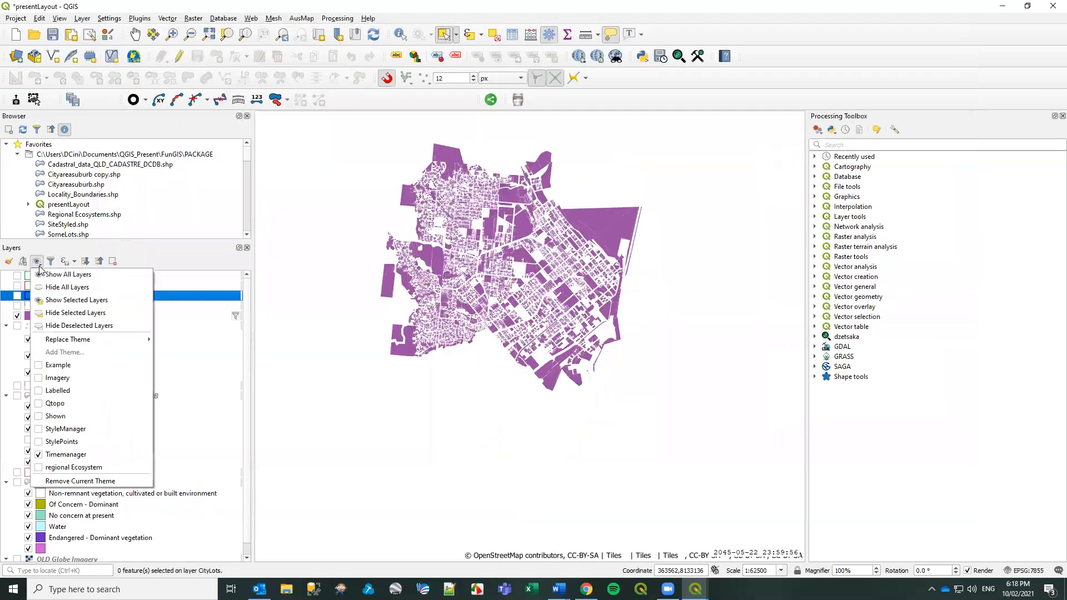
pyautogui.moveTo(66, 340)
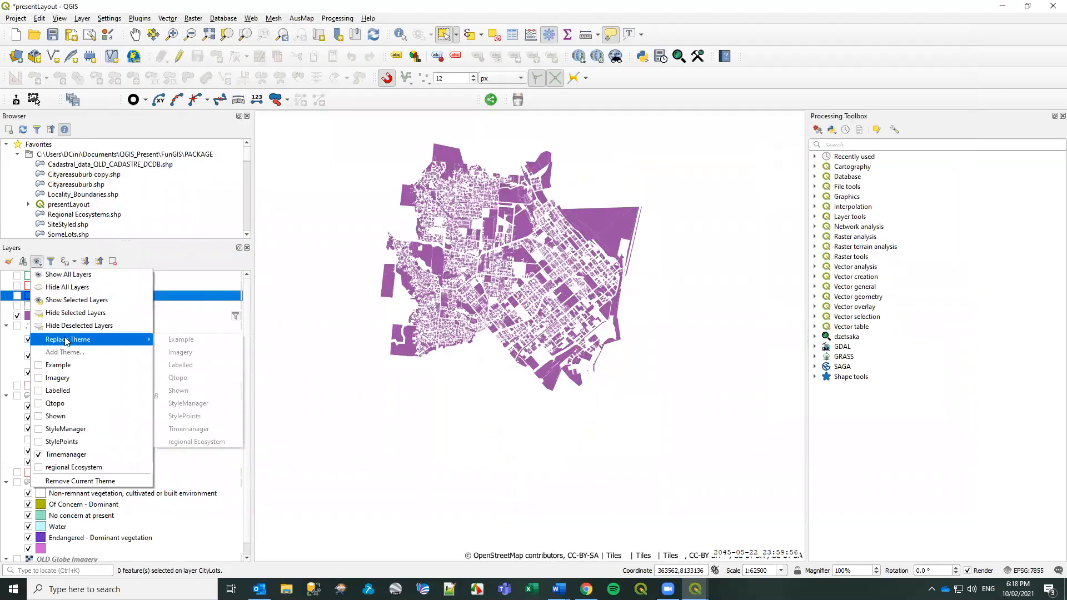
pyautogui.click(37, 263)
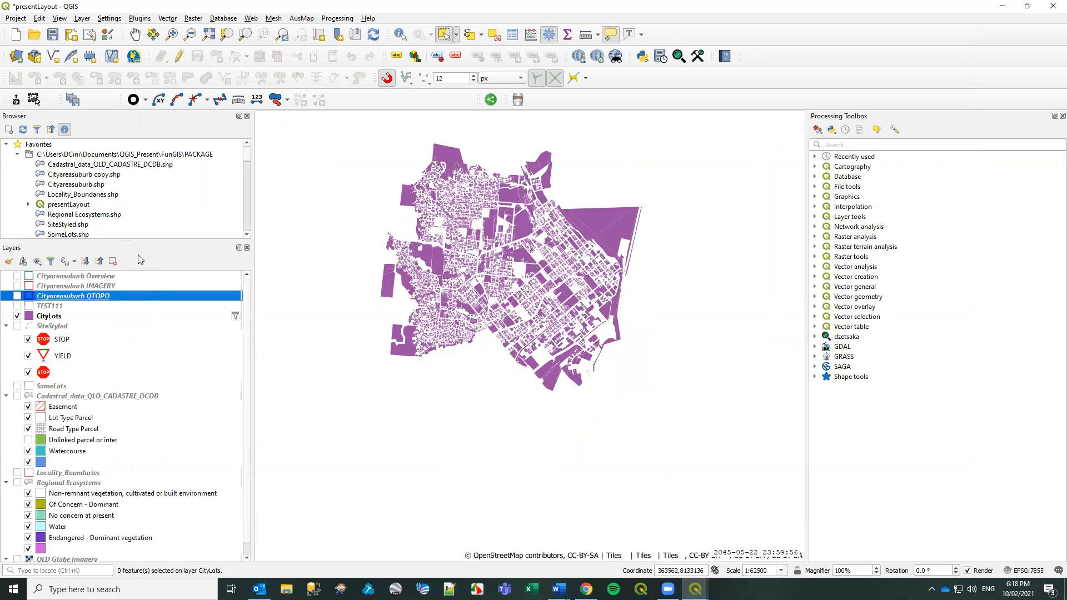
pyautogui.click(37, 264)
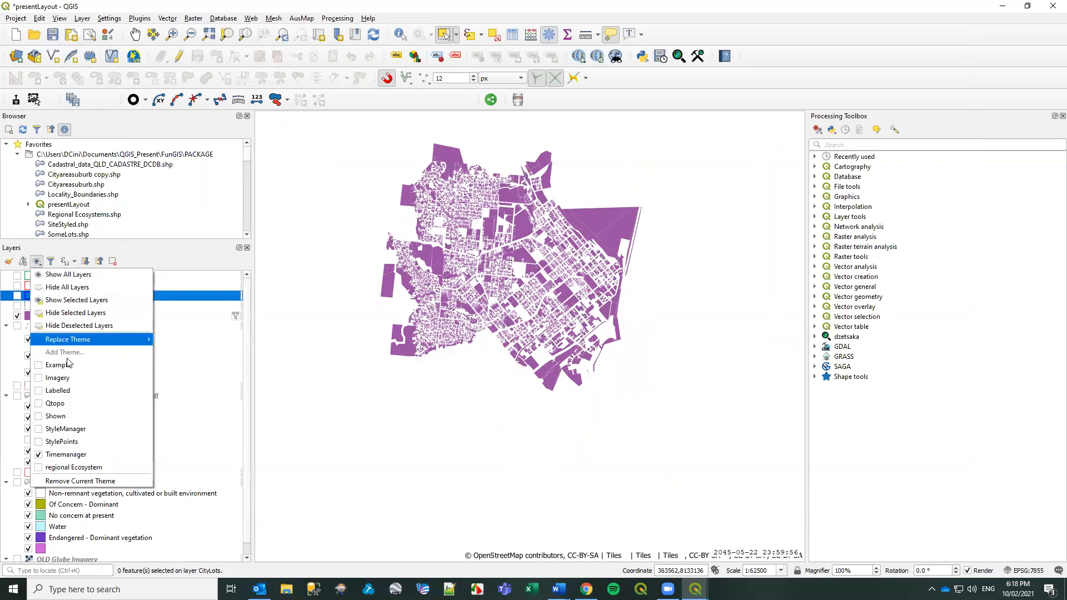
pyautogui.click(65, 404)
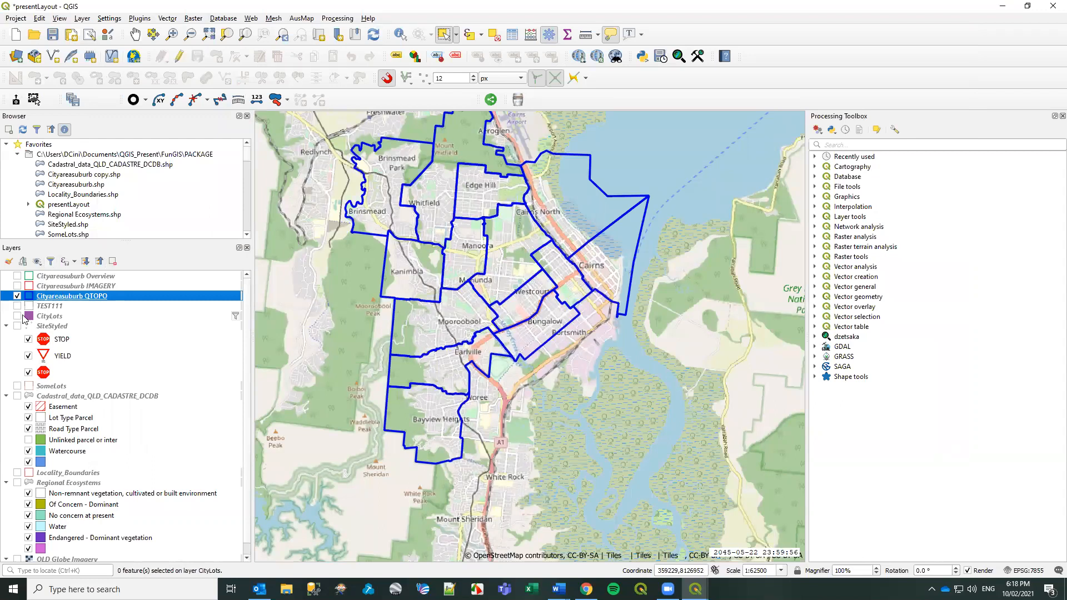
# Make the CityLots layer visible and replace the Qtopo map theme with the current layer visibility.
pyautogui.click(17, 316)
pyautogui.click(42, 268)
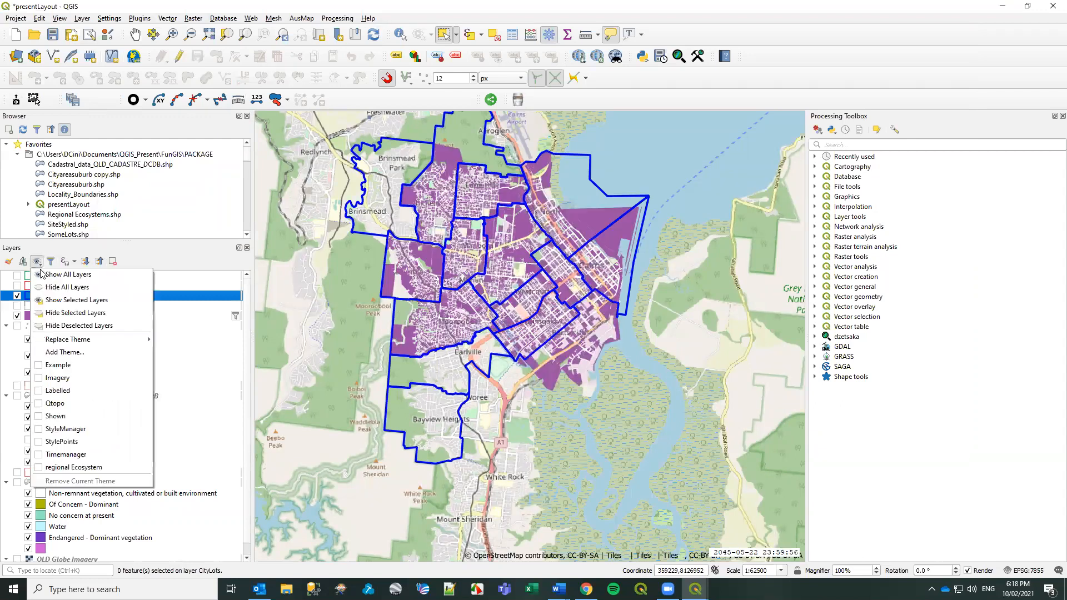
pyautogui.moveTo(56, 344)
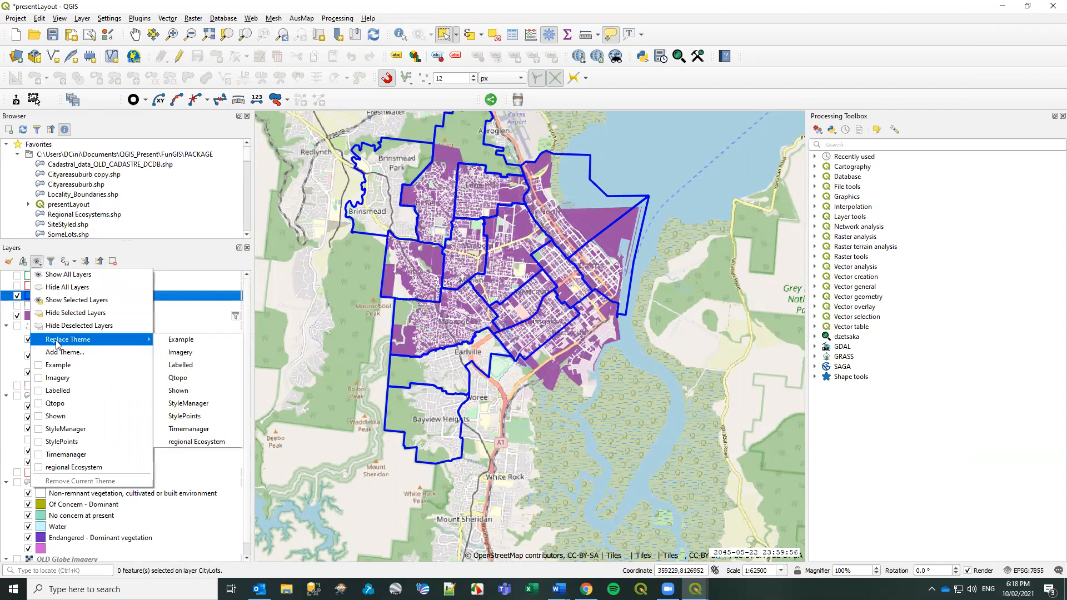
pyautogui.click(178, 377)
pyautogui.click(568, 306)
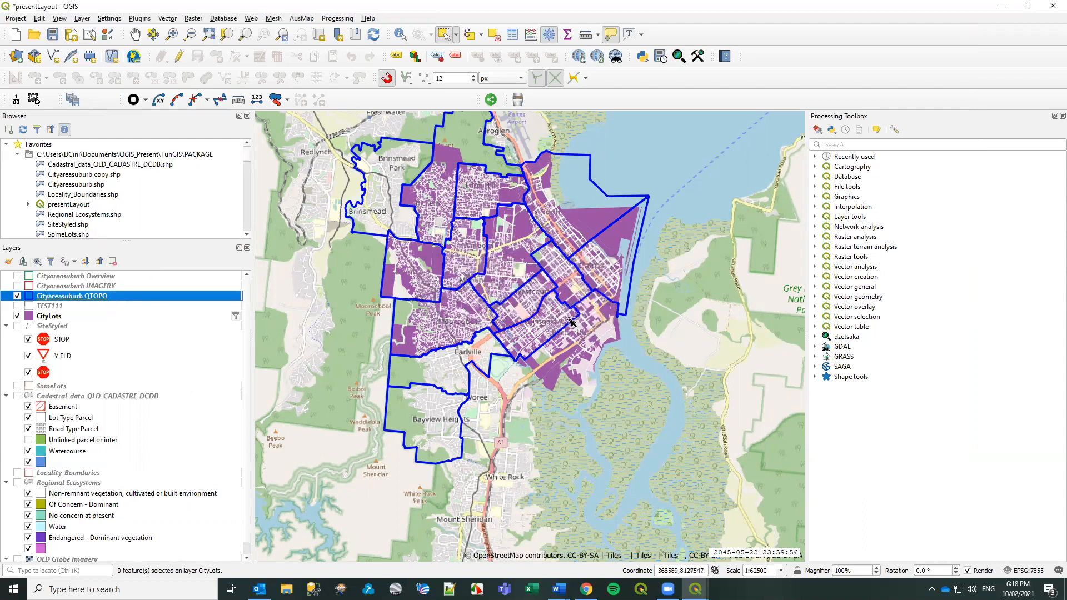
# Switch to the Presentation layout and advance the atlas preview to page 10, Manunda.
pyautogui.moveTo(695, 589)
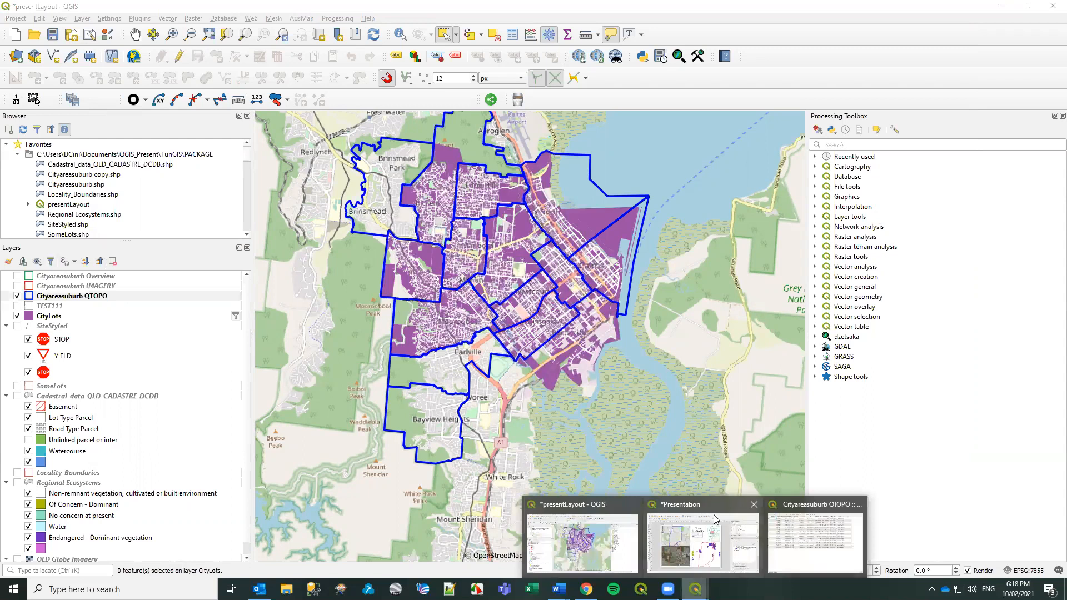
pyautogui.click(706, 514)
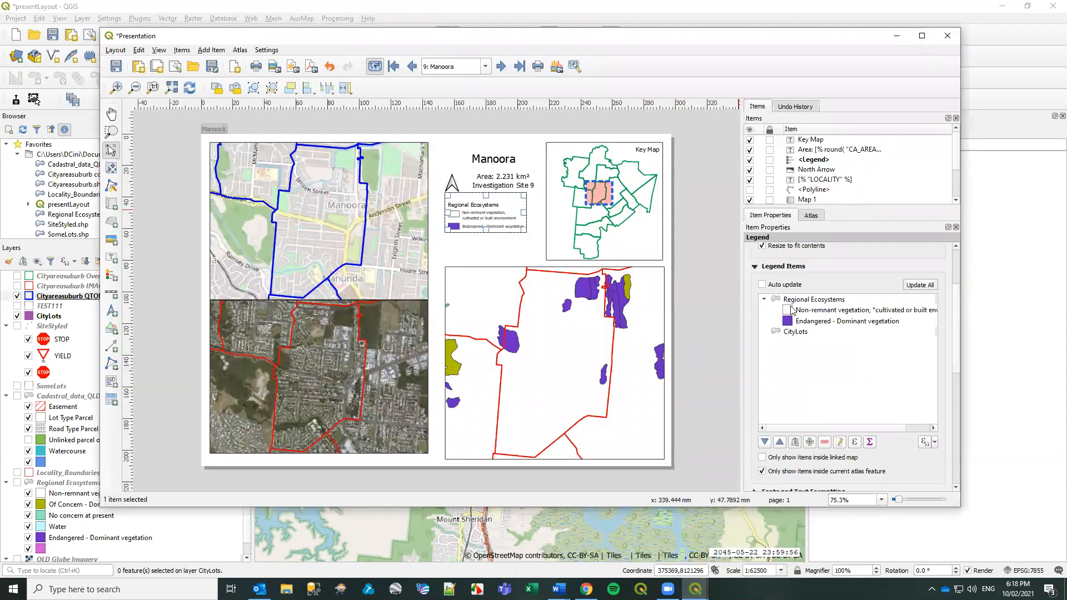
pyautogui.click(502, 66)
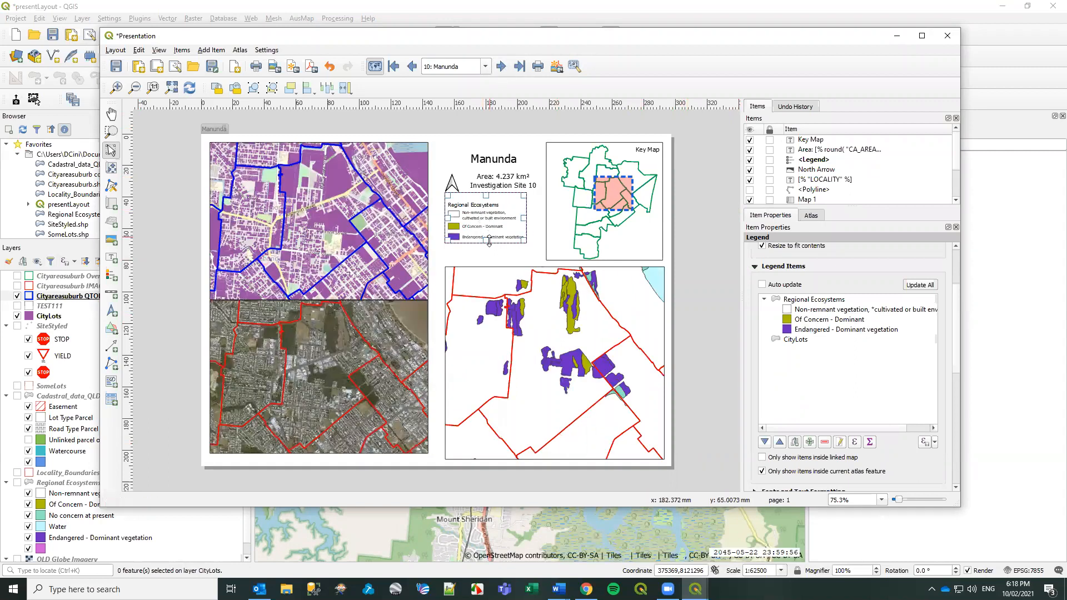
# Try to extend the legend frame downwards and open the CityLots legend item for editing.
pyautogui.moveTo(487, 241); pyautogui.dragTo(490, 305)
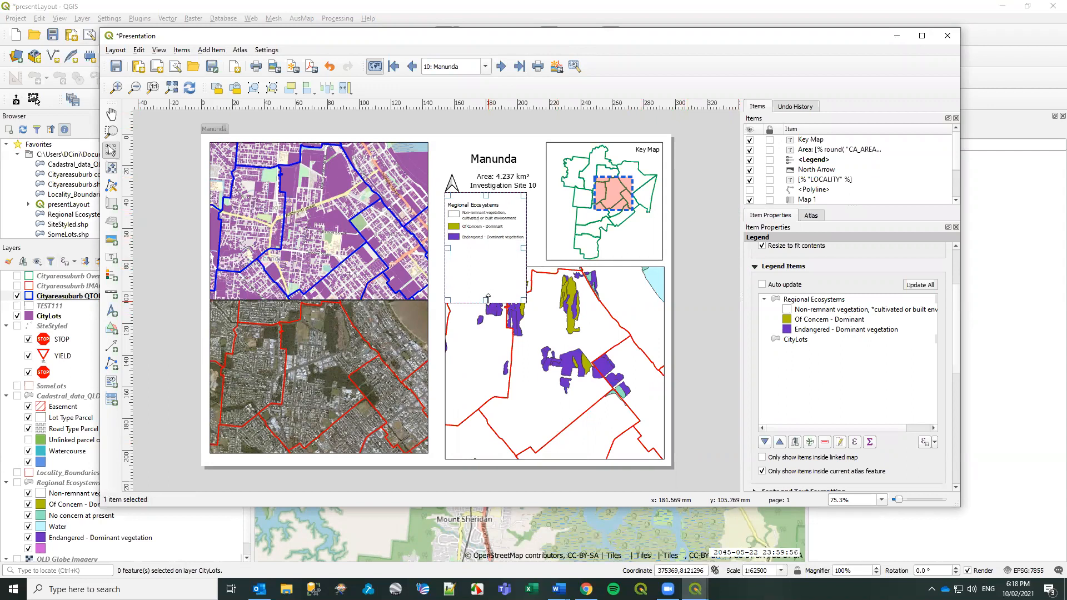
pyautogui.click(796, 341)
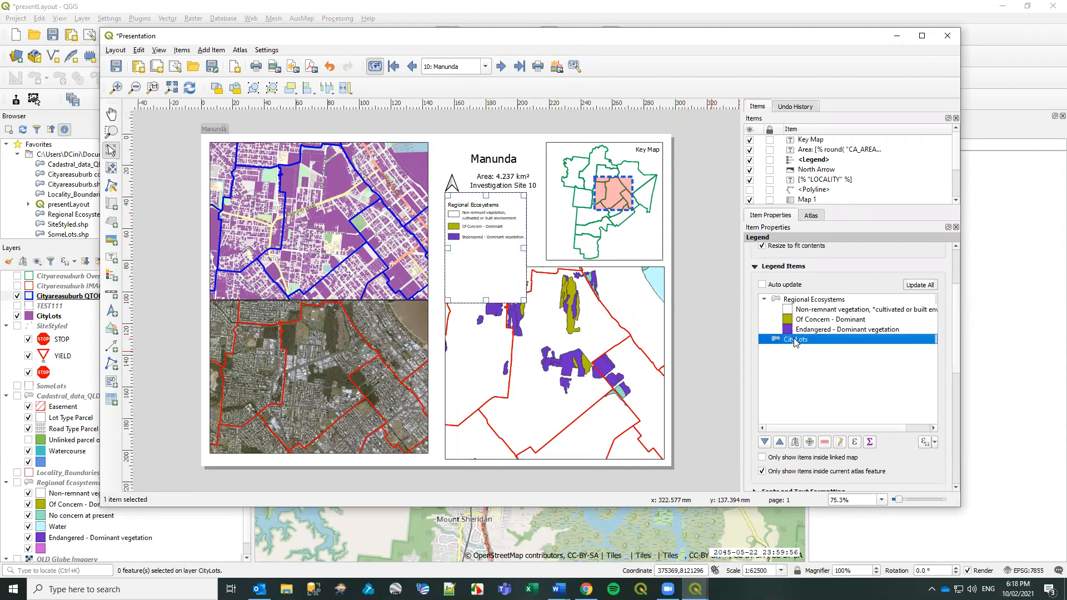
pyautogui.doubleClick(796, 340)
pyautogui.click(520, 293)
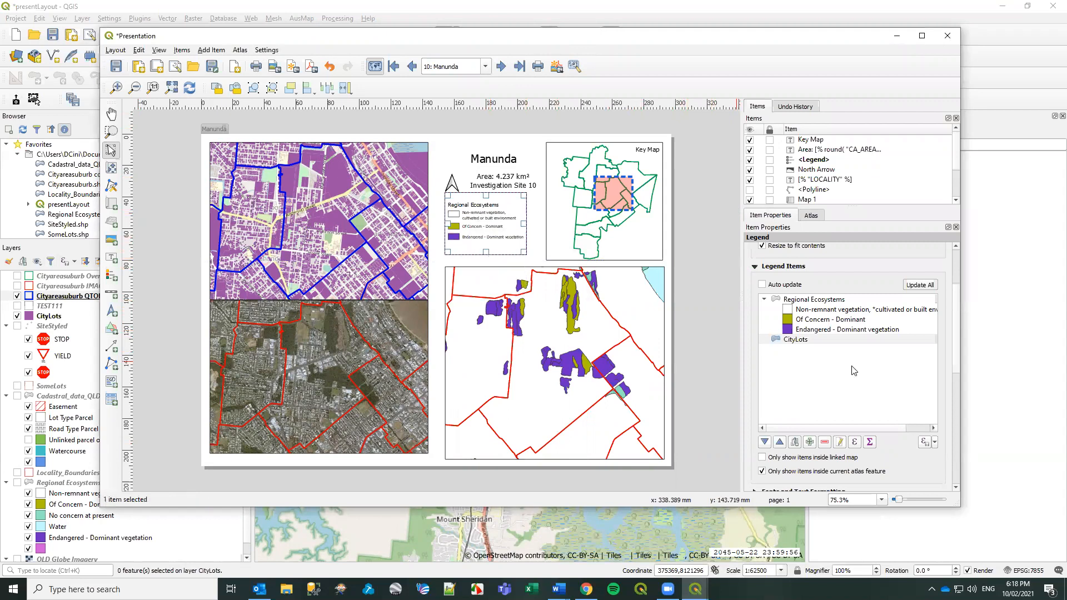
# Review the legend's main properties, then the theme and extent settings of the key map and the regional ecosystem map.
pyautogui.scroll(-5, 956, 353)
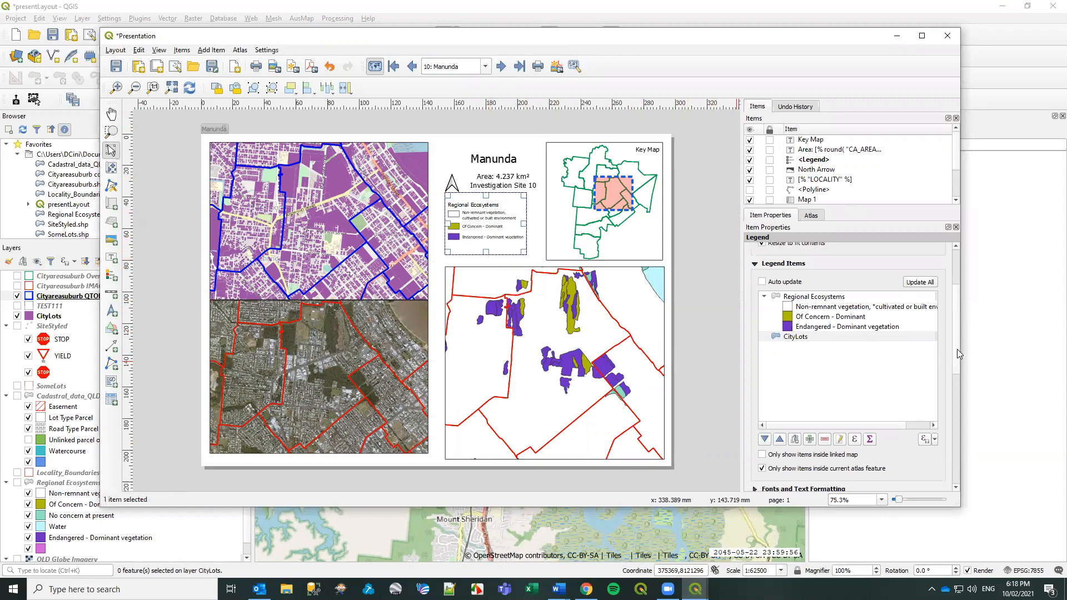
pyautogui.scroll(5, 958, 304)
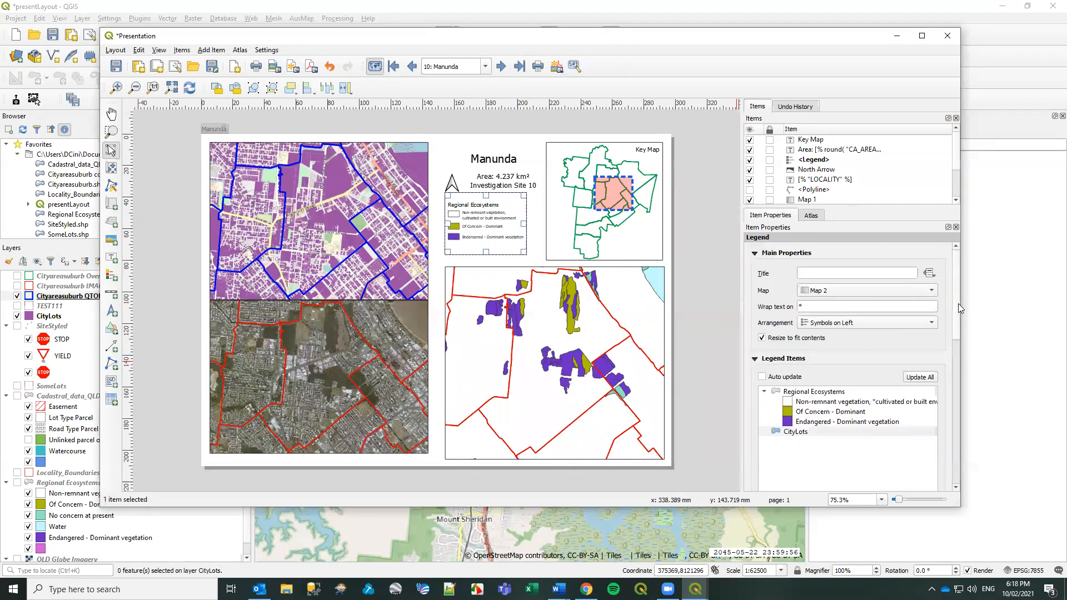
pyautogui.click(627, 225)
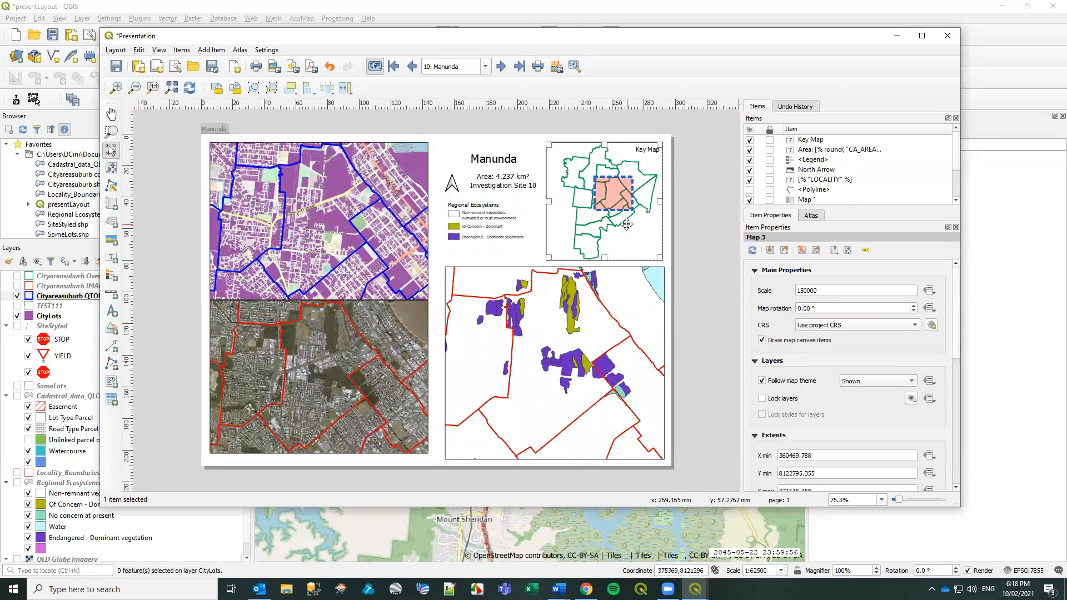
pyautogui.click(606, 320)
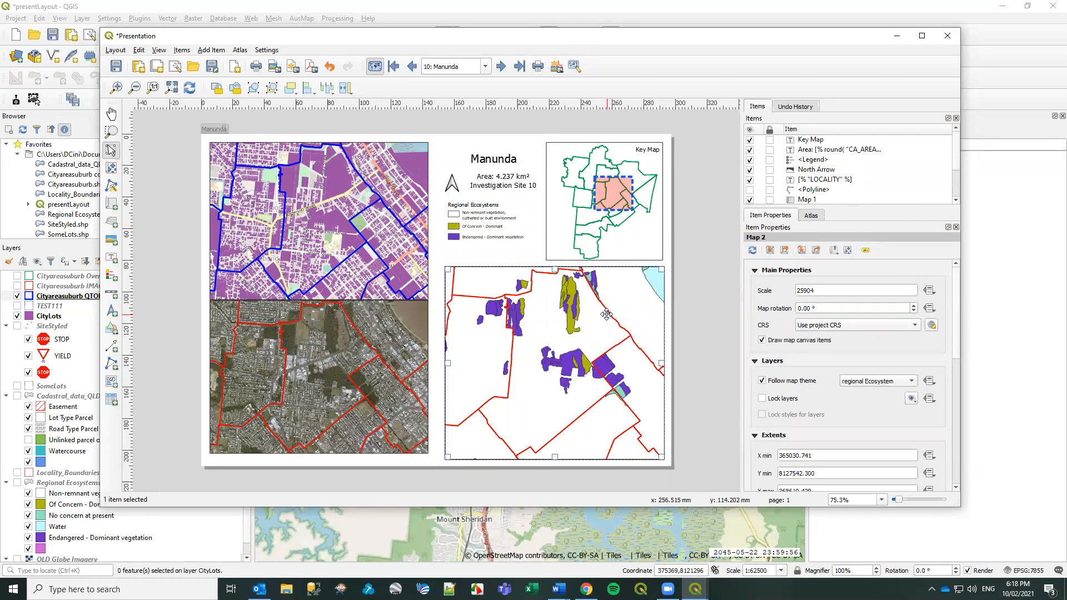
pyautogui.scroll(-3, 958, 284)
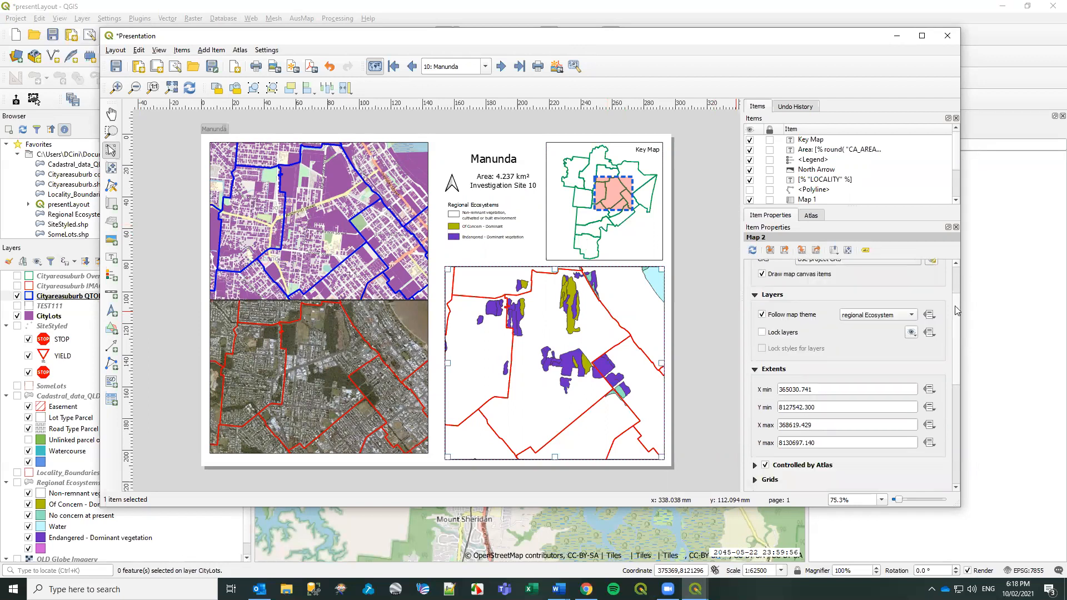
# Turn on automatic updating of the legend's items.
pyautogui.click(477, 229)
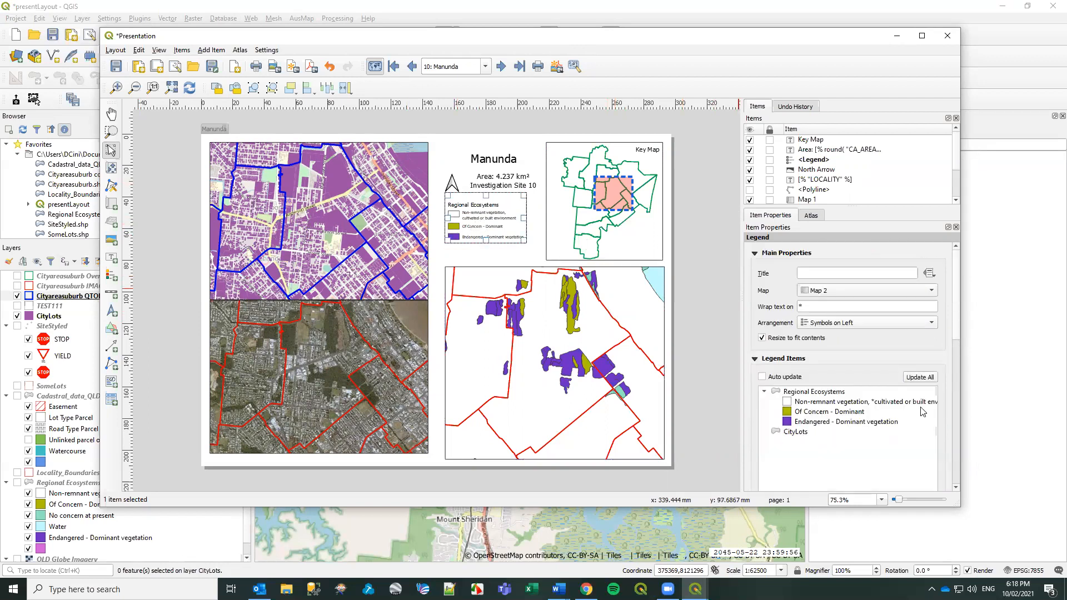
pyautogui.scroll(-5, 956, 325)
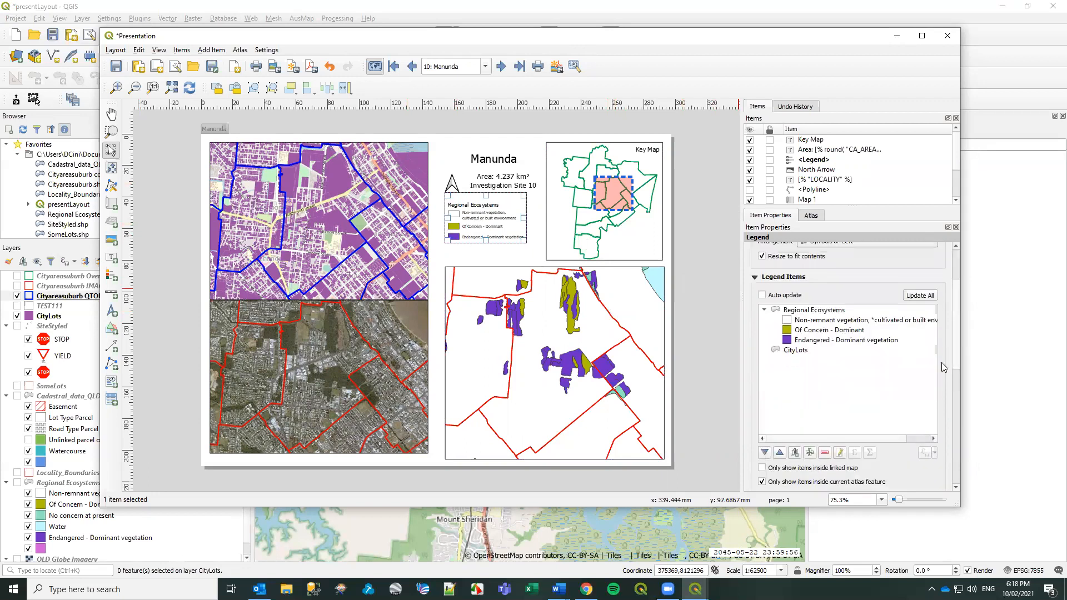
pyautogui.click(762, 296)
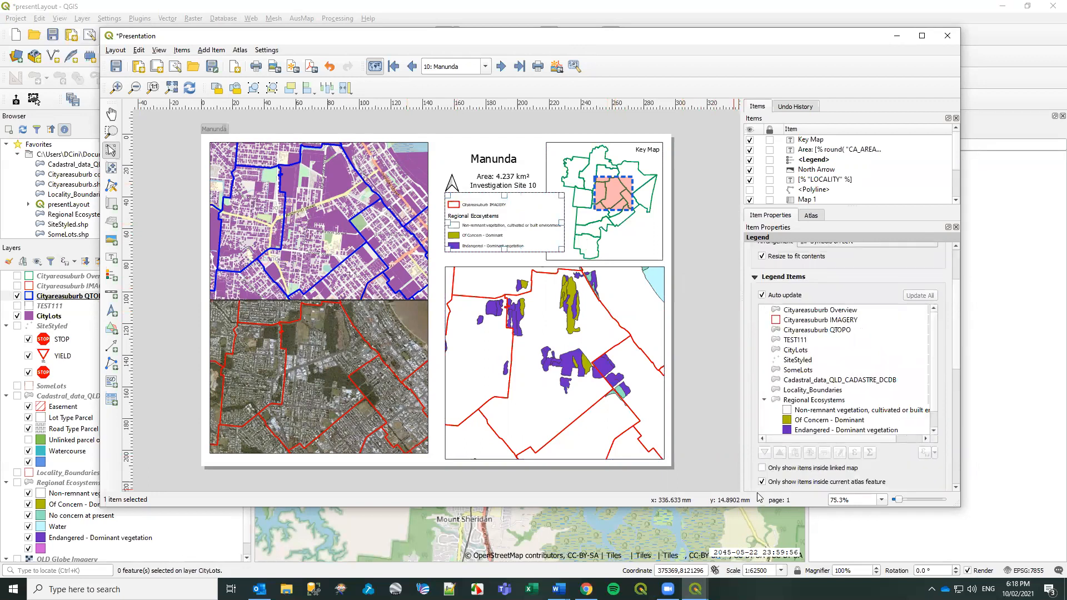
pyautogui.moveTo(958, 337)
pyautogui.mouseDown()
pyautogui.moveTo(957, 368)
pyautogui.moveTo(959, 323)
pyautogui.mouseUp()
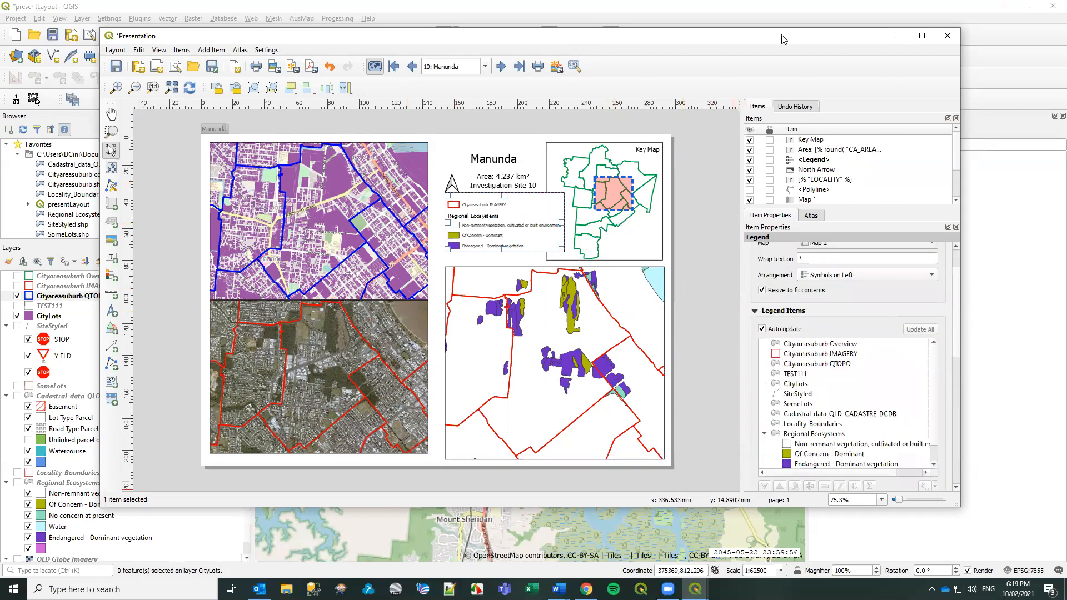
# Move the Presentation layout window aside and look at the options available for the Cityareasuburb QTOPO layer.
pyautogui.moveTo(781, 39); pyautogui.dragTo(889, 41)
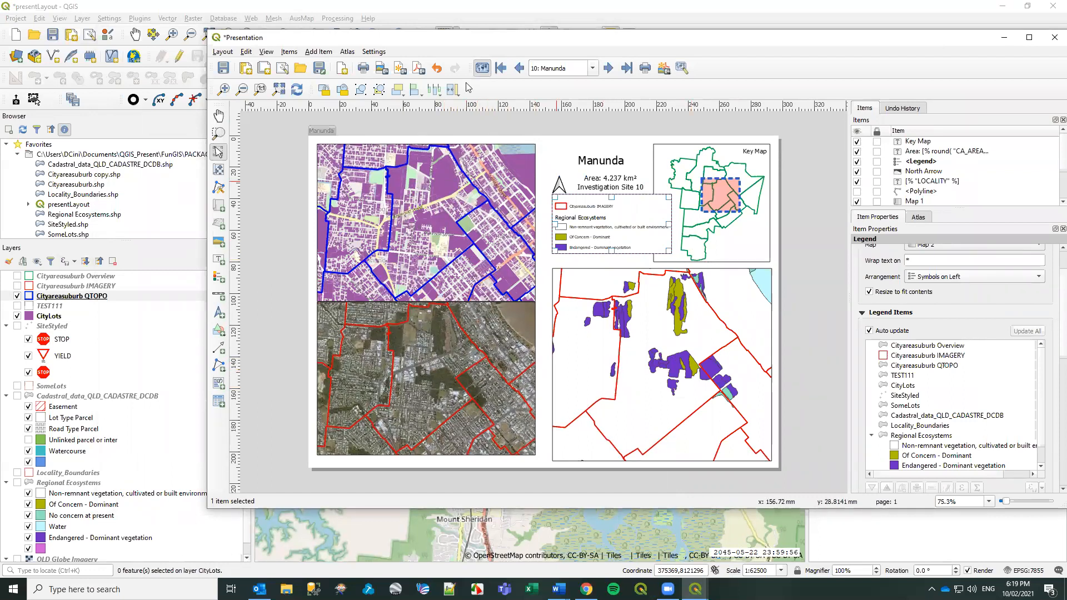
pyautogui.moveTo(523, 42); pyautogui.dragTo(681, 64)
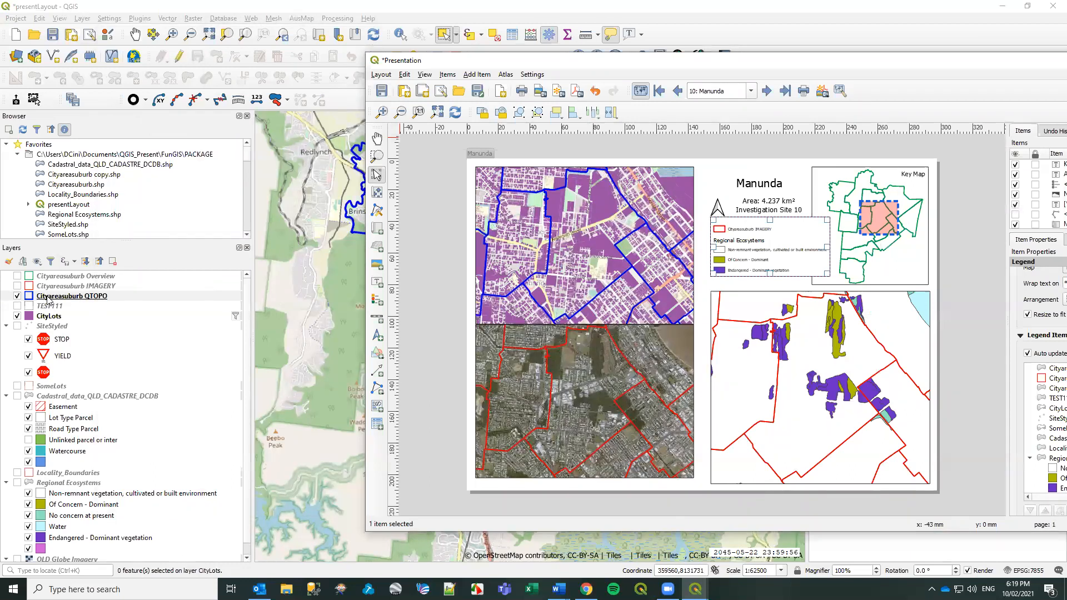
pyautogui.rightClick(48, 301)
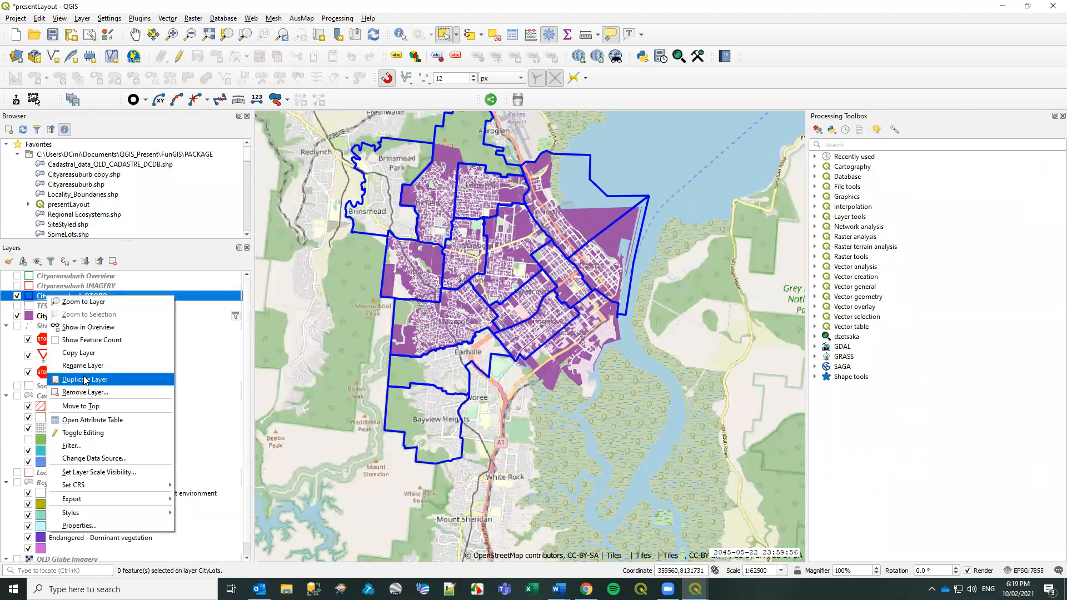
pyautogui.click(147, 262)
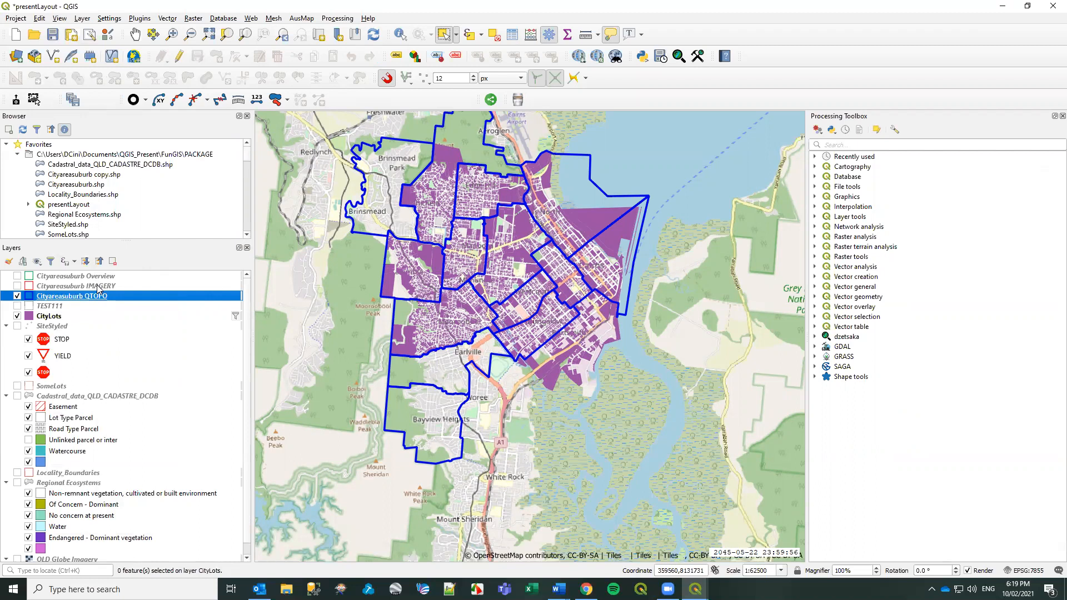
# Hide the CityLots layer in the main project and replace the Qtopo map theme with the current layer visibility.
pyautogui.click(695, 589)
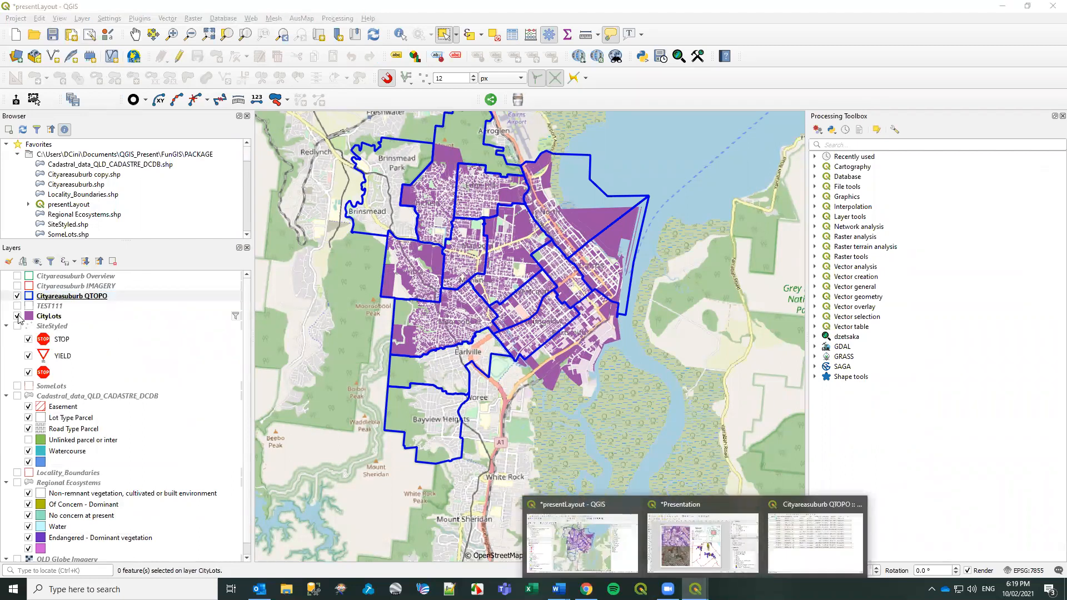
pyautogui.click(17, 316)
pyautogui.click(37, 261)
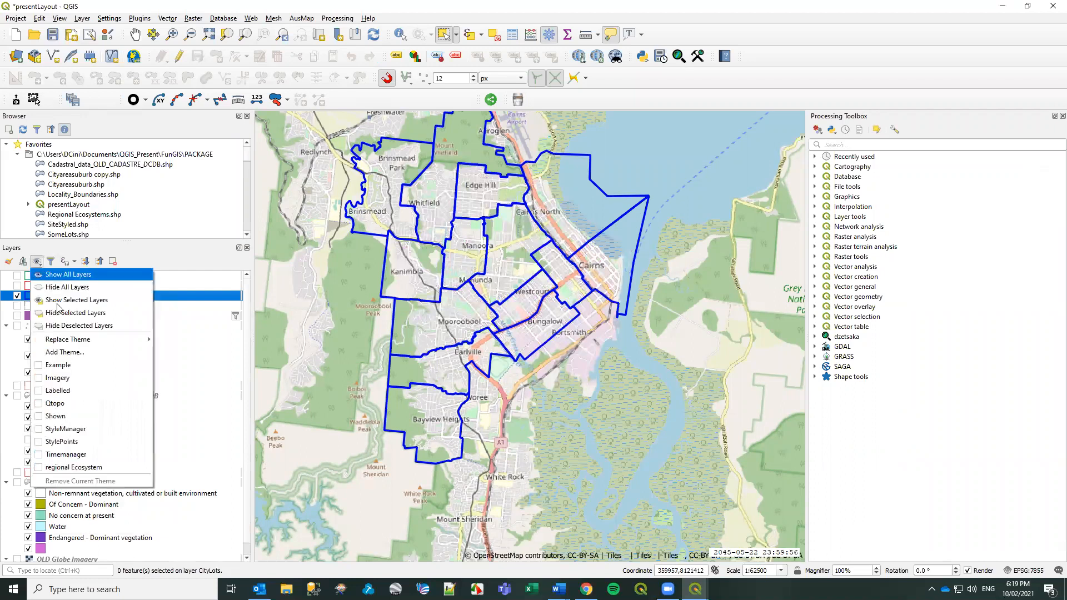
pyautogui.moveTo(64, 340)
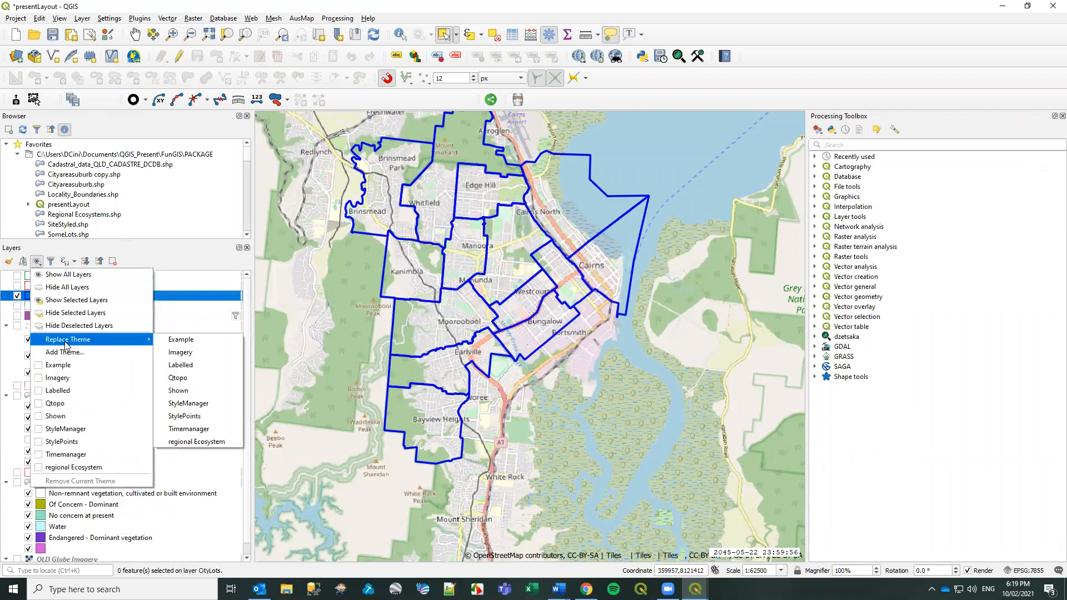
pyautogui.click(189, 380)
pyautogui.click(568, 306)
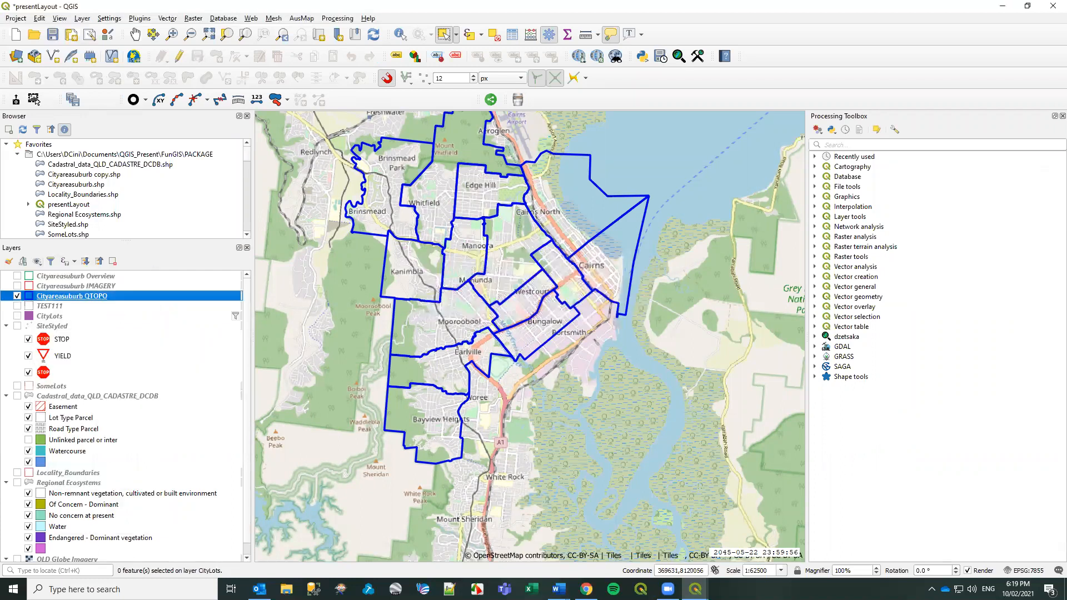
# Return to the Presentation layout and step the atlas preview back to page 9, Manoora.
pyautogui.moveTo(695, 589)
pyautogui.click(726, 506)
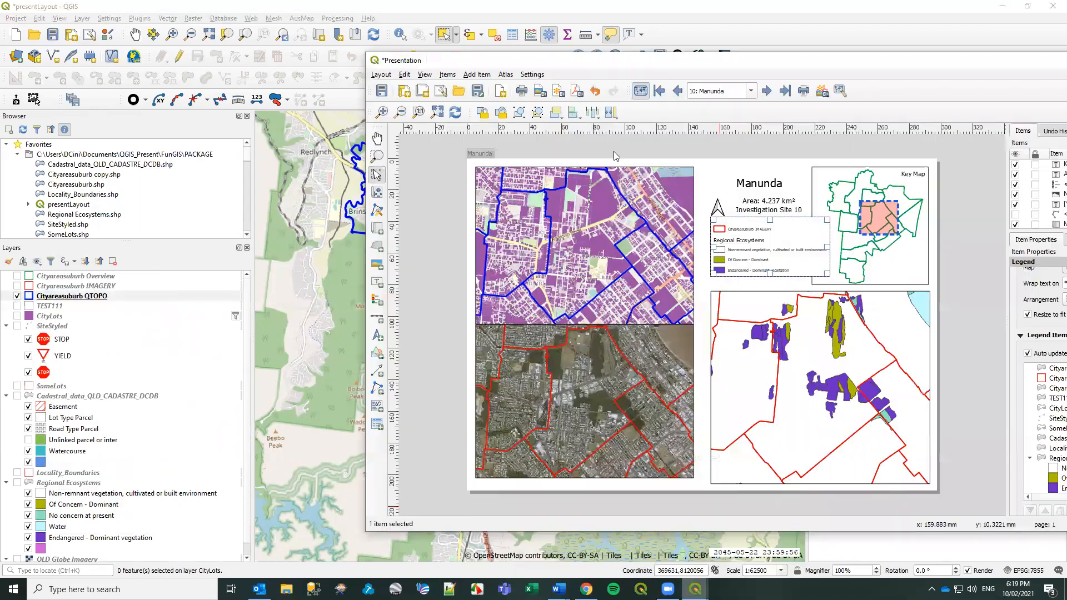
pyautogui.click(676, 93)
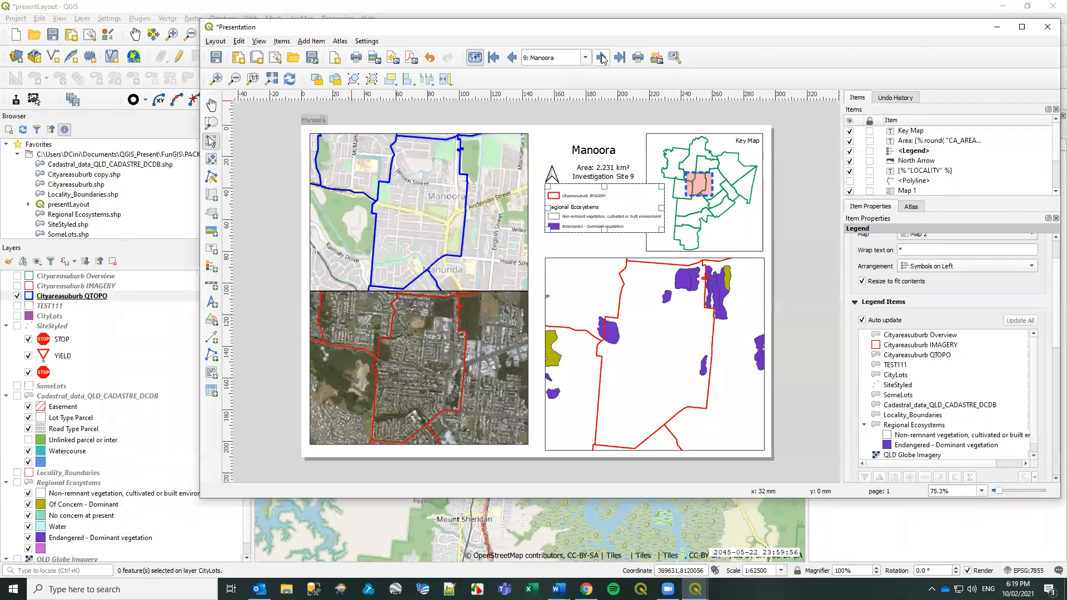
# Advance the atlas preview to page 11, Kanimbla, stretch the legend frame downward and review its item filtering options.
pyautogui.click(601, 58)
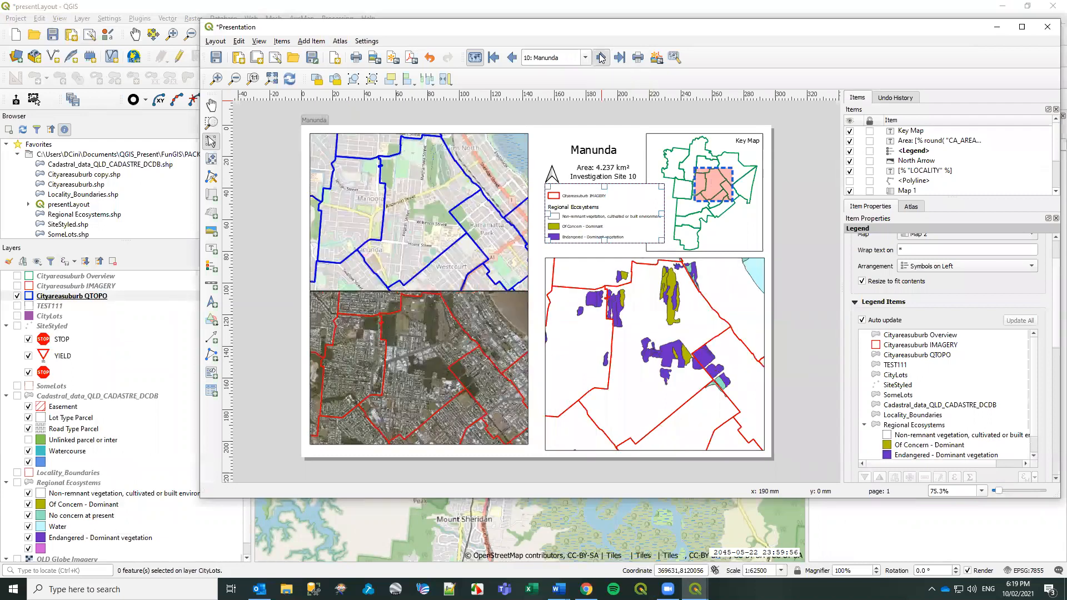
pyautogui.click(600, 58)
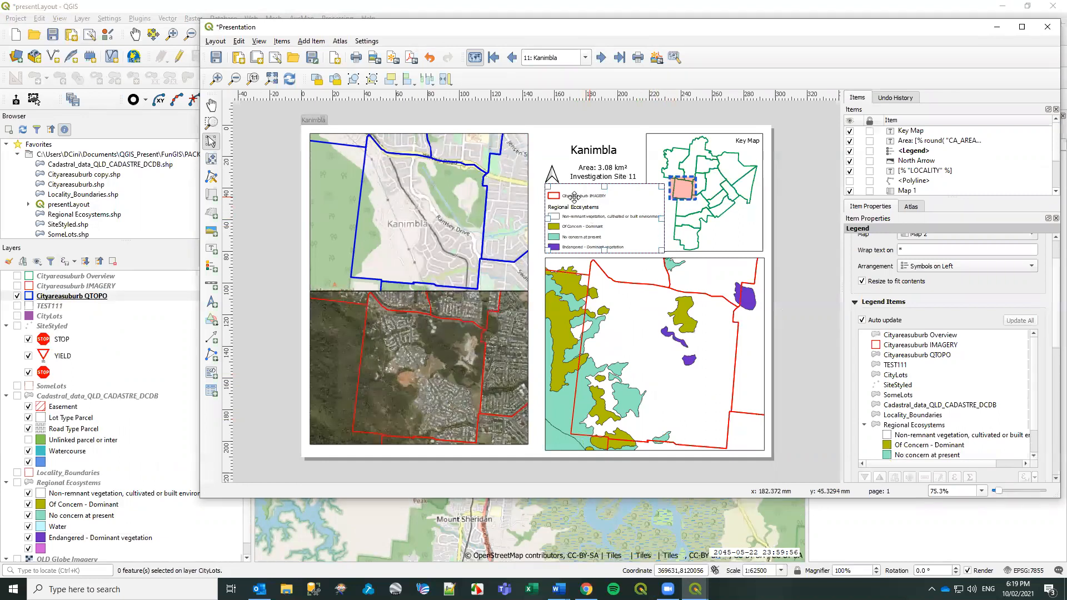
pyautogui.moveTo(605, 251); pyautogui.dragTo(608, 293)
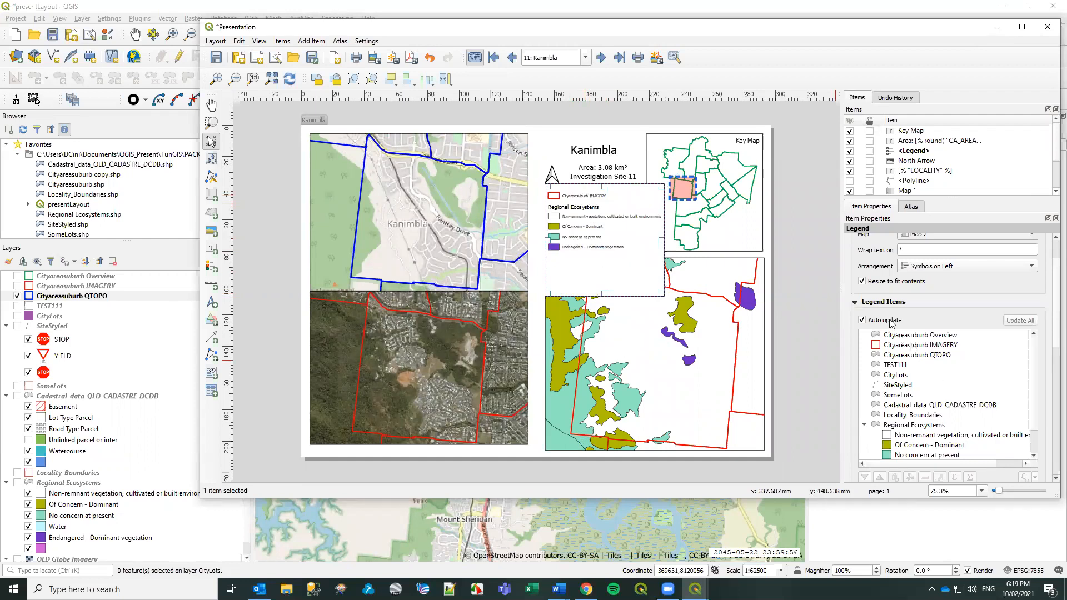
pyautogui.scroll(-5, 978, 356)
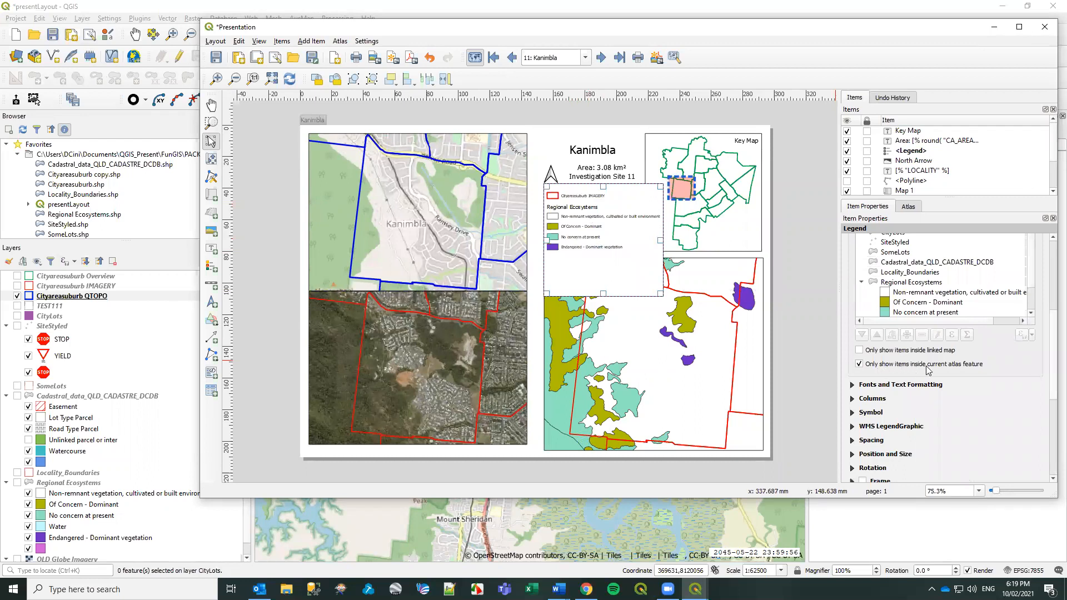
pyautogui.moveTo(1053, 359); pyautogui.dragTo(1051, 299)
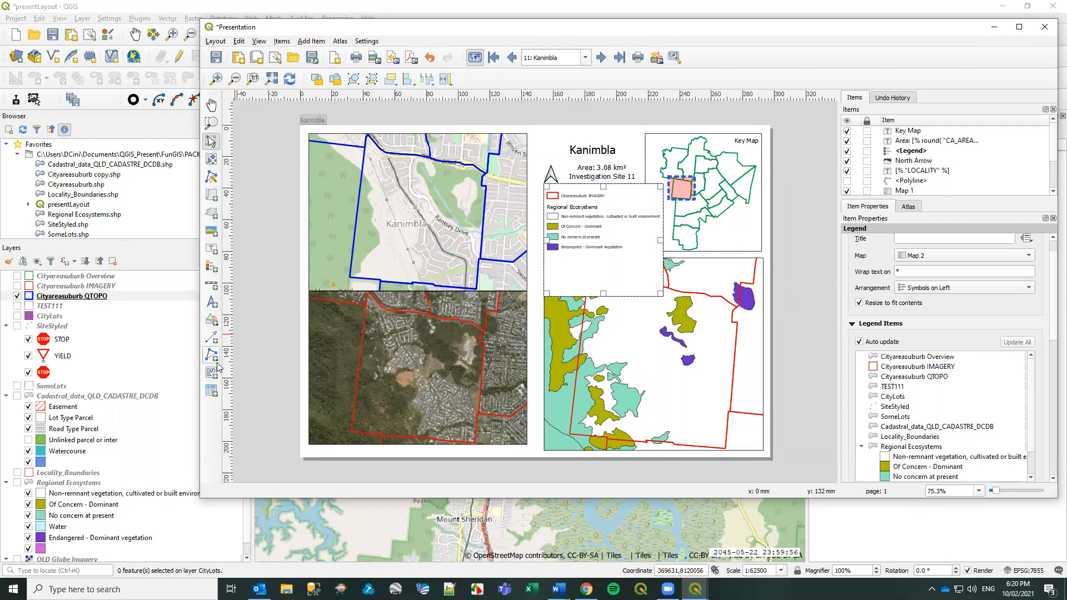
# Add an attribute table about 51 mm wide and 55 mm high over the imagery map and reposition it across the page.
pyautogui.click(212, 396)
pyautogui.moveTo(279, 310)
pyautogui.mouseDown()
pyautogui.moveTo(308, 398)
pyautogui.moveTo(359, 400)
pyautogui.mouseUp()
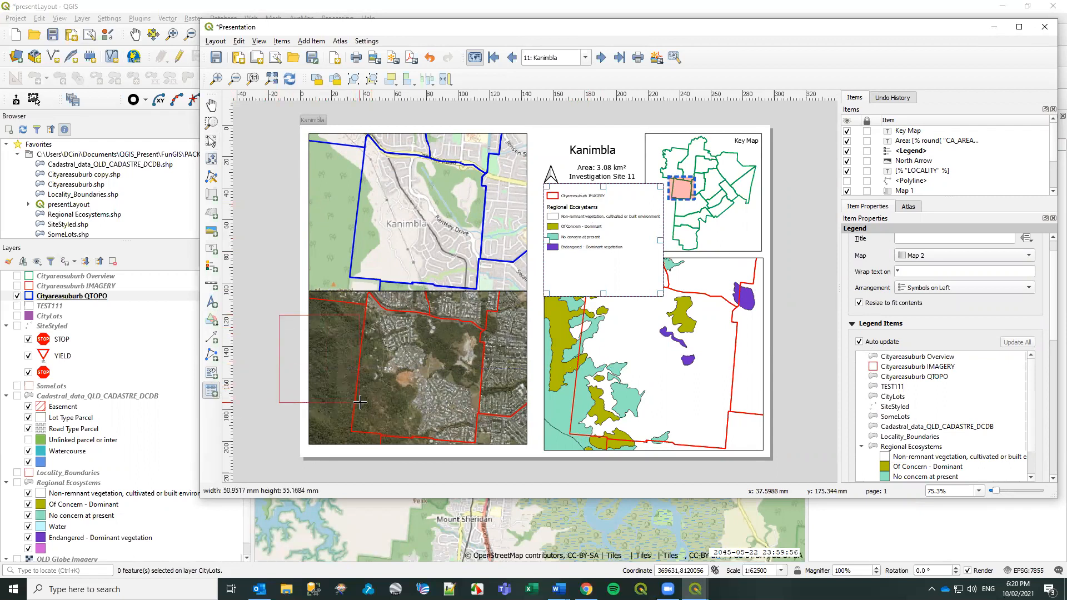
pyautogui.moveTo(294, 378); pyautogui.dragTo(404, 383)
pyautogui.moveTo(585, 360); pyautogui.dragTo(351, 308)
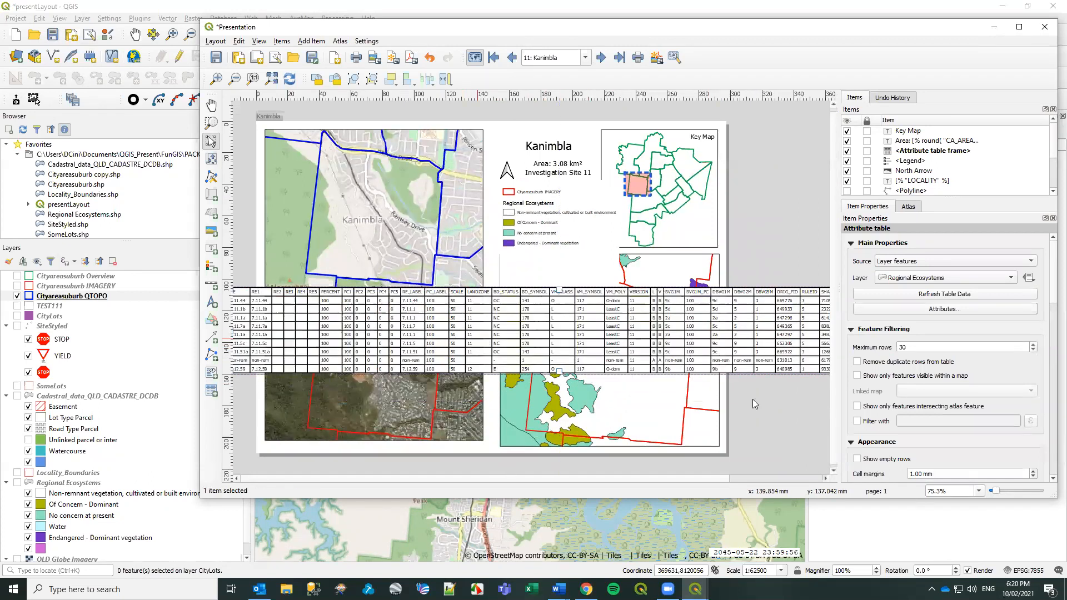
# Try CityLots as the attribute table's layer, settle on Cityareasuburb QTOPO and move the table lower on the page.
pyautogui.click(1009, 278)
pyautogui.click(915, 255)
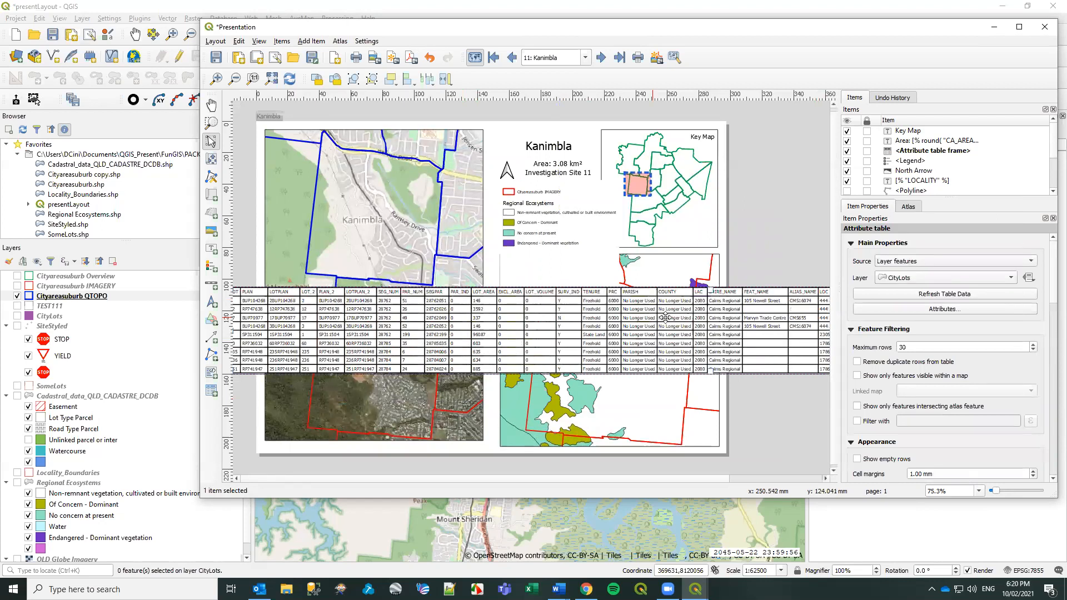
pyautogui.click(967, 283)
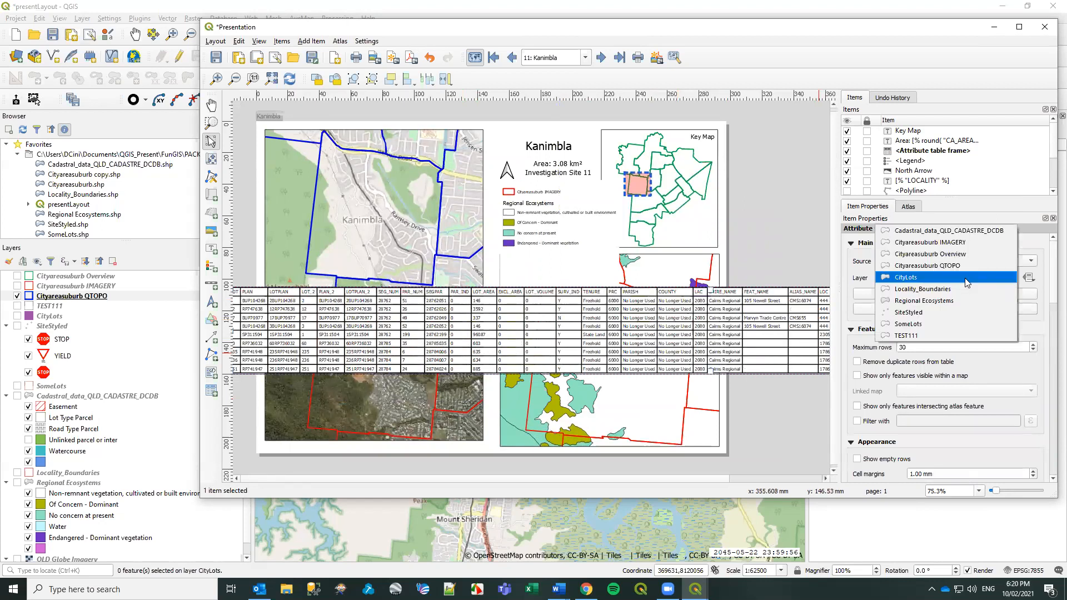
pyautogui.click(913, 268)
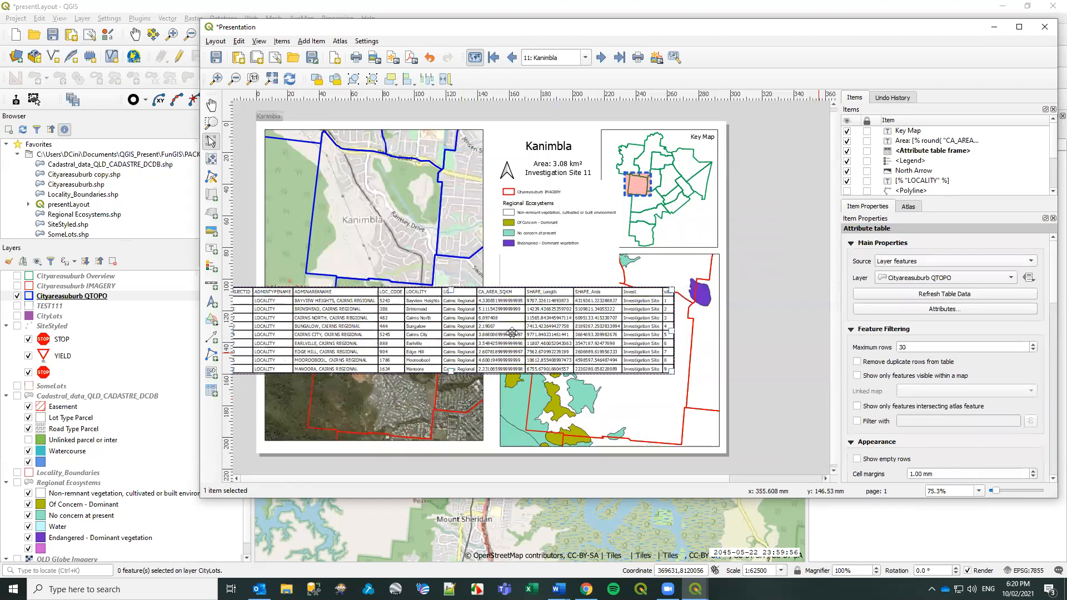
pyautogui.moveTo(483, 370); pyautogui.dragTo(476, 400)
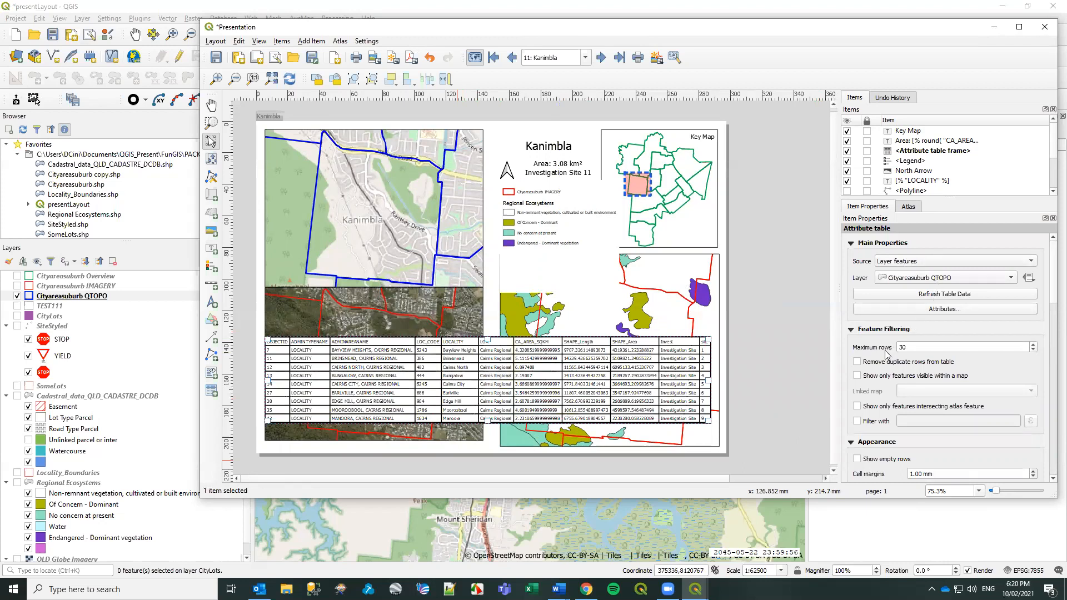
# Limit the attribute table to a maximum of 2 rows and turn off its horizontal grid lines.
pyautogui.click(1032, 350)
pyautogui.click(1032, 350)
pyautogui.write('2')
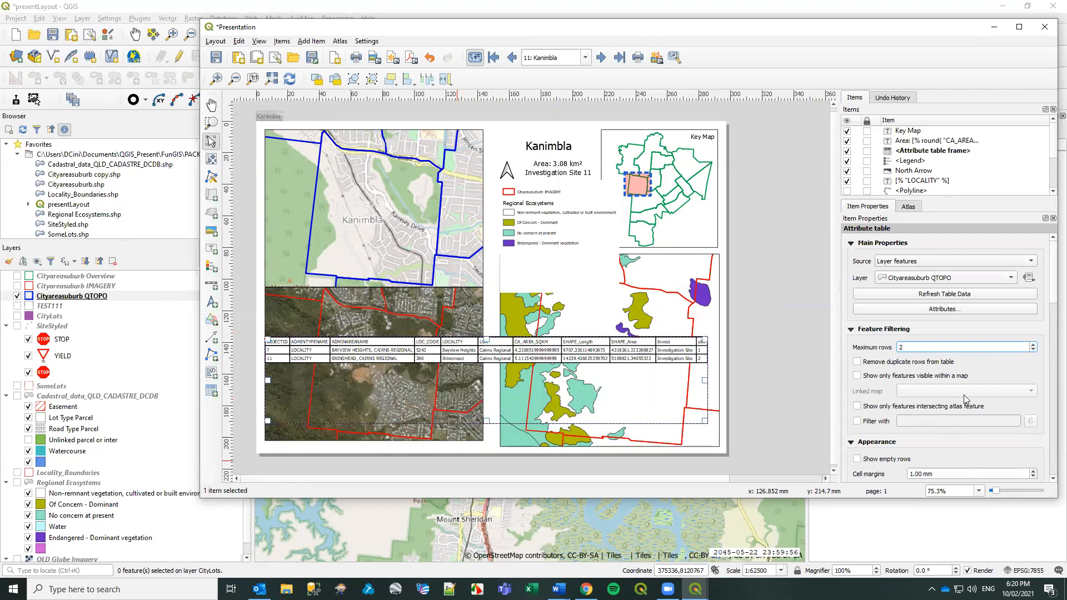
pyautogui.moveTo(1052, 292); pyautogui.dragTo(1052, 331)
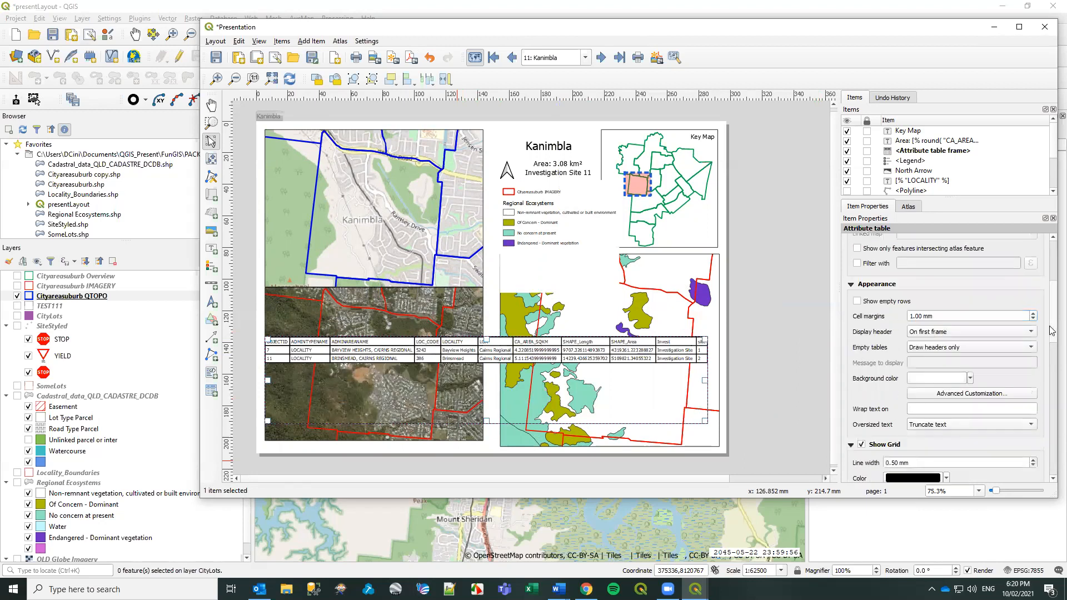
pyautogui.moveTo(1052, 321); pyautogui.dragTo(1052, 356)
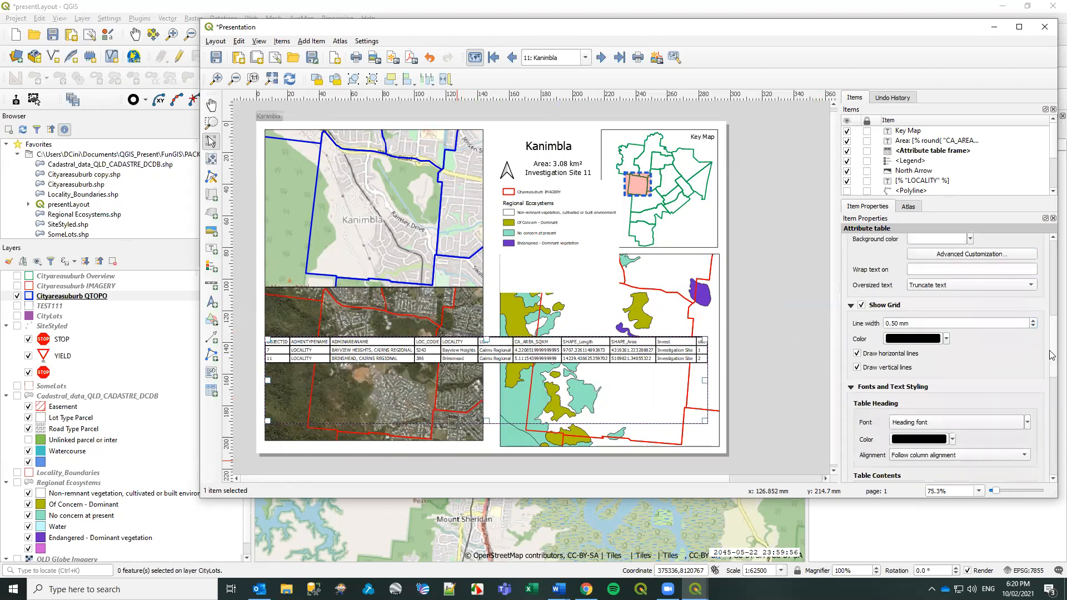
pyautogui.click(857, 354)
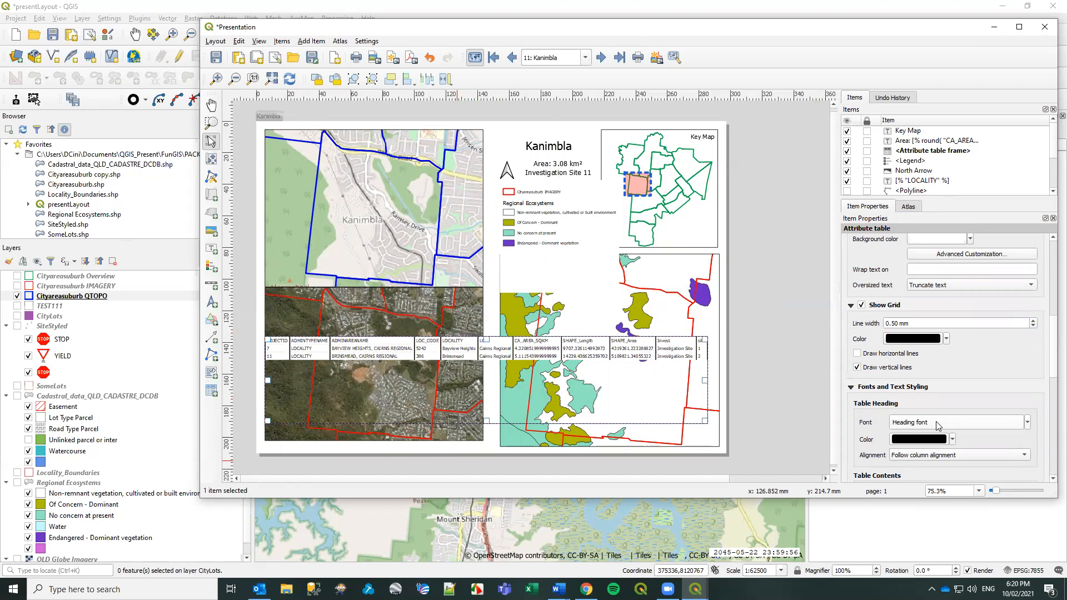
# Set the attribute table's heading font size to 6.25 pt and move the table toward the page's lower-right corner.
pyautogui.scroll(2, 937, 425)
pyautogui.scroll(-4, 936, 425)
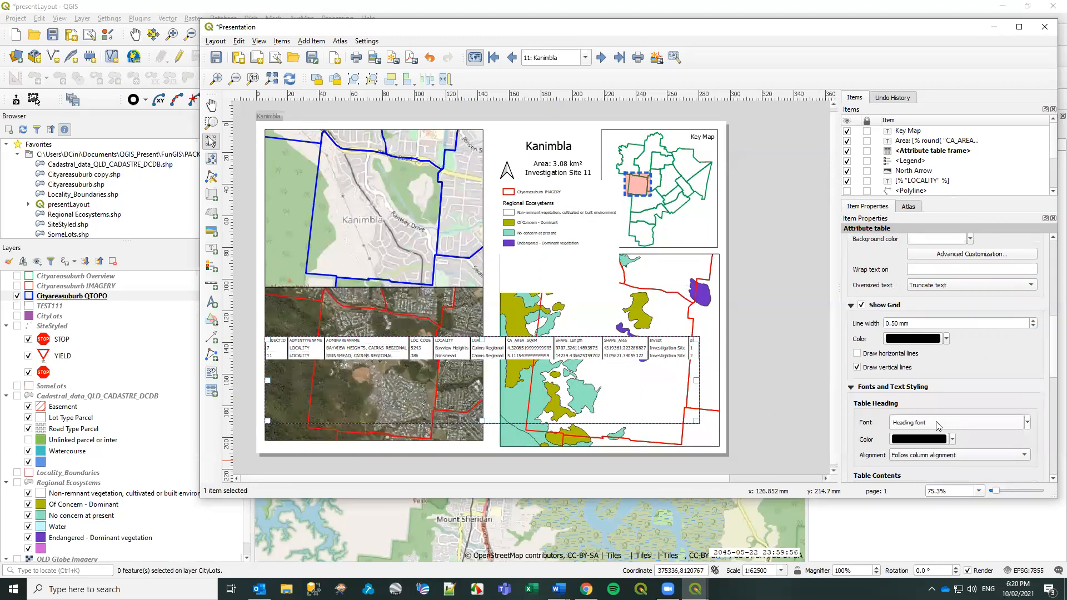
pyautogui.scroll(-1, 936, 426)
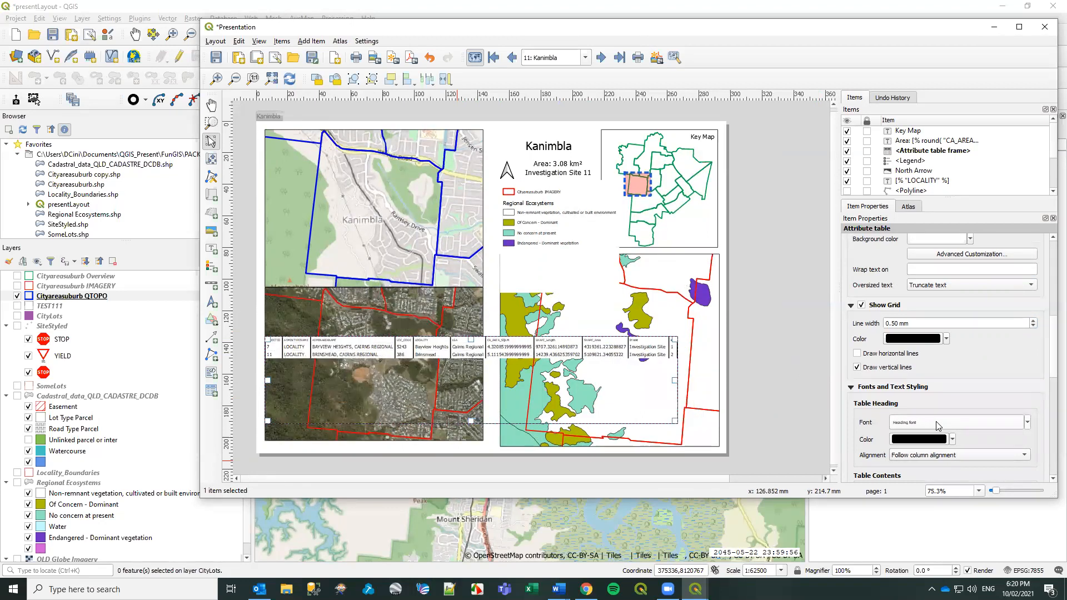
pyautogui.scroll(1, 929, 426)
pyautogui.scroll(5, 912, 425)
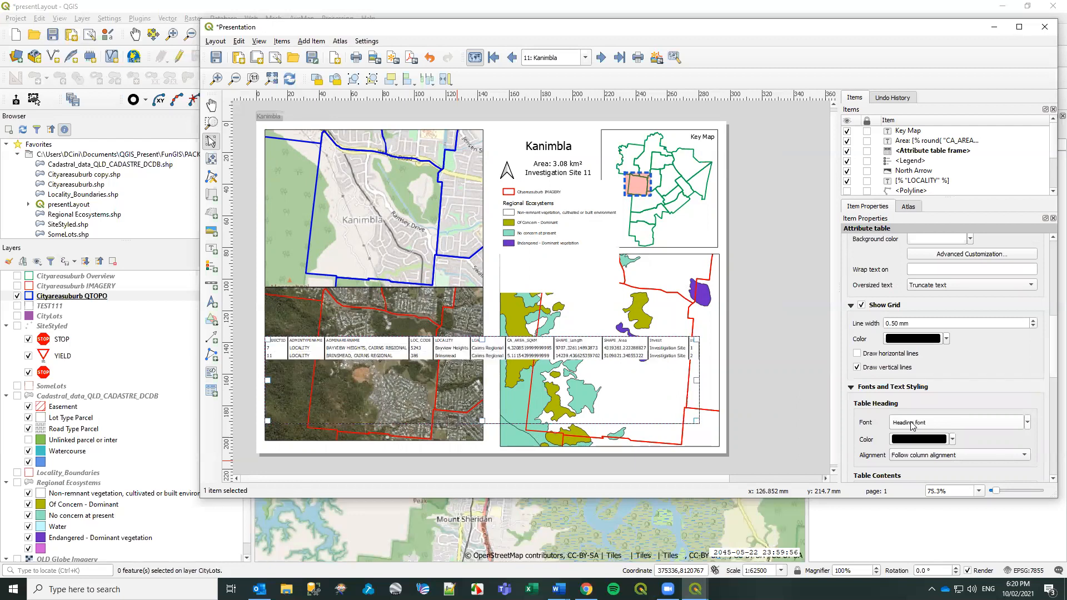
pyautogui.scroll(-8, 912, 425)
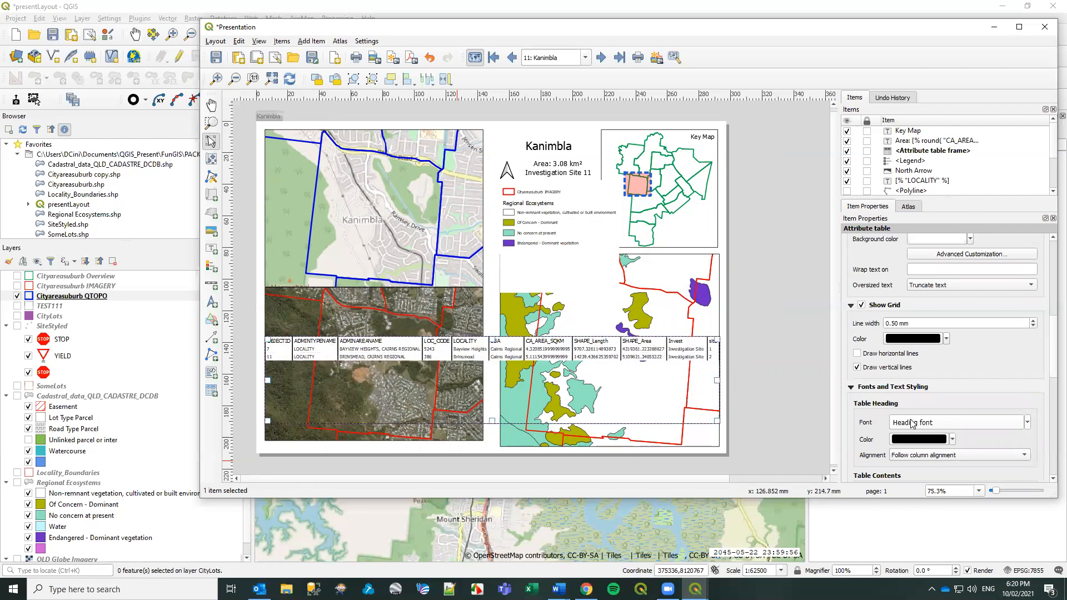
pyautogui.click(1027, 422)
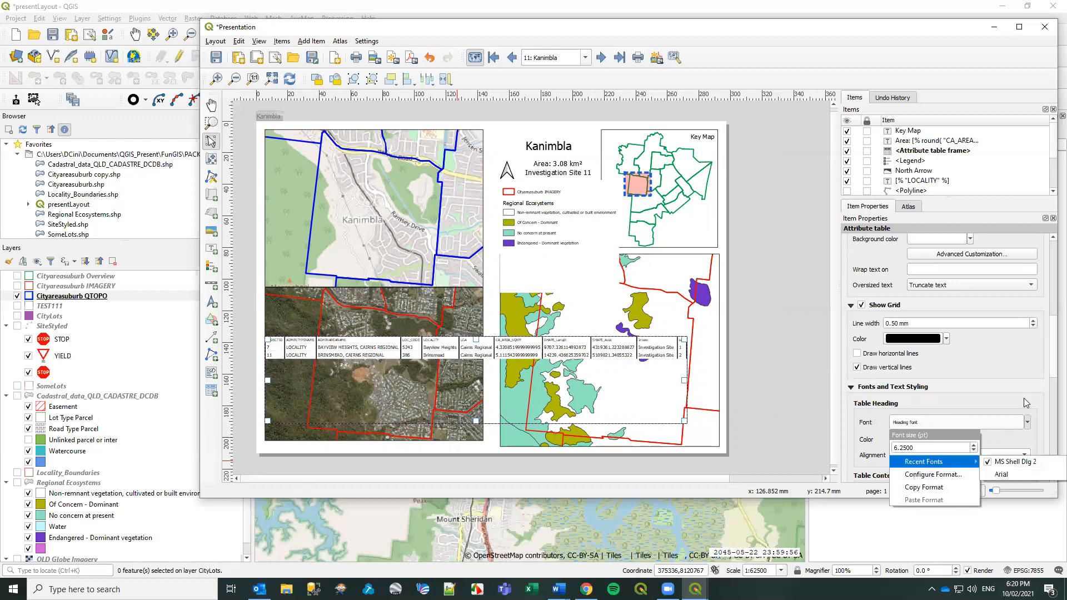
pyautogui.click(1052, 364)
pyautogui.scroll(-4, 1052, 370)
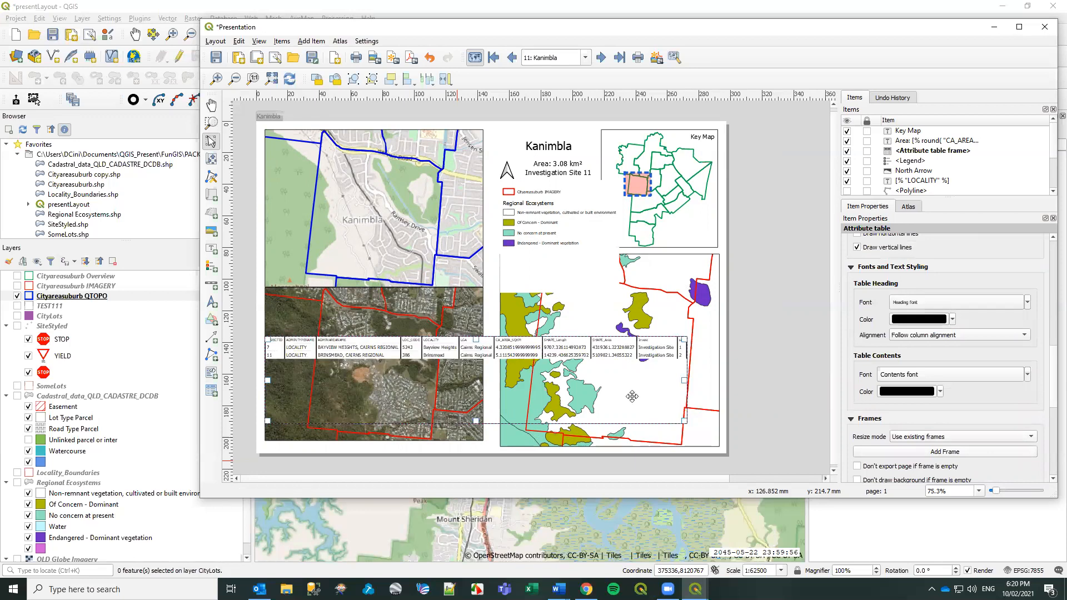
pyautogui.moveTo(616, 361); pyautogui.dragTo(647, 378)
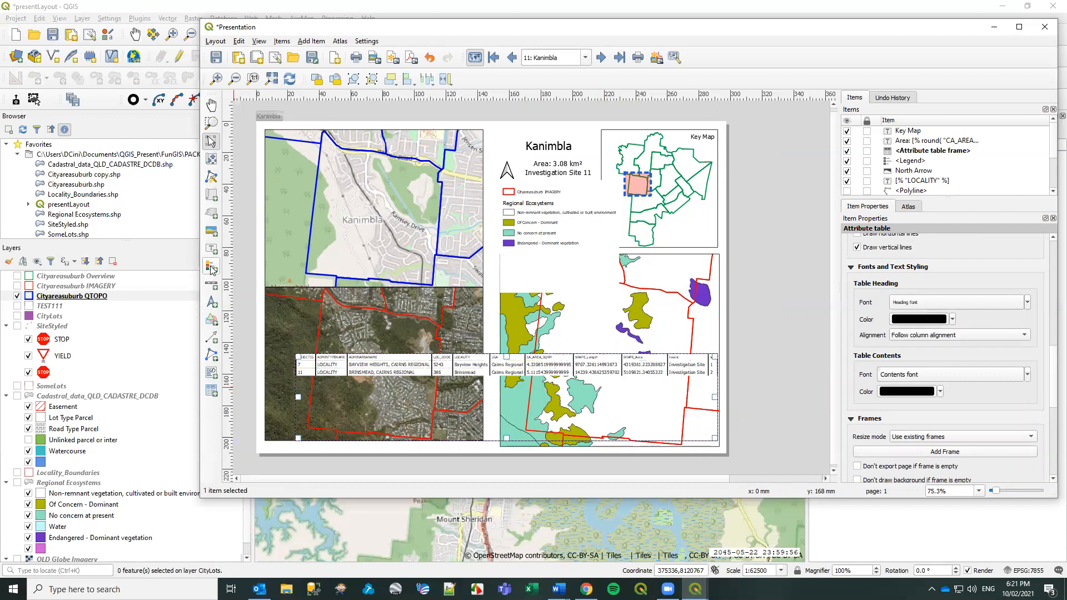
# Add a small picture over the topographic map and load IMG20210210124047.jpg from Documents > QGIS_Present > FunGIS > Photo as its source.
pyautogui.click(210, 233)
pyautogui.moveTo(343, 226); pyautogui.dragTo(389, 254)
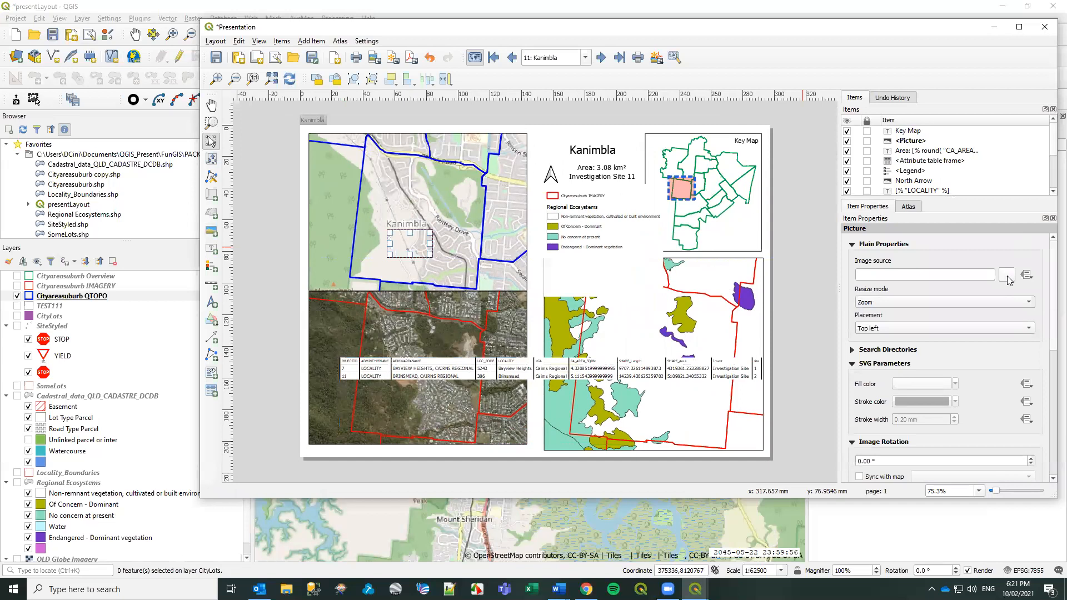
pyautogui.click(1007, 274)
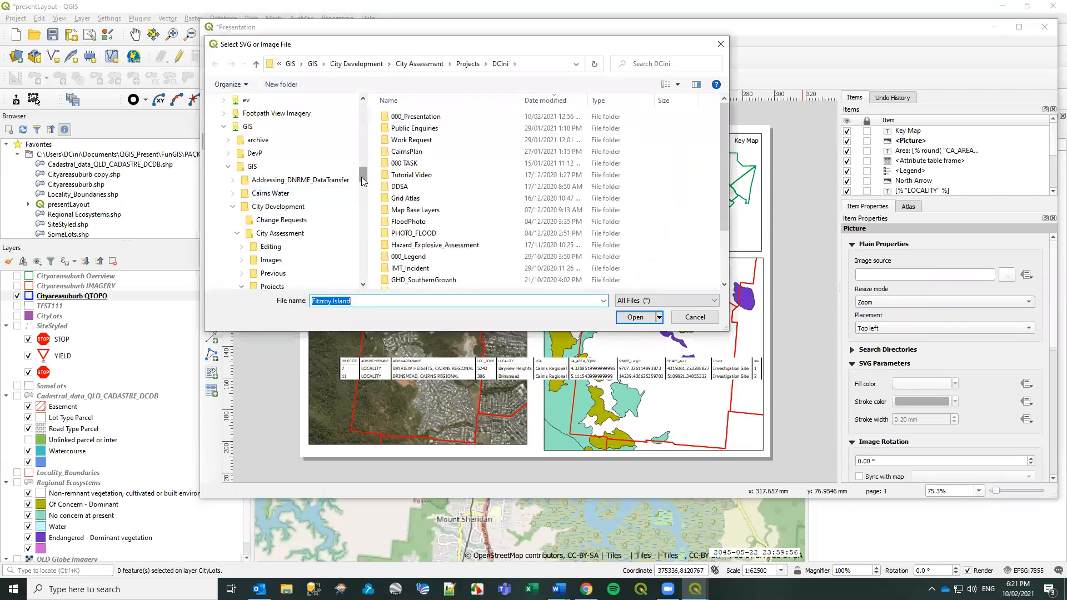
pyautogui.scroll(5, 363, 181)
pyautogui.click(245, 153)
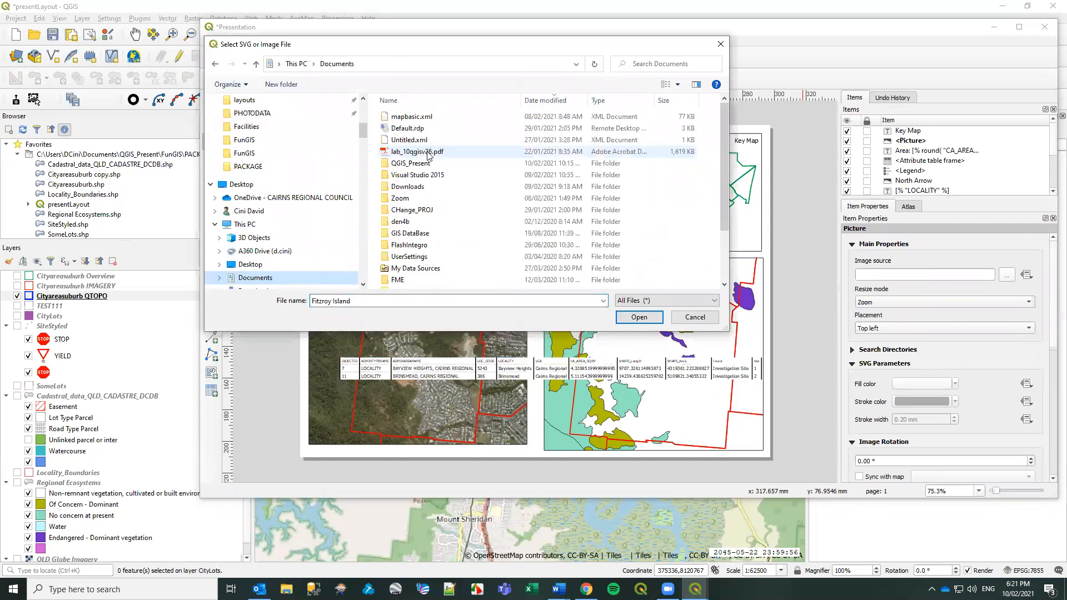
pyautogui.doubleClick(410, 163)
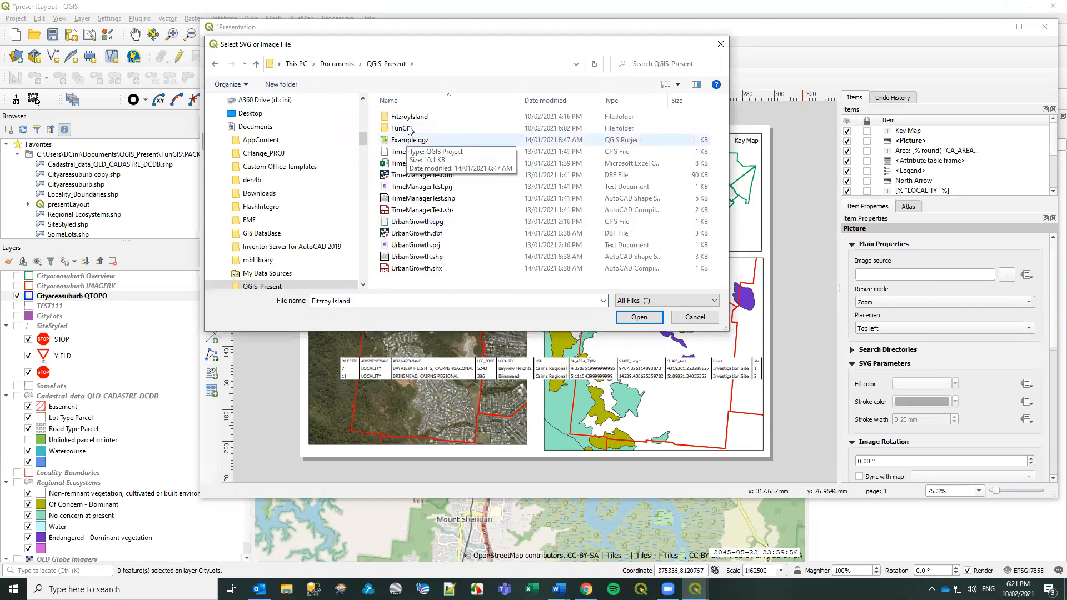
pyautogui.doubleClick(406, 129)
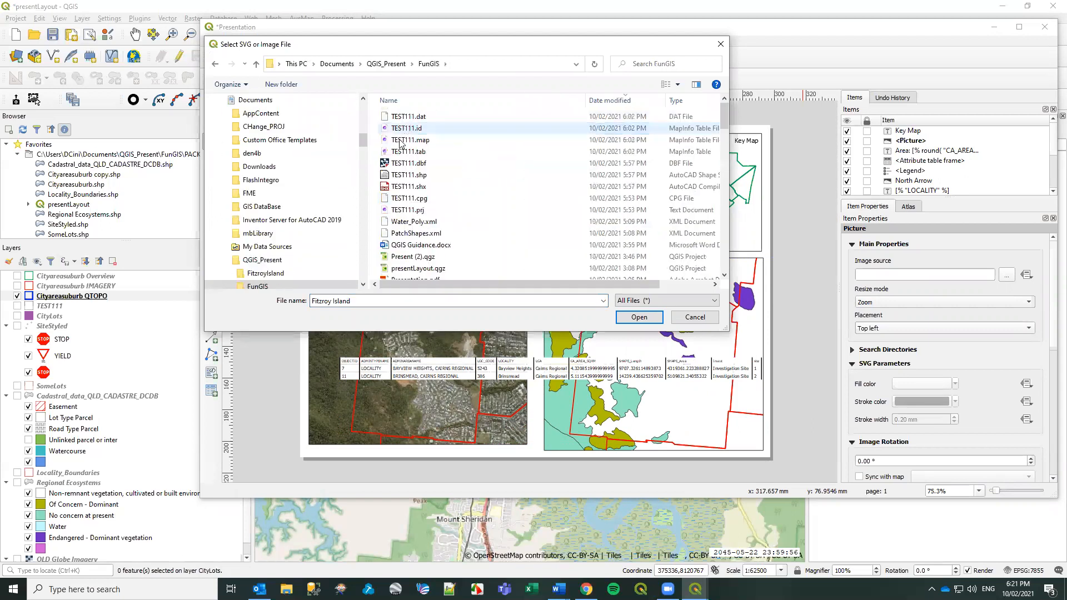
pyautogui.scroll(-5, 439, 183)
pyautogui.scroll(-10, 440, 185)
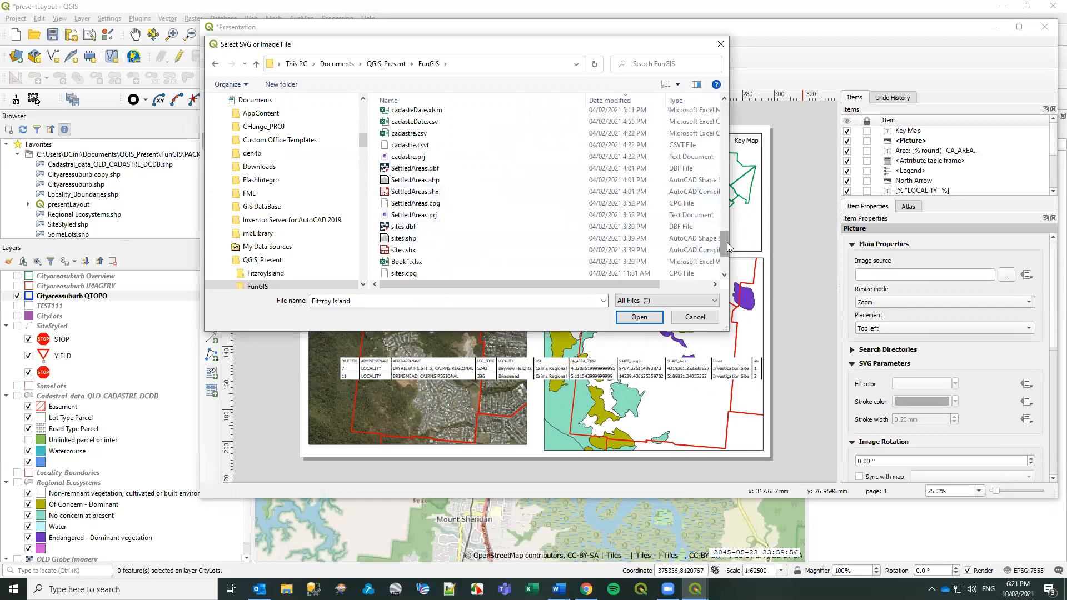
pyautogui.moveTo(728, 247); pyautogui.dragTo(729, 275)
pyautogui.doubleClick(409, 244)
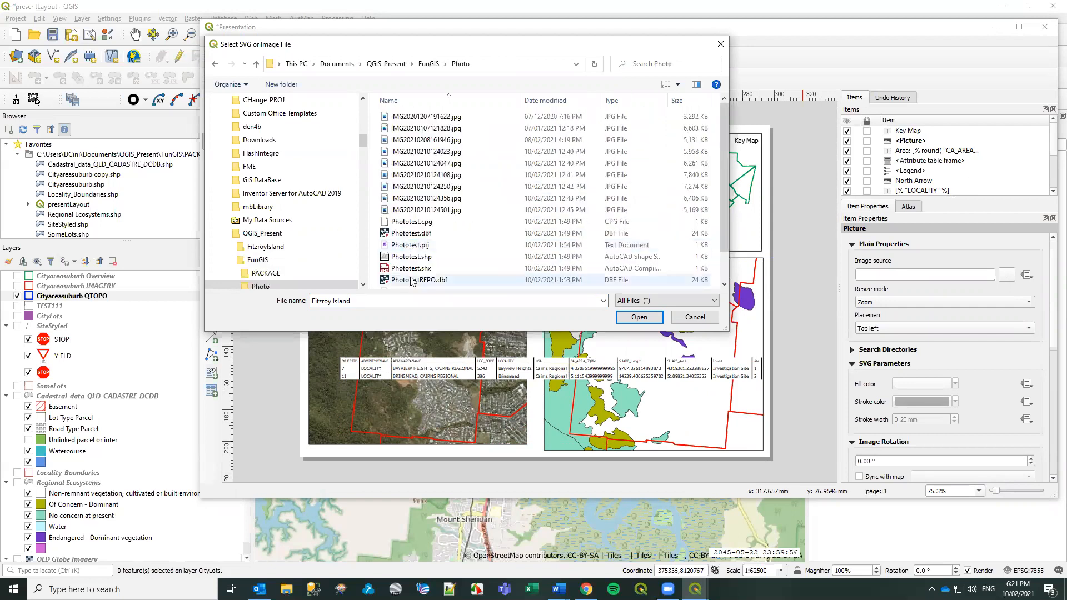
pyautogui.click(411, 164)
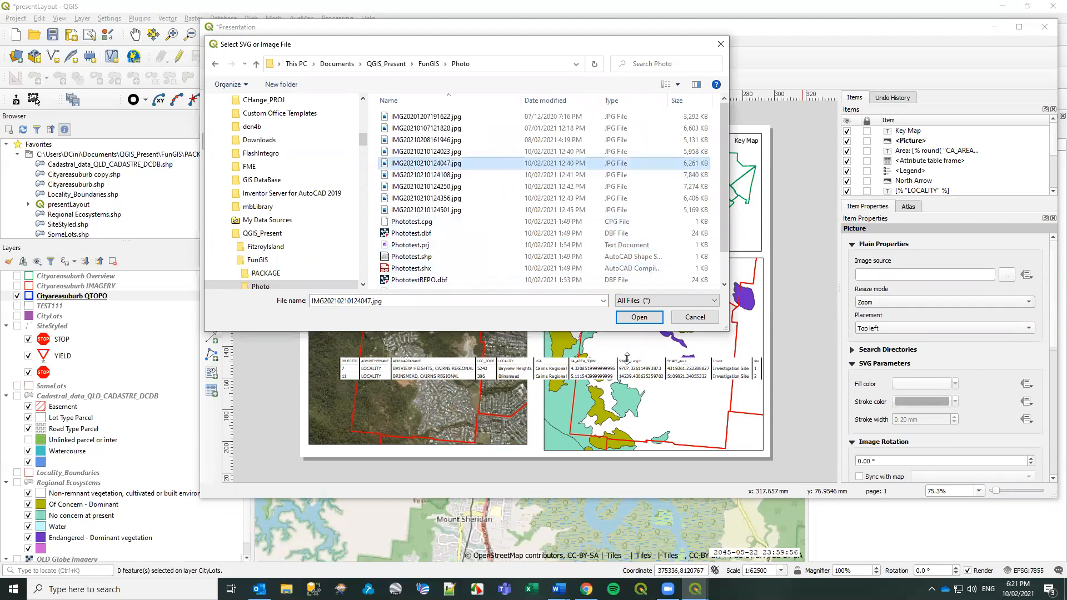
pyautogui.click(639, 317)
# Enlarge the picture, place it over the topographic and imagery maps, and narrow its frame to about two-thirds of the maps' width.
pyautogui.moveTo(436, 265); pyautogui.dragTo(570, 380)
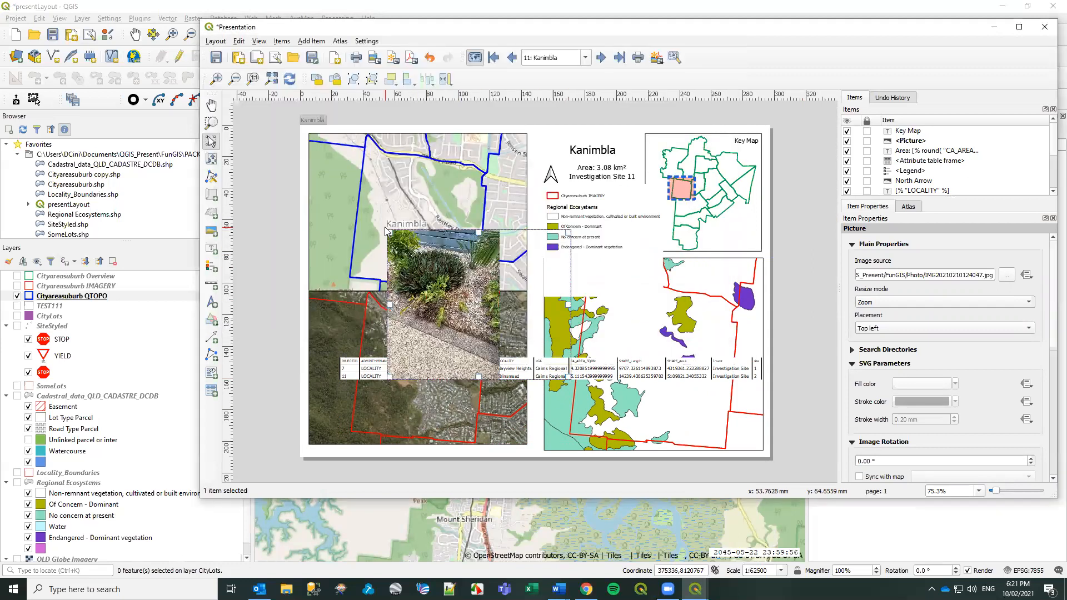
pyautogui.moveTo(387, 231); pyautogui.dragTo(296, 129)
pyautogui.moveTo(461, 268); pyautogui.dragTo(466, 336)
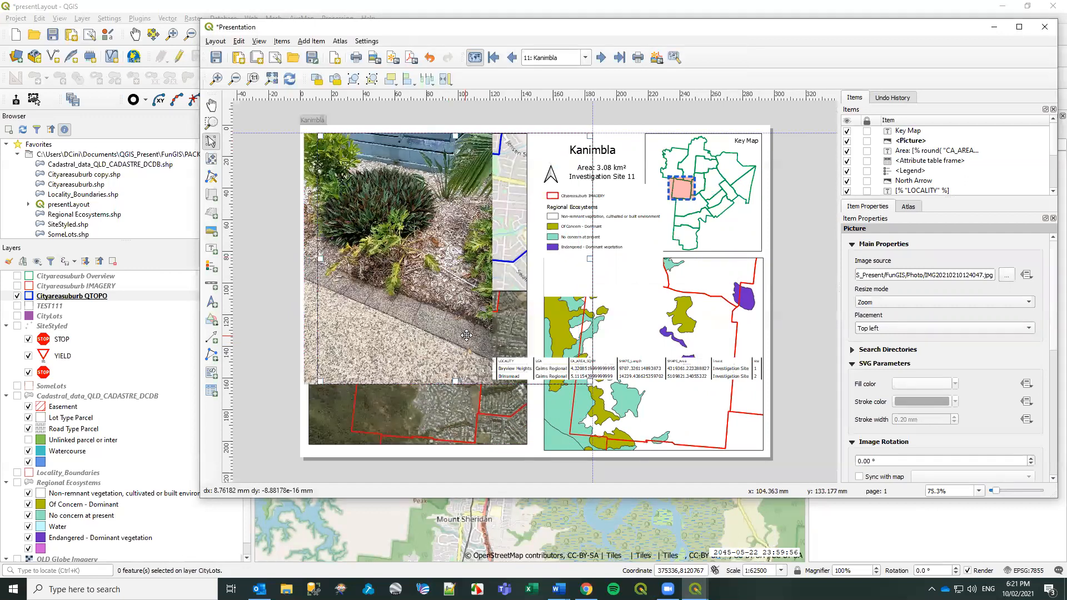
pyautogui.moveTo(594, 259); pyautogui.dragTo(461, 260)
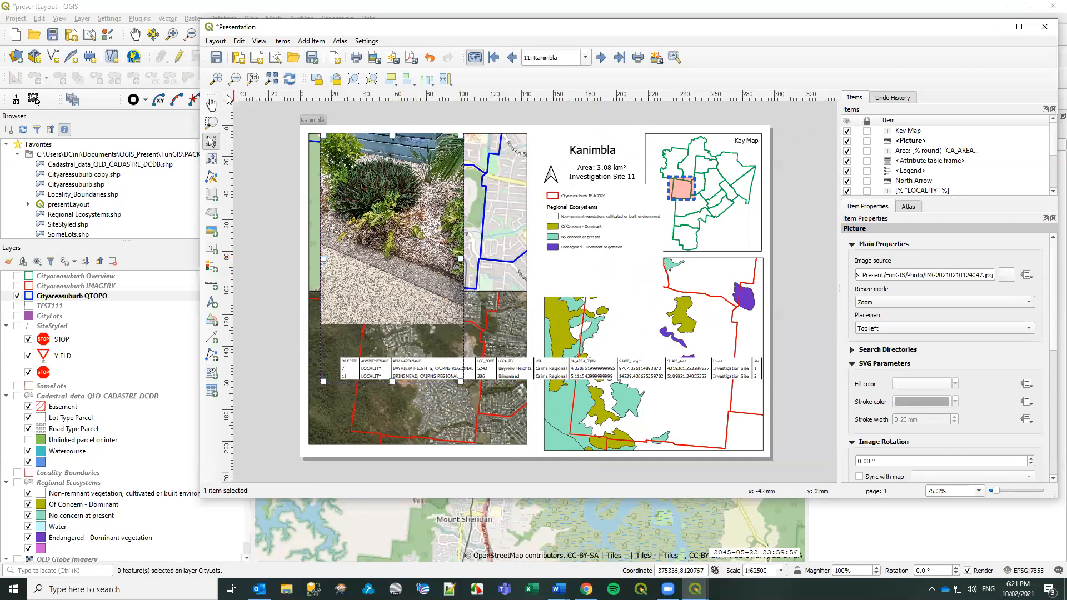
pyautogui.click(305, 12)
pyautogui.click(17, 101)
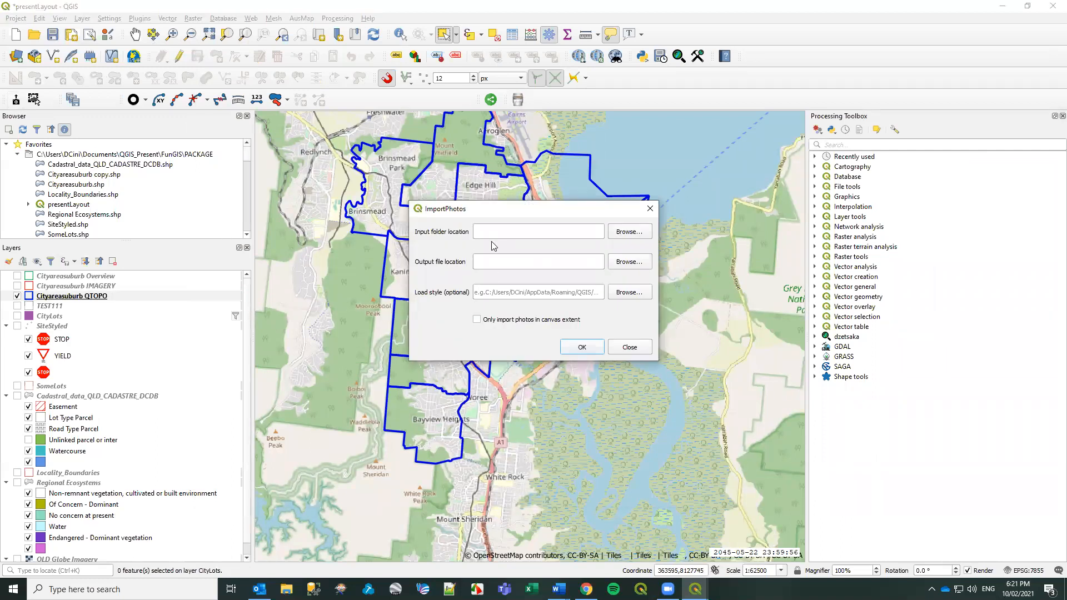
pyautogui.click(635, 233)
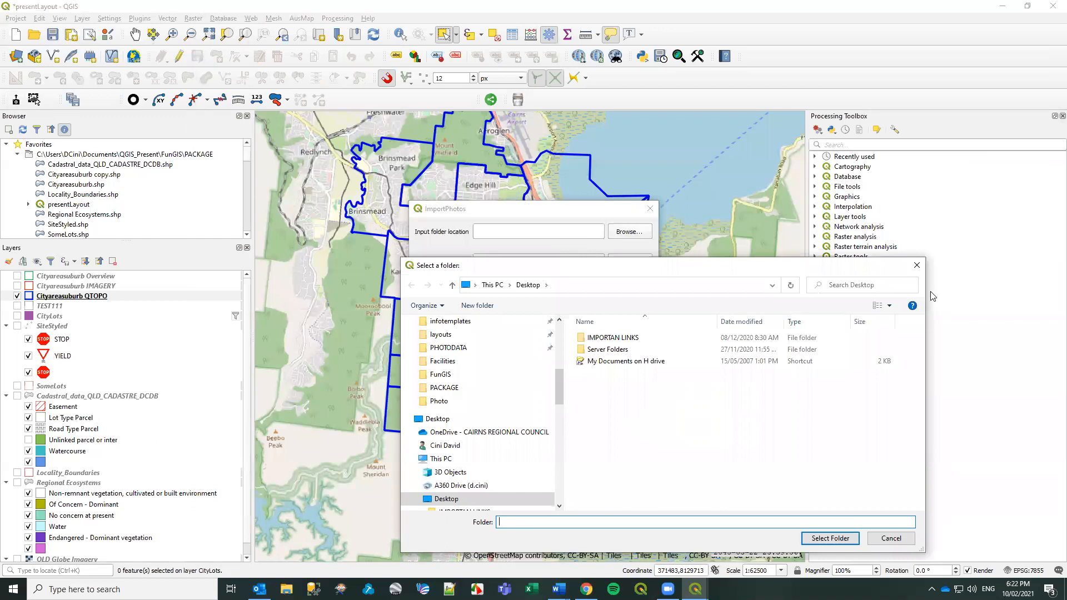
pyautogui.click(917, 265)
pyautogui.click(632, 233)
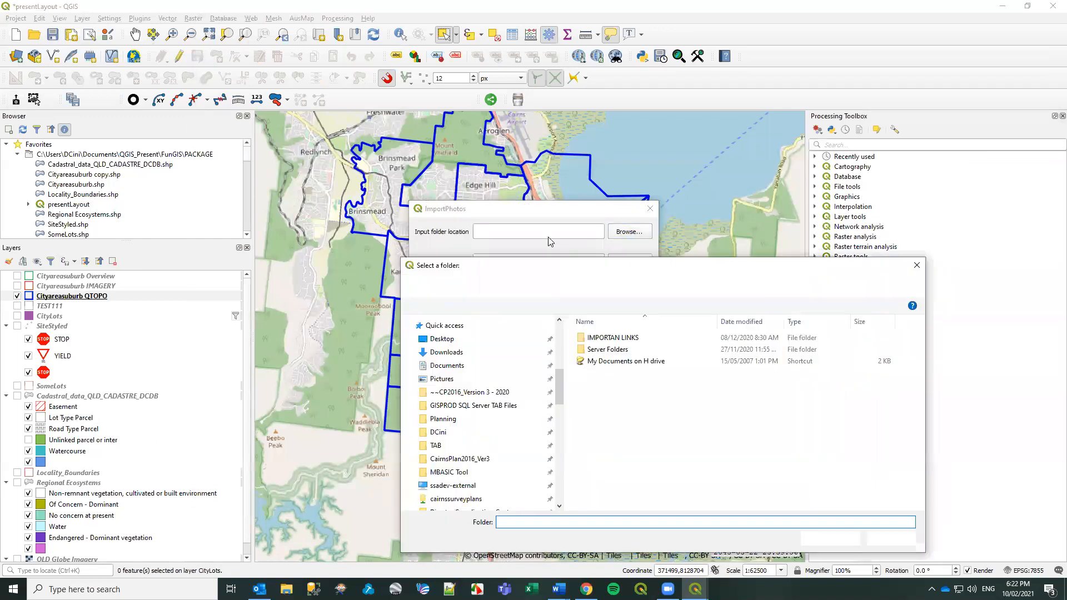
pyautogui.click(917, 265)
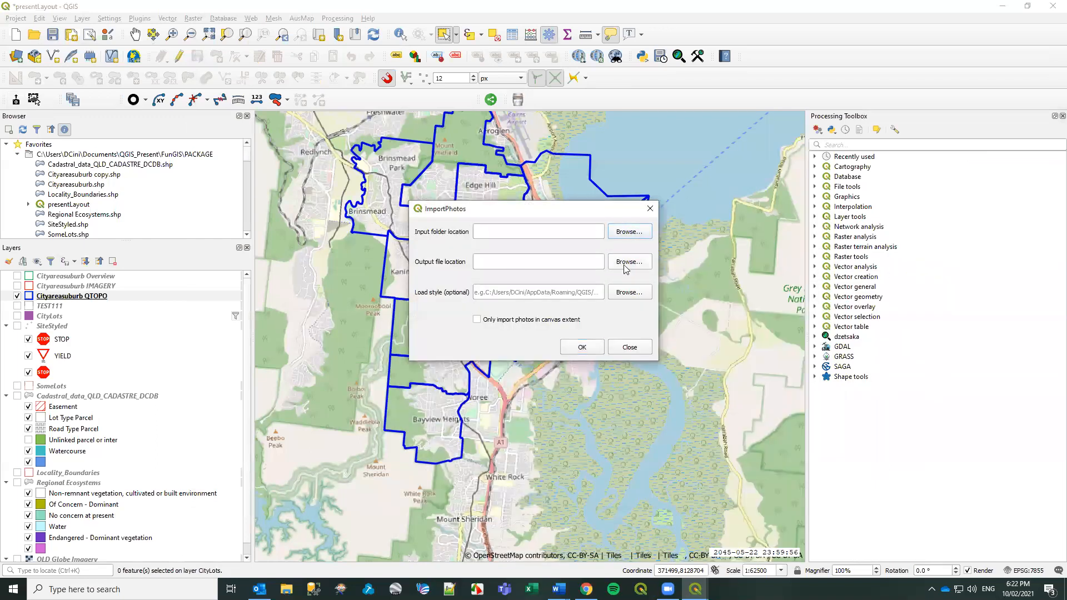
pyautogui.click(650, 209)
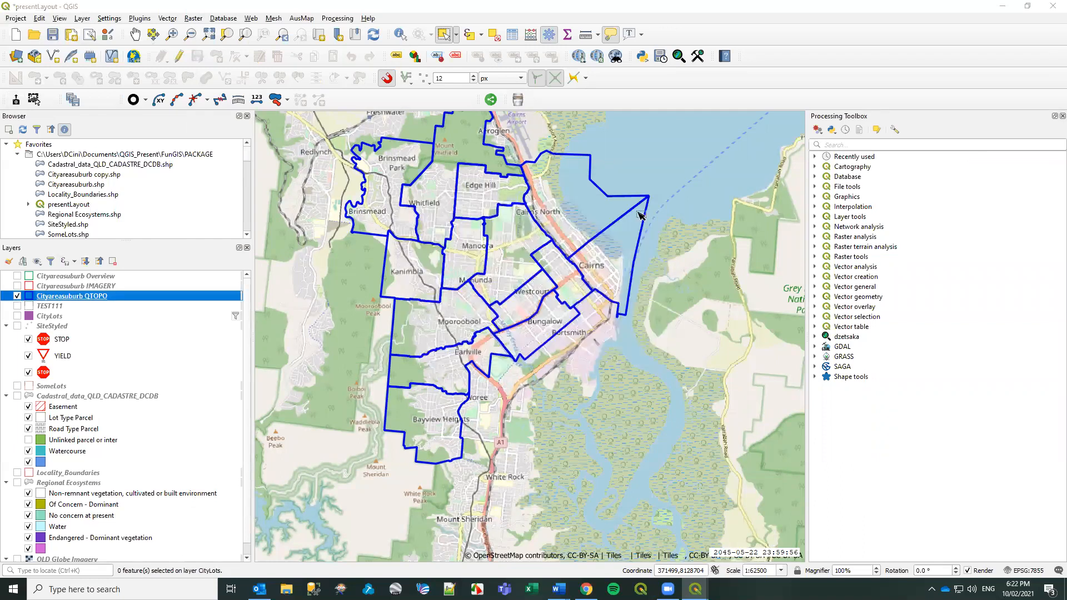
# Activate the ImportPhotos plugin's photo-viewing tool so that photo points on the map can be opened.
pyautogui.moveTo(487, 268)
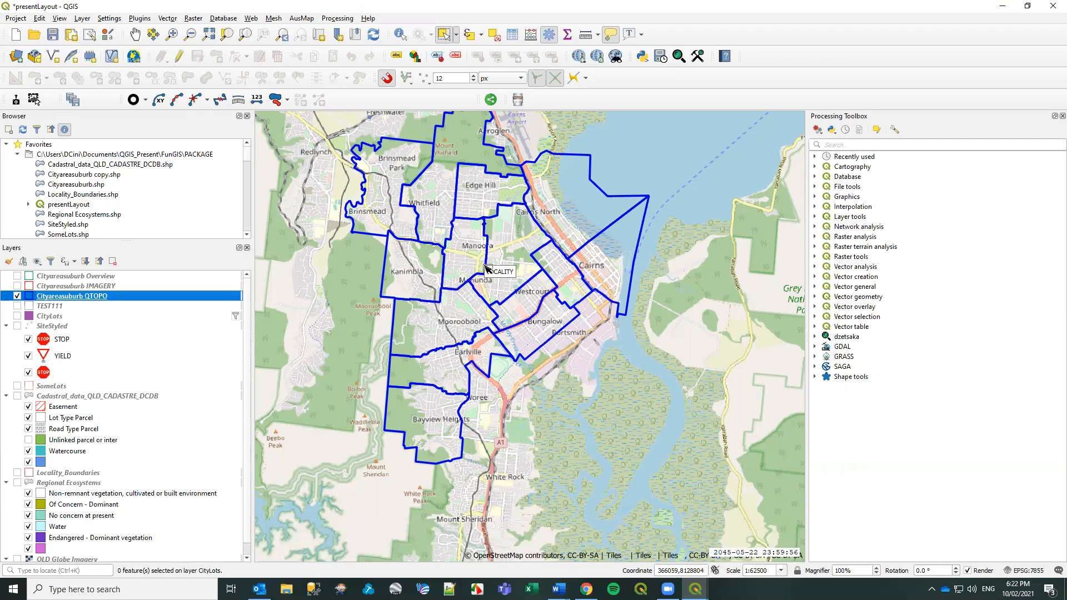
pyautogui.click(32, 100)
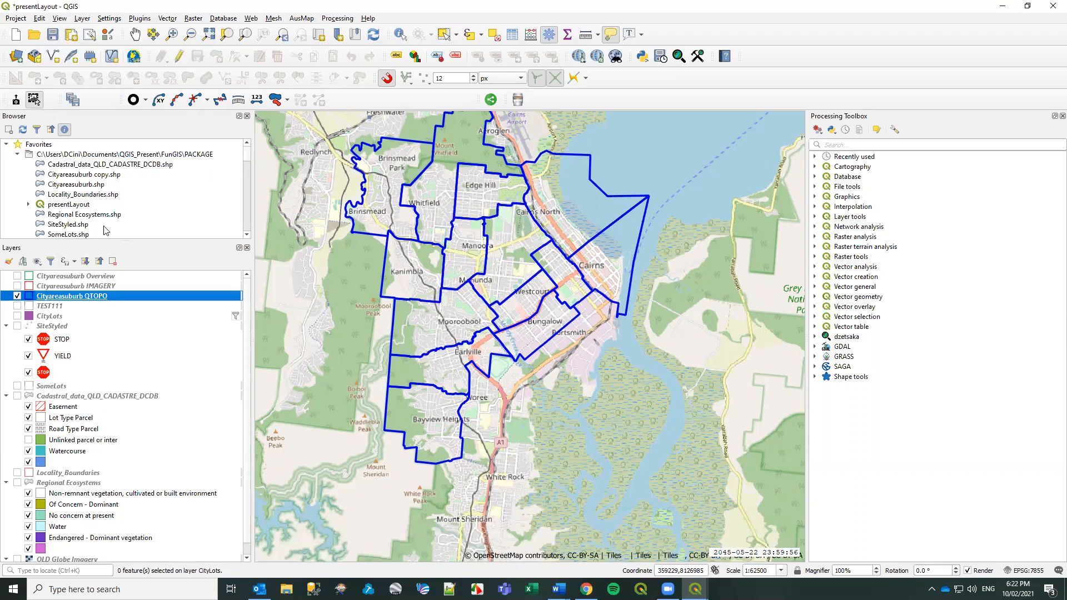
pyautogui.scroll(-1, 249, 161)
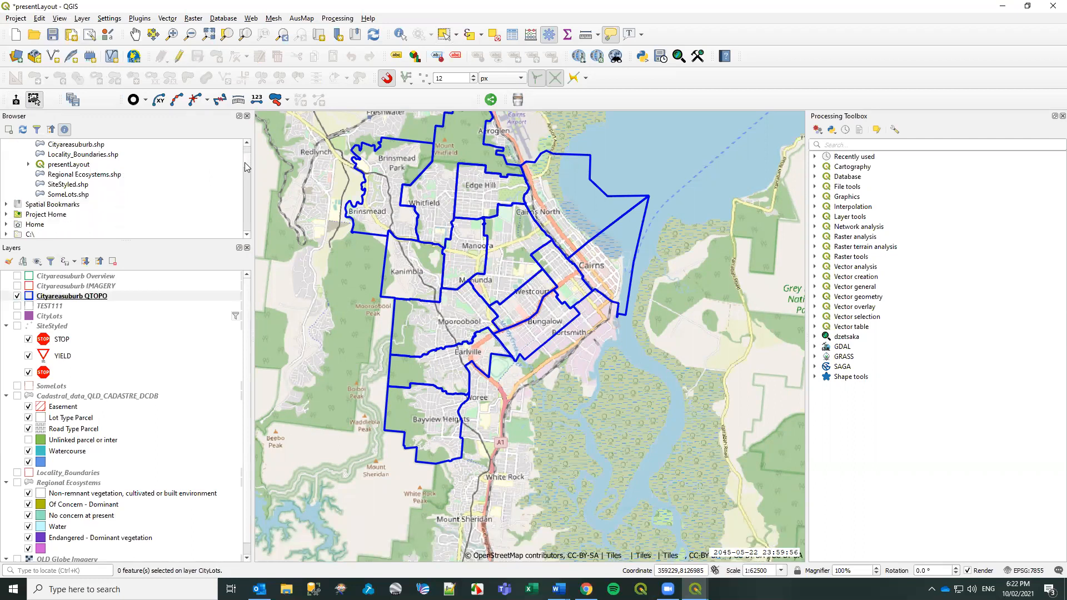
pyautogui.moveTo(245, 159); pyautogui.dragTo(245, 160)
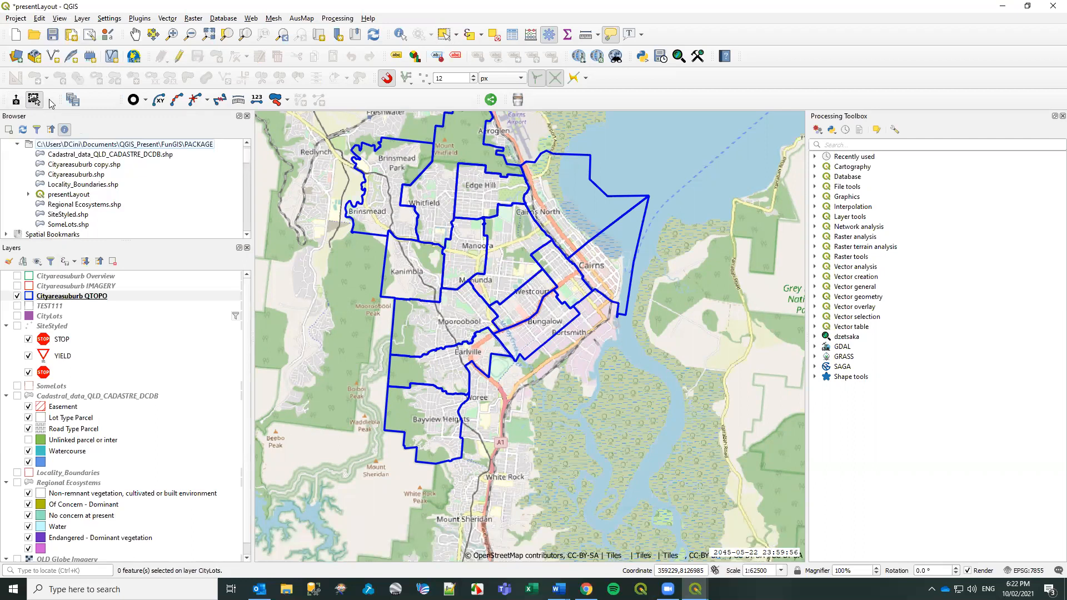
# Start adding a vector layer from a file and browse to the Documents > QGIS_Present > FunGIS > Photo folder.
pyautogui.click(82, 19)
pyautogui.moveTo(100, 48)
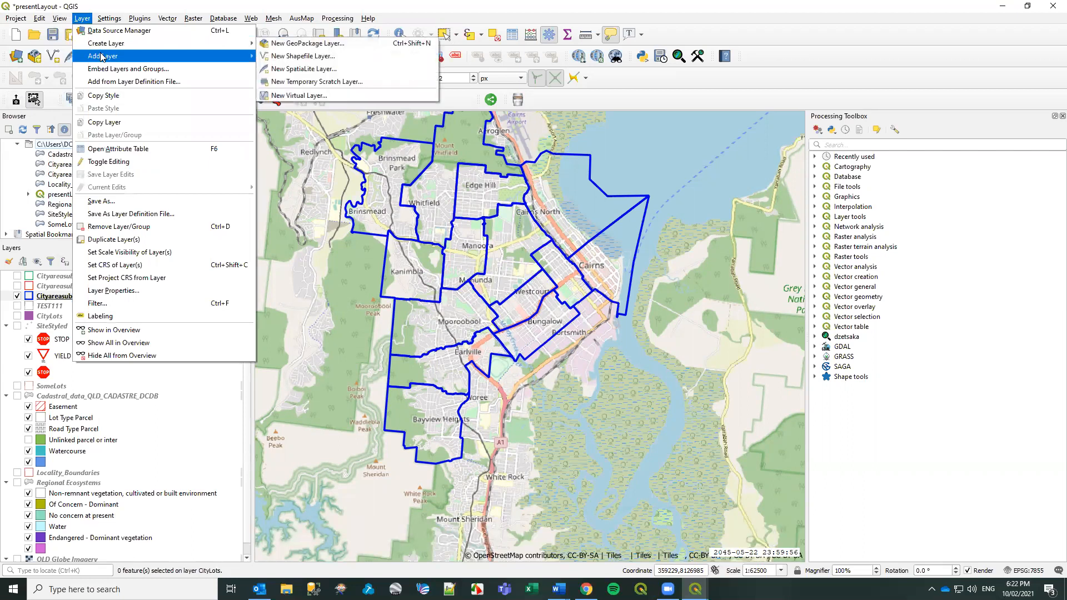
pyautogui.click(295, 56)
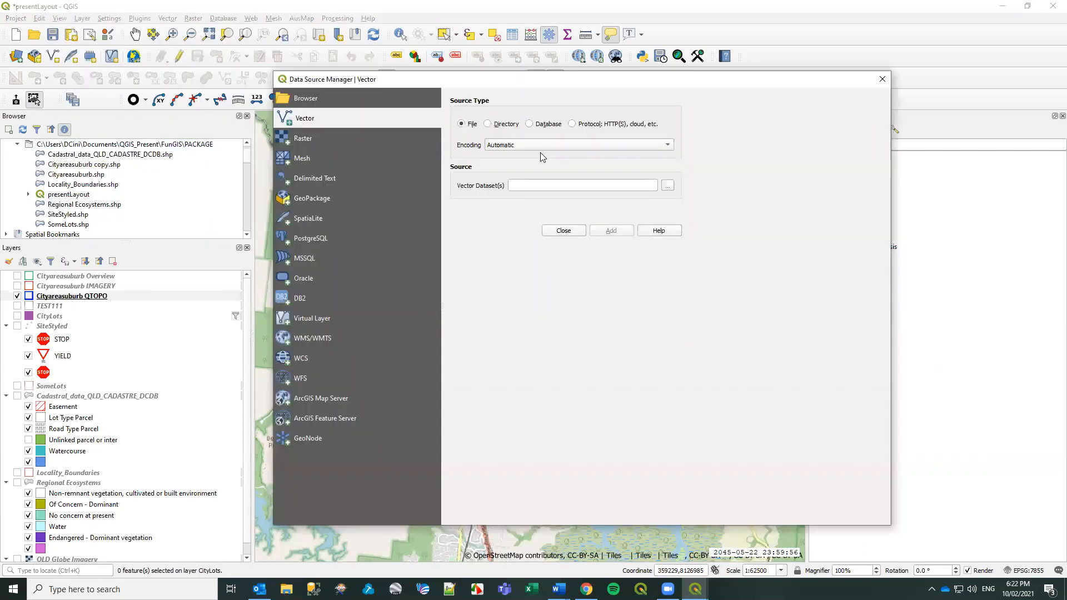
pyautogui.click(668, 186)
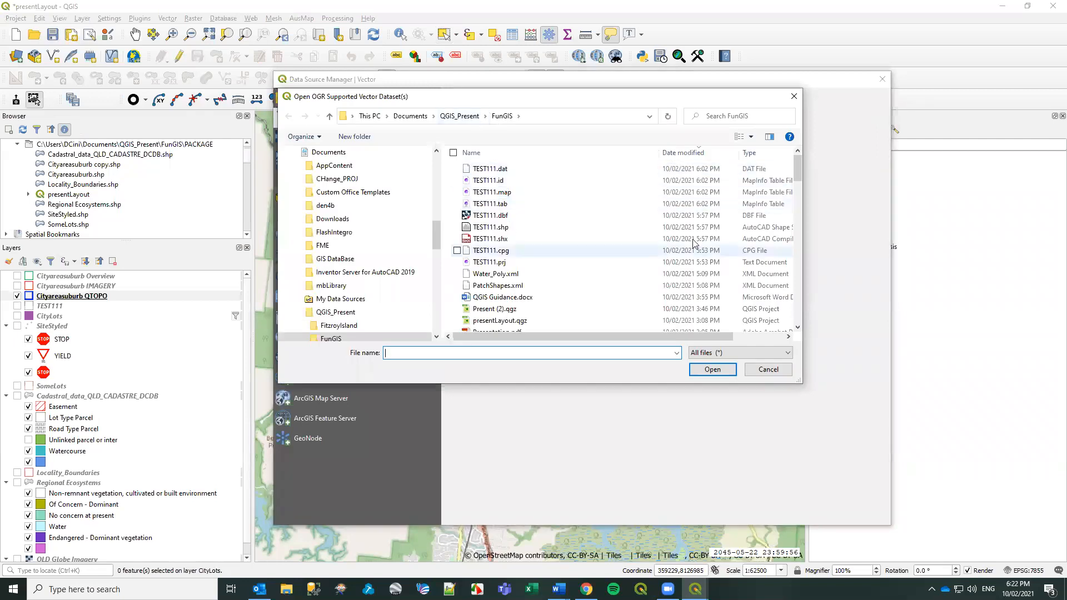
pyautogui.moveTo(798, 167); pyautogui.dragTo(796, 288)
pyautogui.click(460, 116)
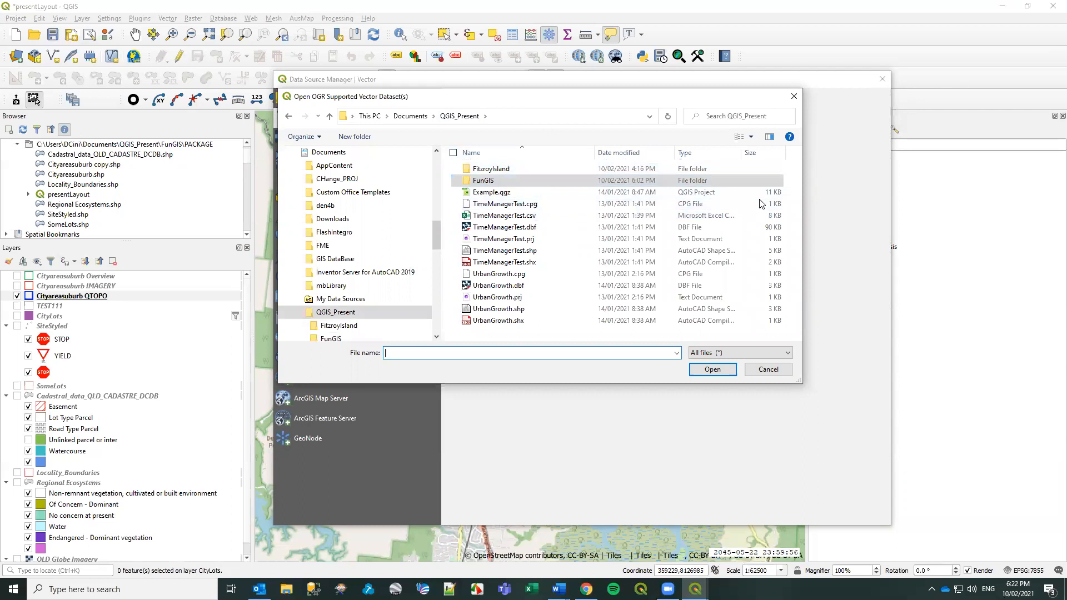
pyautogui.click(427, 119)
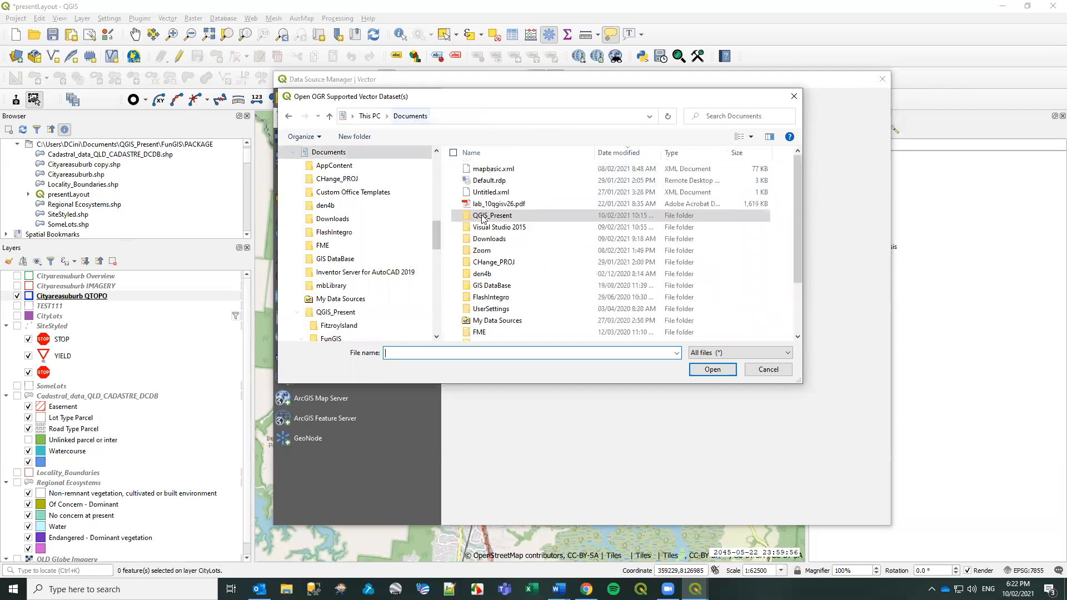
pyautogui.doubleClick(489, 221)
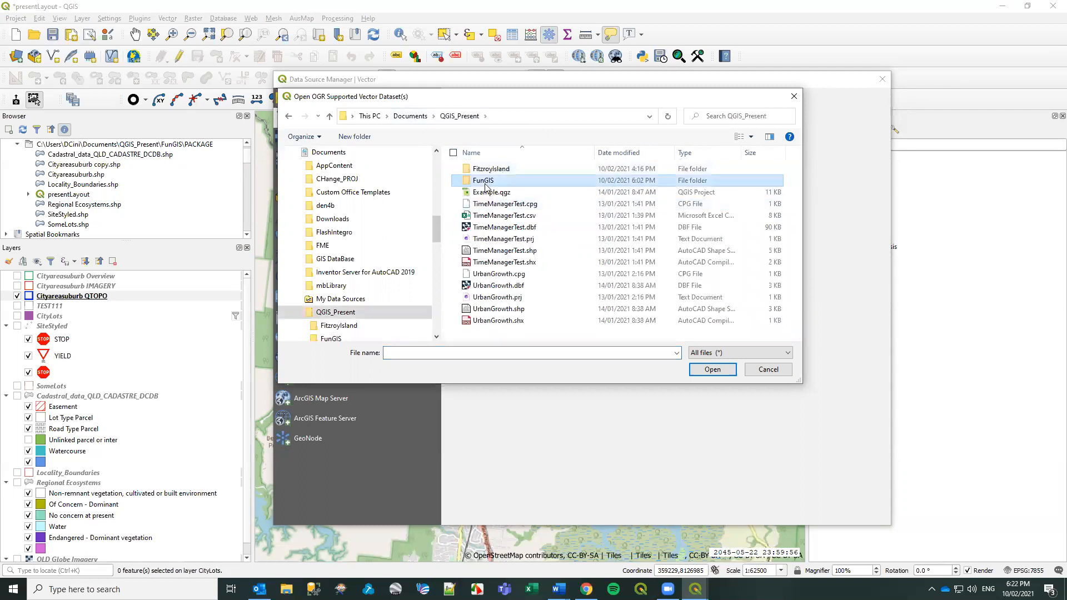
pyautogui.doubleClick(483, 181)
pyautogui.scroll(-15, 505, 292)
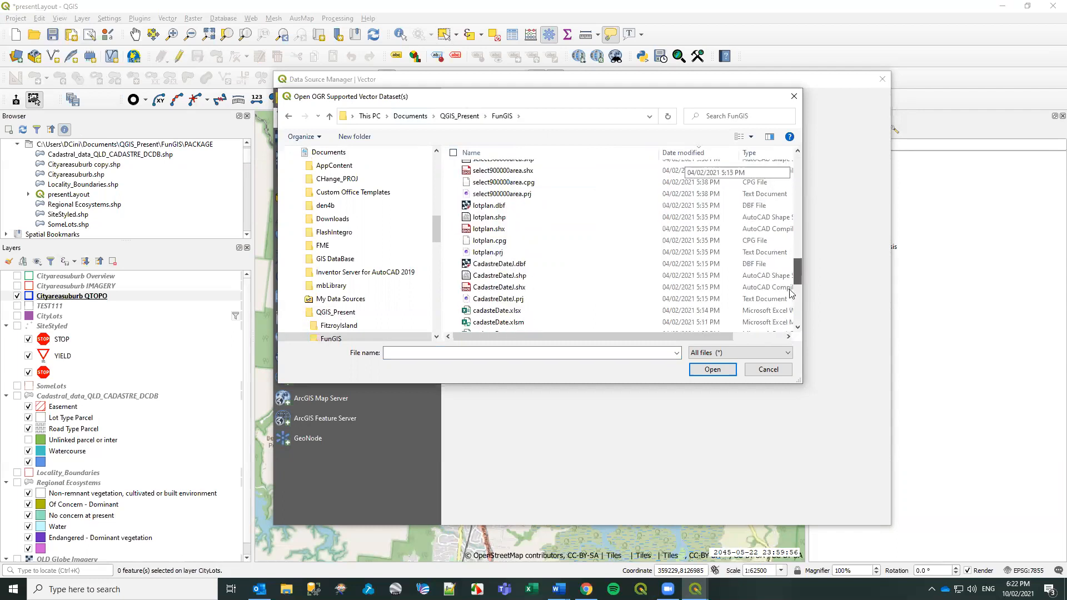
pyautogui.doubleClick(505, 291)
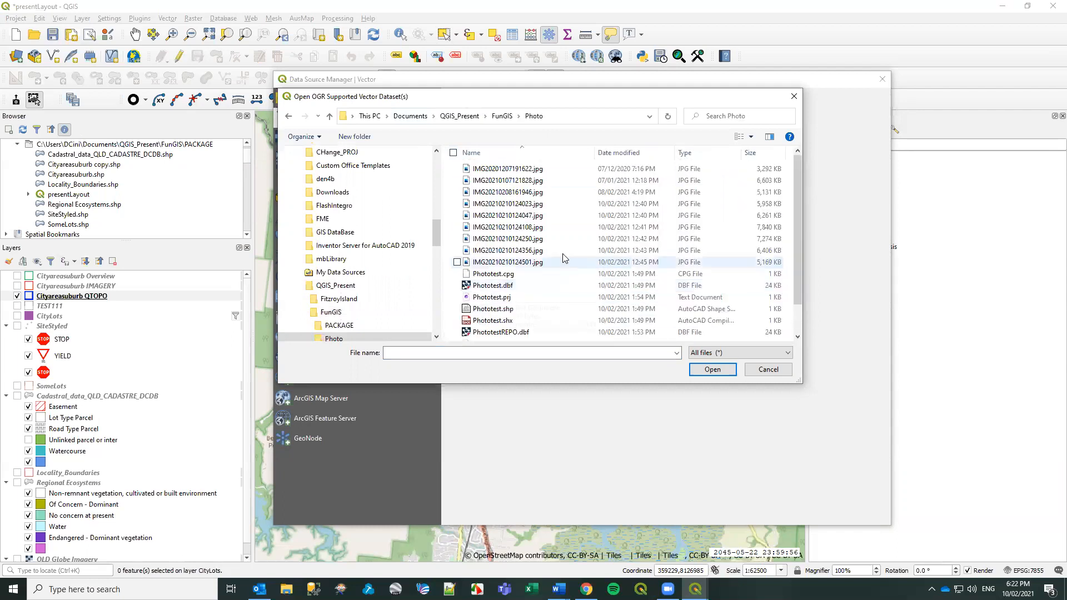
# Add Phototest.shp to the project as a vector layer and close the Data Source Manager.
pyautogui.click(497, 310)
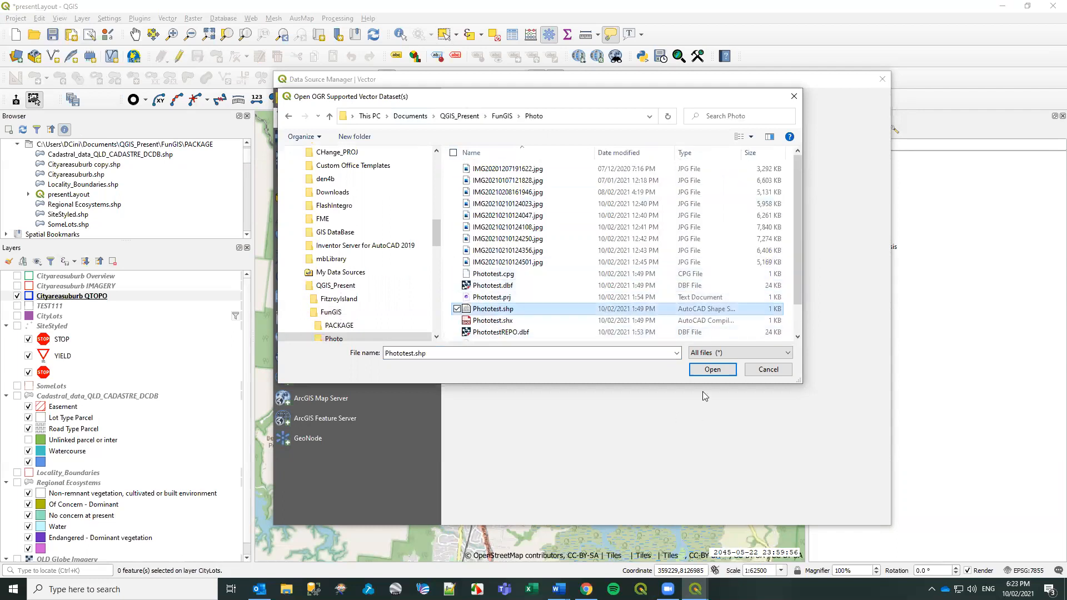
pyautogui.click(710, 371)
pyautogui.click(813, 511)
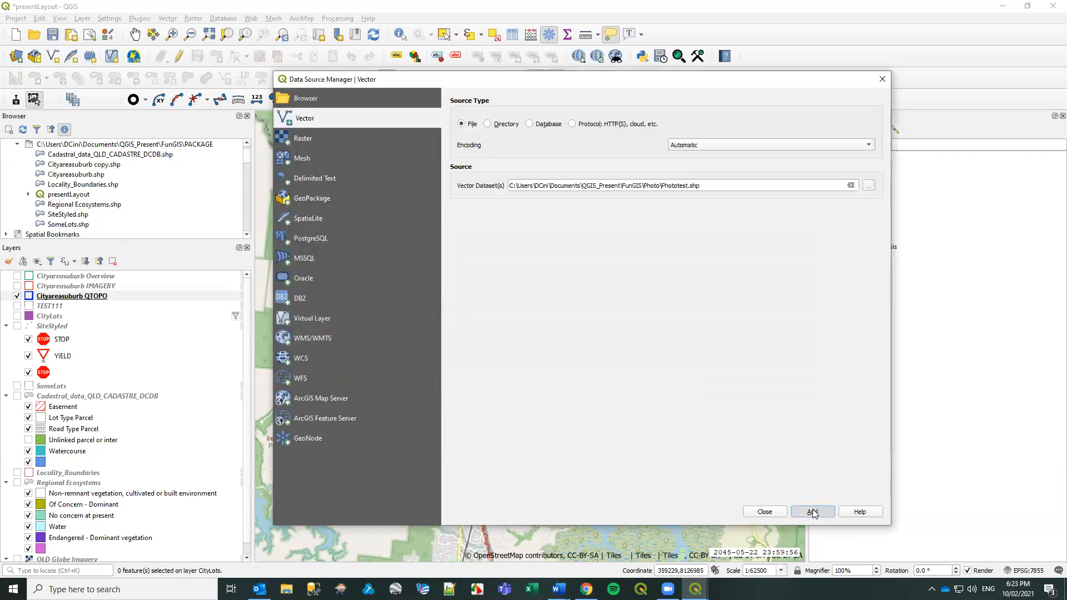
pyautogui.click(764, 512)
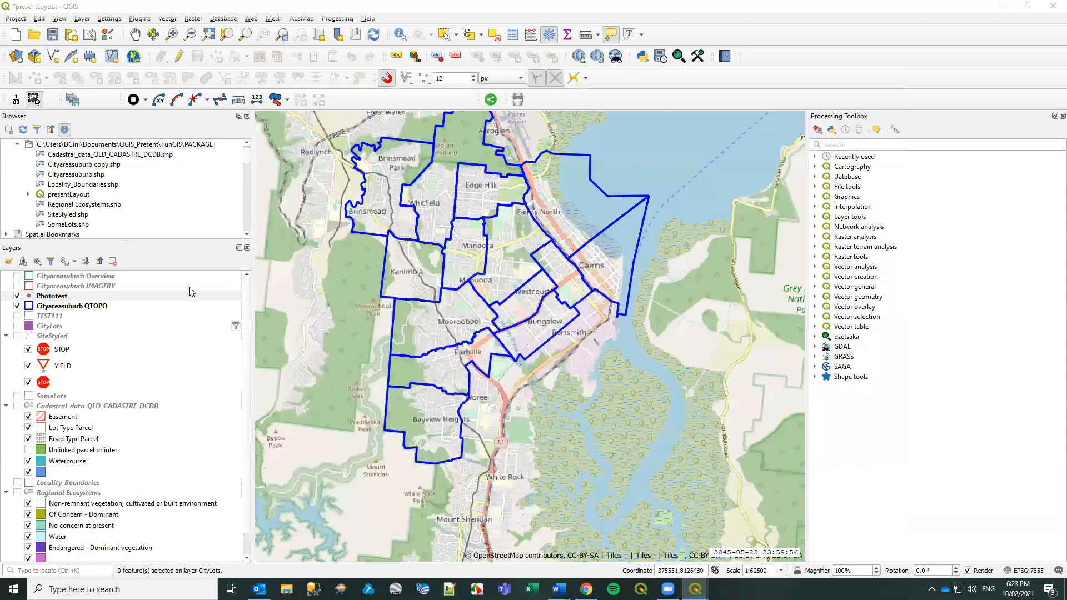
# Zoom to the Phototest layer's clustered points and open the photo attached to the cluster's southwestern point.
pyautogui.moveTo(450, 285); pyautogui.dragTo(518, 356)
pyautogui.rightClick(48, 299)
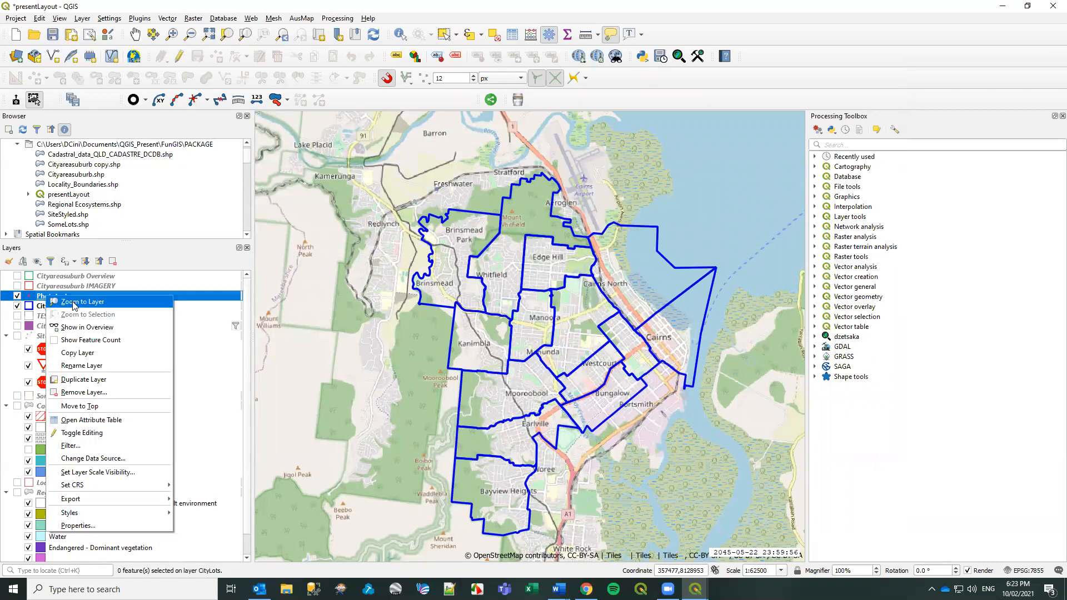
pyautogui.click(51, 301)
pyautogui.scroll(-1, 481, 427)
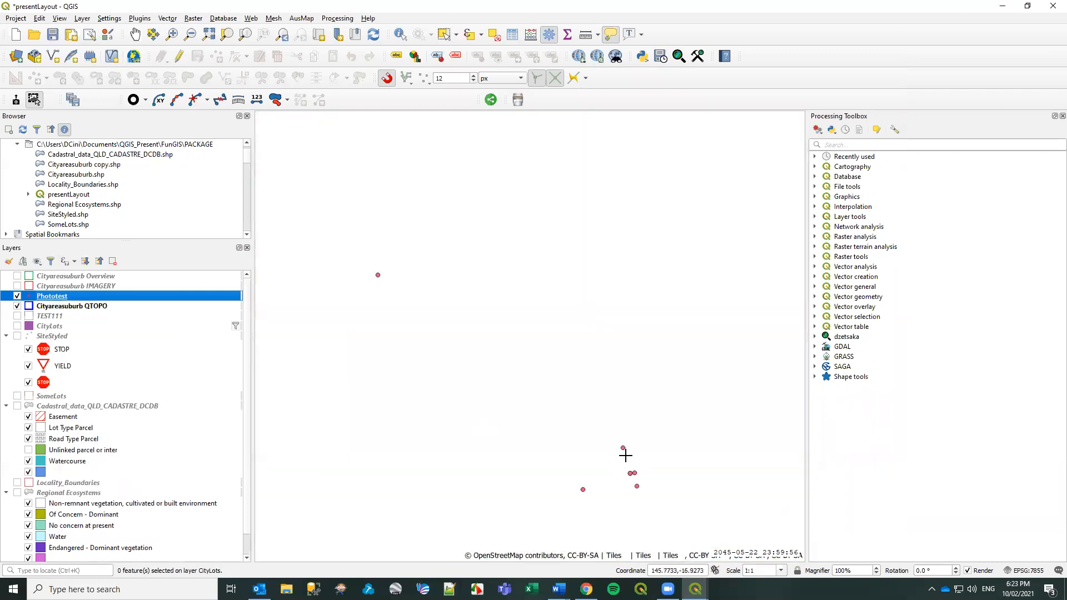
pyautogui.moveTo(634, 493); pyautogui.dragTo(604, 407)
pyautogui.scroll(1, 605, 407)
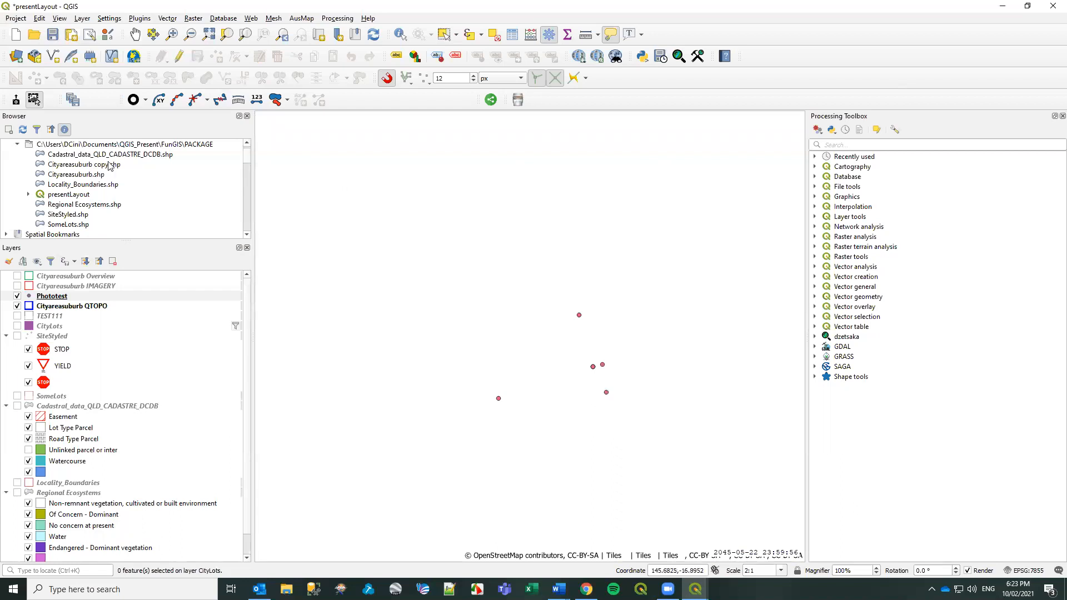
pyautogui.click(498, 399)
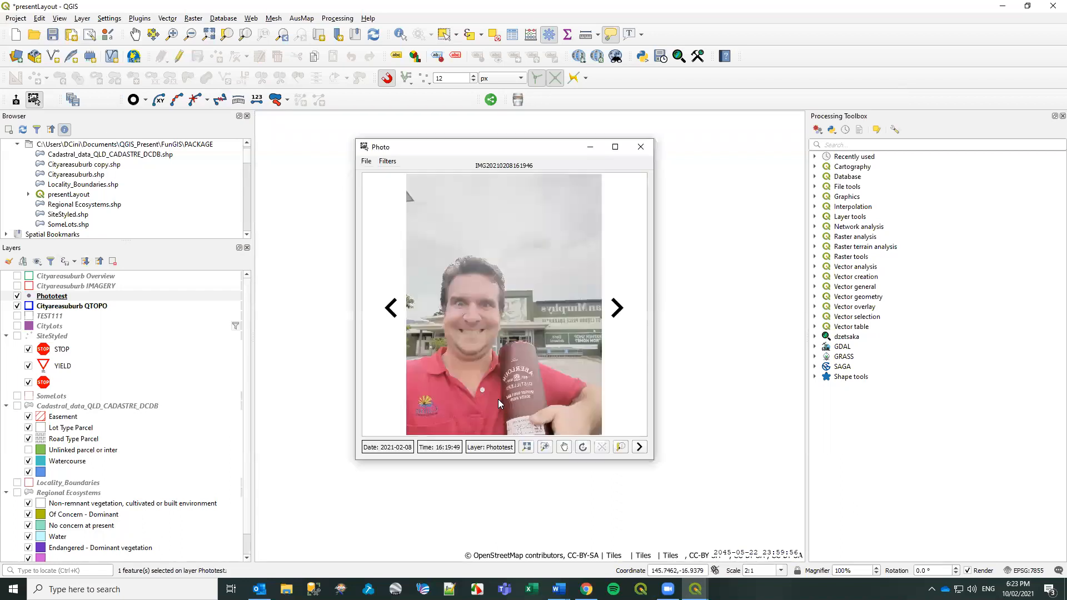
pyautogui.click(618, 309)
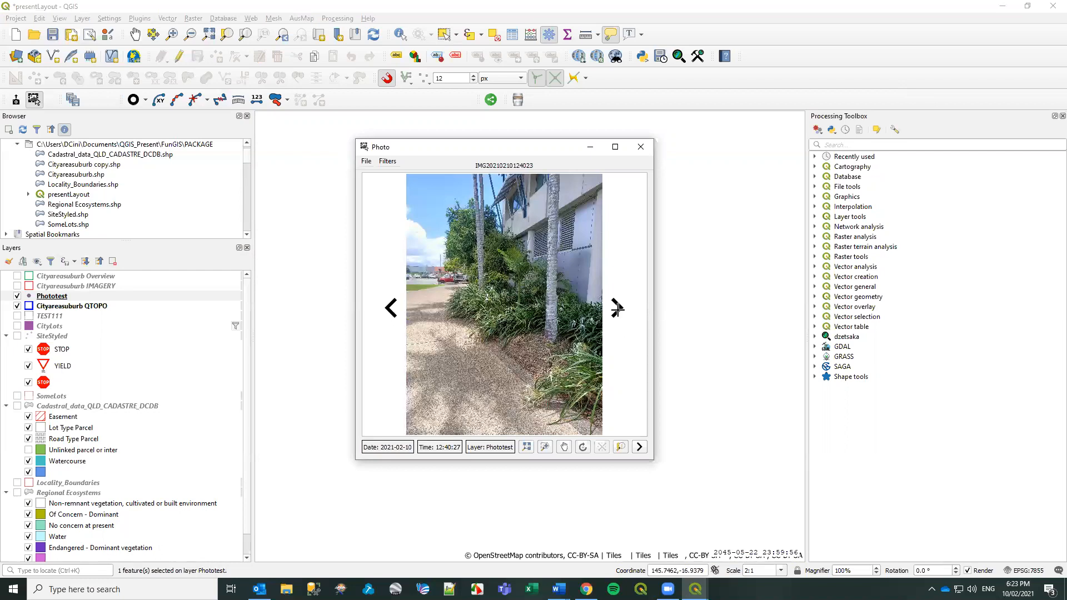
pyautogui.moveTo(544, 151); pyautogui.dragTo(413, 125)
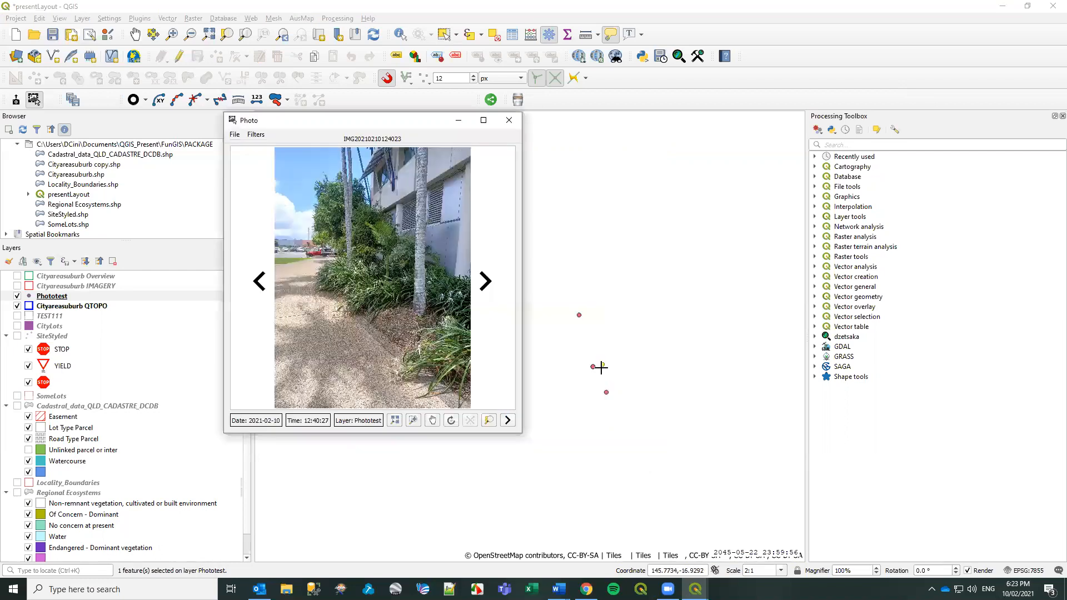
pyautogui.click(485, 282)
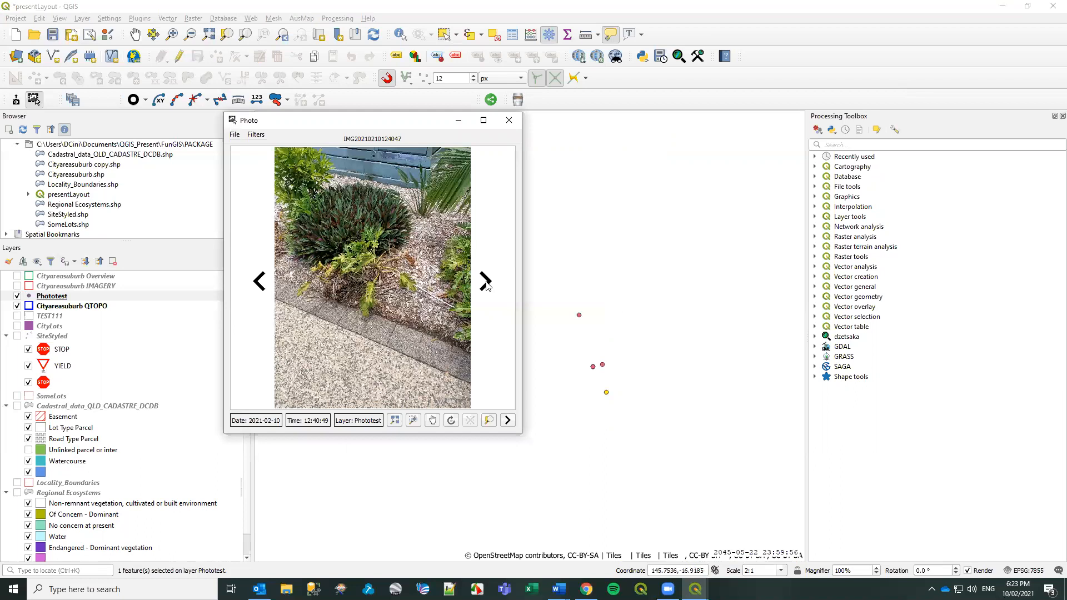
pyautogui.click(486, 282)
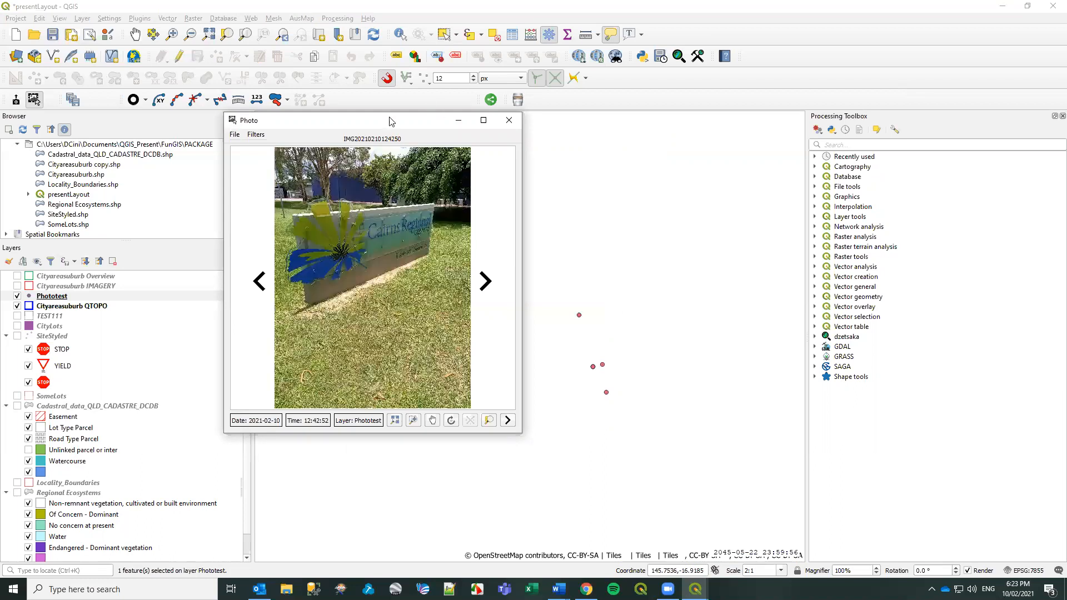
pyautogui.moveTo(389, 121); pyautogui.dragTo(446, 173)
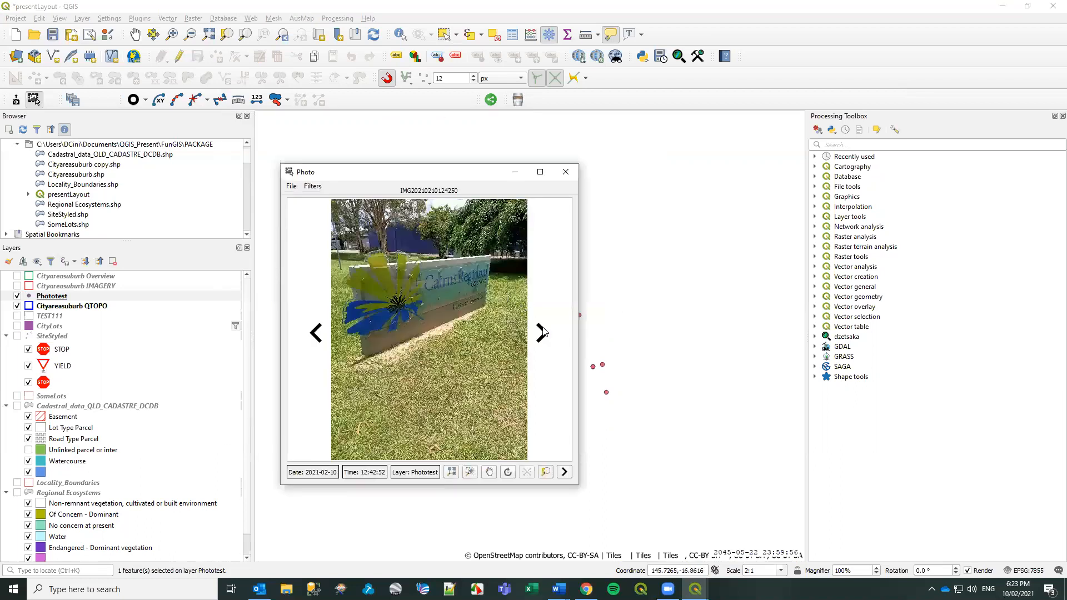
pyautogui.click(541, 334)
pyautogui.click(542, 333)
pyautogui.click(542, 333)
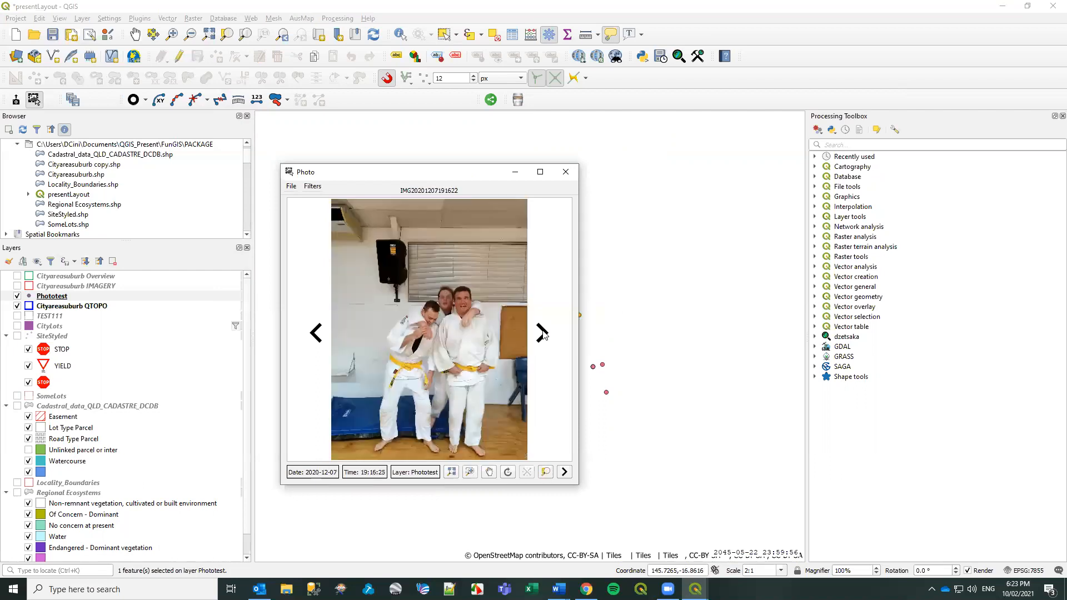
pyautogui.click(541, 333)
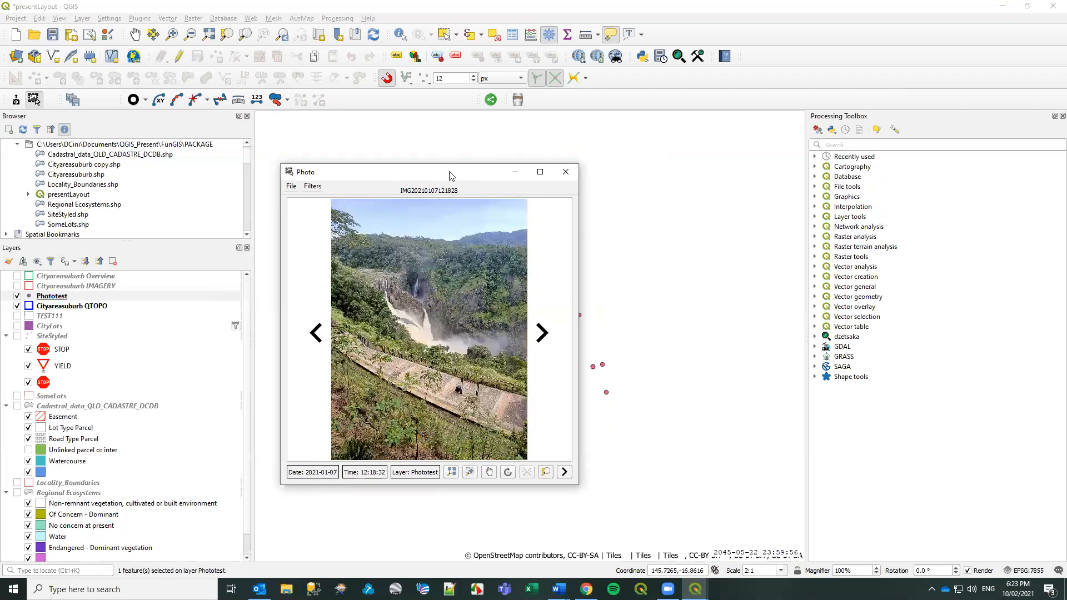
pyautogui.moveTo(450, 176); pyautogui.dragTo(351, 61)
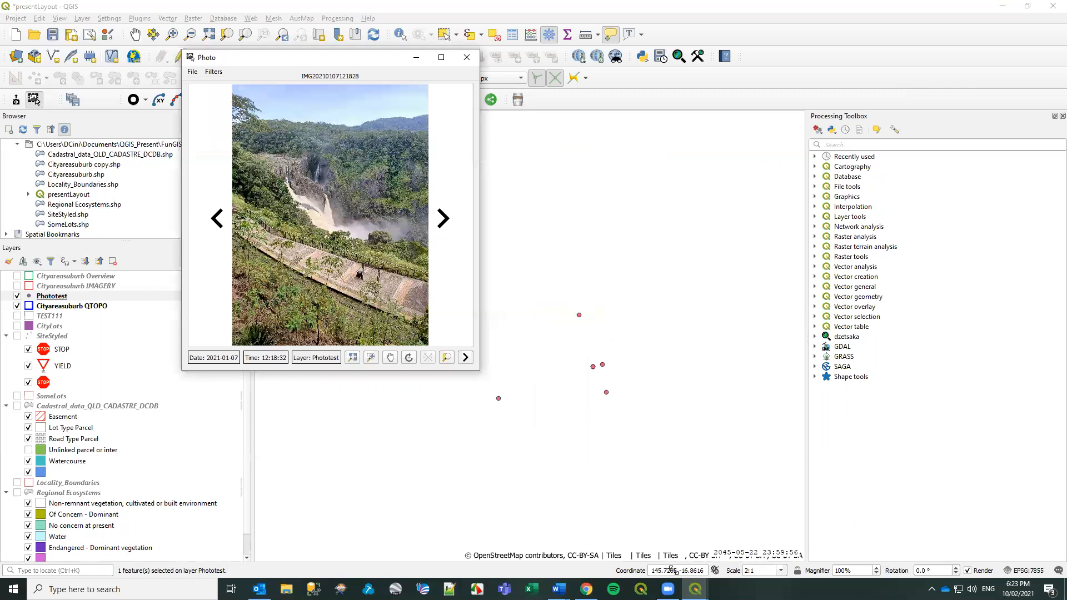
pyautogui.moveTo(479, 369); pyautogui.dragTo(672, 568)
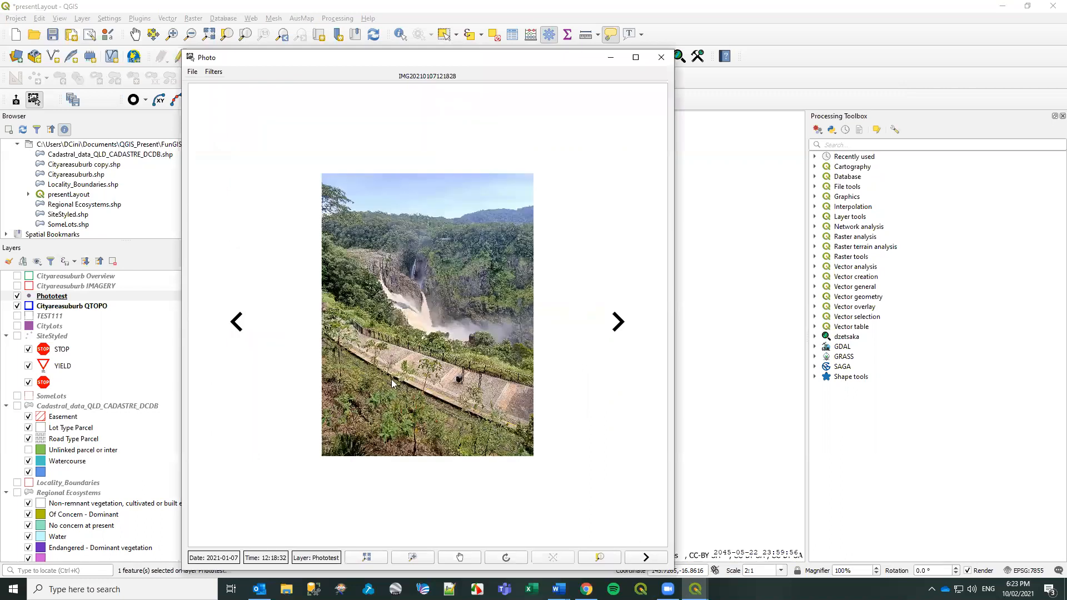
pyautogui.click(664, 57)
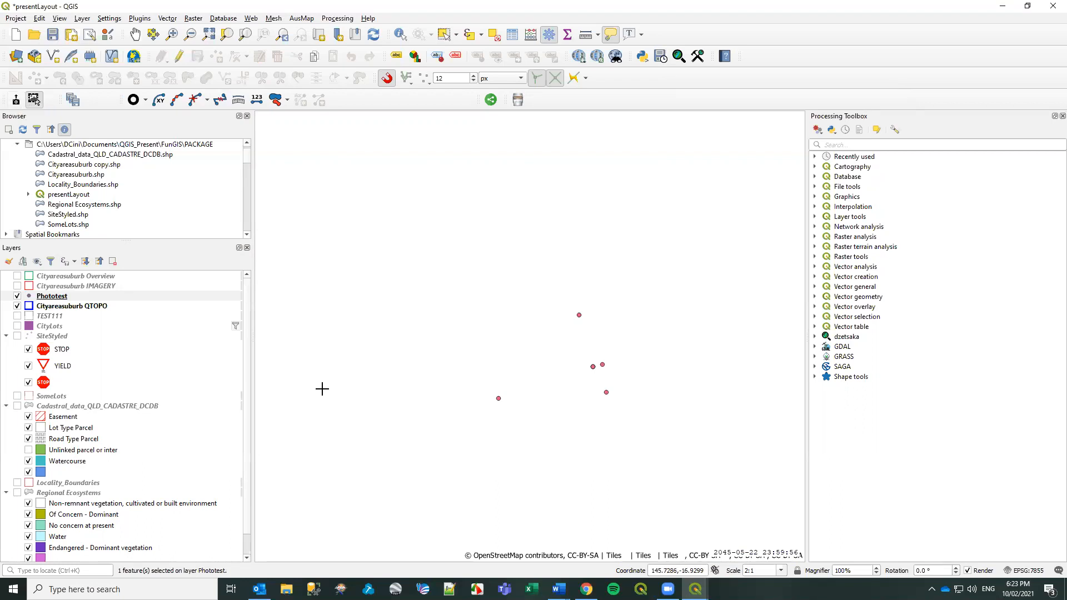
pyautogui.scroll(-2, 243, 341)
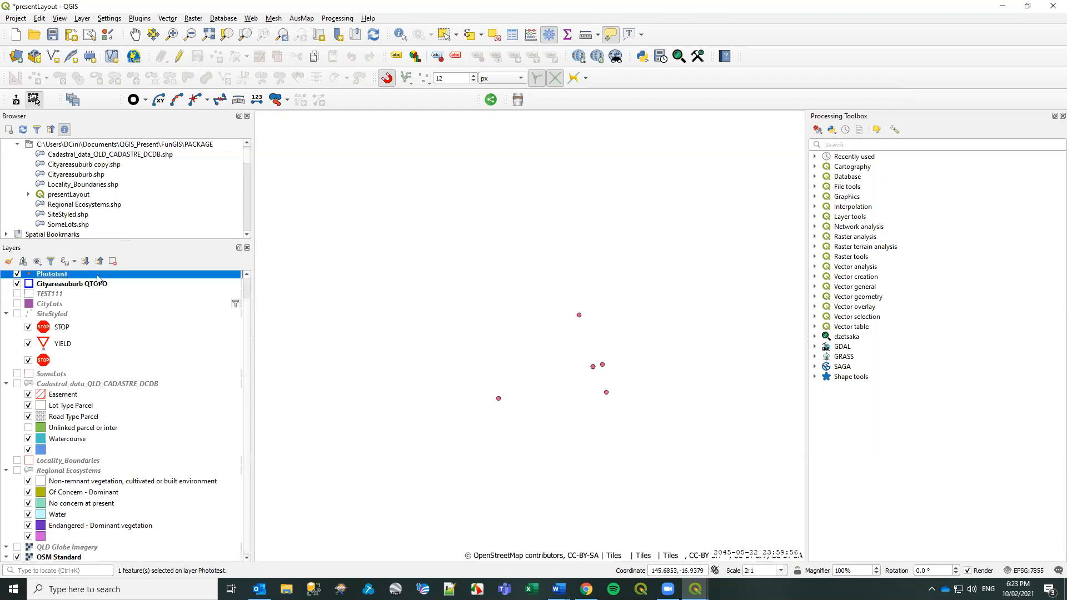
# Apply the Qtopo map theme and zoom to the Cityareasuburb QTOPO layer.
pyautogui.click(38, 261)
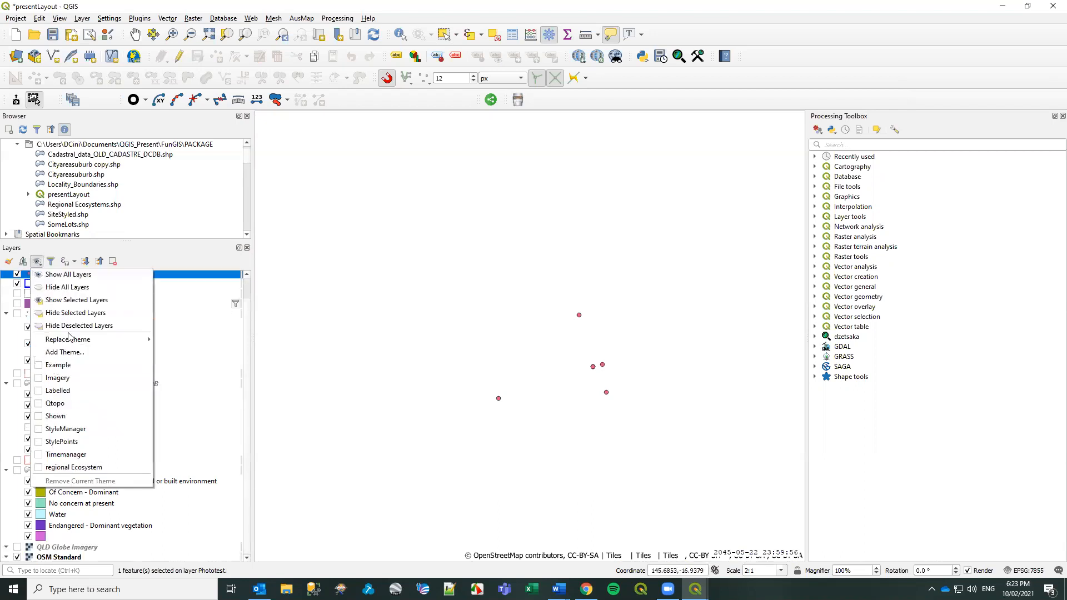
pyautogui.click(55, 391)
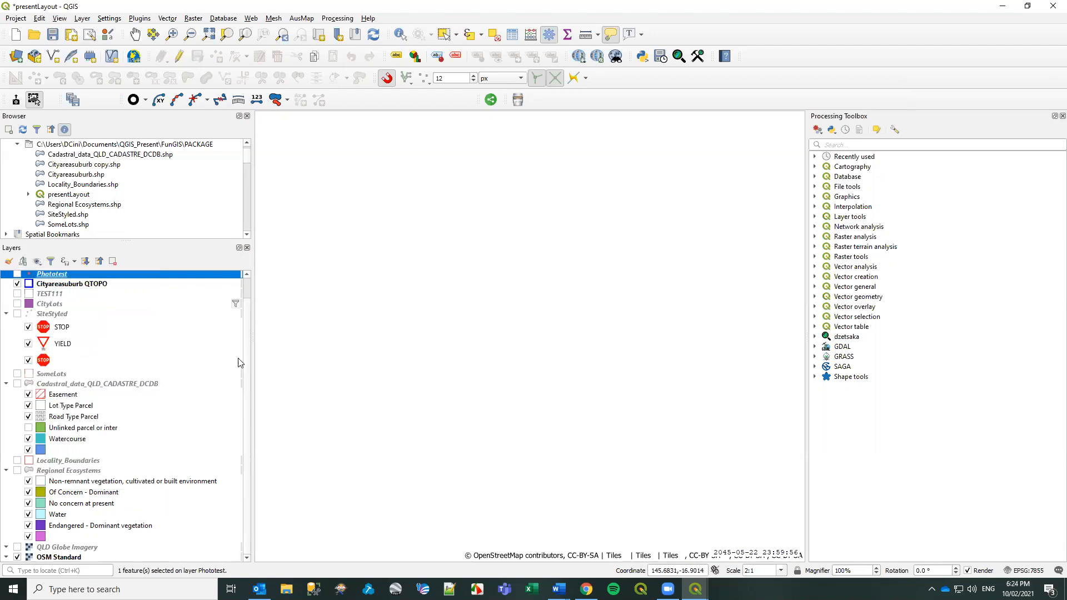
pyautogui.scroll(1, 245, 300)
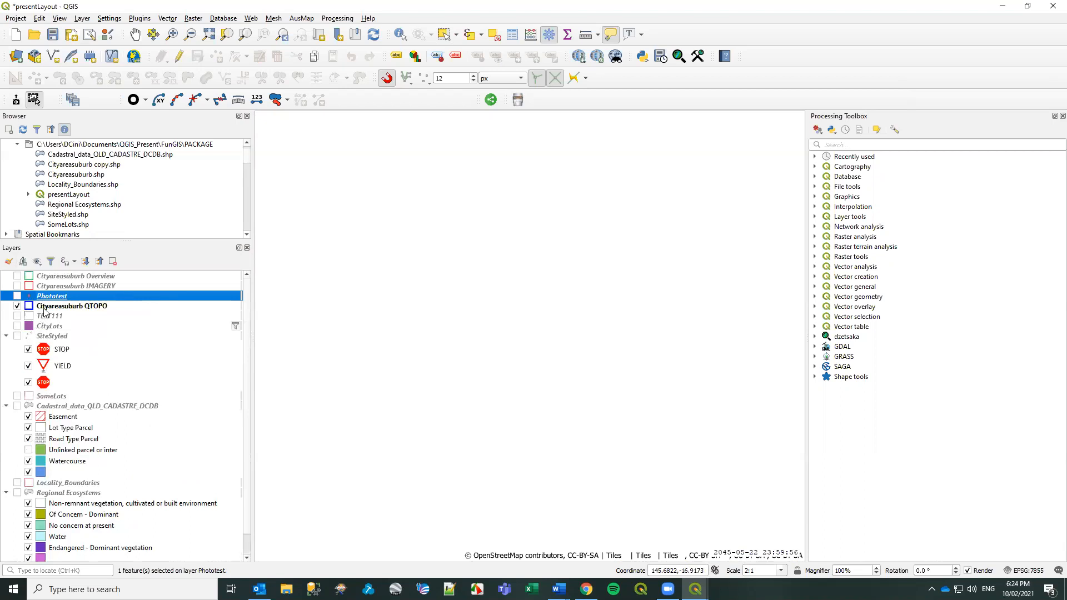
pyautogui.rightClick(44, 307)
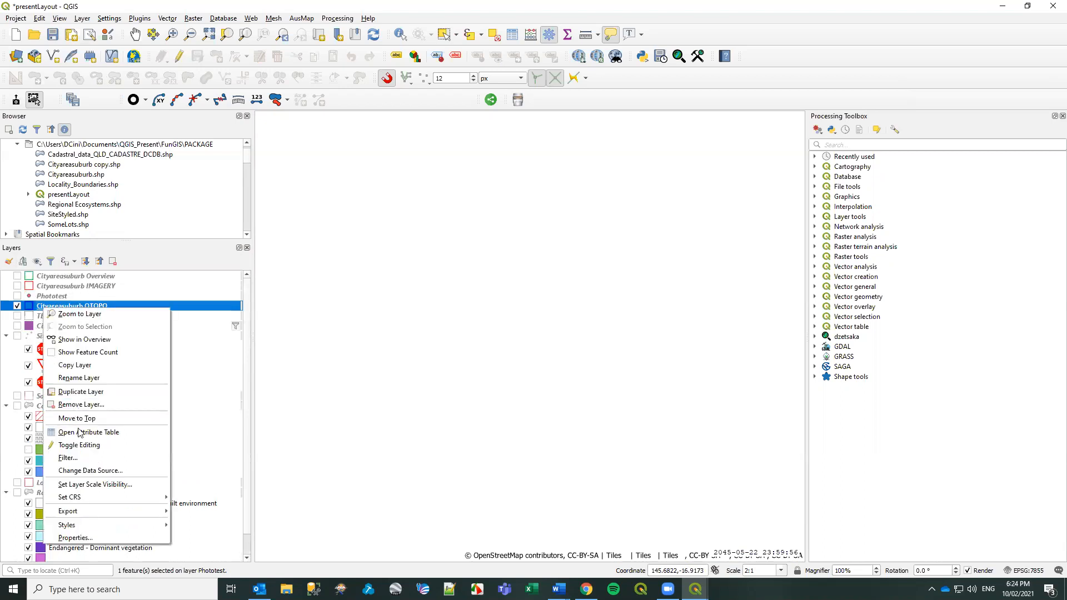
pyautogui.click(78, 314)
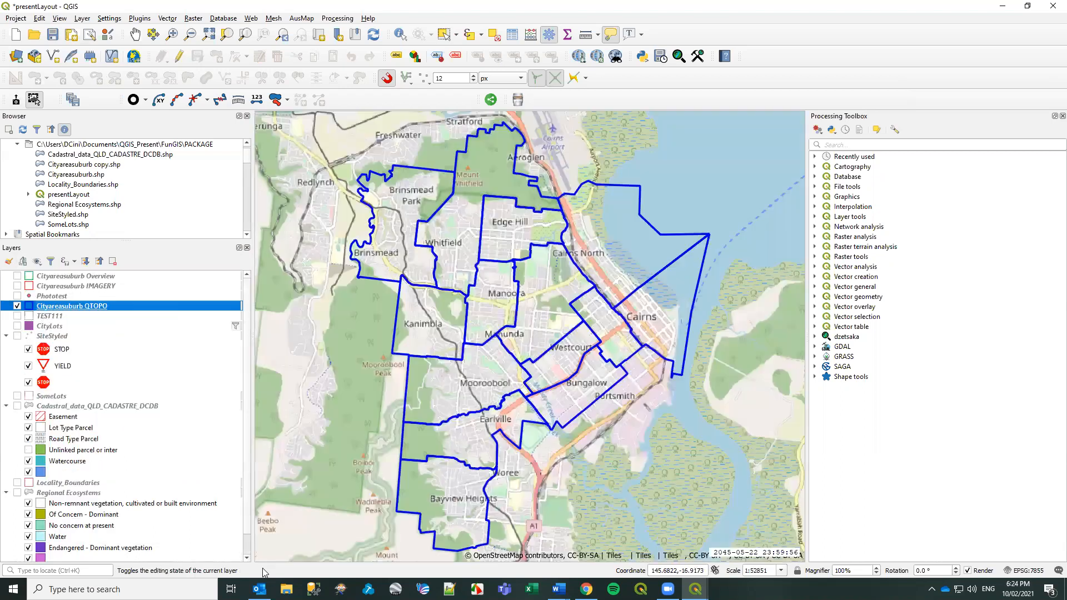
# Switch the map to the regional Ecosystem theme and review the list of saved map themes.
pyautogui.click(38, 261)
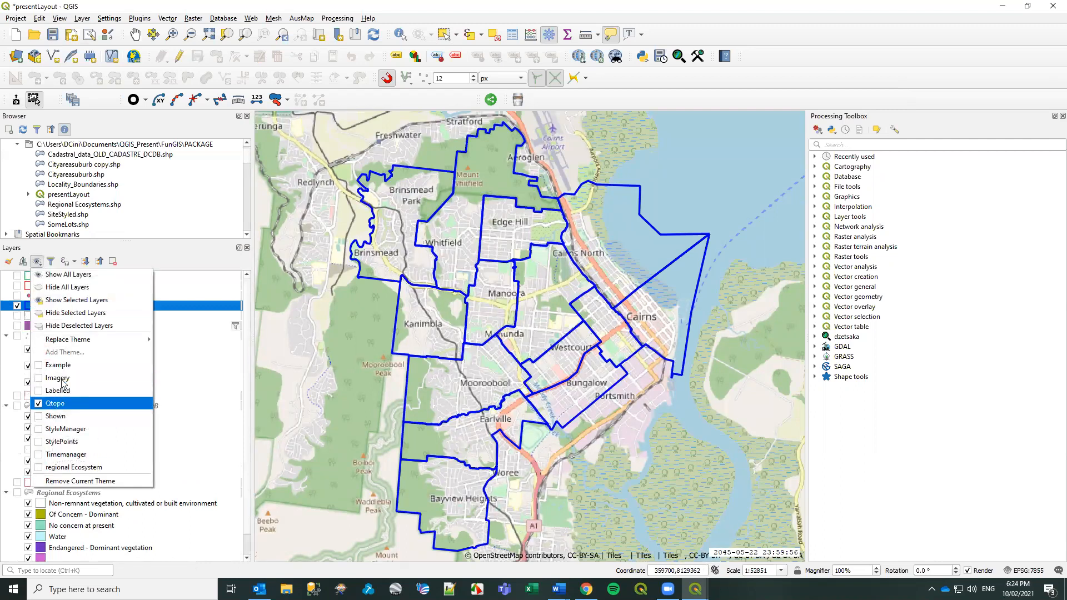
pyautogui.click(70, 468)
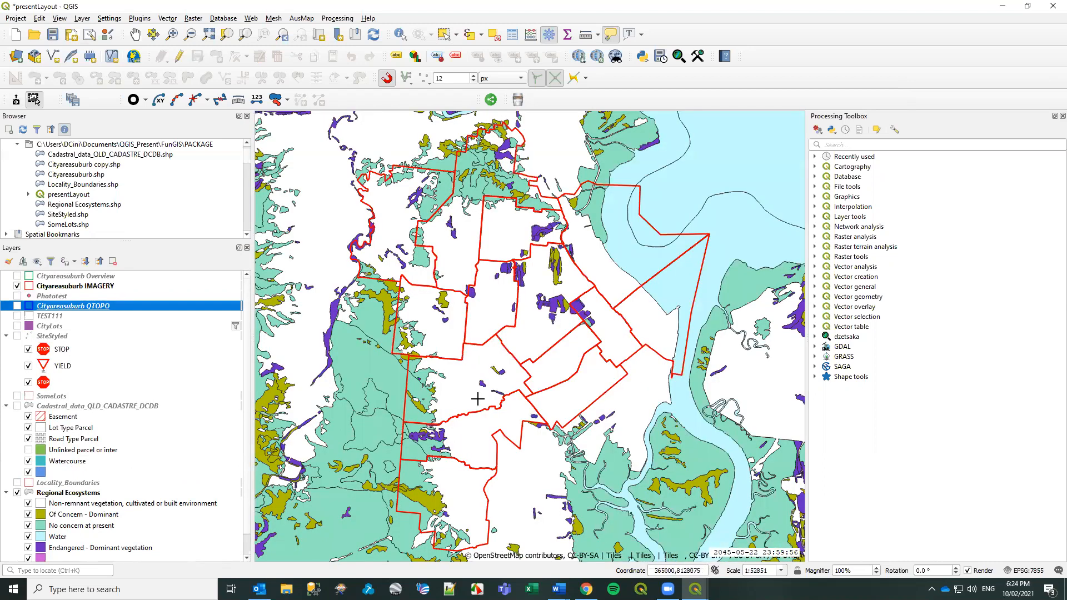
pyautogui.click(37, 261)
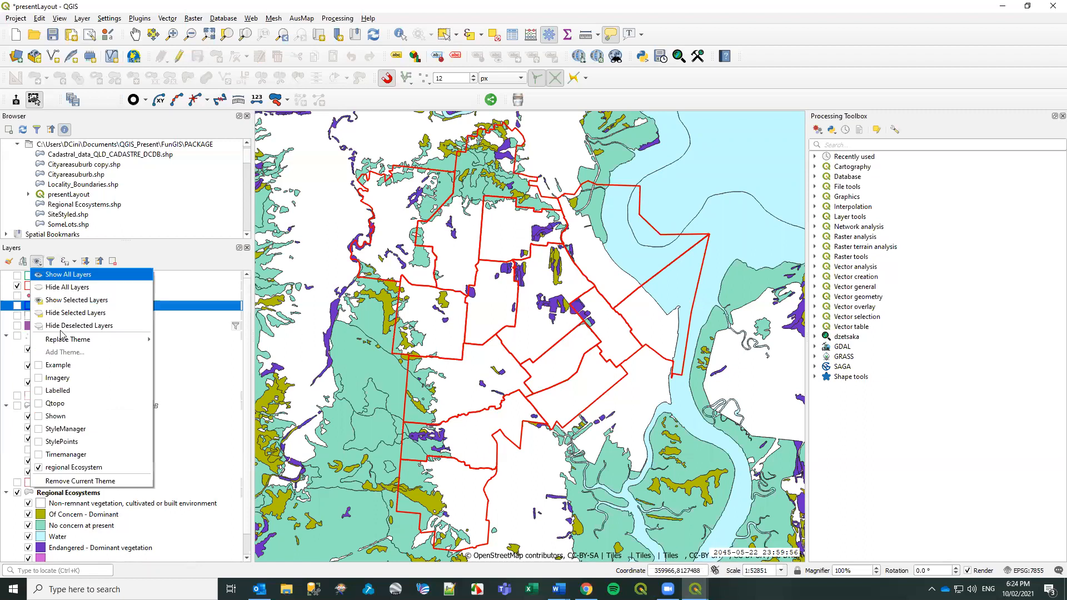
pyautogui.moveTo(67, 340)
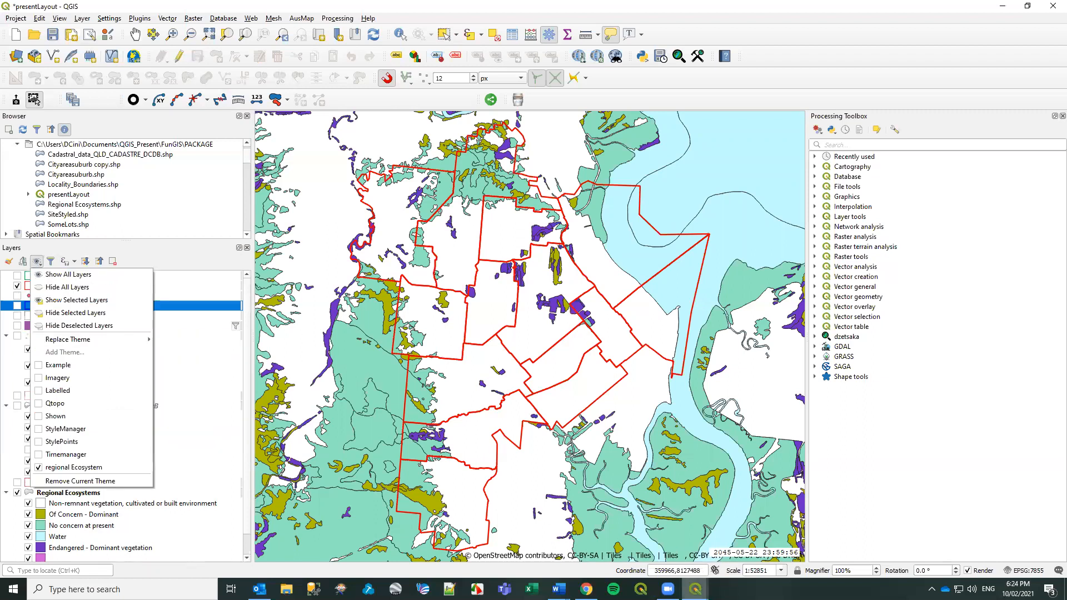
# Return to the Presentation layout and delete the photo and the attribute table from the Kanimbla page.
pyautogui.click(695, 589)
pyautogui.click(705, 507)
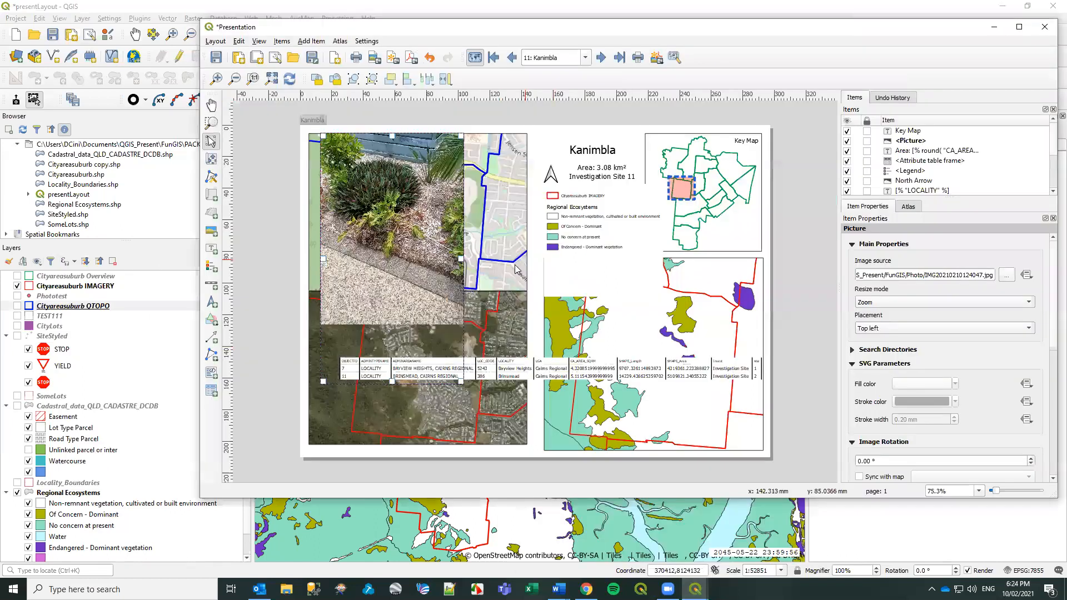
pyautogui.press('Delete')
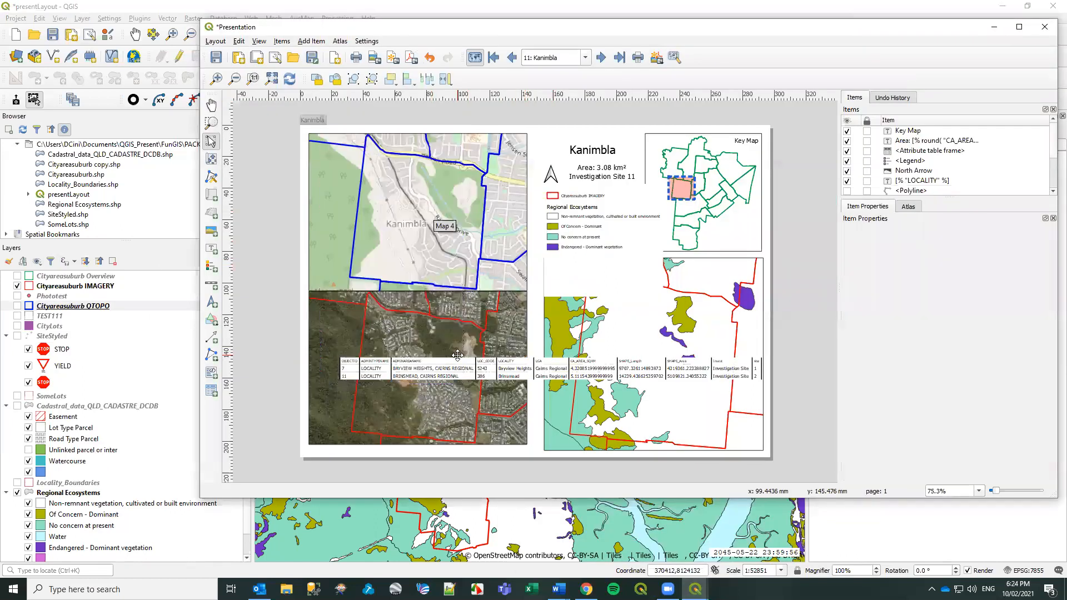
pyautogui.click(477, 369)
pyautogui.press('Delete')
# Examine the properties of the Kanimbla page's imagery map, legend, street map, ecosystem map and key map, moving the layout window into view.
pyautogui.click(405, 340)
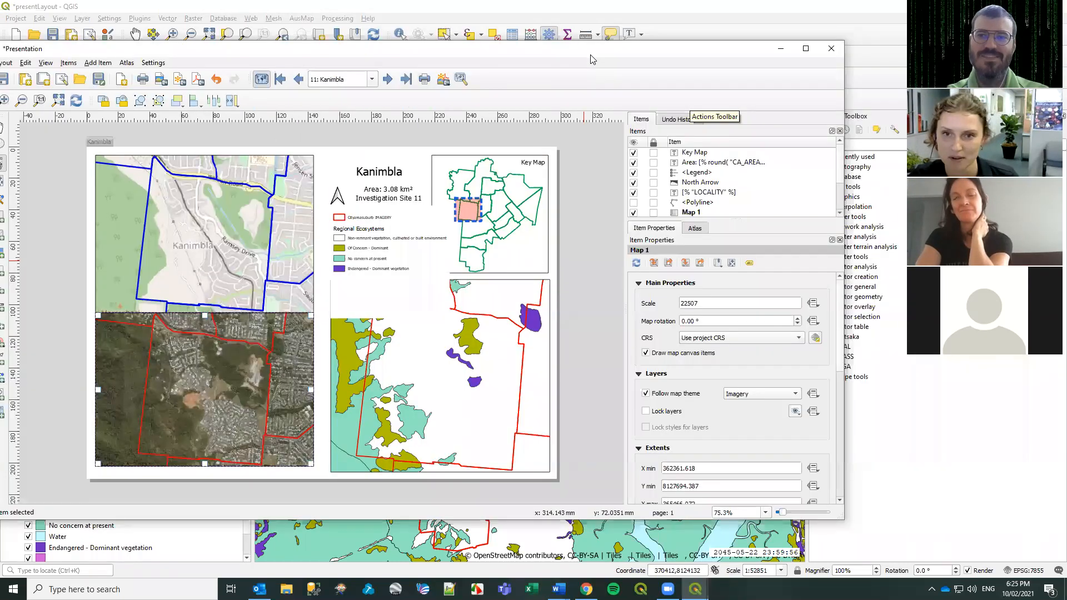
pyautogui.moveTo(590, 53); pyautogui.dragTo(730, 43)
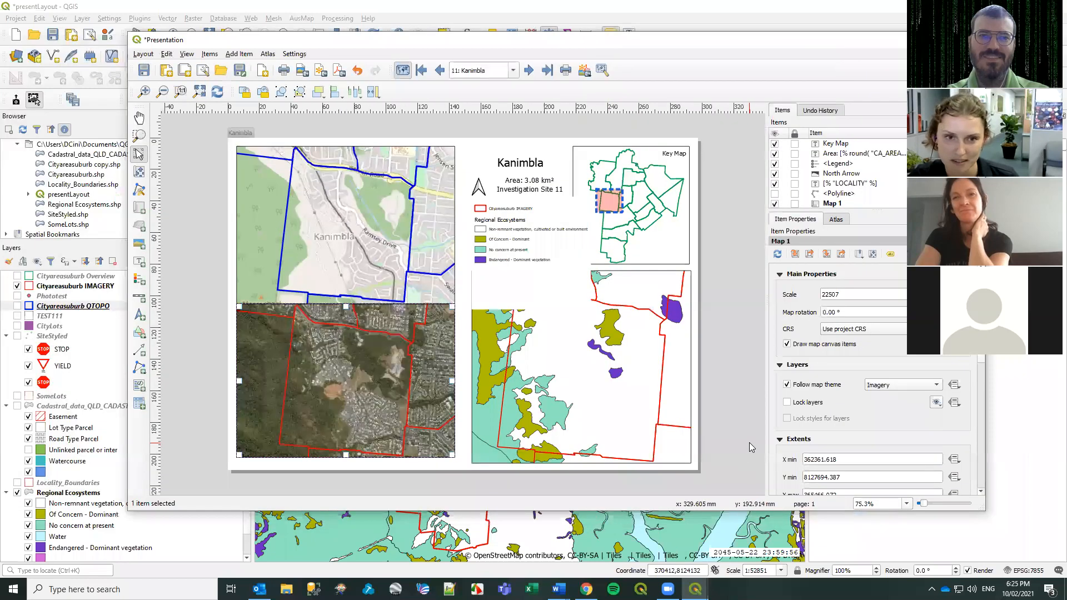
pyautogui.click(560, 254)
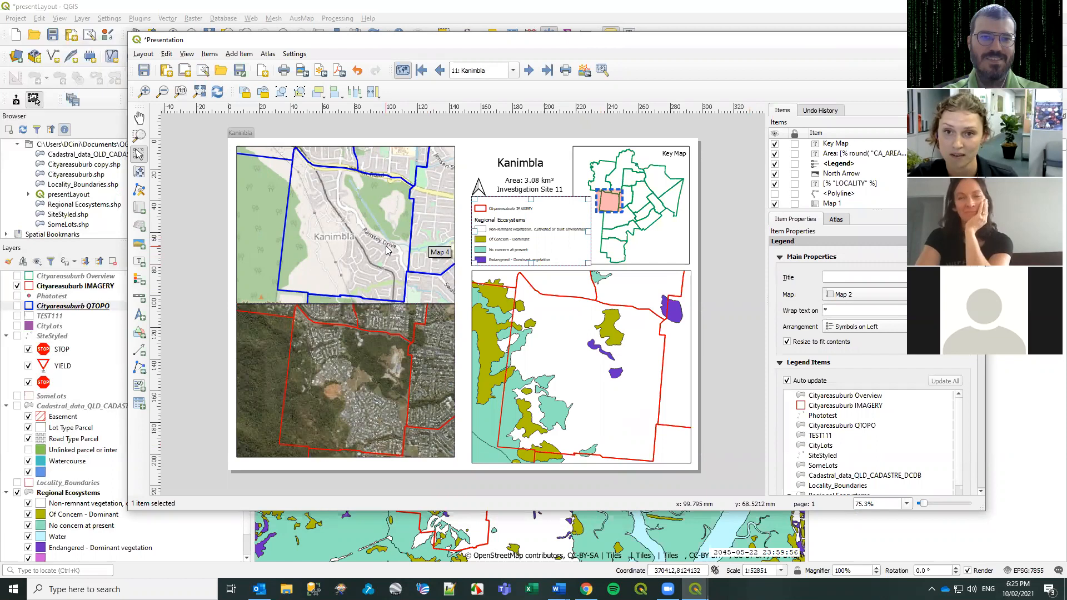
pyautogui.click(343, 208)
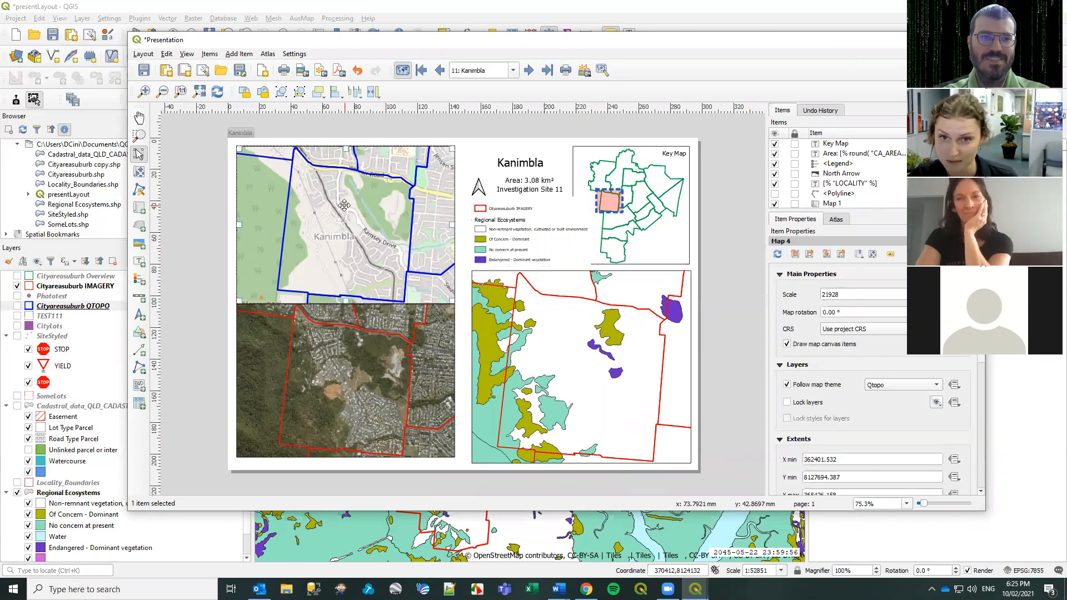
pyautogui.click(558, 288)
pyautogui.click(397, 234)
pyautogui.click(620, 217)
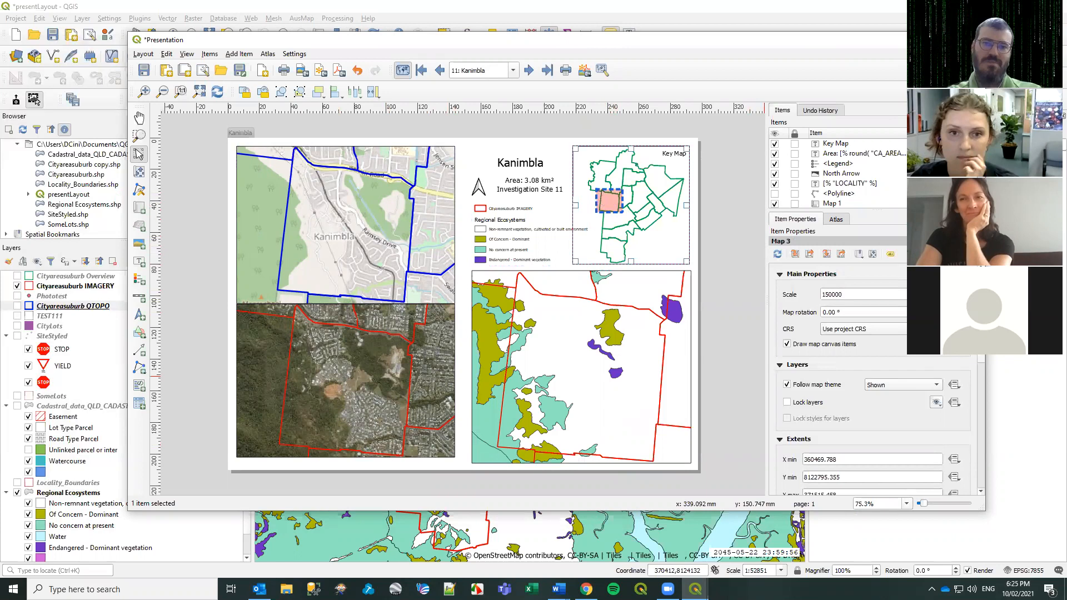
# Review the atlas settings, step the preview back to Manunda, and expand the street map's Controlled by Atlas options.
pyautogui.click(831, 221)
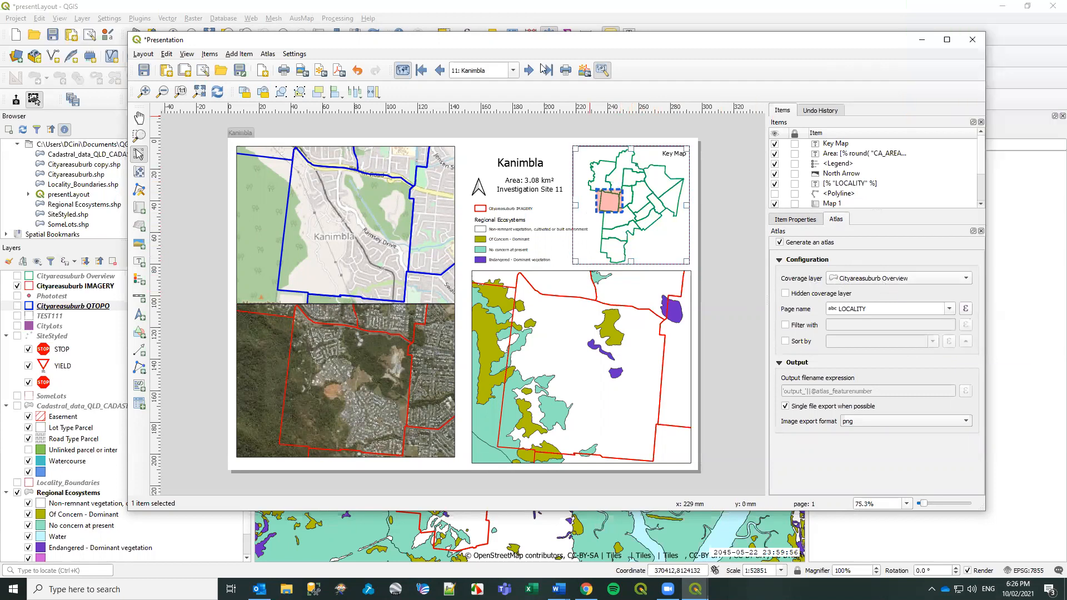
pyautogui.click(444, 72)
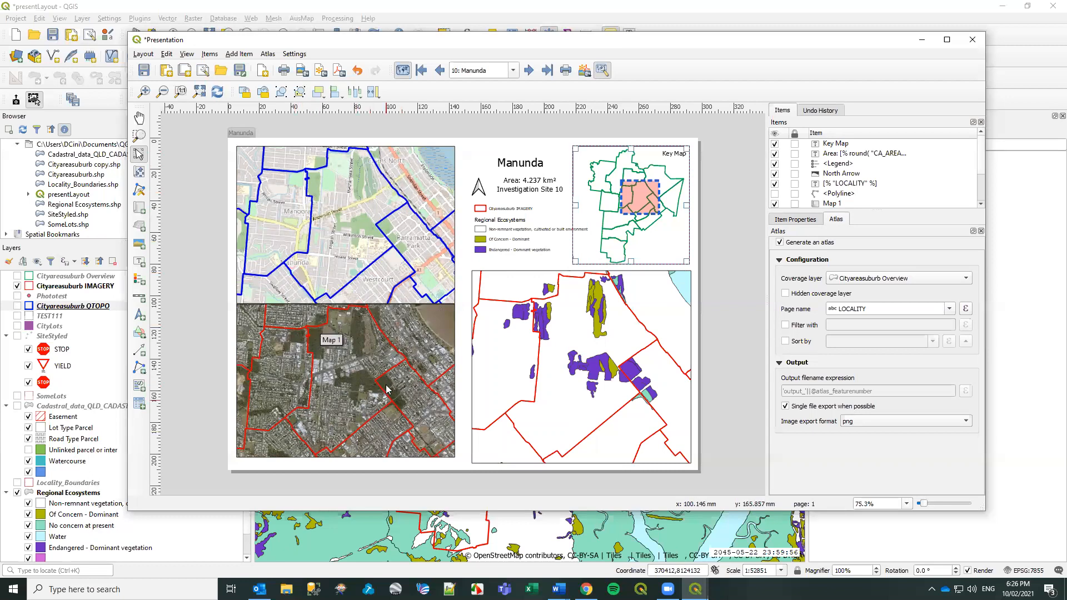
pyautogui.click(341, 208)
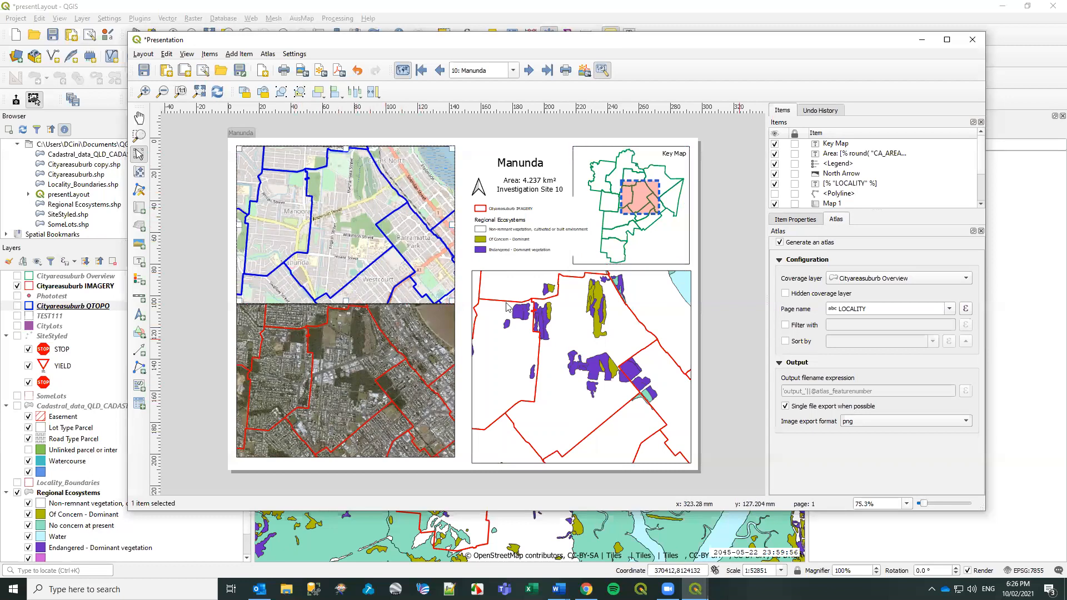
pyautogui.click(797, 222)
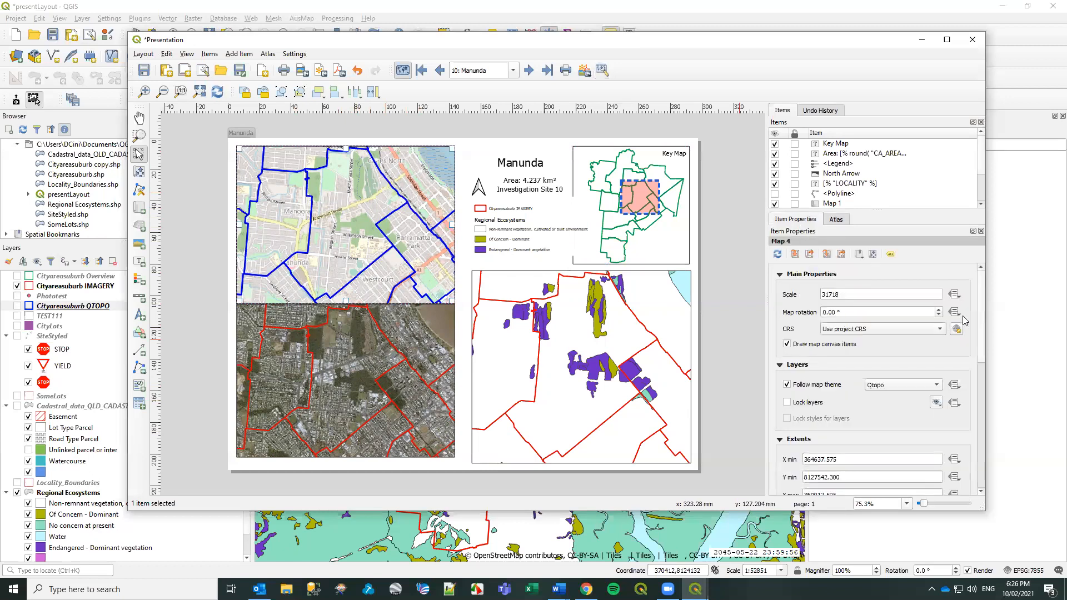
pyautogui.click(835, 219)
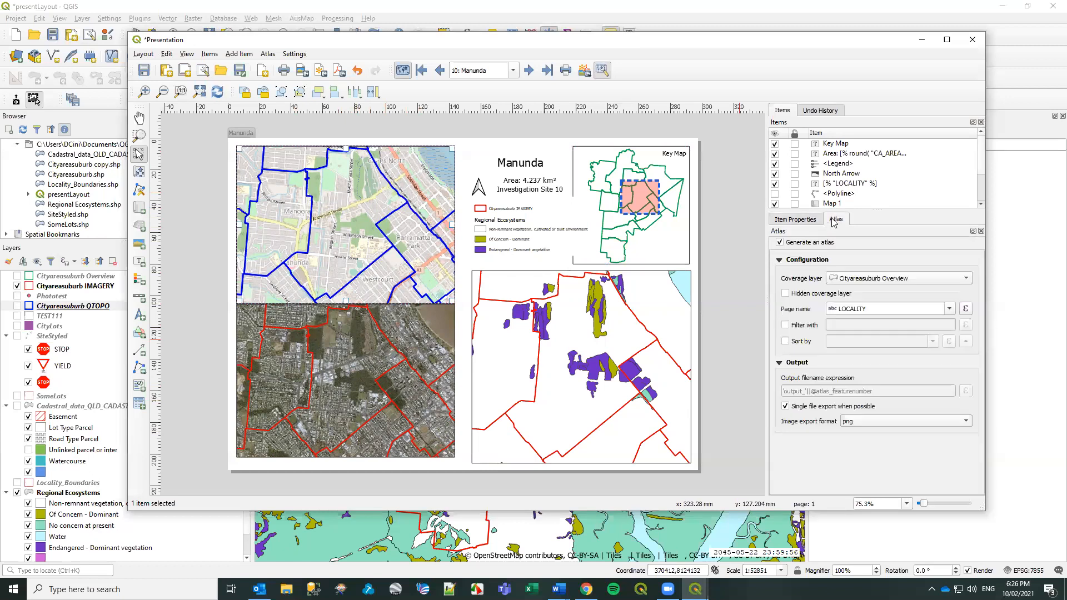
pyautogui.click(794, 219)
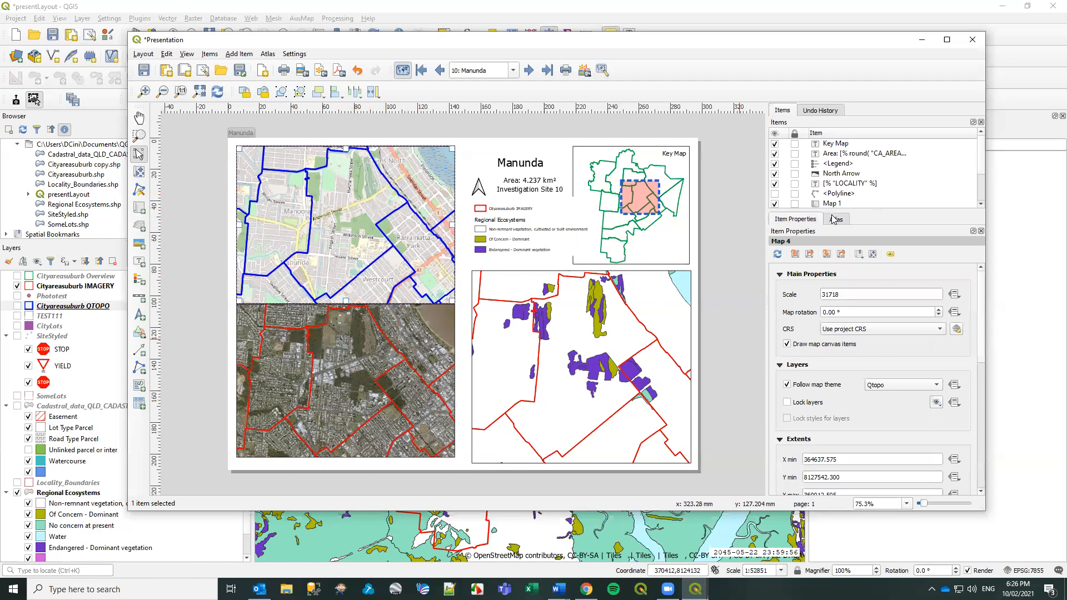
pyautogui.moveTo(980, 296); pyautogui.dragTo(986, 330)
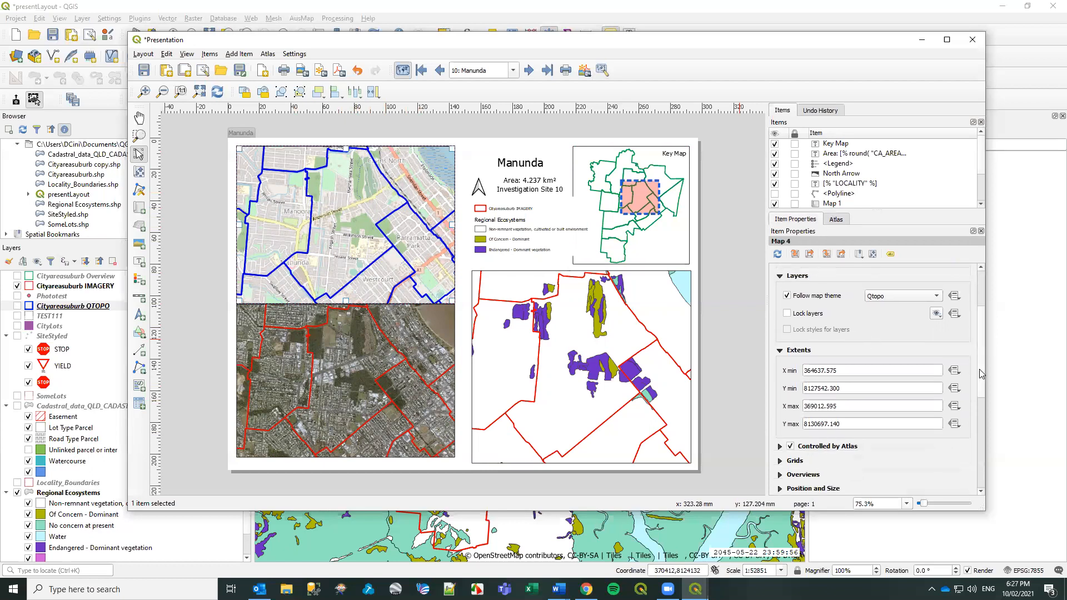
pyautogui.scroll(-3, 876, 398)
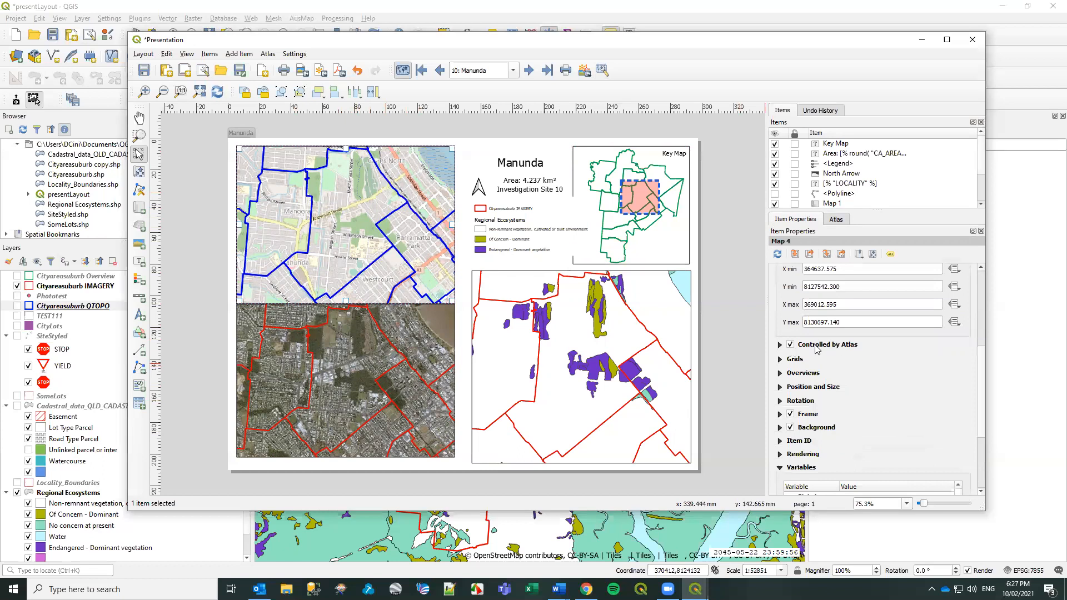
pyautogui.click(780, 345)
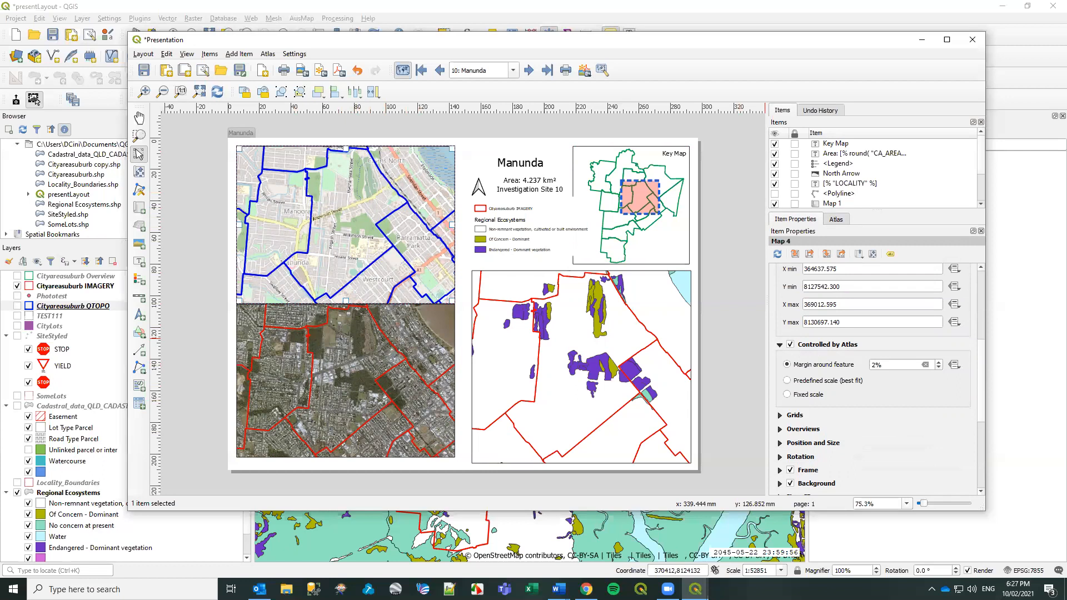
# Compare the scale, map theme and extent settings of the street, imagery and regional ecosystem maps on the Manunda page.
pyautogui.hotkey('alt', 'Tab')
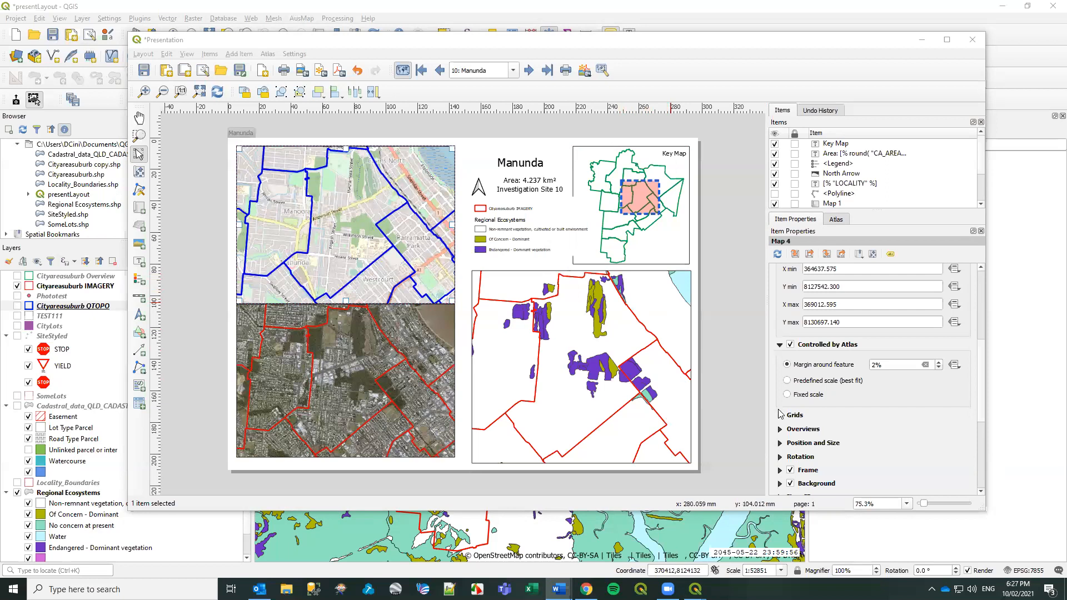
pyautogui.scroll(-5, 983, 411)
pyautogui.scroll(8, 988, 389)
pyautogui.scroll(3, 985, 339)
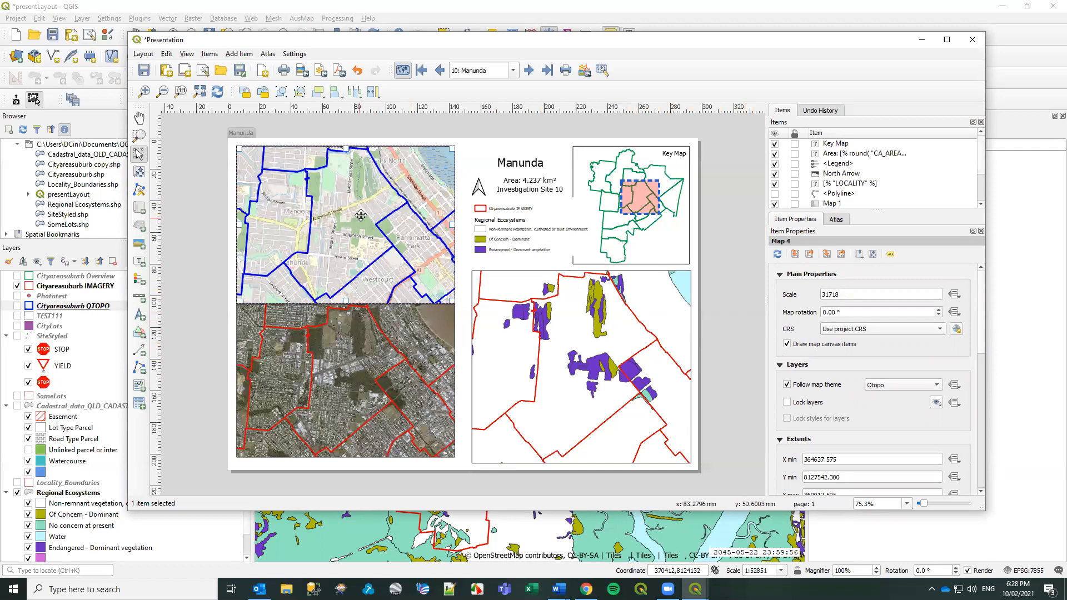
pyautogui.click(331, 377)
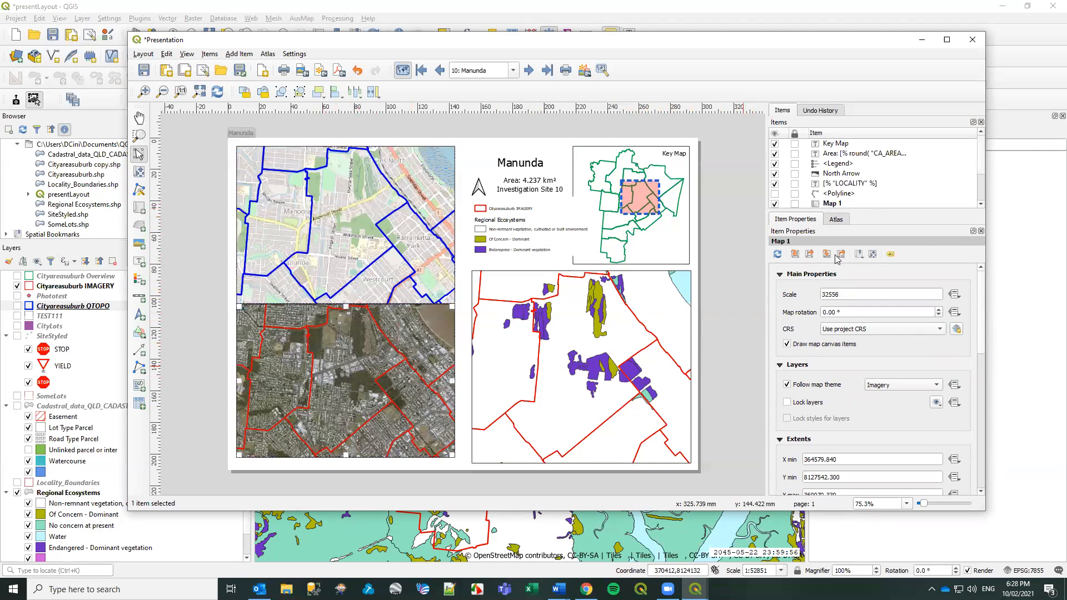
pyautogui.click(371, 257)
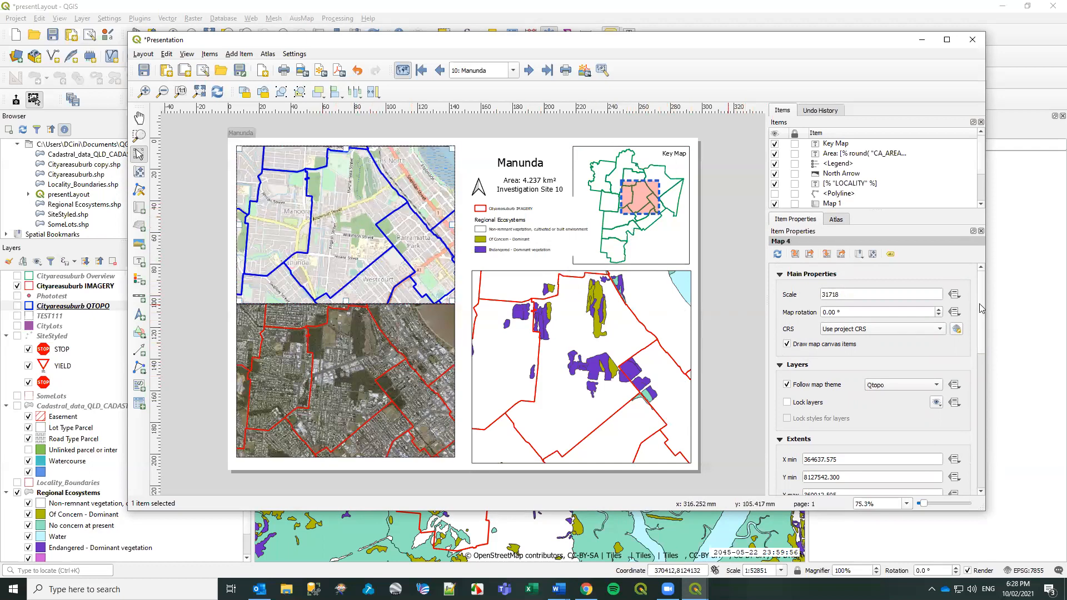
pyautogui.scroll(-2, 982, 320)
pyautogui.click(385, 358)
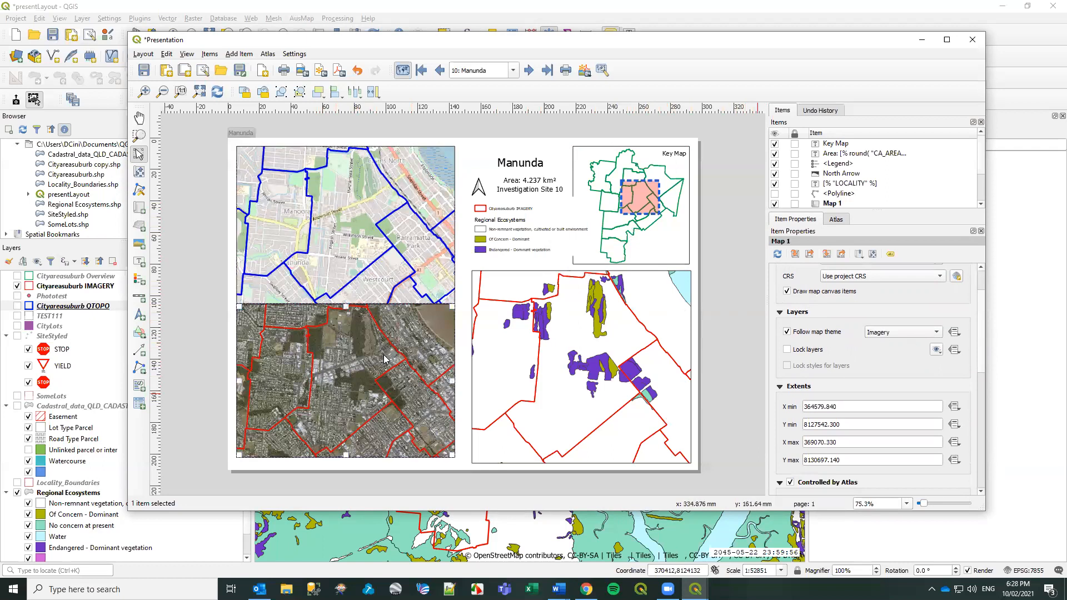
pyautogui.click(538, 357)
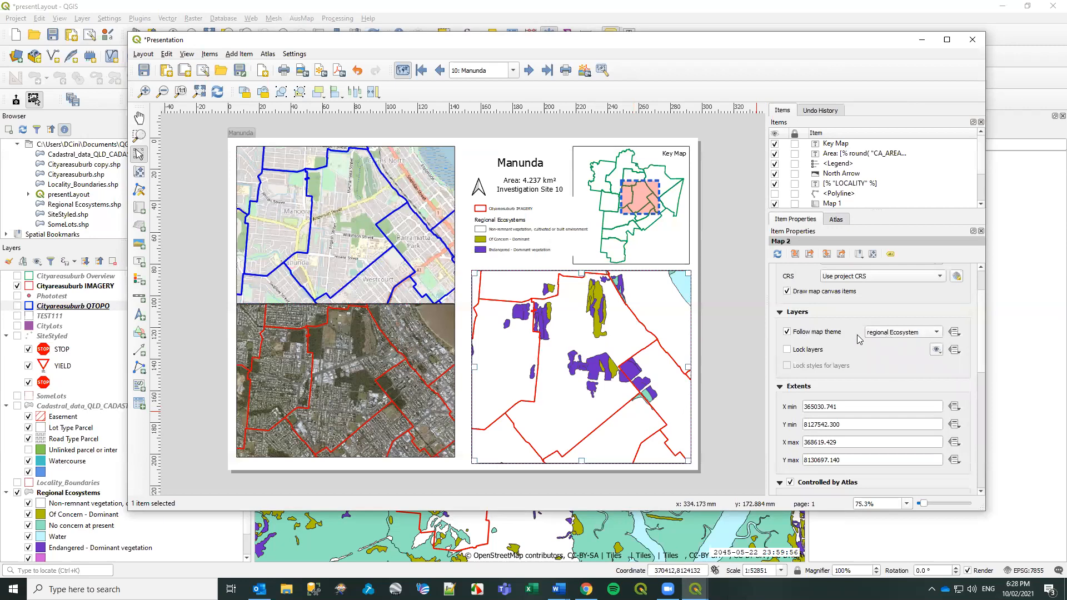
# Review the data-defined override options for the regional ecosystem map's scale, and set its map rotation to 2°.
pyautogui.scroll(2, 981, 324)
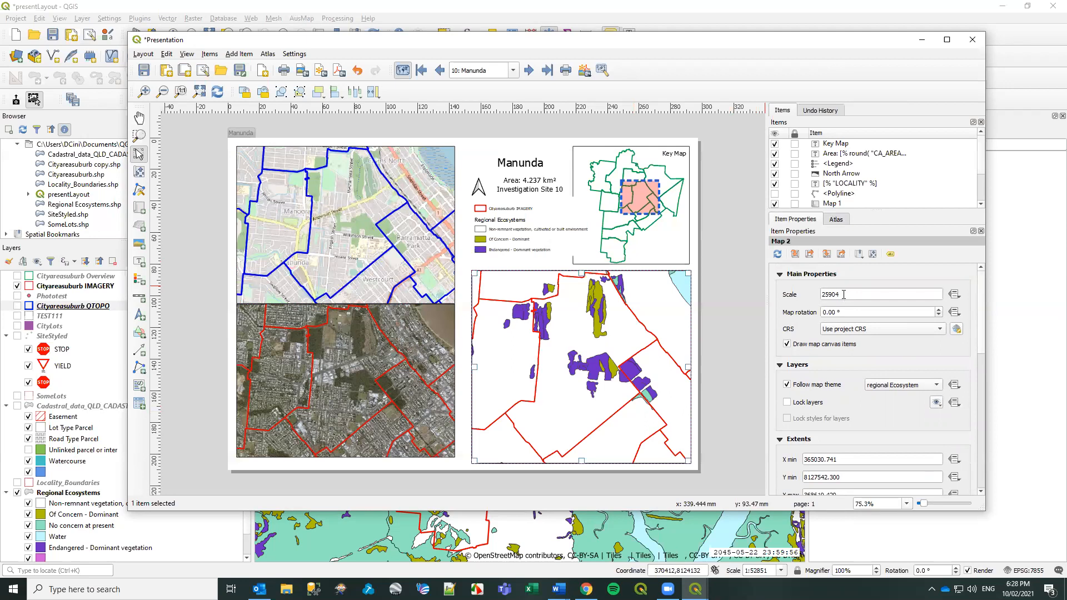
pyautogui.click(955, 296)
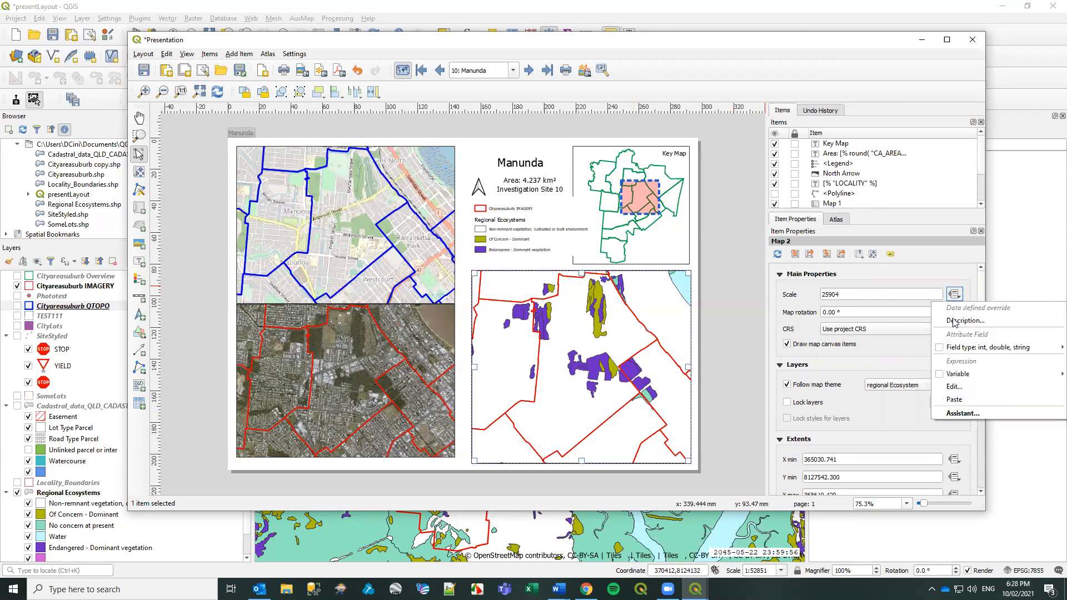
pyautogui.moveTo(959, 347)
pyautogui.click(898, 282)
pyautogui.click(957, 296)
pyautogui.click(957, 296)
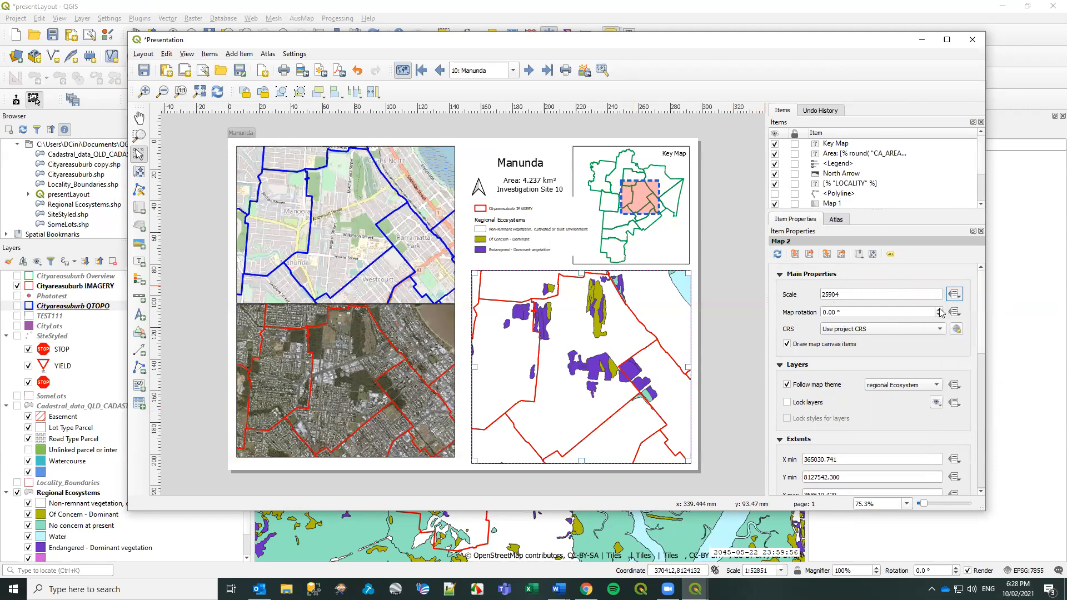
pyautogui.click(940, 311)
pyautogui.click(939, 310)
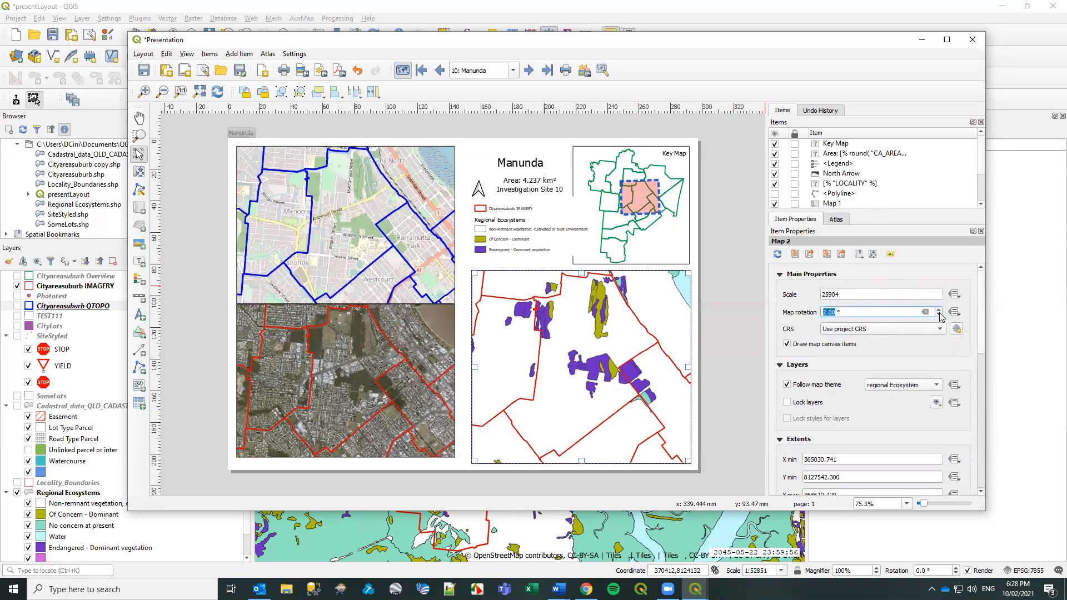
# Reset the regional ecosystem map's rotation to 0° and minimise the layout window to return to the main map.
pyautogui.click(940, 316)
pyautogui.click(940, 316)
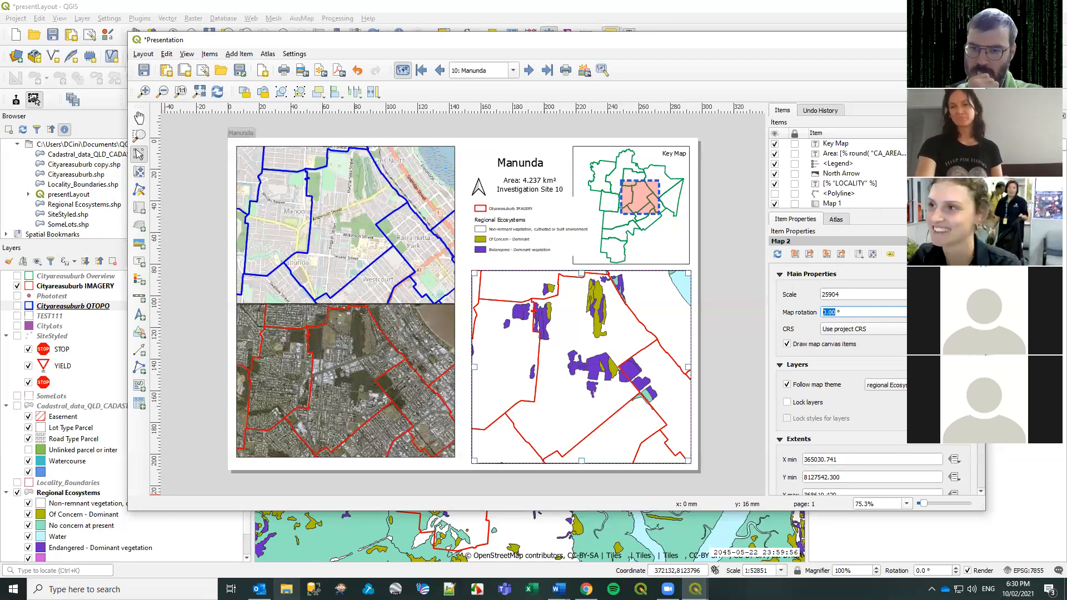
pyautogui.moveTo(259, 589)
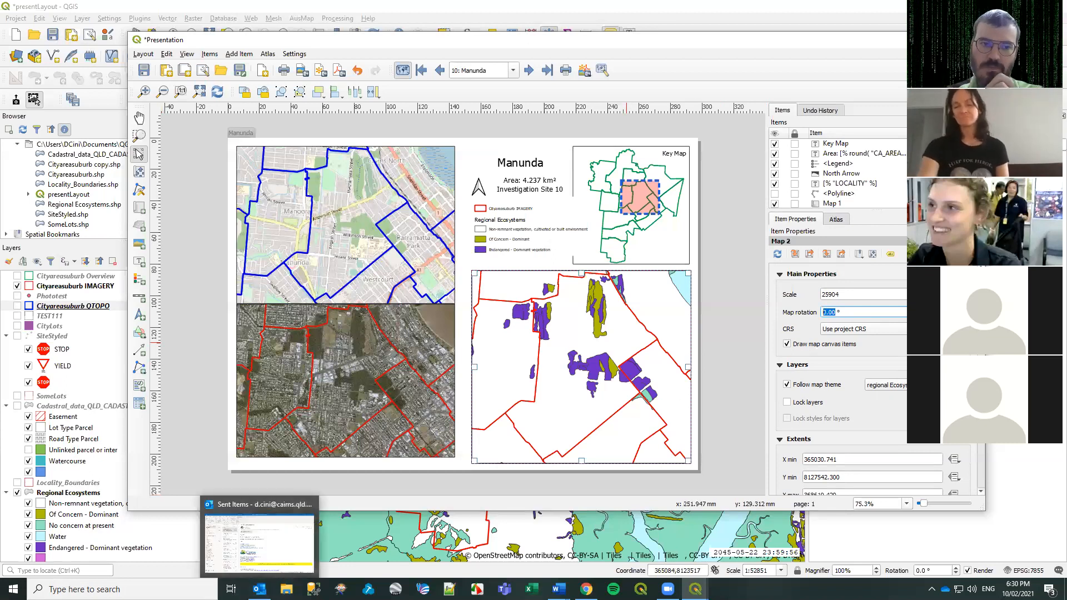
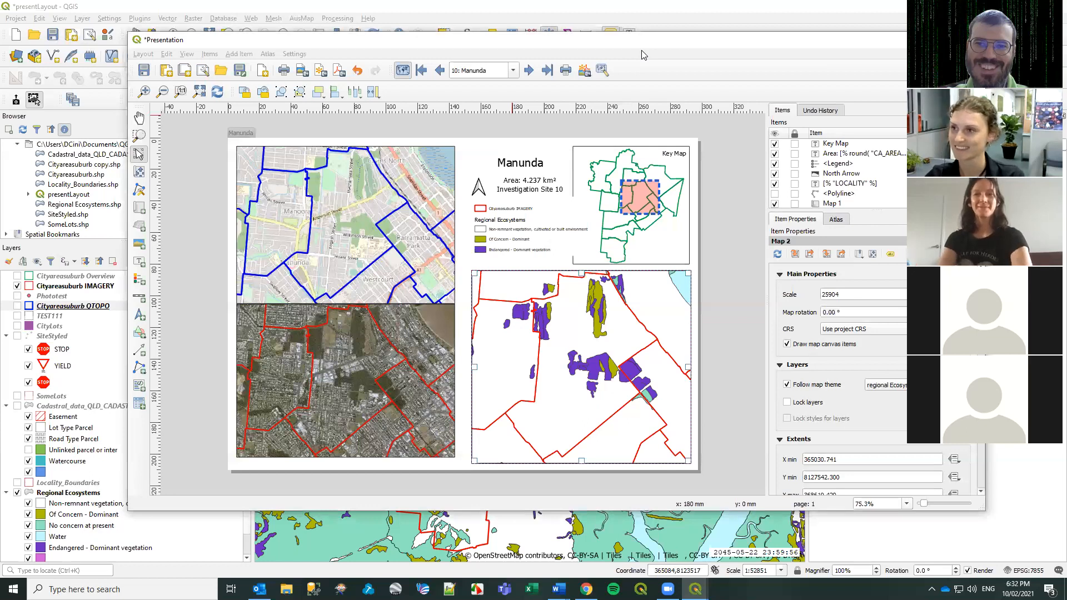
pyautogui.moveTo(641, 46); pyautogui.dragTo(661, 78)
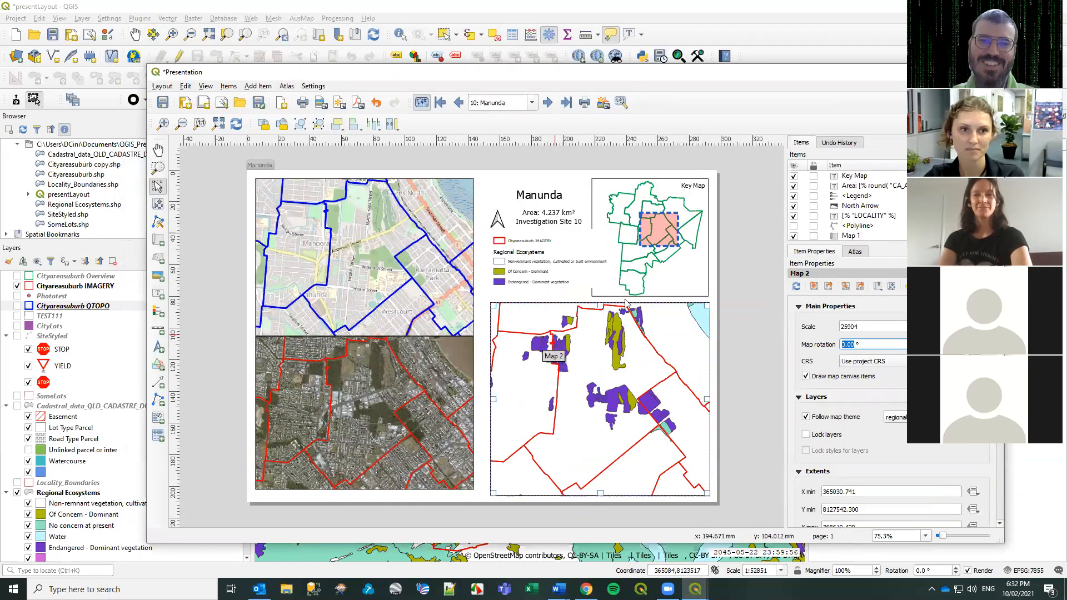
pyautogui.click(941, 72)
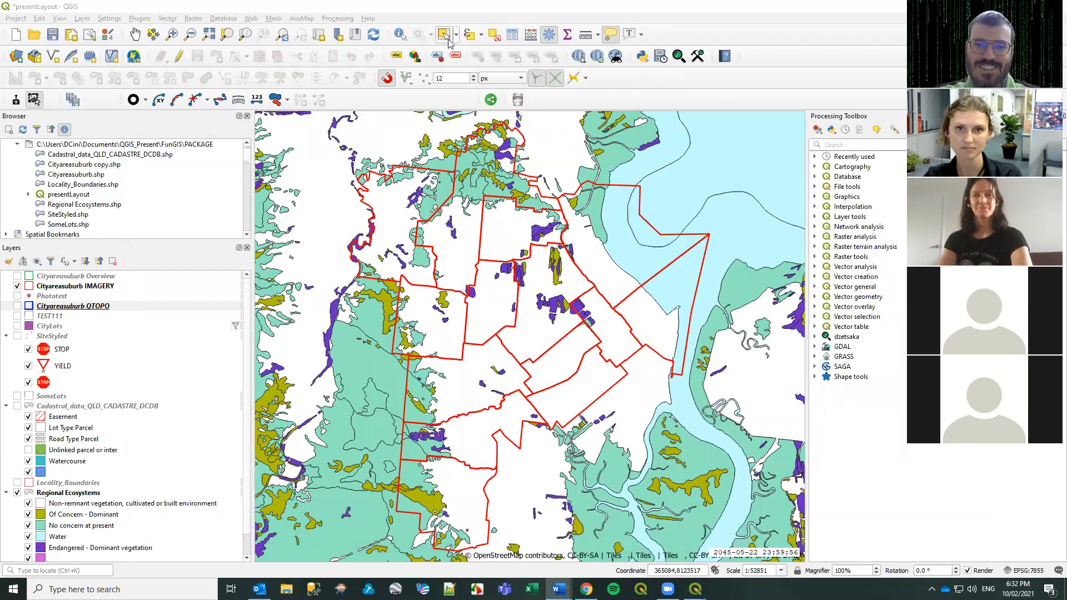
# Open a new blank script in the Processing Script Editor to view it, and close the editor.
pyautogui.click(833, 131)
pyautogui.click(859, 143)
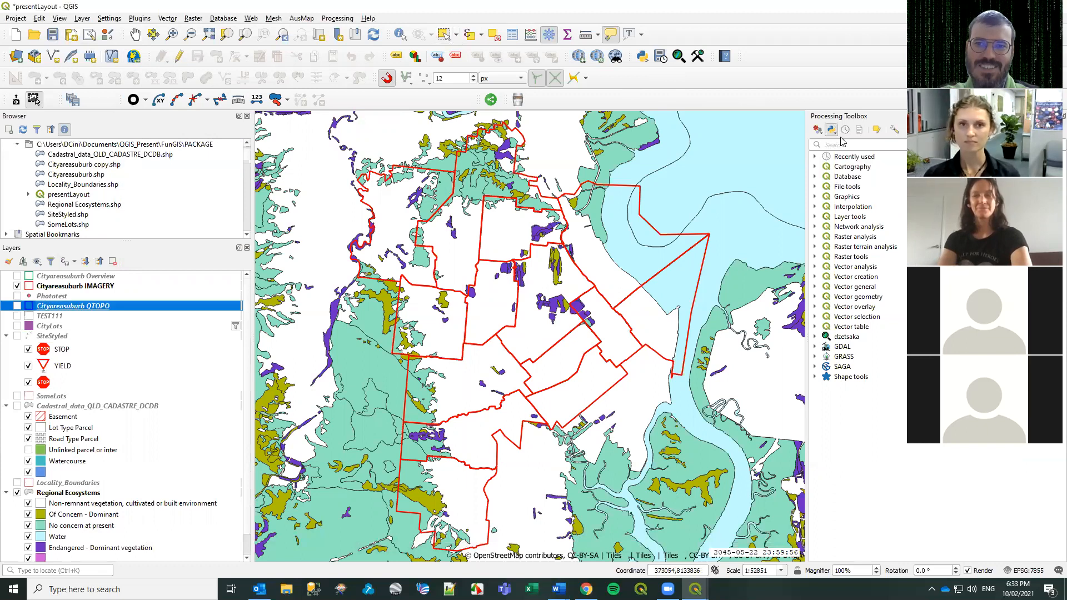
pyautogui.moveTo(555, 129); pyautogui.dragTo(523, 128)
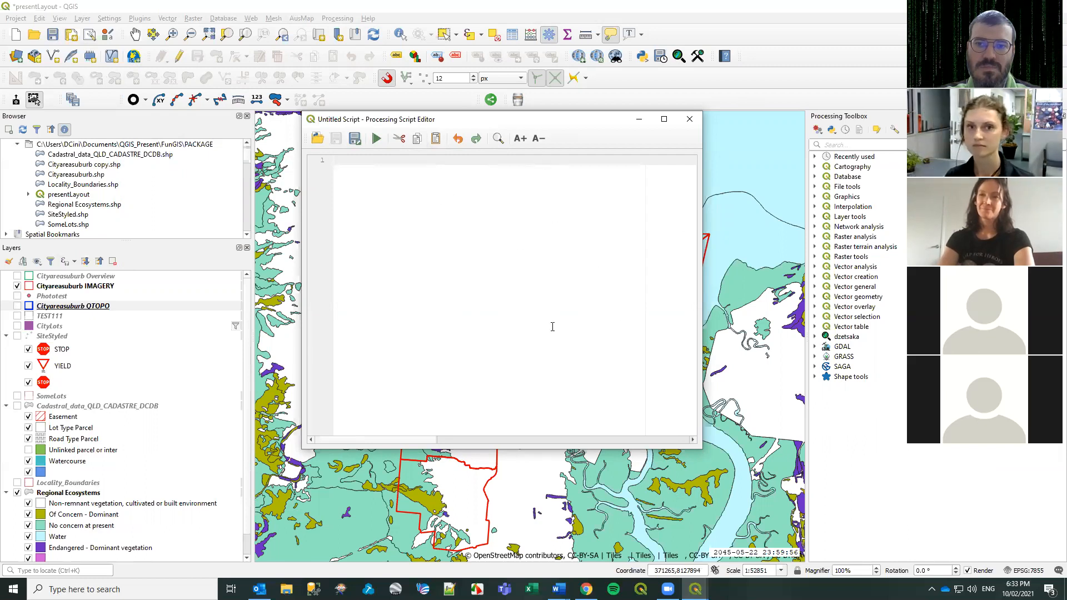
pyautogui.click(689, 119)
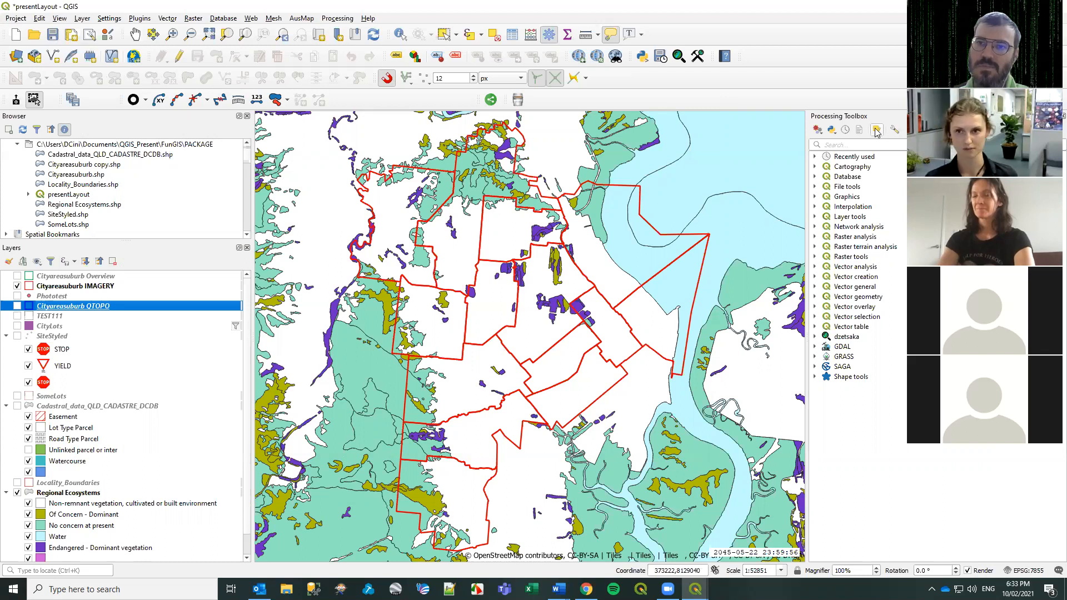
# Open the Processing Modeler, enlarge its window to examine the inputs and export options, and close it.
pyautogui.click(819, 131)
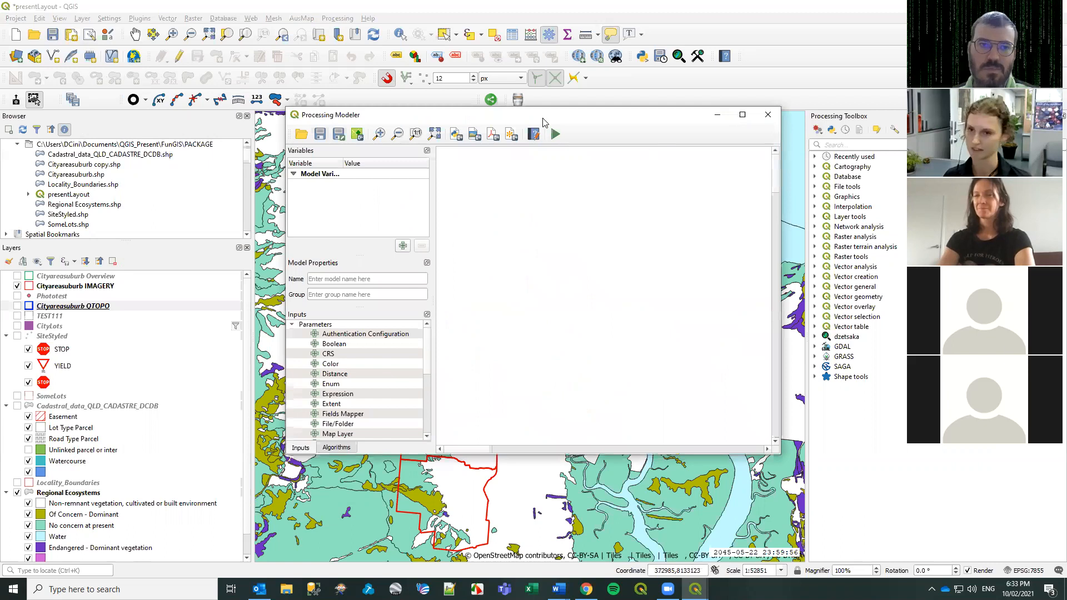
pyautogui.moveTo(543, 117); pyautogui.dragTo(481, 82)
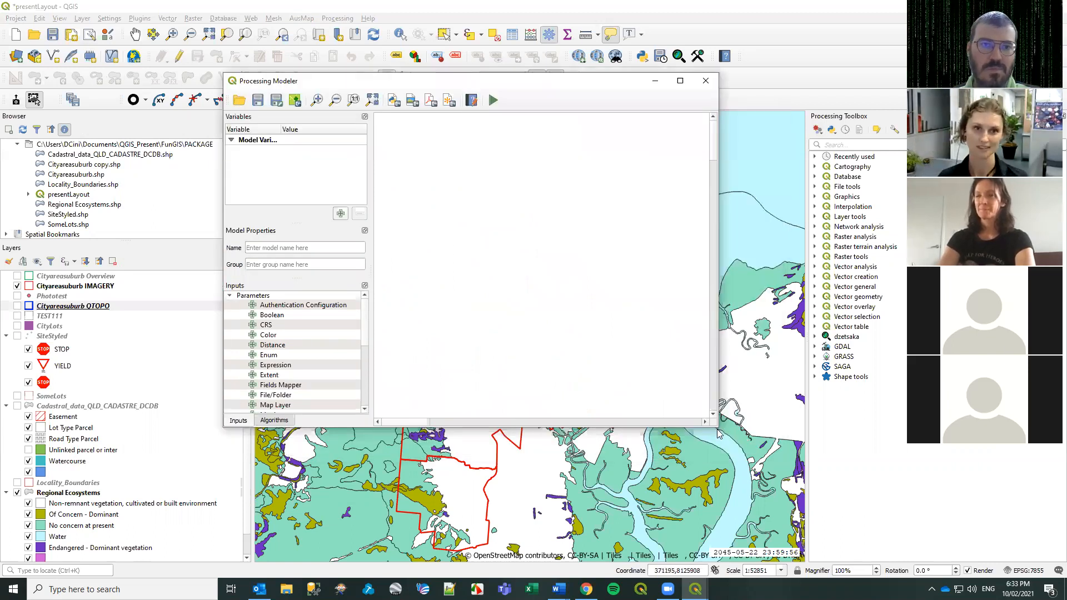
pyautogui.moveTo(716, 428); pyautogui.dragTo(807, 546)
pyautogui.moveTo(509, 80); pyautogui.dragTo(409, 56)
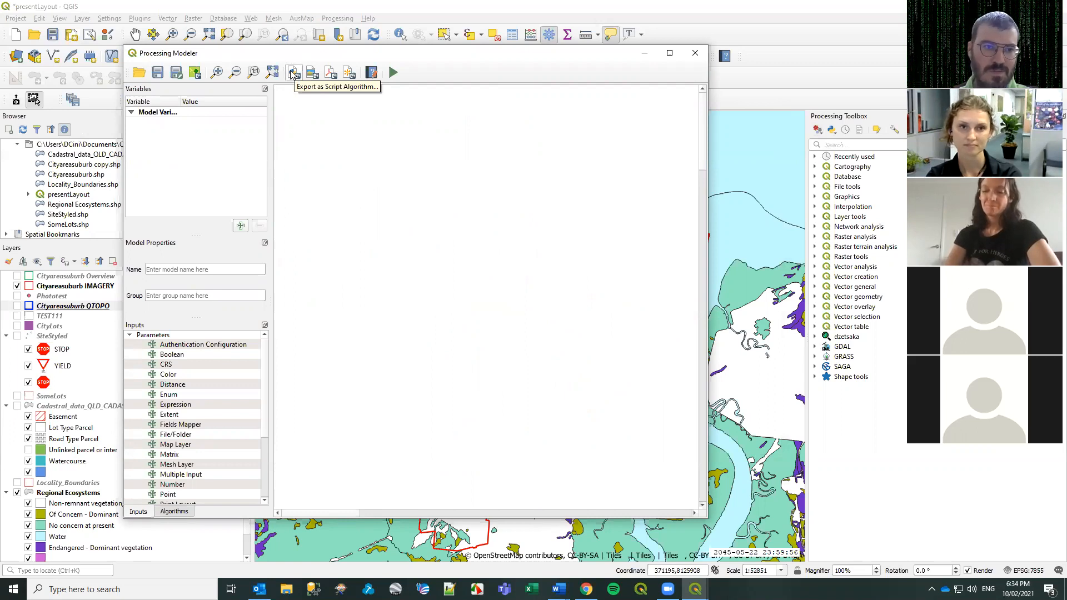
pyautogui.moveTo(267, 423); pyautogui.dragTo(265, 376)
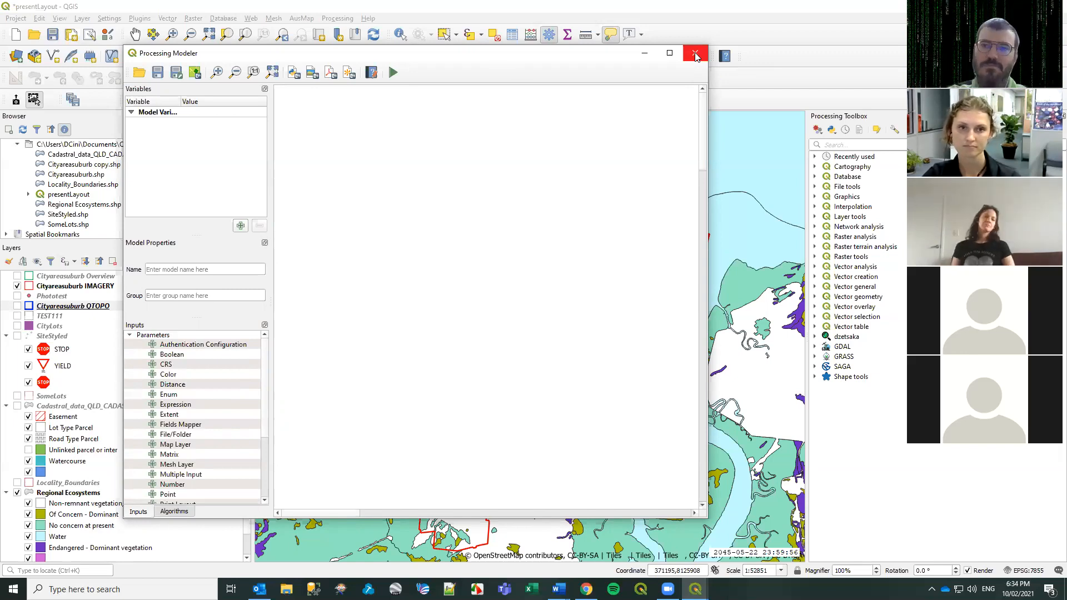
pyautogui.click(695, 53)
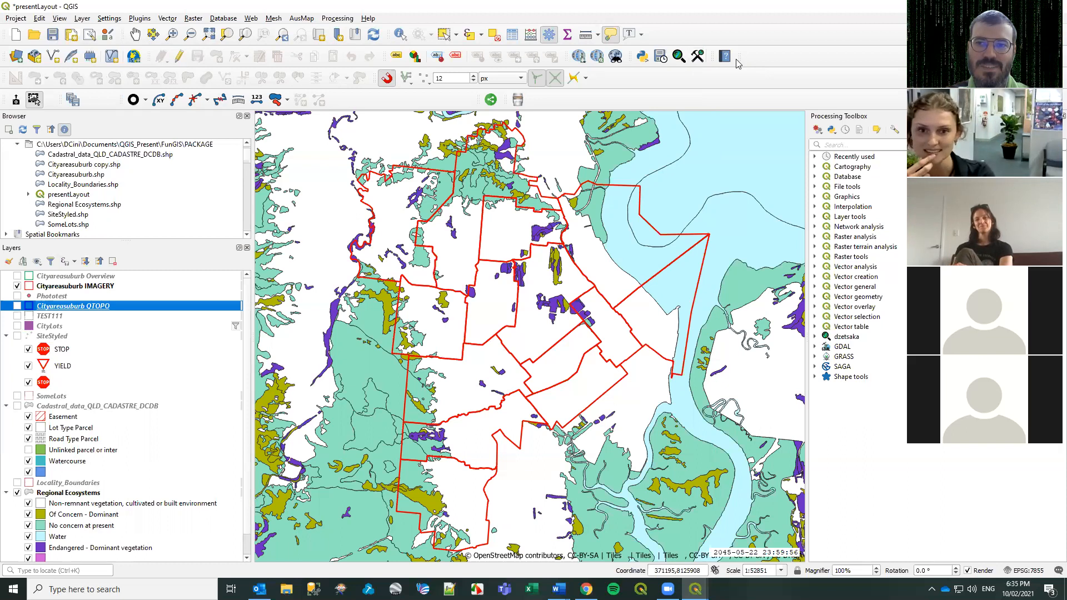
# Turn on the Phototest layer and zoom to its extent, bringing the cluster of photo points into view.
pyautogui.click(17, 297)
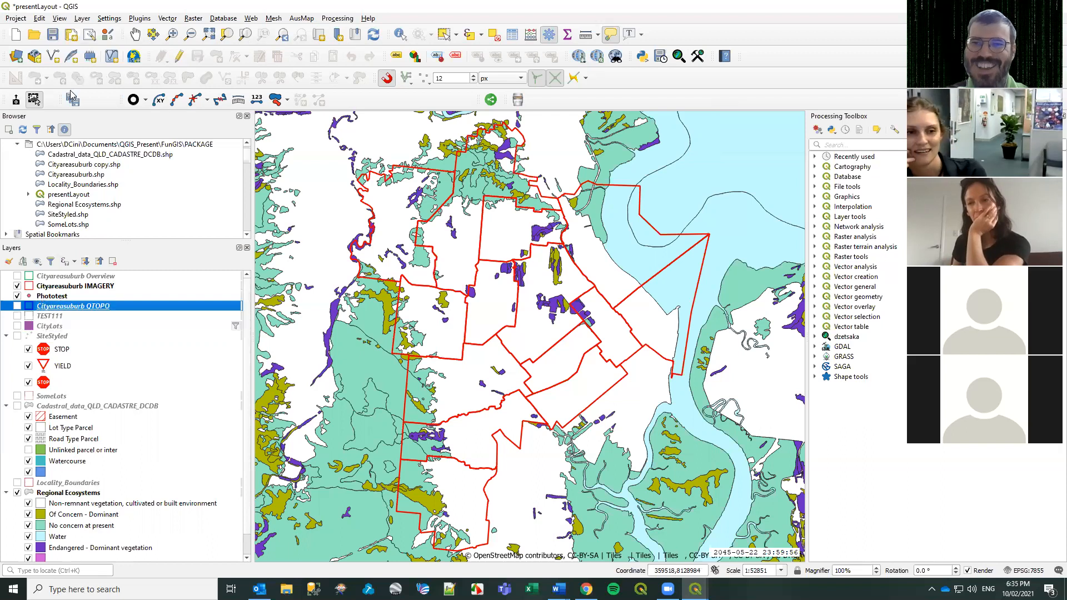
pyautogui.rightClick(47, 296)
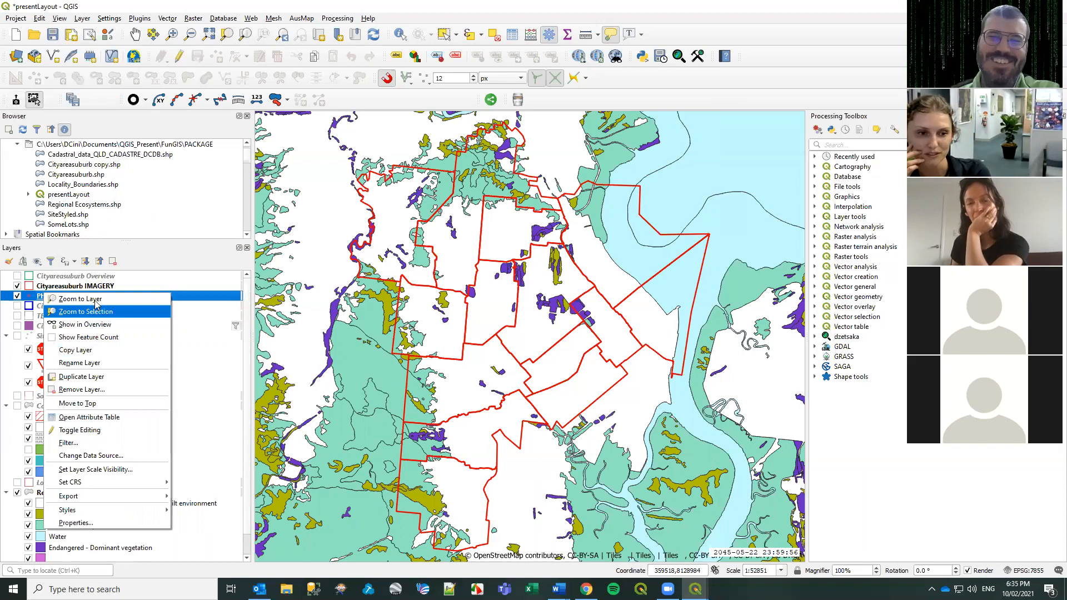
pyautogui.click(78, 299)
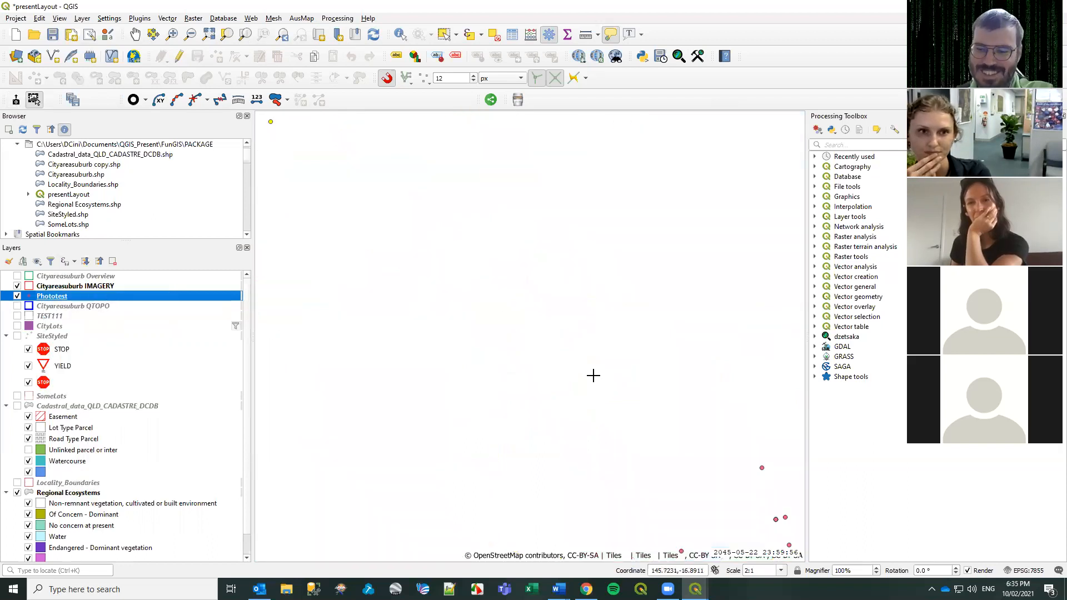
pyautogui.moveTo(593, 374); pyautogui.dragTo(555, 339)
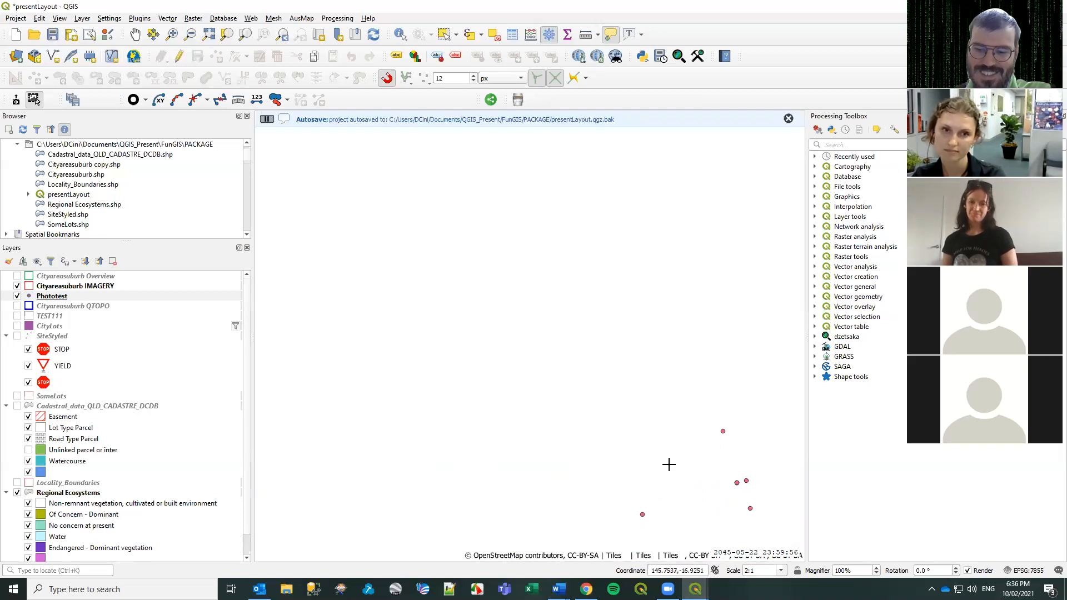
pyautogui.moveTo(669, 480); pyautogui.dragTo(610, 414)
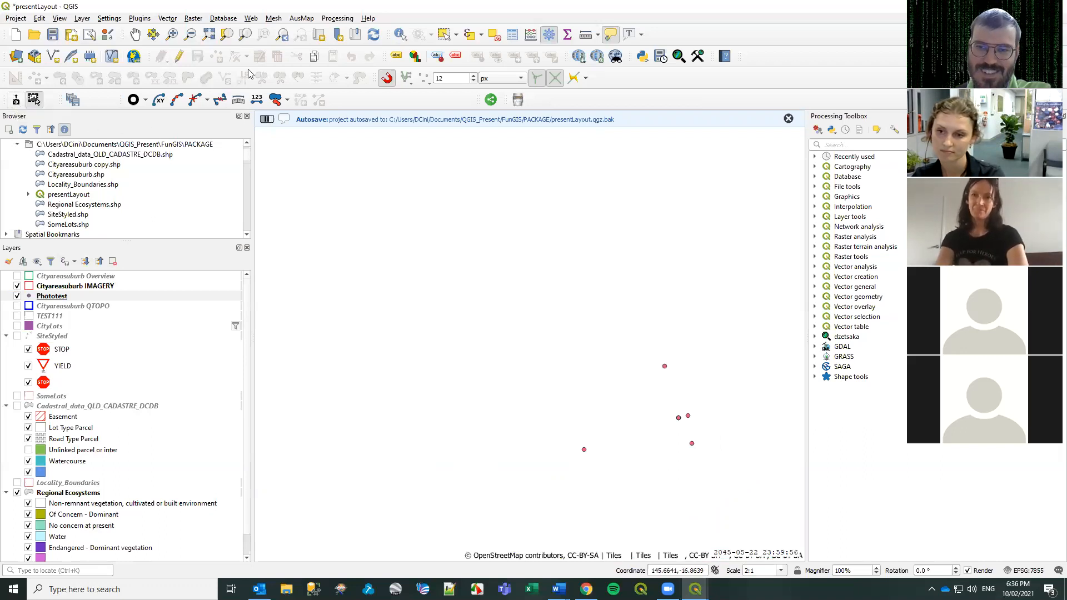
# Search the plugin manager for "phot", review the ImportPhotos plugin's description, and close the manager.
pyautogui.click(140, 19)
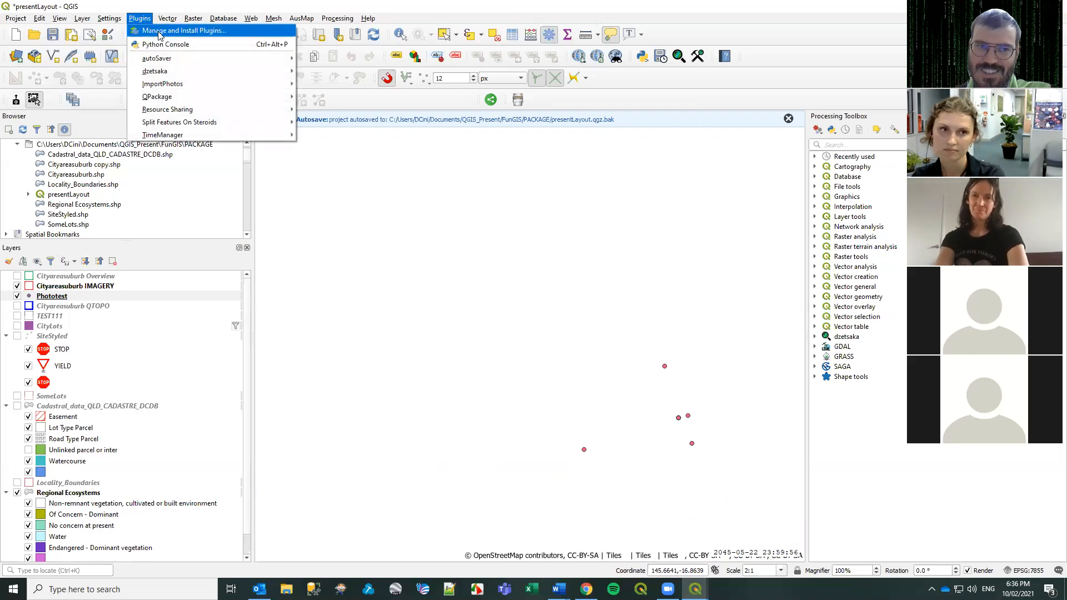
pyautogui.click(159, 32)
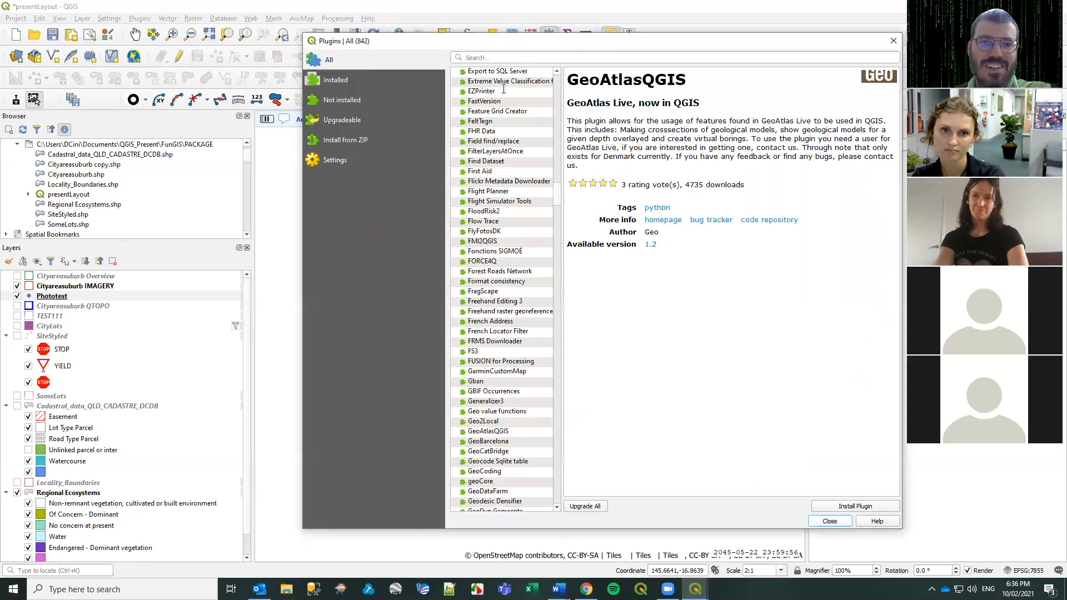
pyautogui.write('phot')
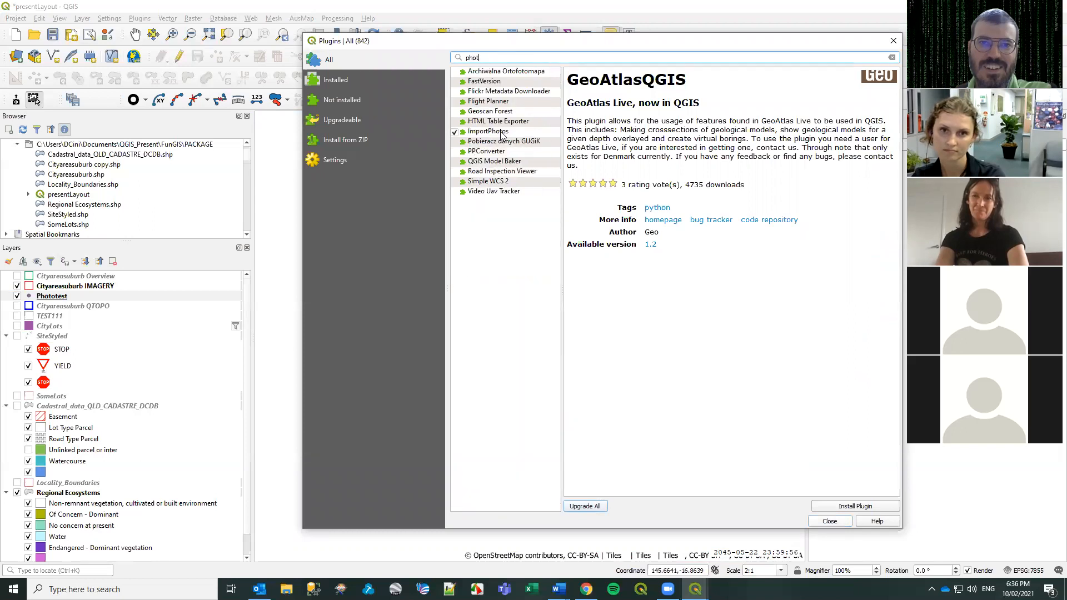
pyautogui.click(502, 133)
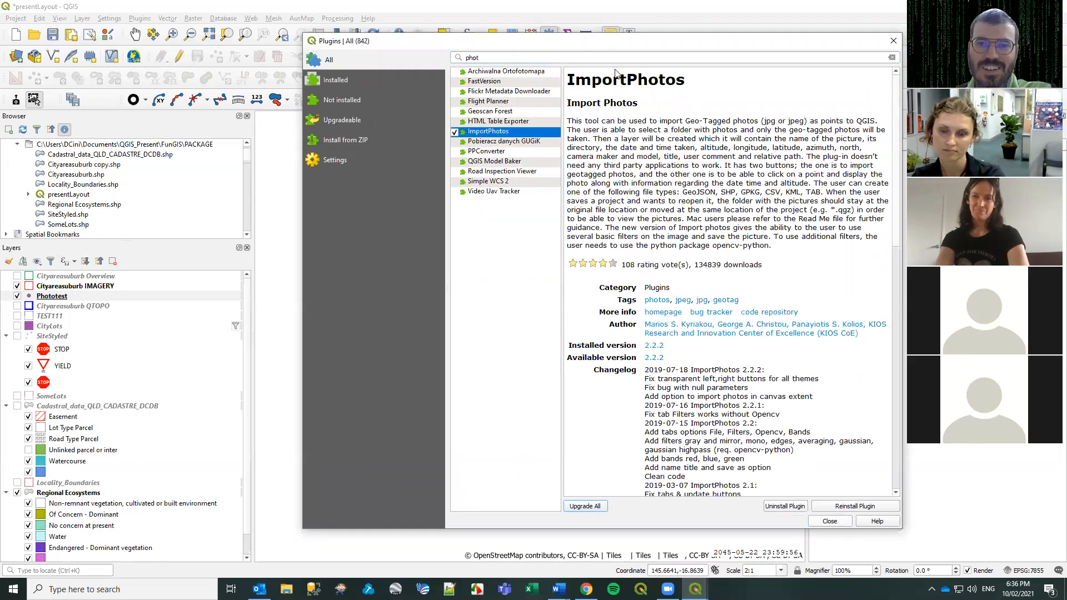
pyautogui.click(842, 523)
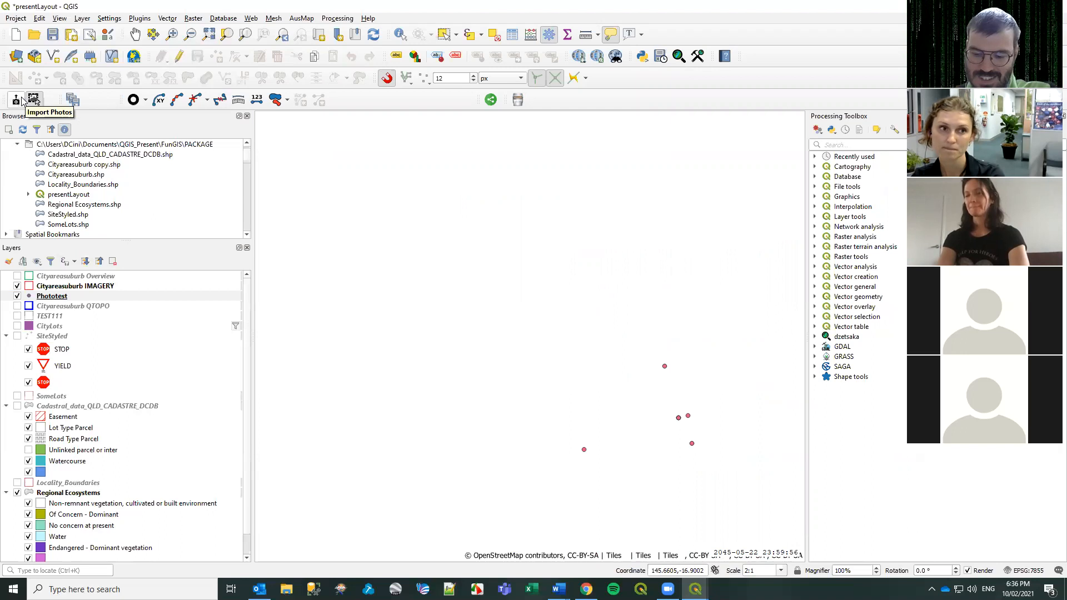
# Start Import Photos and set the input folder to Documents > QGIS_Present > FunGIS > Photo.
pyautogui.click(16, 100)
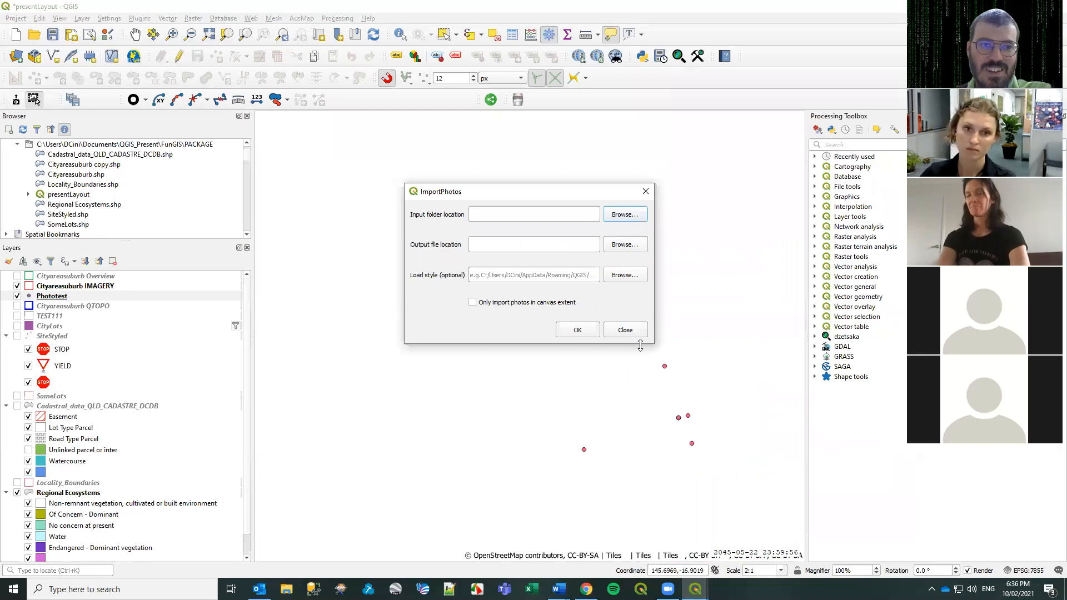
pyautogui.moveTo(655, 343); pyautogui.dragTo(693, 425)
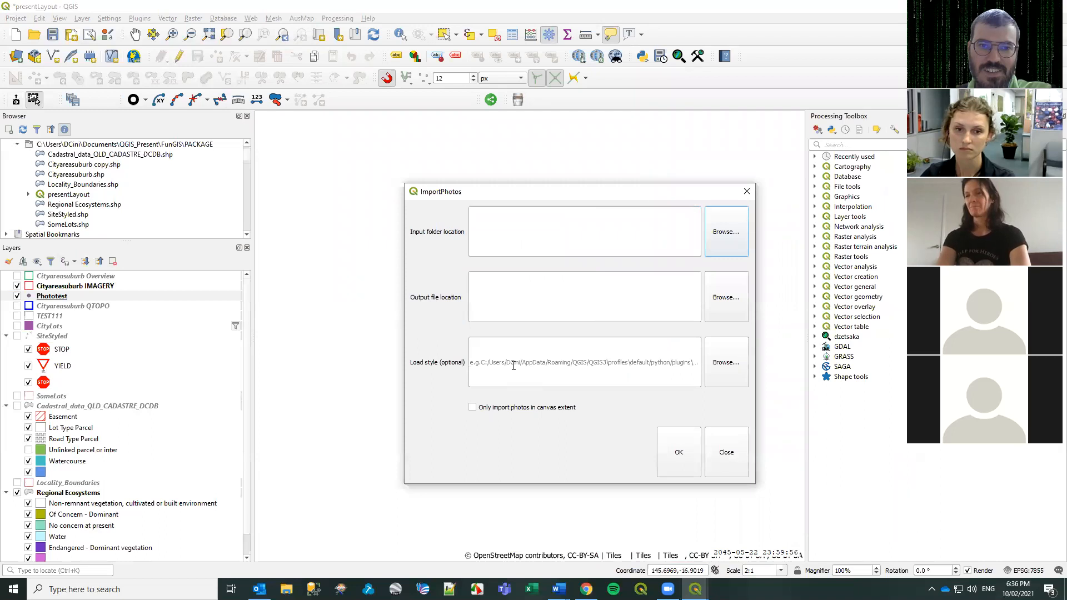
pyautogui.click(723, 239)
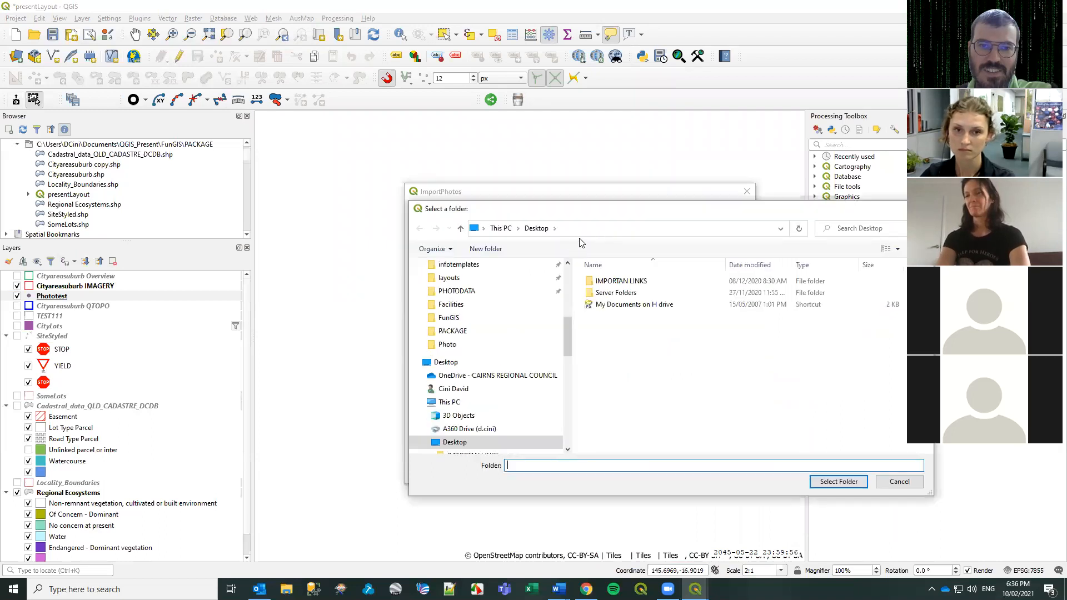
pyautogui.moveTo(592, 211); pyautogui.dragTo(509, 134)
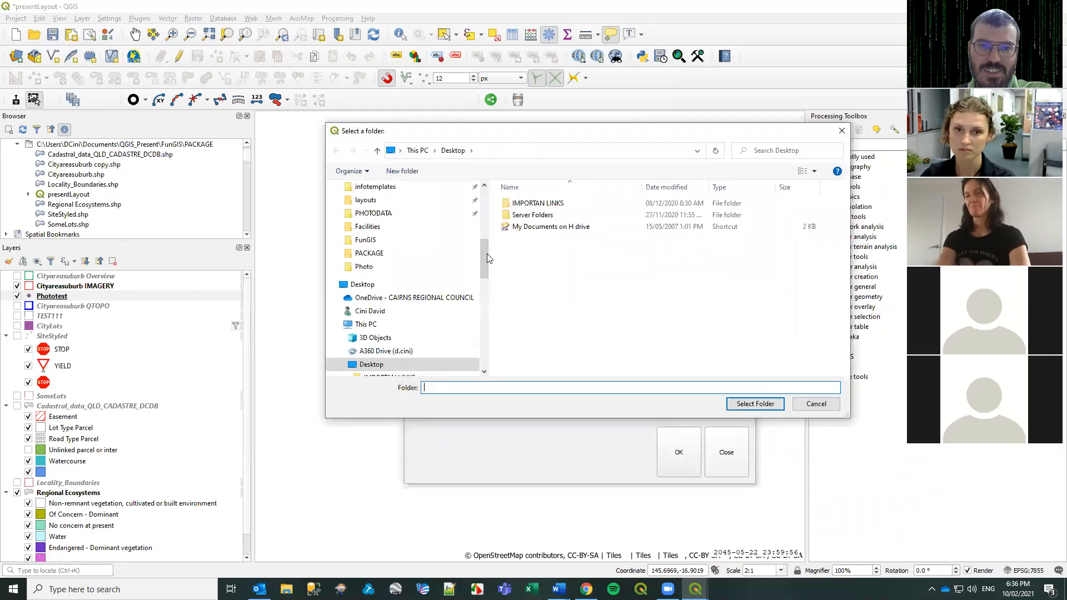
pyautogui.moveTo(488, 257); pyautogui.dragTo(486, 183)
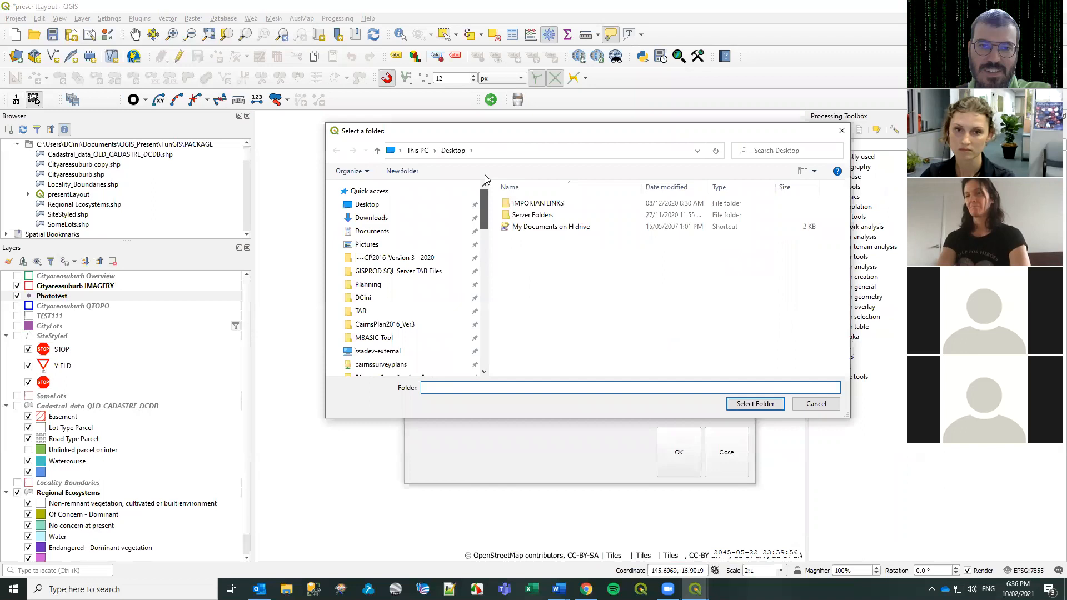
pyautogui.click(371, 232)
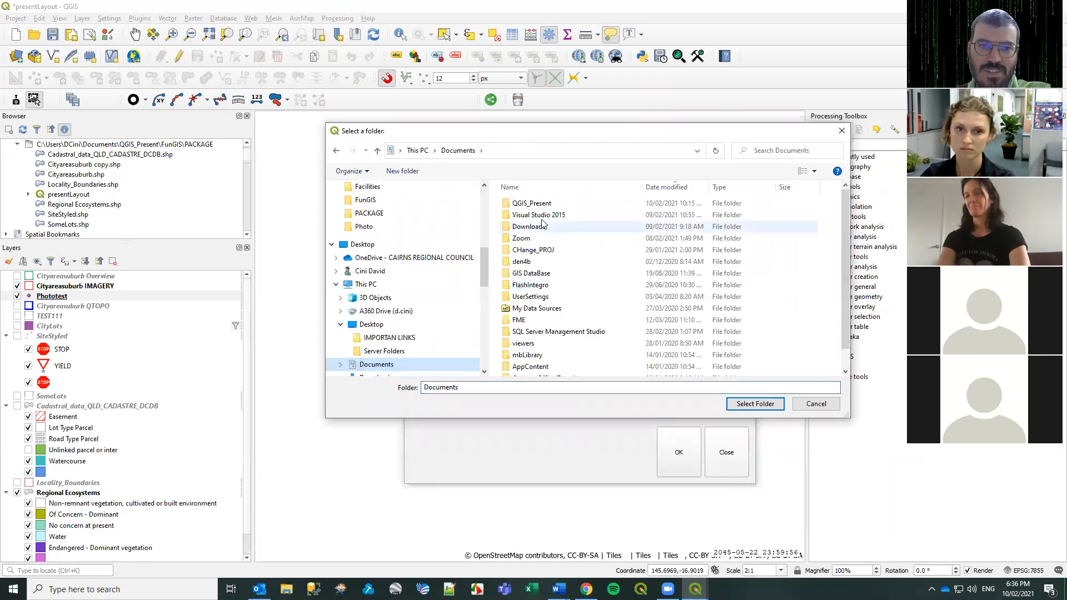
pyautogui.doubleClick(530, 204)
pyautogui.doubleClick(527, 216)
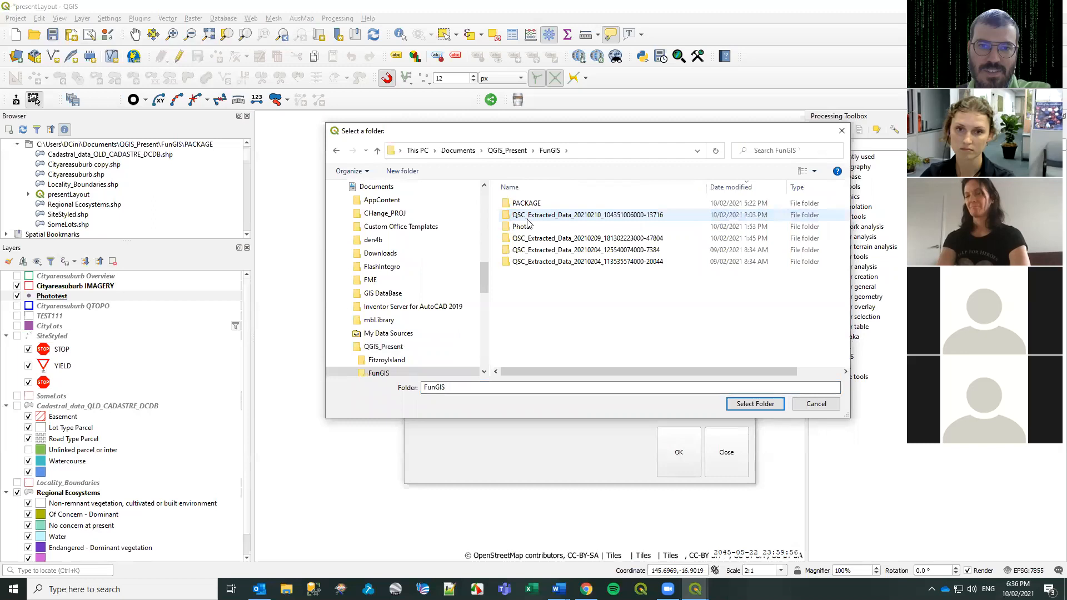
pyautogui.click(527, 227)
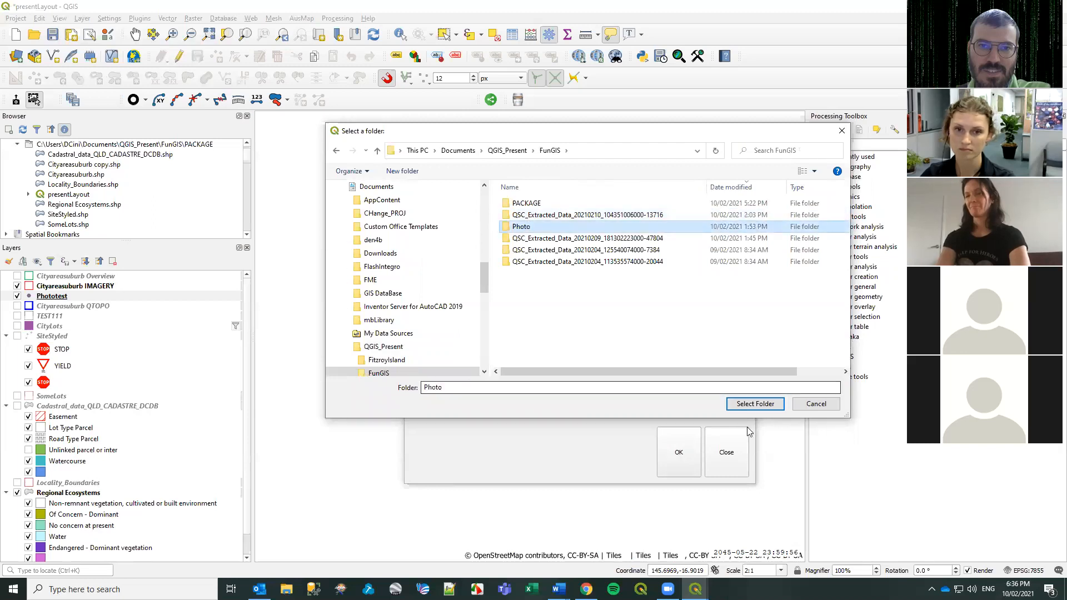
pyautogui.click(756, 405)
# Browse for the photo import's output location in Documents > QGIS_Present > FunGIS > Photo.
pyautogui.click(726, 297)
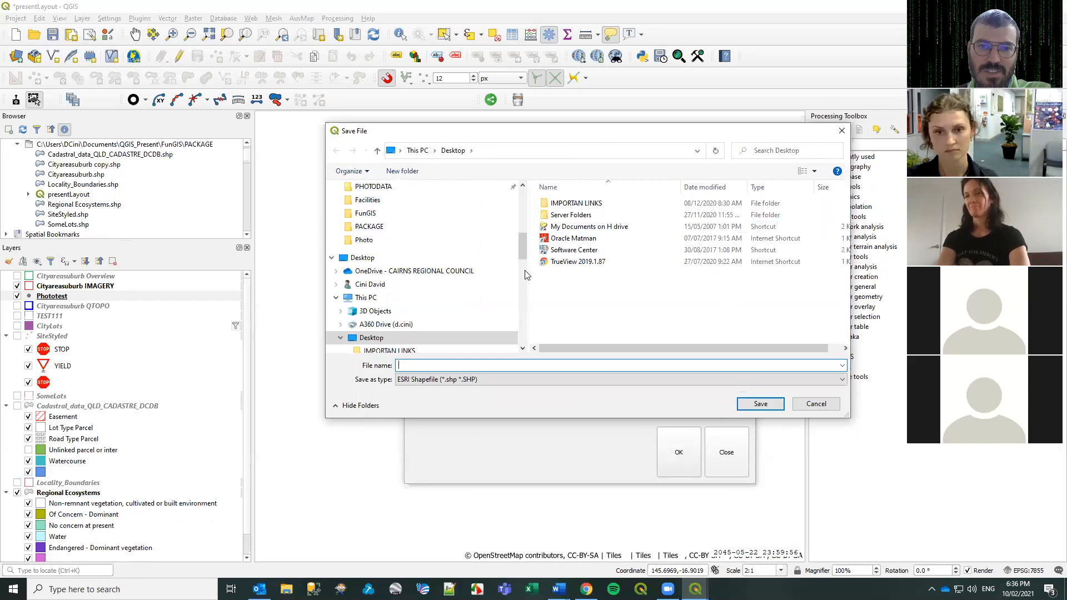
pyautogui.scroll(10, 389, 291)
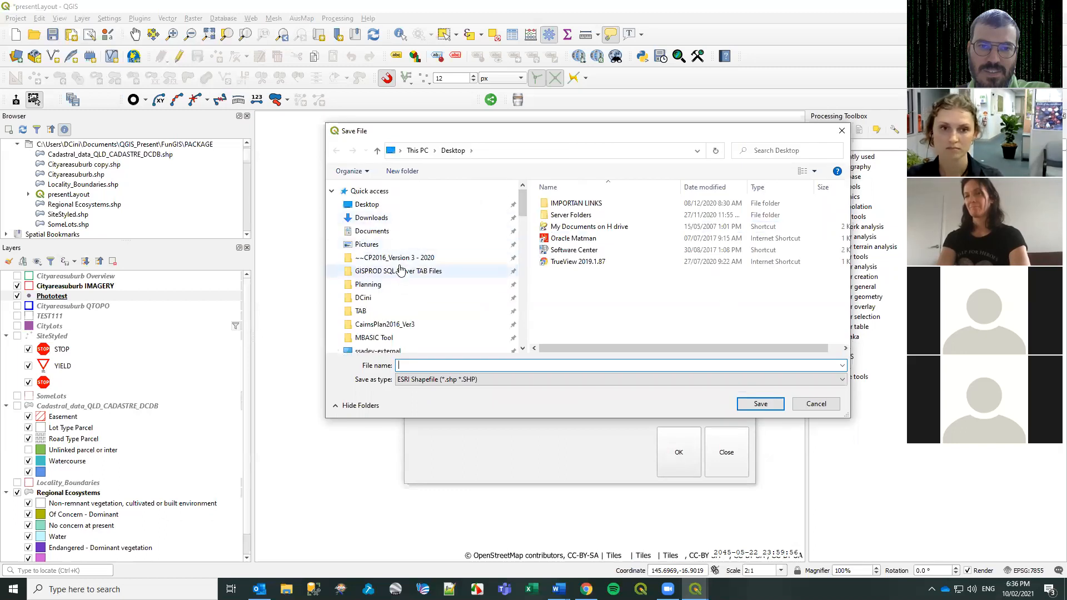
pyautogui.click(362, 231)
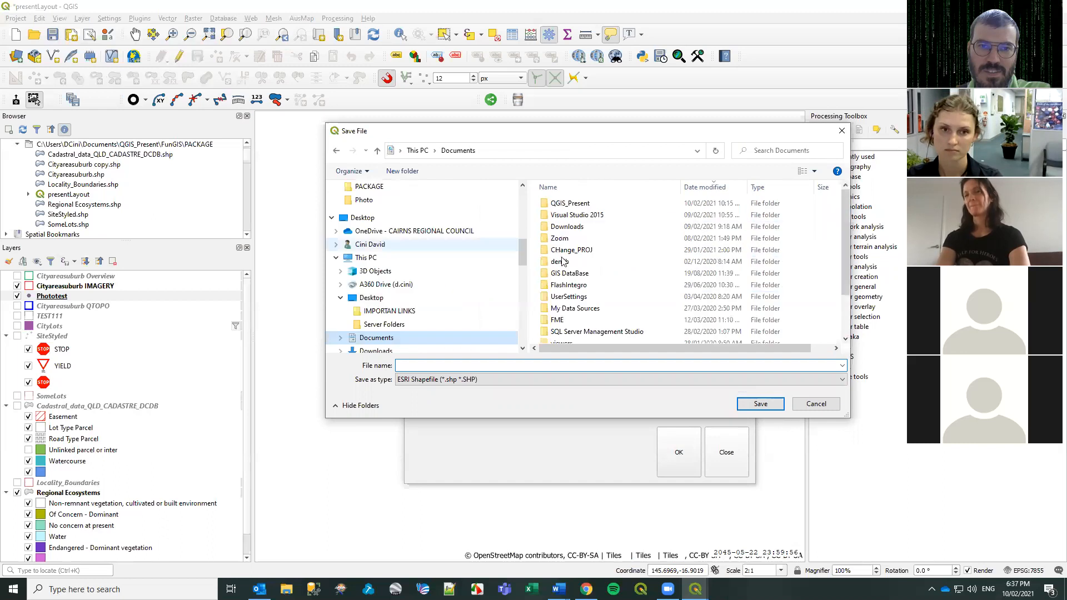
pyautogui.click(579, 205)
pyautogui.doubleClick(580, 206)
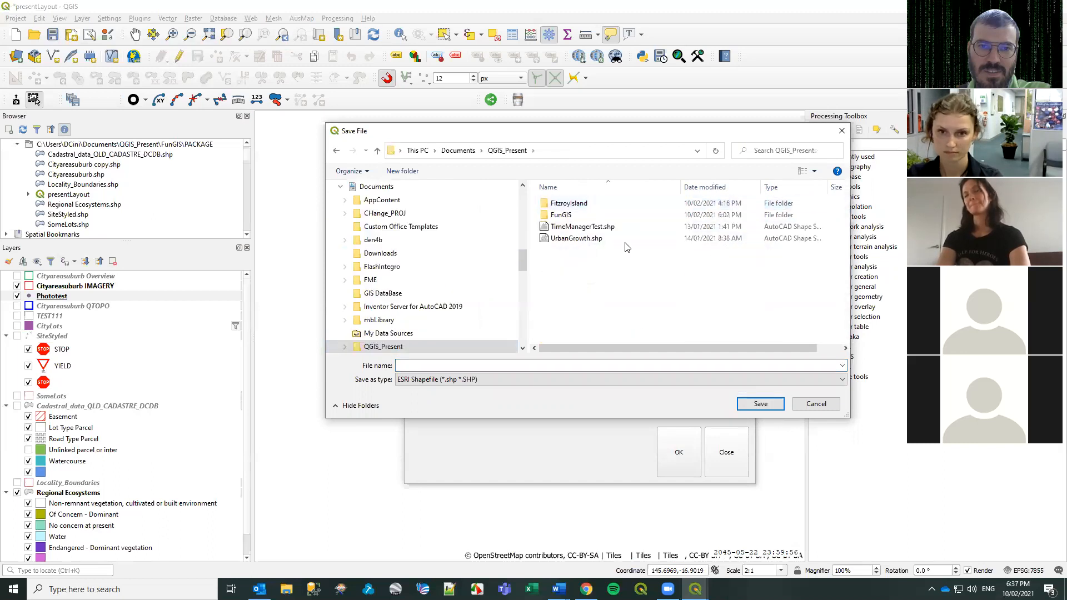
pyautogui.doubleClick(562, 216)
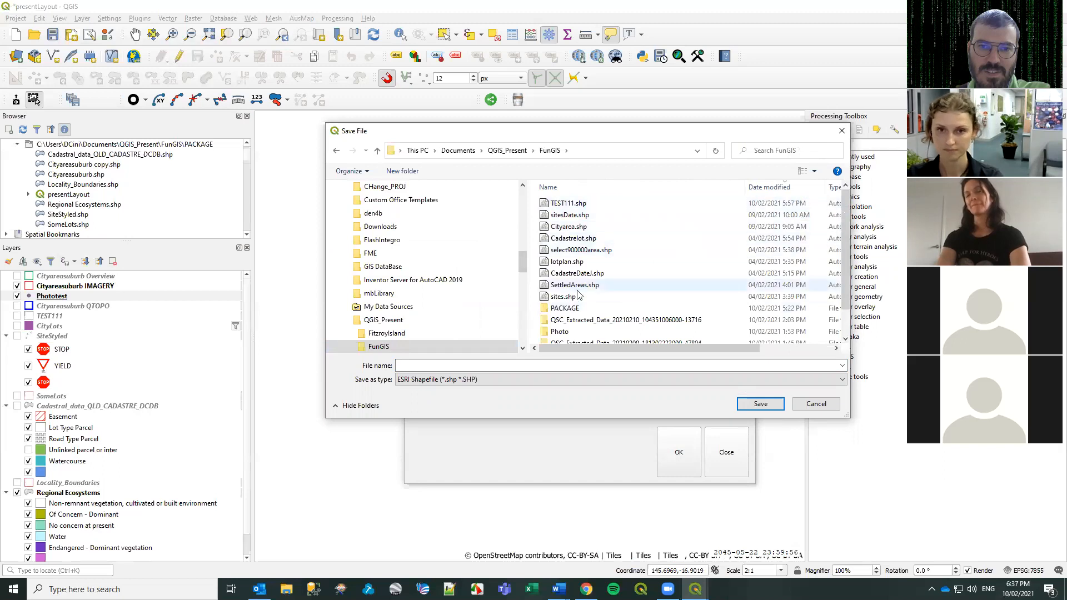
pyautogui.doubleClick(566, 331)
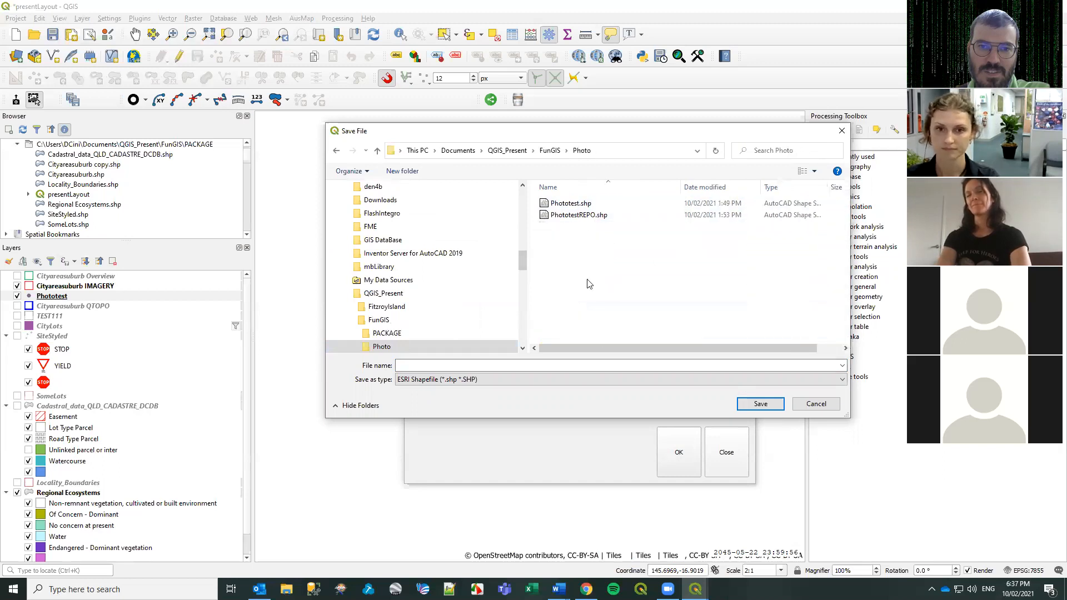
# Set the output to PhototestREPO.shp as an ESRI Shapefile, replacing the existing file, and run the photo import.
pyautogui.click(581, 215)
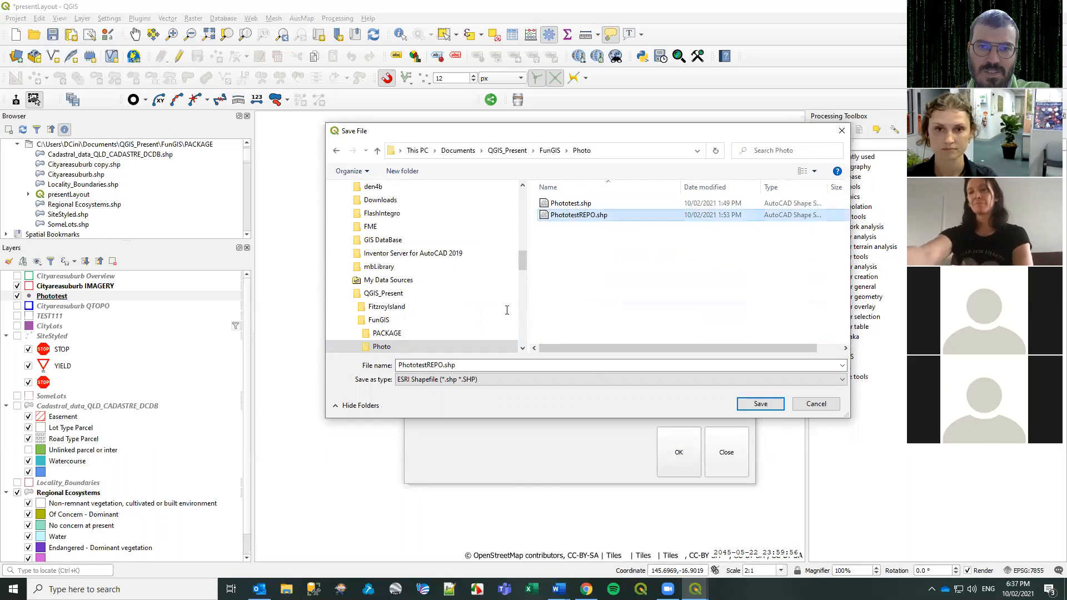
pyautogui.click(759, 404)
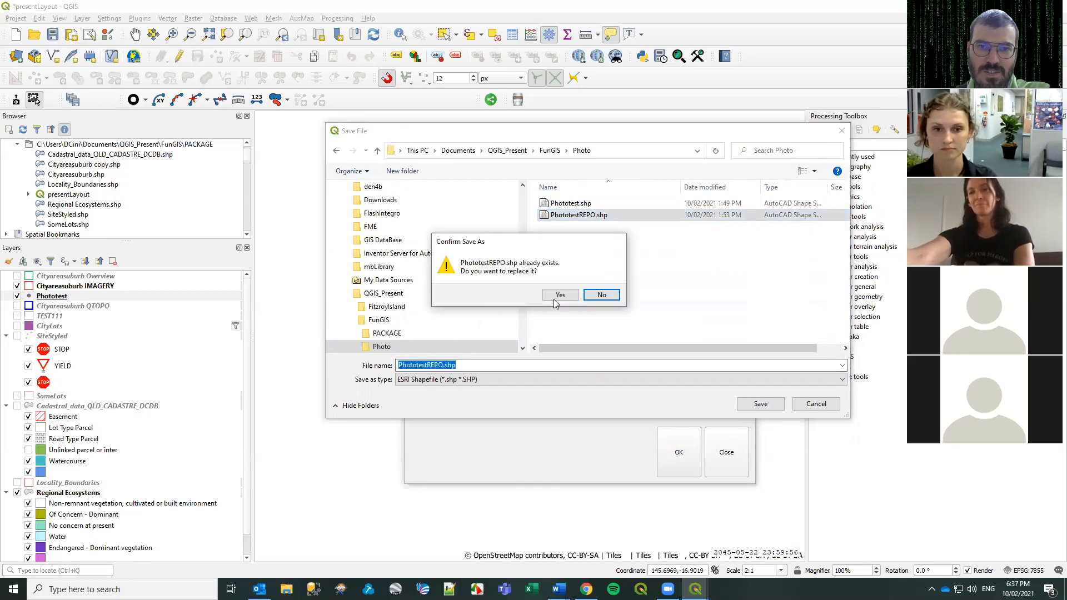
pyautogui.click(600, 295)
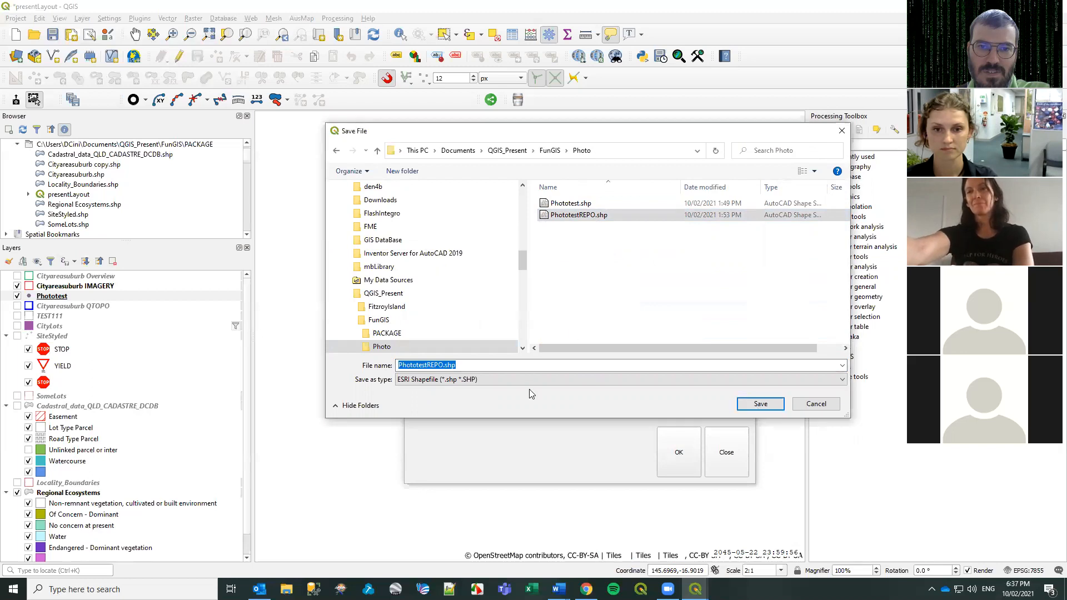
pyautogui.click(530, 379)
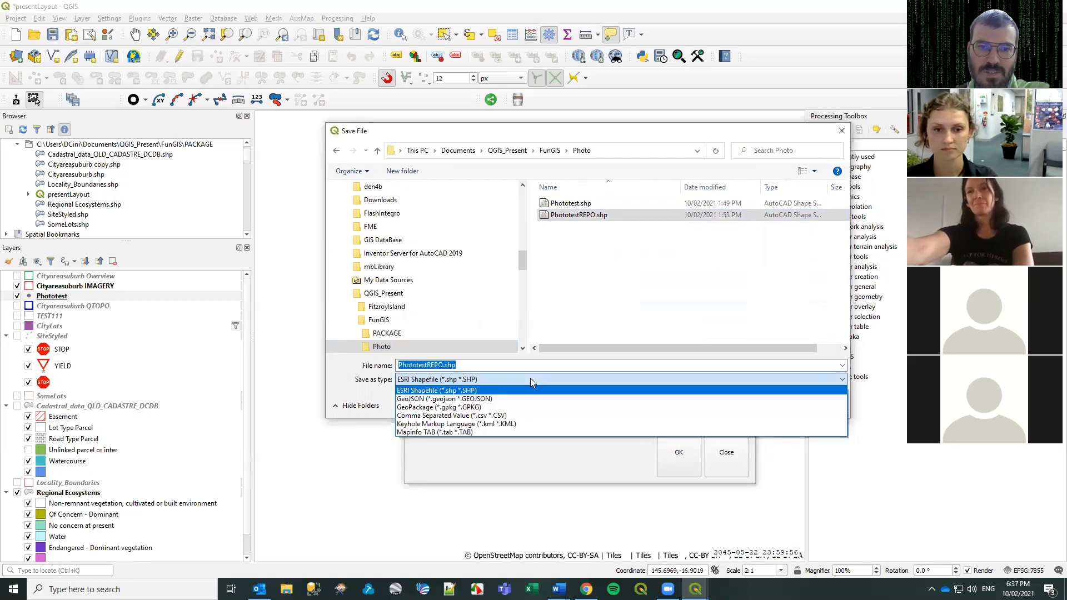
pyautogui.click(436, 390)
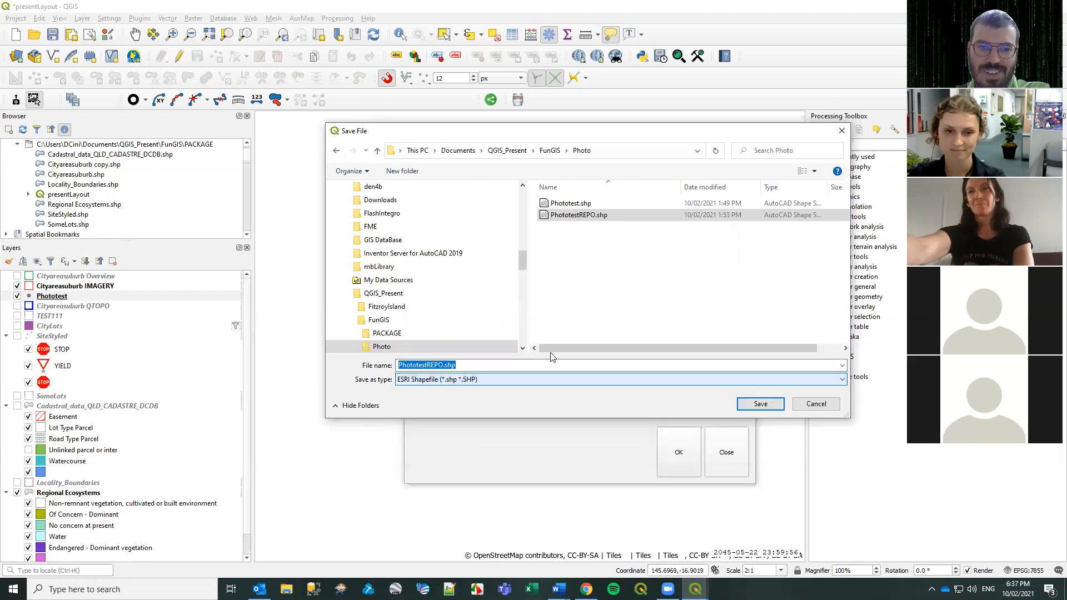
pyautogui.click(764, 406)
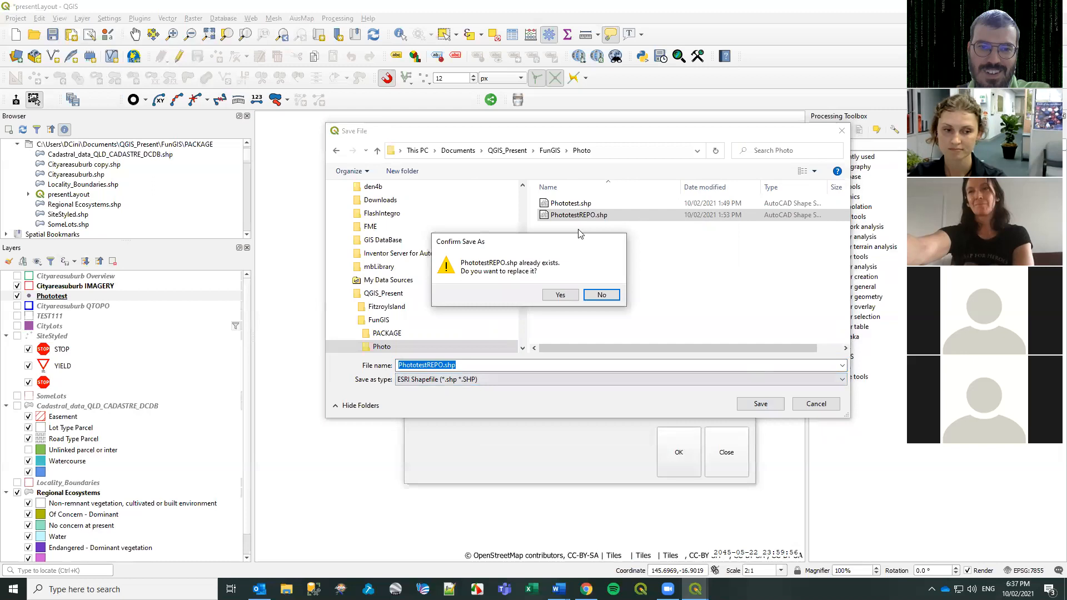
pyautogui.click(552, 296)
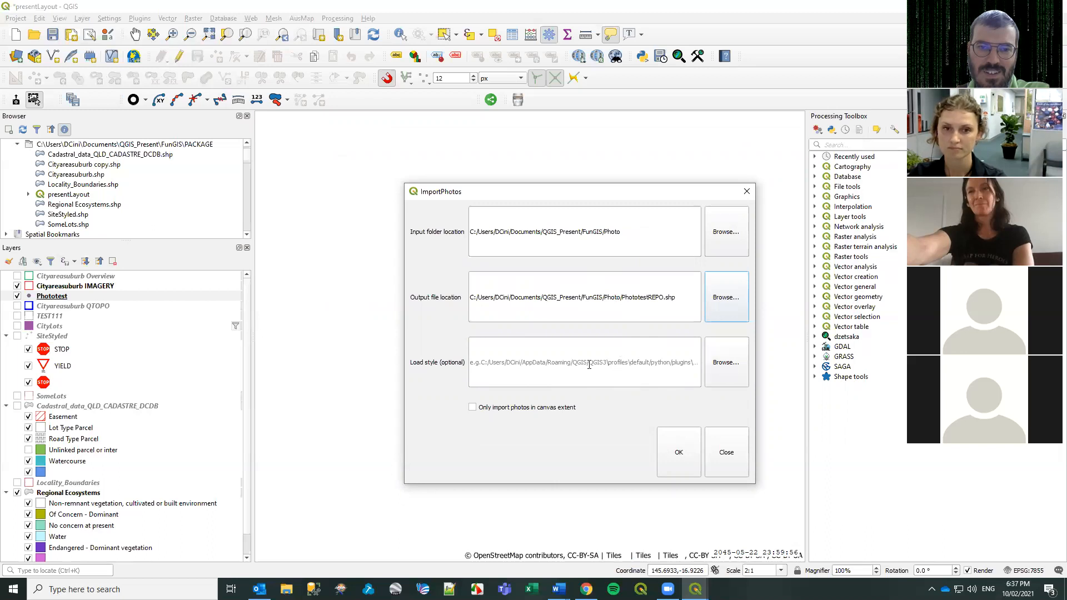
pyautogui.click(683, 455)
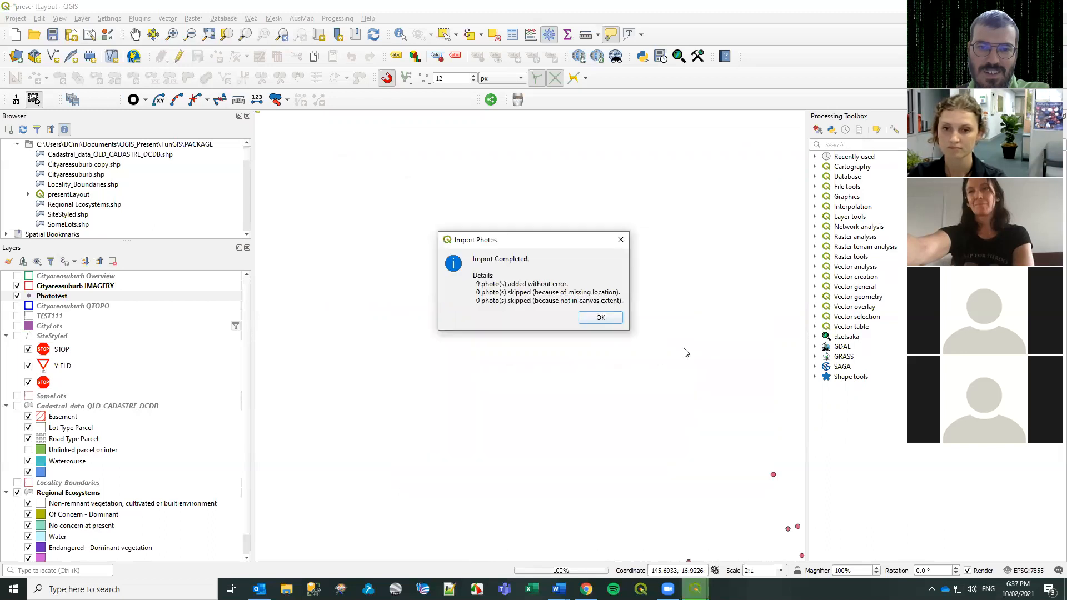
pyautogui.click(601, 318)
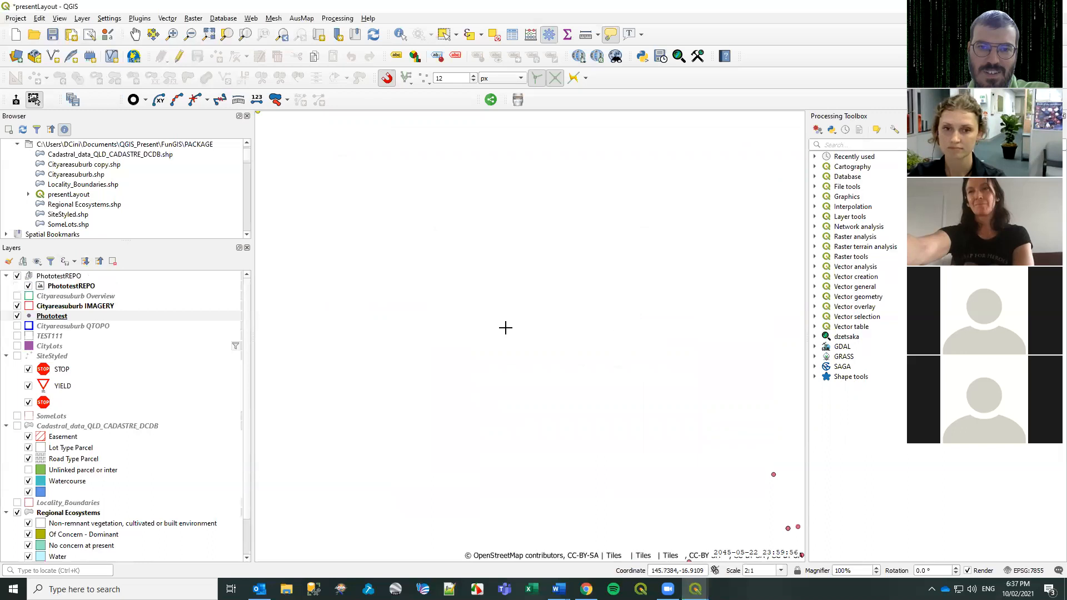
# Change the Phototest layer's symbol from a simple marker to an SVG marker using the Beacon_Cardinal_West.svg nautical symbol.
pyautogui.doubleClick(59, 316)
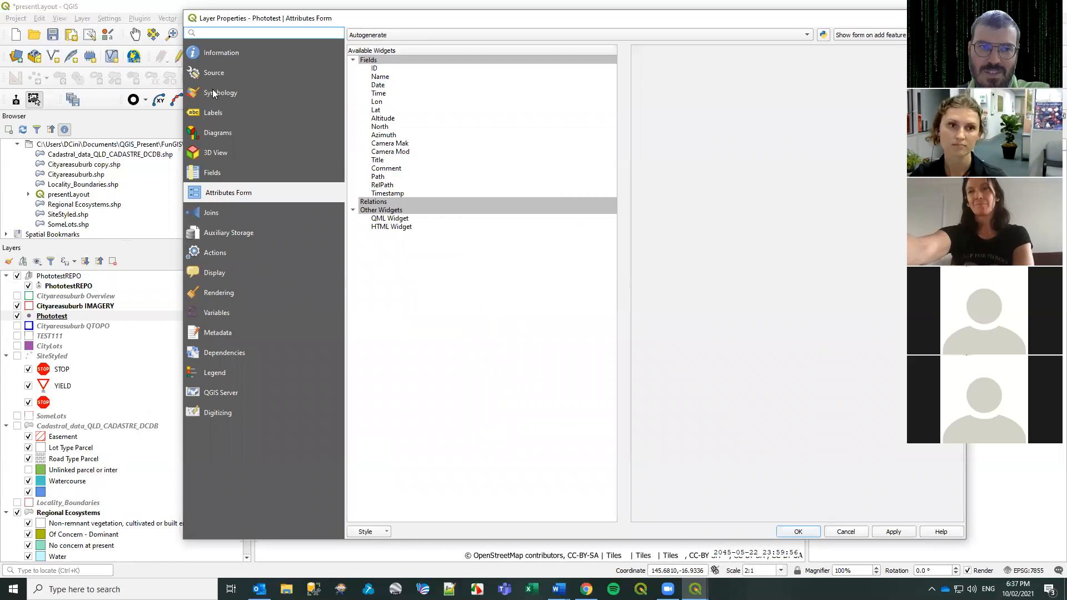
pyautogui.click(215, 93)
pyautogui.click(463, 61)
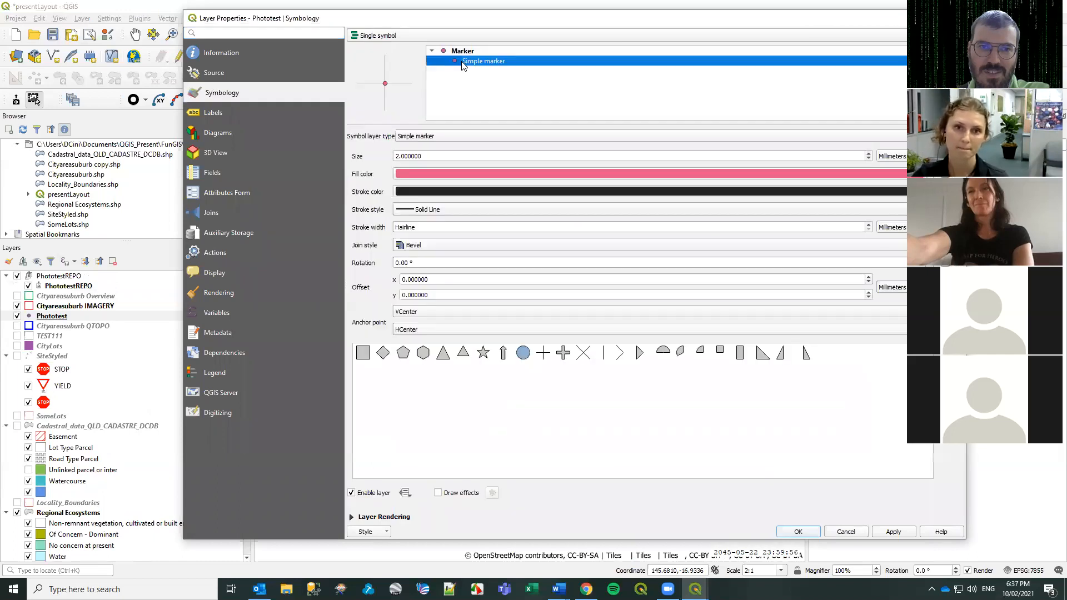
pyautogui.click(457, 173)
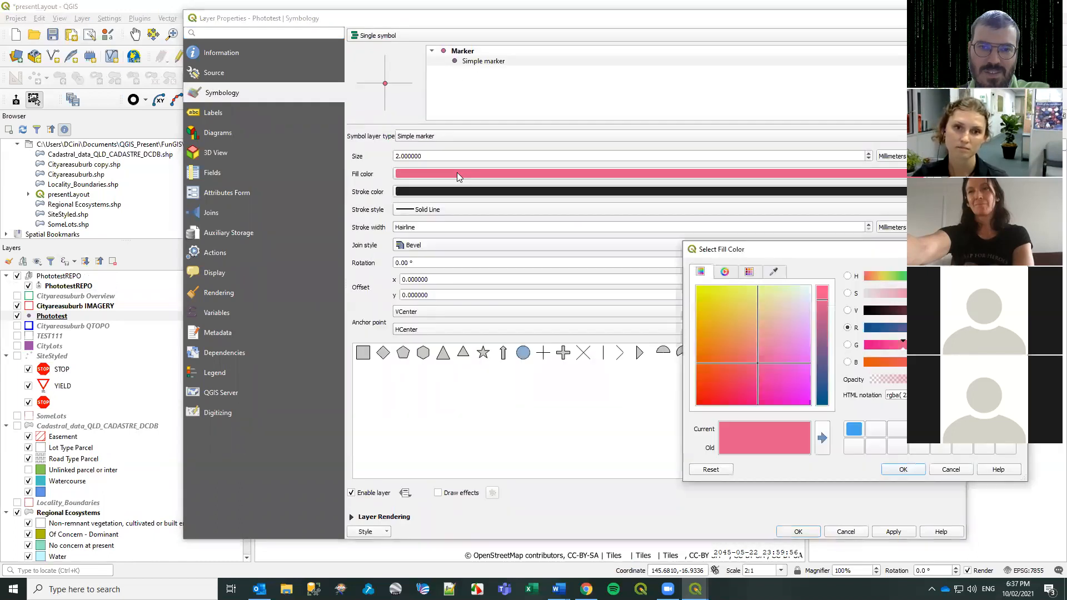
pyautogui.click(1016, 249)
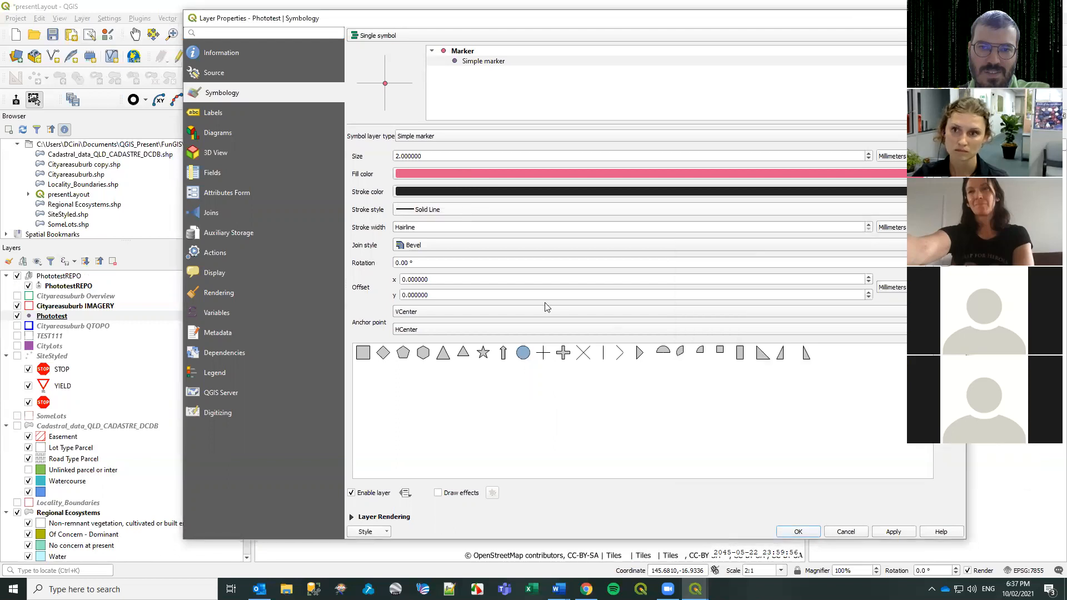
pyautogui.click(450, 138)
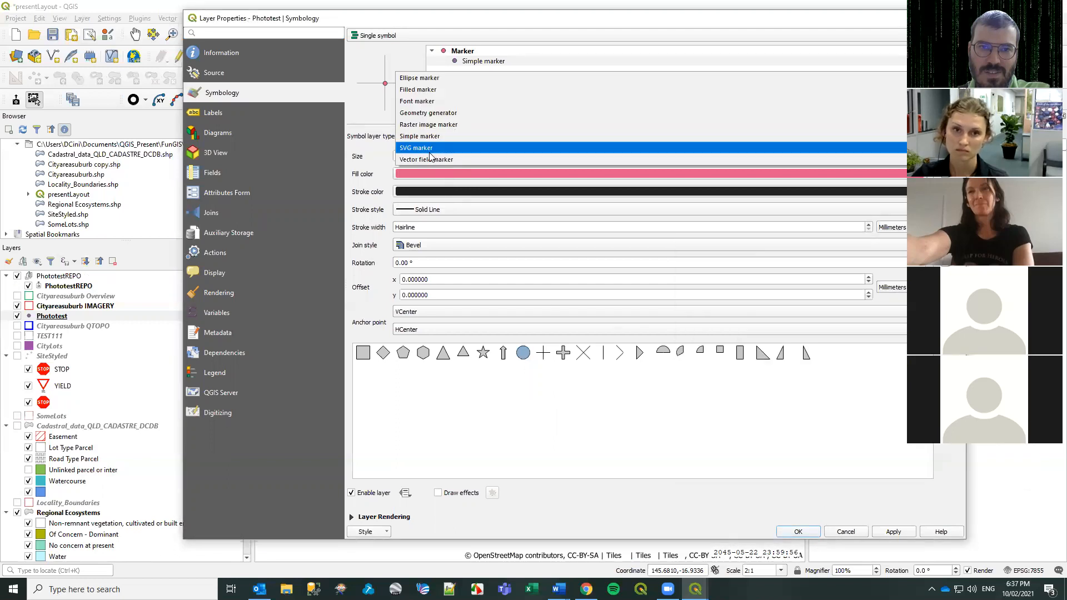
pyautogui.click(432, 150)
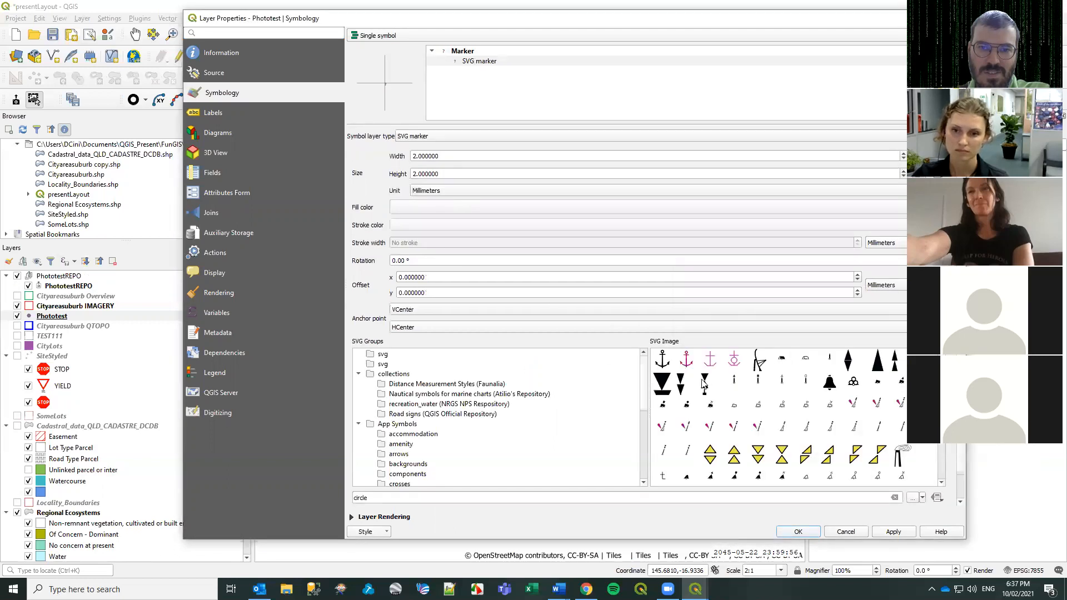
pyautogui.click(688, 450)
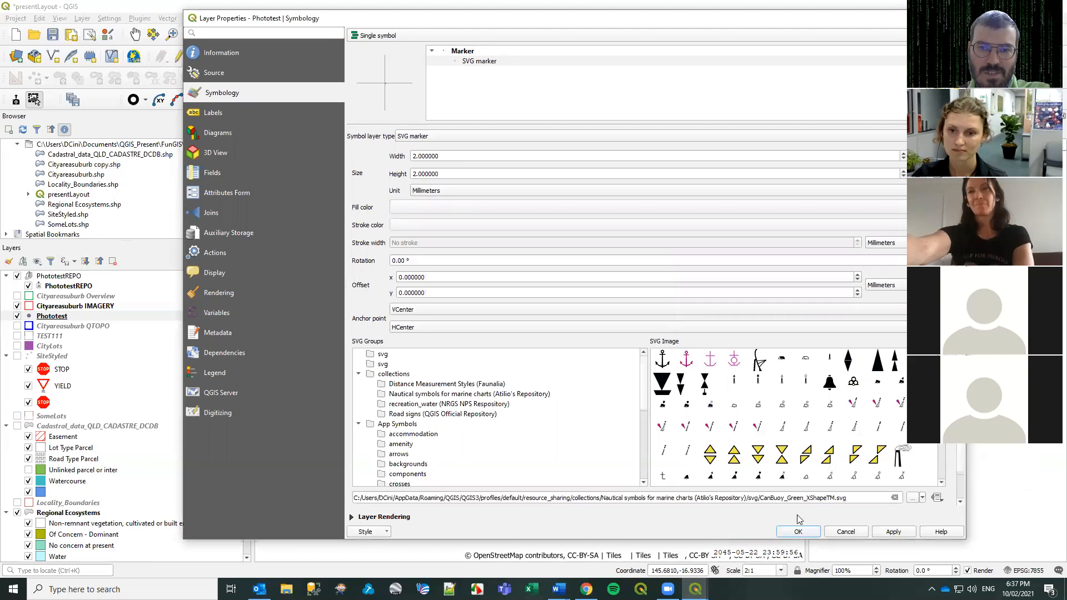
pyautogui.click(705, 385)
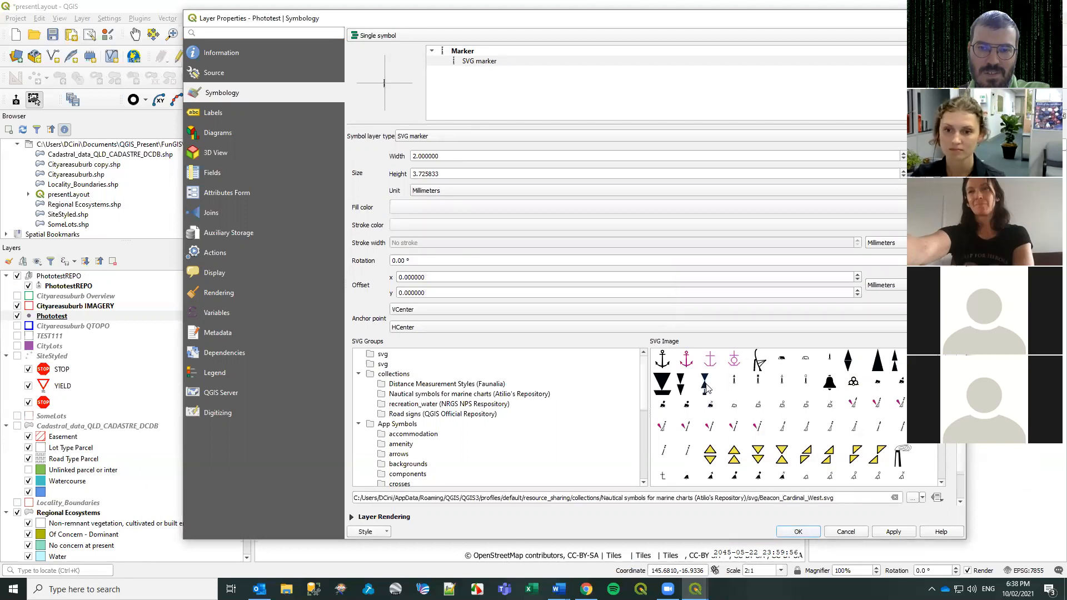
pyautogui.click(798, 532)
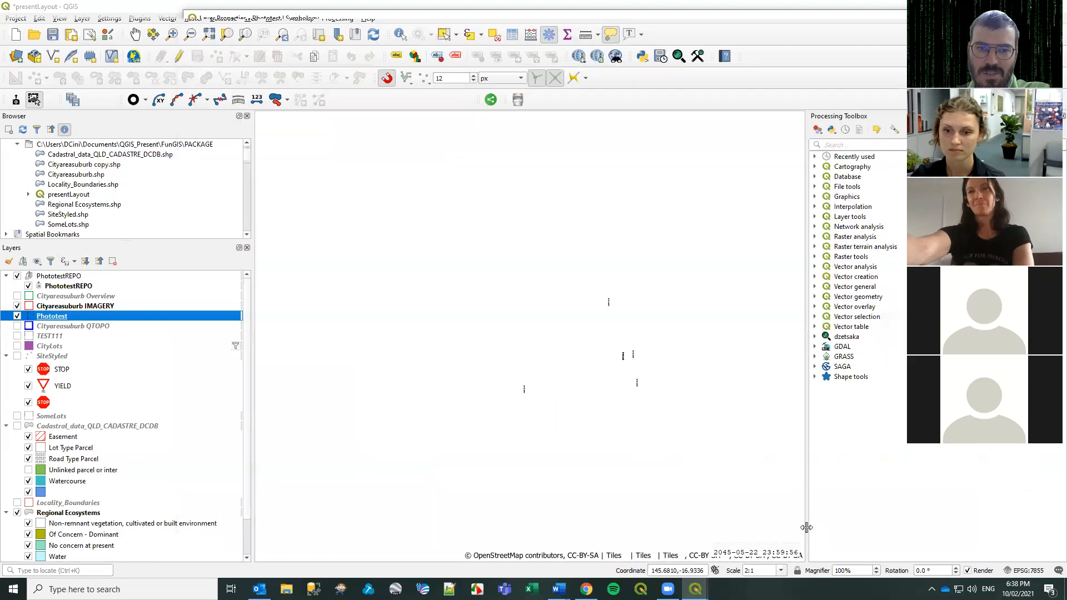
# Examine the options for saving the Phototest layer's symbology as a QGIS QML style file, and close the dialogs without saving.
pyautogui.doubleClick(63, 318)
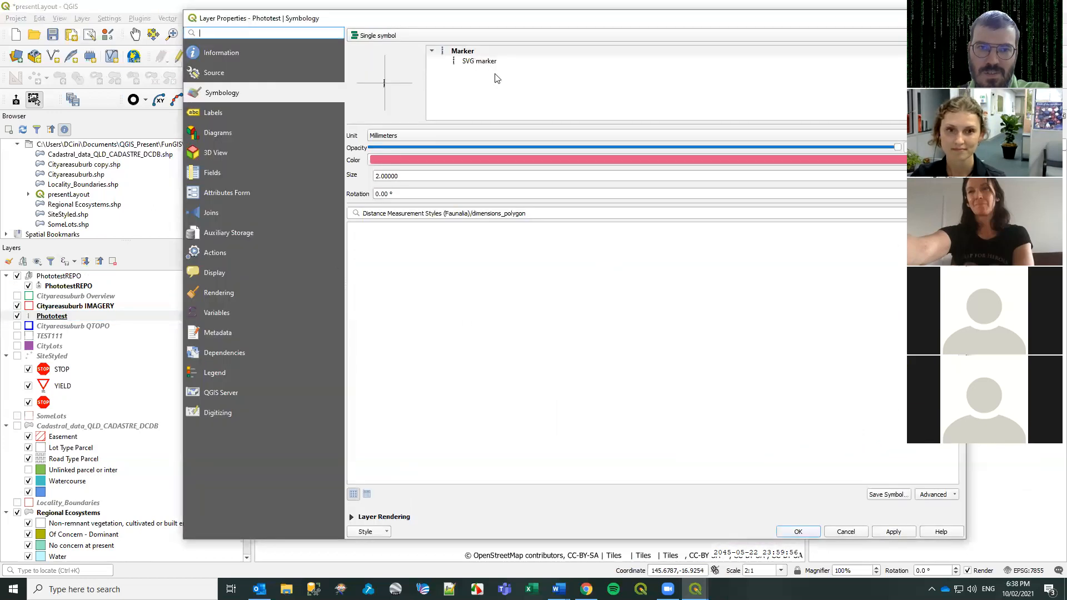
pyautogui.click(473, 63)
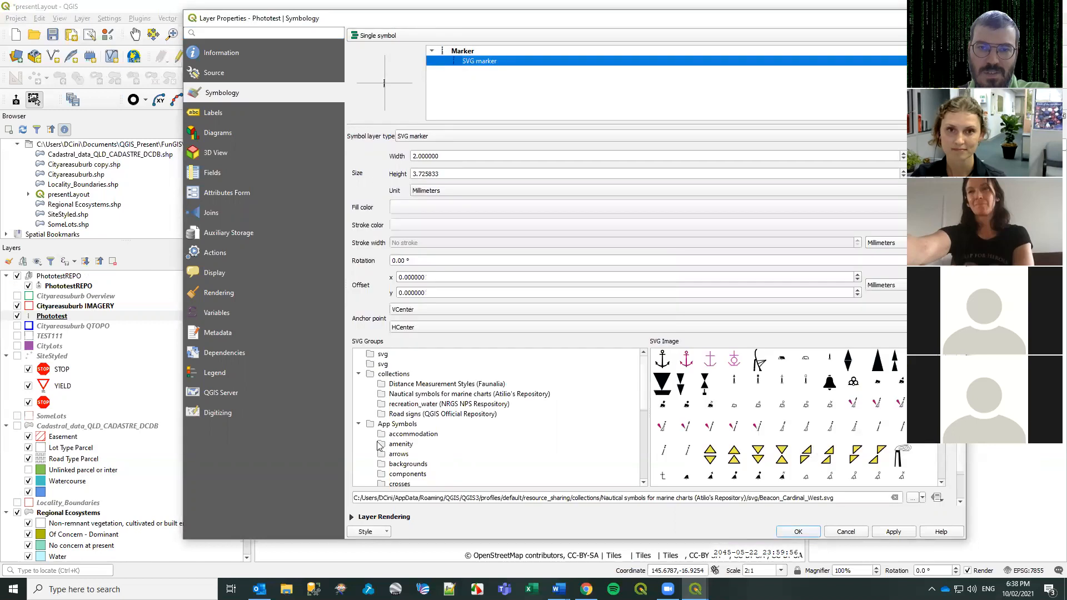
pyautogui.click(385, 531)
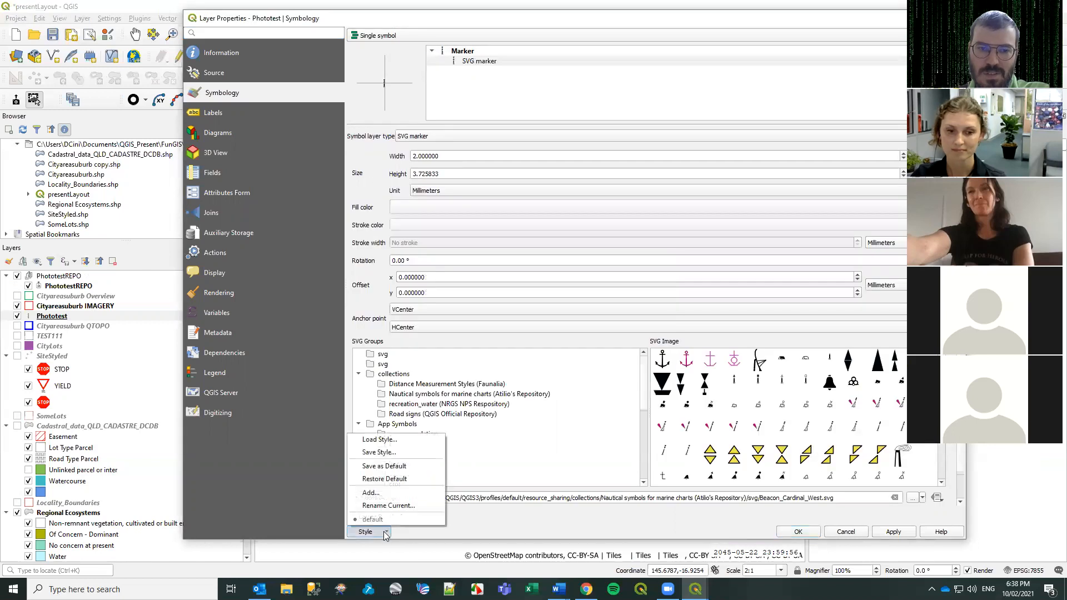
pyautogui.click(397, 454)
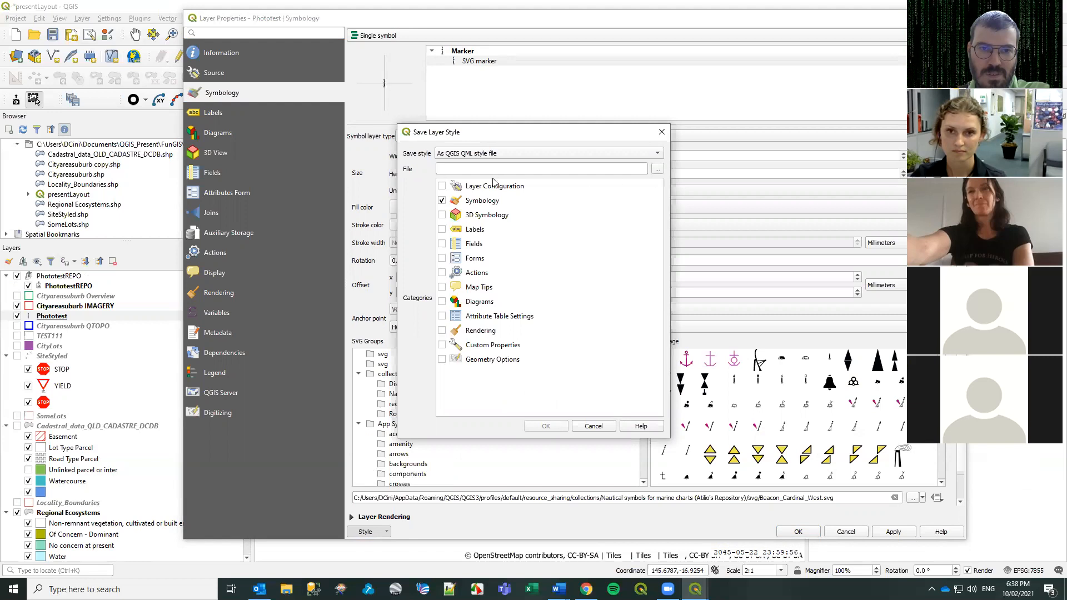
pyautogui.click(659, 168)
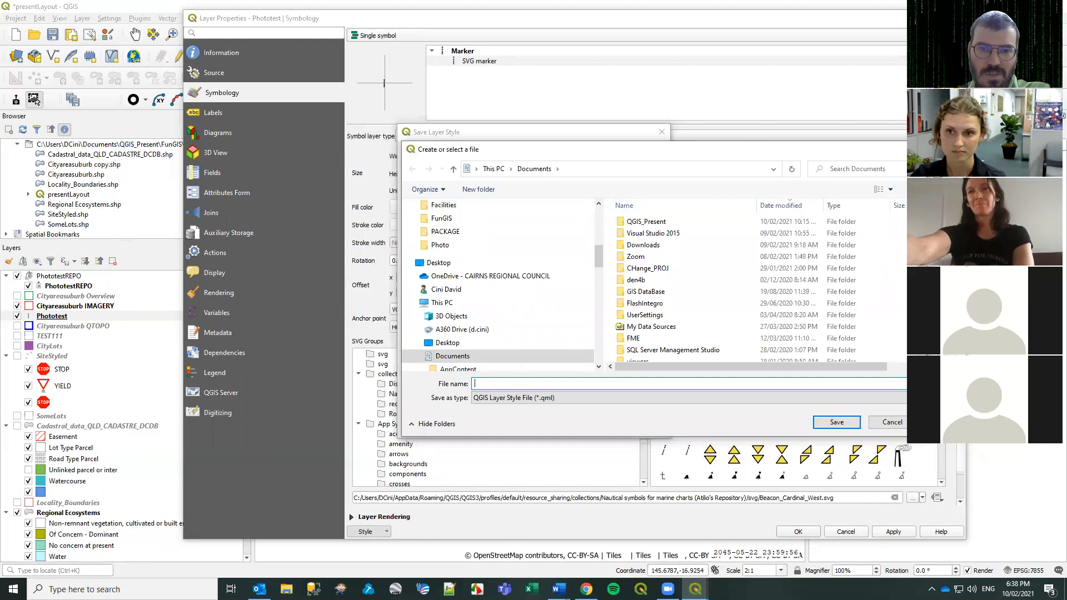
pyautogui.click(914, 149)
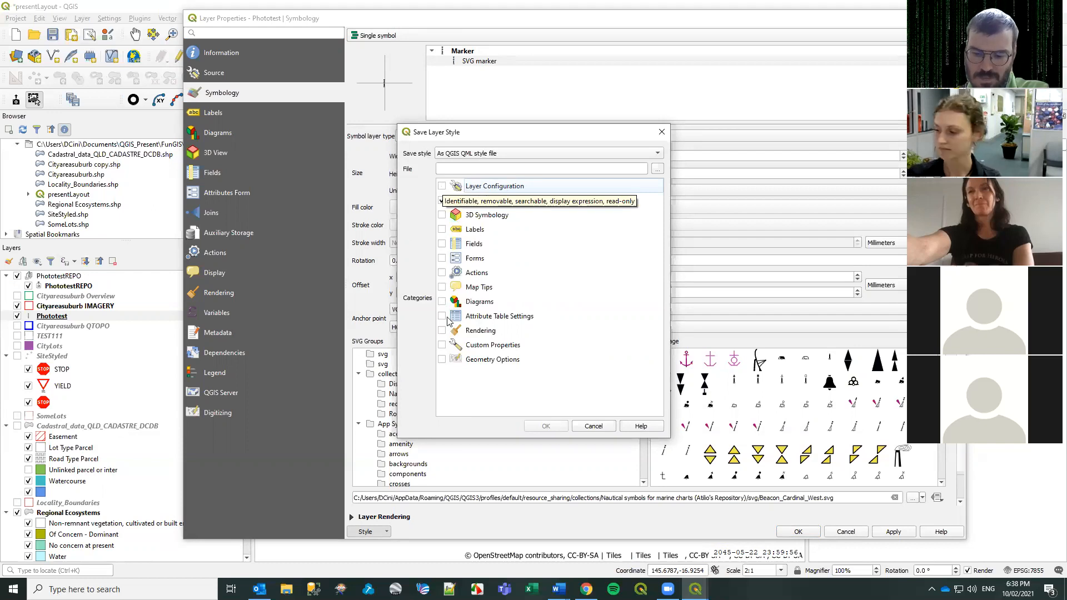
pyautogui.click(602, 426)
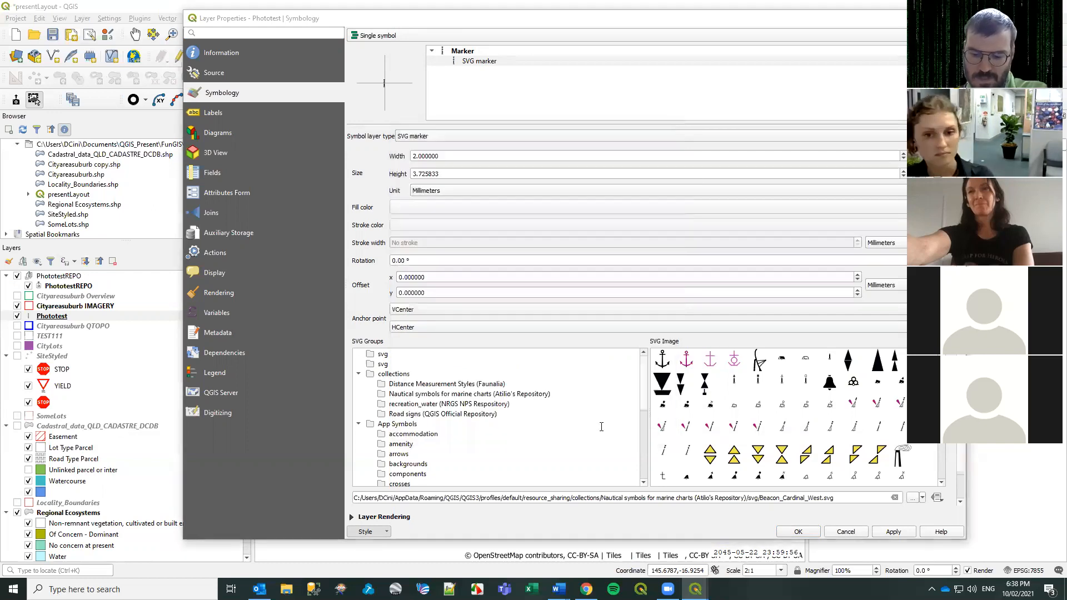
pyautogui.click(846, 532)
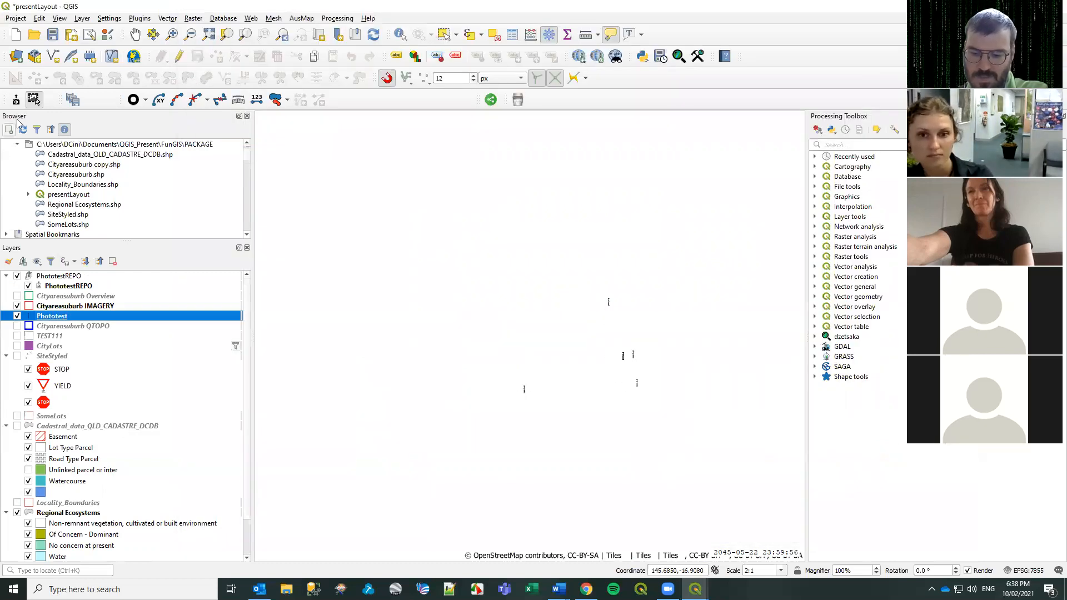
# Activate the photo viewing tool and open the photo attached to the southeasternmost Phototest point on the map.
pyautogui.click(34, 100)
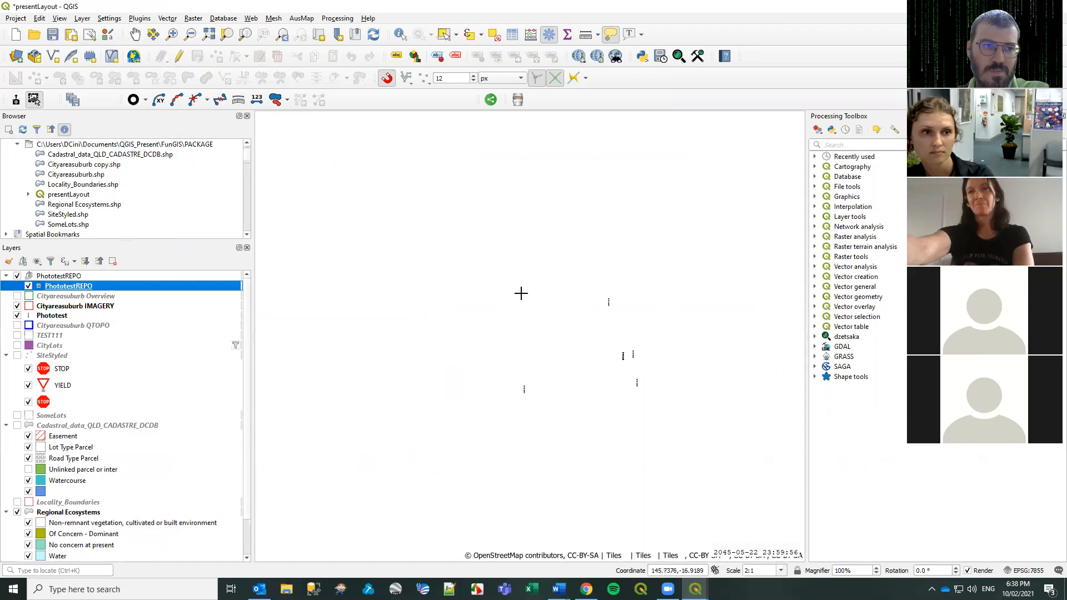
pyautogui.click(637, 384)
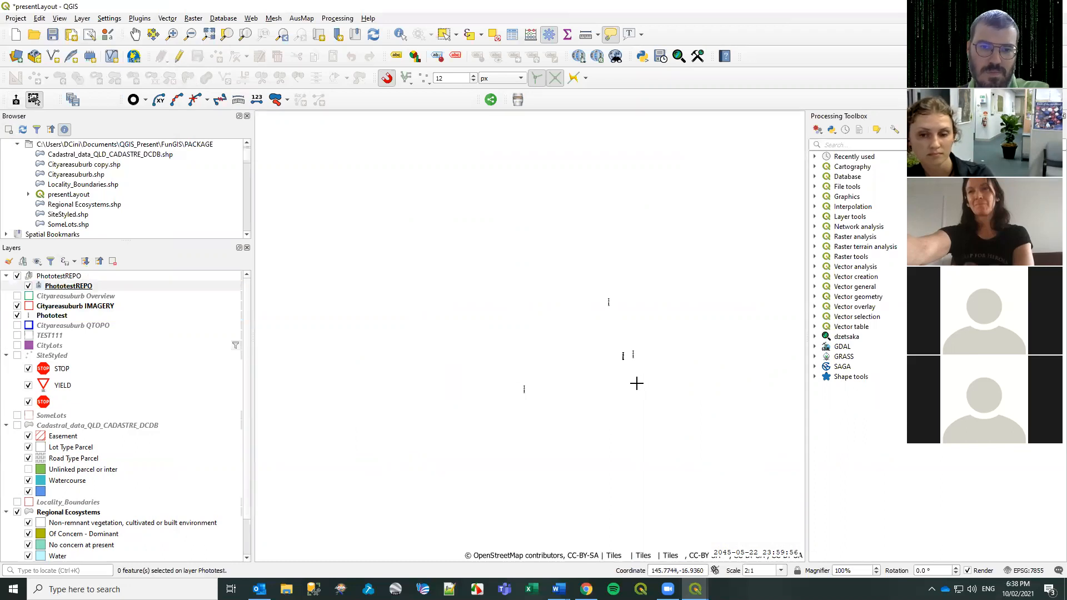
pyautogui.click(637, 384)
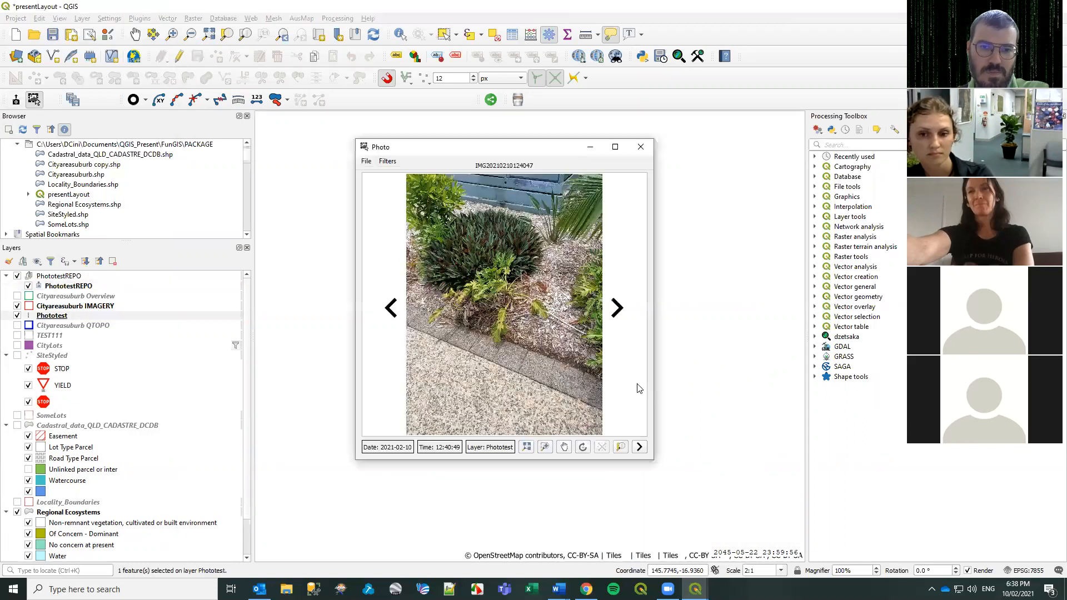
# Bring the Phototest photo viewer back in front of the map and enlarge its window.
pyautogui.click(63, 319)
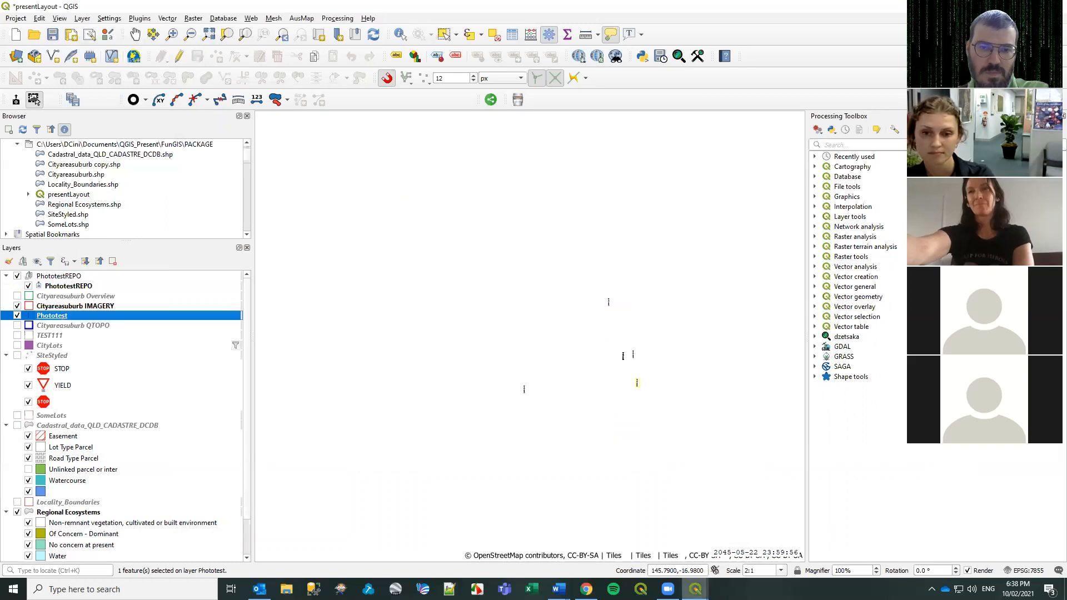
pyautogui.click(695, 590)
pyautogui.click(867, 541)
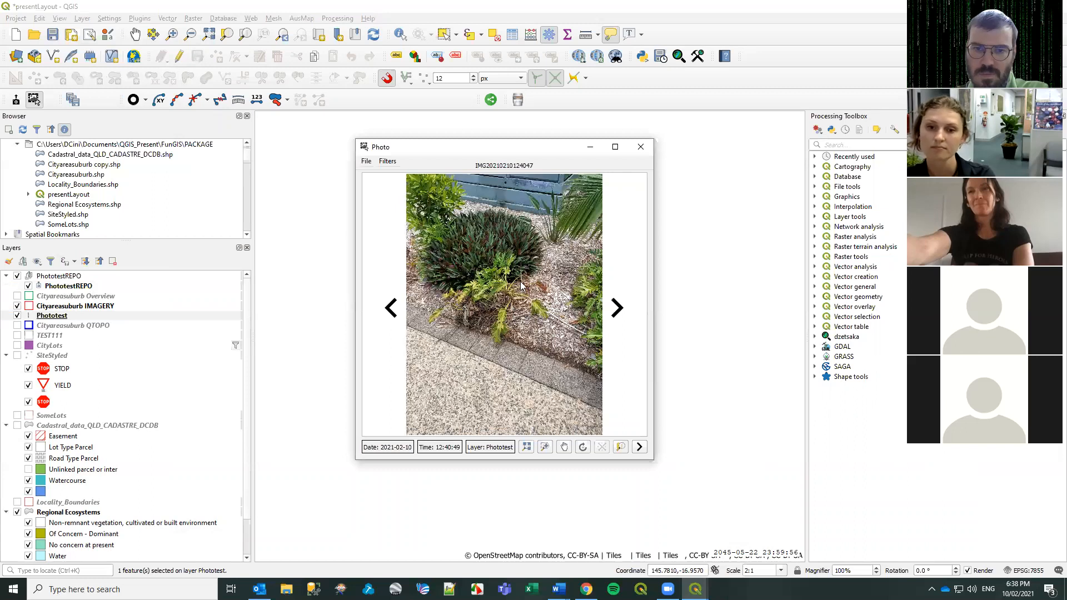
pyautogui.moveTo(503, 156); pyautogui.dragTo(372, 104)
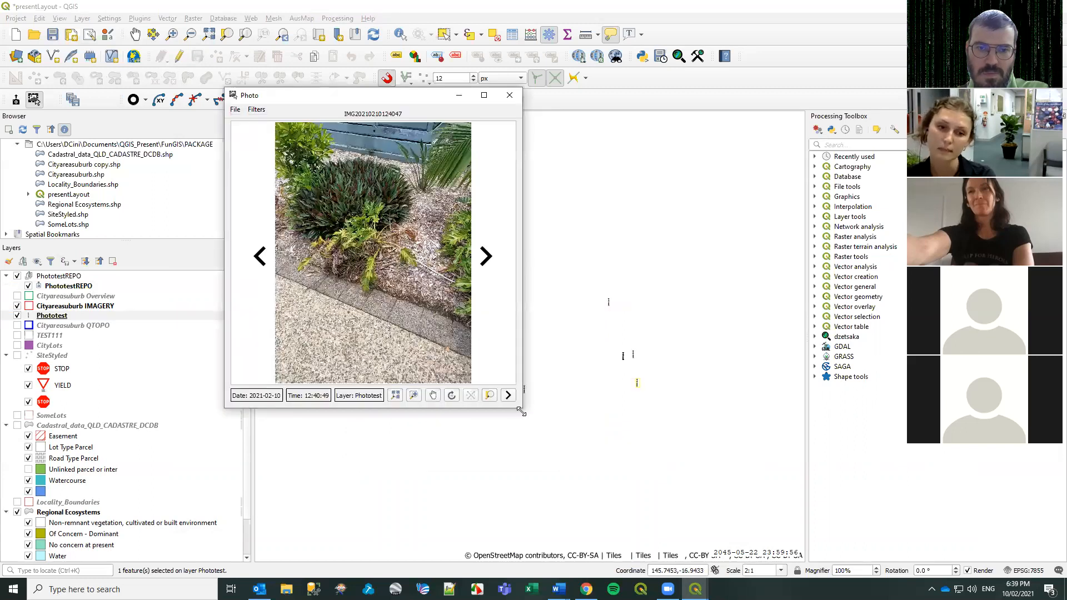
pyautogui.moveTo(521, 412); pyautogui.dragTo(596, 492)
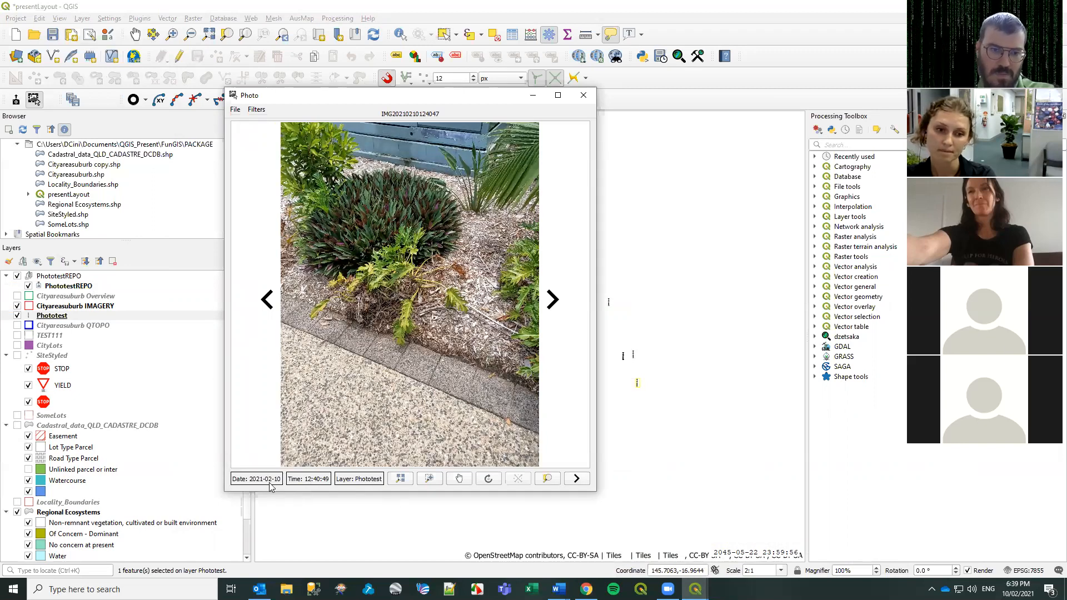
pyautogui.click(236, 110)
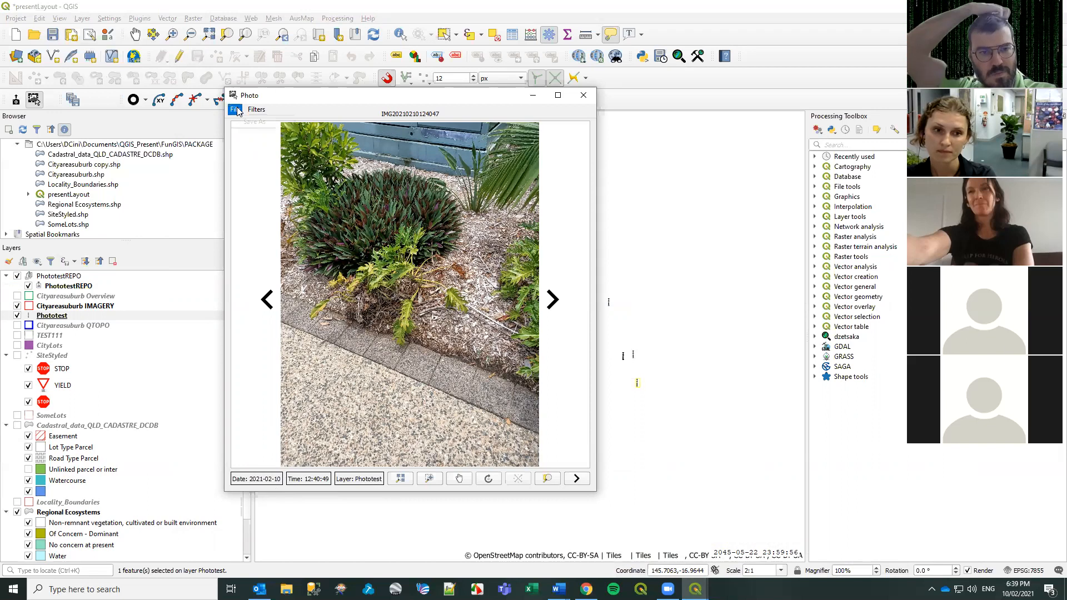
pyautogui.click(256, 109)
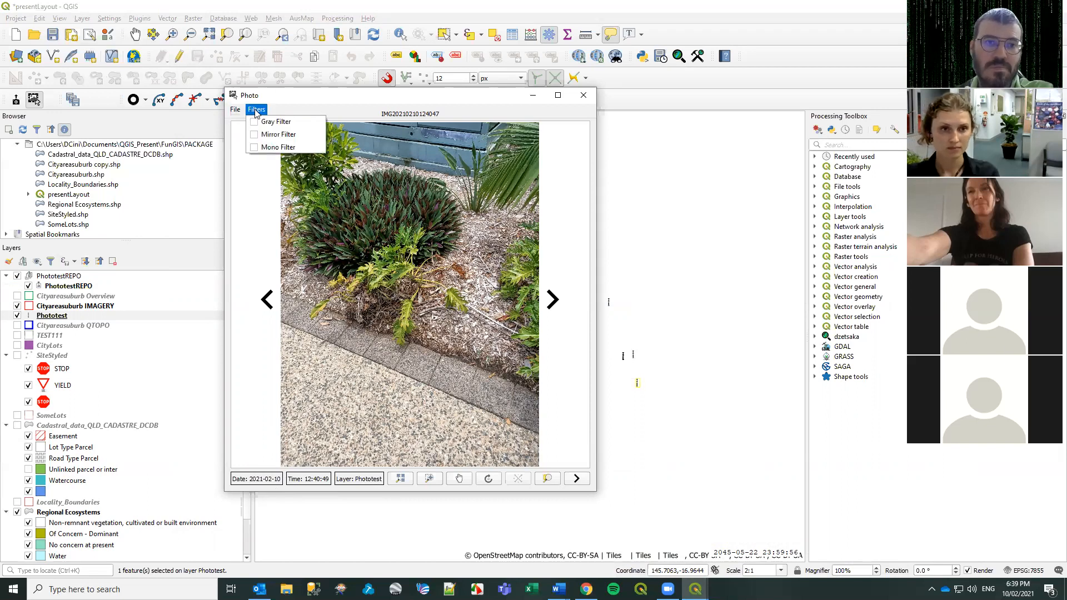
pyautogui.click(257, 262)
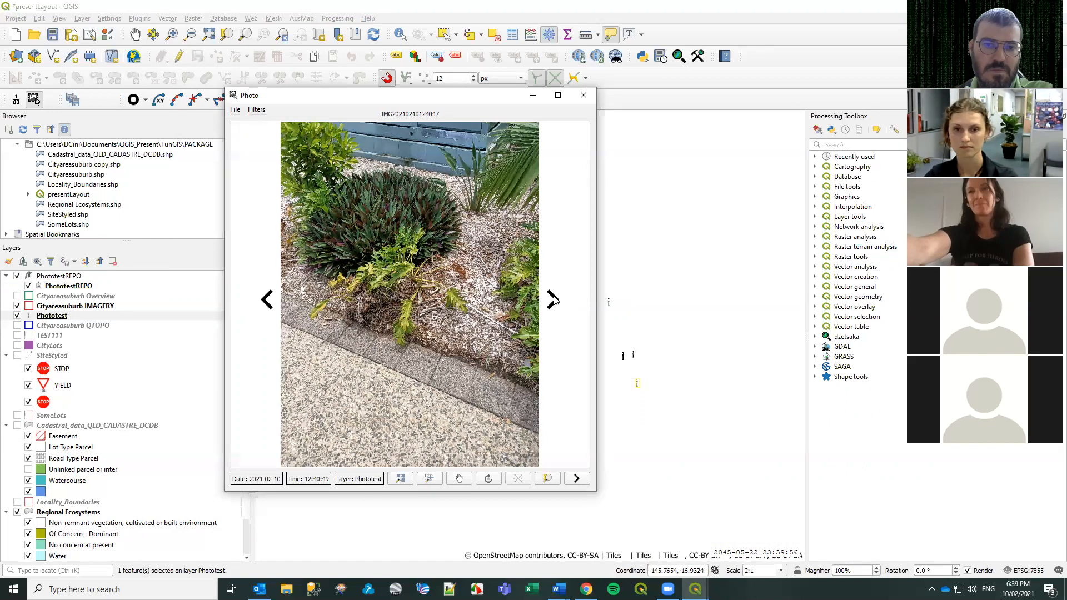
pyautogui.click(553, 300)
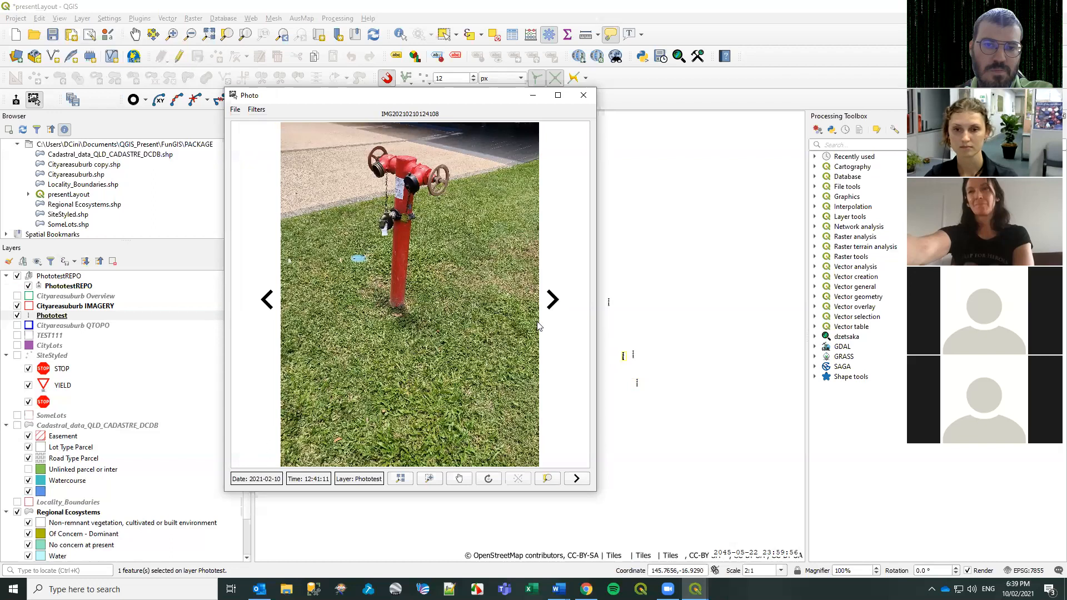
pyautogui.click(553, 300)
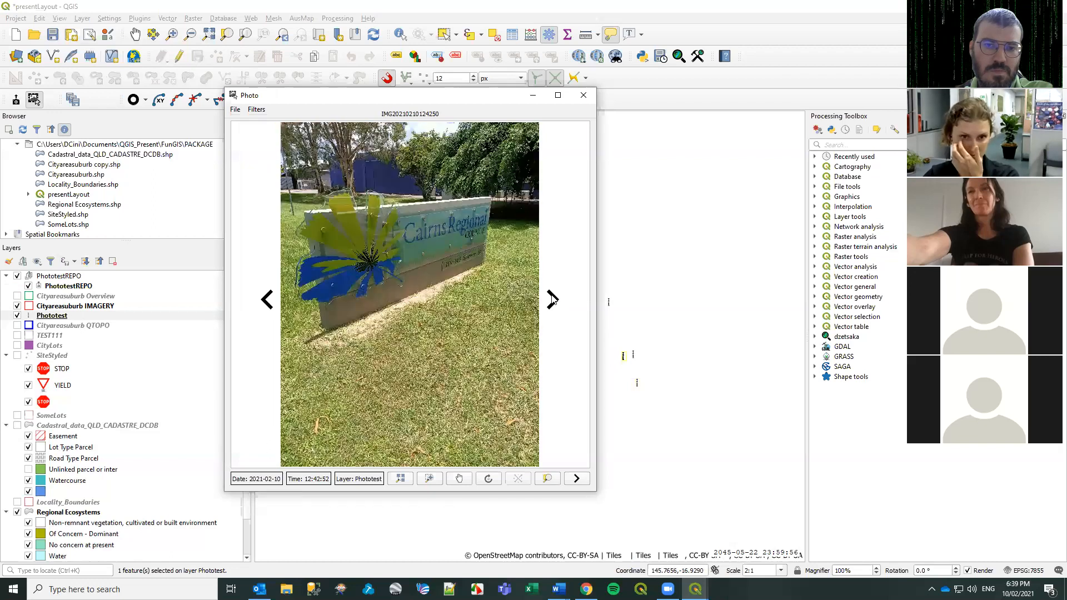
pyautogui.press('Escape')
pyautogui.scroll(-7, 665, 356)
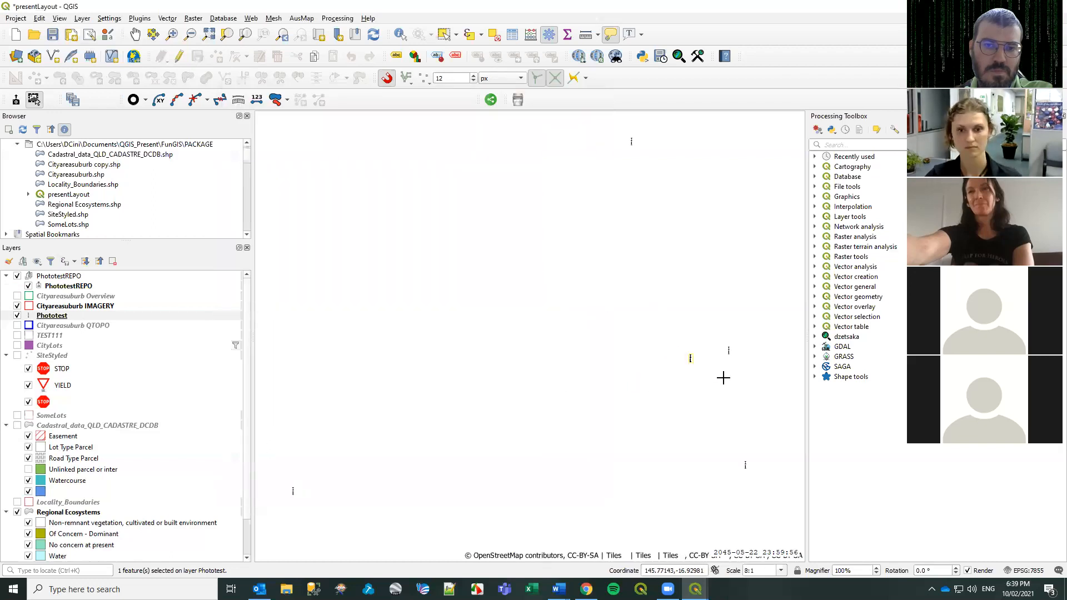
pyautogui.scroll(5, 581, 250)
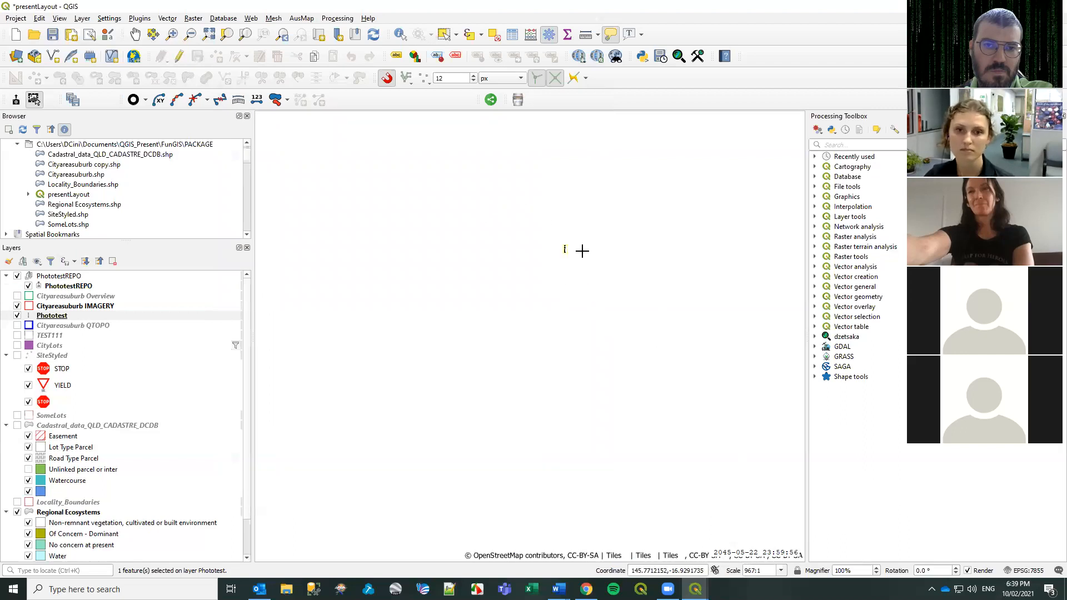
pyautogui.moveTo(695, 589)
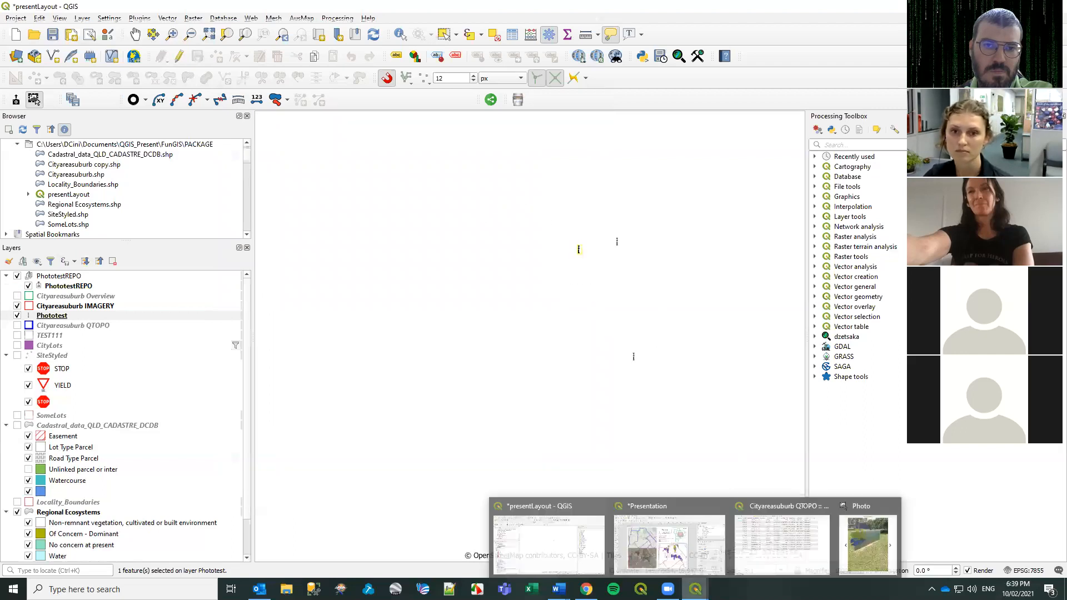
pyautogui.click(870, 535)
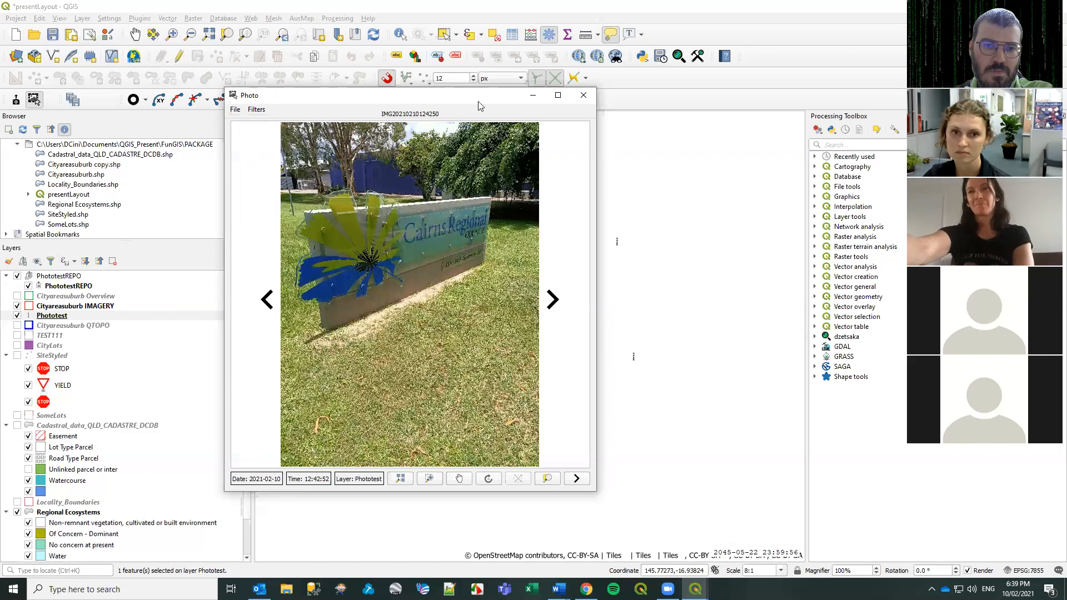
pyautogui.moveTo(480, 104); pyautogui.dragTo(341, 102)
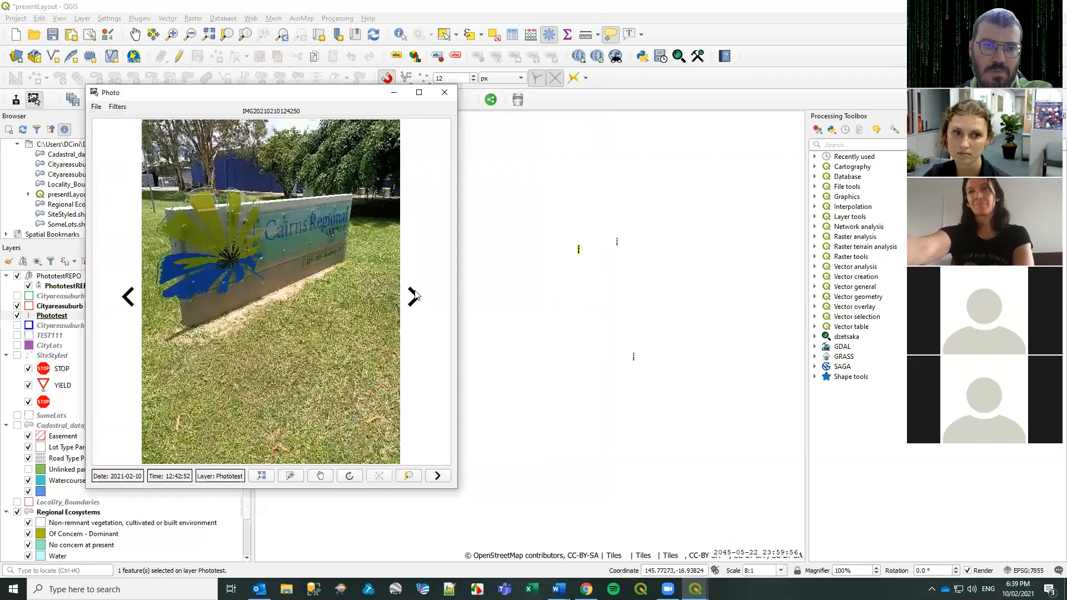
pyautogui.click(412, 296)
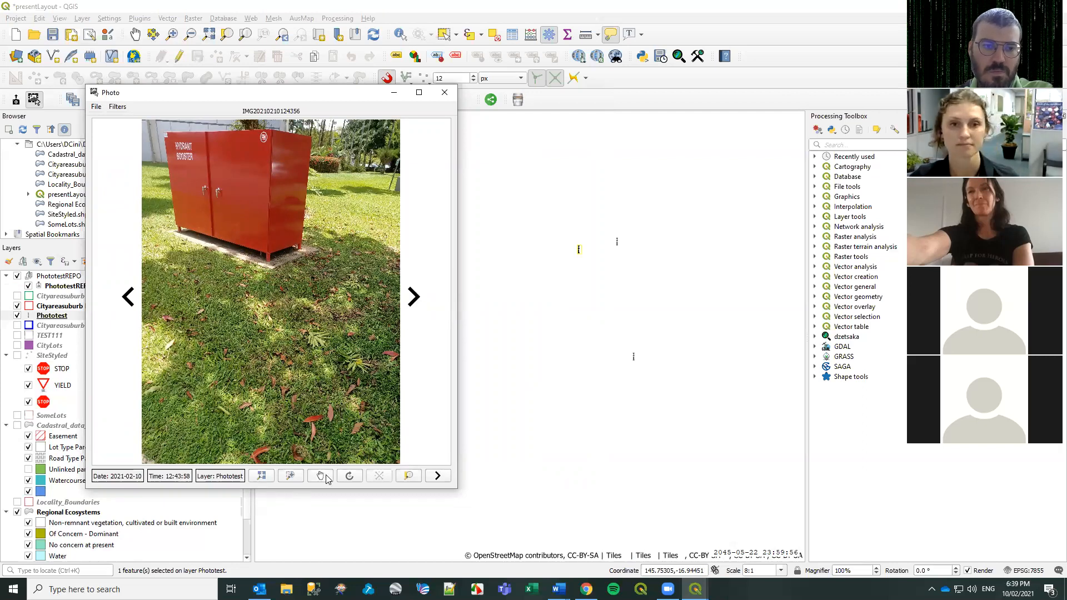
# Zoom into an area of the hydrant booster photo and restore its full extent.
pyautogui.click(289, 476)
pyautogui.moveTo(219, 254); pyautogui.dragTo(340, 363)
pyautogui.click(261, 476)
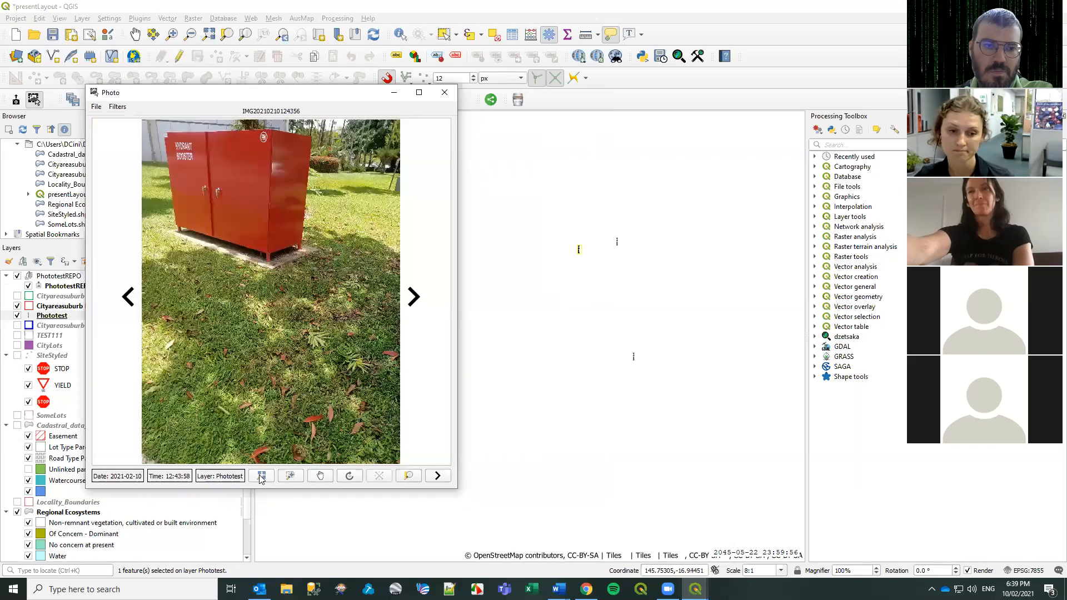
# Rotate the hydrant booster photo through two full turns, ending with it upright.
pyautogui.click(350, 477)
pyautogui.click(351, 477)
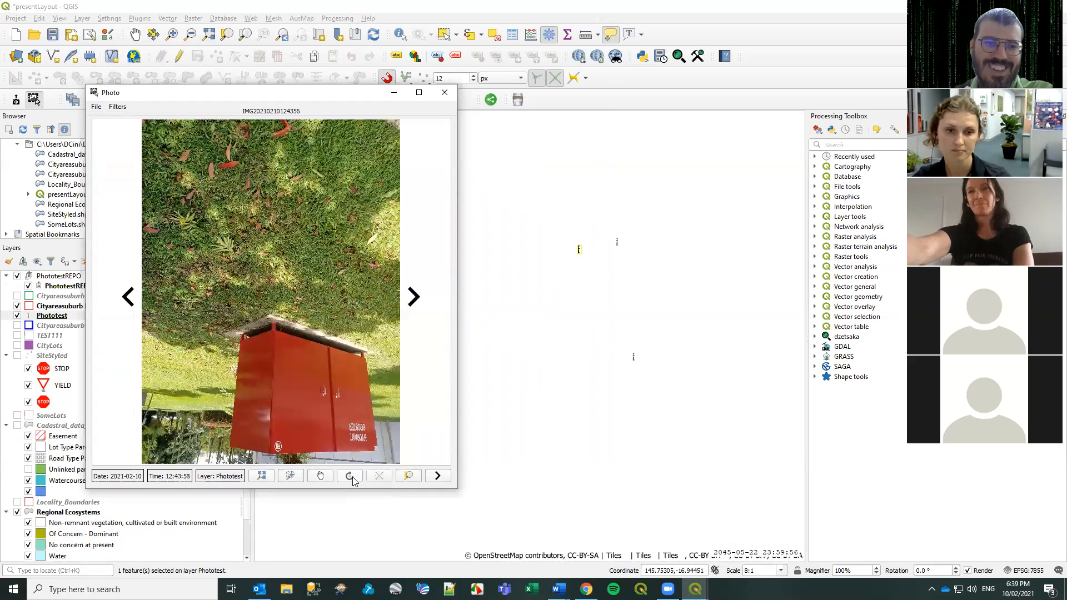
pyautogui.click(350, 477)
pyautogui.click(350, 477)
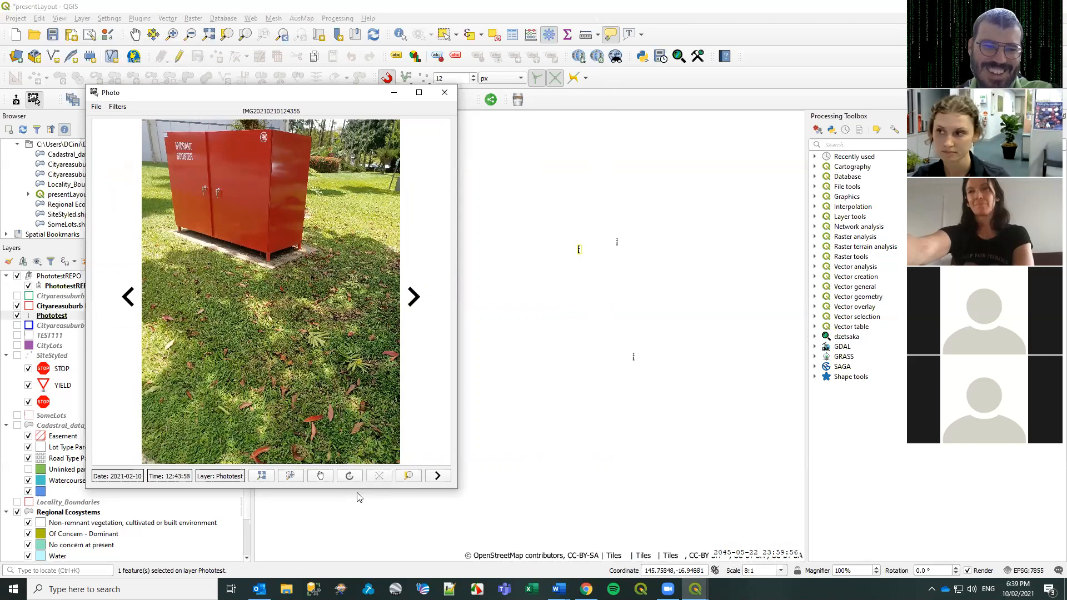
pyautogui.click(350, 477)
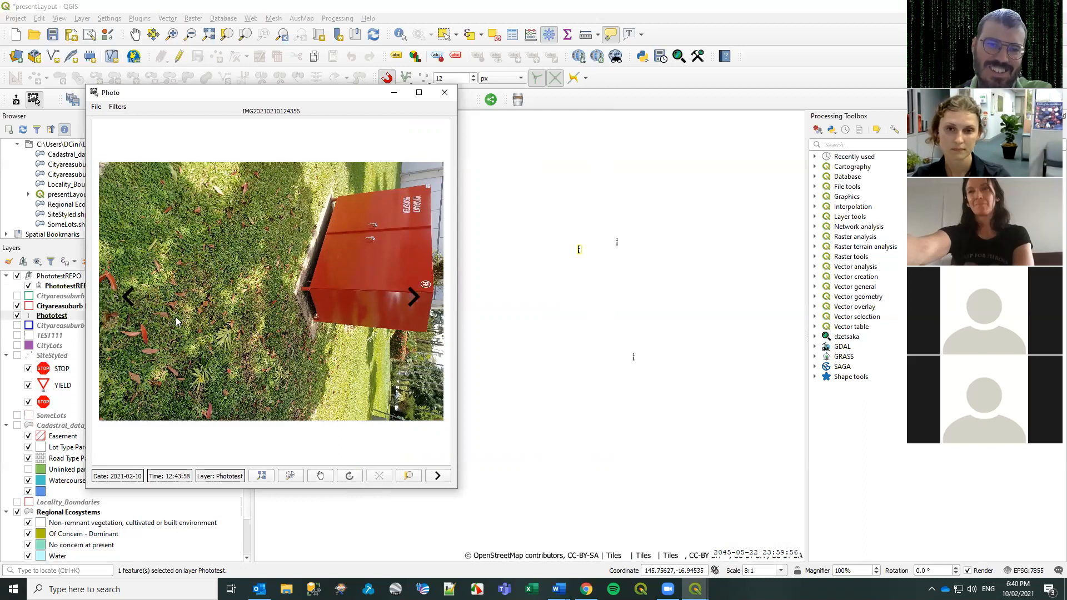
pyautogui.click(351, 478)
pyautogui.click(350, 478)
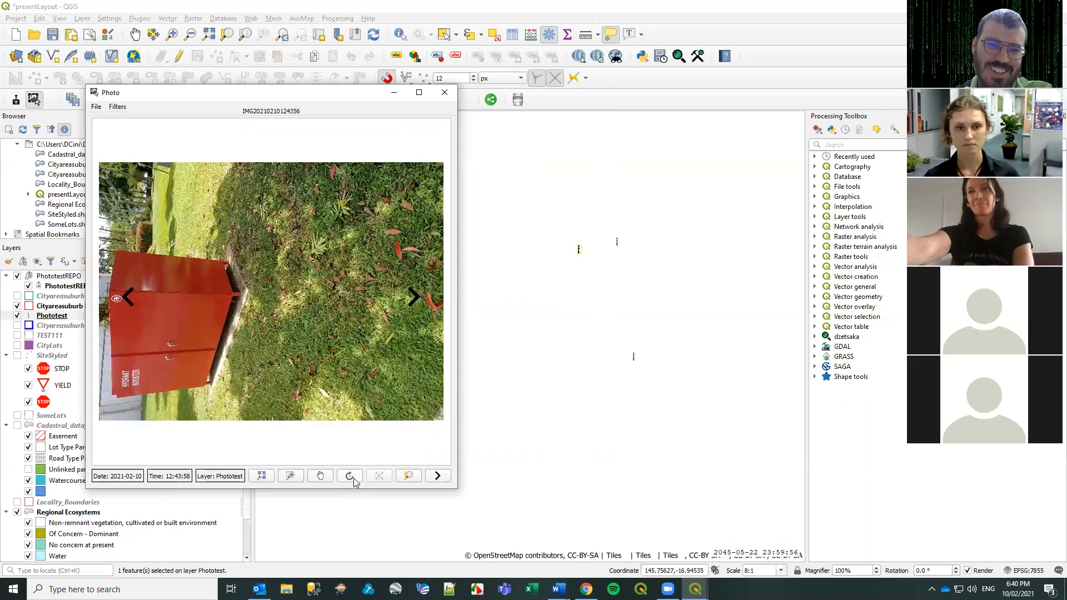
pyautogui.click(350, 478)
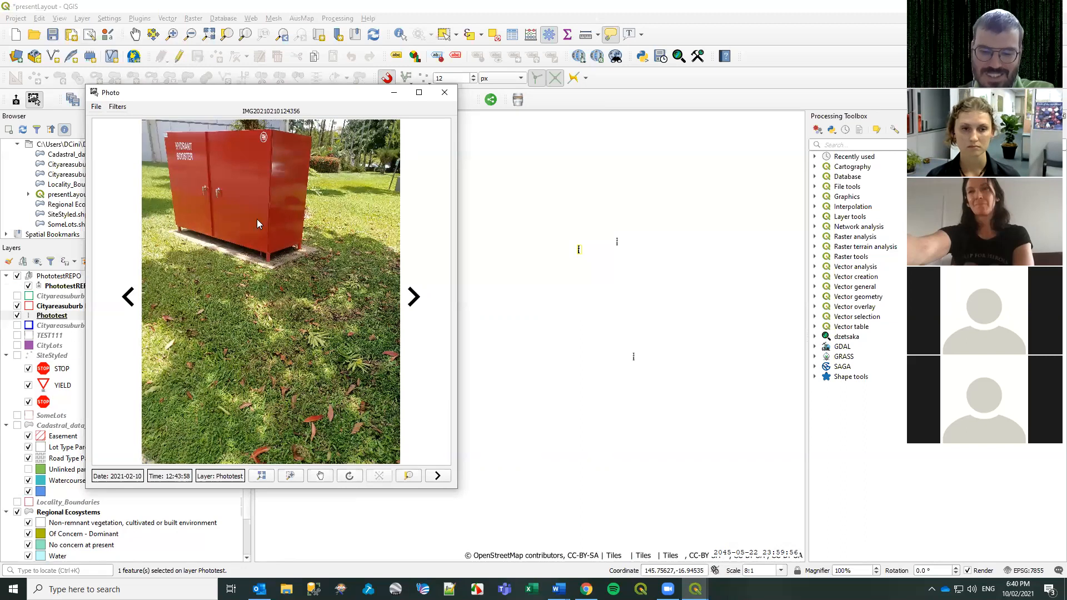
pyautogui.click(414, 298)
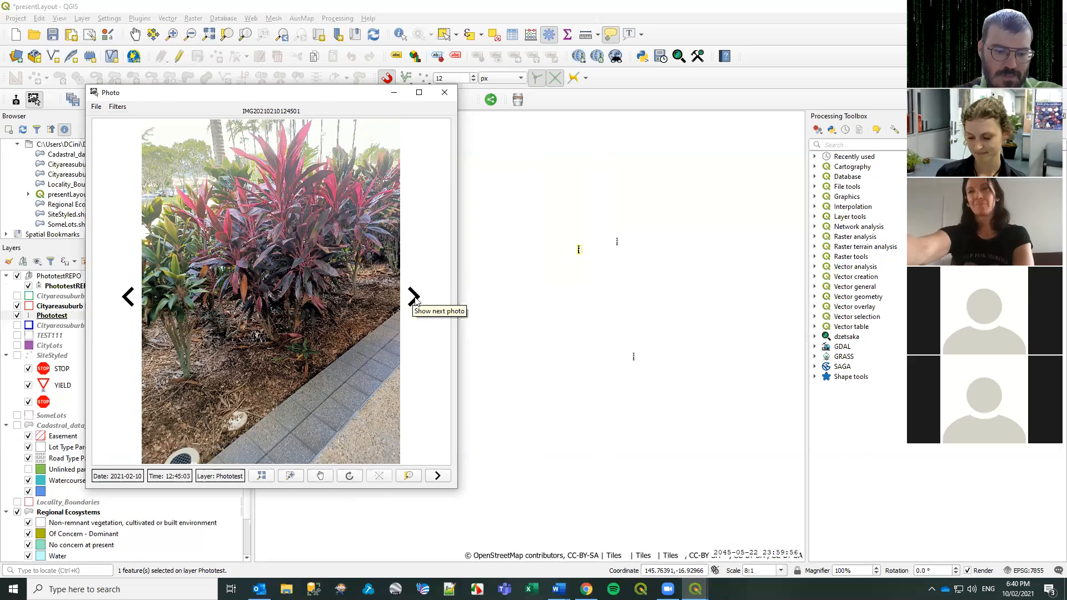
pyautogui.click(414, 298)
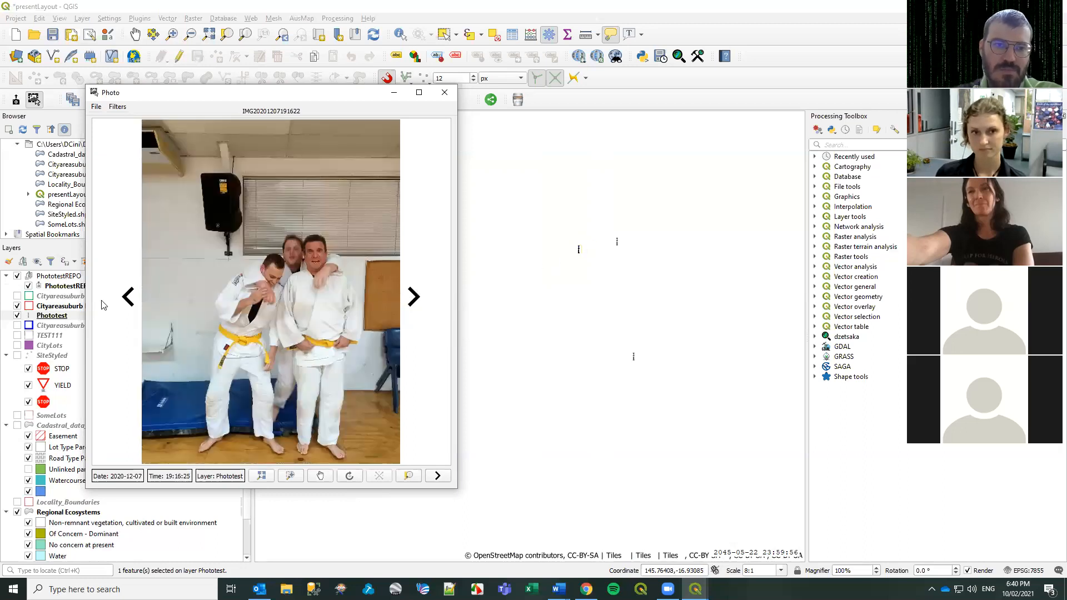
pyautogui.click(128, 298)
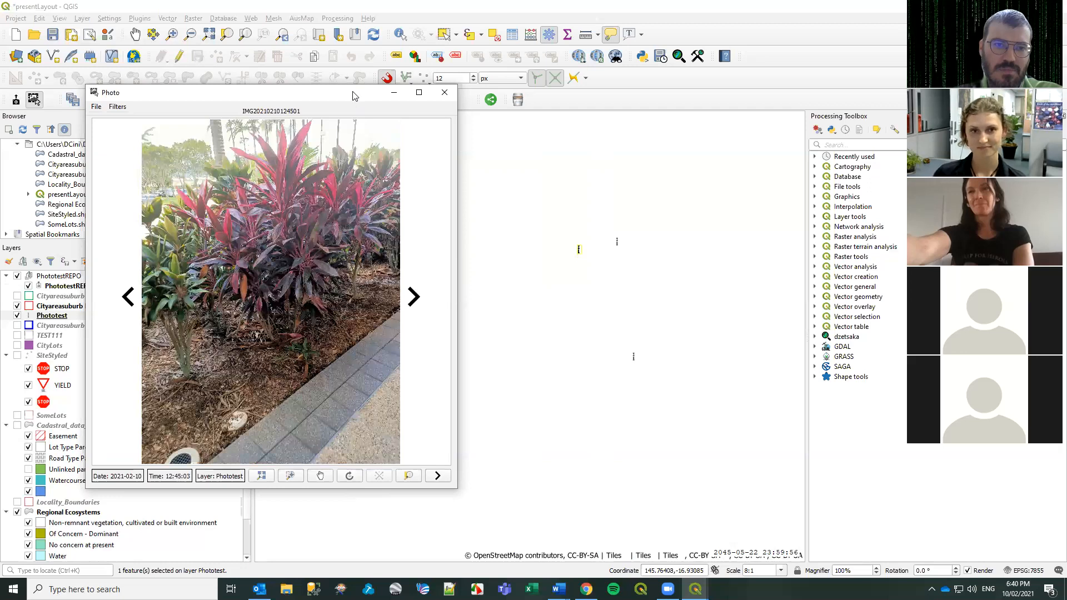
pyautogui.moveTo(354, 95); pyautogui.dragTo(411, 202)
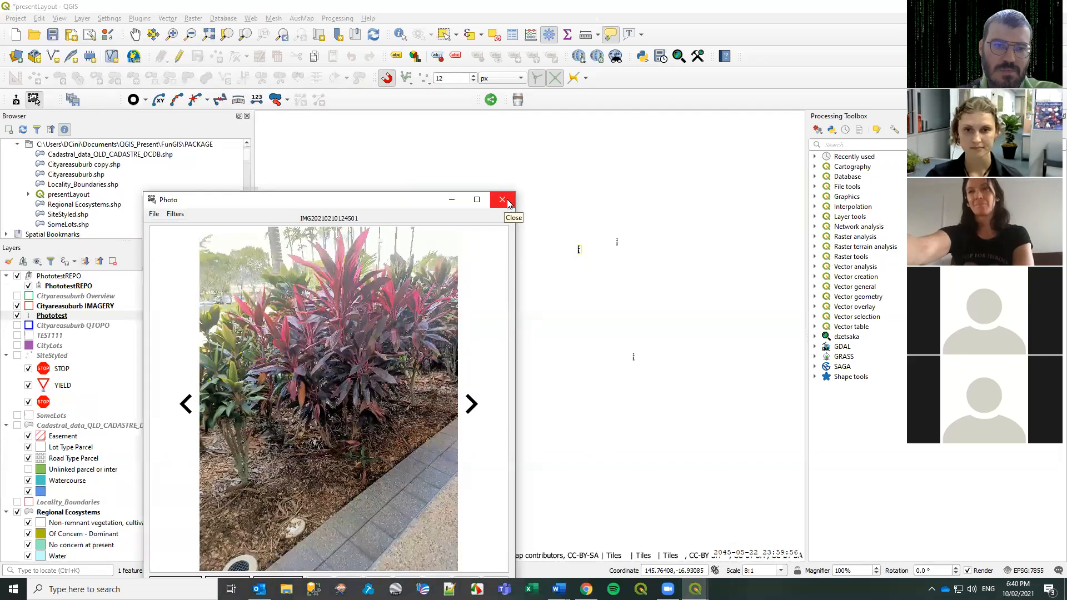
pyautogui.click(502, 201)
# Set the Phototest layer's source coordinate reference system to EPSG:3857 - WGS 84 / Pseudo-Mercator.
pyautogui.click(61, 316)
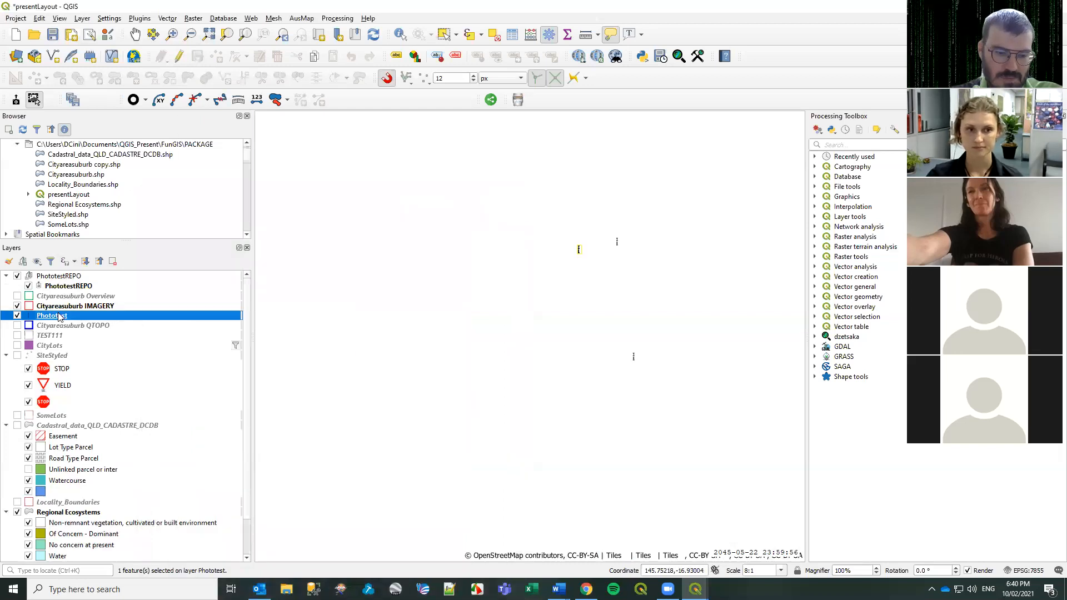
pyautogui.doubleClick(60, 317)
pyautogui.click(213, 76)
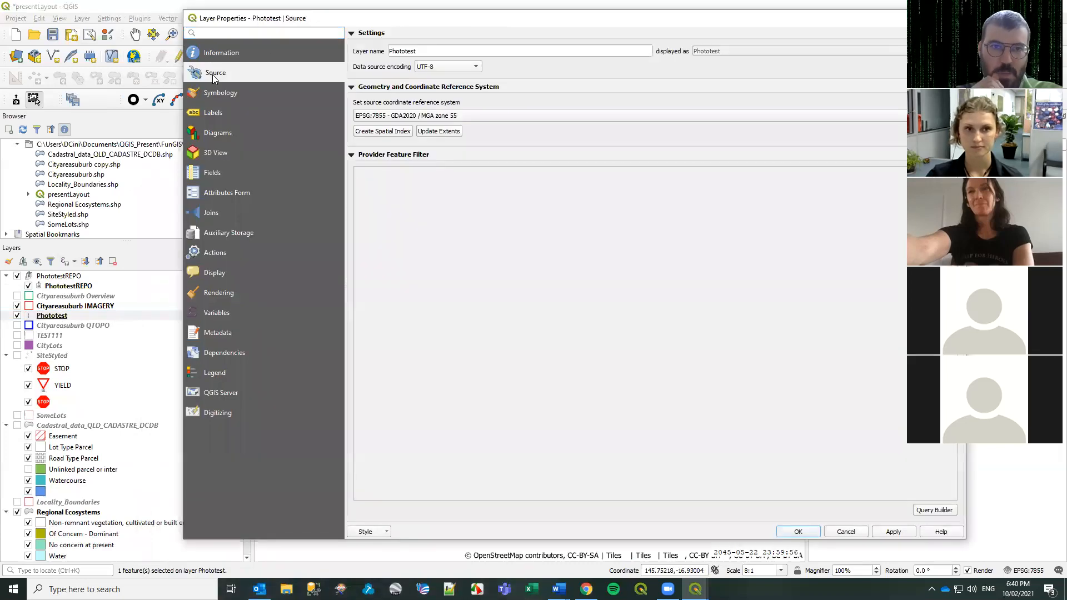
pyautogui.click(409, 117)
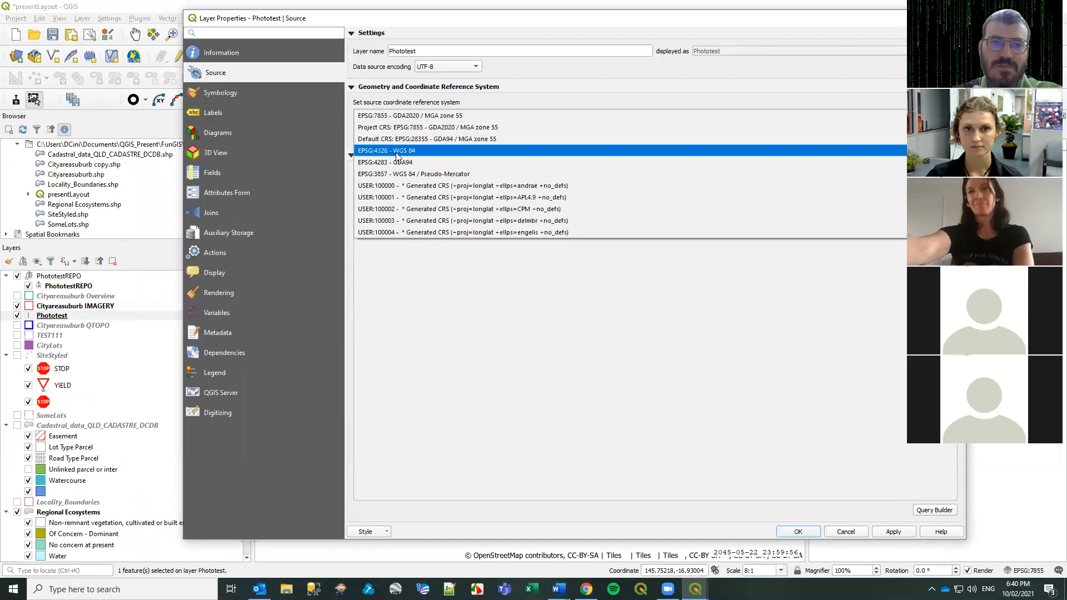
pyautogui.click(398, 173)
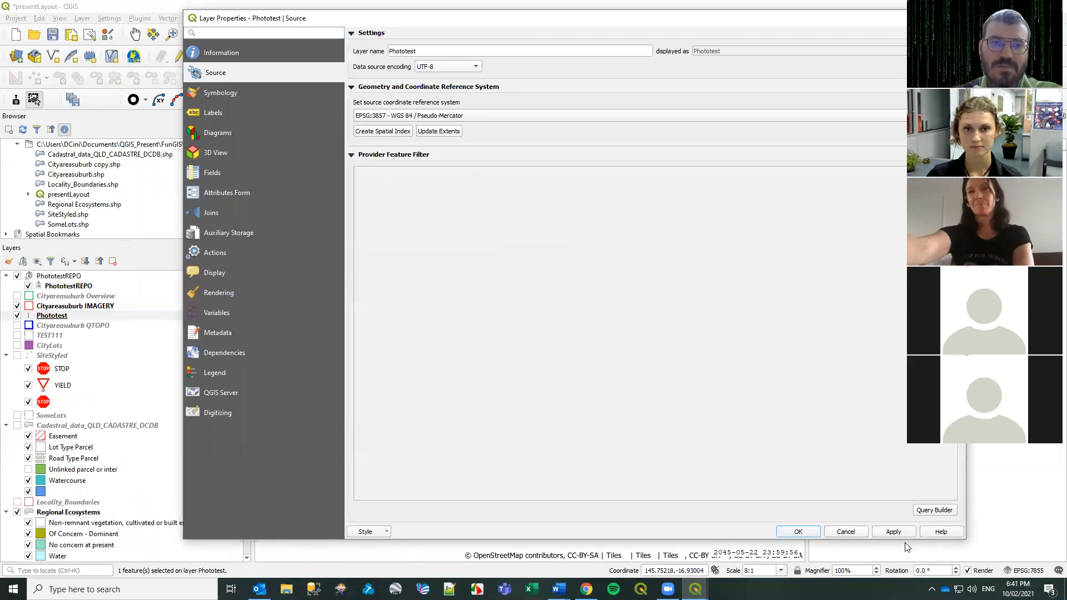
pyautogui.click(813, 532)
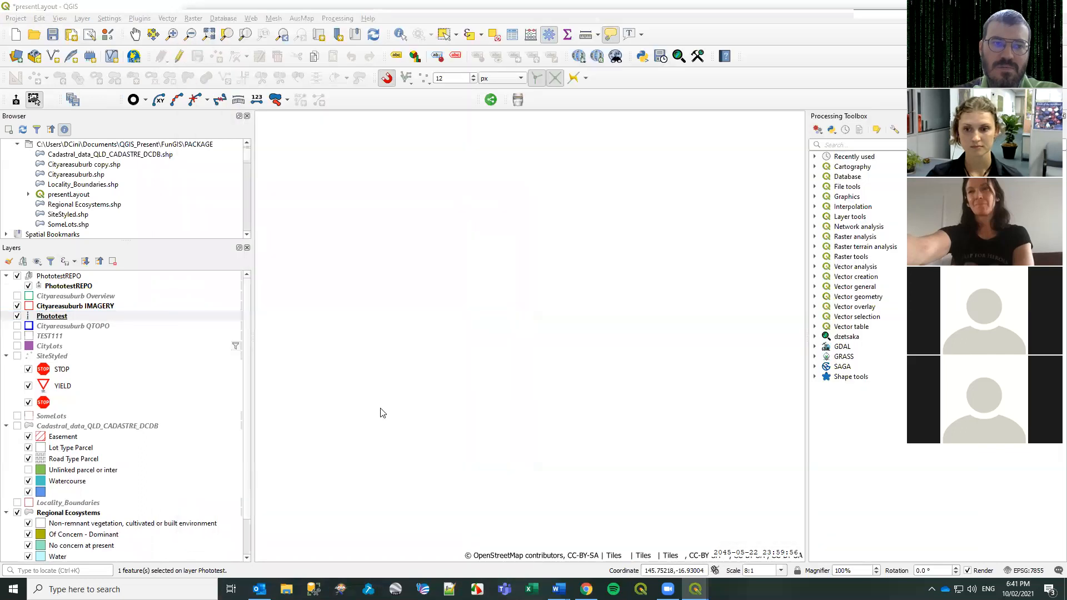
# Zoom the map to the extent of the Cityareasuburb QTOPO layer and hide the Phototest layer.
pyautogui.rightClick(58, 328)
pyautogui.click(80, 333)
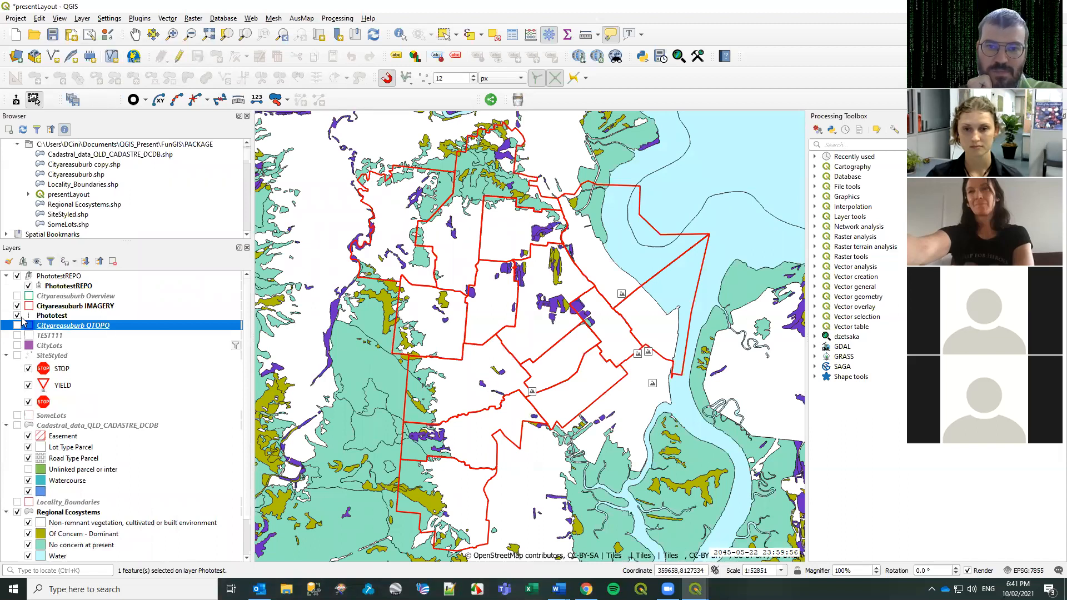
pyautogui.click(18, 315)
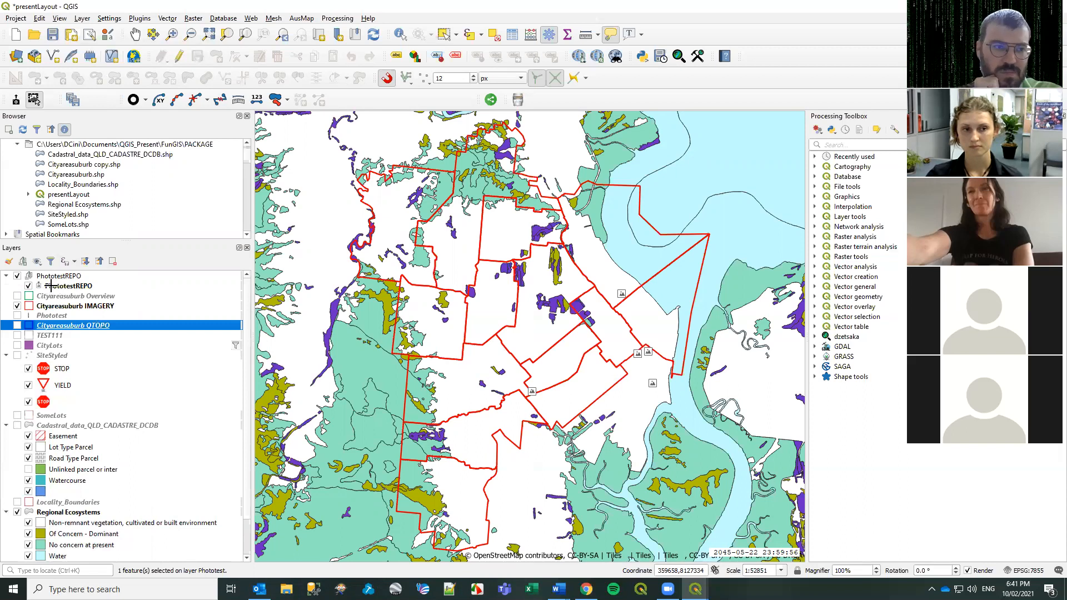
# Show the CityLots layer around the PhototestREPO photo points.
pyautogui.scroll(1, 677, 387)
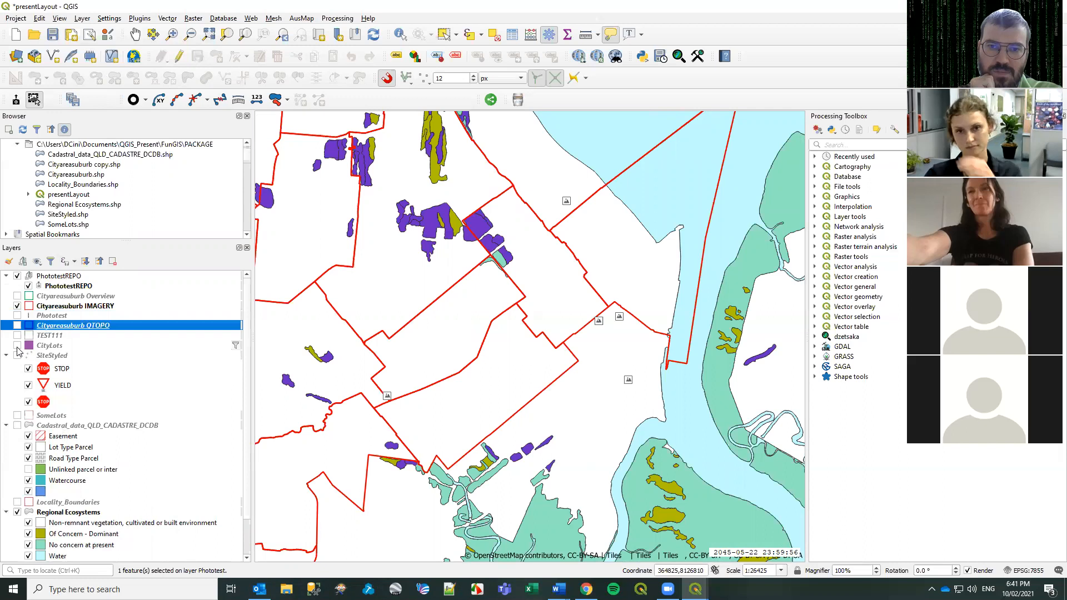
pyautogui.click(17, 345)
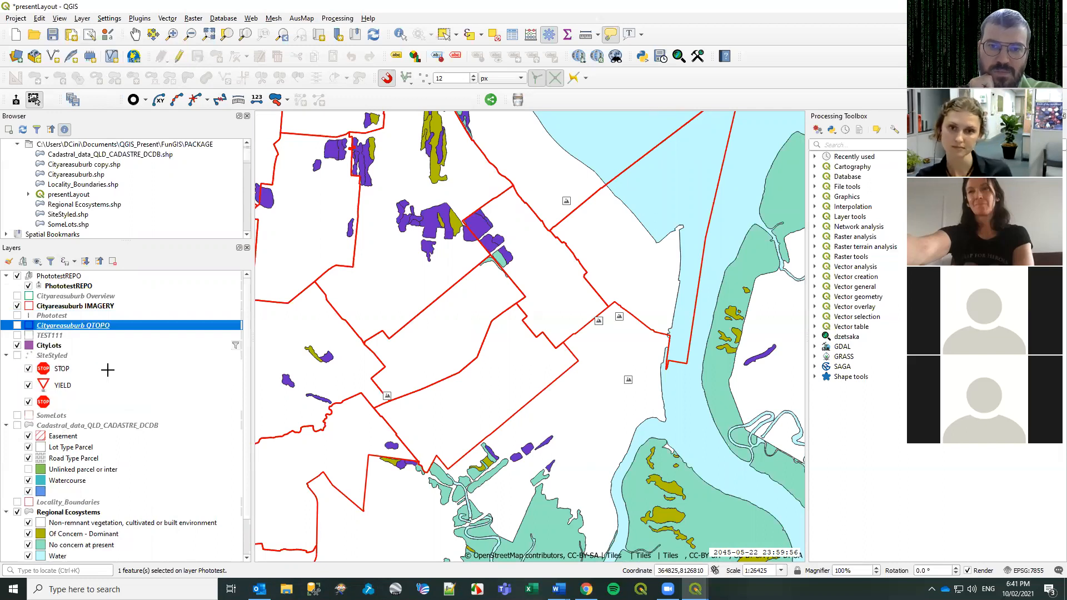
pyautogui.scroll(1, 610, 373)
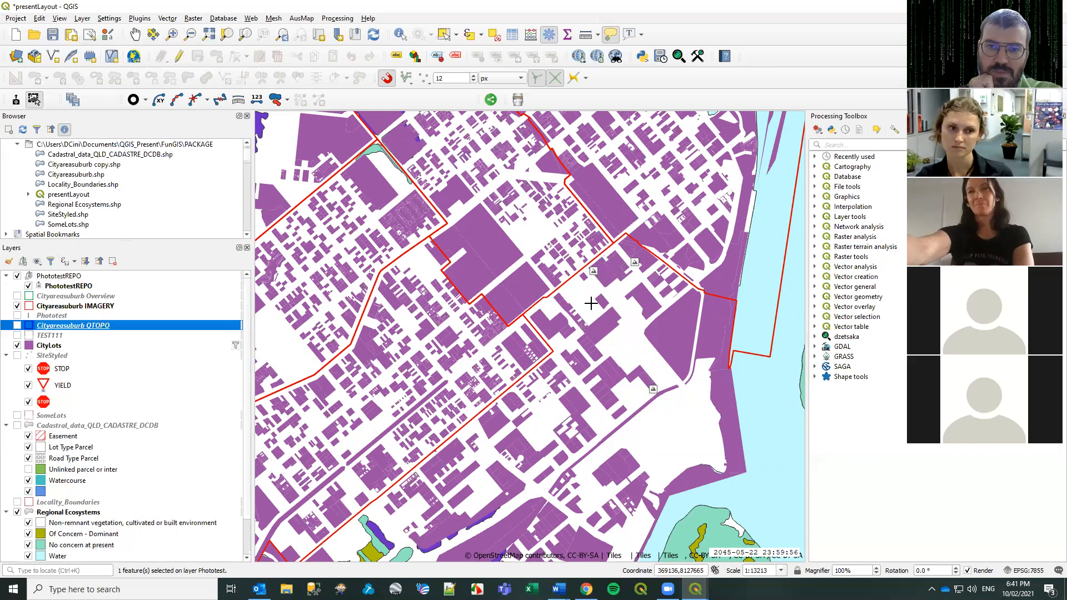
# Hide the CityLots layer around the PhototestREPO photo points.
pyautogui.scroll(-1, 590, 303)
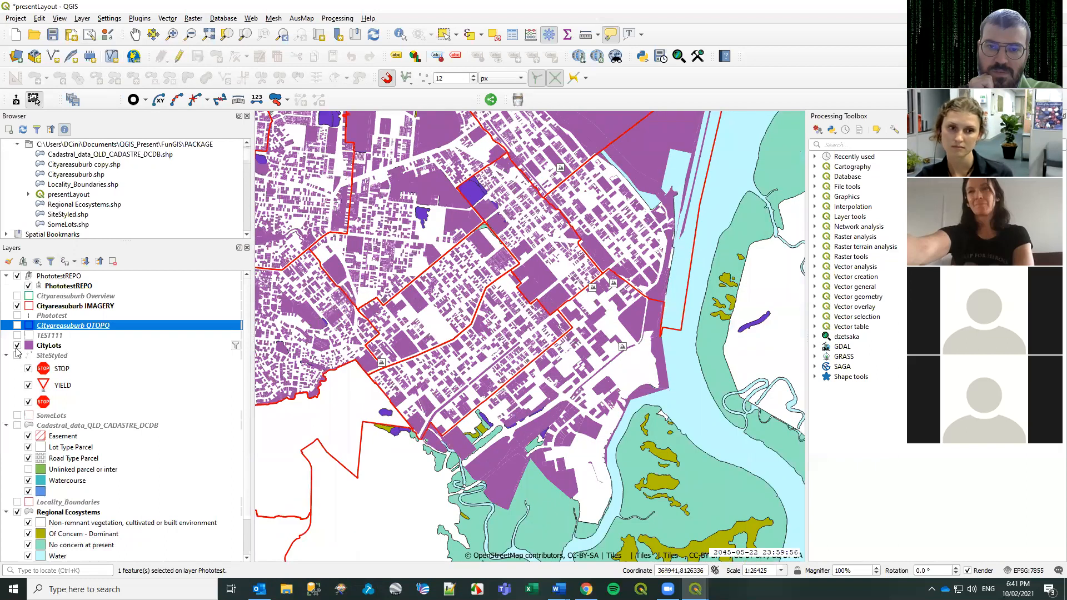
pyautogui.click(17, 346)
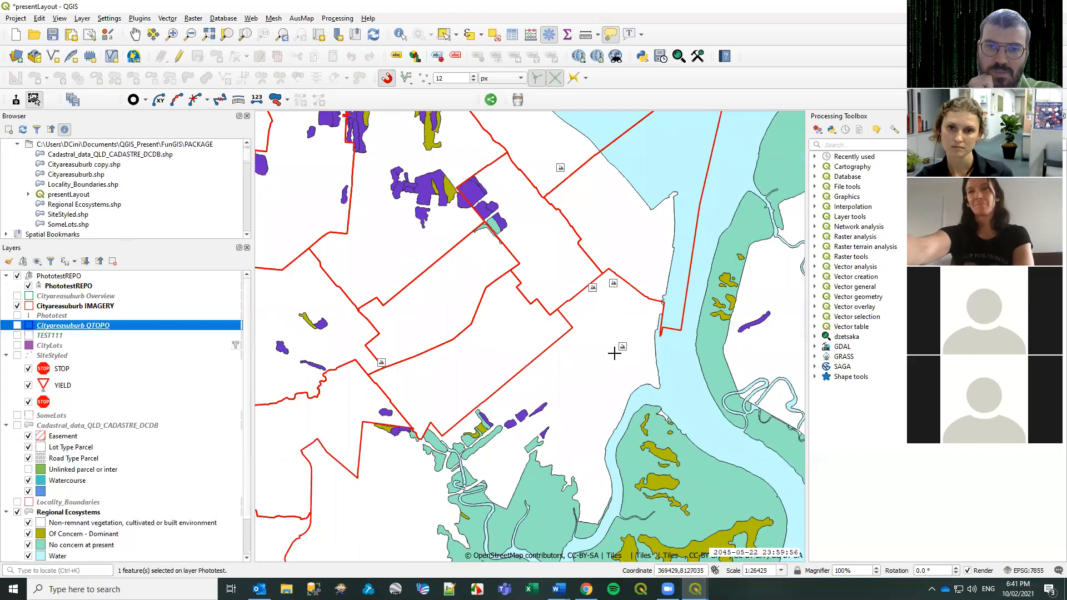
# Check the source coordinate reference system in the PhototestREPO layer's properties and leave the properties unchanged.
pyautogui.click(40, 286)
pyautogui.doubleClick(40, 287)
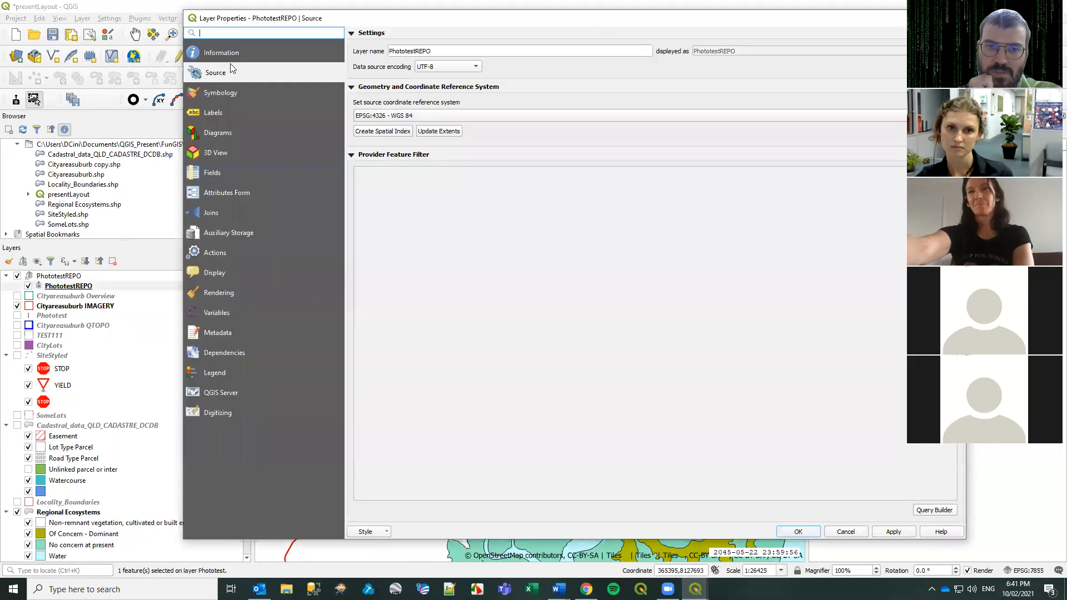
pyautogui.moveTo(413, 115)
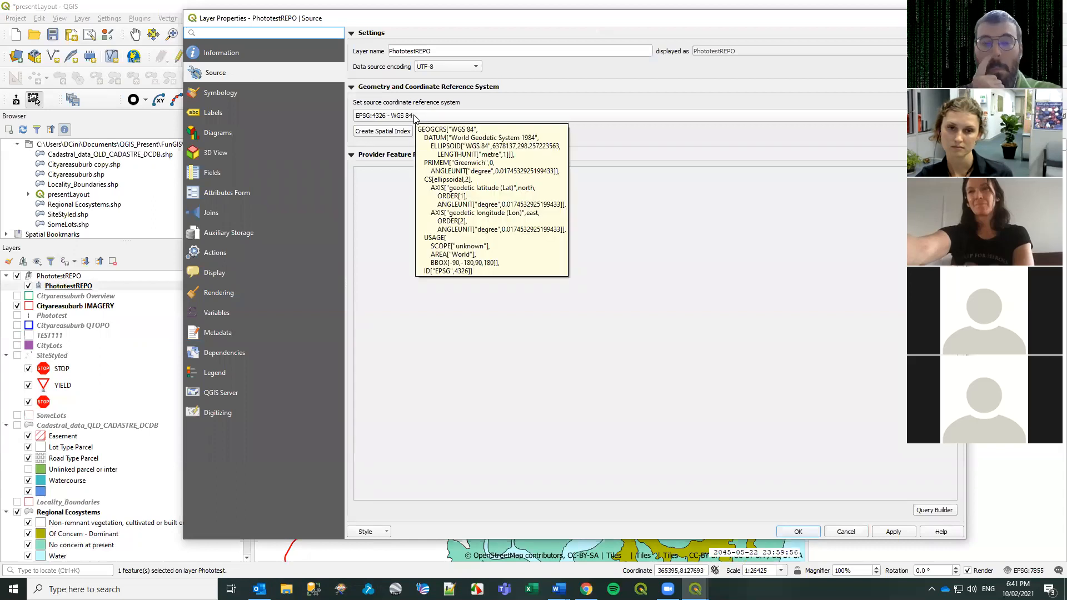
pyautogui.click(847, 534)
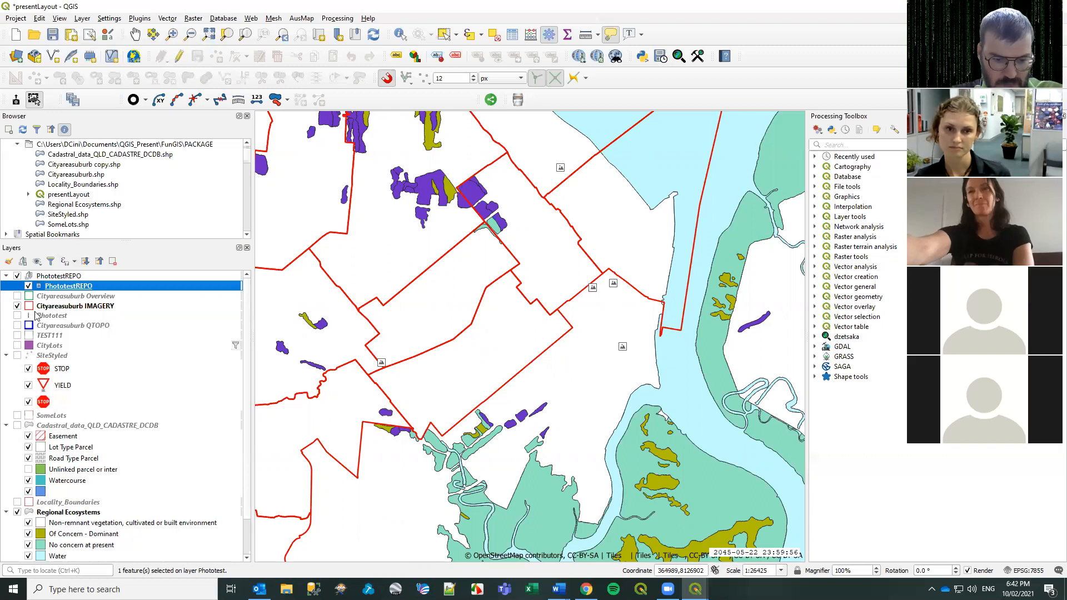
# Enable editing on the PhototestREPO layer and move the southeastern photo point a short distance northwest with the Vertex tool.
pyautogui.moveTo(57, 285); pyautogui.dragTo(57, 287)
pyautogui.rightClick(56, 287)
pyautogui.click(84, 423)
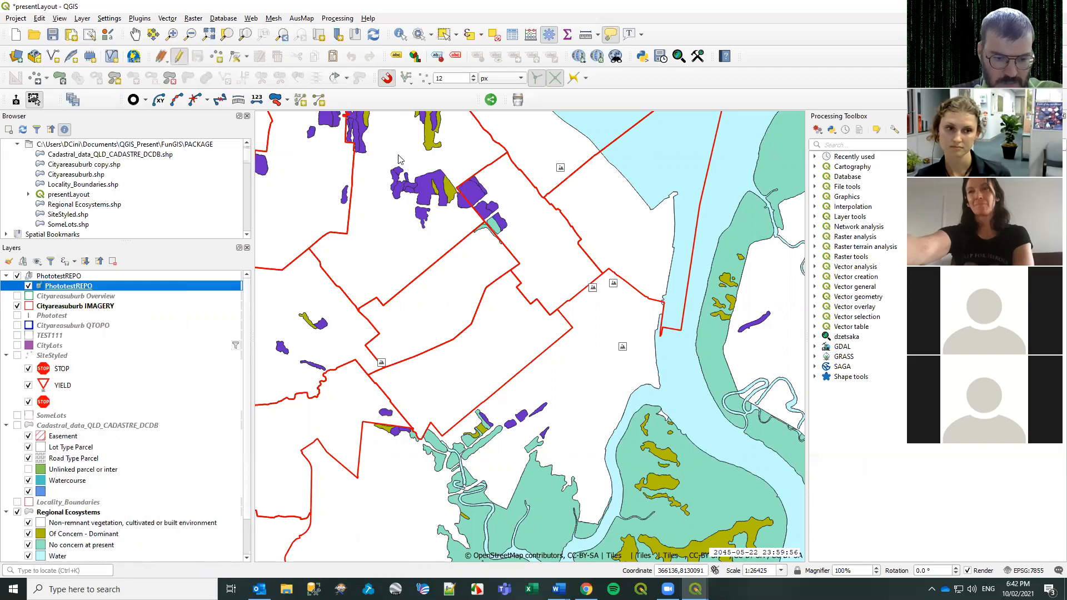
pyautogui.click(16, 78)
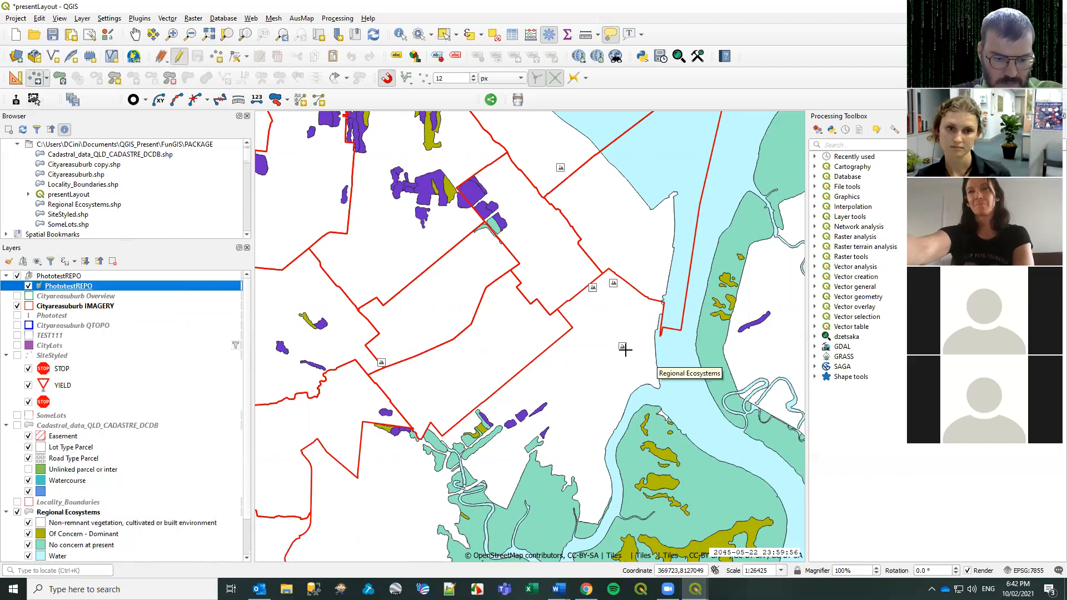
pyautogui.click(586, 319)
pyautogui.click(586, 319)
pyautogui.click(615, 306)
pyautogui.click(616, 307)
pyautogui.click(603, 327)
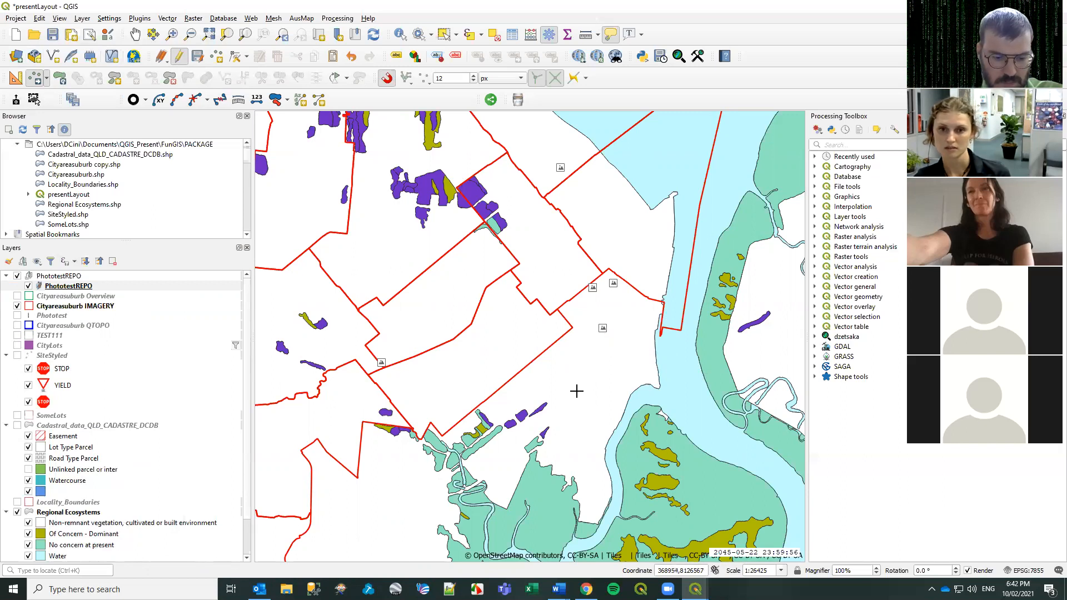
# Open the PhototestREPO attribute table, sort it by Timestamp and widen the RelPath column to show the full photo paths.
pyautogui.rightClick(51, 289)
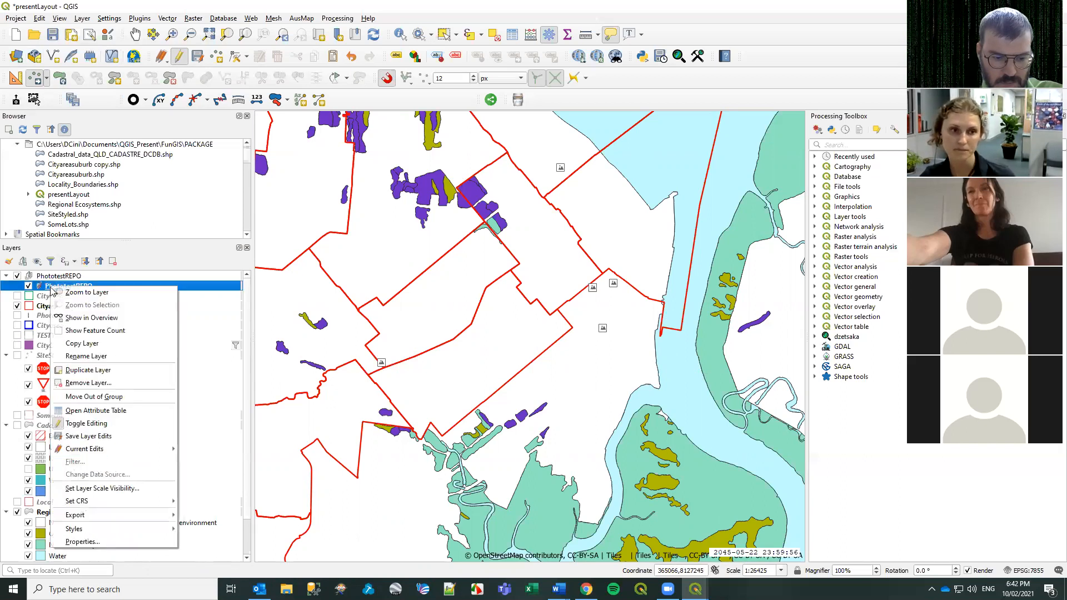
pyautogui.click(78, 411)
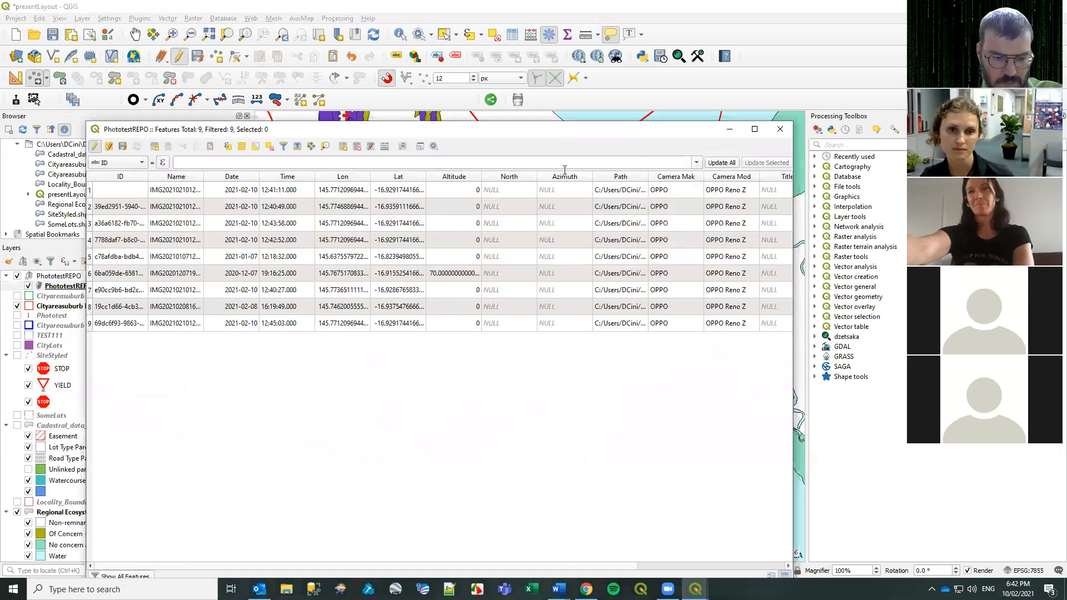
pyautogui.moveTo(578, 132); pyautogui.dragTo(598, 47)
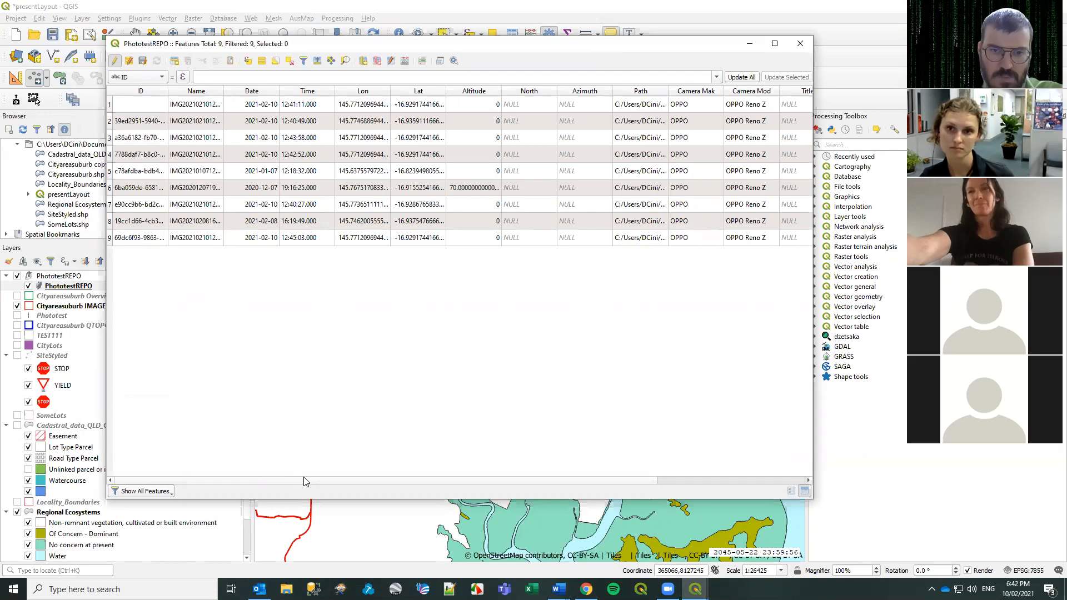
pyautogui.moveTo(305, 482); pyautogui.dragTo(489, 493)
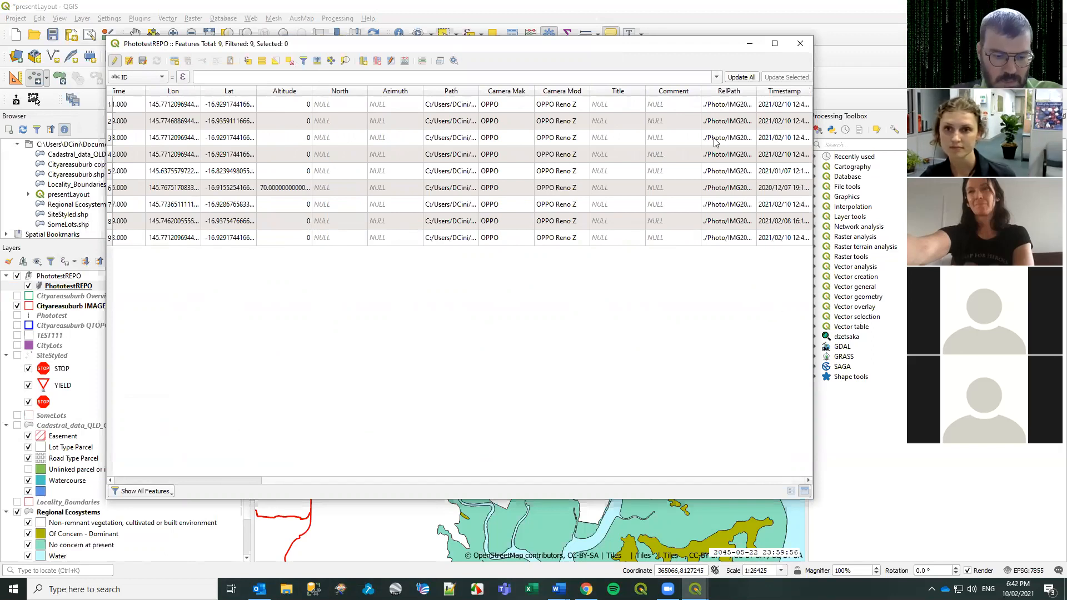
pyautogui.moveTo(701, 90); pyautogui.dragTo(598, 108)
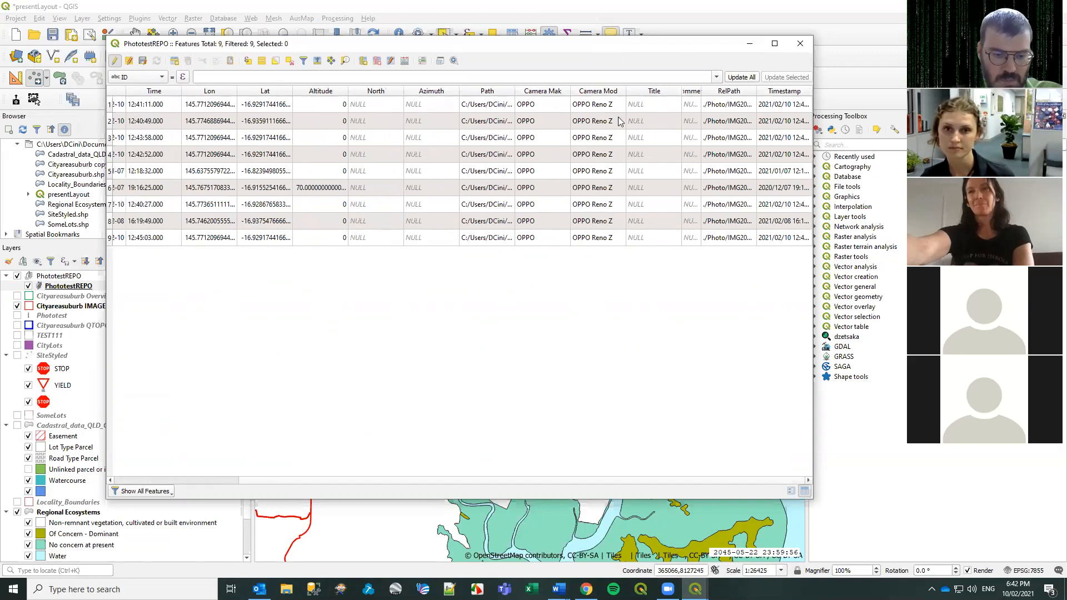
pyautogui.click(761, 92)
pyautogui.moveTo(758, 90); pyautogui.dragTo(809, 99)
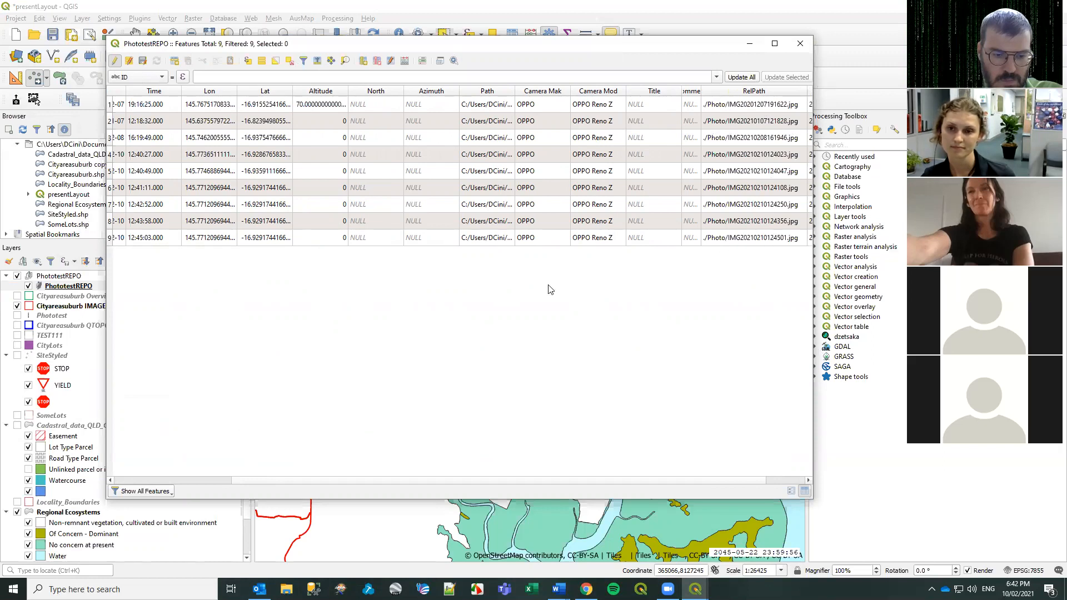
pyautogui.moveTo(562, 44); pyautogui.dragTo(760, 29)
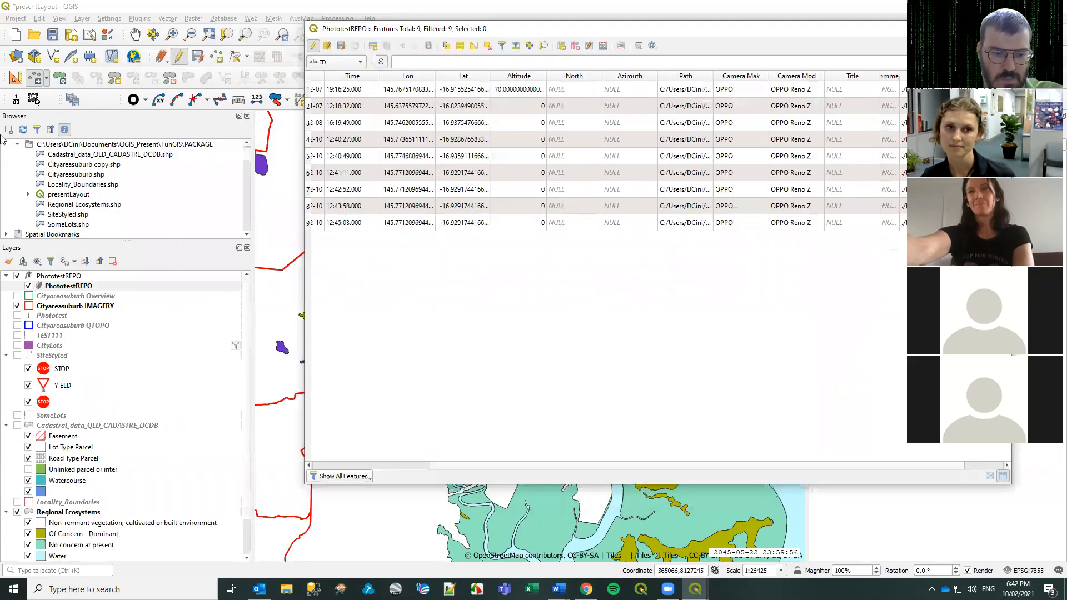
# Check the moved point's photo name on the map, review the Path and RelPath columns in the attribute table and close it.
pyautogui.click(33, 100)
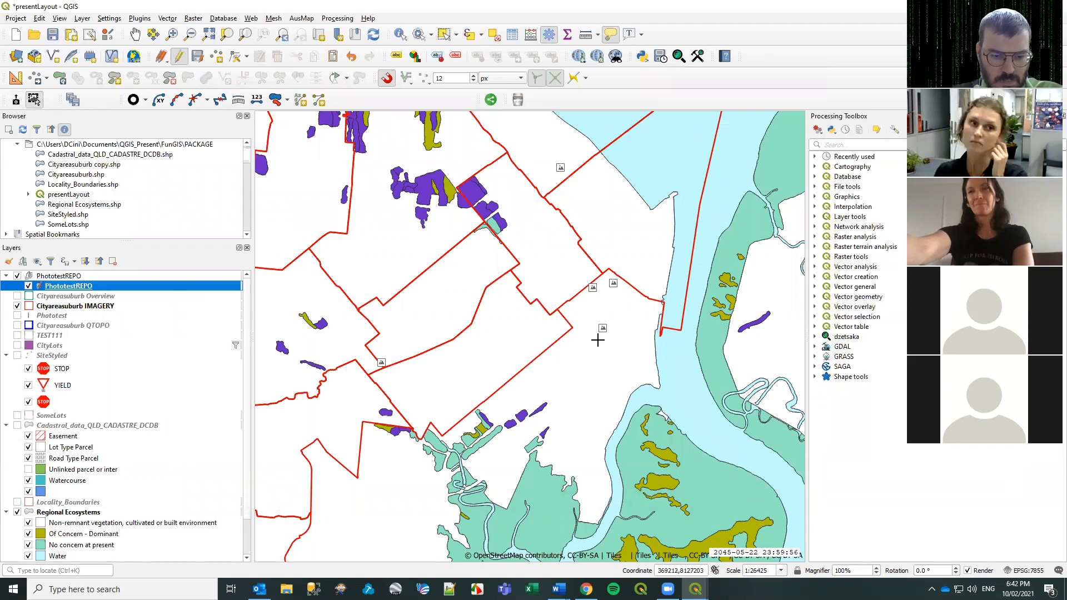
pyautogui.moveTo(603, 328)
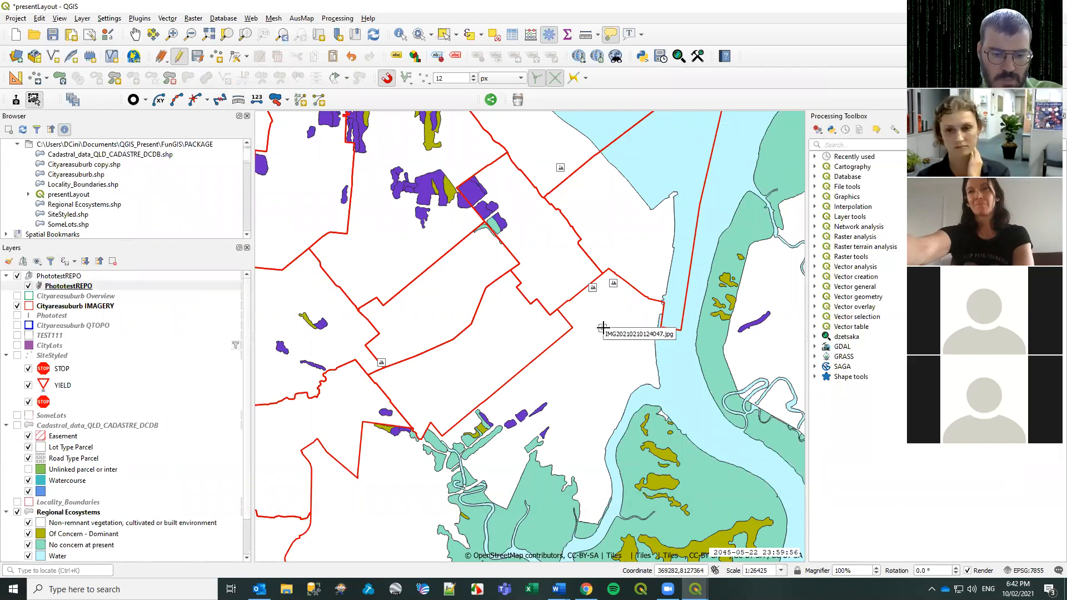
pyautogui.click(696, 589)
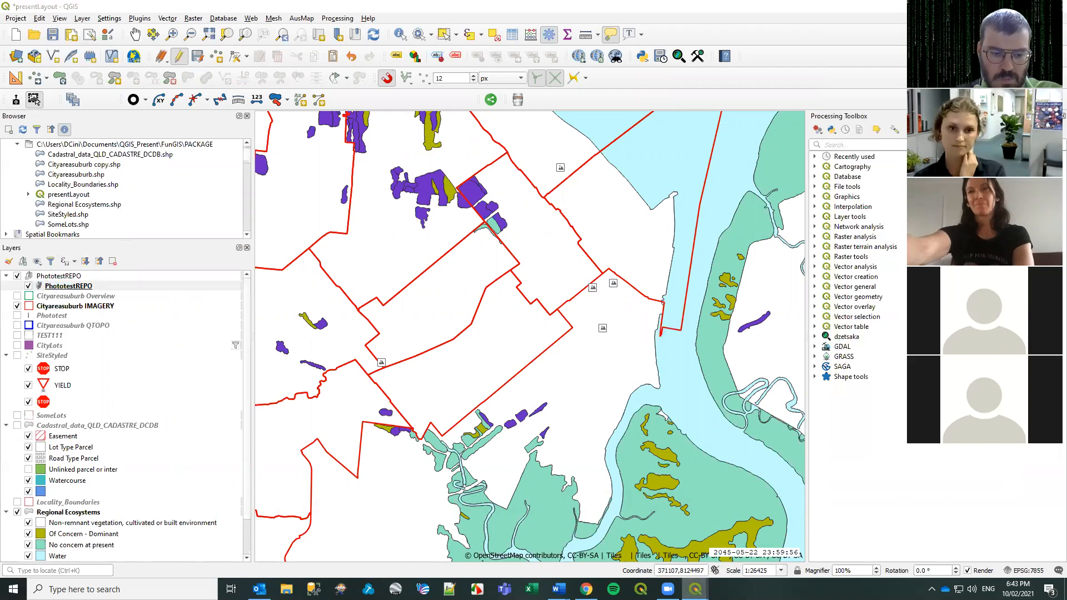
pyautogui.click(877, 509)
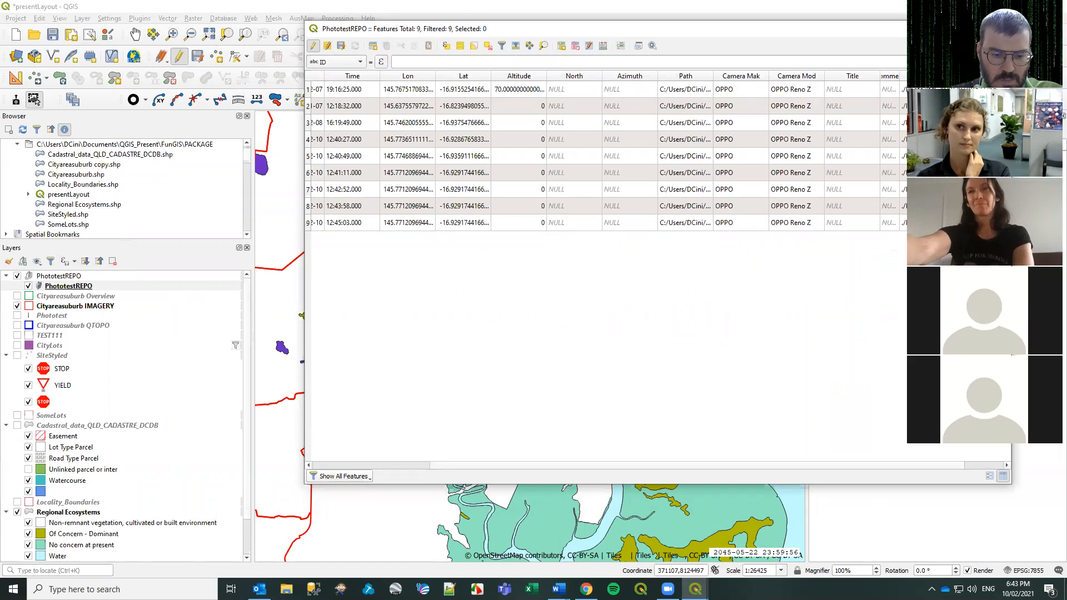
pyautogui.hscroll(2, 739, 465)
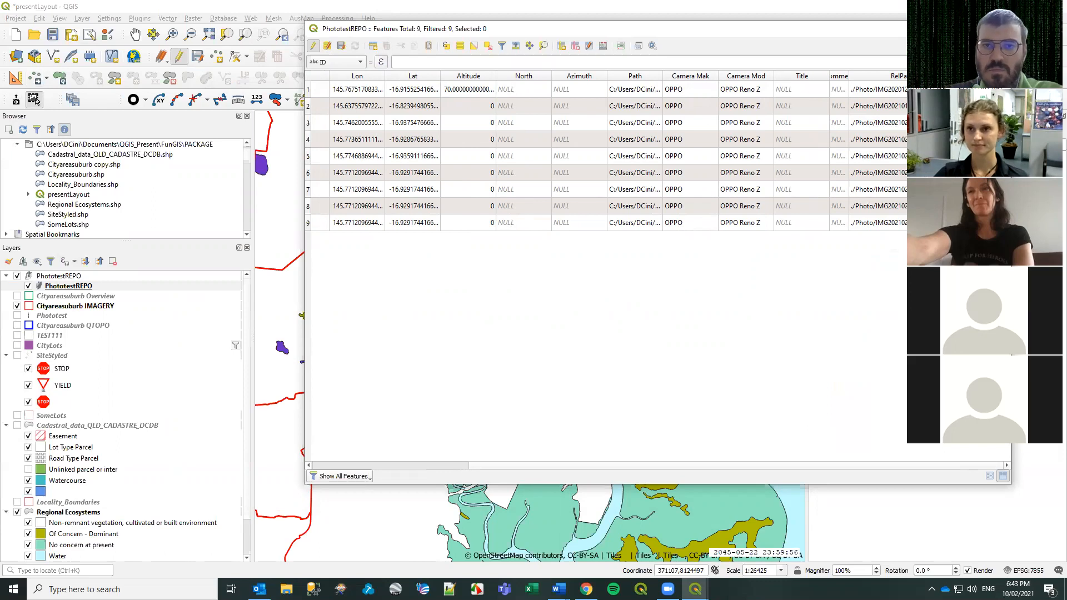
pyautogui.click(998, 29)
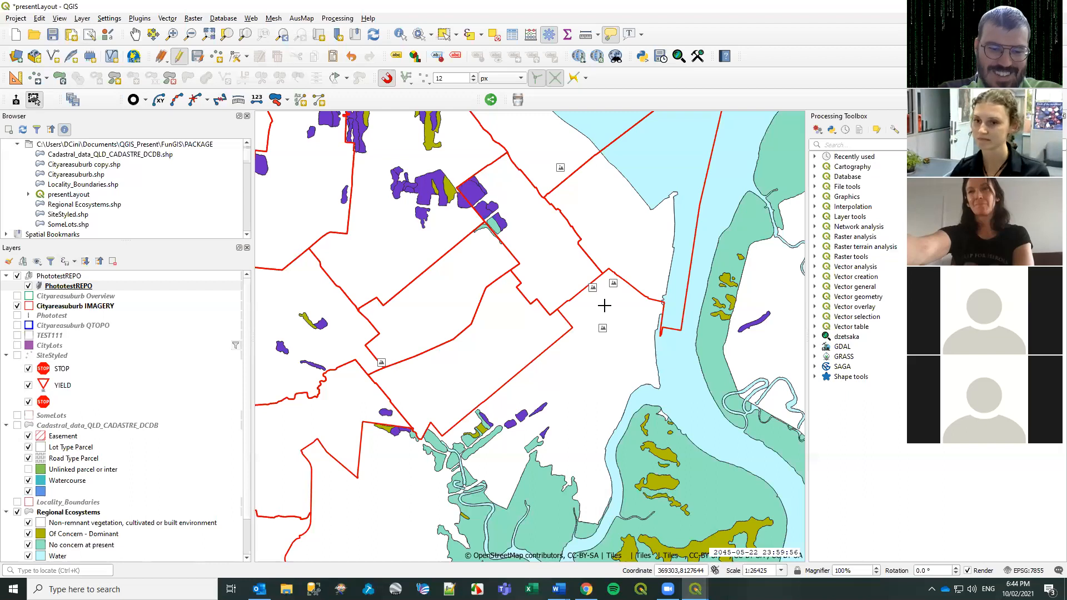
# Add a new point feature to PhototestREPO west of the existing photo points, leaving its attributes empty.
pyautogui.click(217, 57)
pyautogui.click(541, 365)
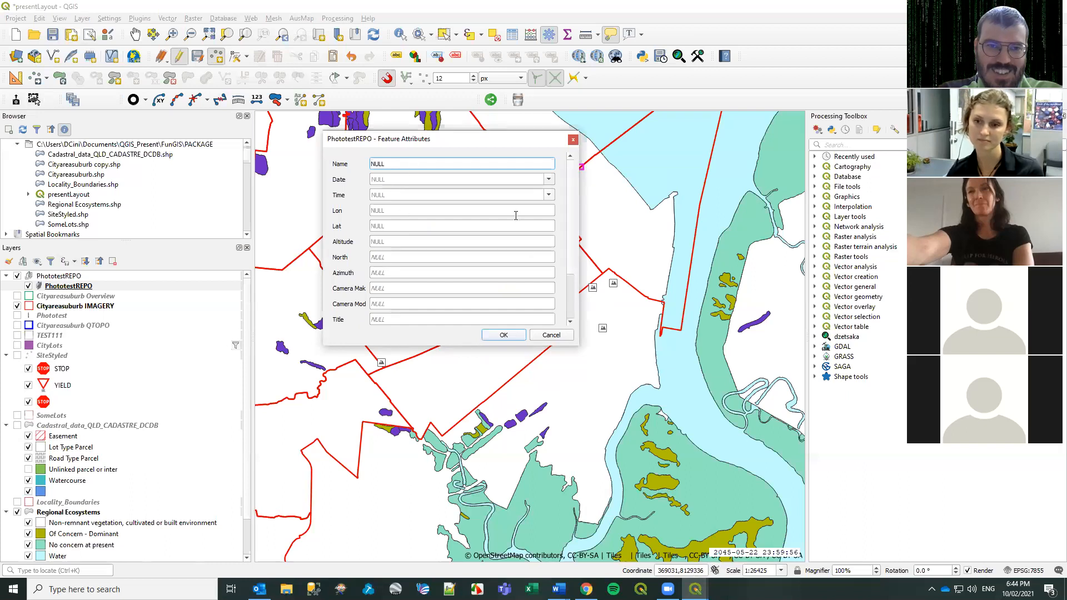
pyautogui.click(516, 335)
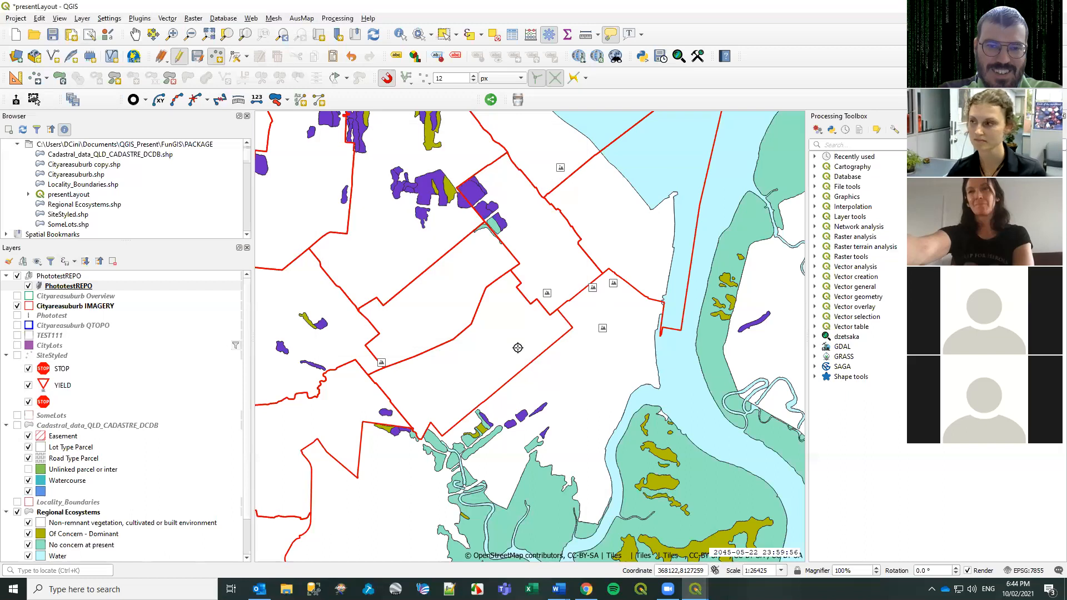
# Try to open the photo of the newly added point with the ImportPhotos viewing tool.
pyautogui.click(33, 99)
pyautogui.click(545, 294)
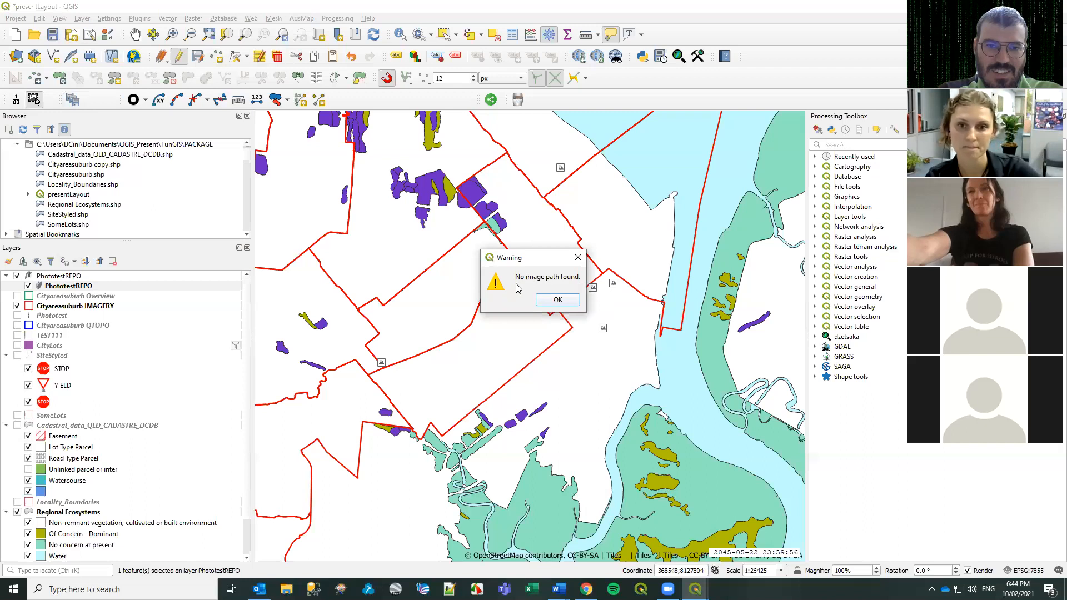
pyautogui.click(558, 300)
pyautogui.moveTo(547, 293)
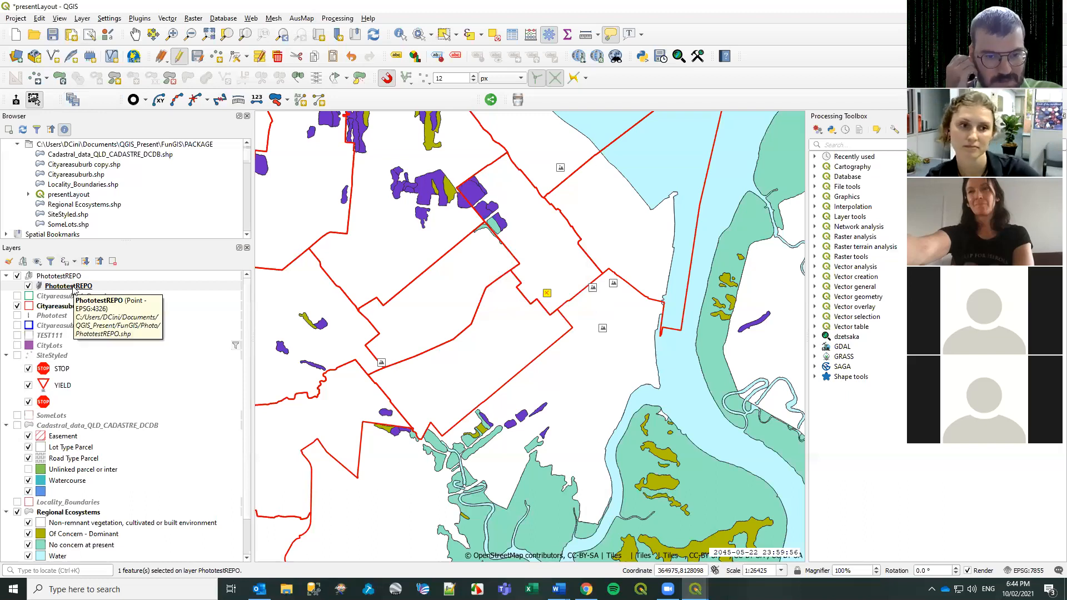
# Open the PhototestREPO attribute table and inspect the new point's record, including its Path and RelPath fields.
pyautogui.rightClick(73, 287)
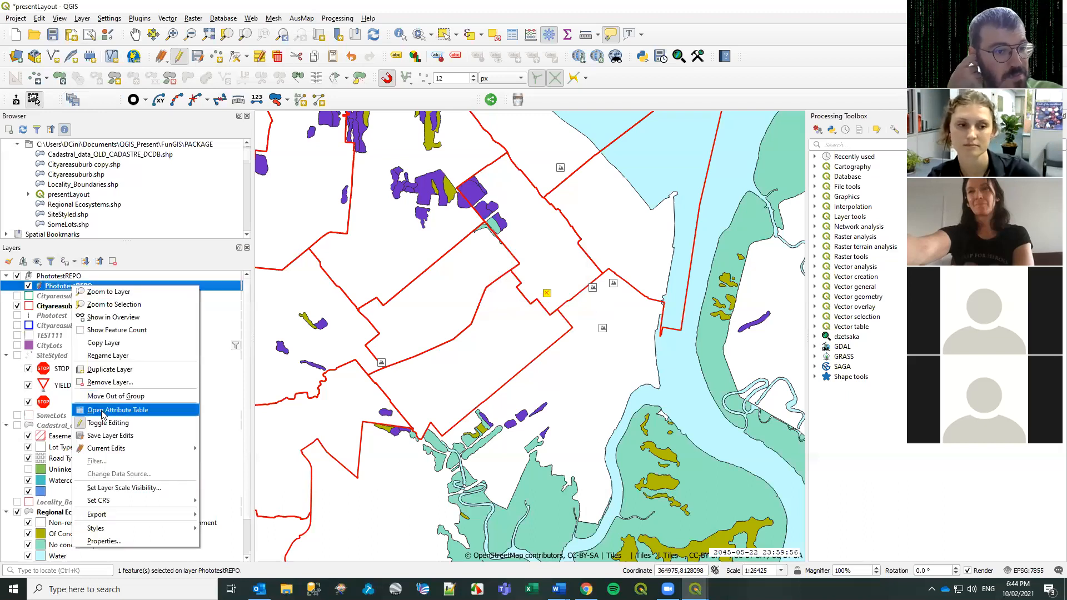
pyautogui.click(104, 411)
pyautogui.click(914, 465)
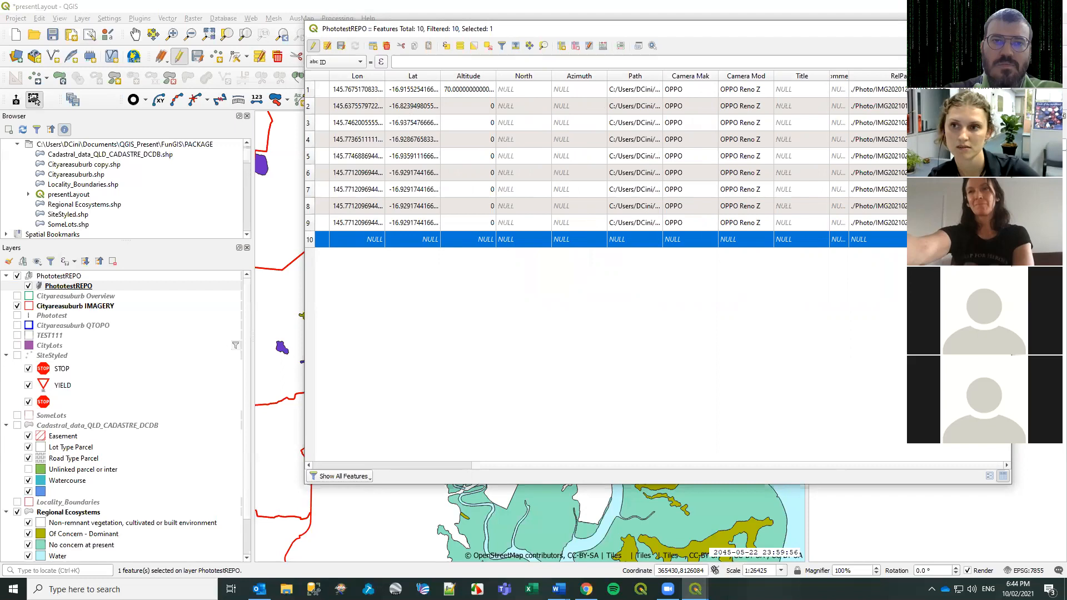
# Open the PhototestREPO layer properties and review its attribute form widgets and field definitions.
pyautogui.click(50, 285)
pyautogui.rightClick(49, 286)
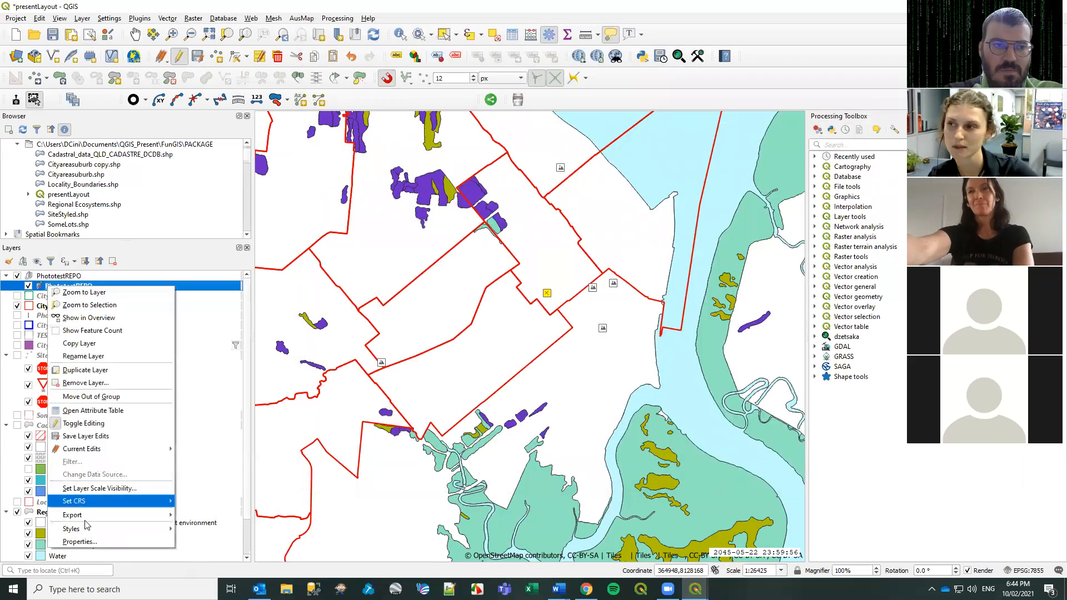
pyautogui.click(79, 541)
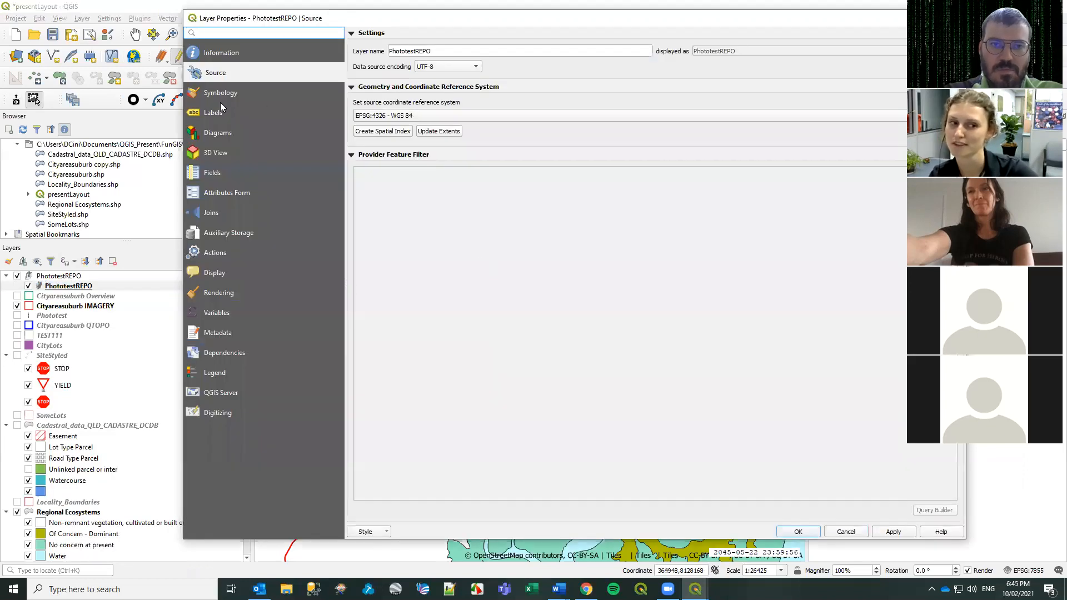
pyautogui.click(214, 192)
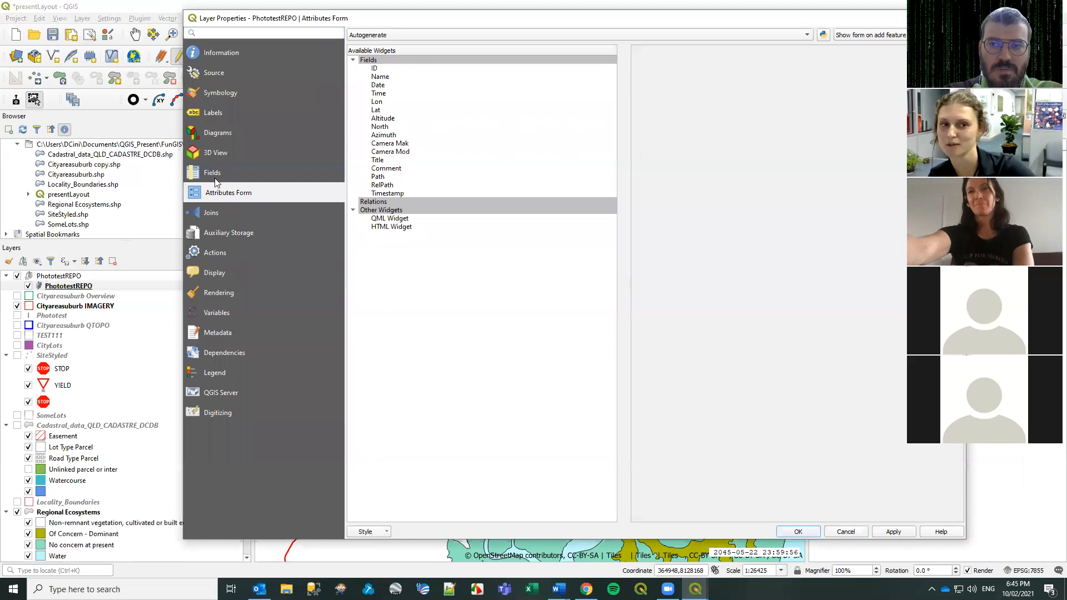
pyautogui.click(217, 173)
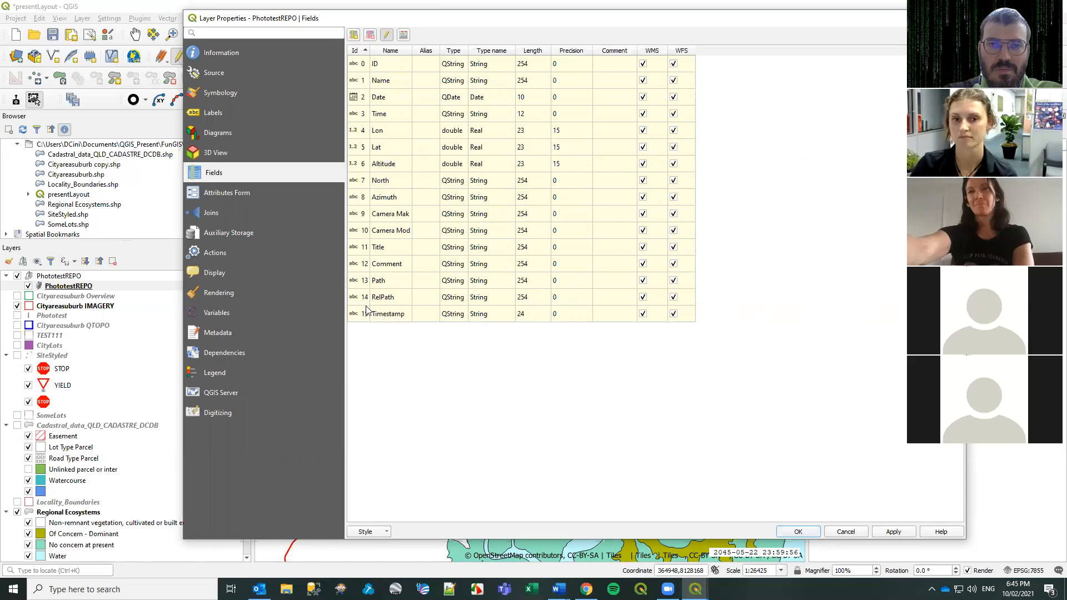
# Set the Timestamp field's widget type to Date/Time in the PhototestREPO attributes form.
pyautogui.click(212, 193)
pyautogui.click(382, 196)
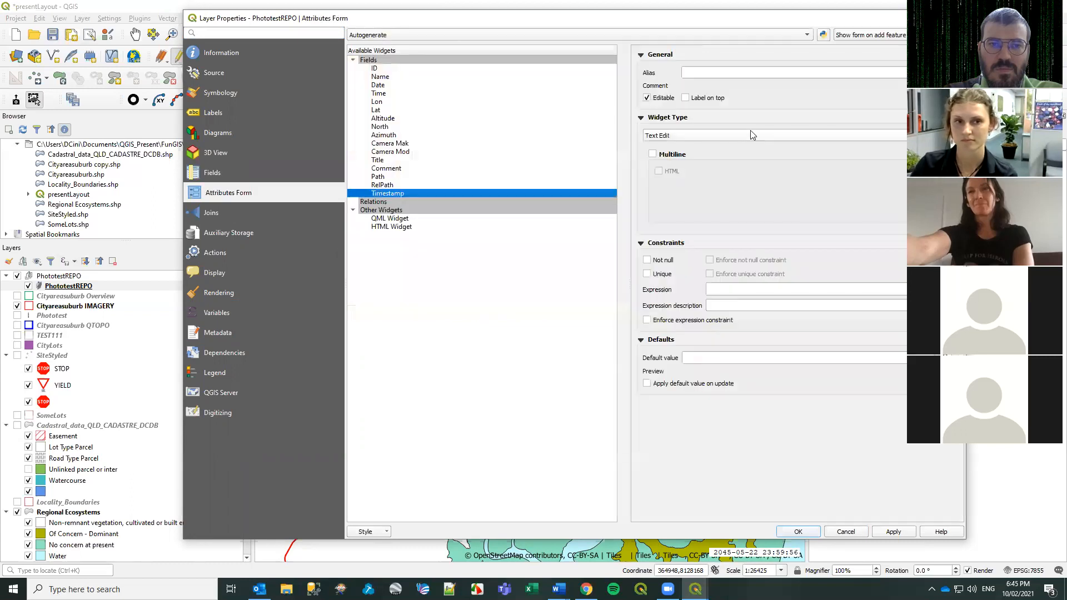
pyautogui.click(722, 141)
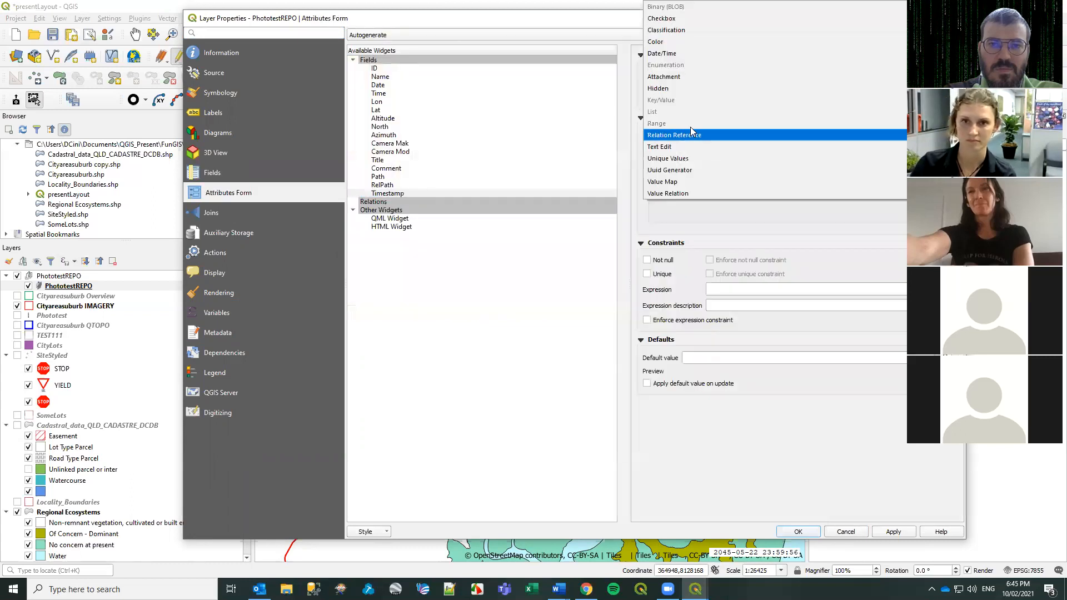
pyautogui.click(673, 54)
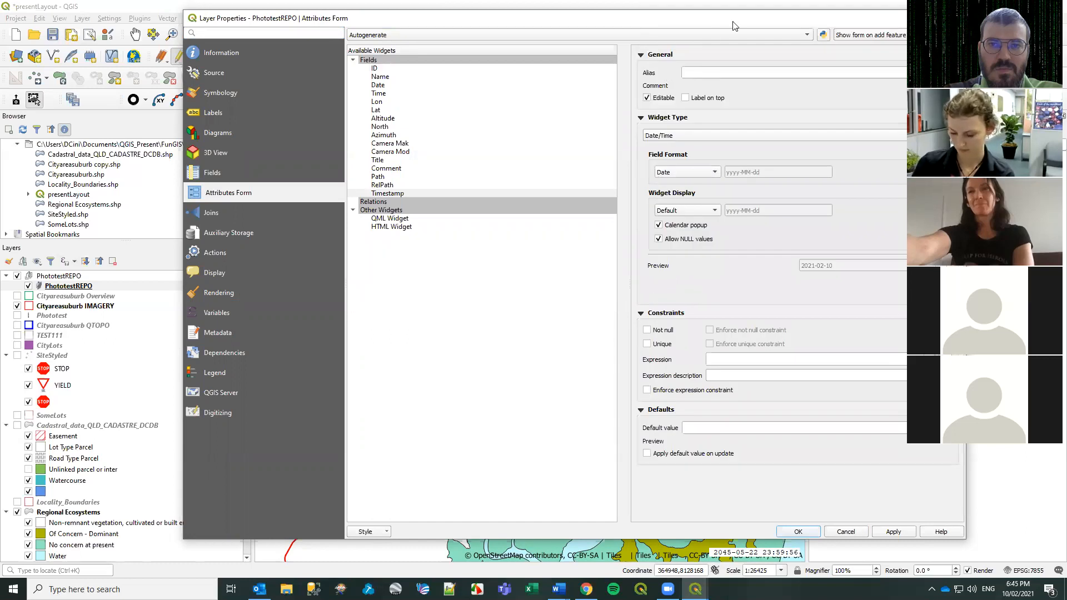
pyautogui.moveTo(732, 26); pyautogui.dragTo(763, 67)
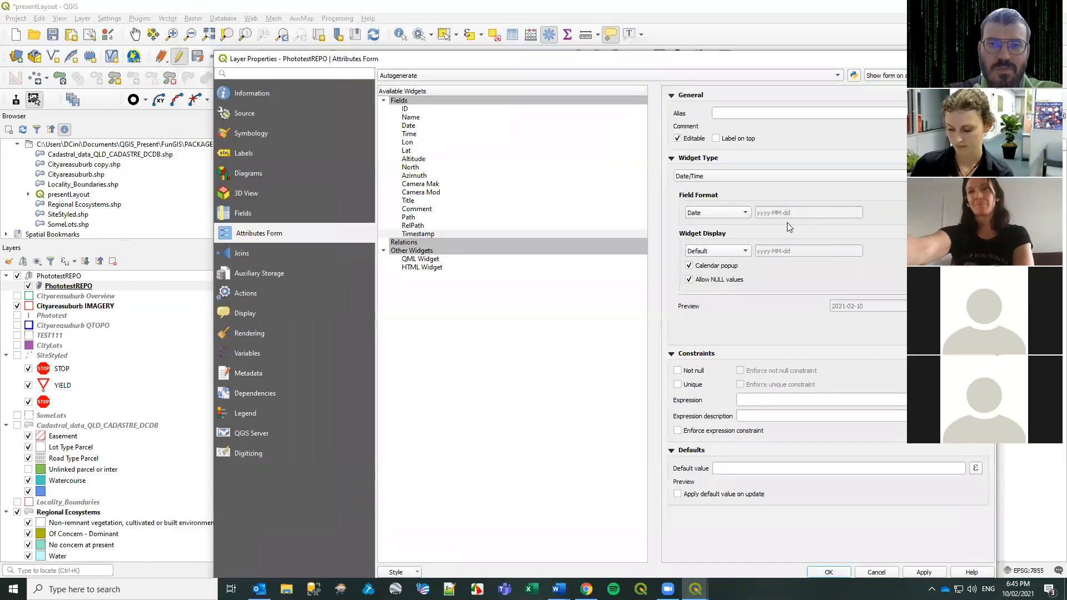
# Keep Date as the Timestamp field's format and accept the PhototestREPO attribute form settings.
pyautogui.click(725, 210)
pyautogui.click(726, 211)
pyautogui.click(726, 212)
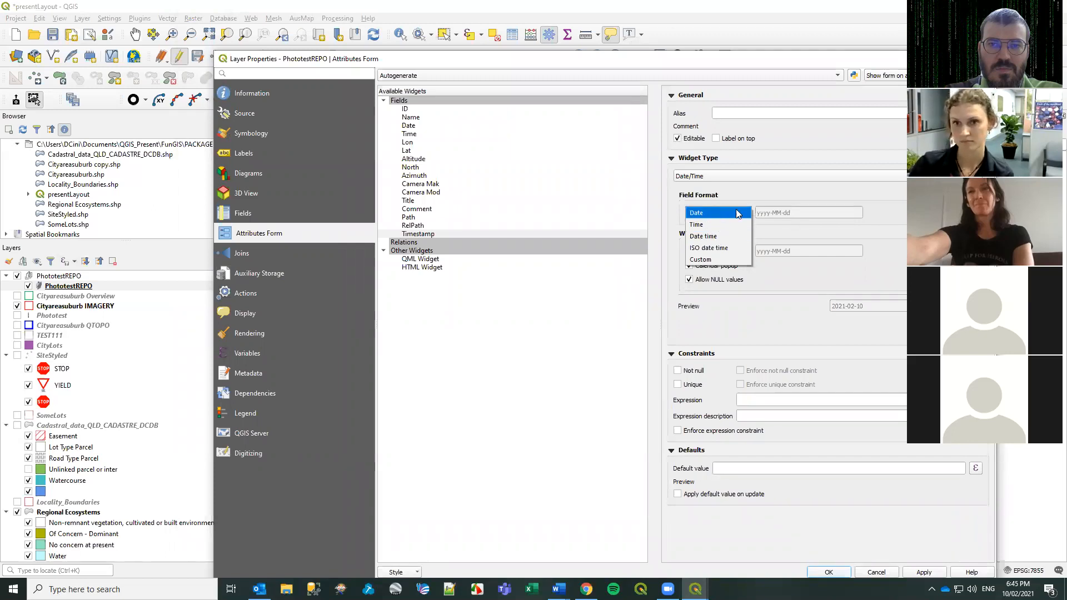
pyautogui.click(715, 214)
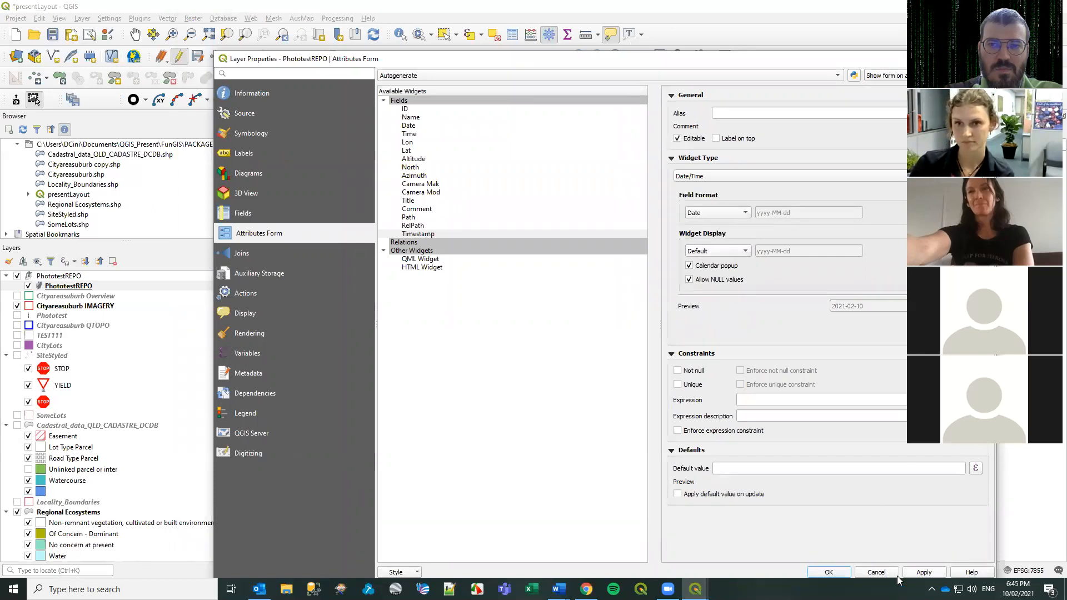
pyautogui.click(840, 568)
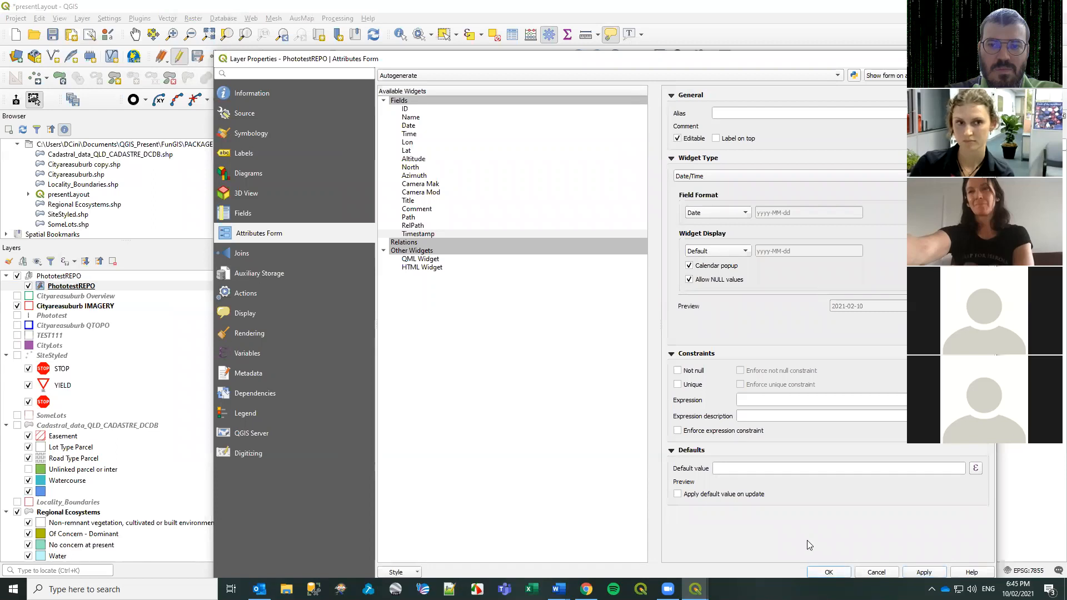
# Open the PhototestREPO attribute table and examine the new point's record across its columns, including Lon and Lat.
pyautogui.rightClick(62, 292)
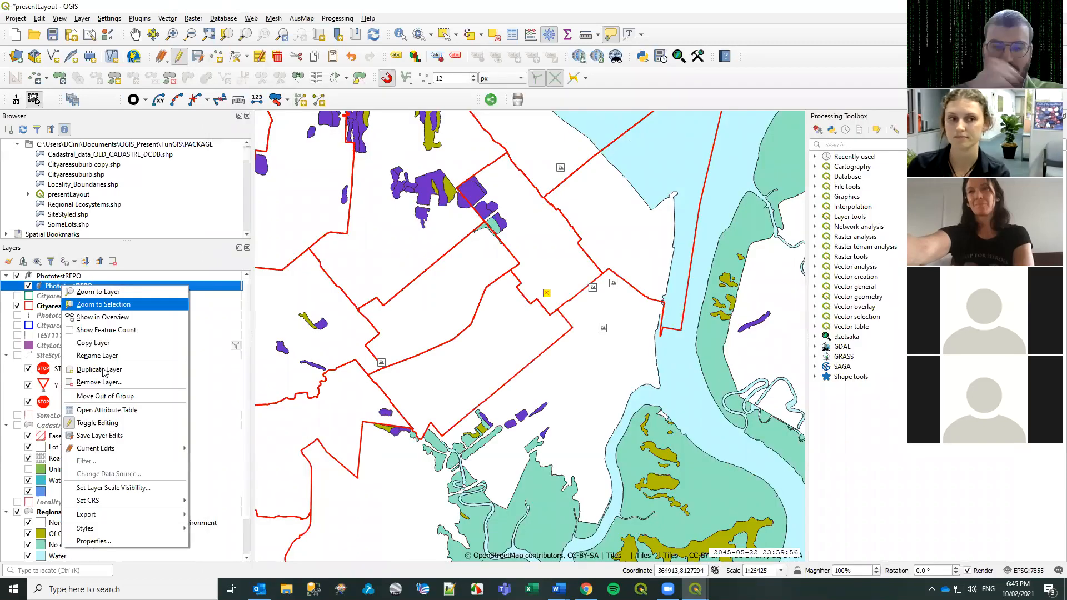
pyautogui.click(103, 414)
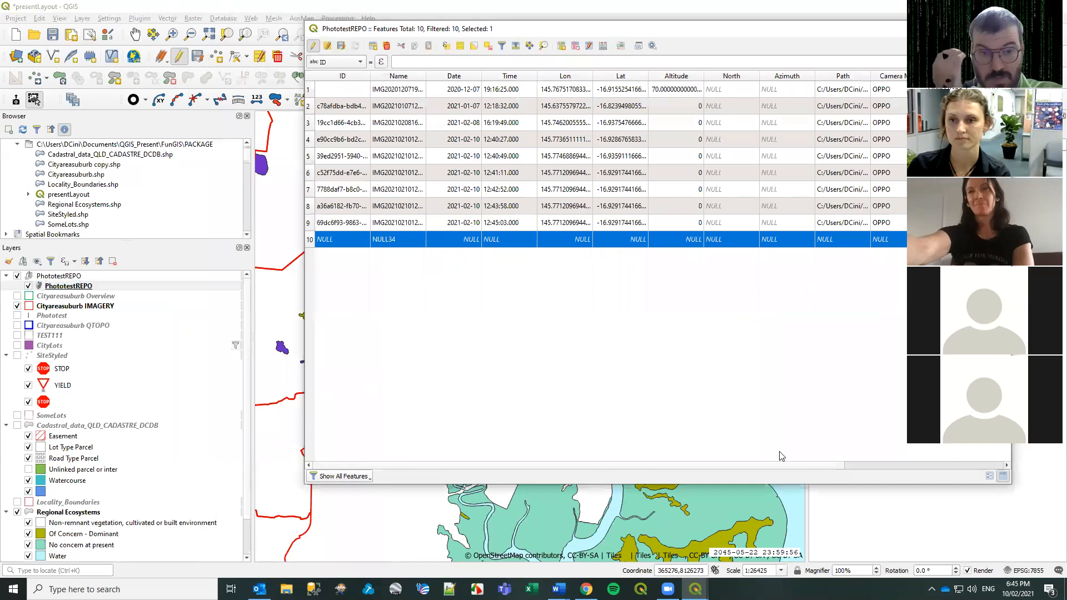
pyautogui.moveTo(815, 465); pyautogui.dragTo(1027, 455)
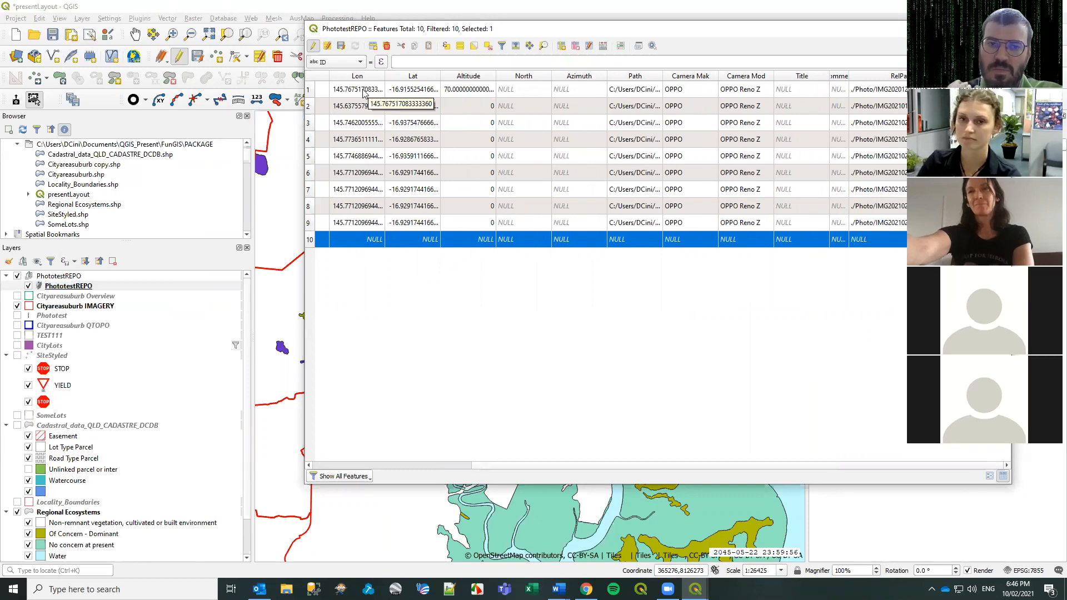
pyautogui.moveTo(531, 466); pyautogui.dragTo(393, 461)
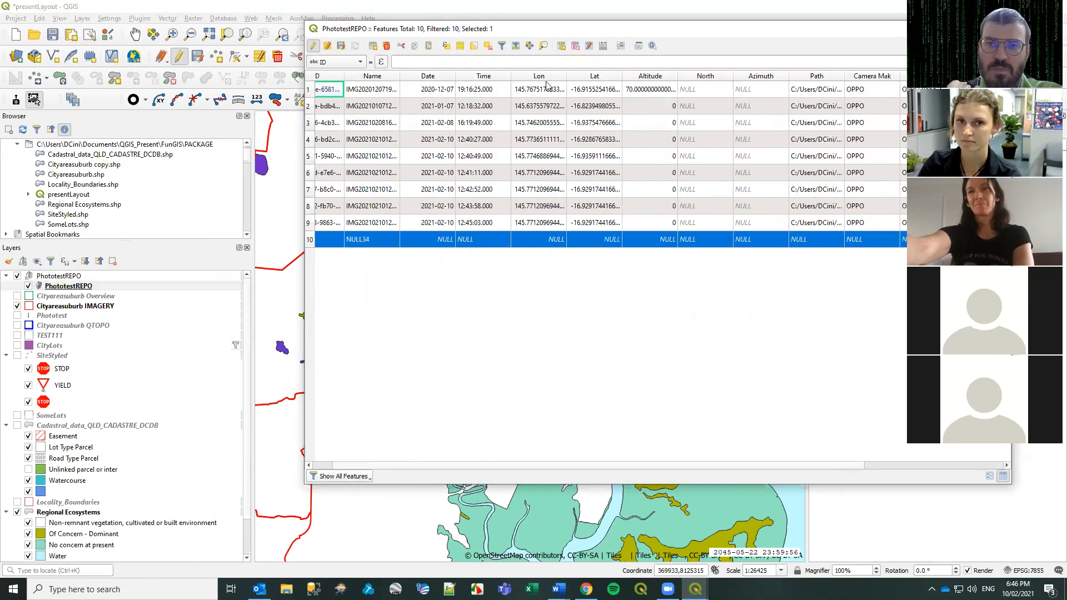
# Choose Lon as the field to calculate and start its expression with "Lon" = in the expression editor.
pyautogui.click(348, 61)
pyautogui.click(332, 108)
pyautogui.click(381, 62)
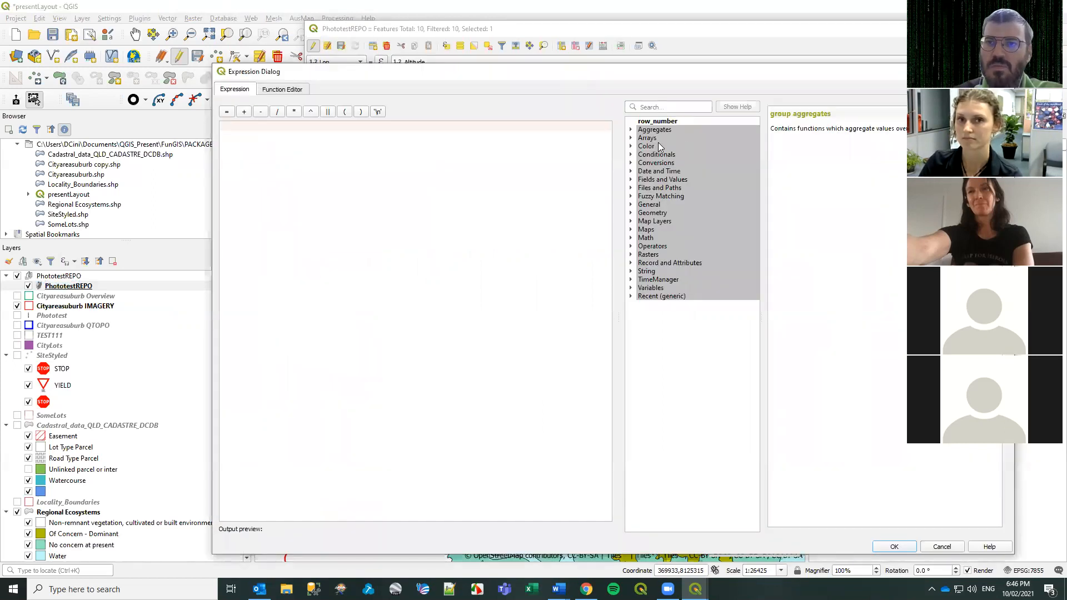
pyautogui.click(631, 179)
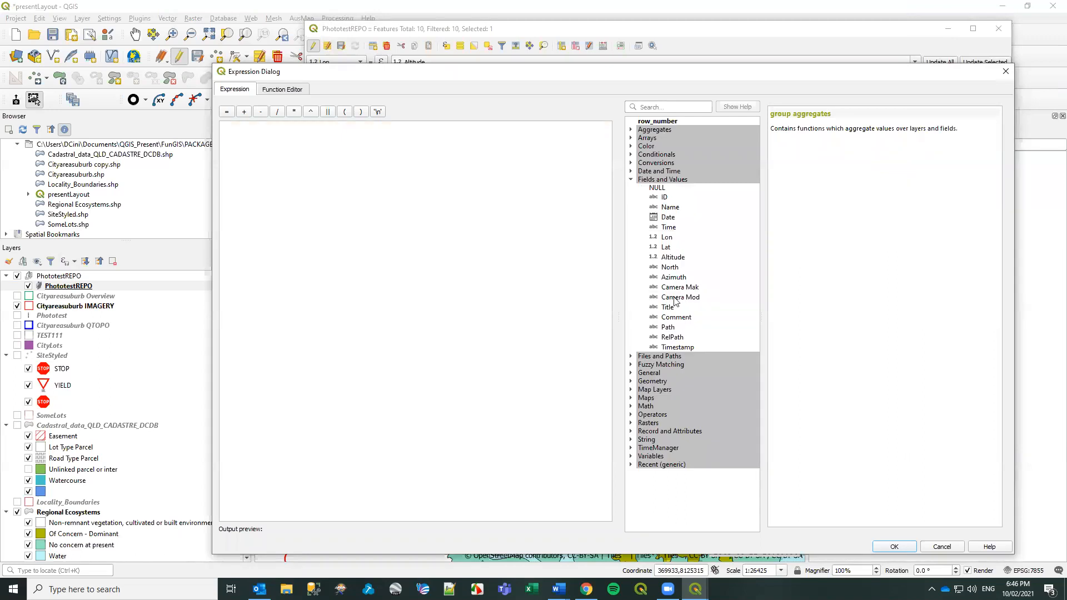
pyautogui.click(666, 238)
pyautogui.doubleClick(667, 240)
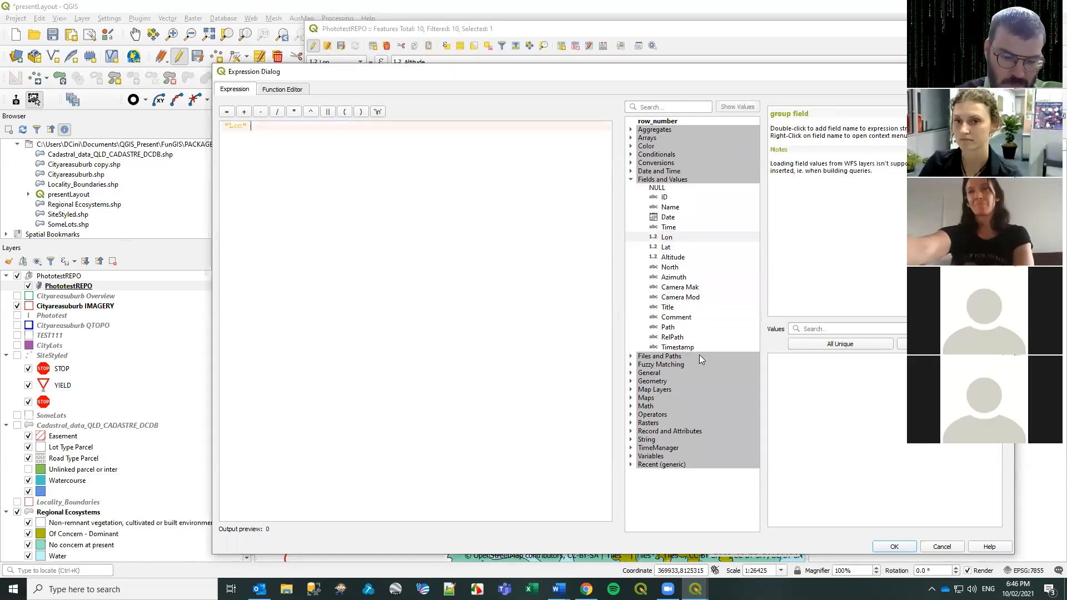
pyautogui.click(227, 112)
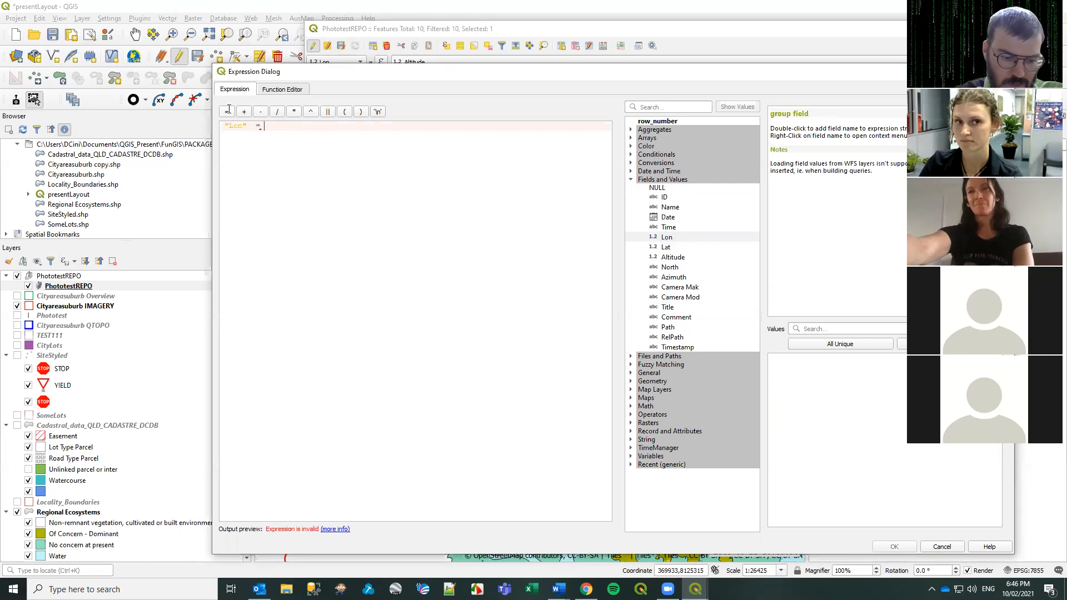
# Complete the Lon expression with the $x geometry function, replacing a mistaken x function, and accept it.
pyautogui.click(632, 180)
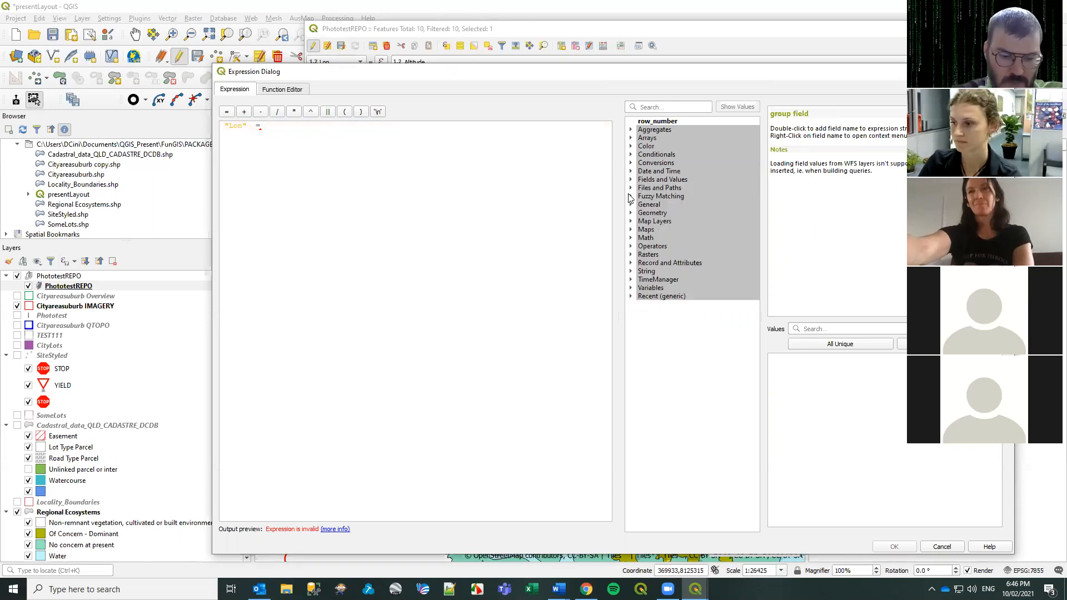
pyautogui.click(631, 214)
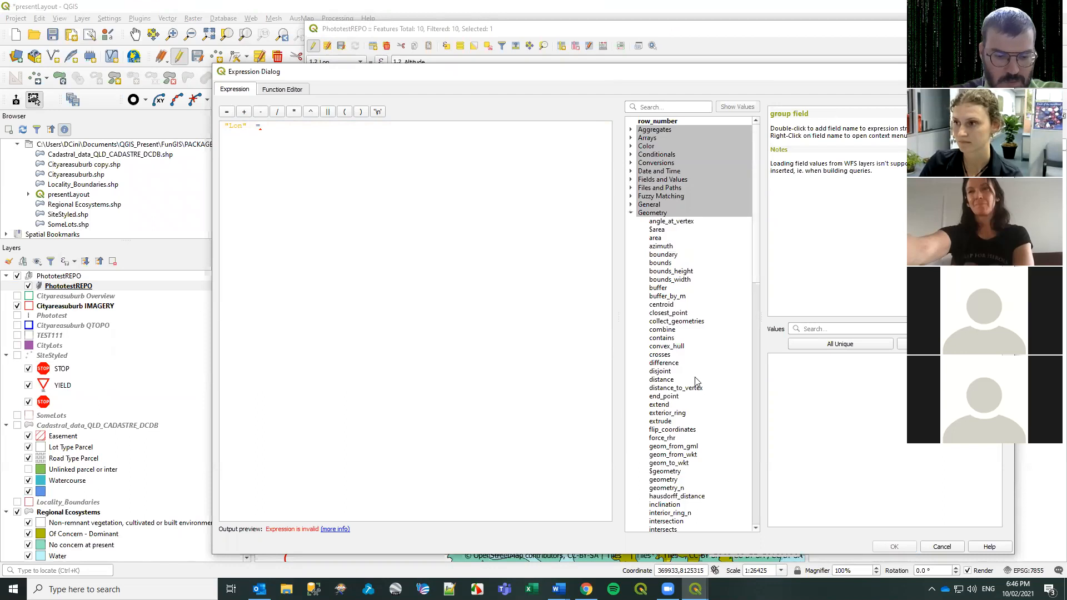
pyautogui.scroll(-5, 697, 382)
pyautogui.scroll(-12, 755, 332)
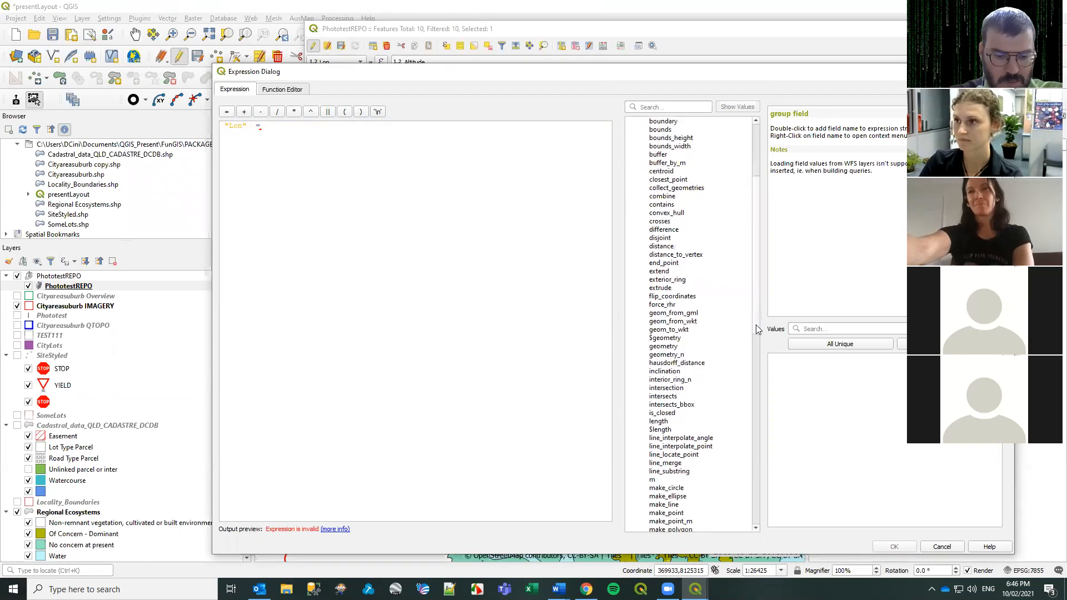
pyautogui.moveTo(757, 437); pyautogui.dragTo(760, 335)
pyautogui.scroll(-9, 756, 334)
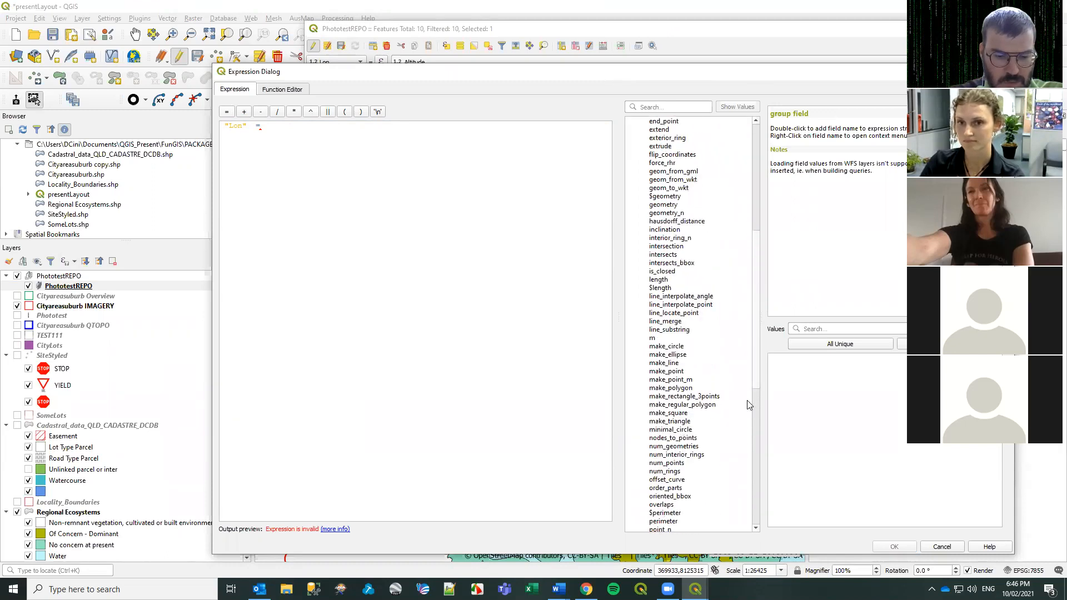
pyautogui.scroll(-8, 742, 489)
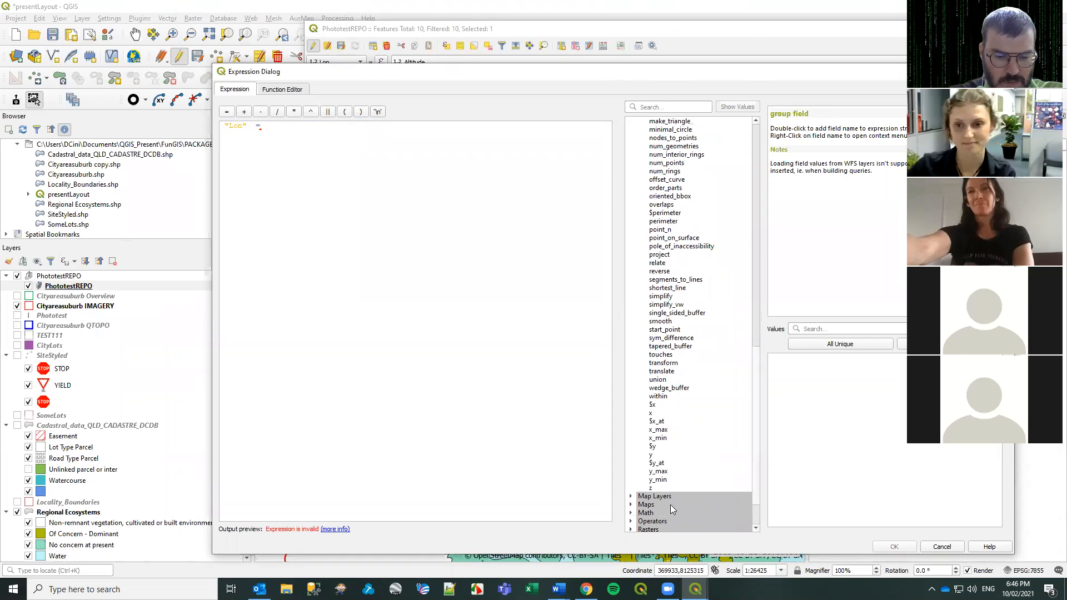
pyautogui.doubleClick(652, 414)
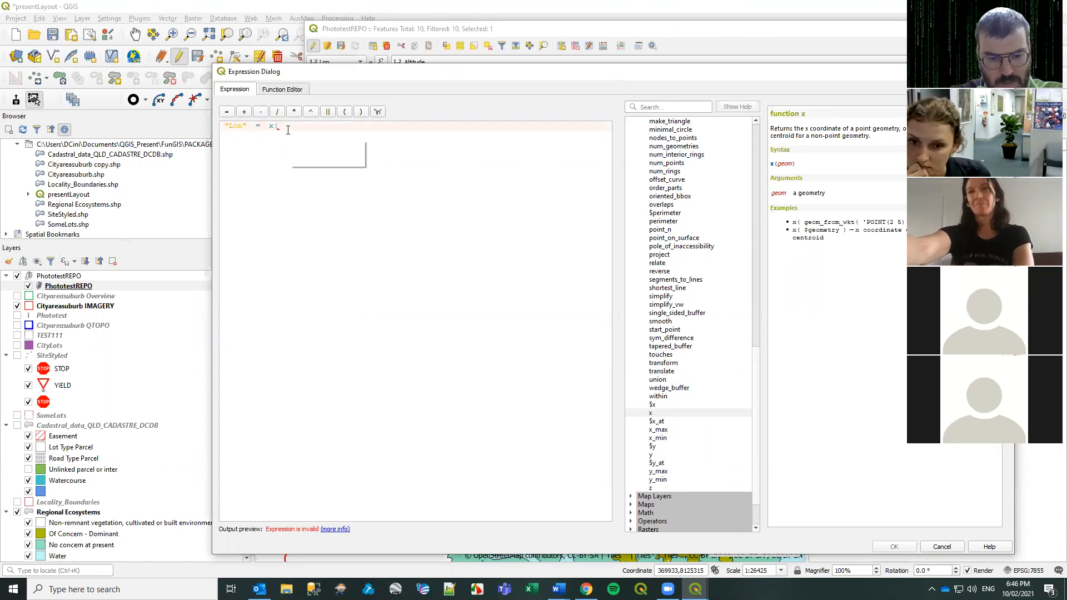
pyautogui.press('BackSpace')
pyautogui.press('BackSpace')
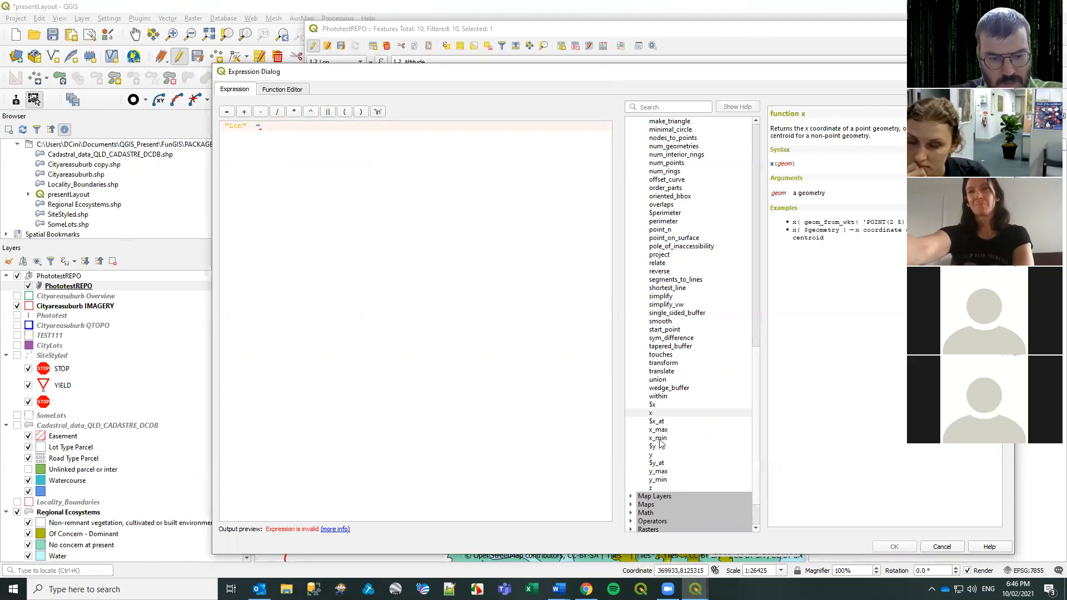
pyautogui.doubleClick(654, 406)
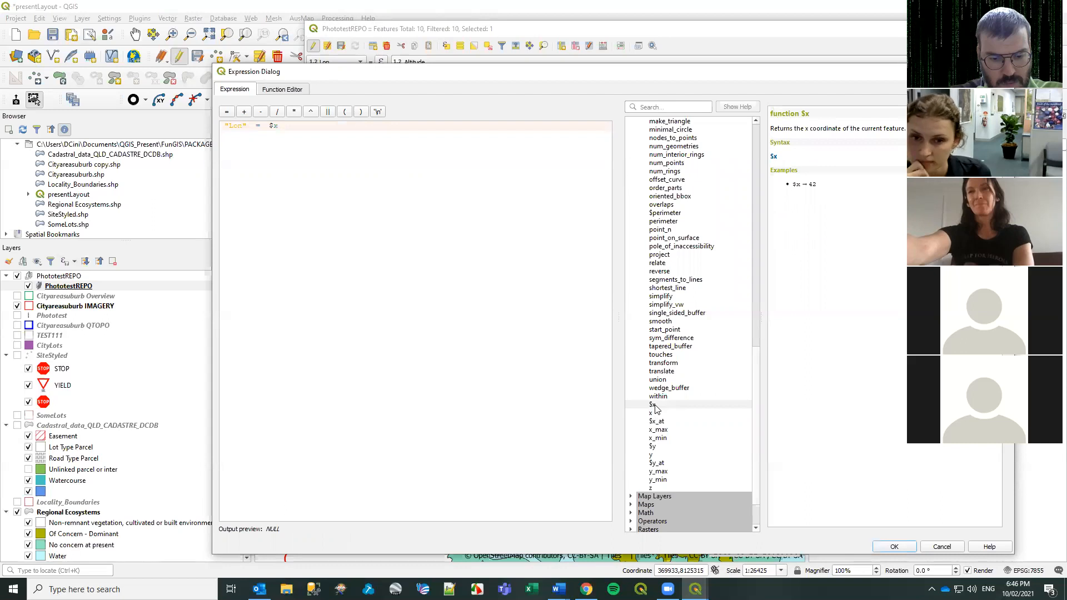
pyautogui.click(895, 547)
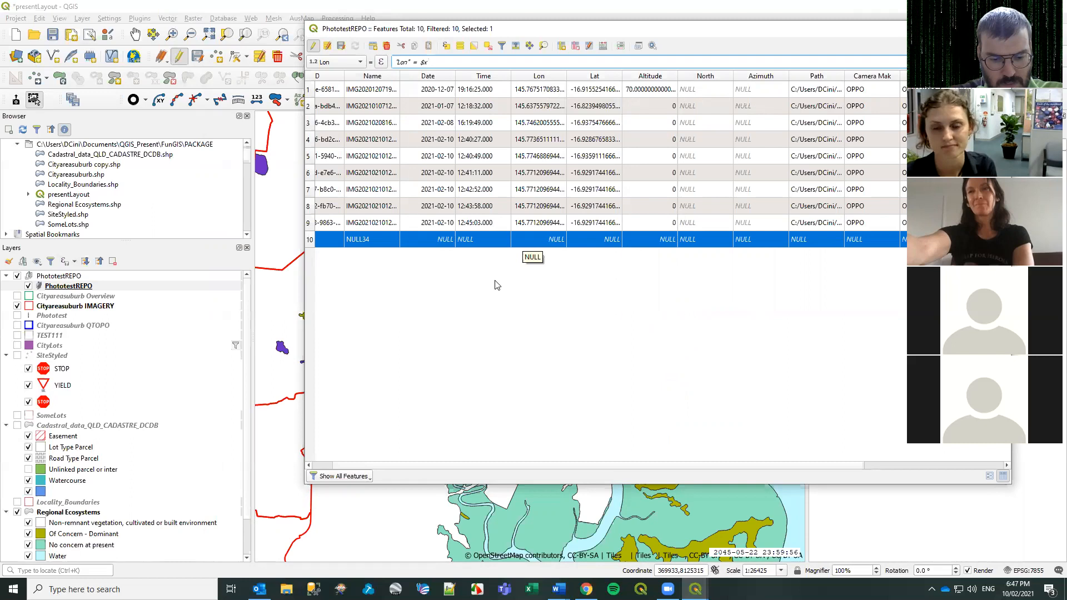
# Check the new point's remaining fields across the attribute table and return to the PhototestREPO layer on the map.
pyautogui.moveTo(859, 465); pyautogui.dragTo(1010, 457)
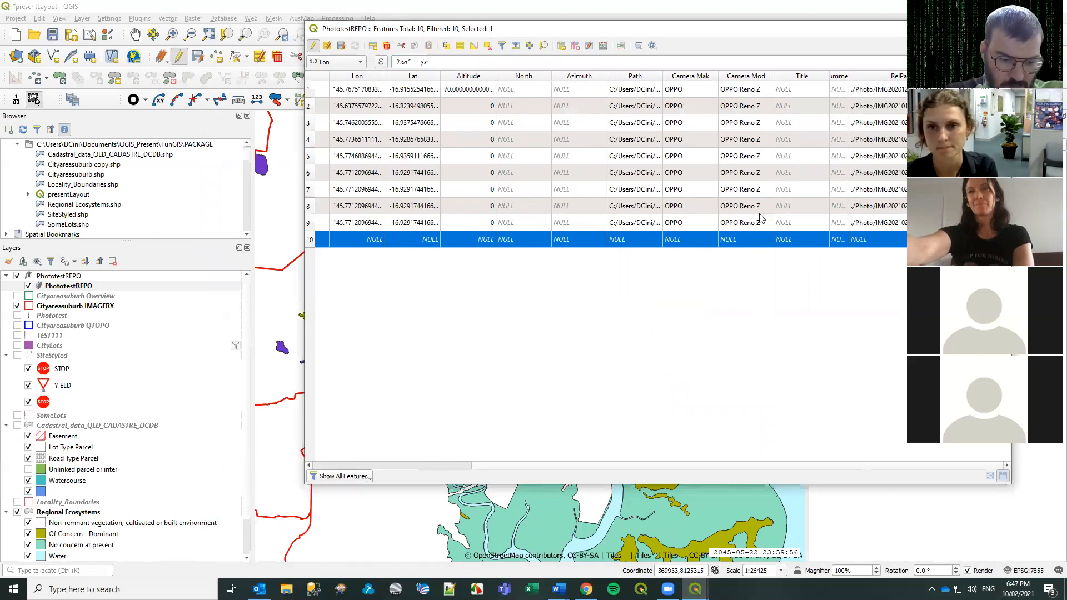
pyautogui.moveTo(602, 467); pyautogui.dragTo(643, 220)
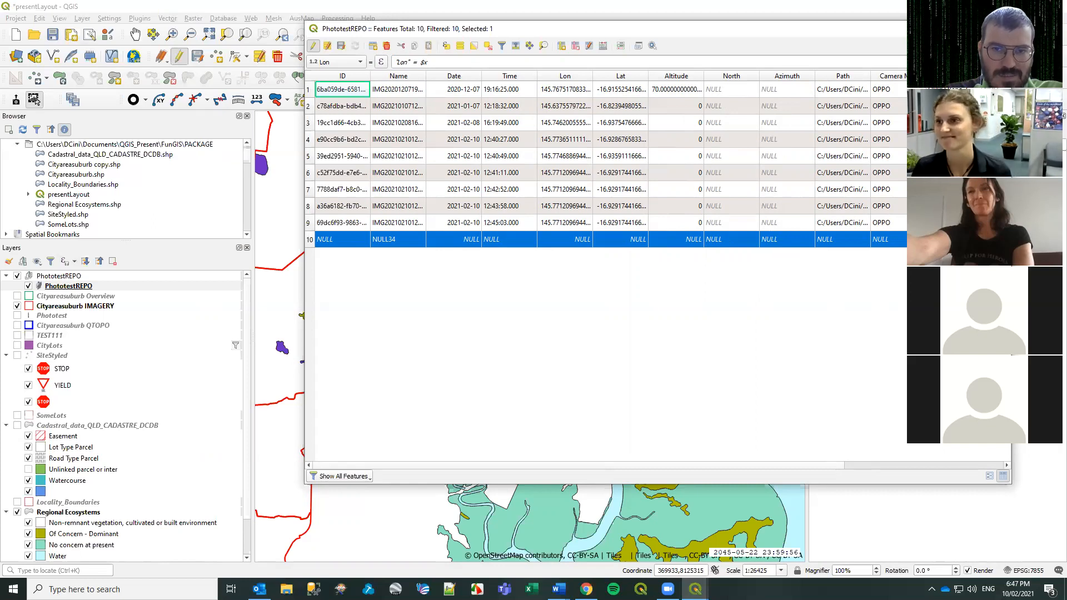
pyautogui.click(46, 287)
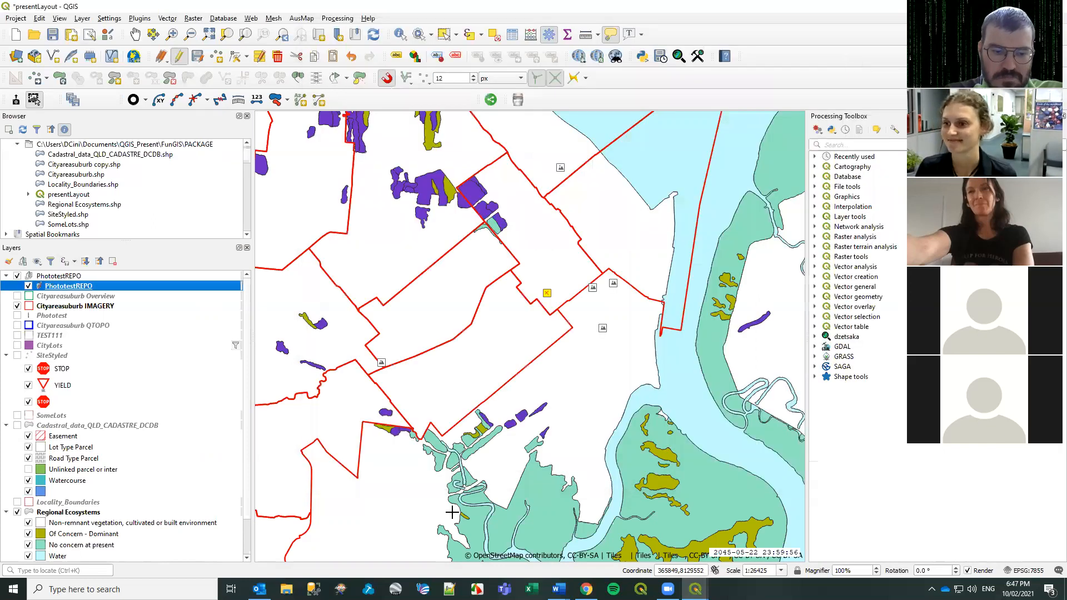
# Open the PhototestREPO symbology, list all symbols, and try the diamond green and triangle green markers.
pyautogui.doubleClick(45, 287)
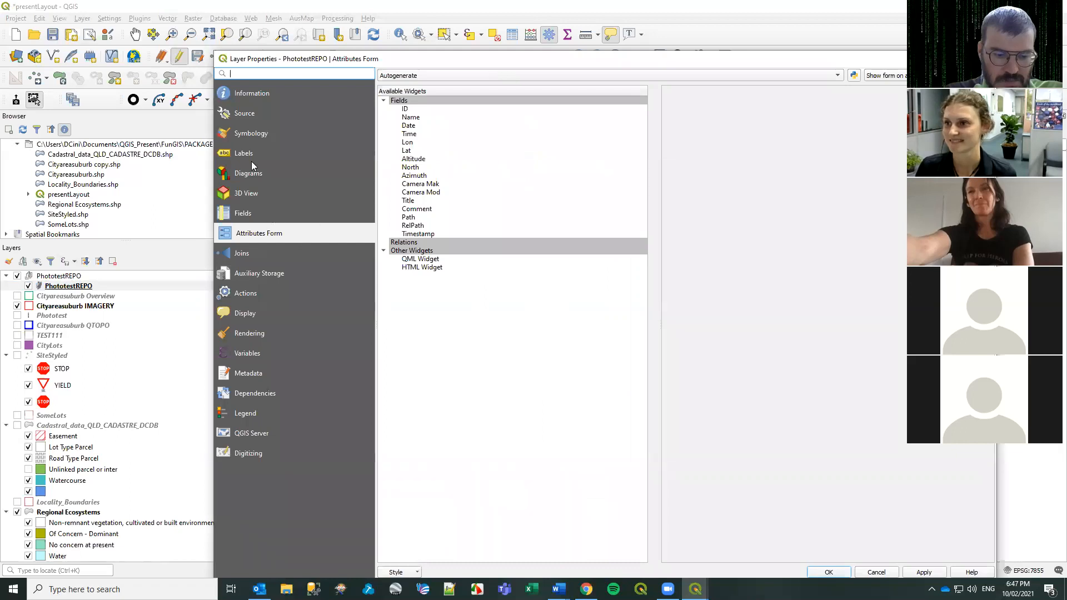
pyautogui.click(251, 134)
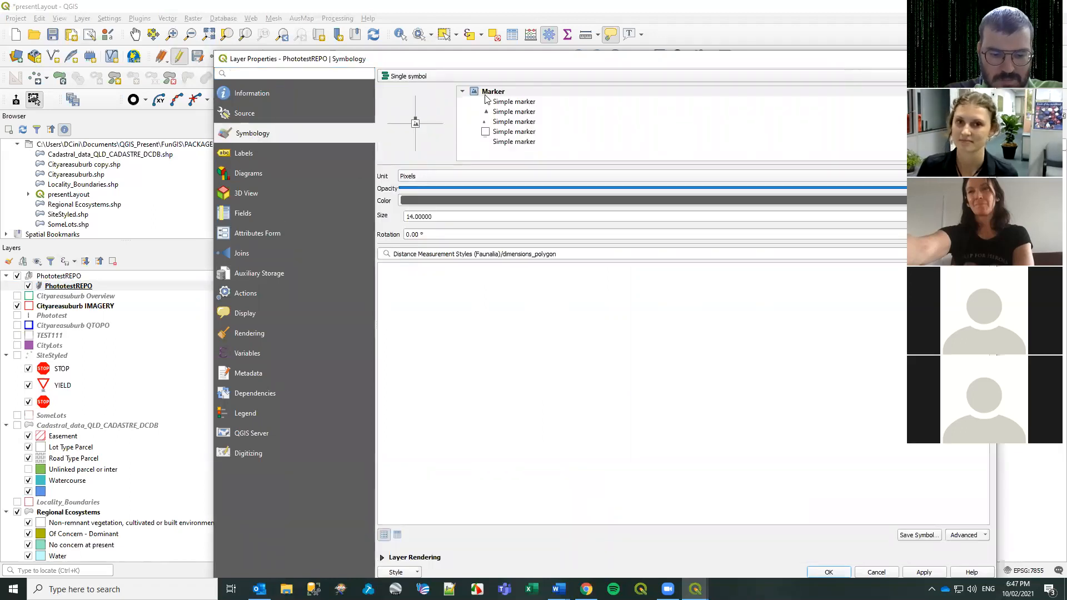
pyautogui.click(443, 176)
pyautogui.click(443, 176)
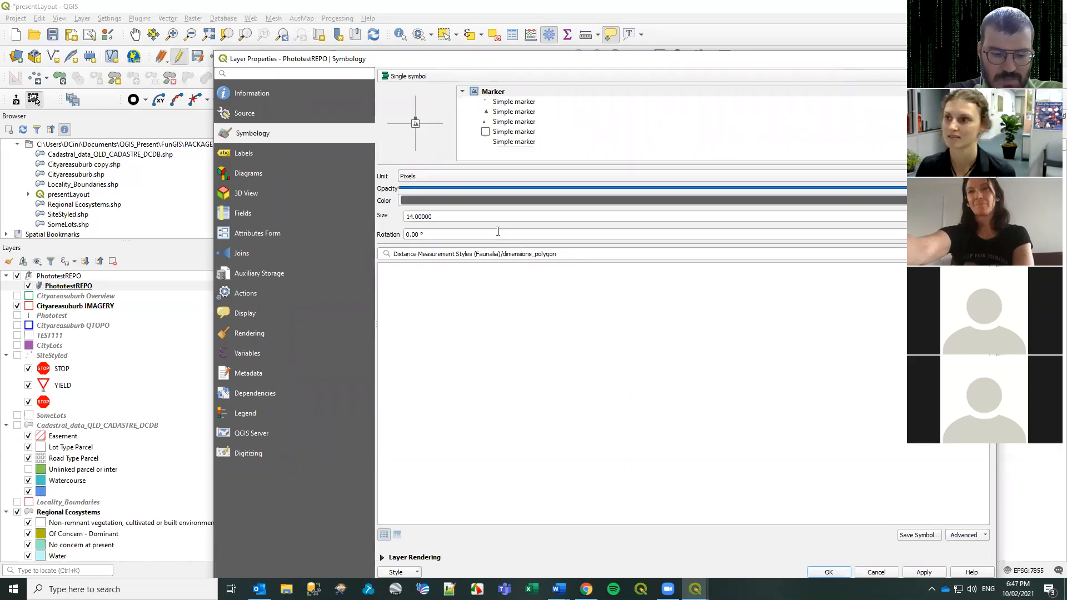
pyautogui.click(426, 254)
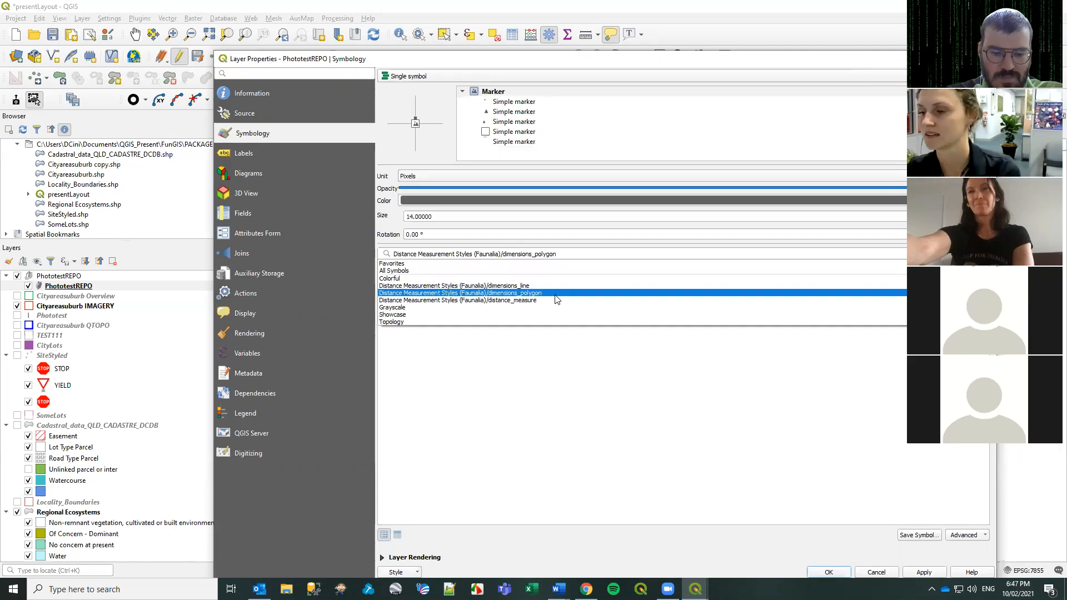
pyautogui.click(397, 272)
pyautogui.click(464, 292)
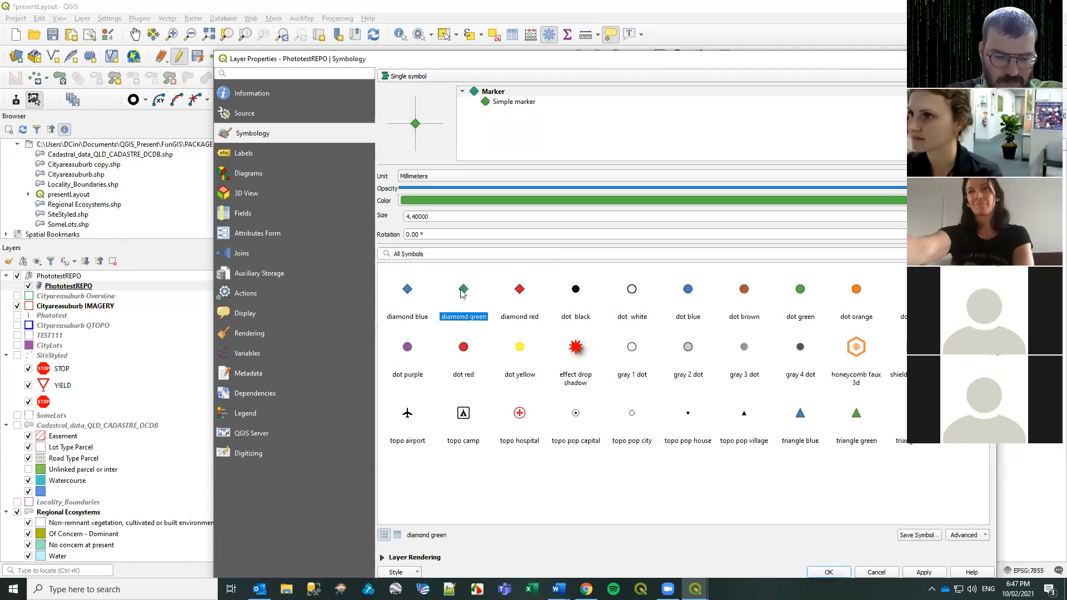
pyautogui.click(859, 421)
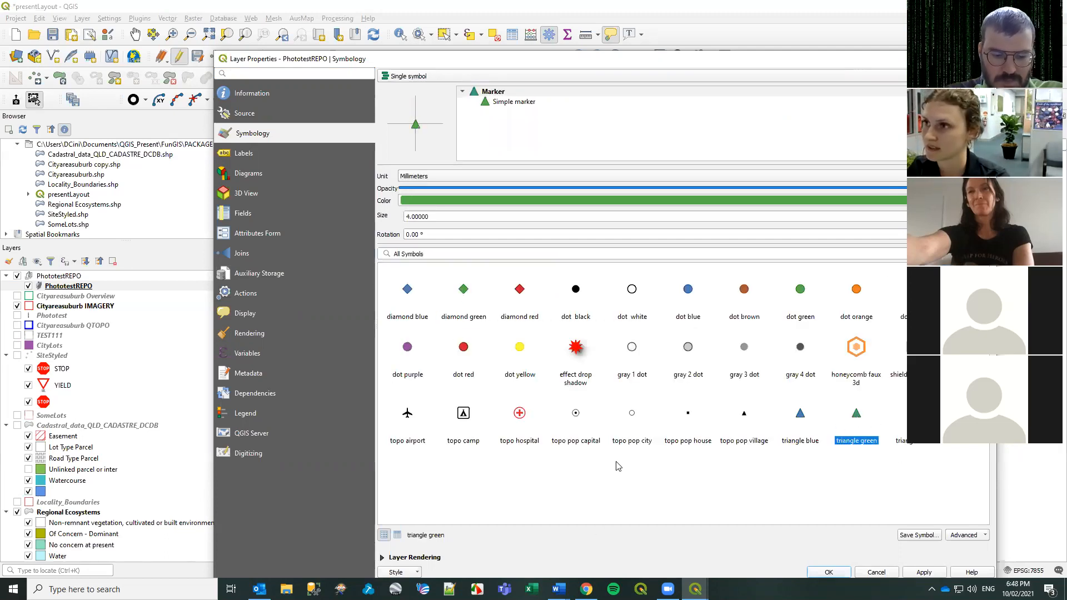
# Review the simple marker and layer rendering settings, try the Vector field marker symbol layer type, and cancel the symbology changes.
pyautogui.click(505, 103)
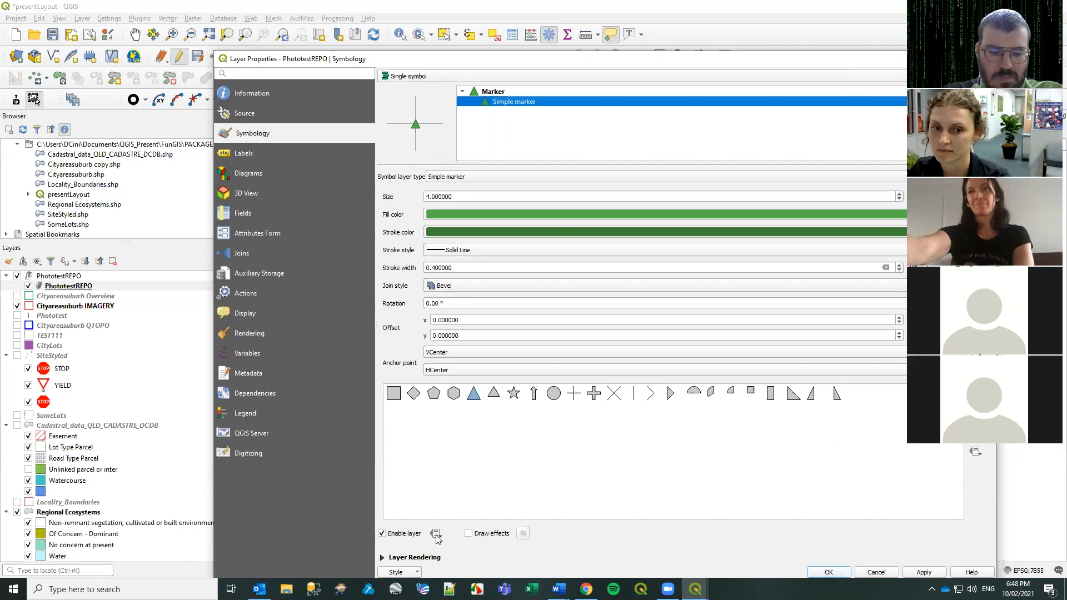
pyautogui.click(382, 560)
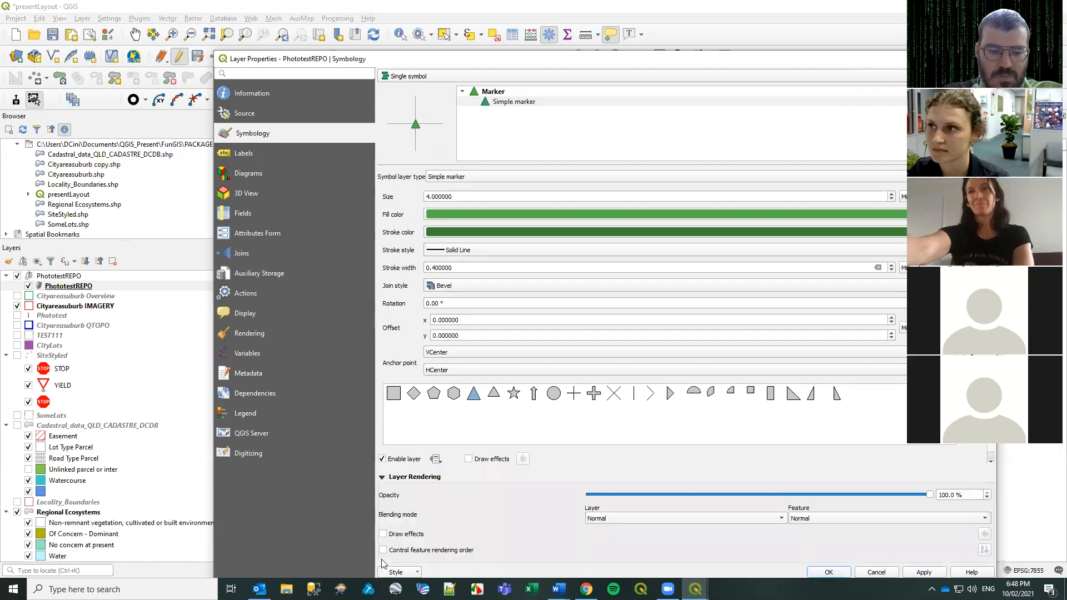
pyautogui.click(383, 477)
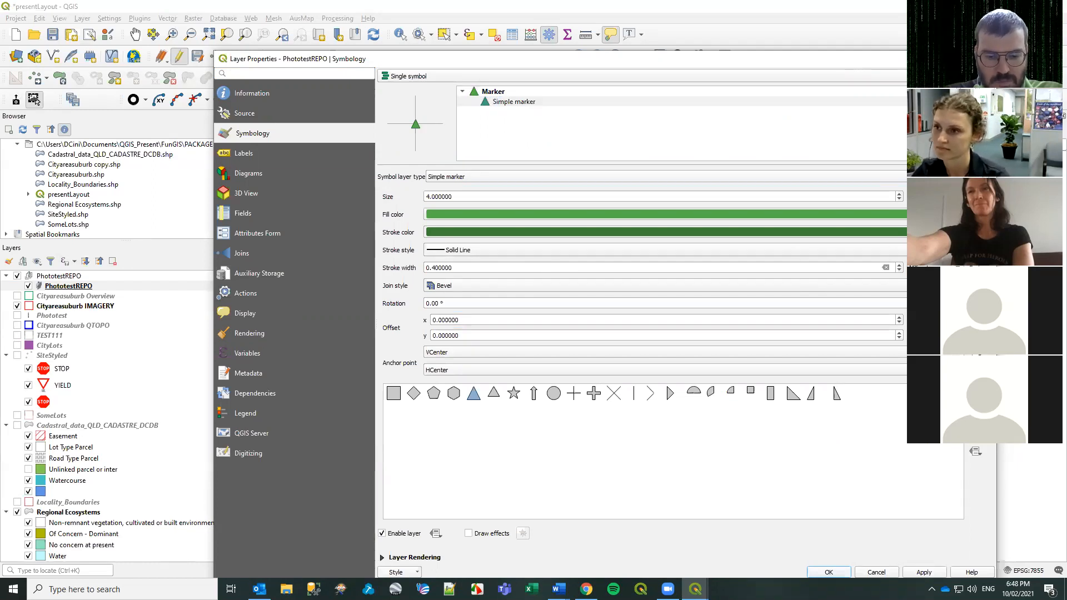
pyautogui.click(945, 177)
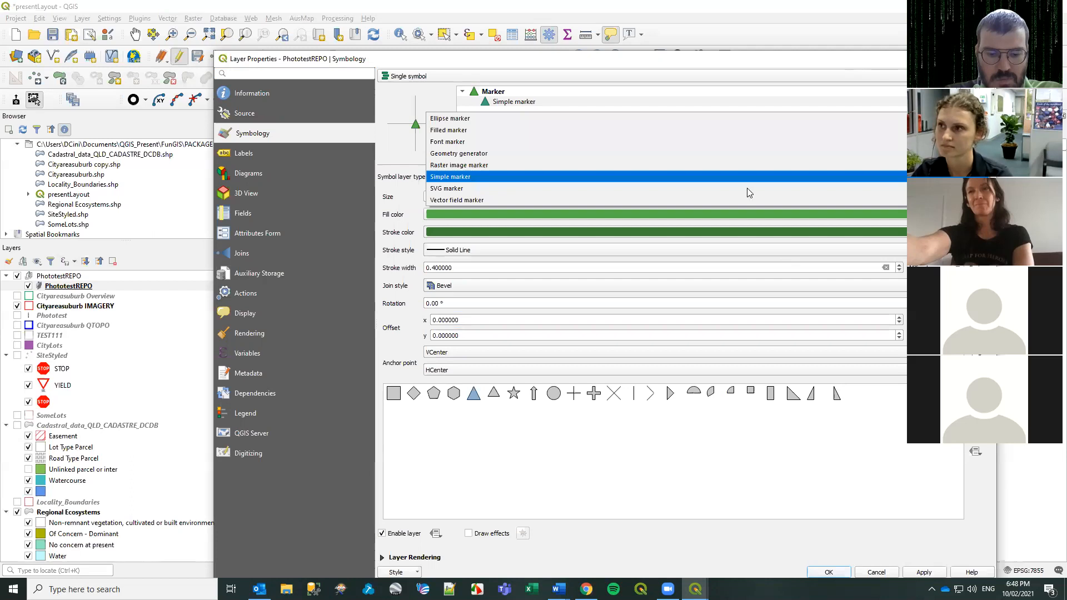
pyautogui.click(482, 199)
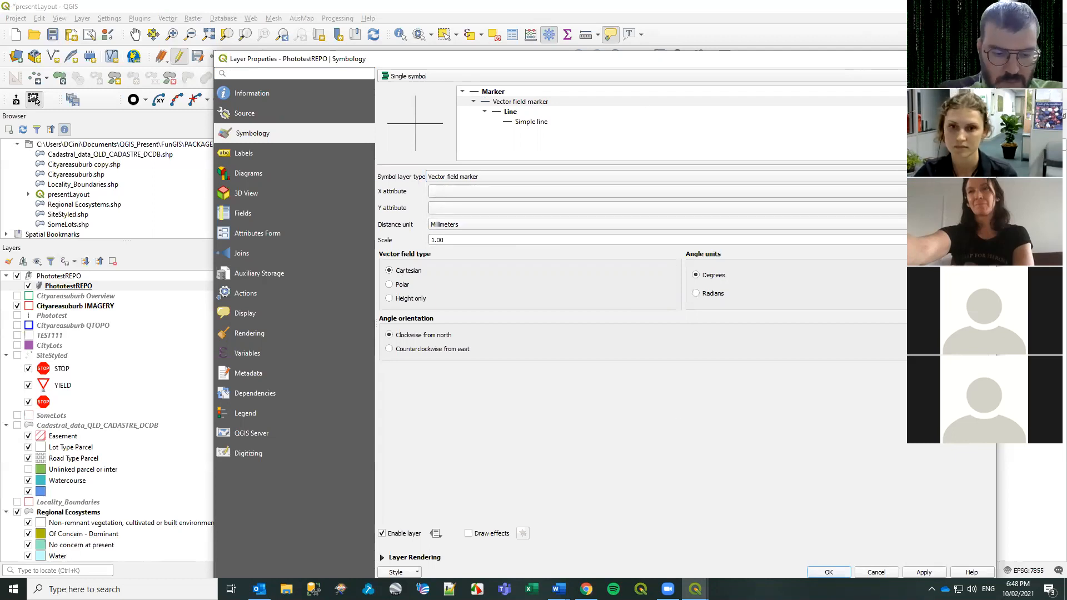
pyautogui.click(877, 572)
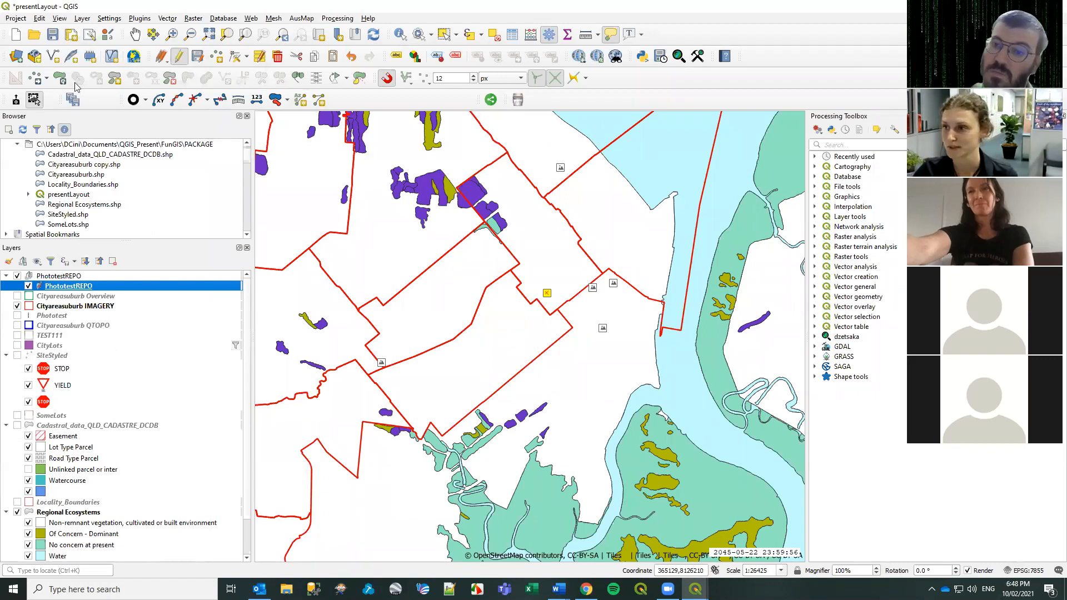
# Stop editing the PhototestREPO layer and discard its unsaved changes.
pyautogui.click(181, 61)
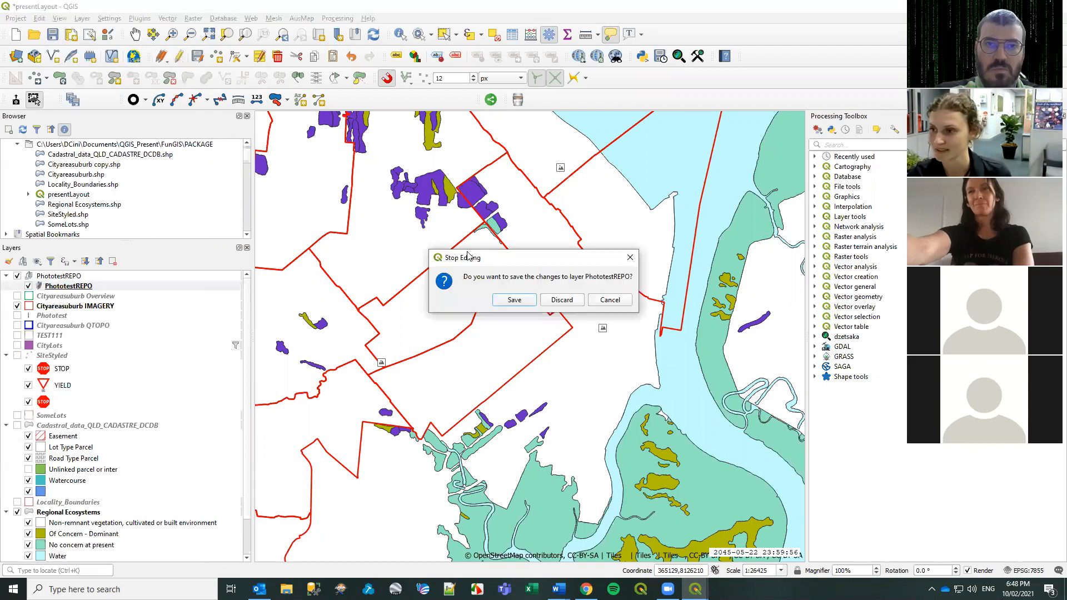
pyautogui.click(568, 303)
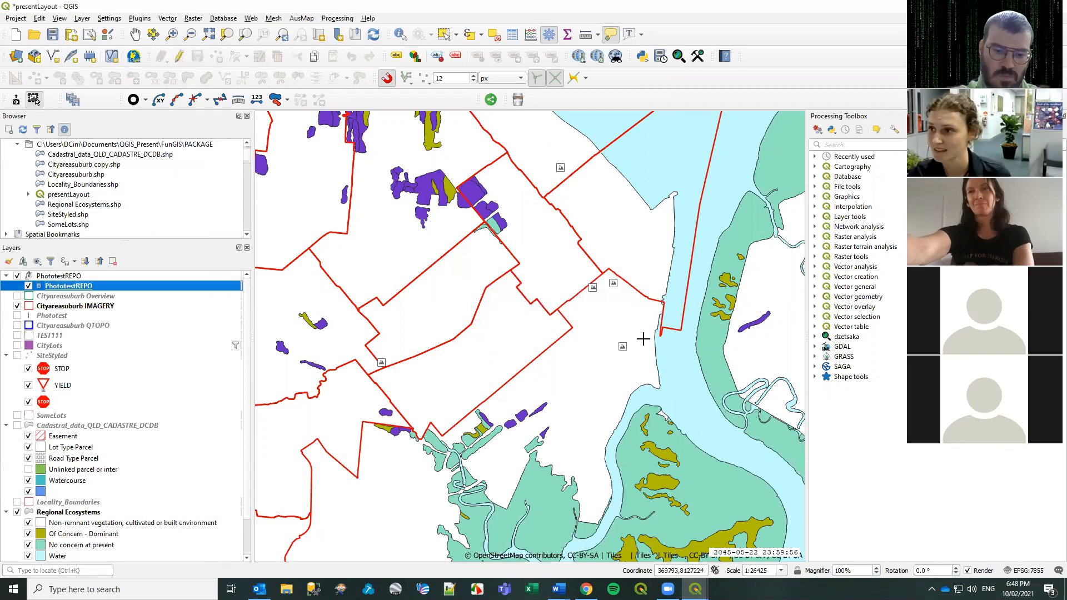